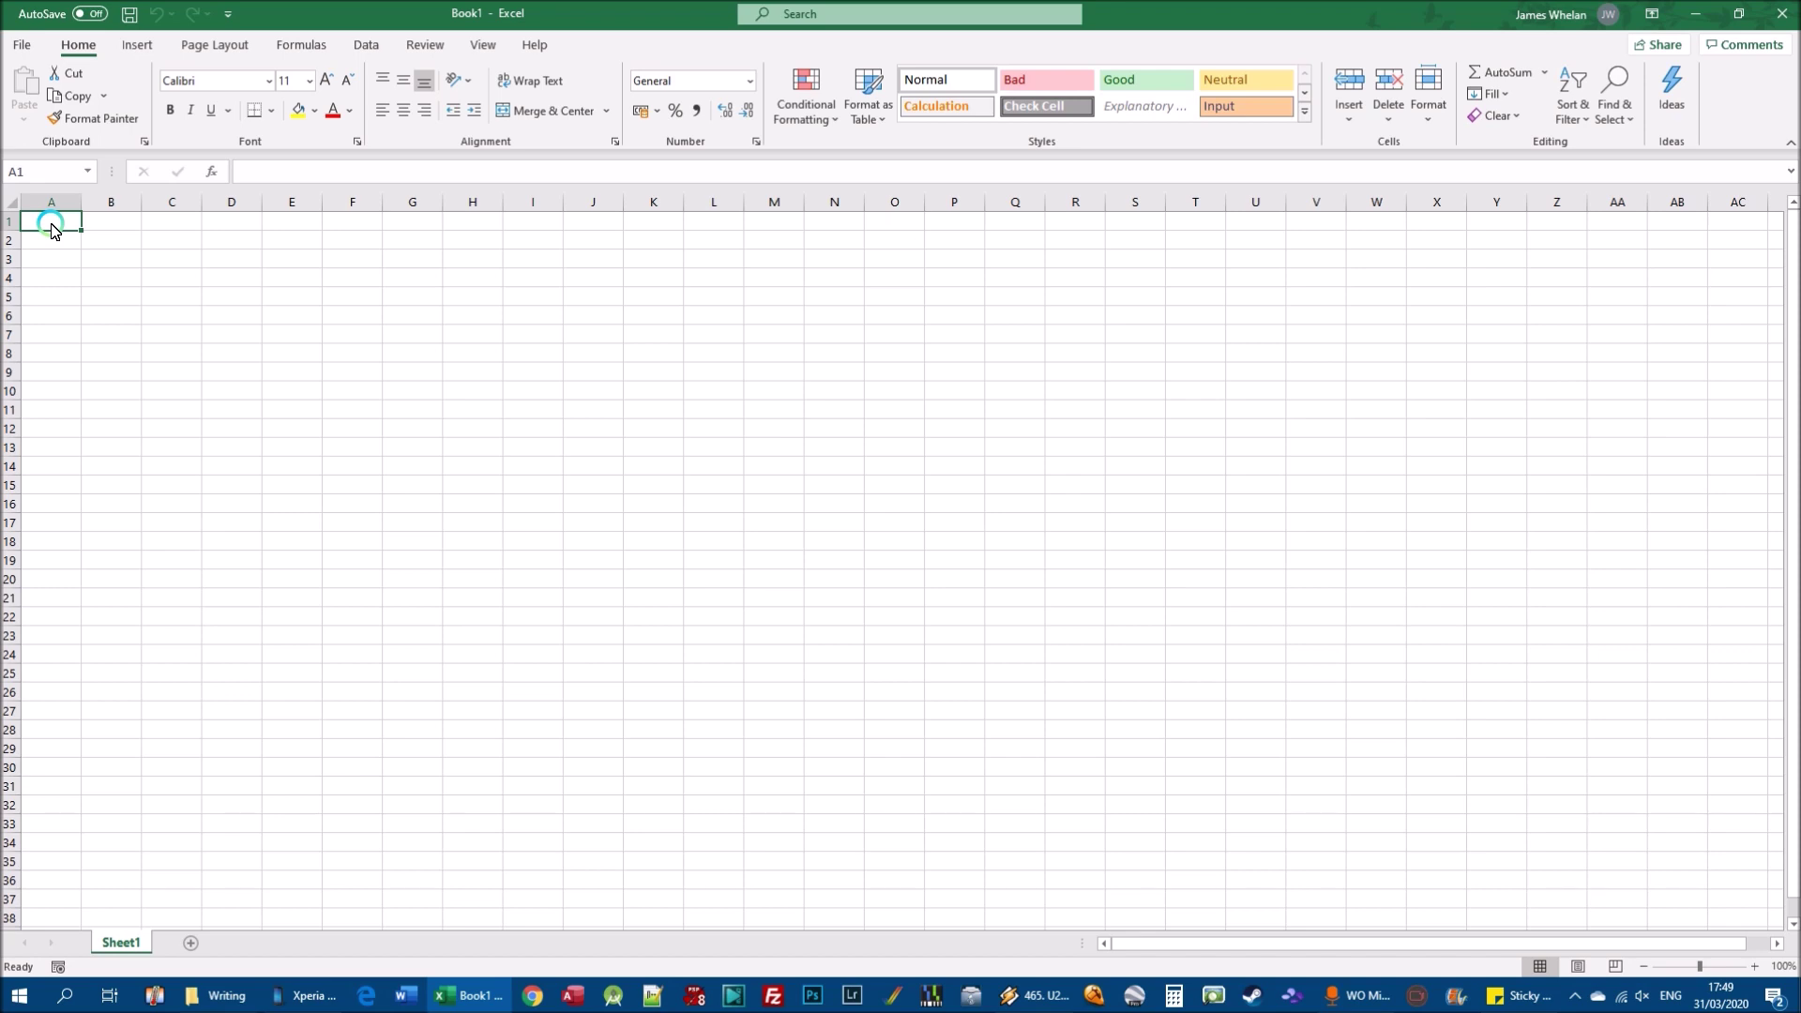
# Step: Enter Tuesday, 45651, 987, a person's first name and Hello in cells A1 to A5
pyautogui.write('Tuesday')
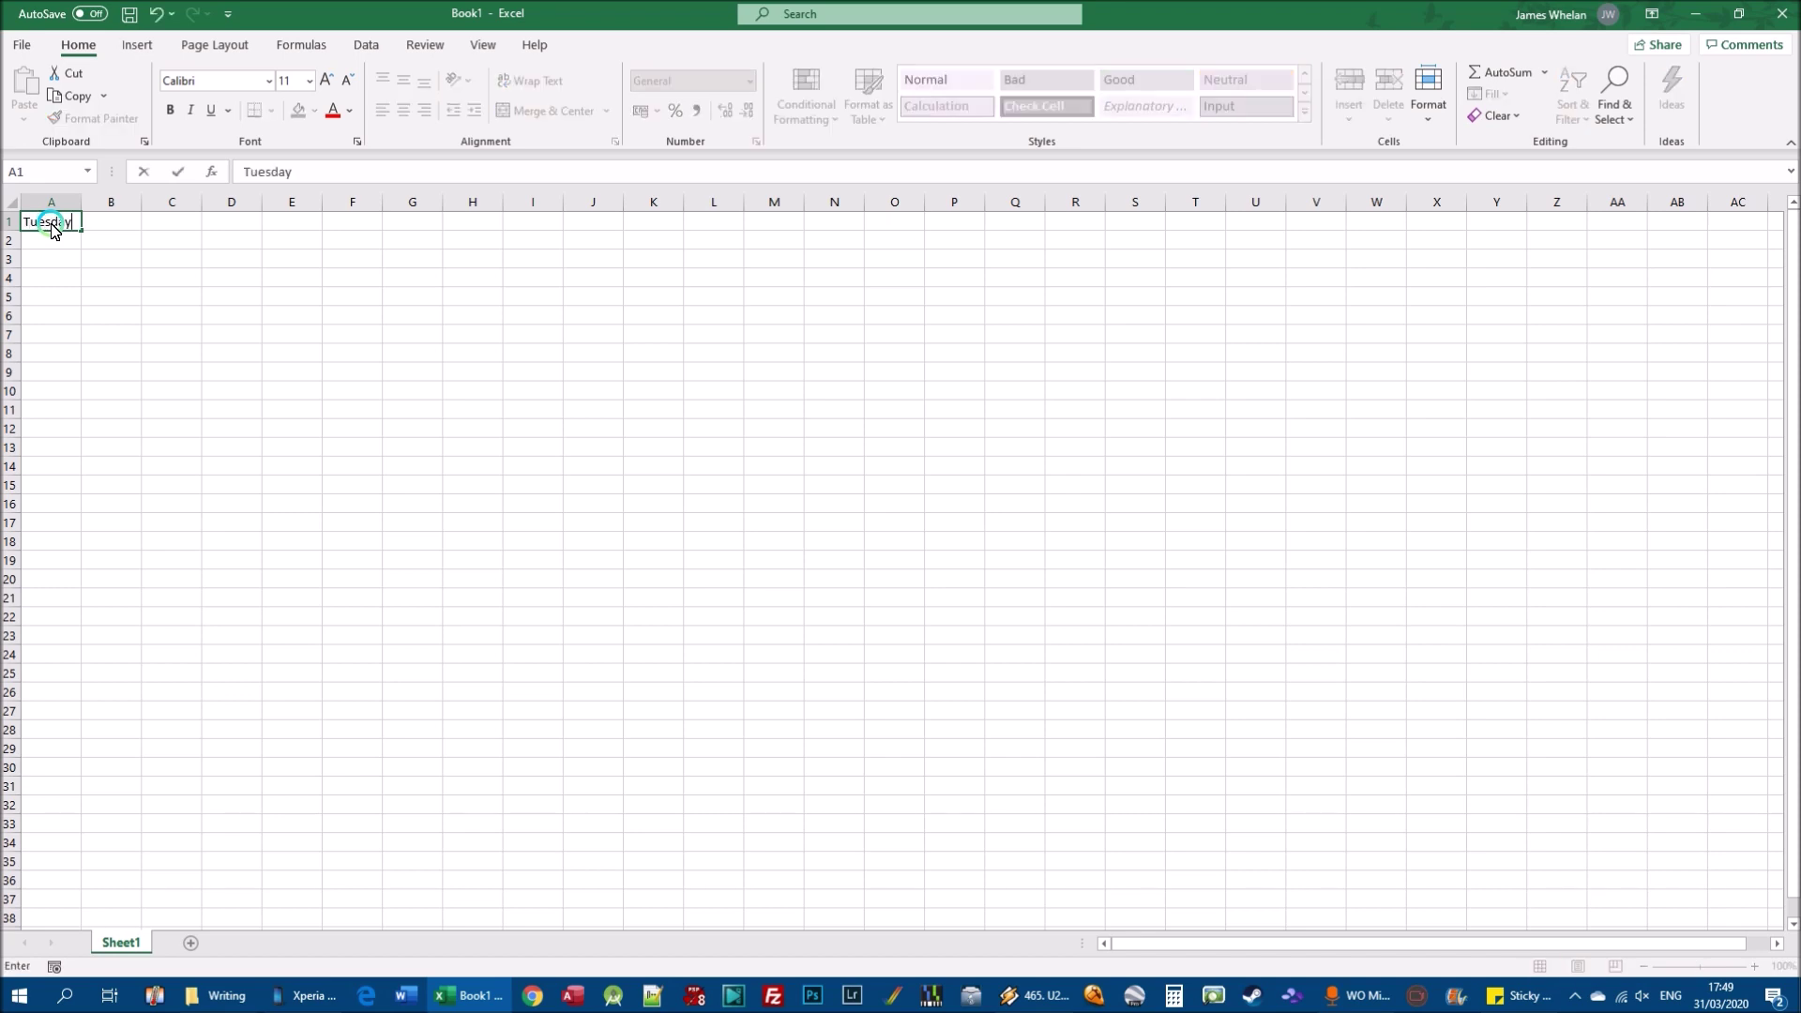
pyautogui.press('Return')
pyautogui.write('45651')
pyautogui.press('Return')
pyautogui.write('987')
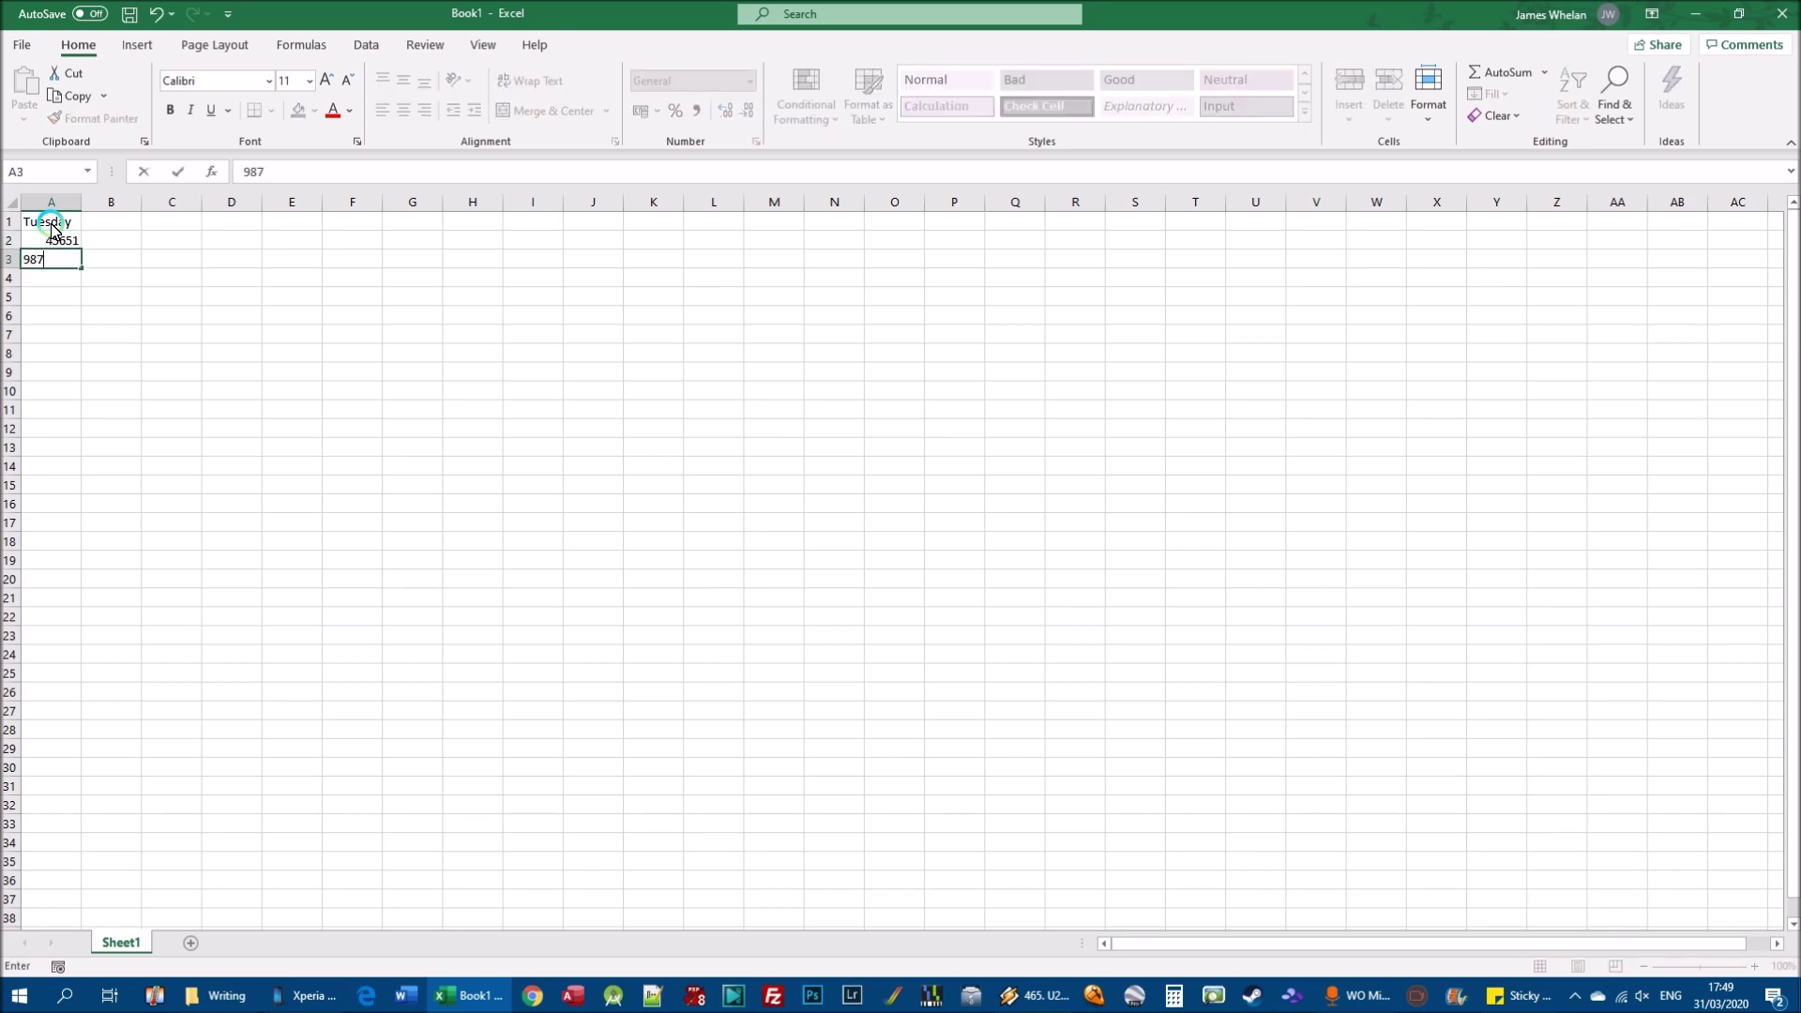
pyautogui.press('Return')
pyautogui.write('James')
pyautogui.press('Return')
pyautogui.write('Hello')
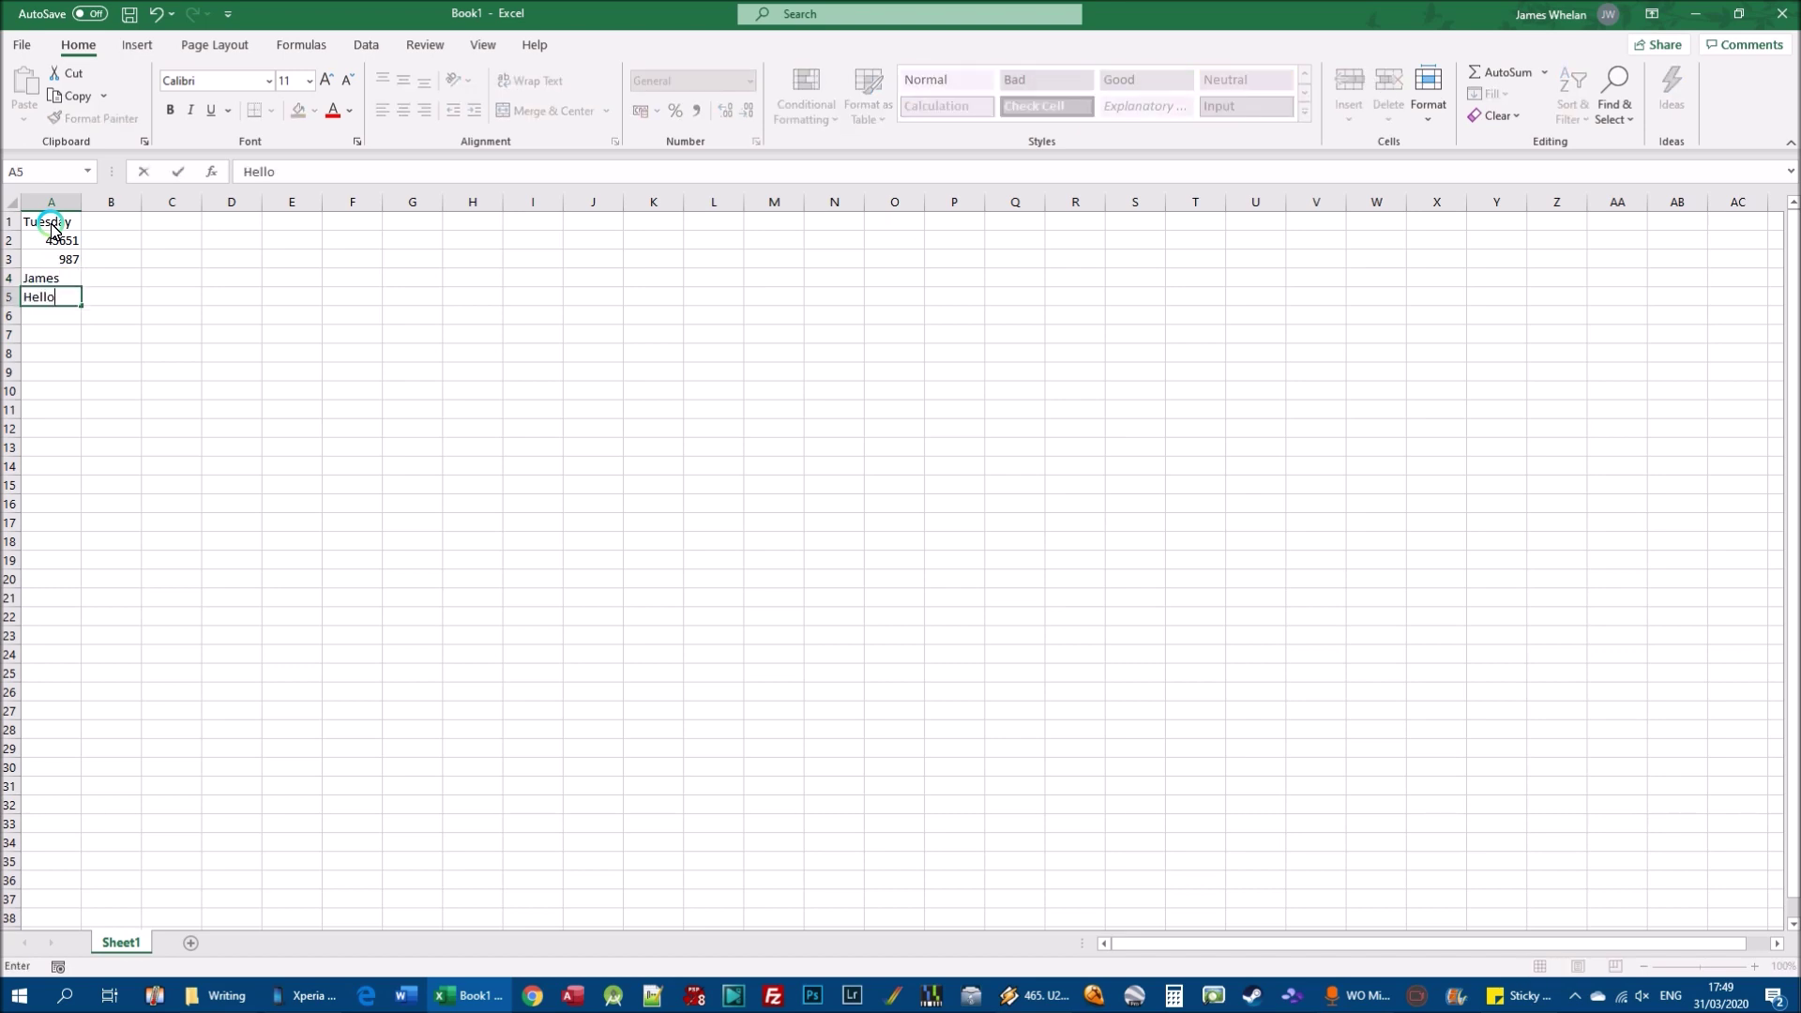
pyautogui.press('Return')
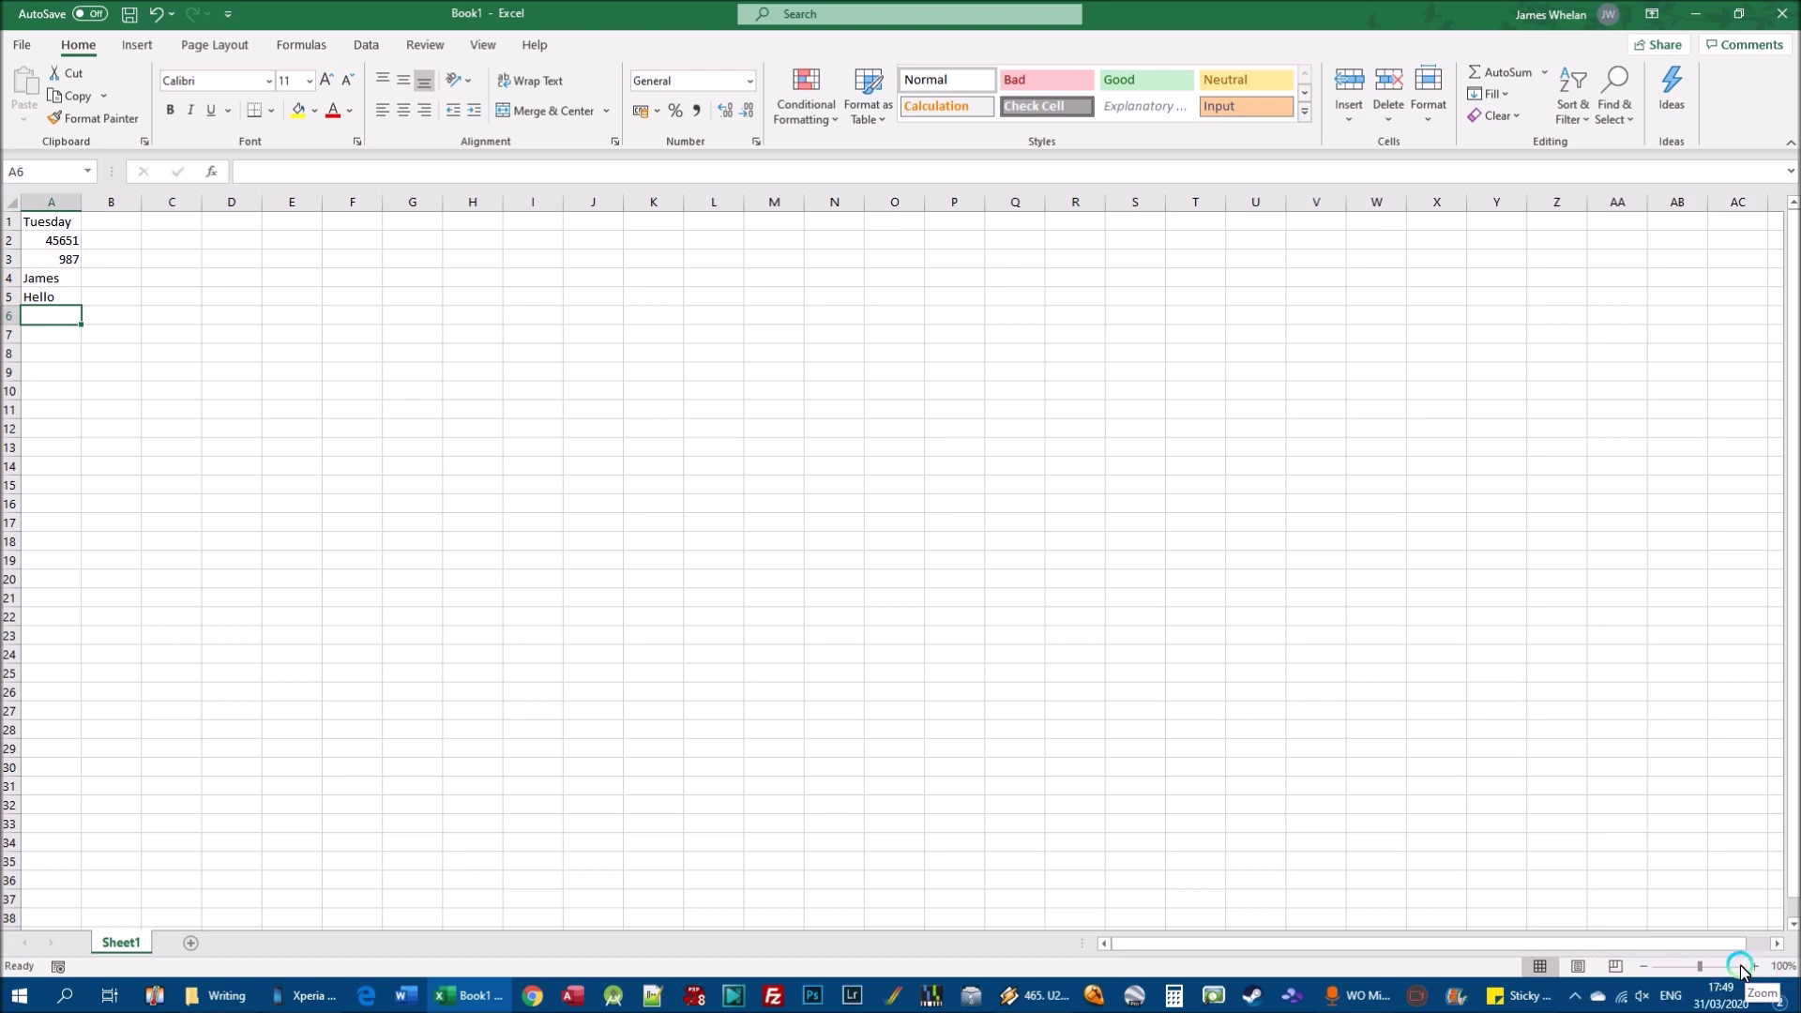
# Step: Enlarge the worksheet view to about 310% zoom to examine the entries in column A
pyautogui.moveTo(1709, 972); pyautogui.dragTo(1752, 973)
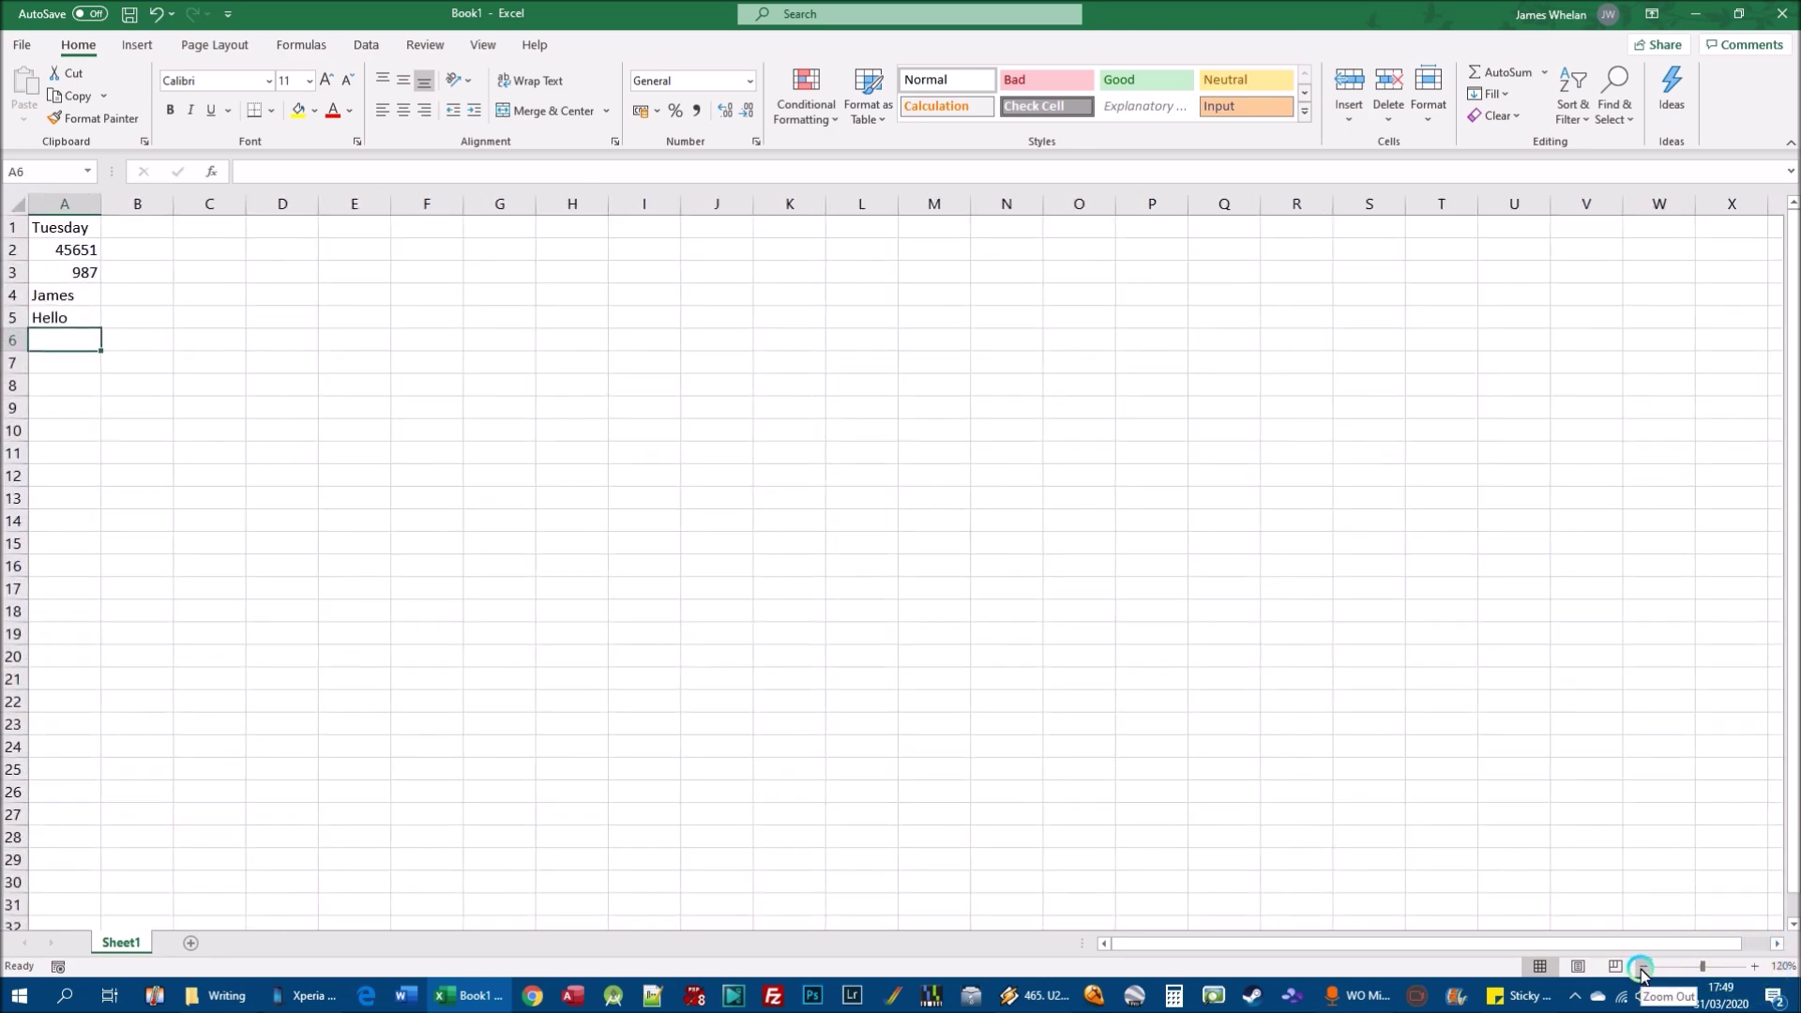
pyautogui.click(1643, 968)
pyautogui.click(1644, 968)
pyautogui.click(1754, 966)
pyautogui.click(1754, 966)
pyautogui.click(1754, 966)
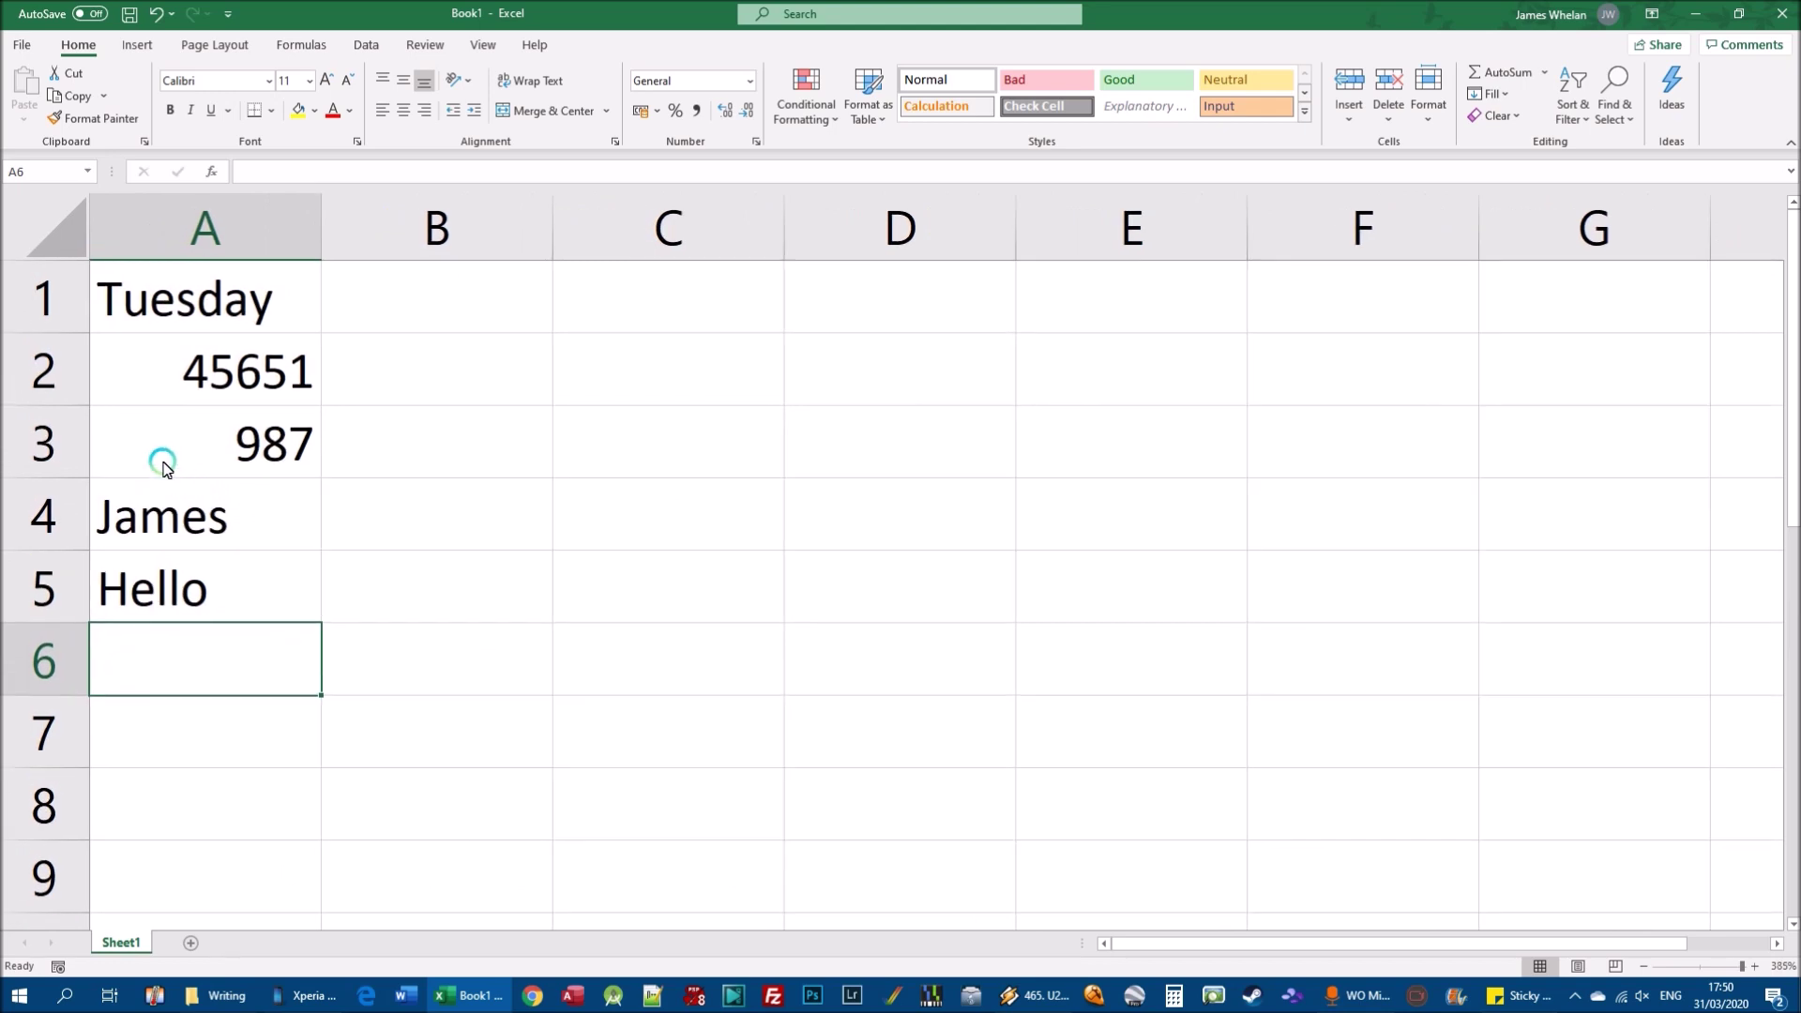
pyautogui.keyDown('ctrl'); pyautogui.scroll(-10, 144, 399); pyautogui.keyUp('ctrl')
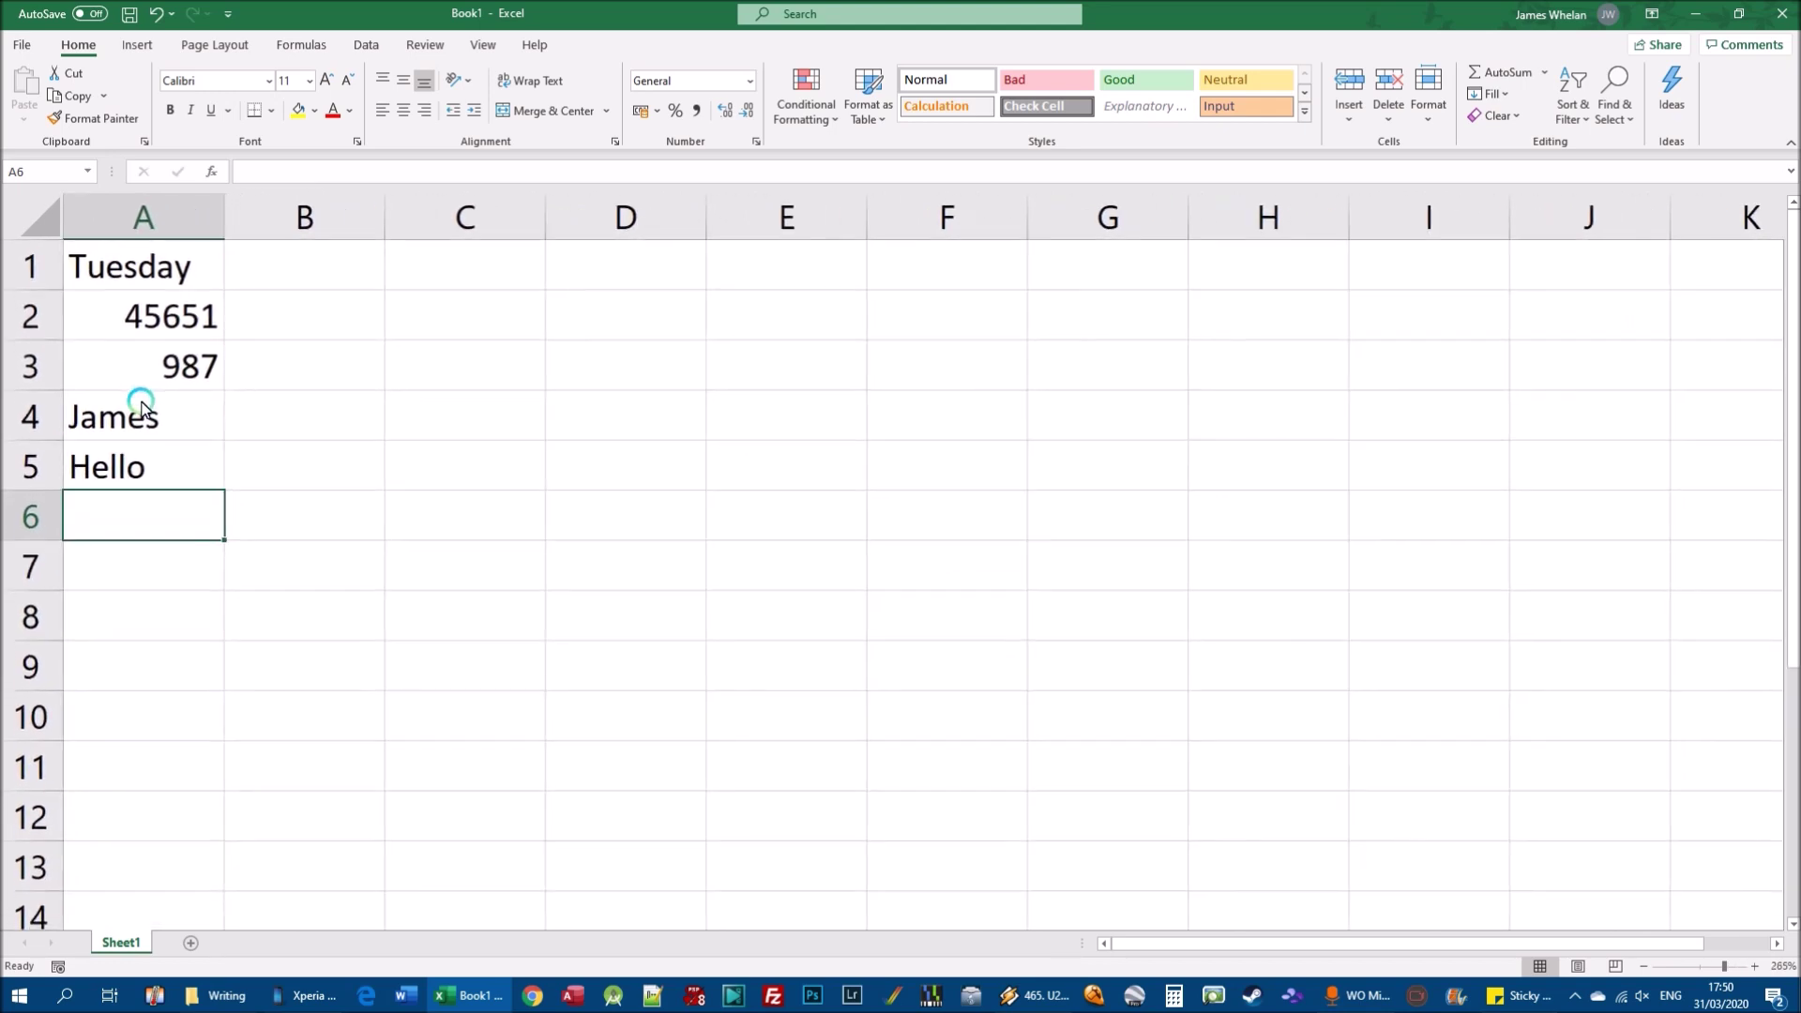
pyautogui.keyDown('ctrl'); pyautogui.scroll(5, 134, 394); pyautogui.keyUp('ctrl')
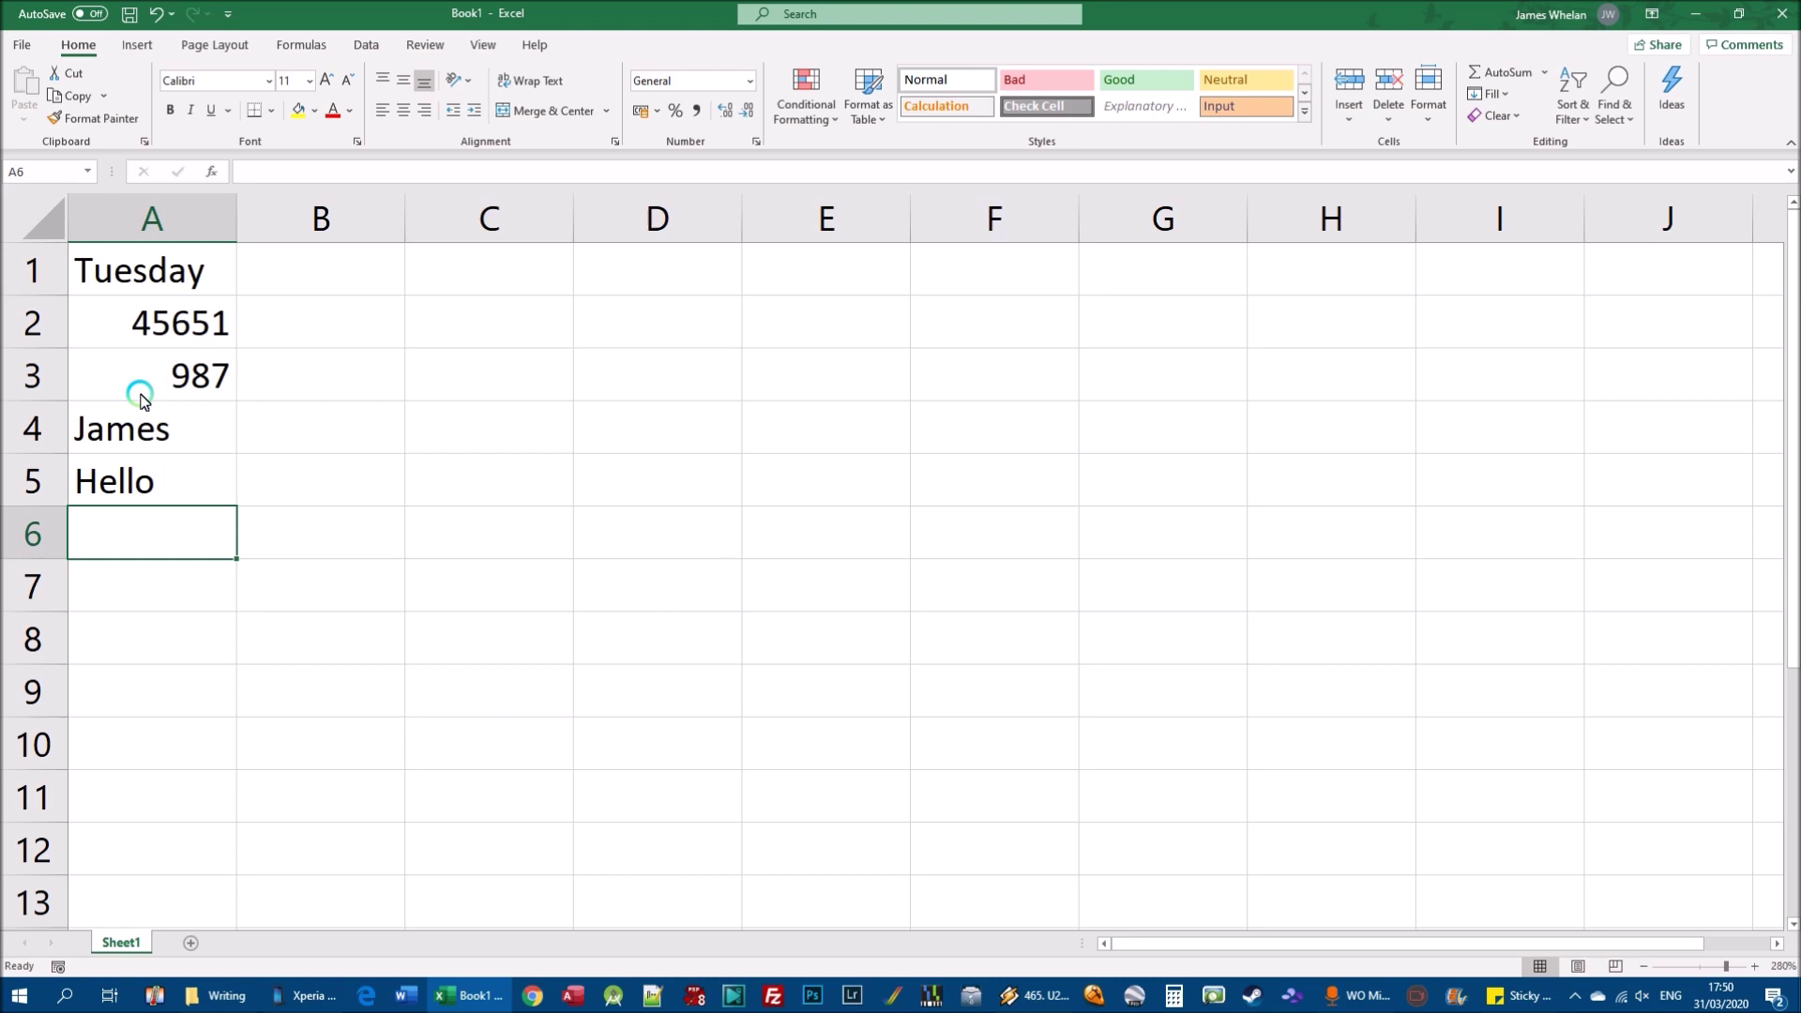
pyautogui.keyDown('ctrl'); pyautogui.scroll(6, 141, 400); pyautogui.keyUp('ctrl')
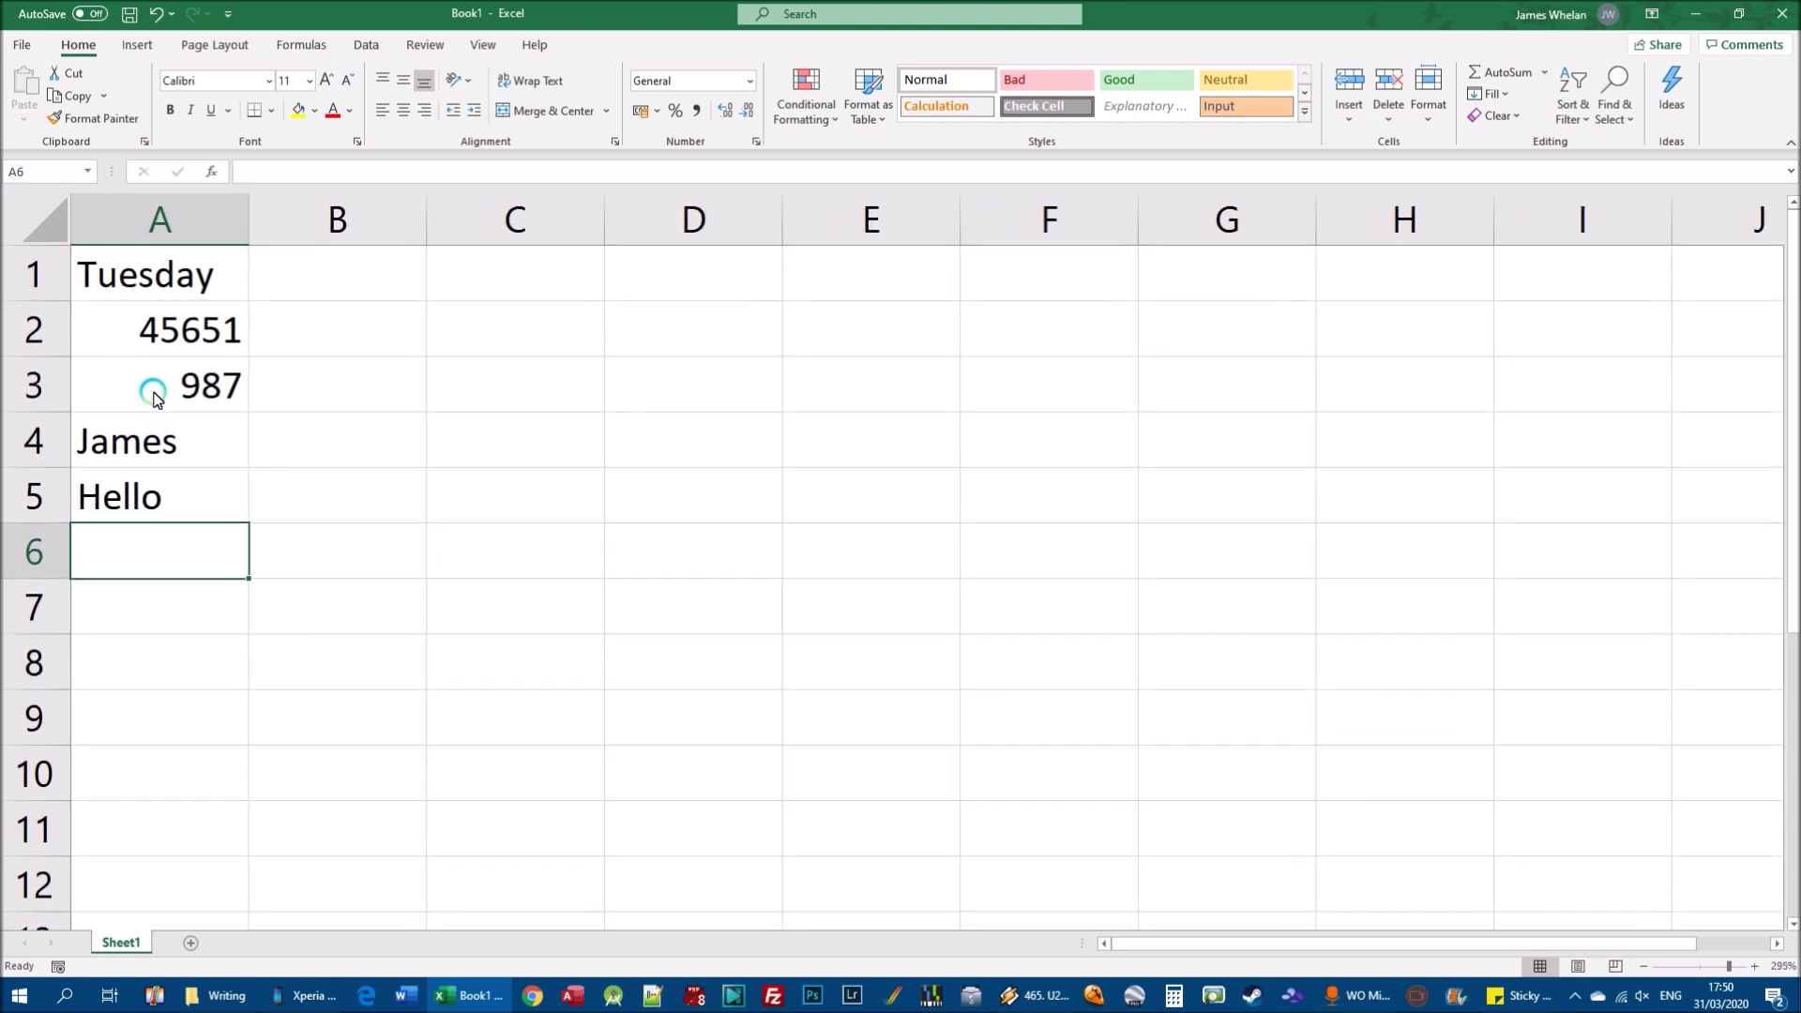
pyautogui.keyDown('ctrl'); pyautogui.scroll(-5, 181, 420); pyautogui.keyUp('ctrl')
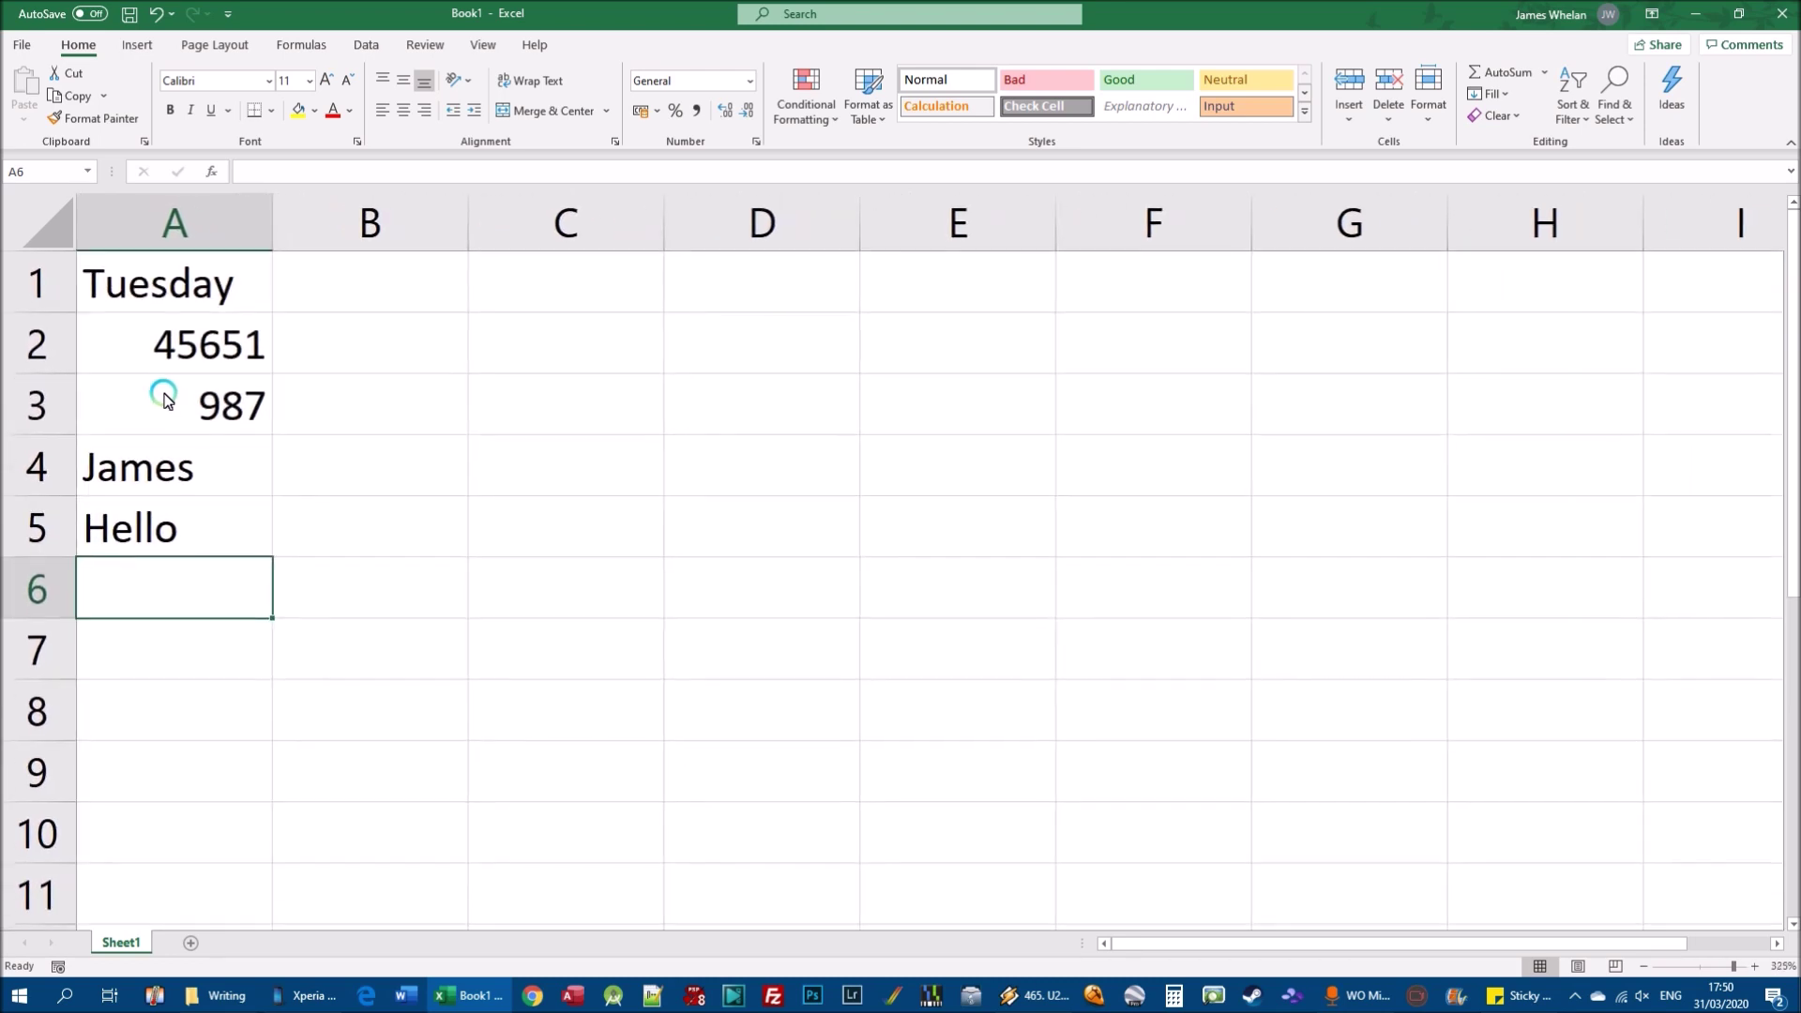
pyautogui.keyDown('ctrl'); pyautogui.scroll(5, 165, 404); pyautogui.keyUp('ctrl')
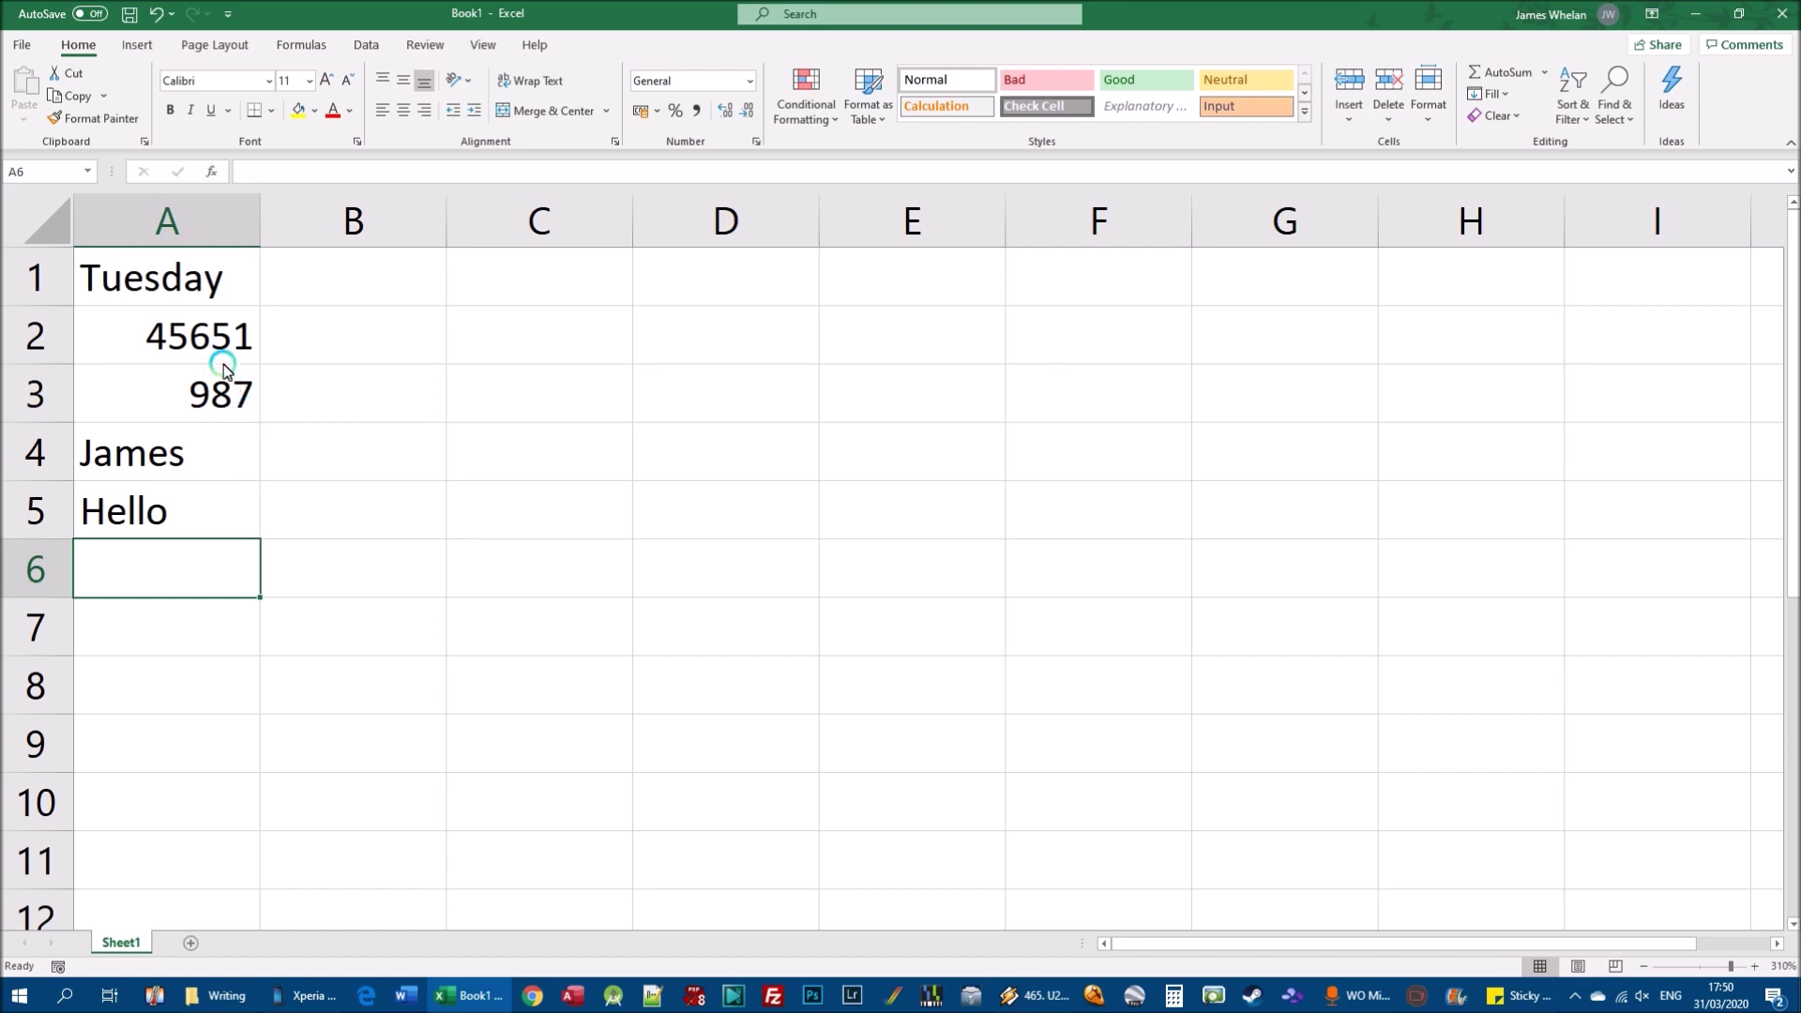
# Step: Set the Tuesday text in cell A1 to font size 14 and make it bold
pyautogui.click(175, 274)
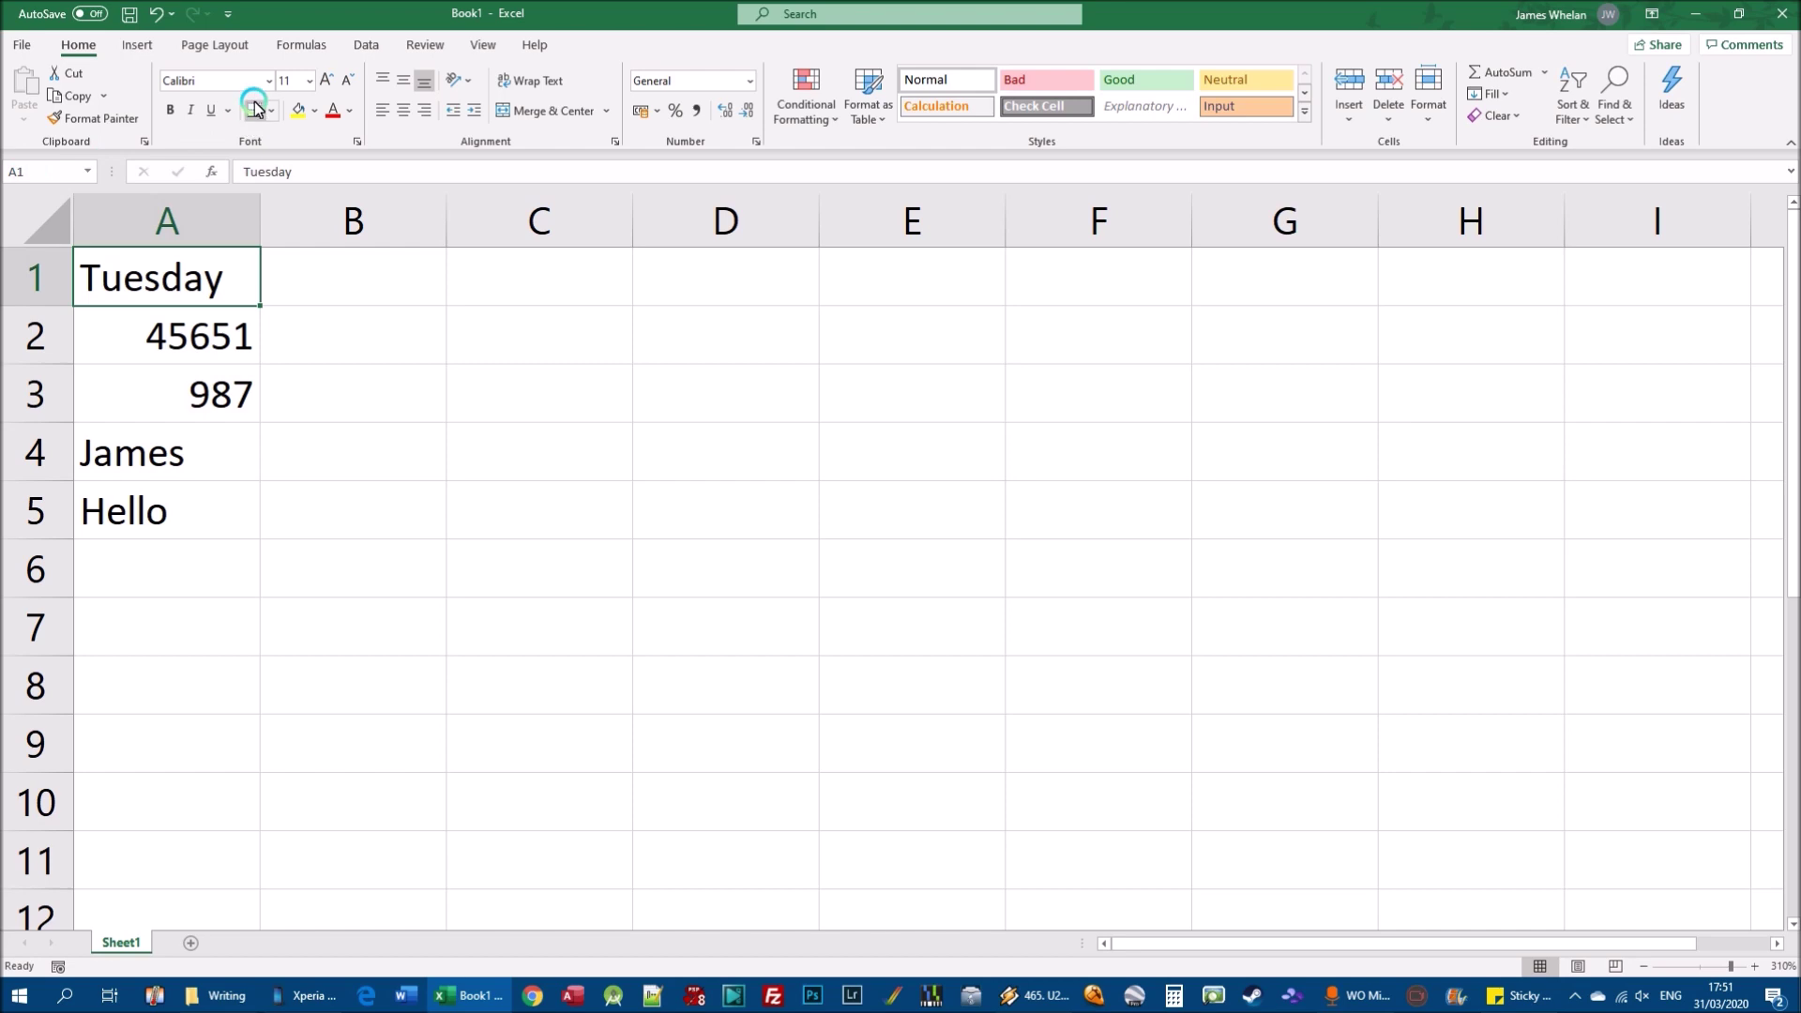
pyautogui.click(312, 86)
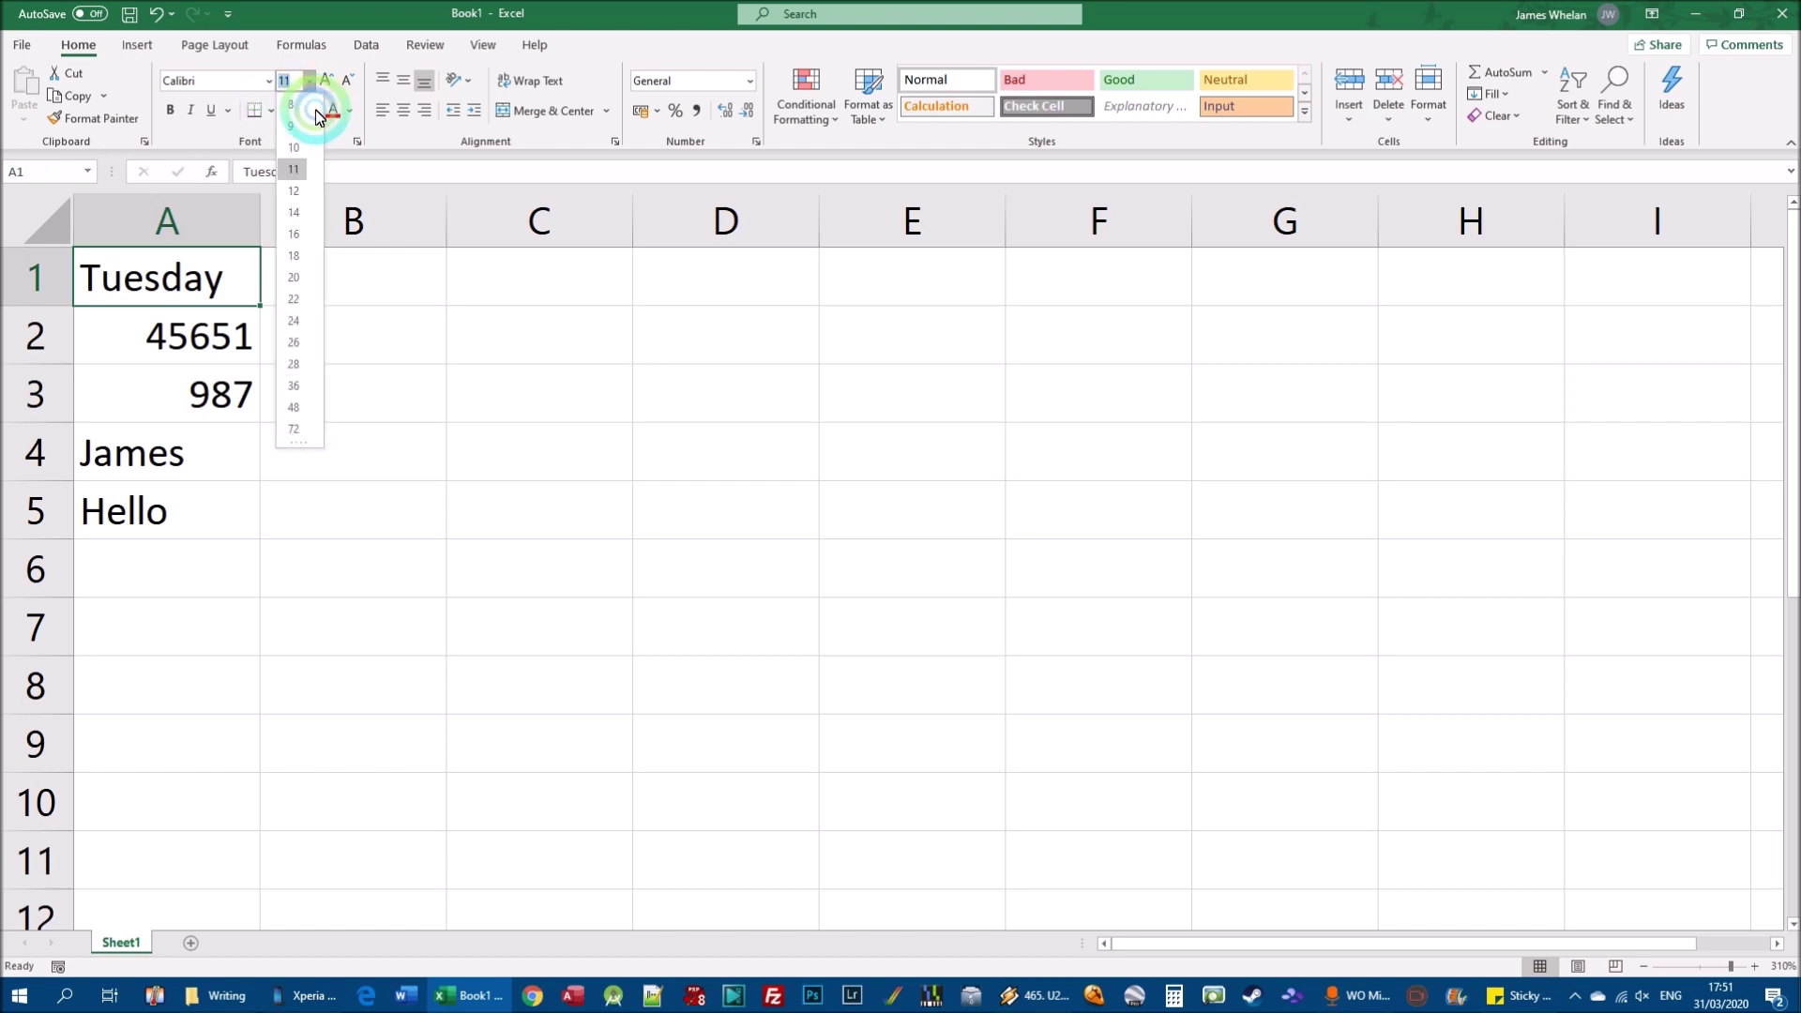
pyautogui.click(298, 213)
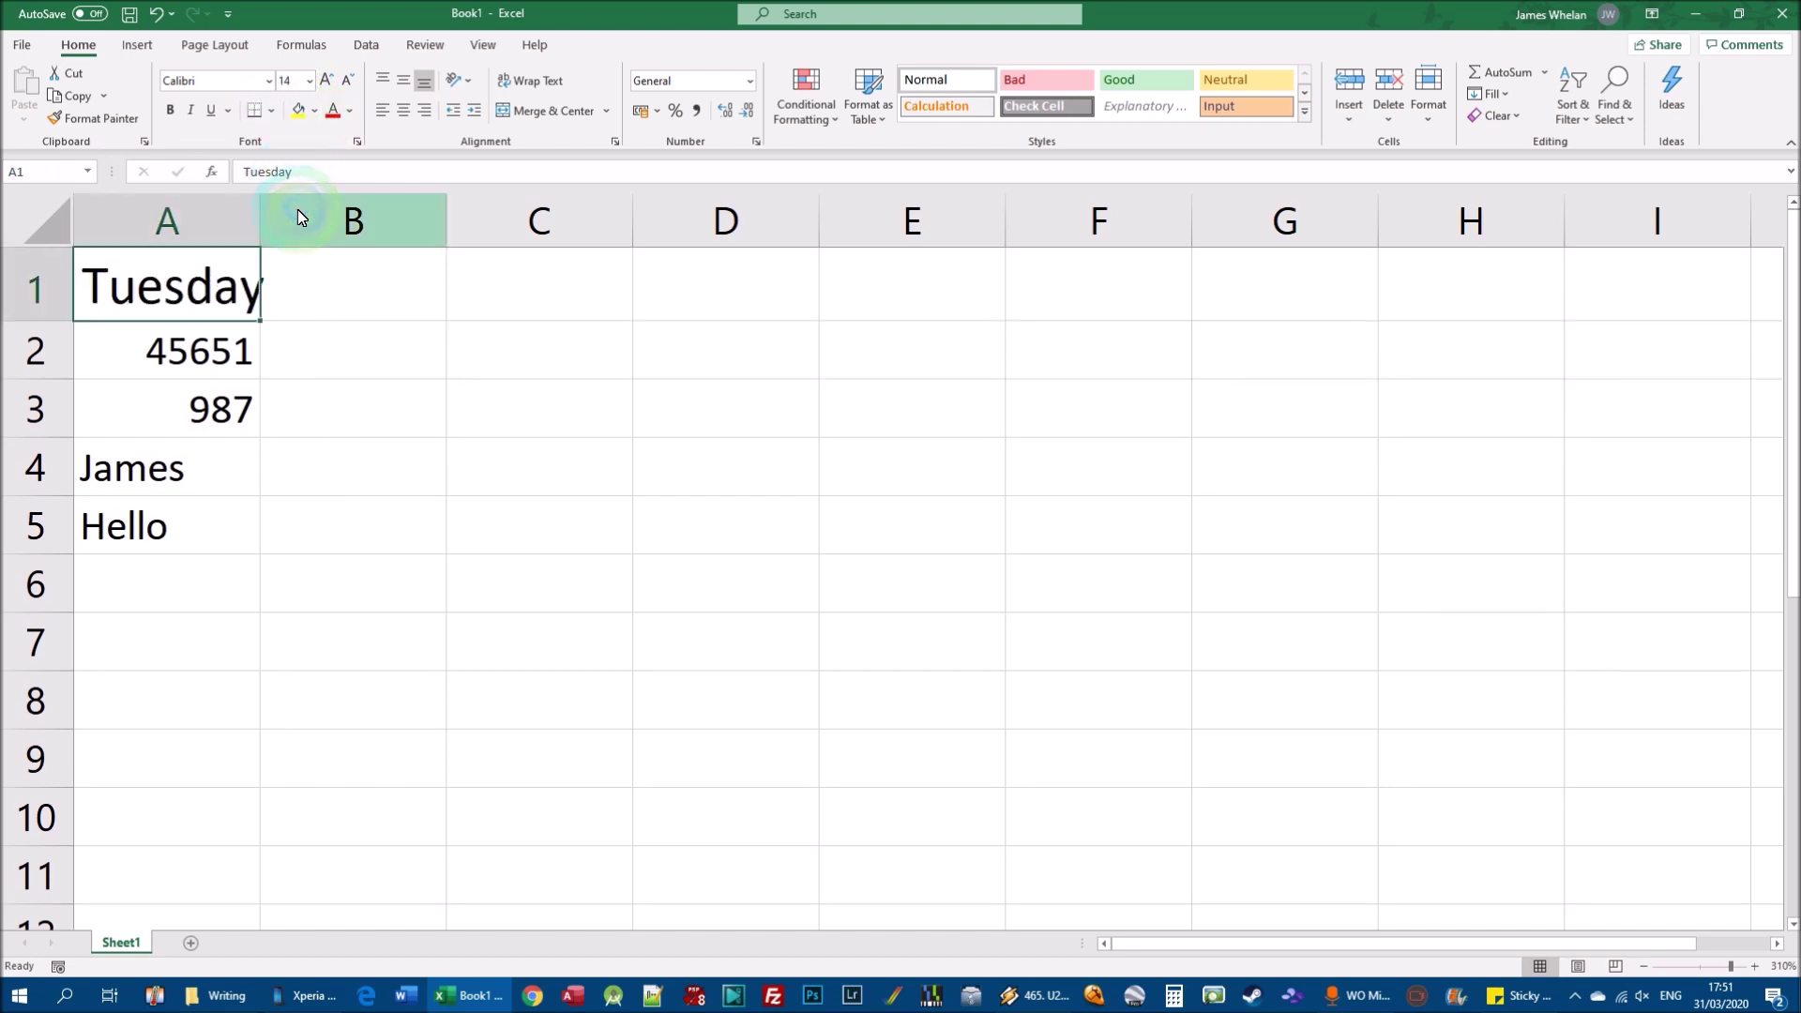
pyautogui.click(170, 110)
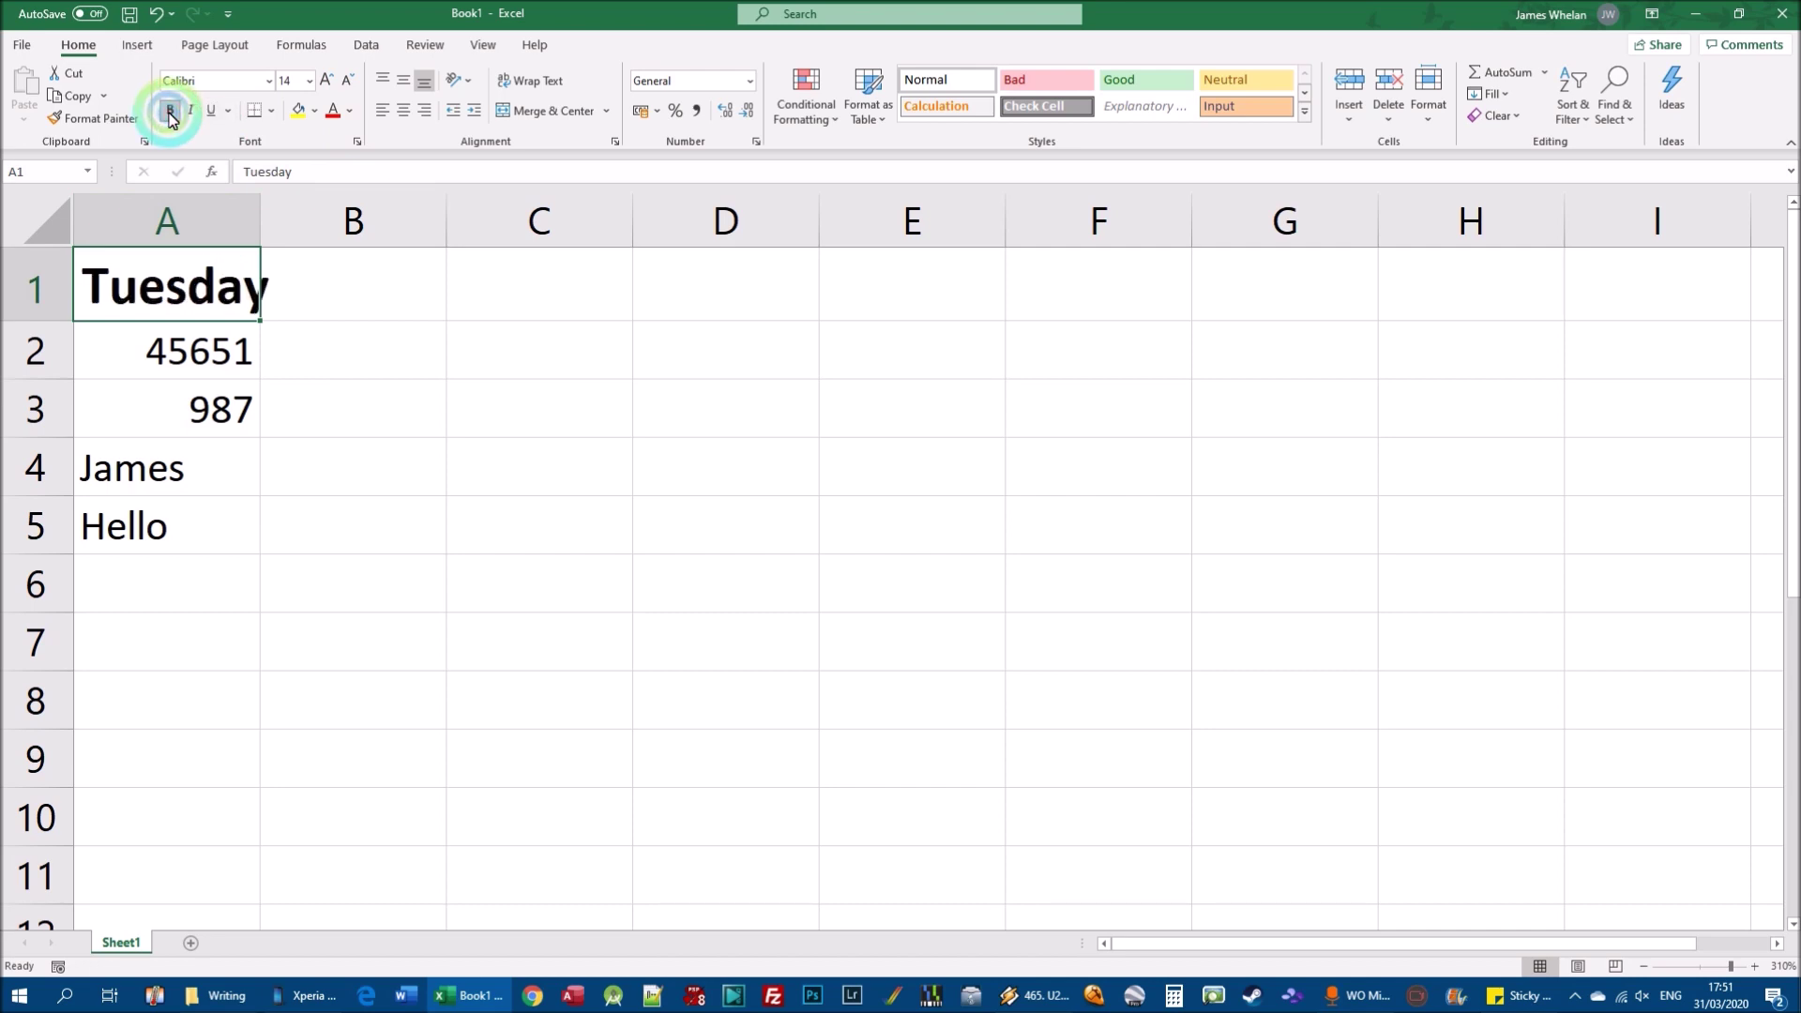
# Step: Change the font color of Tuesday in cell A1 to dark blue and italicize the text
pyautogui.click(352, 110)
pyautogui.click(352, 110)
pyautogui.click(352, 110)
pyautogui.click(398, 250)
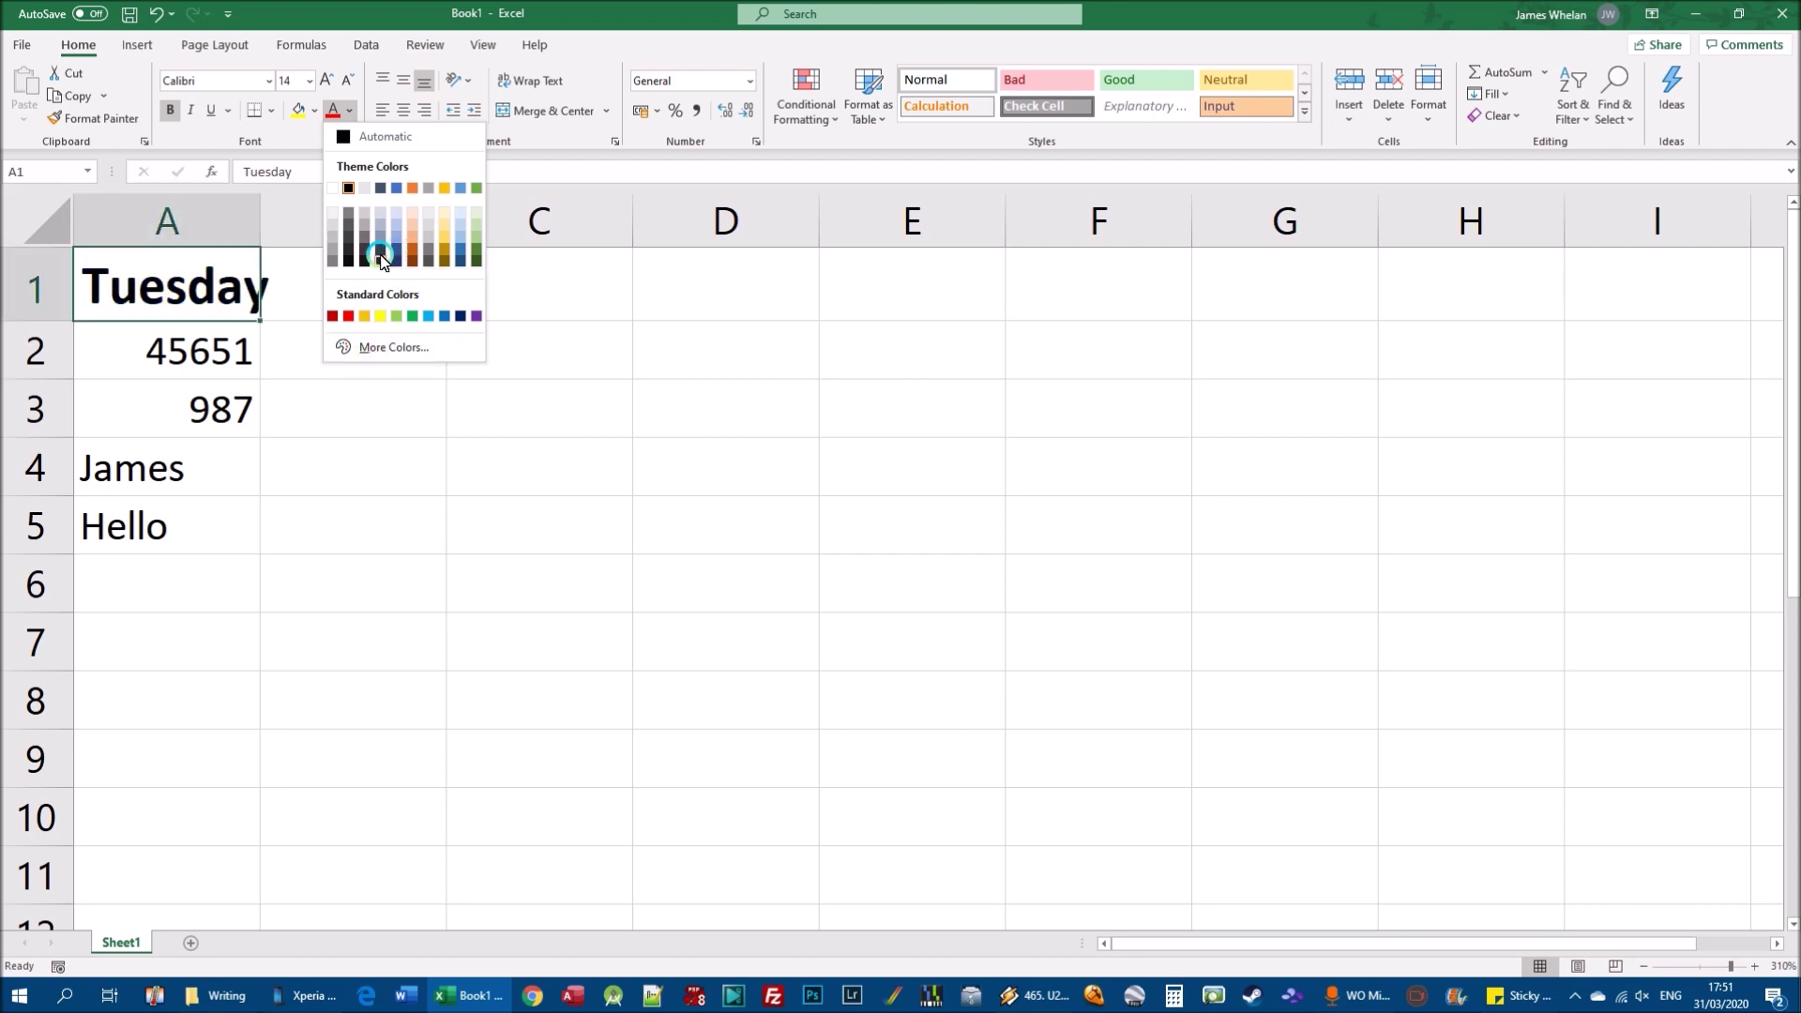
pyautogui.click(391, 250)
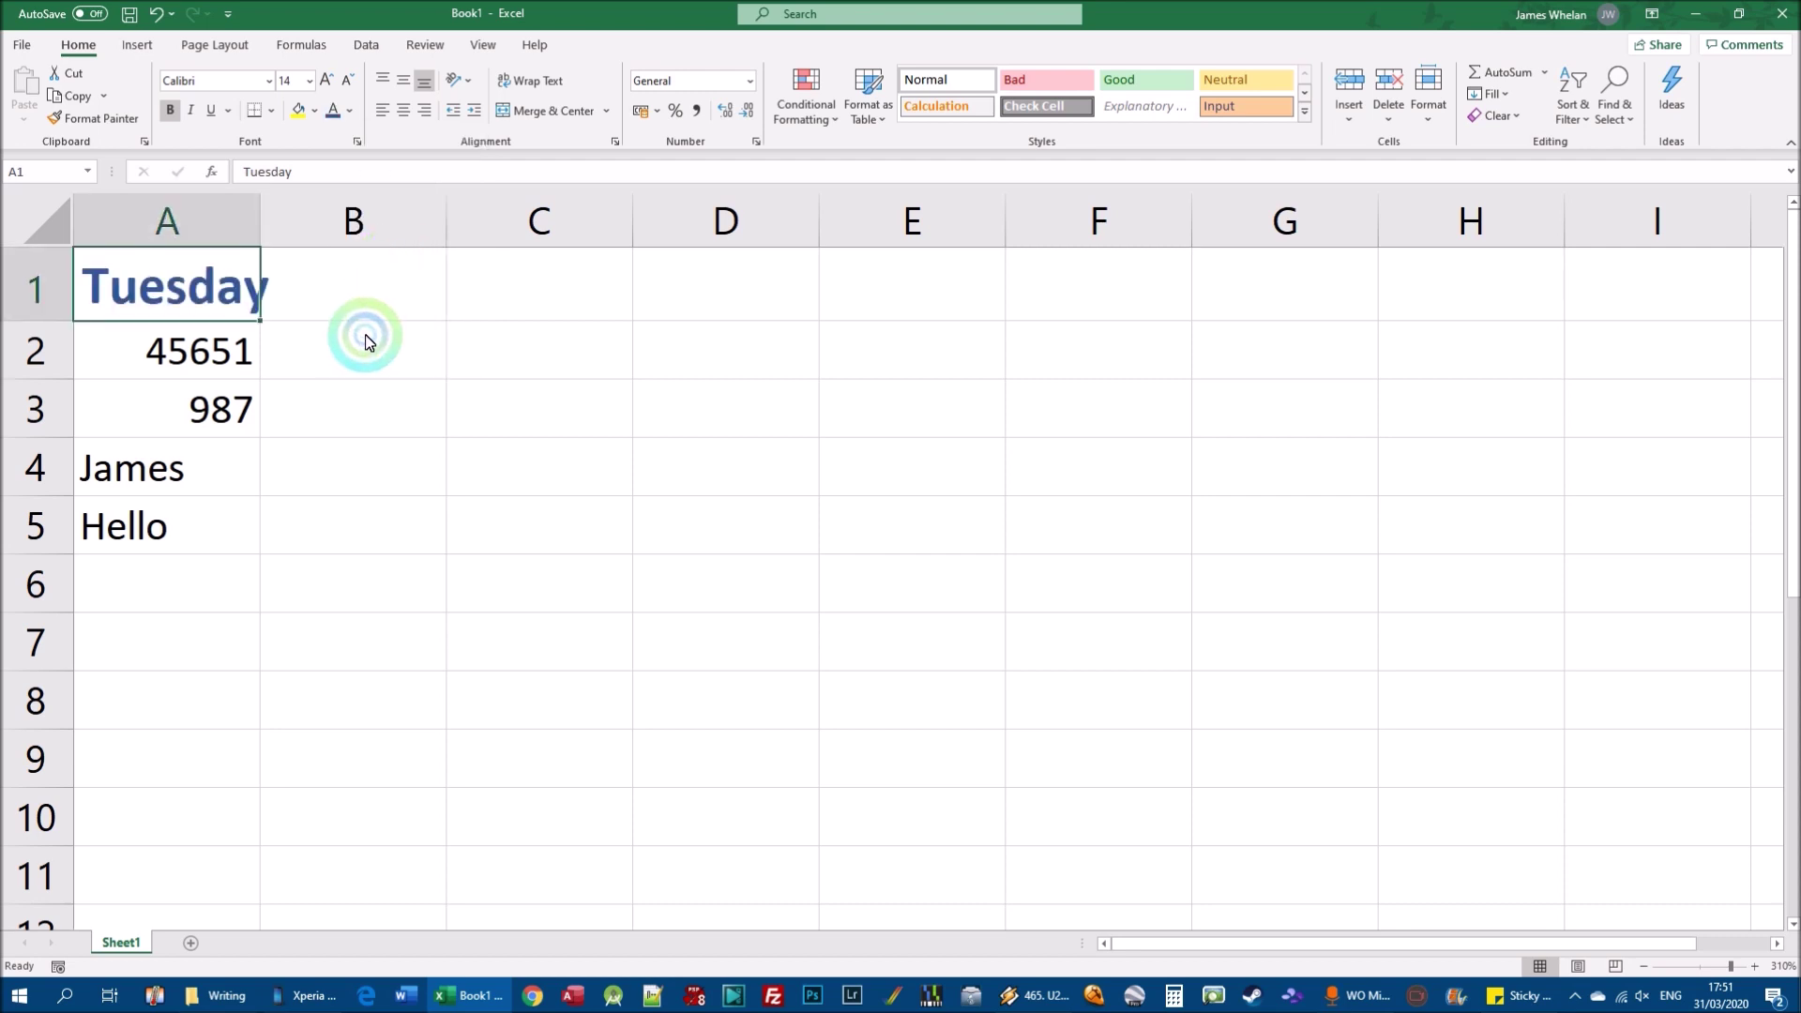
pyautogui.click(190, 109)
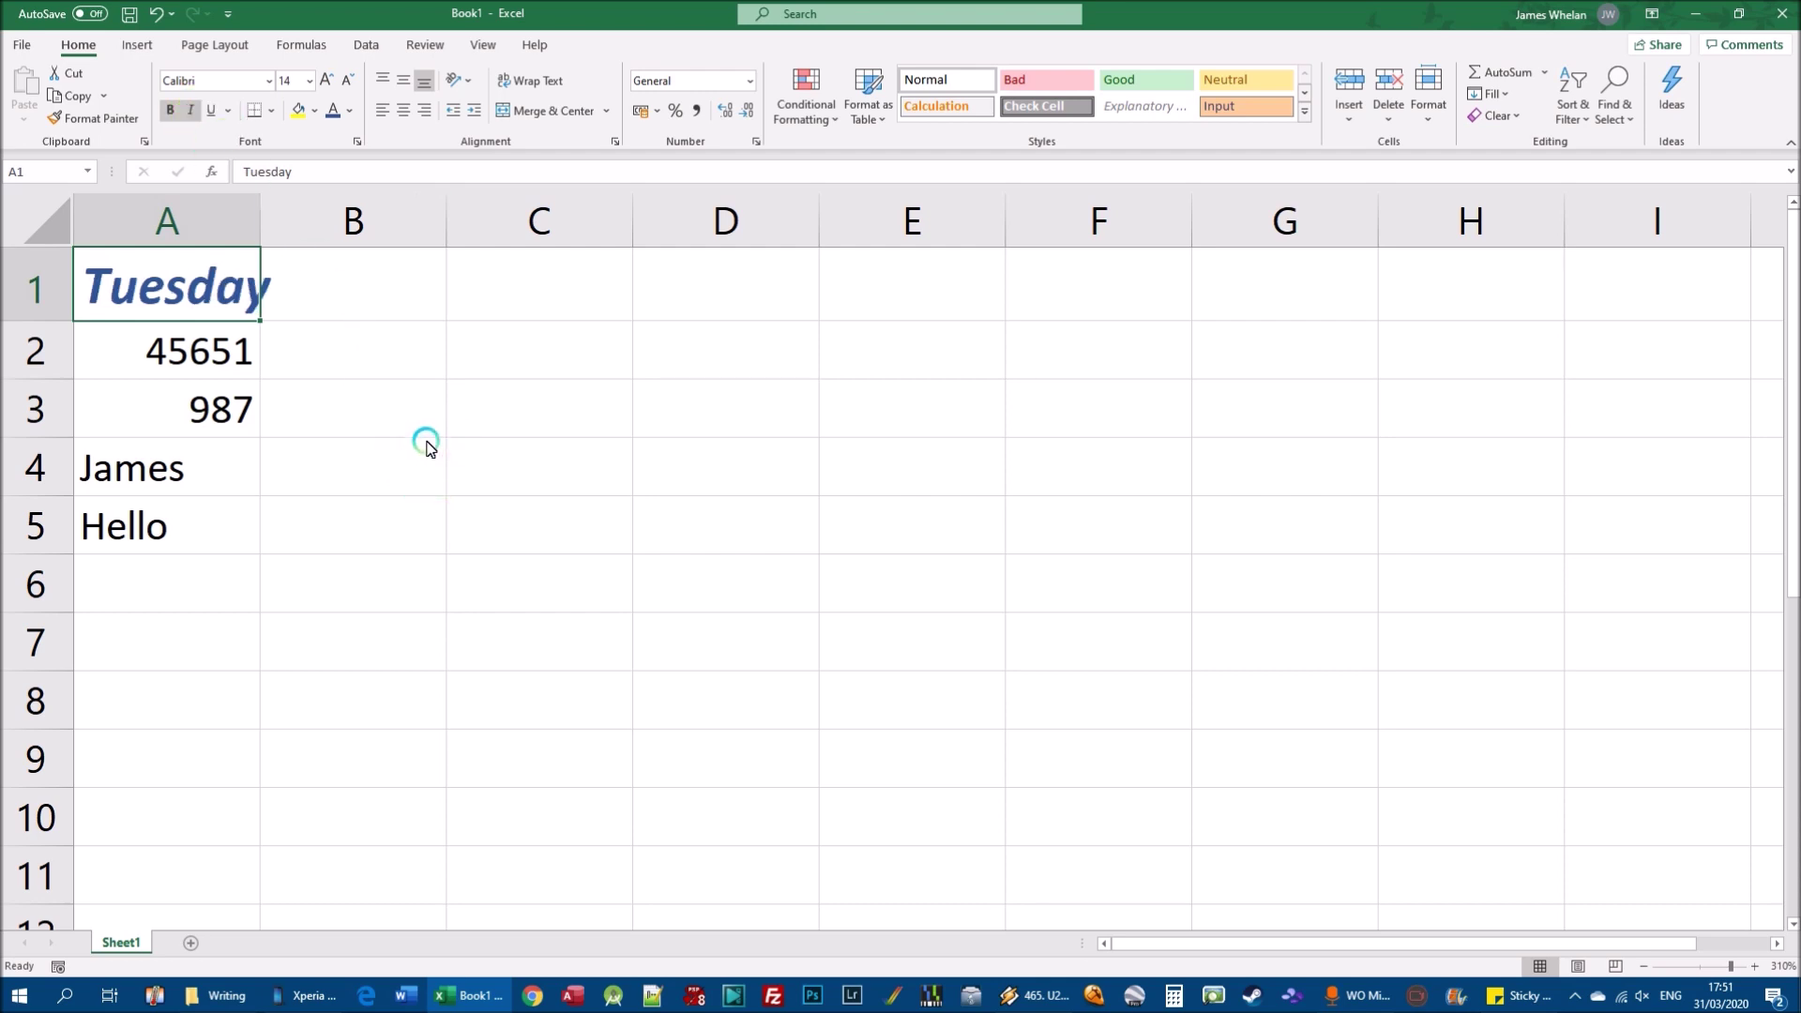
# Step: Widen column A slightly so that the enlarged Tuesday text fits inside cell A1
pyautogui.click(403, 418)
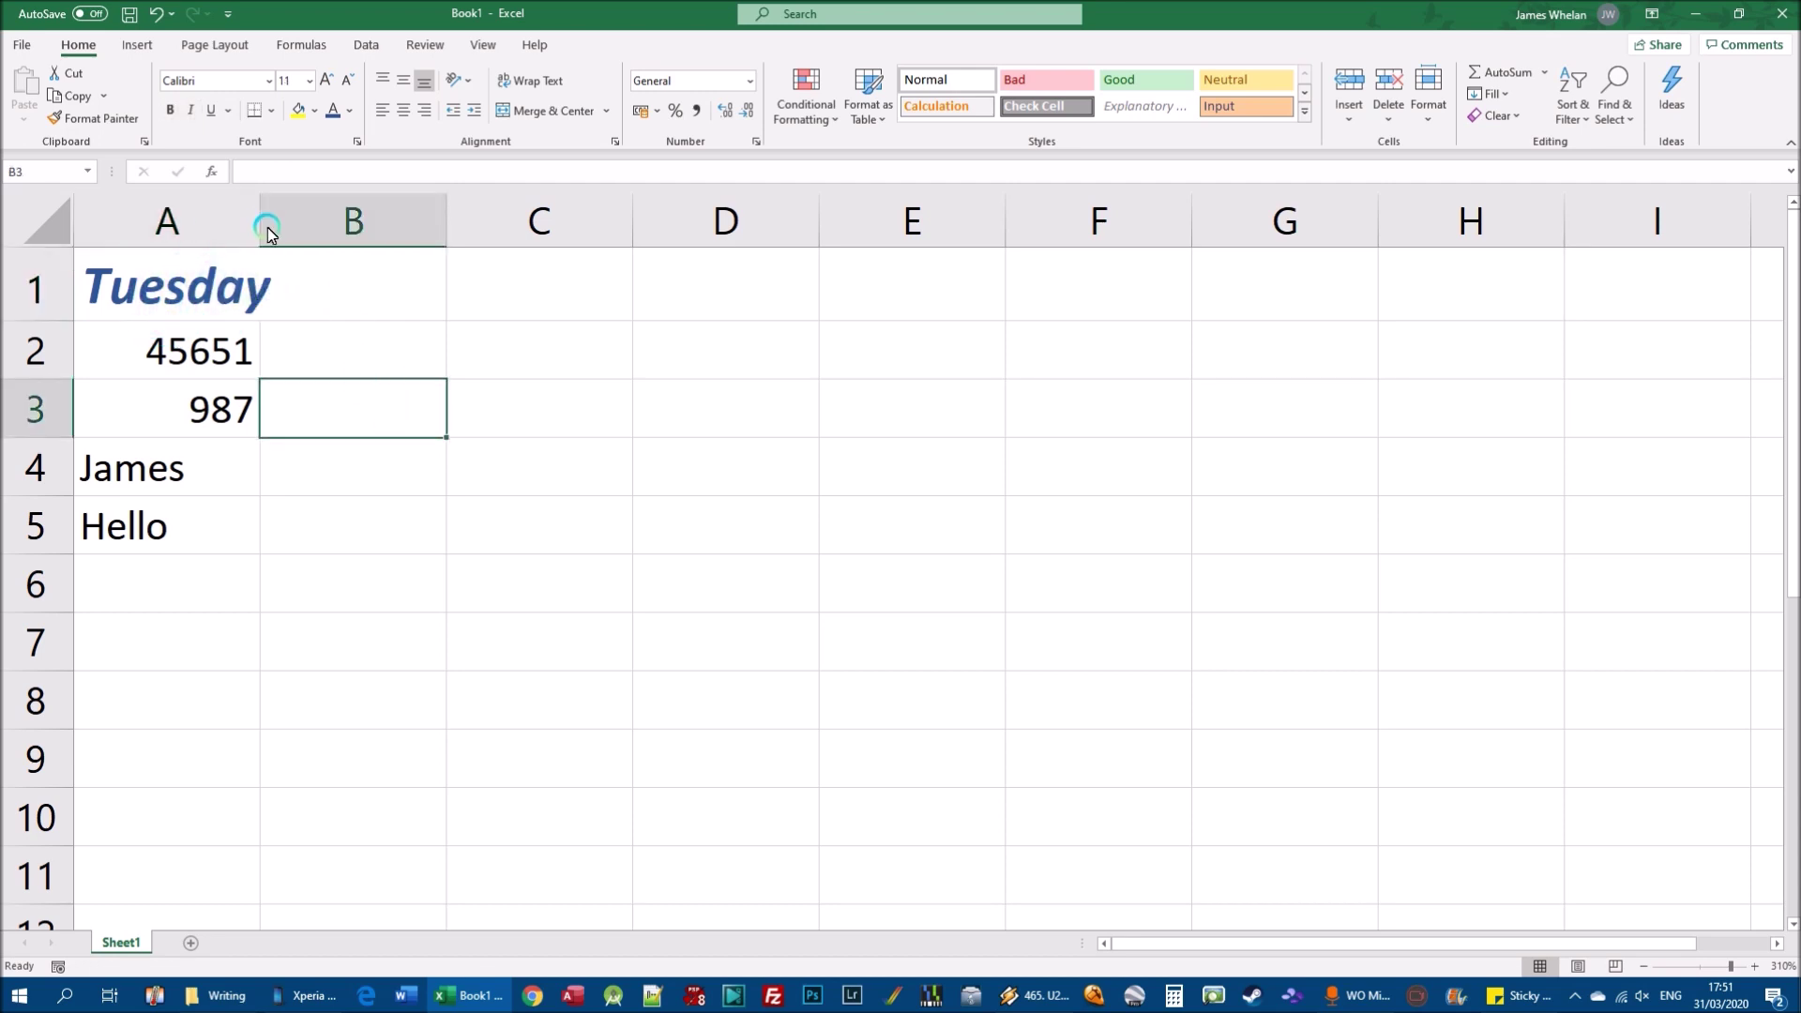
pyautogui.moveTo(262, 210); pyautogui.dragTo(301, 213)
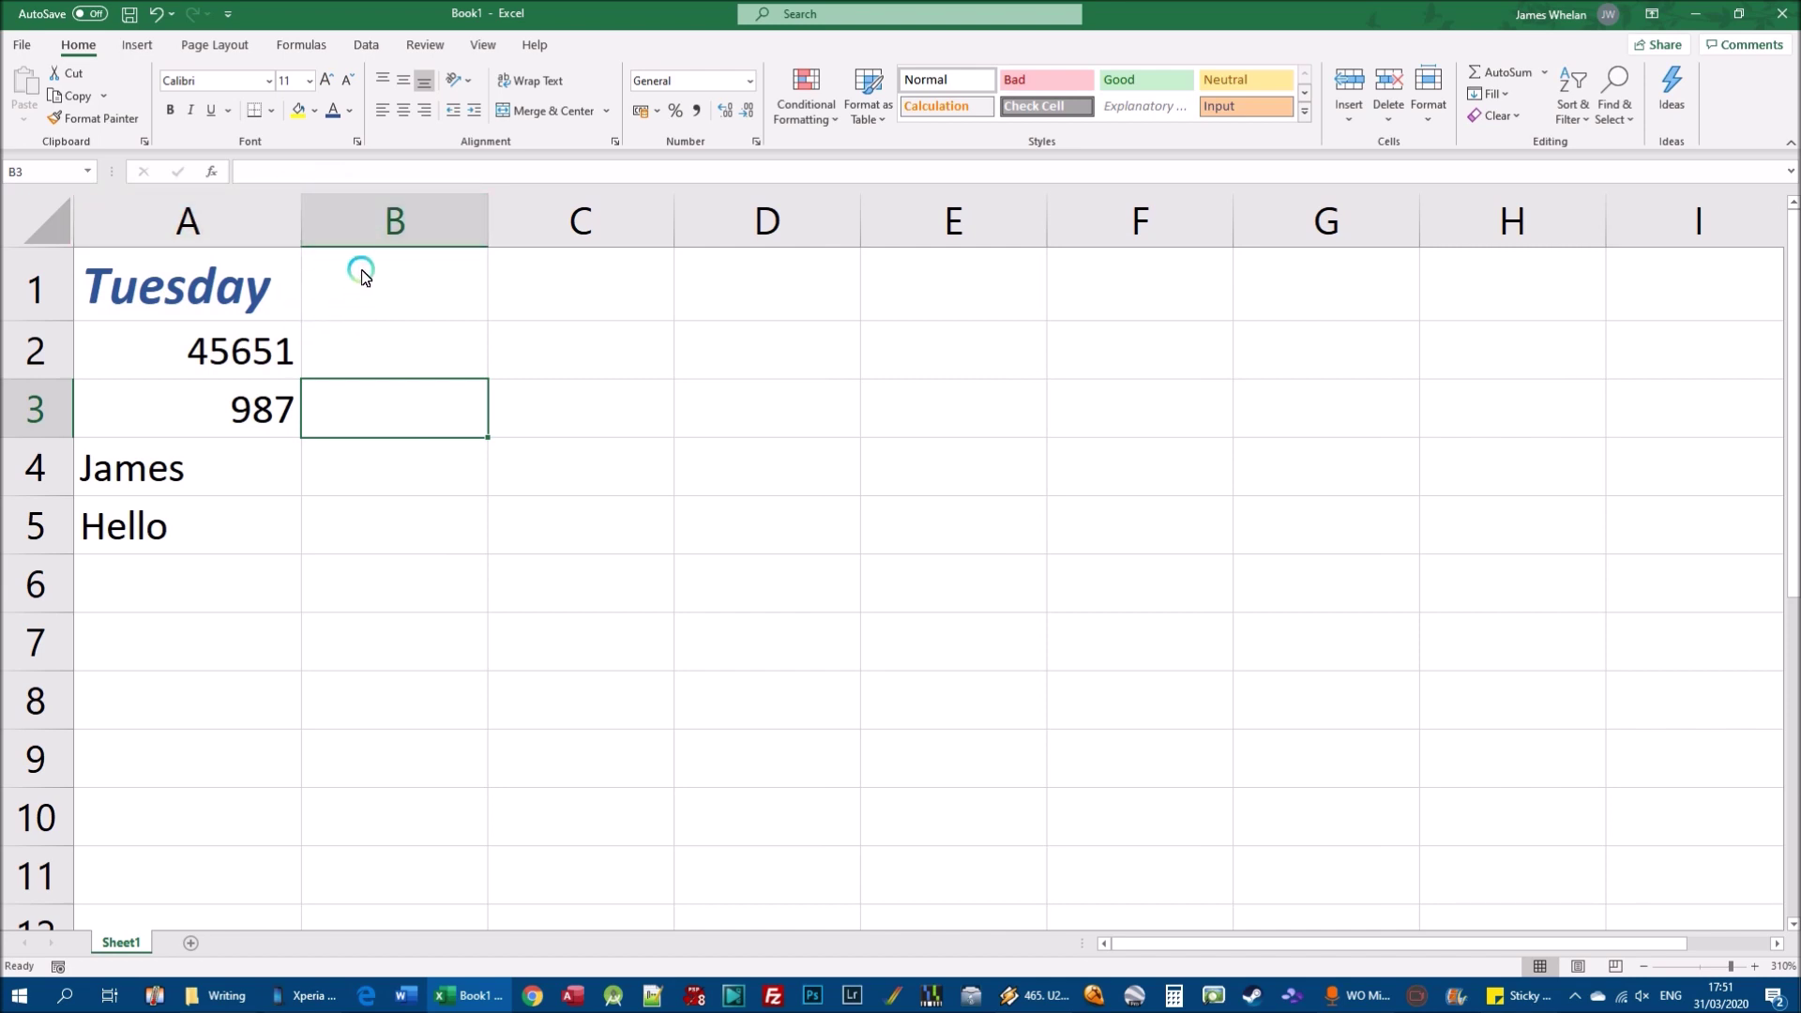
pyautogui.click(158, 294)
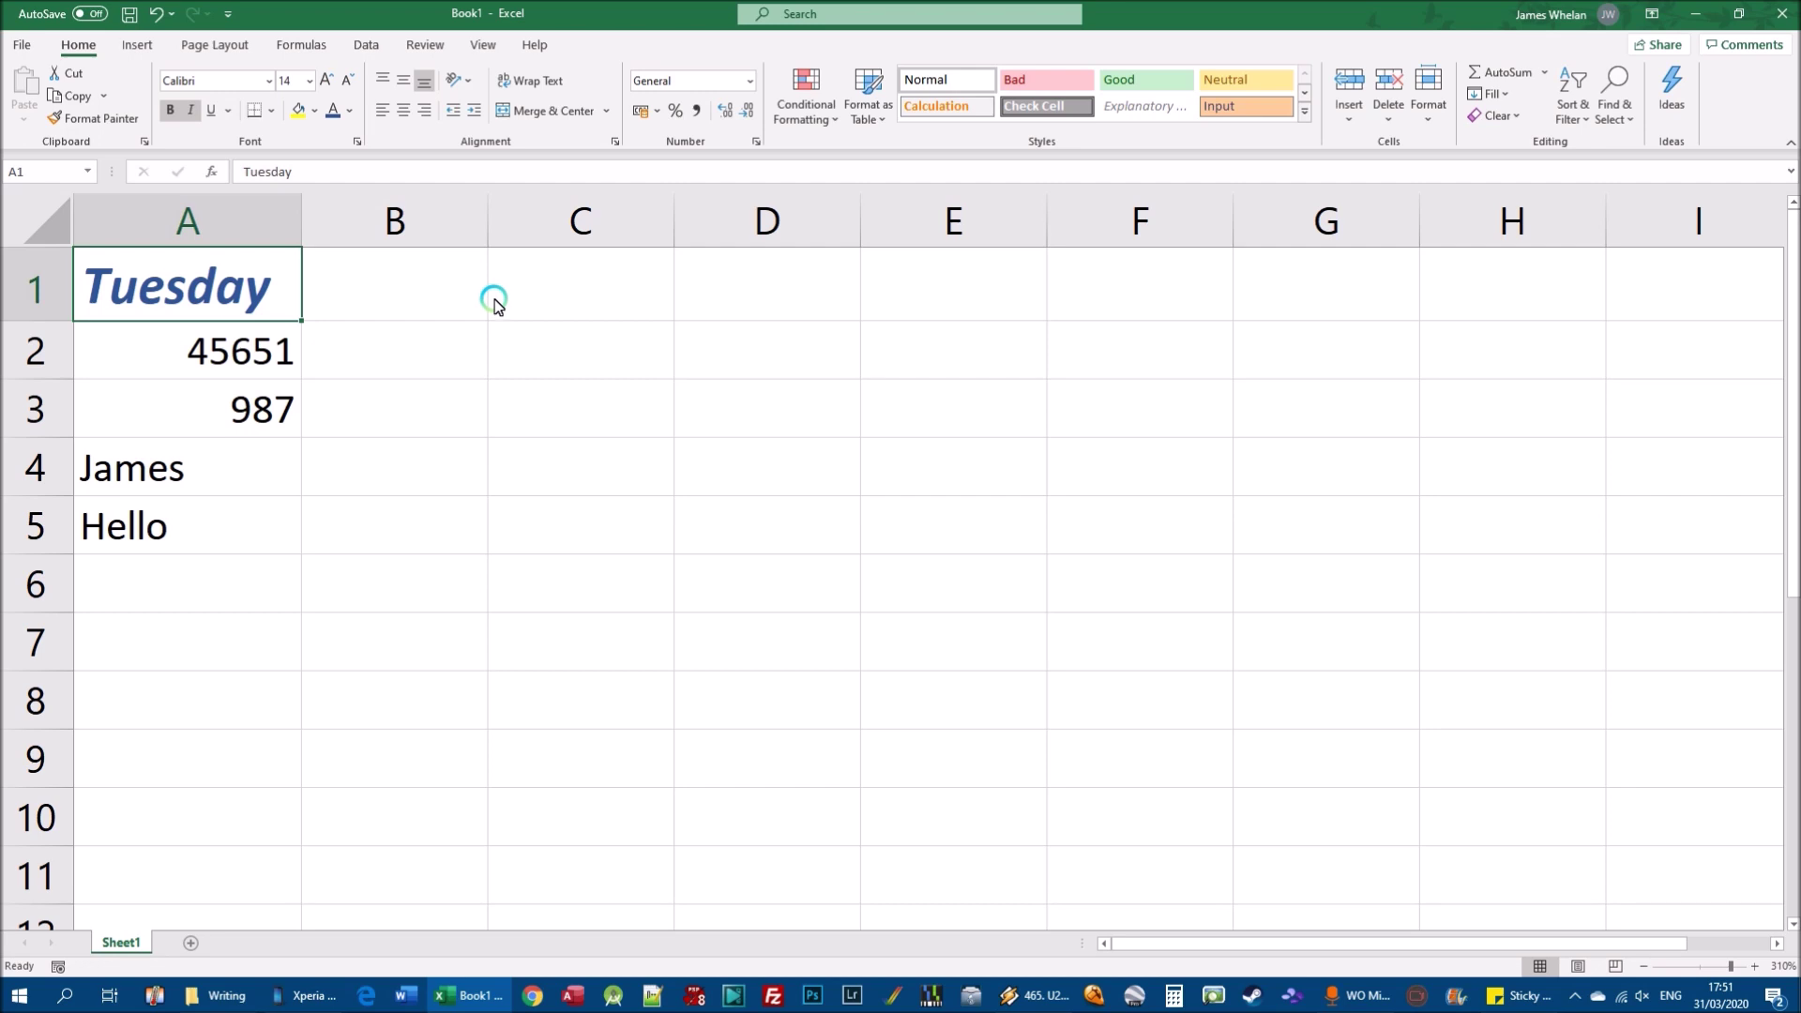
# Step: Go through the filled cells of column A one at a time and compare their formatting with cell A1
pyautogui.click(189, 350)
pyautogui.click(192, 413)
pyautogui.click(141, 478)
pyautogui.press('Down')
pyautogui.click(197, 347)
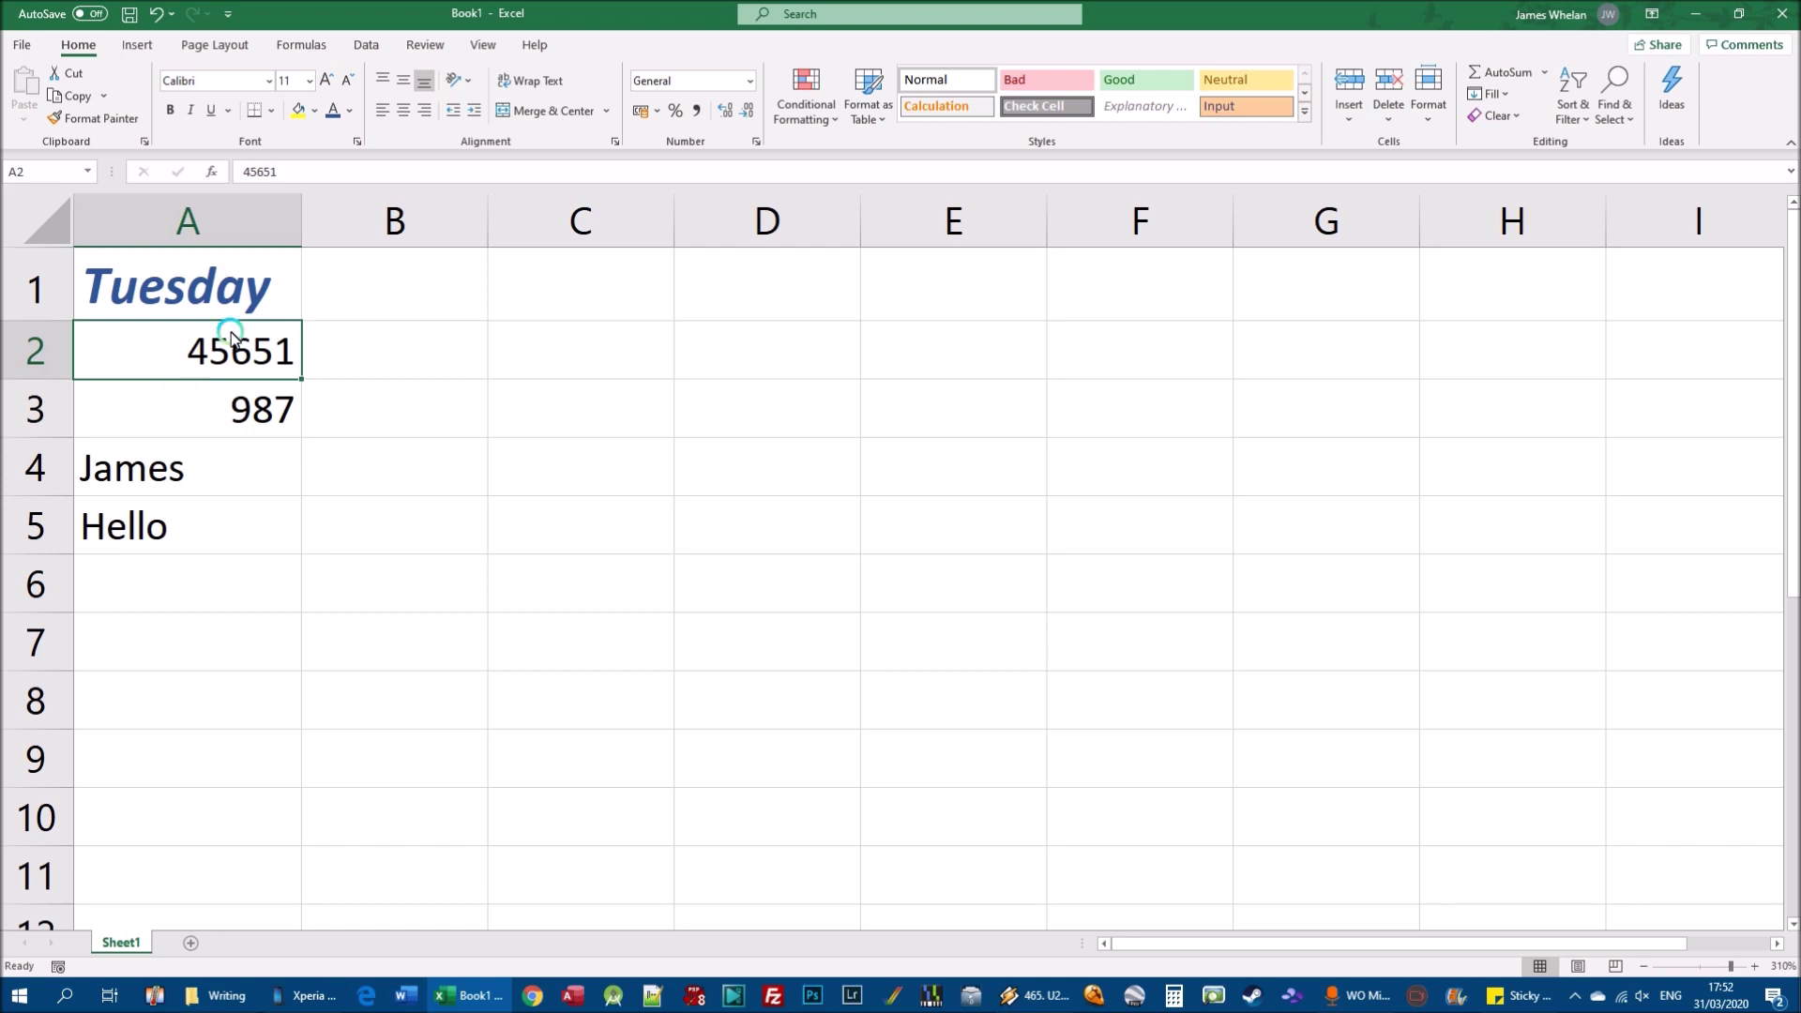
pyautogui.click(209, 291)
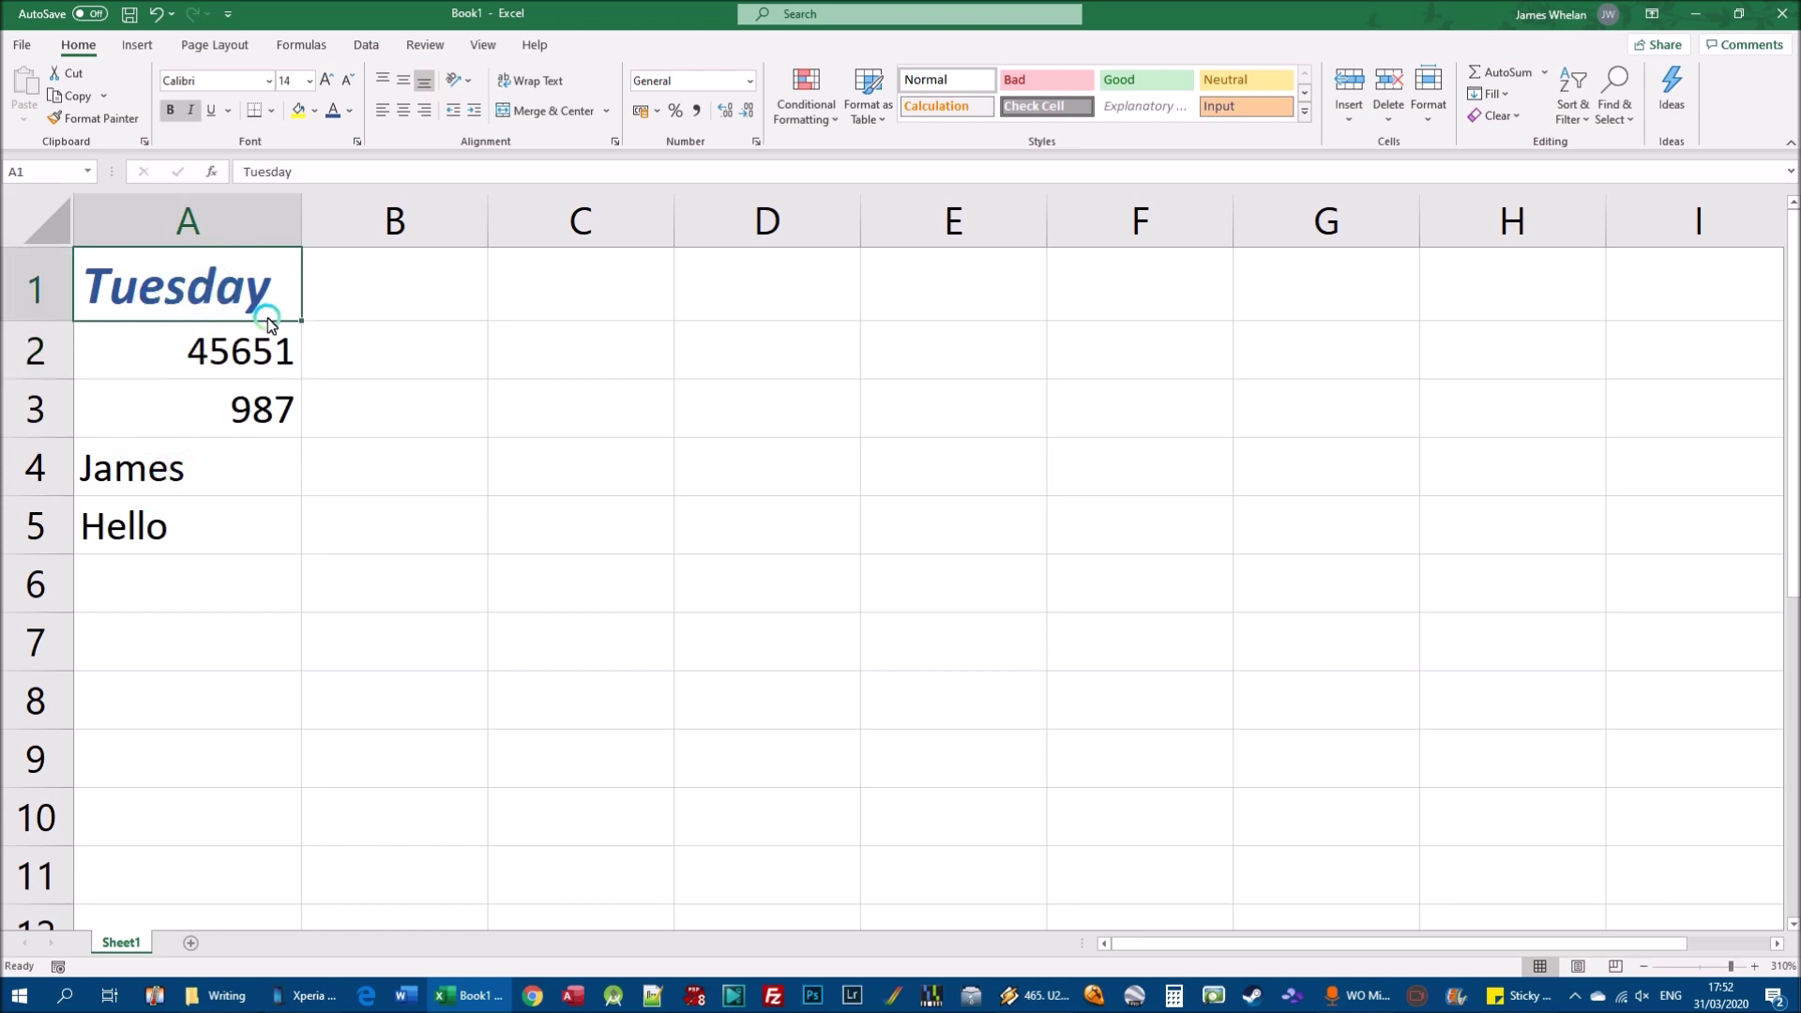
pyautogui.click(188, 110)
pyautogui.click(231, 277)
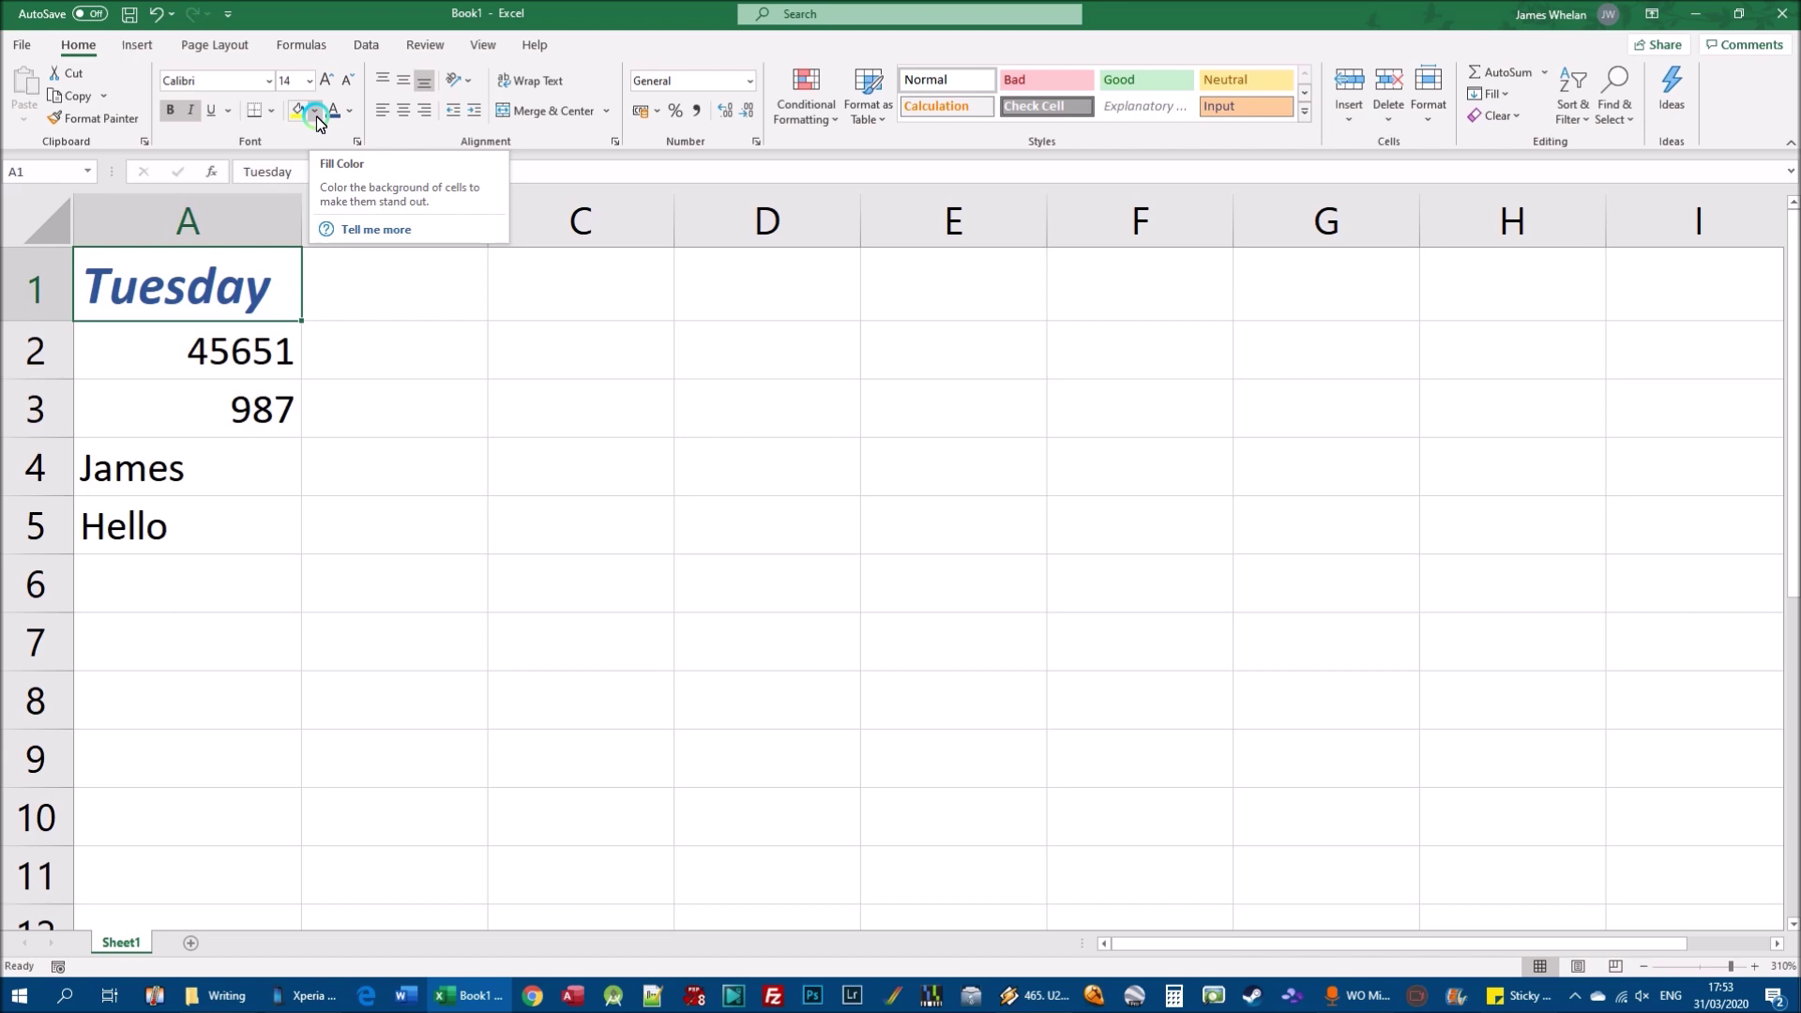
# Step: Look over the font and fill color palettes, and give cell A1 a light grey fill
pyautogui.click(317, 113)
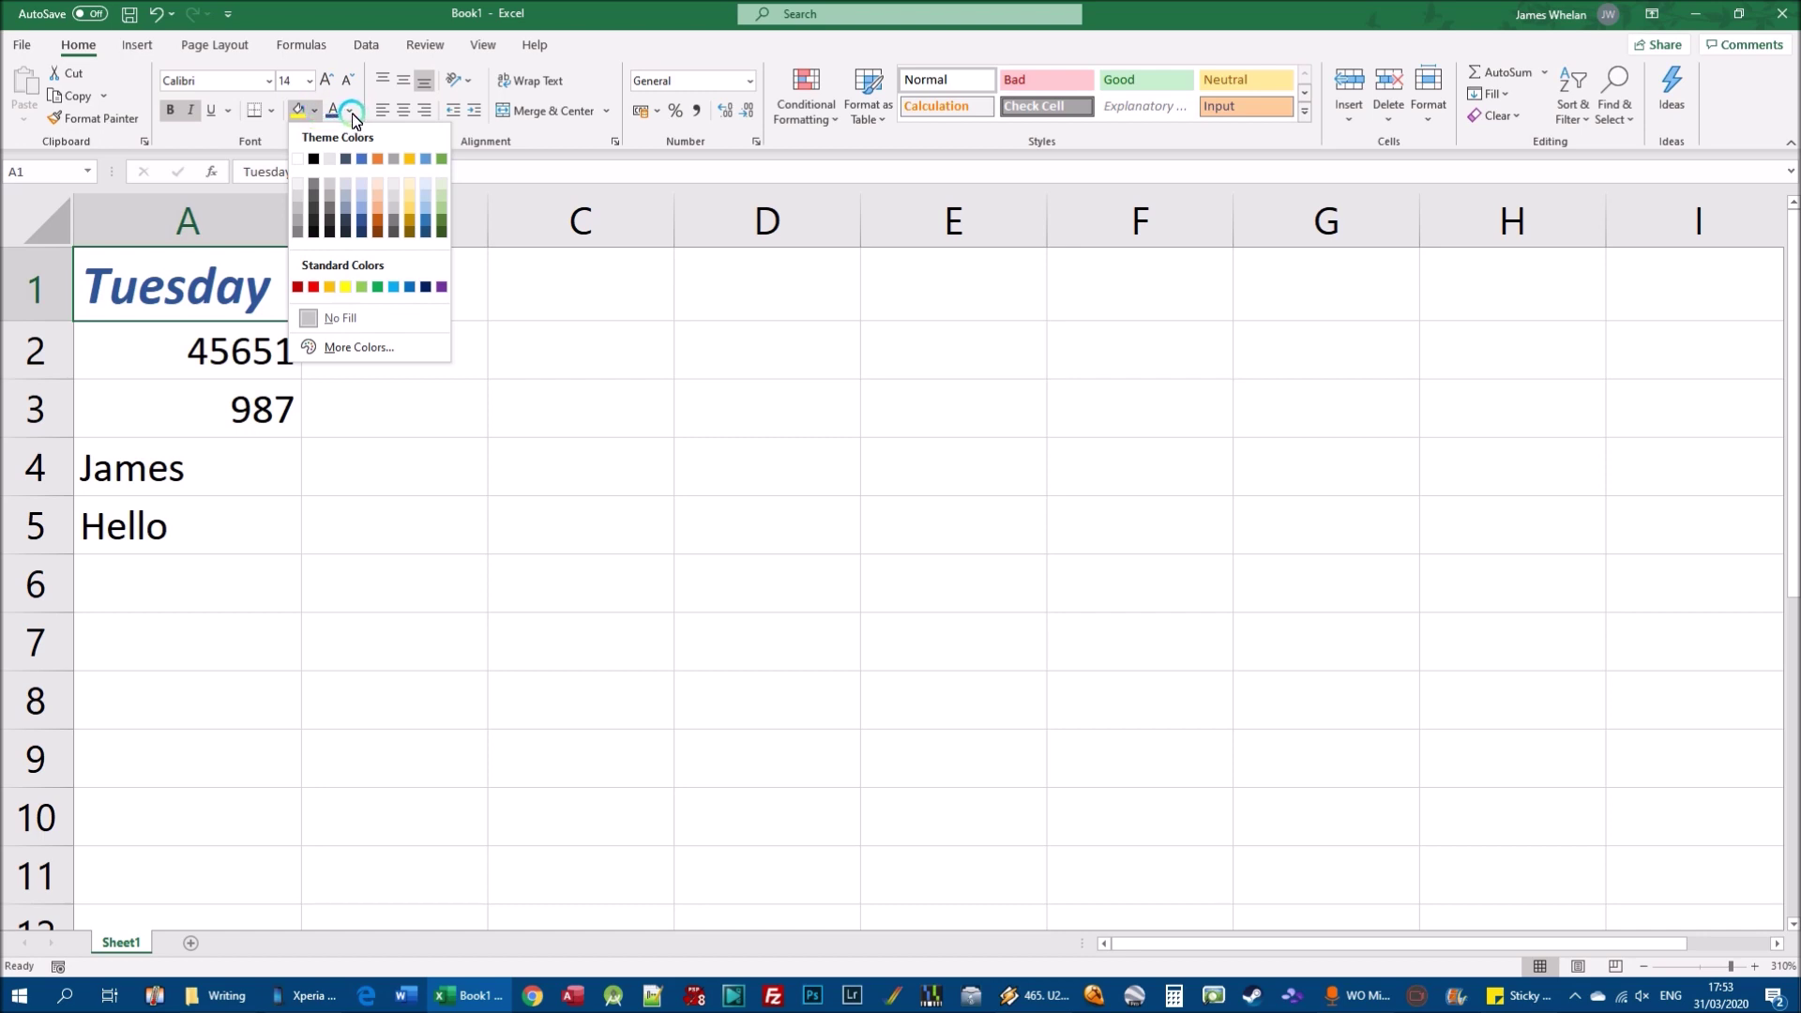
pyautogui.click(349, 113)
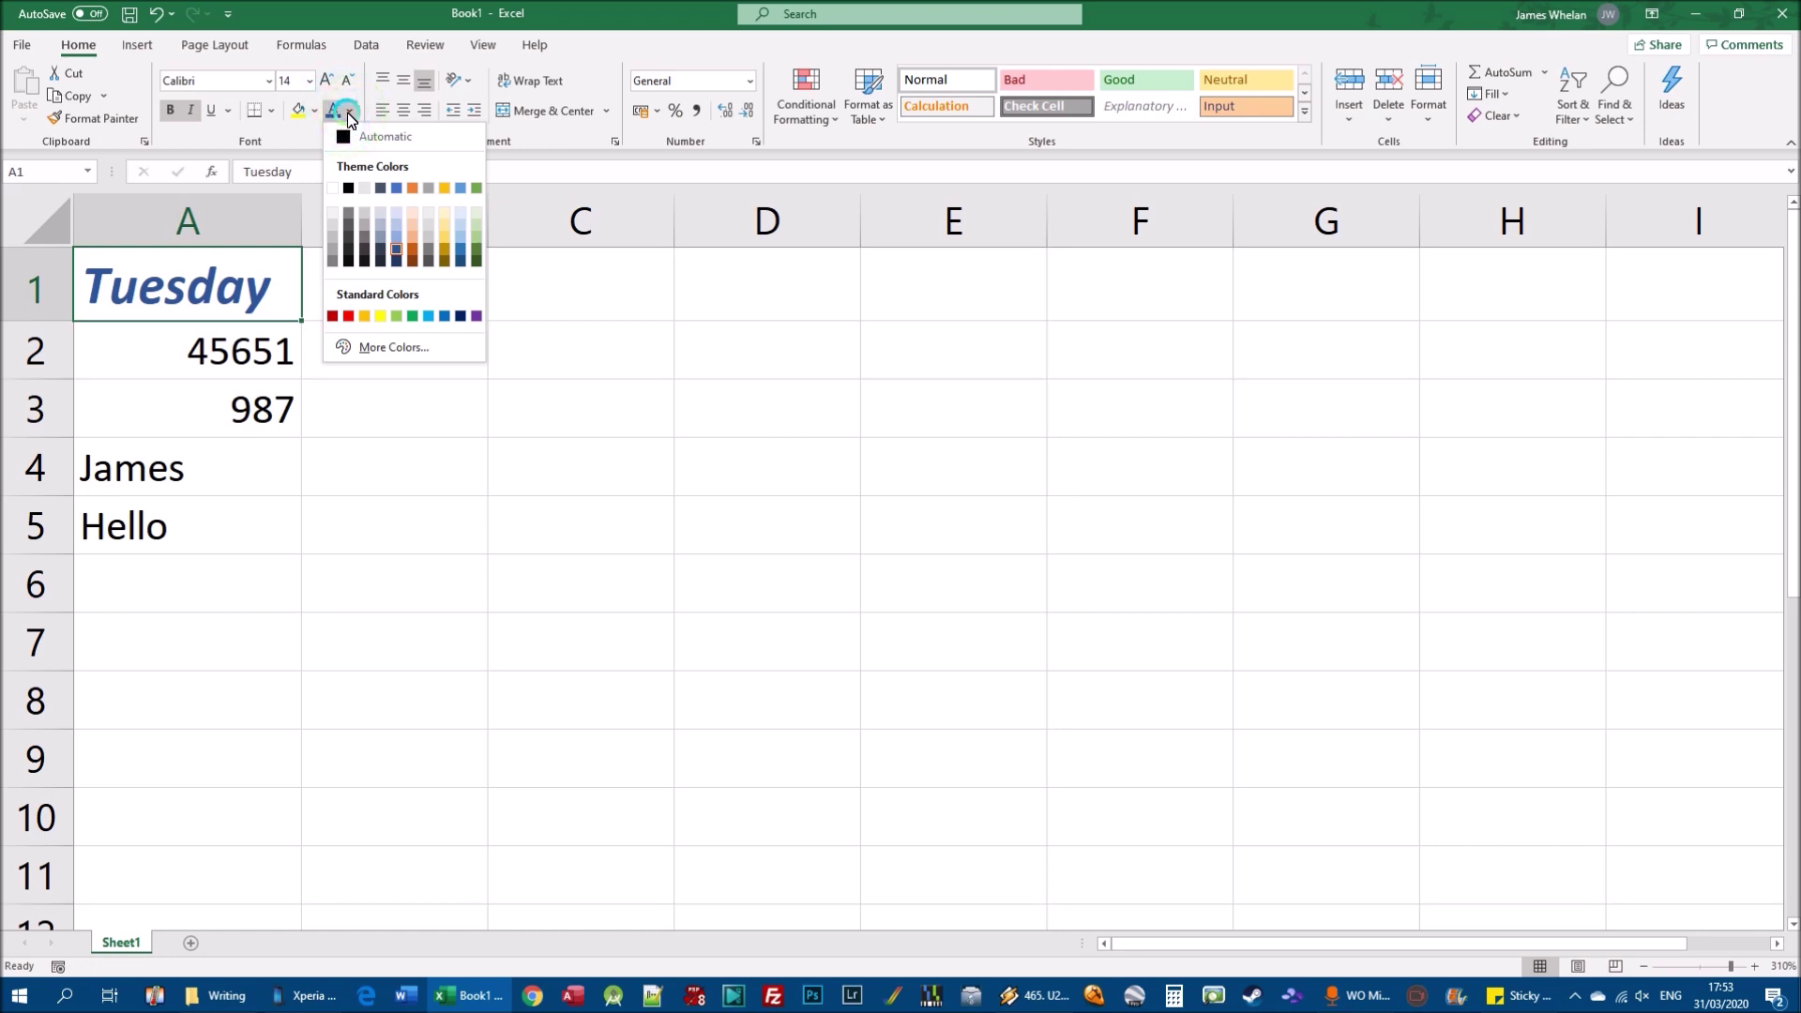
pyautogui.click(365, 221)
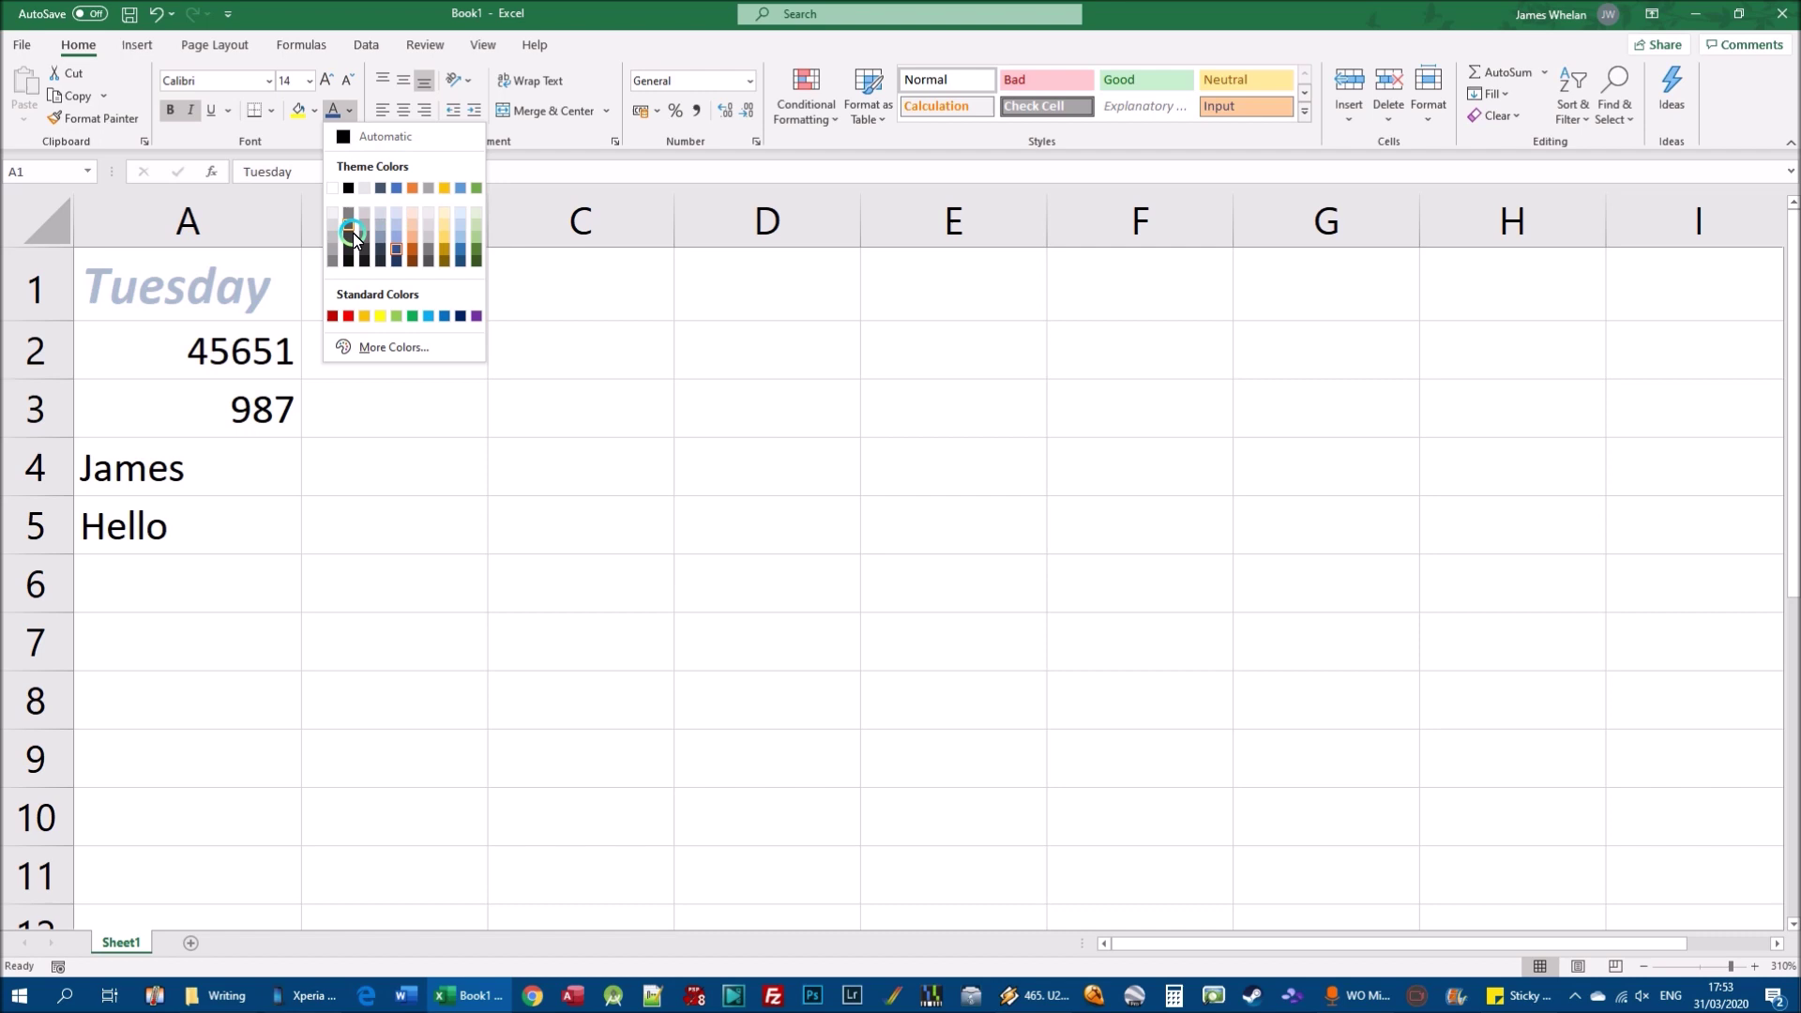
pyautogui.click(315, 110)
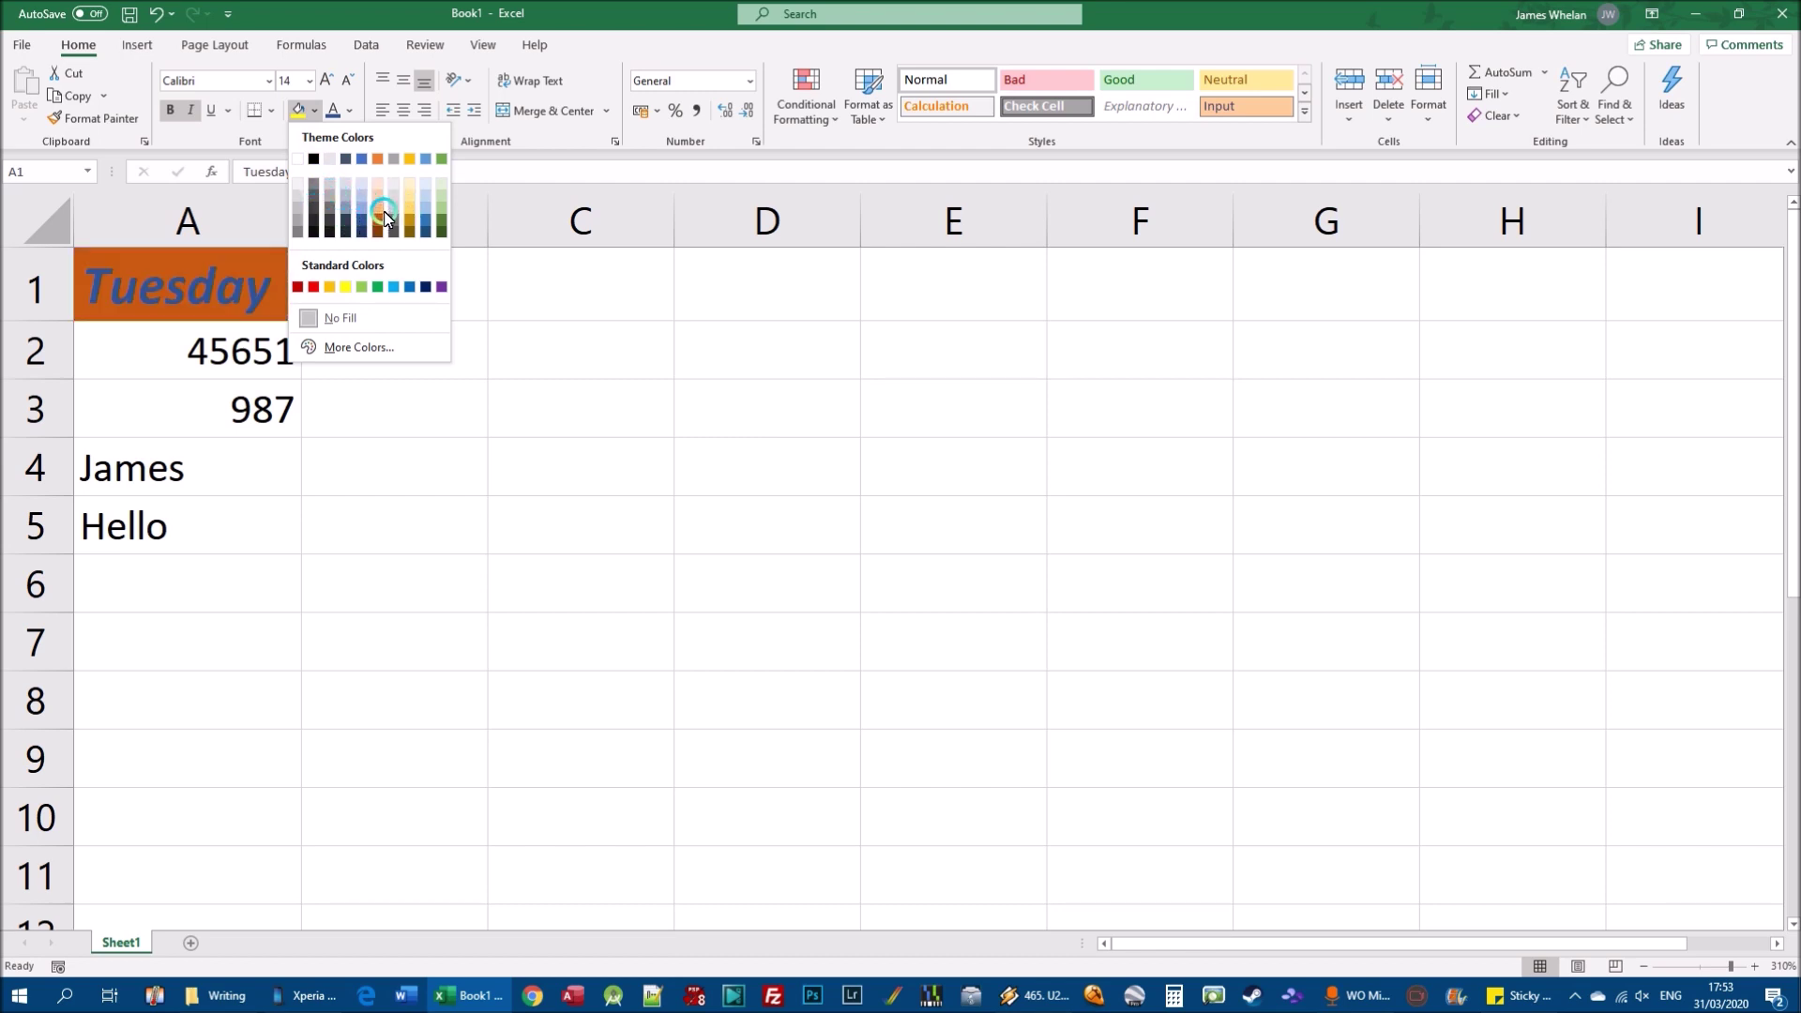
pyautogui.click(332, 186)
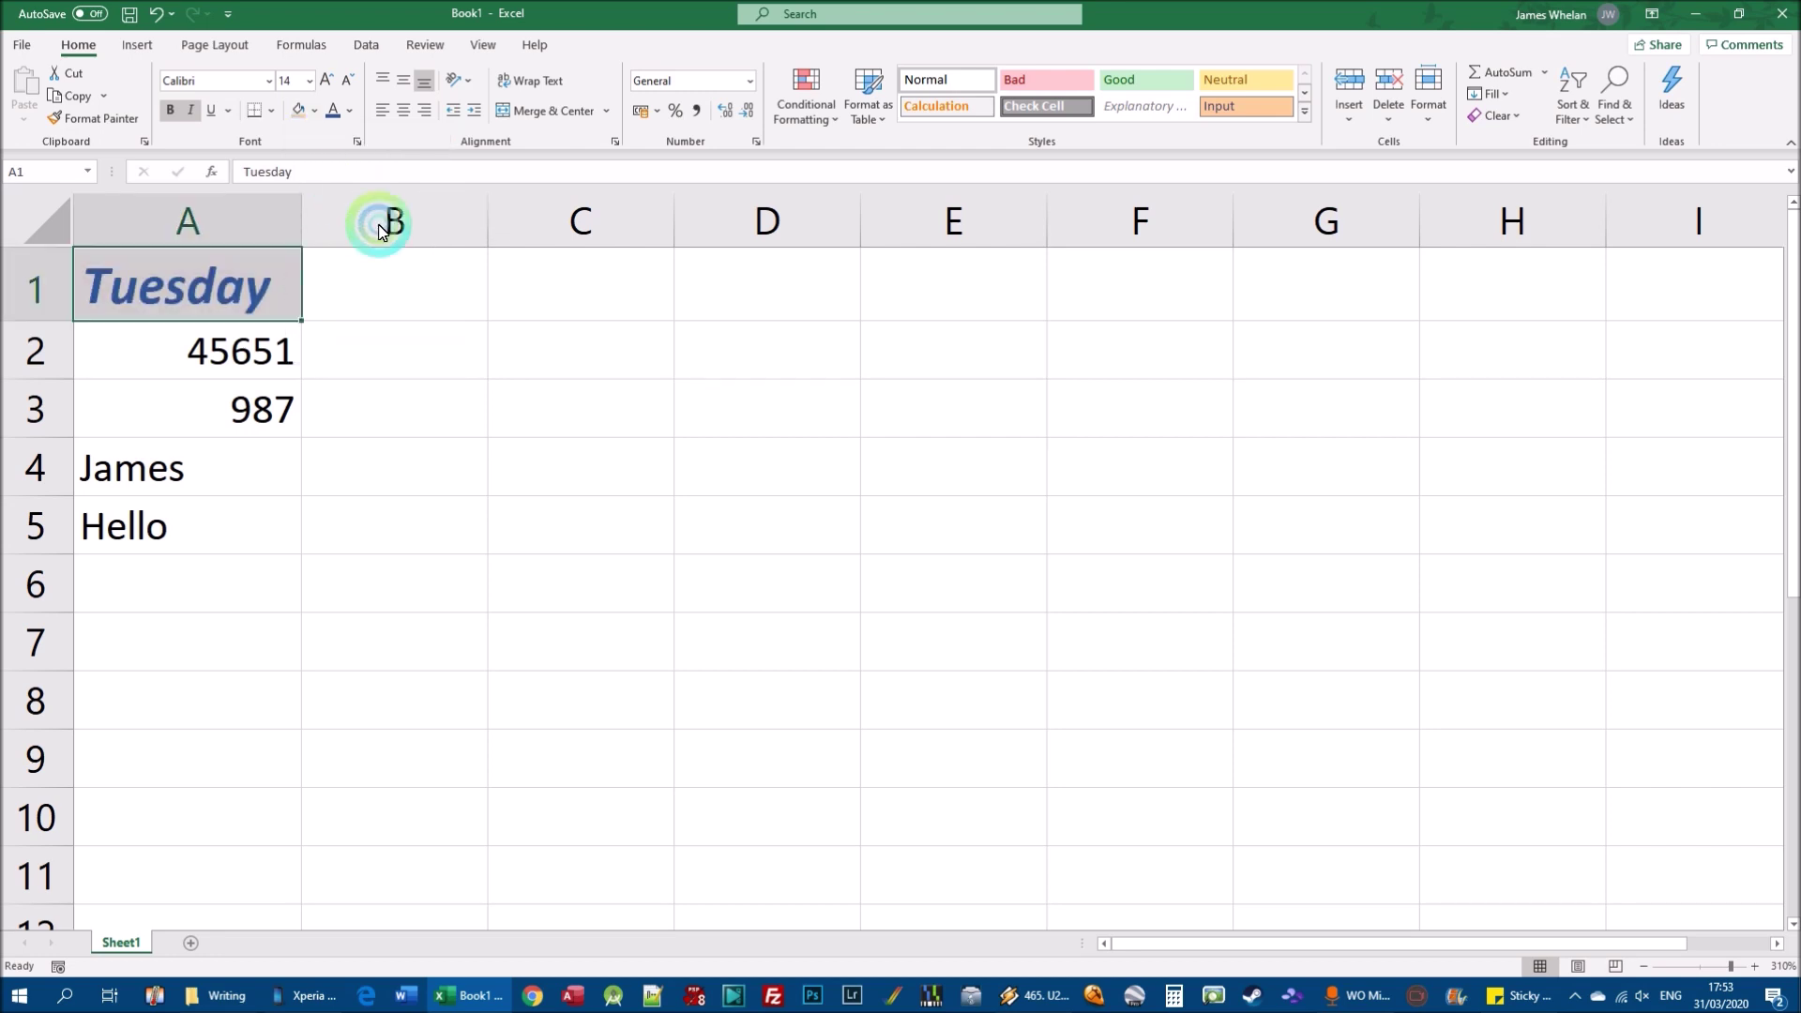
pyautogui.click(575, 459)
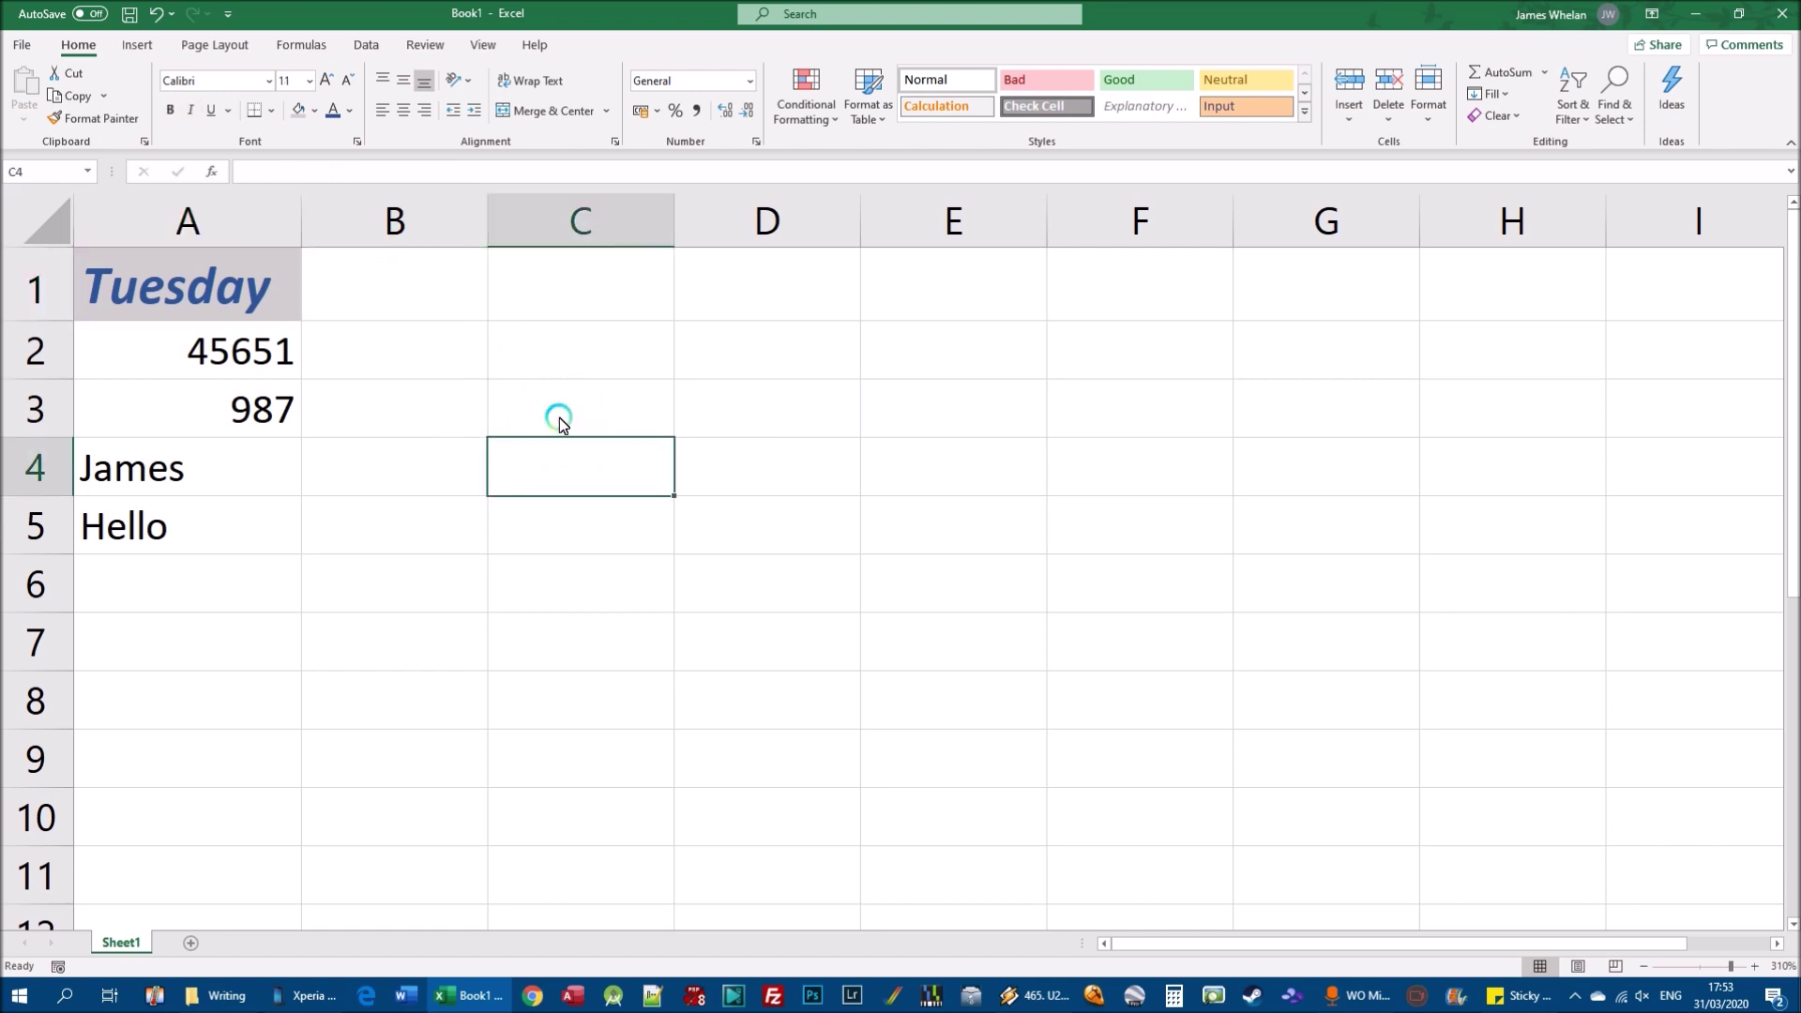
pyautogui.click(240, 287)
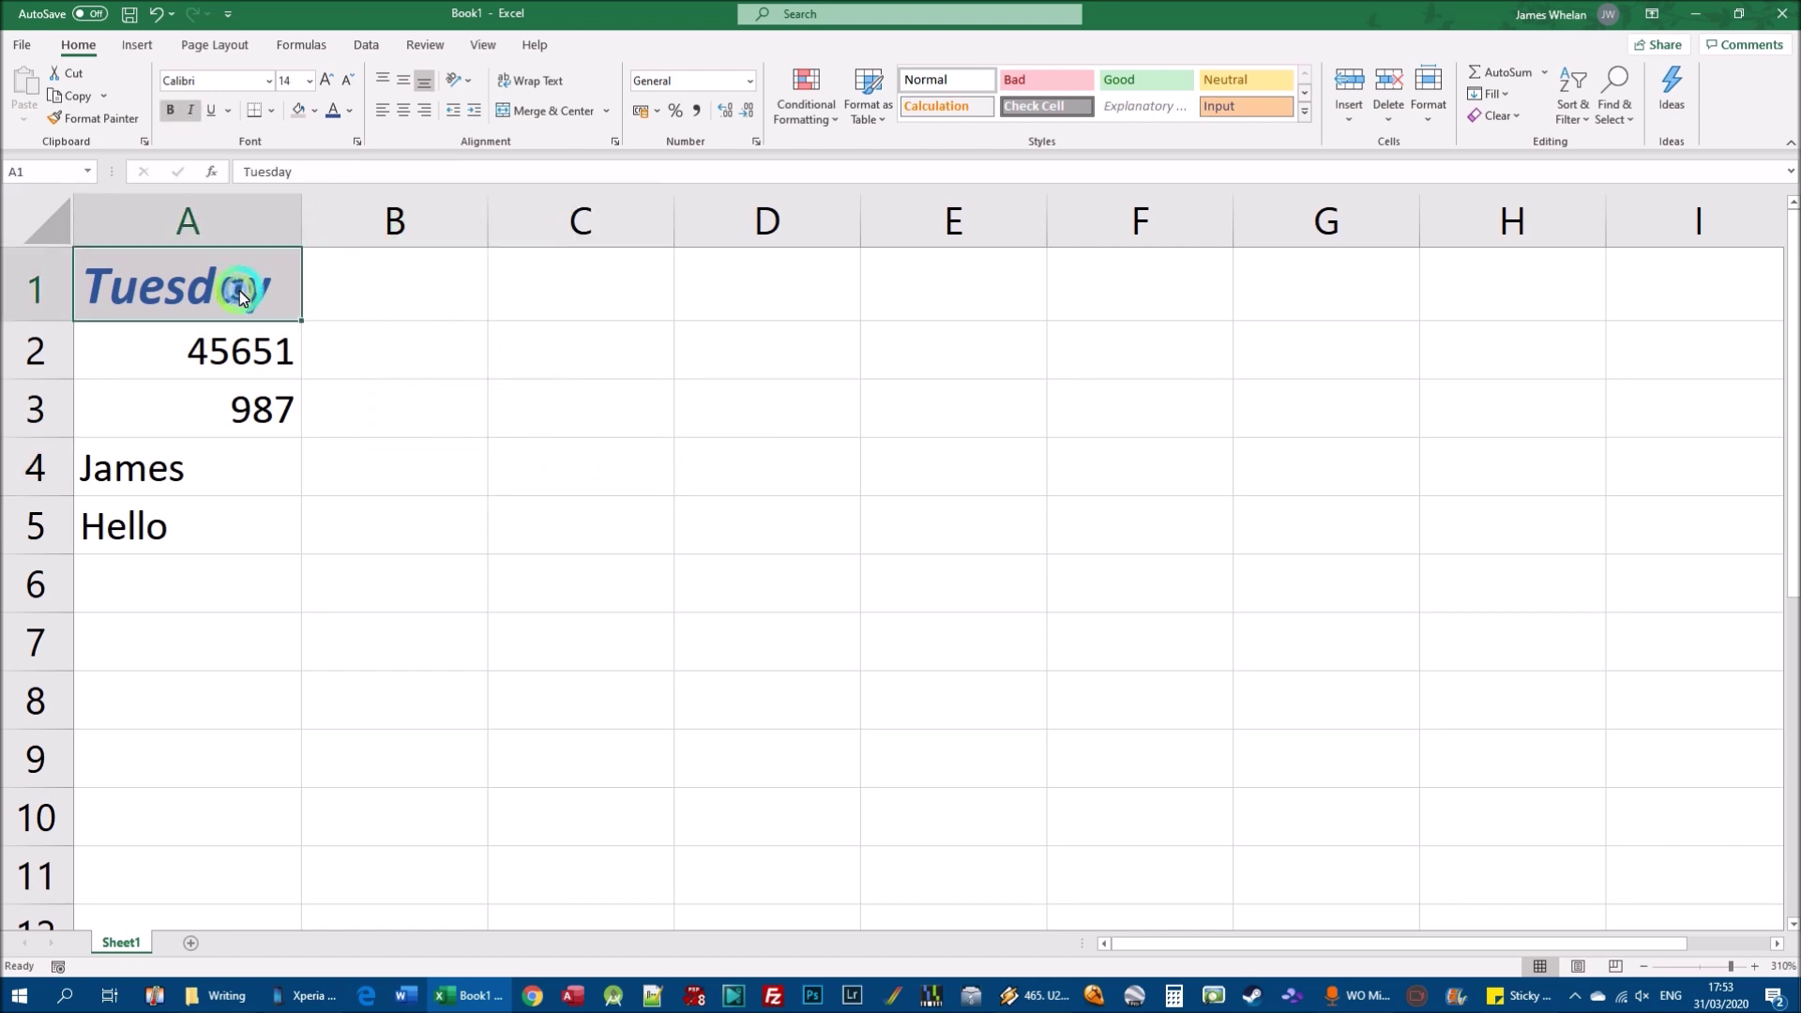
# Step: Fill cell A2, containing 45651, with light green
pyautogui.click(201, 347)
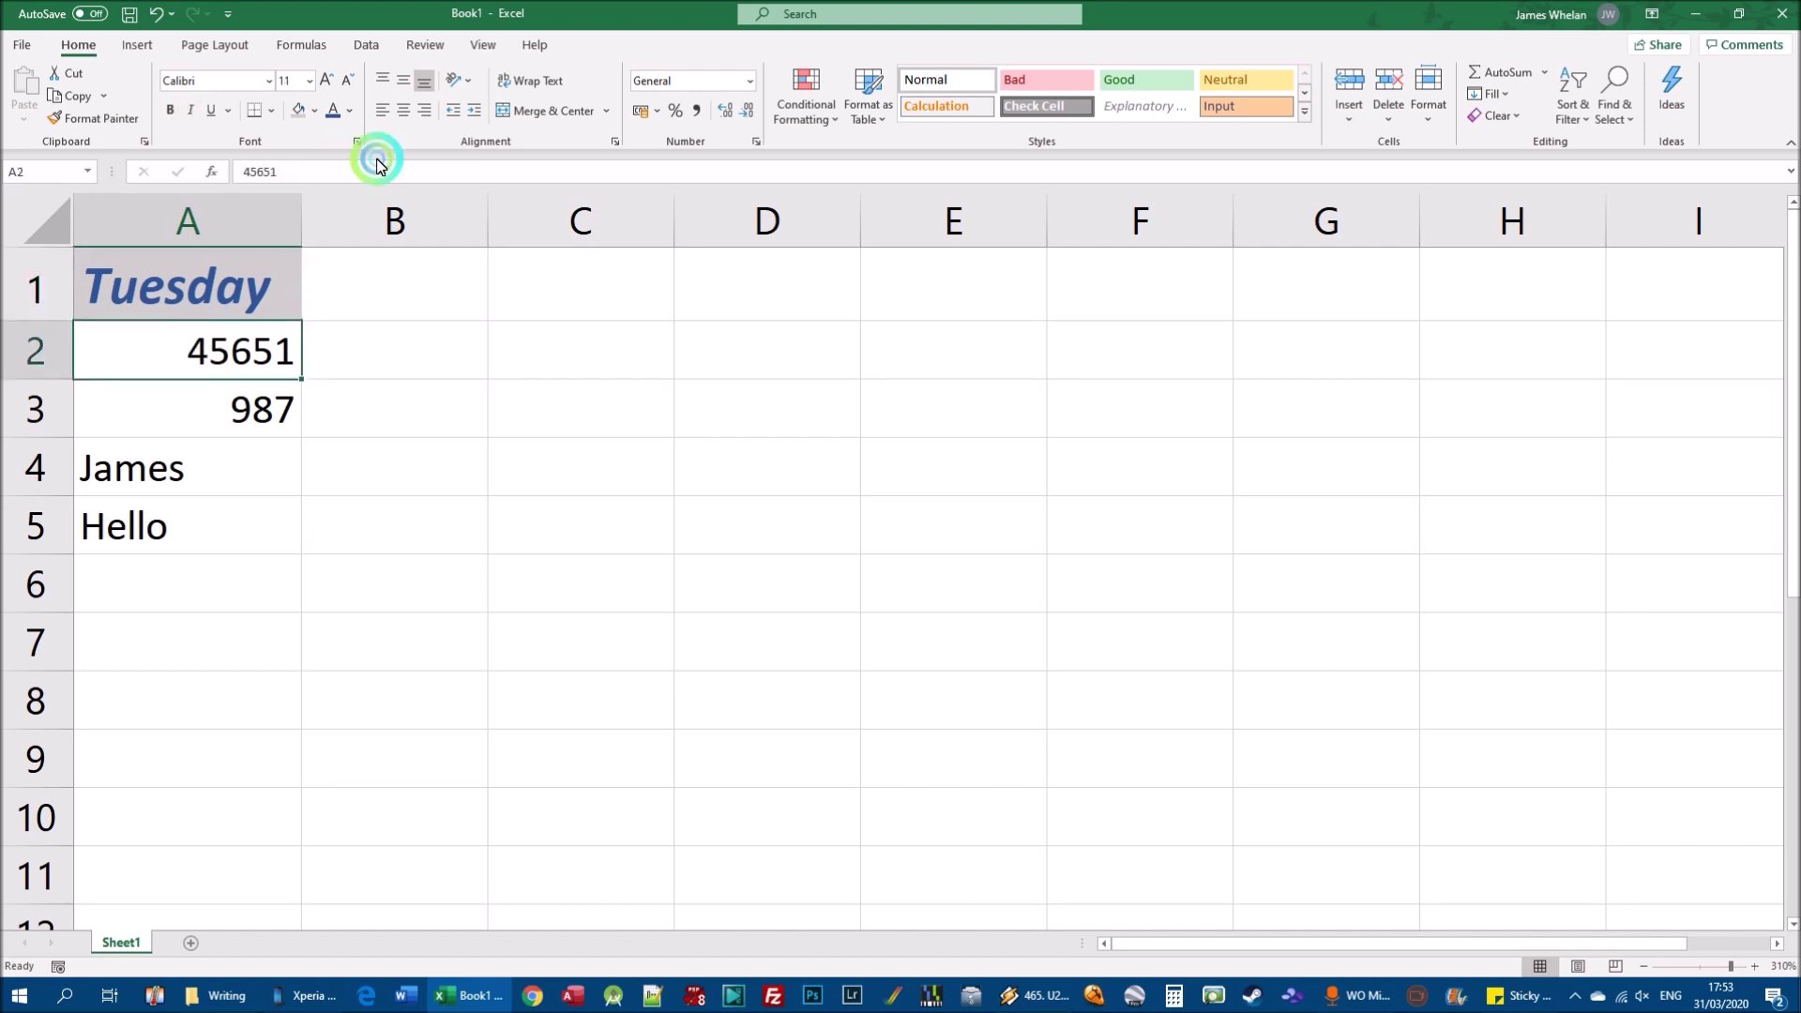
pyautogui.click(314, 112)
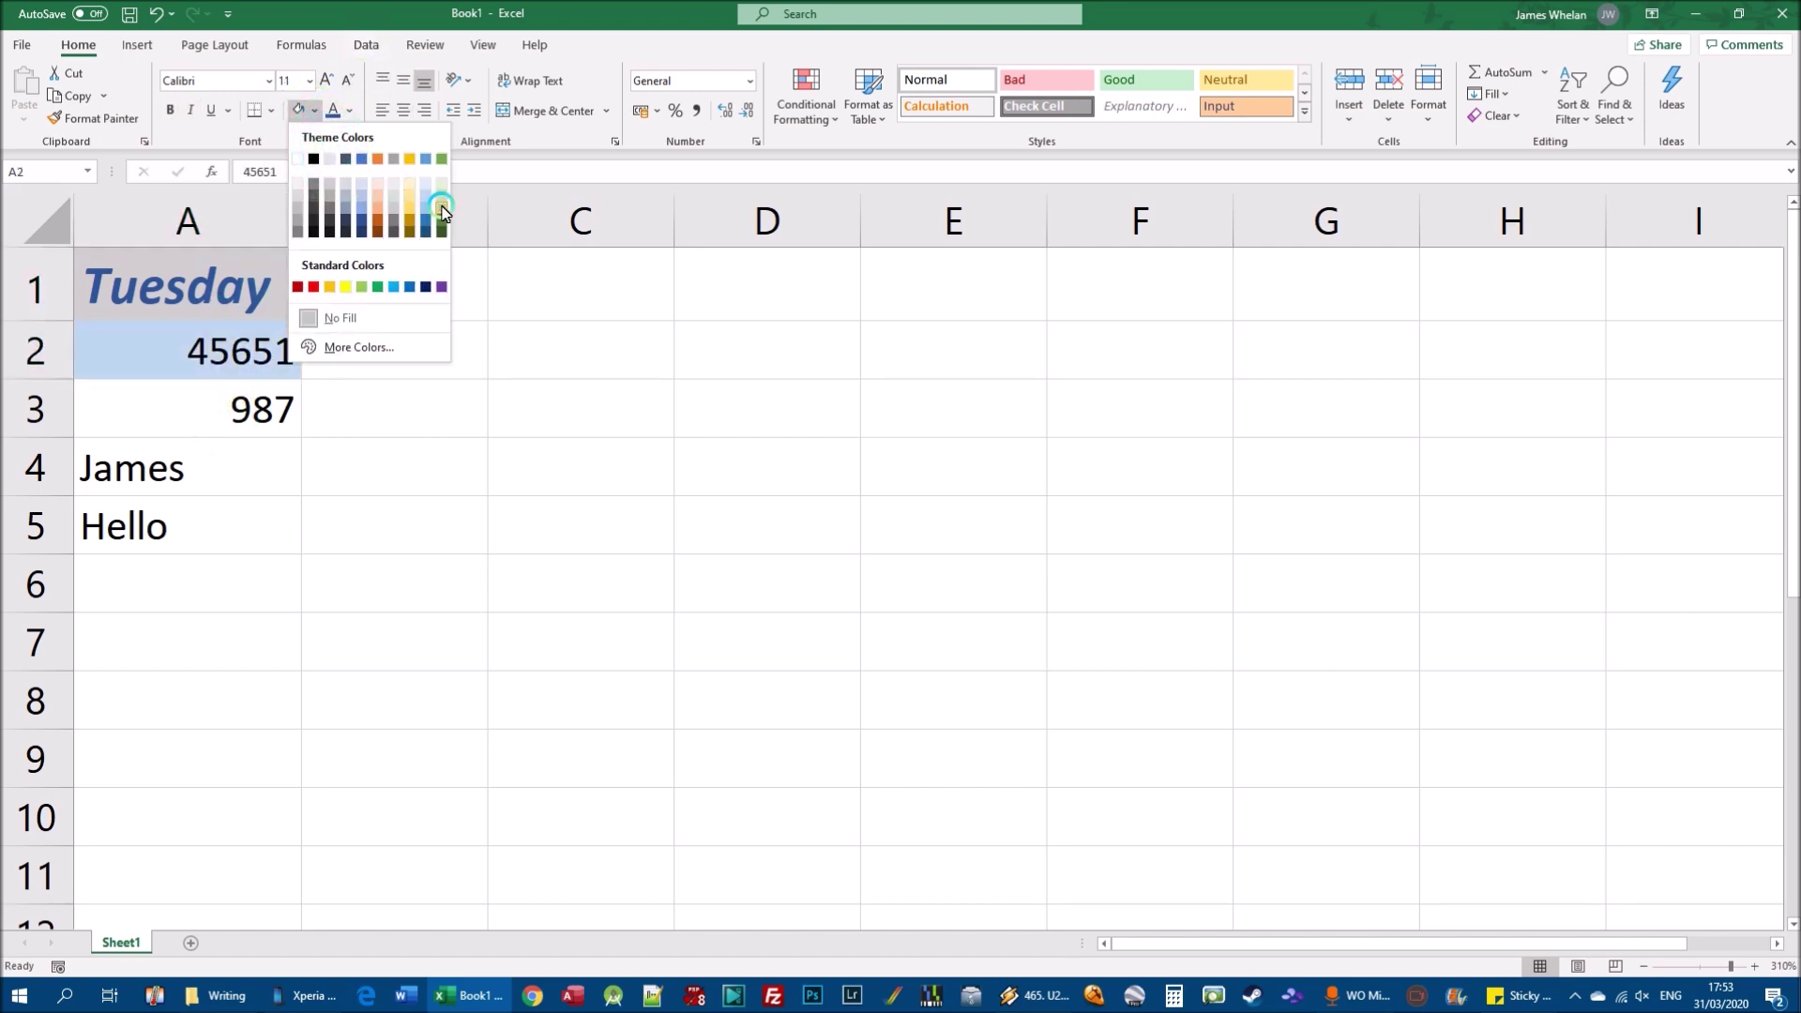
pyautogui.click(441, 207)
pyautogui.click(441, 208)
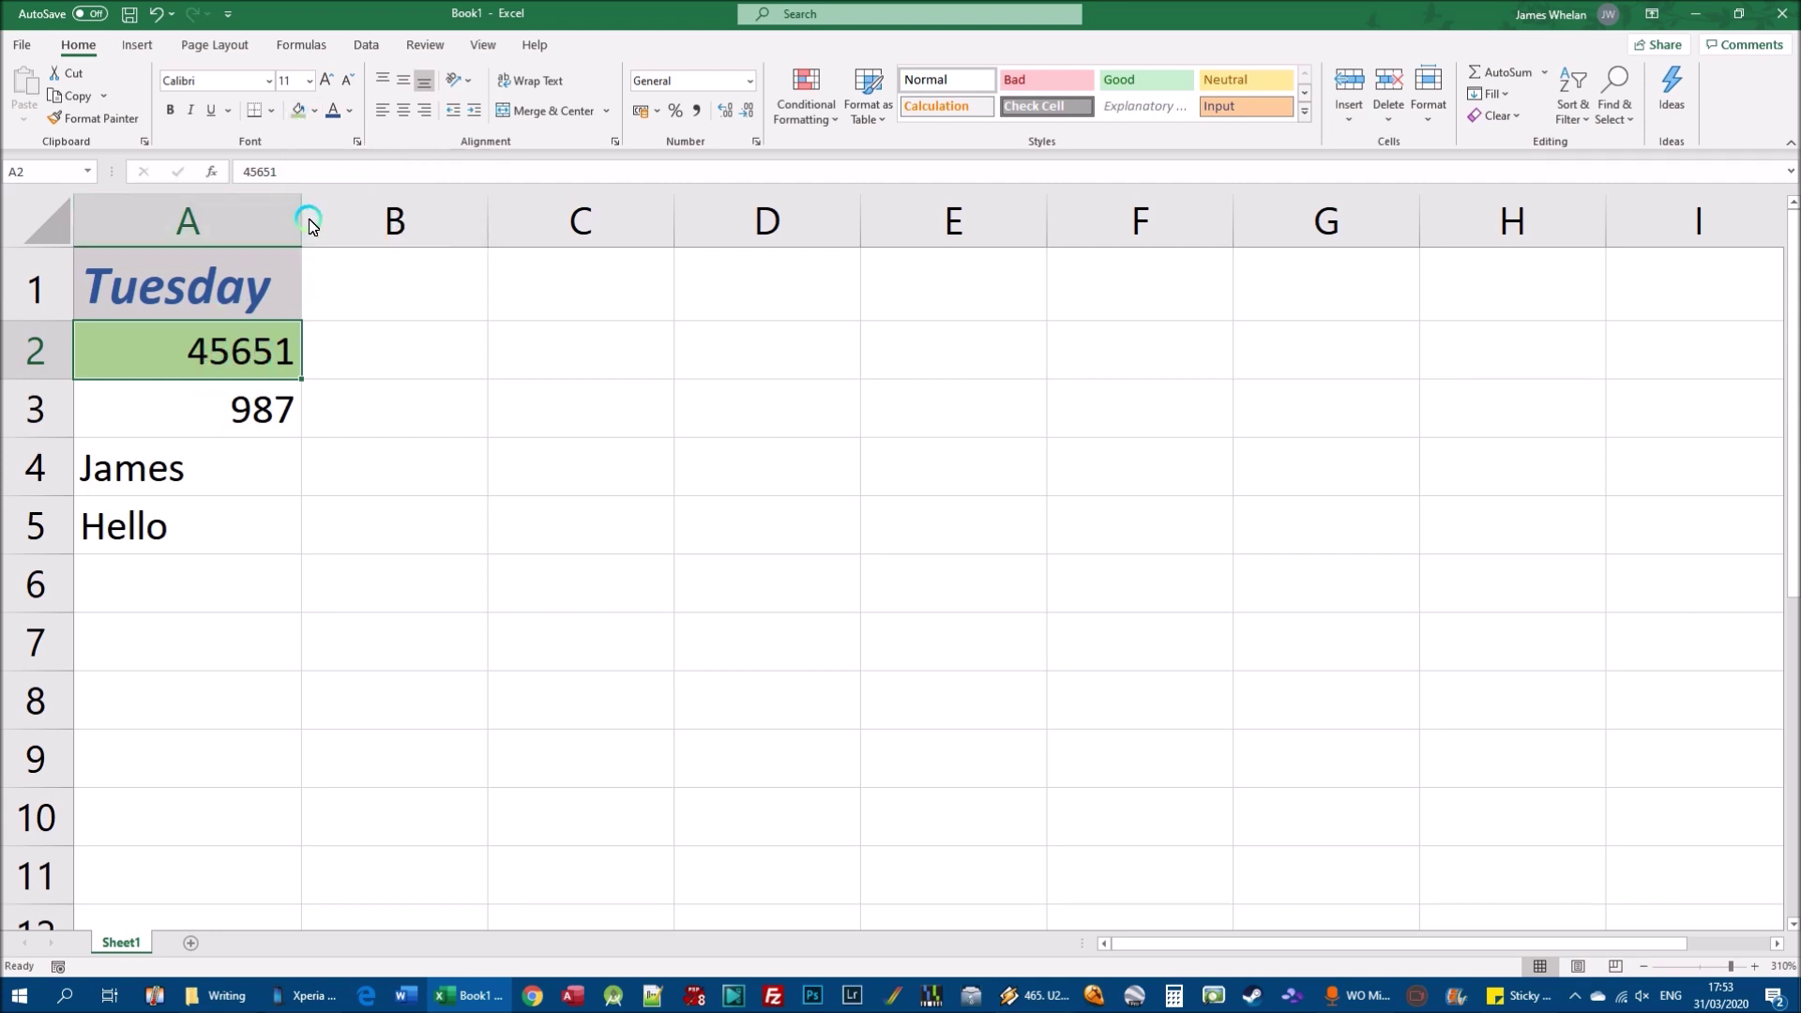
# Step: Fill cell A3, containing 987, with the standard yellow
pyautogui.click(210, 407)
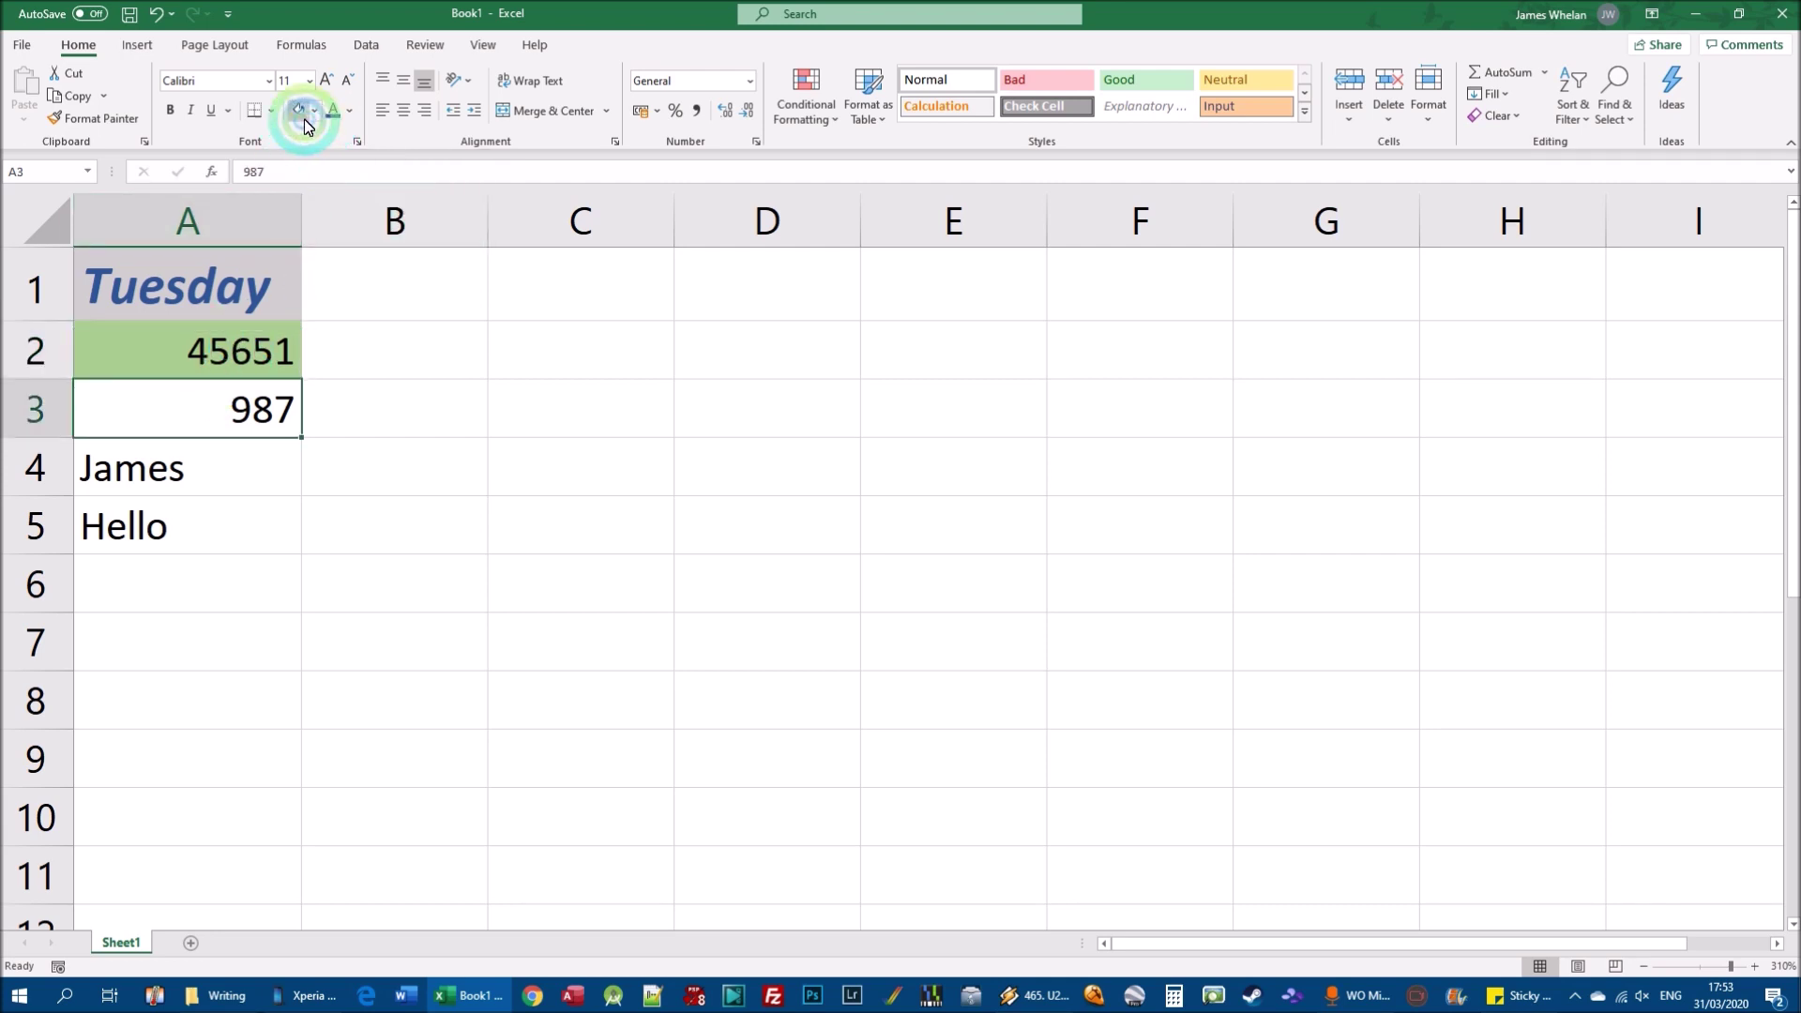
pyautogui.click(216, 328)
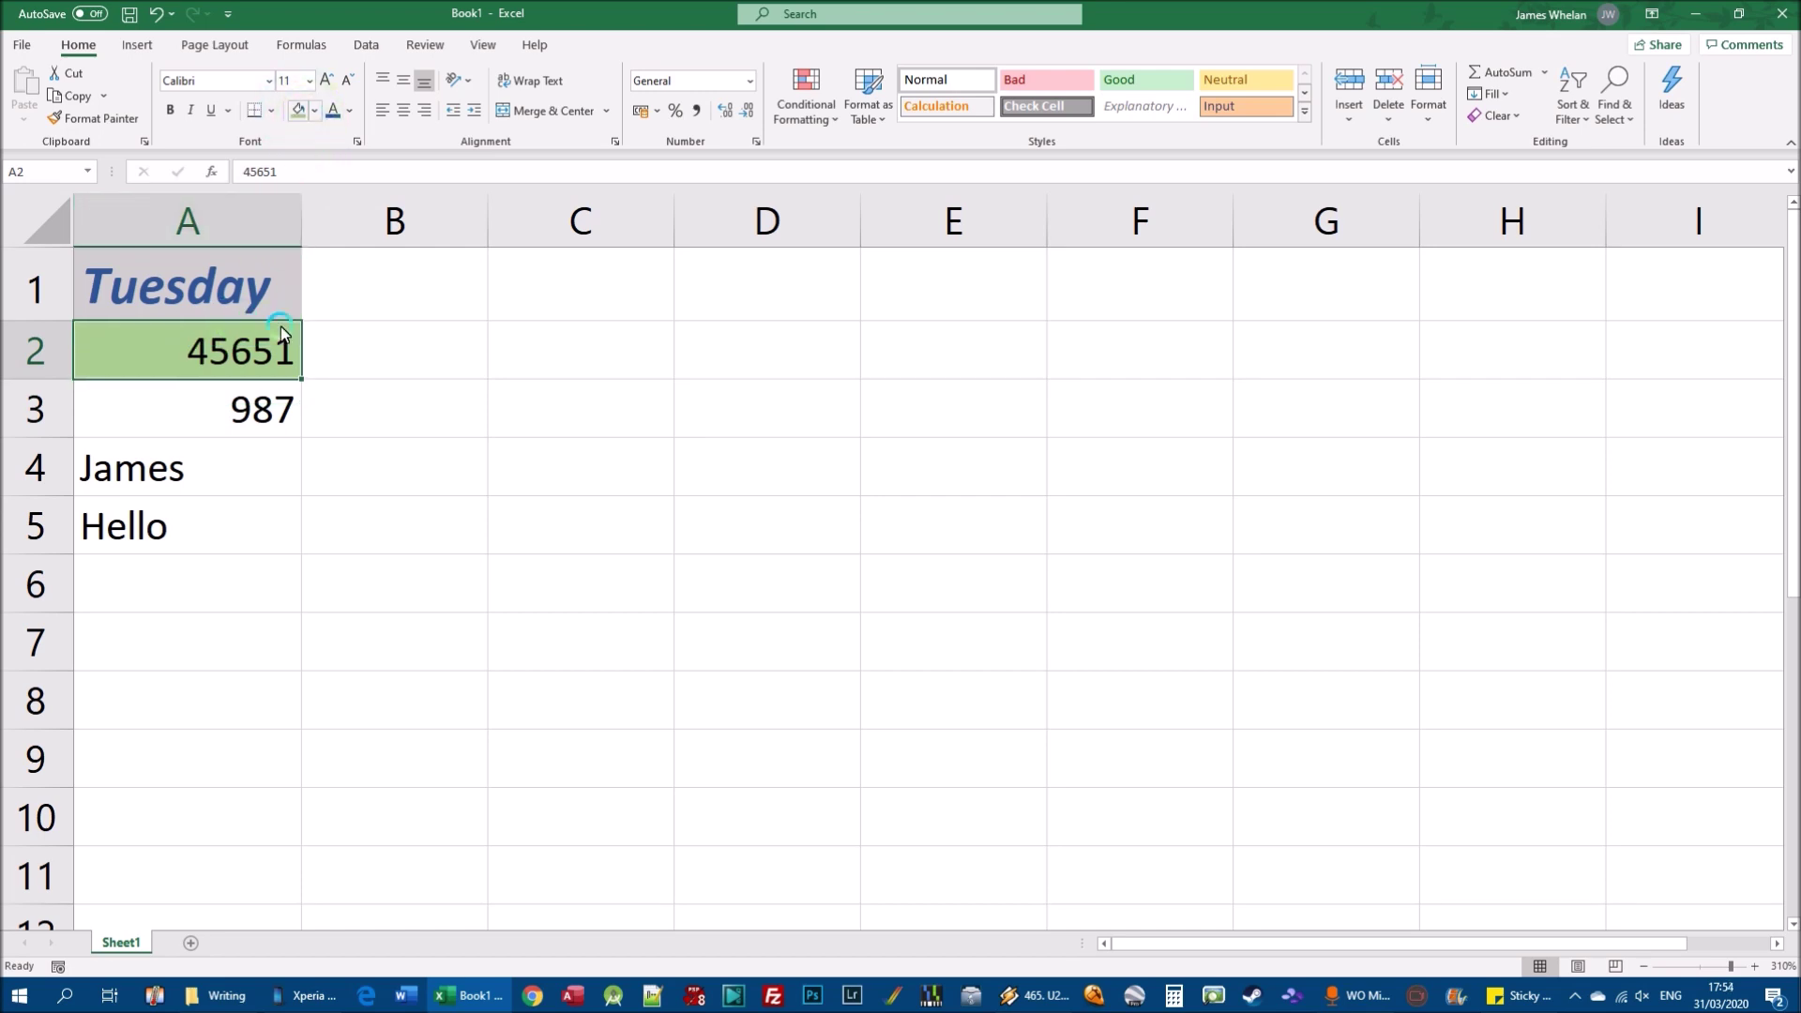
pyautogui.click(212, 411)
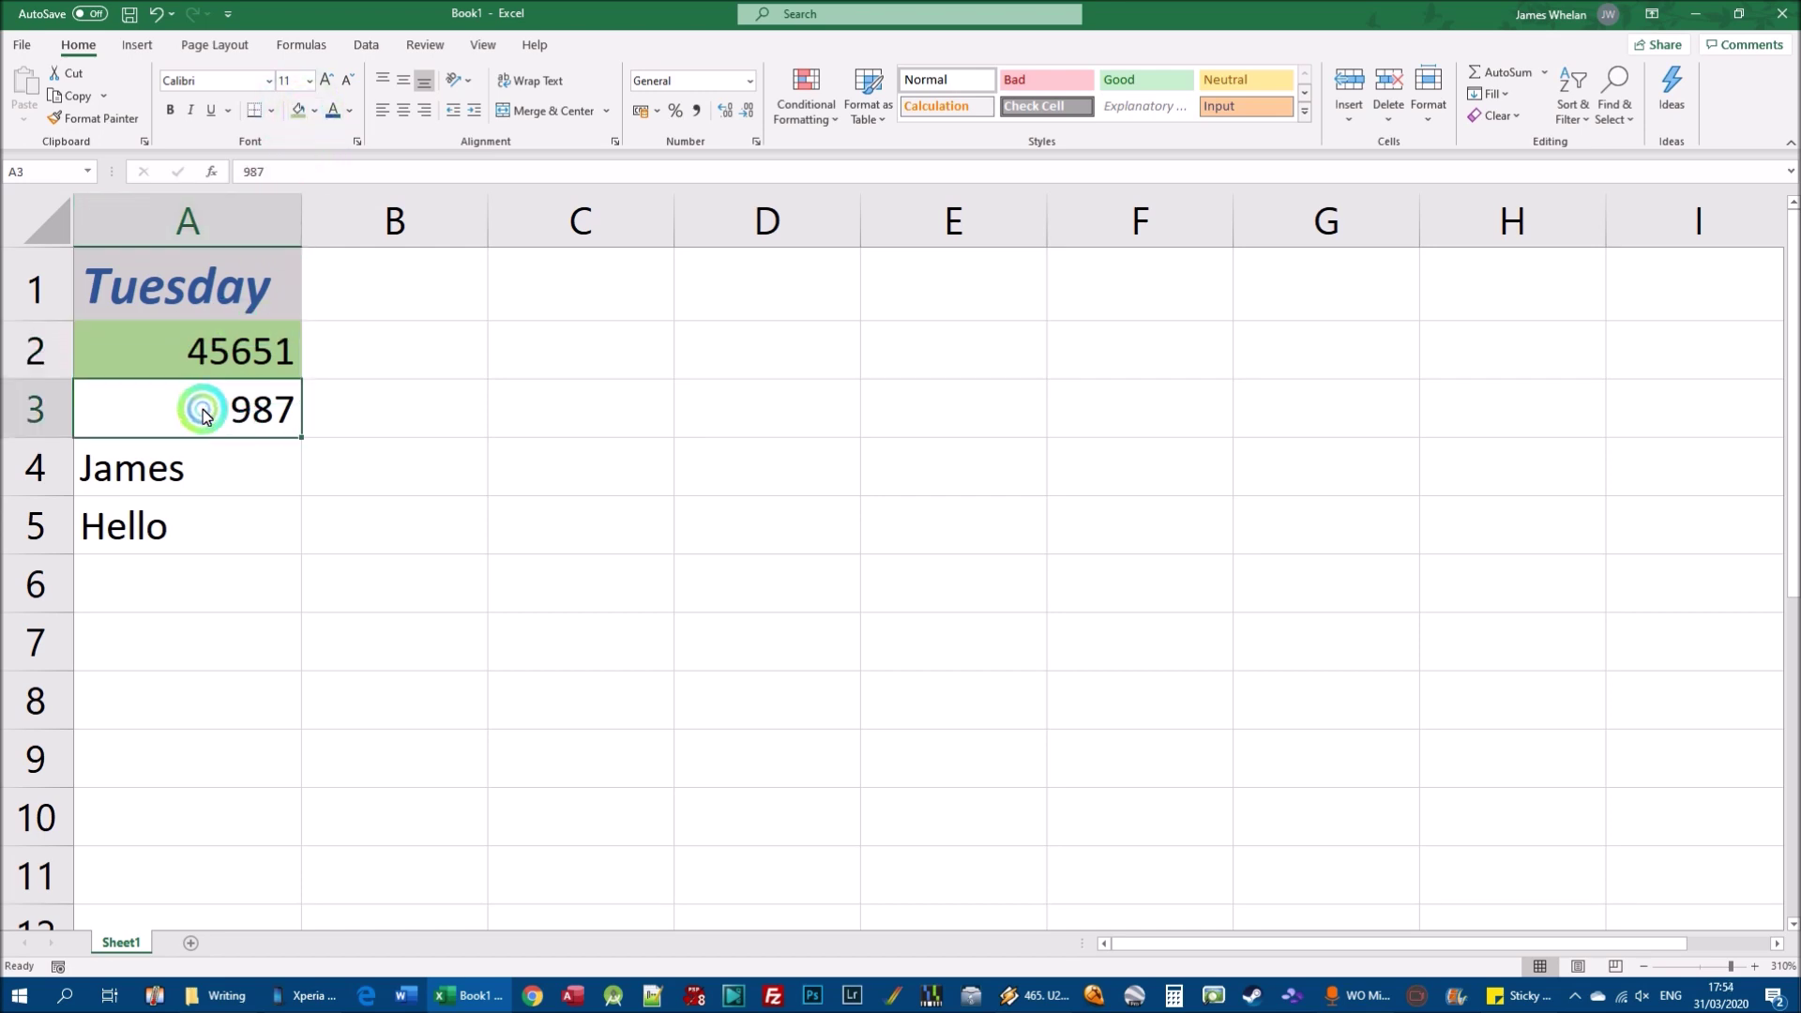
pyautogui.click(314, 112)
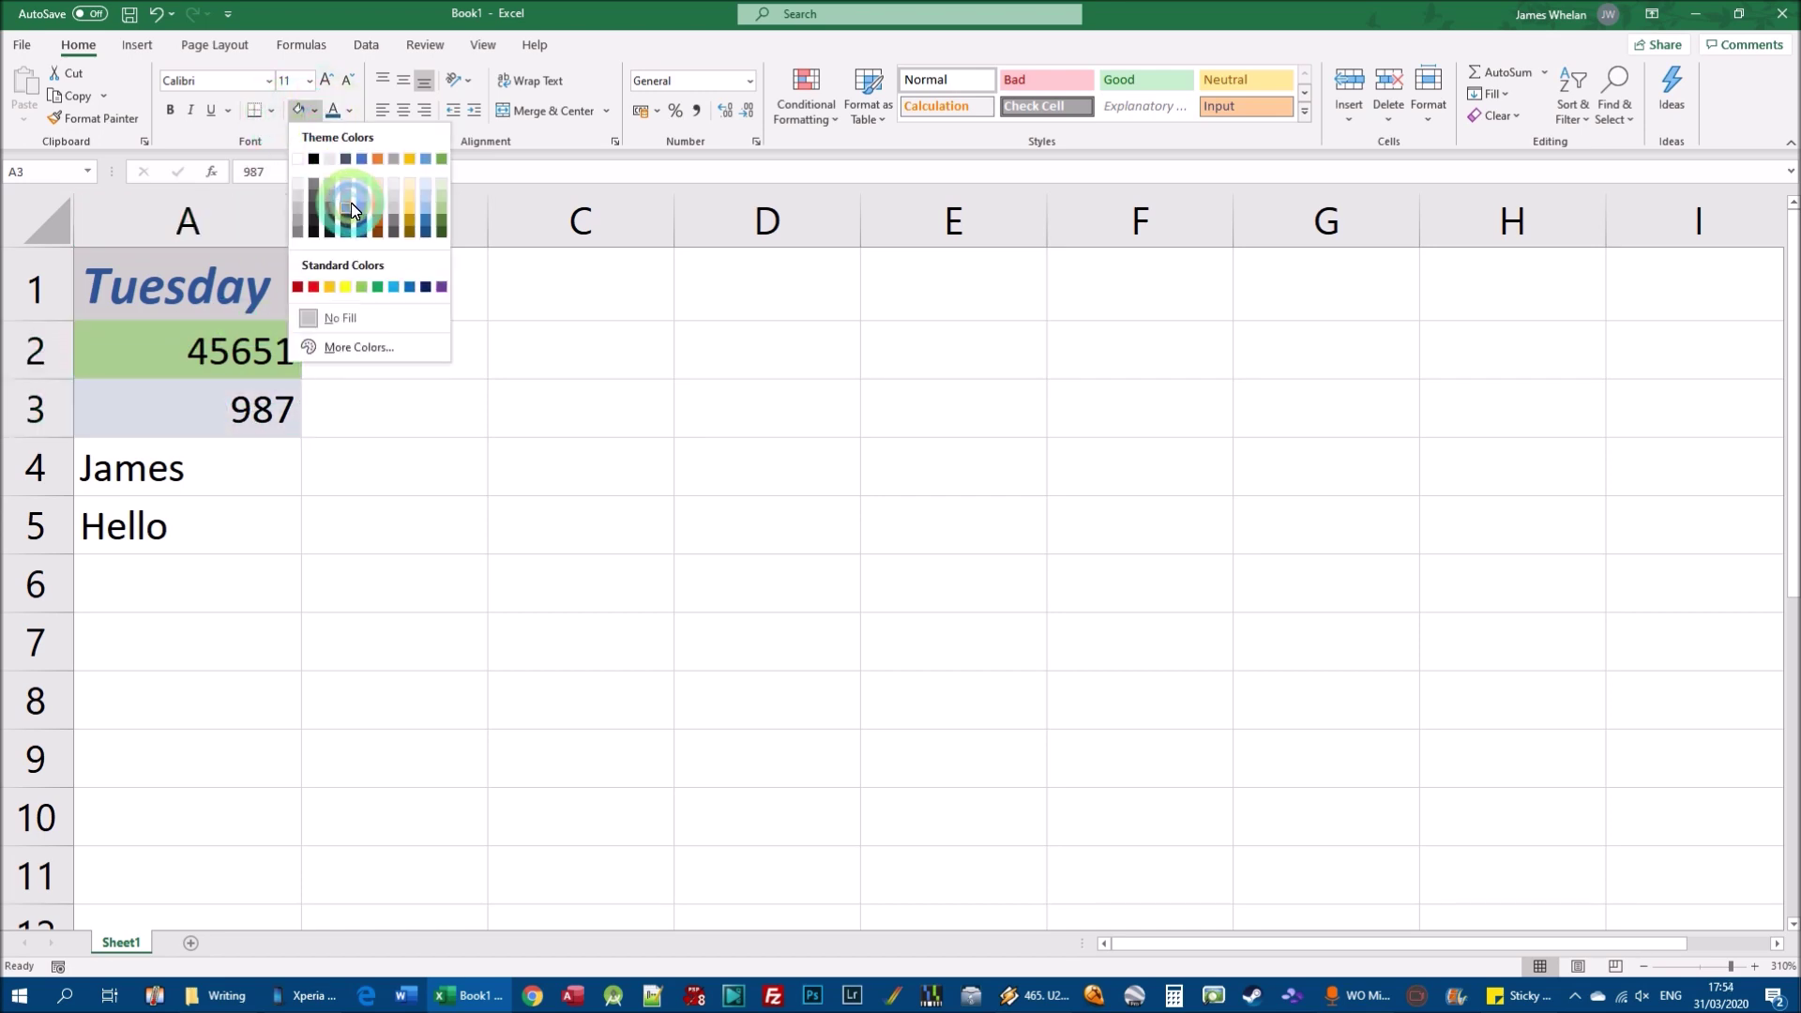
pyautogui.click(347, 292)
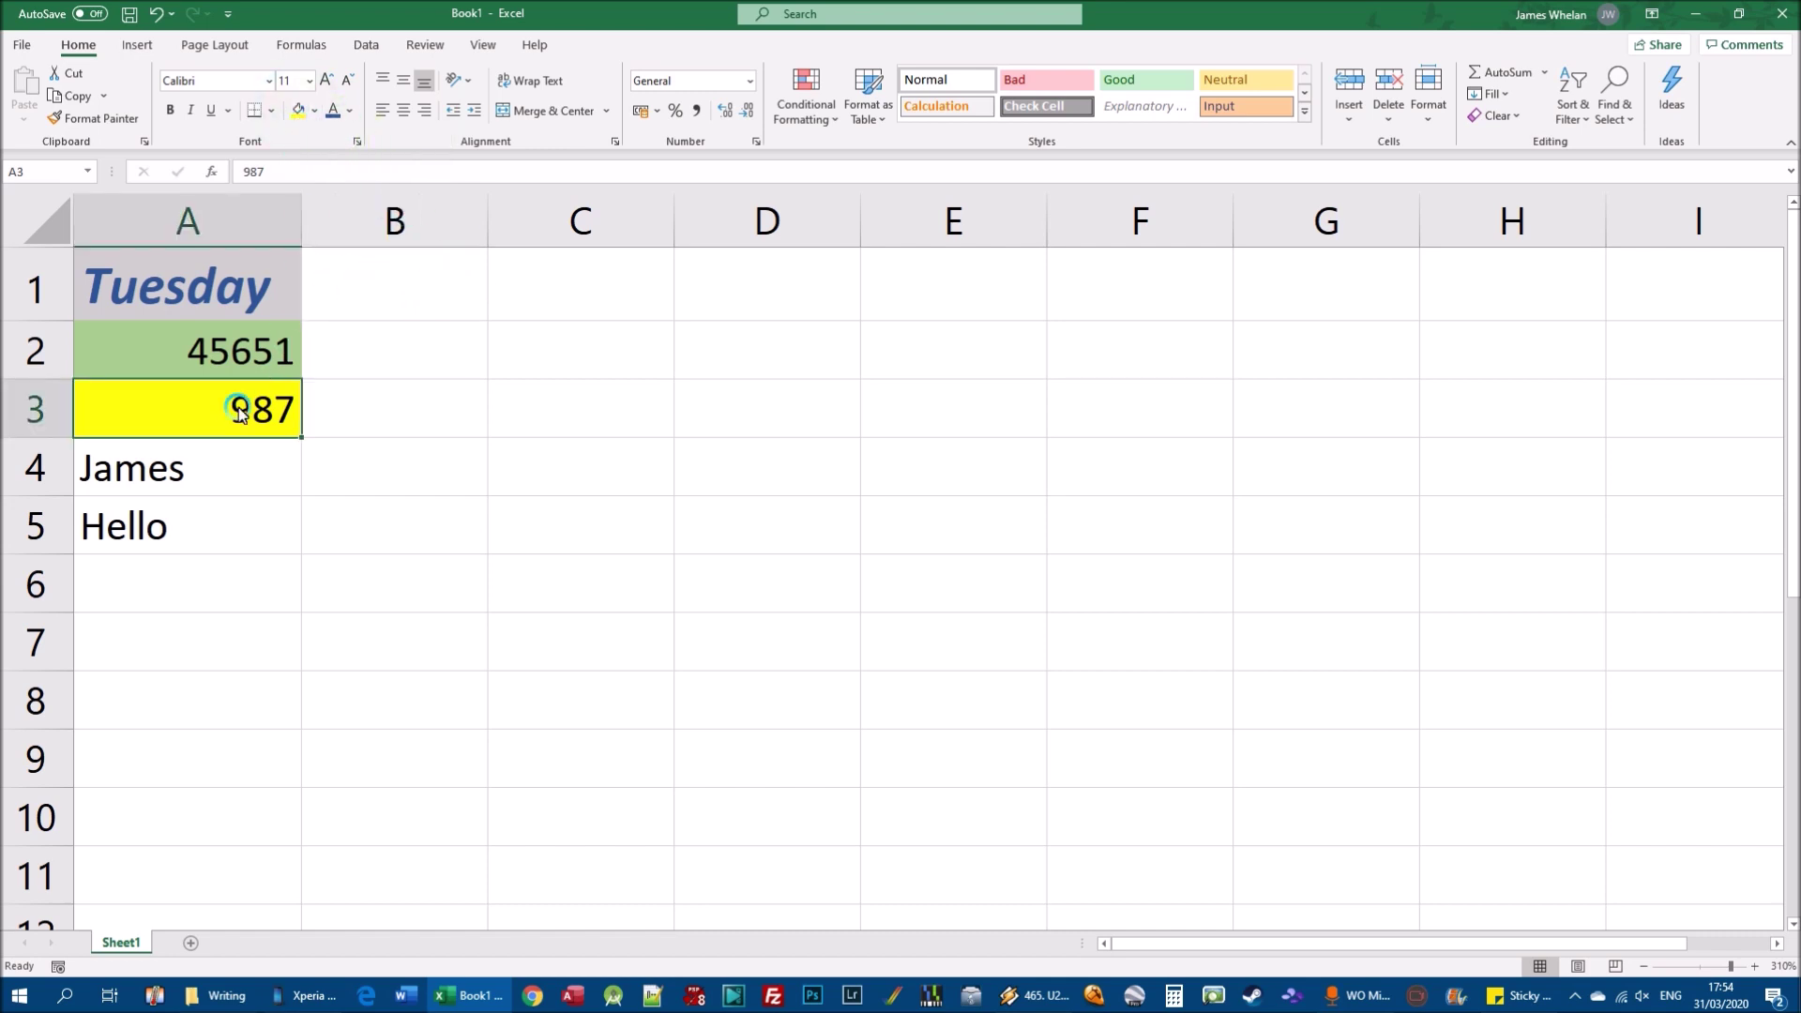
# Step: Give cell A4 the same yellow fill as cell A3
pyautogui.click(194, 466)
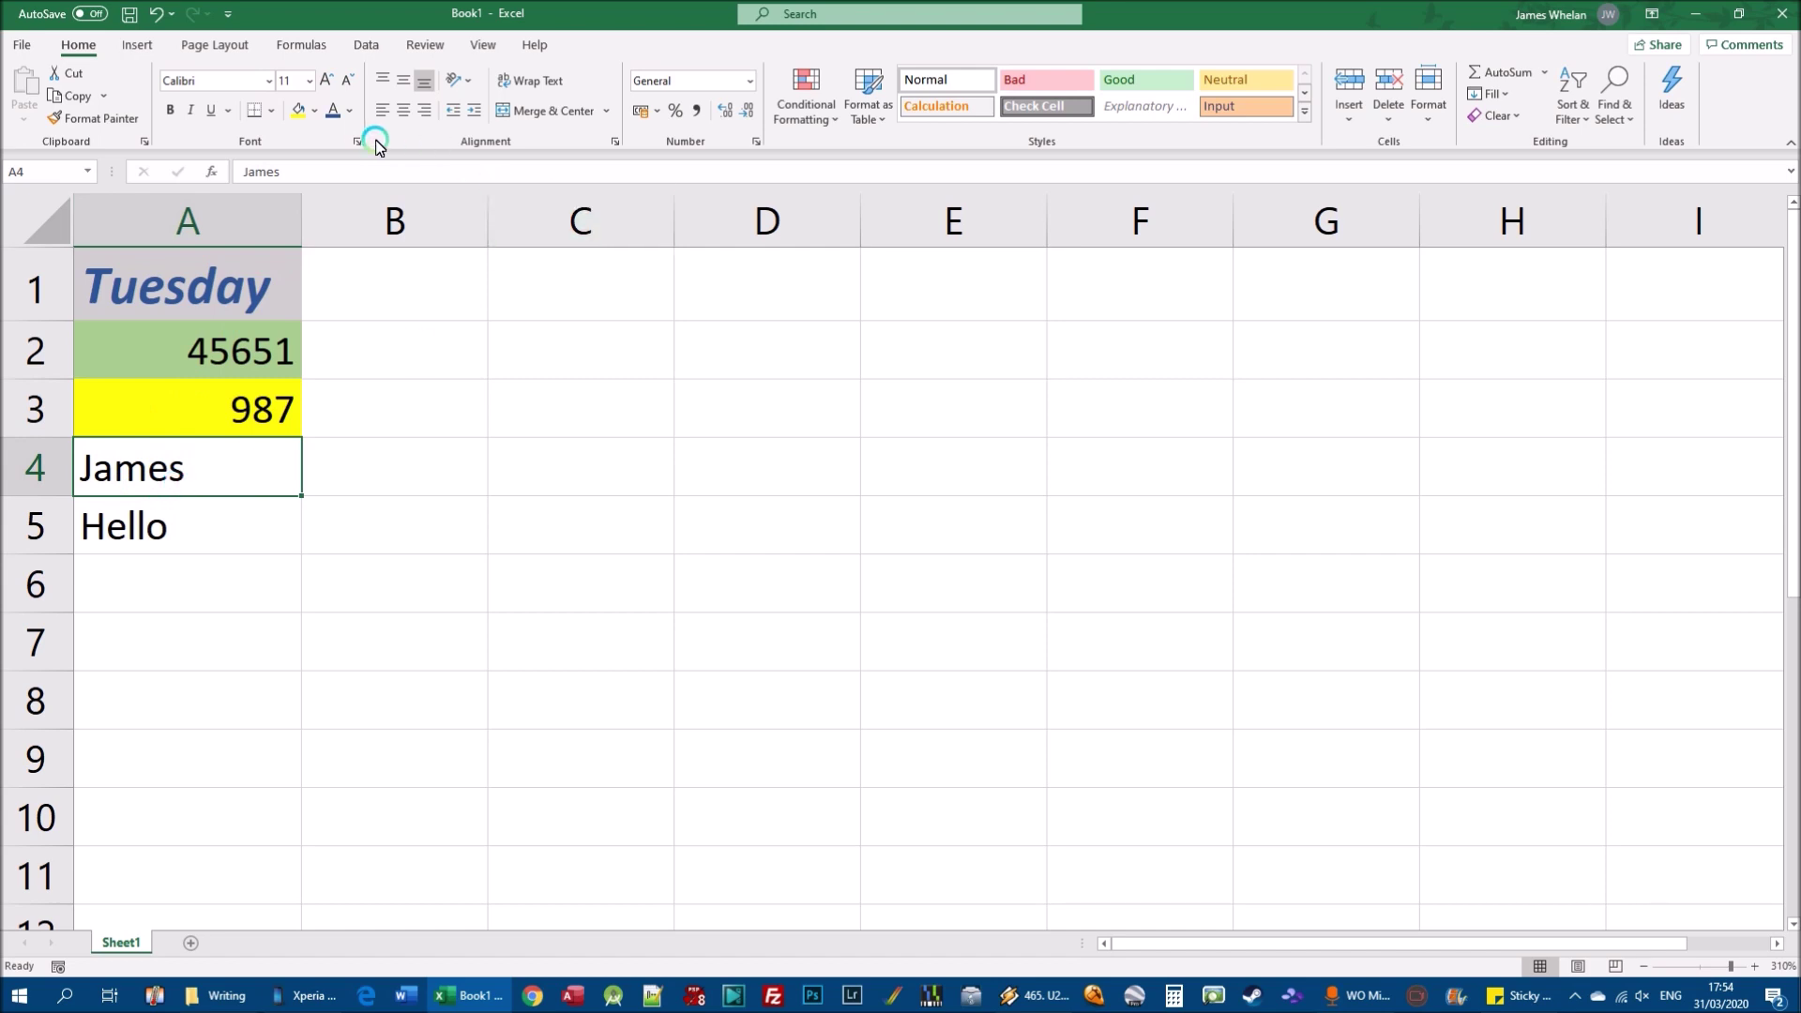
pyautogui.click(298, 112)
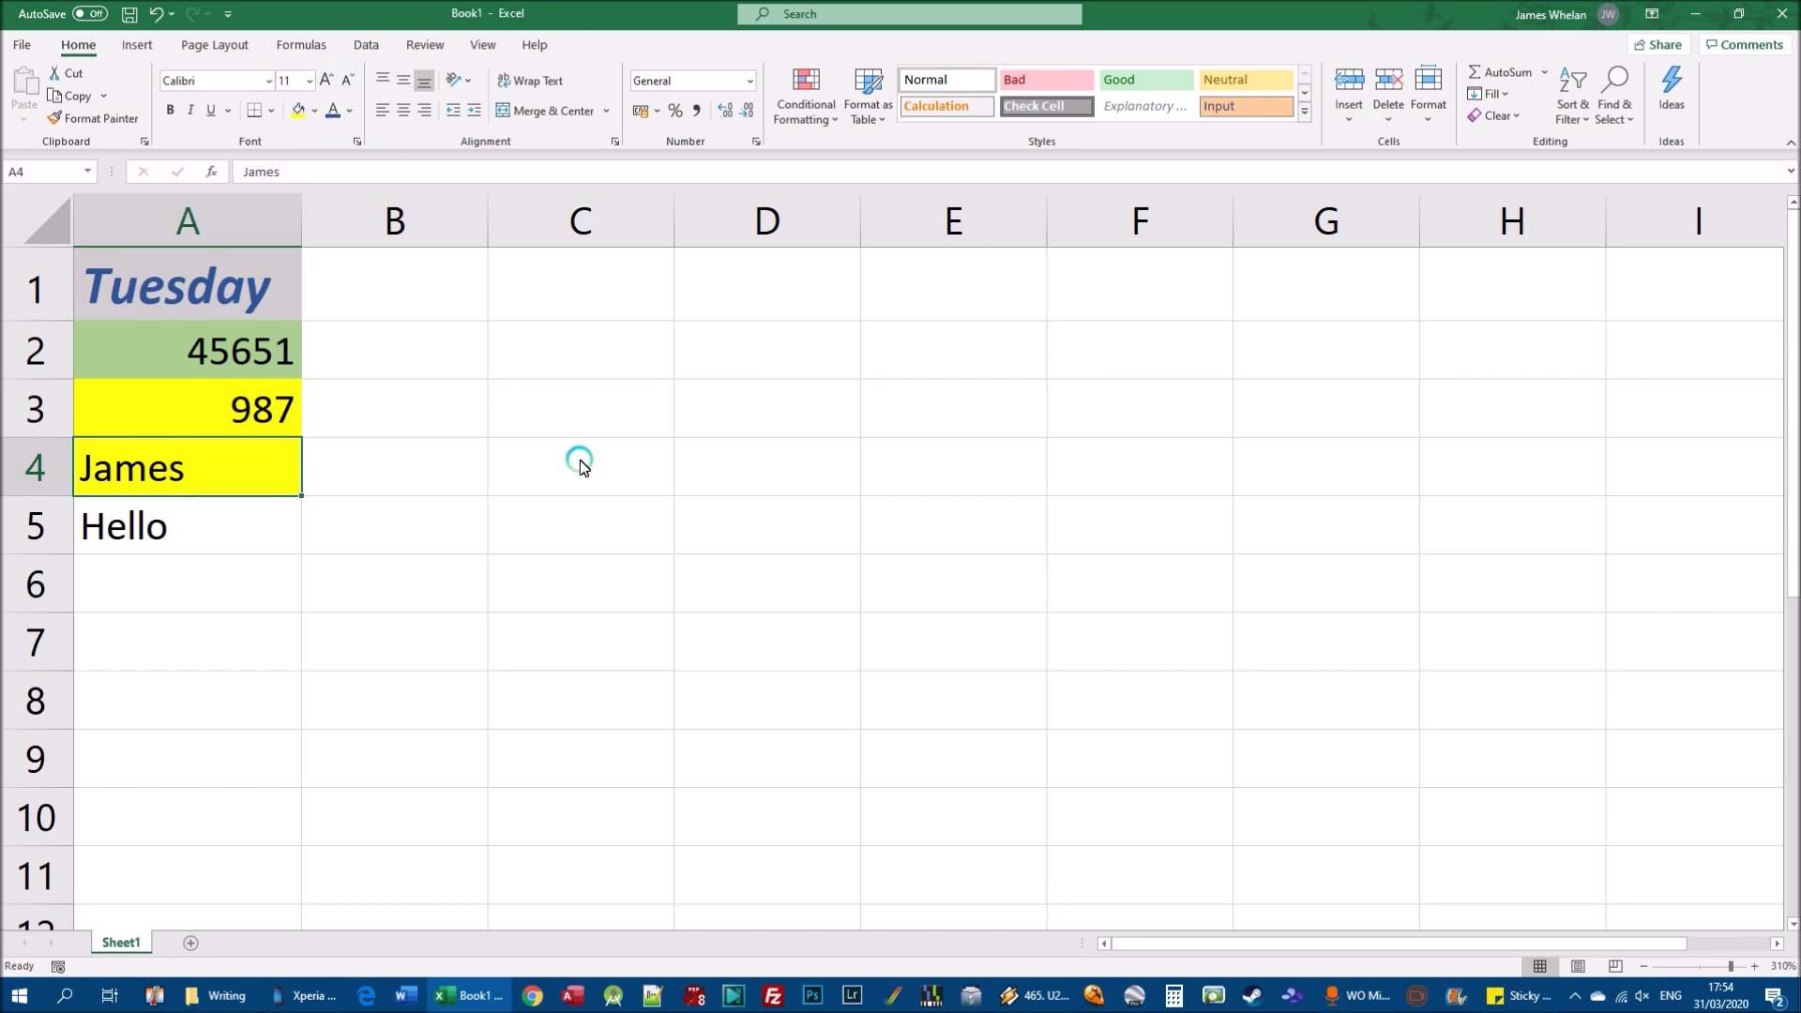
pyautogui.click(551, 454)
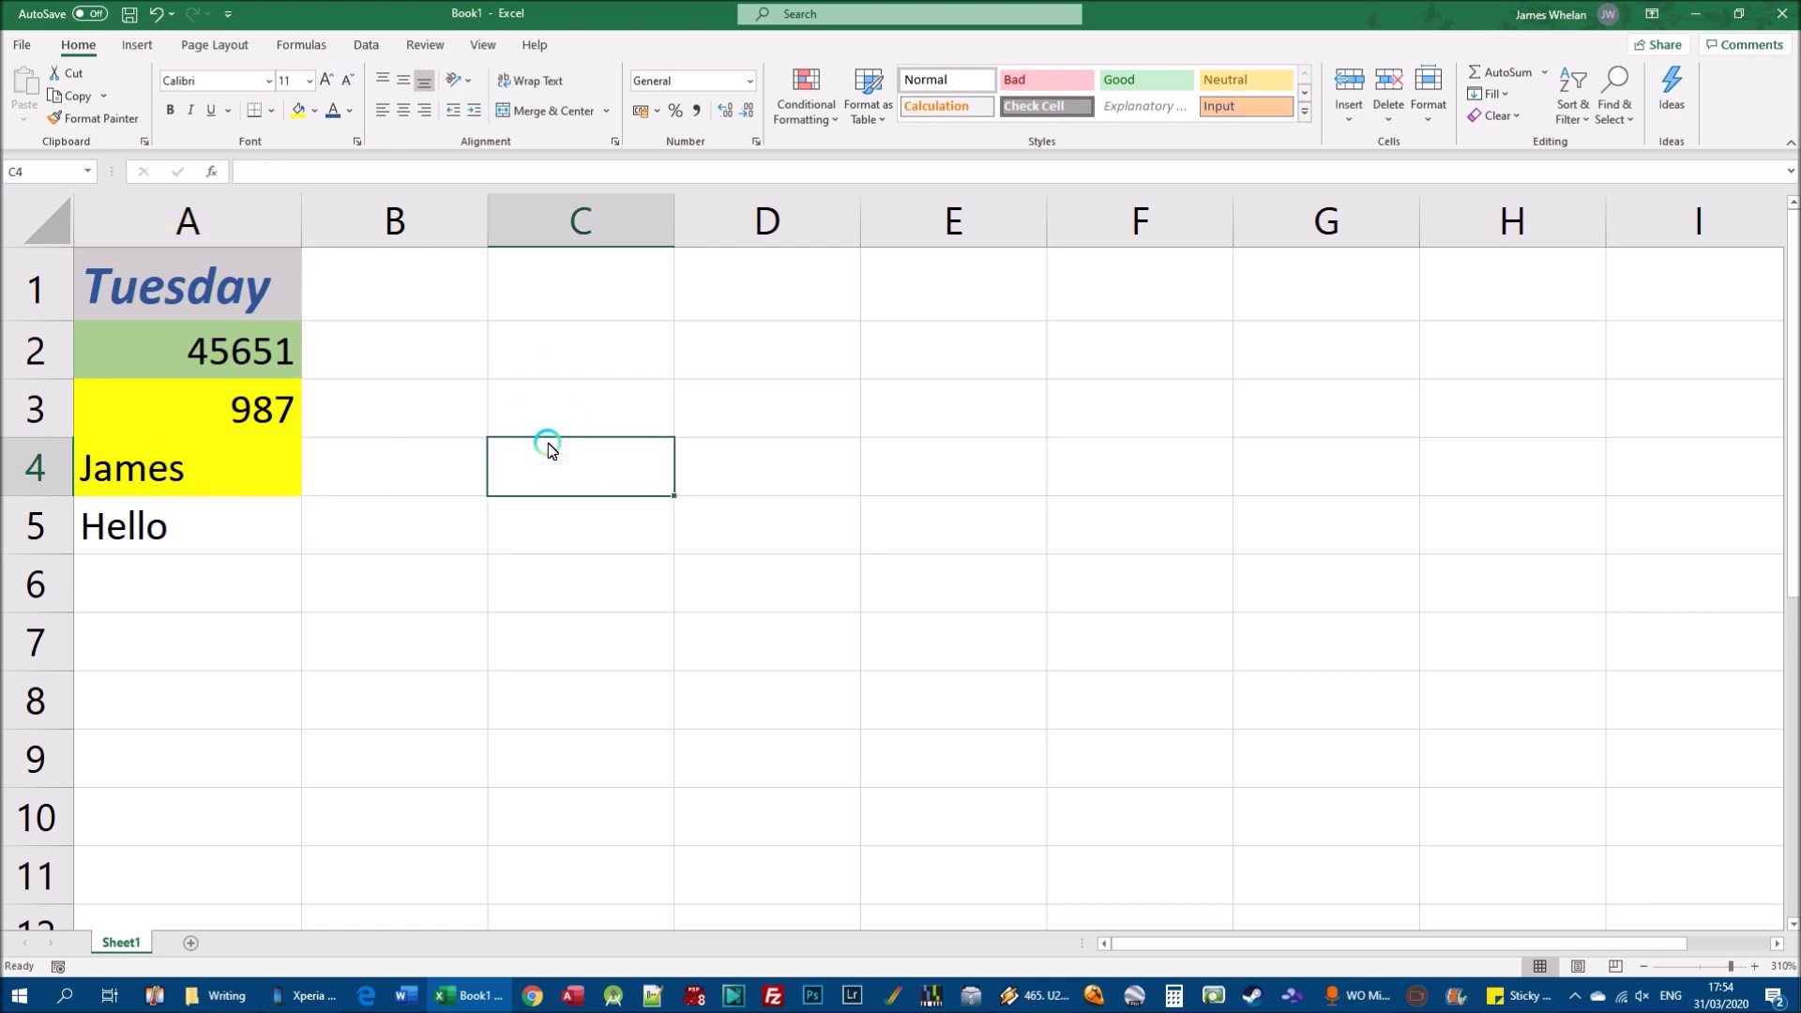
pyautogui.moveTo(99, 283); pyautogui.dragTo(226, 489)
pyautogui.click(402, 463)
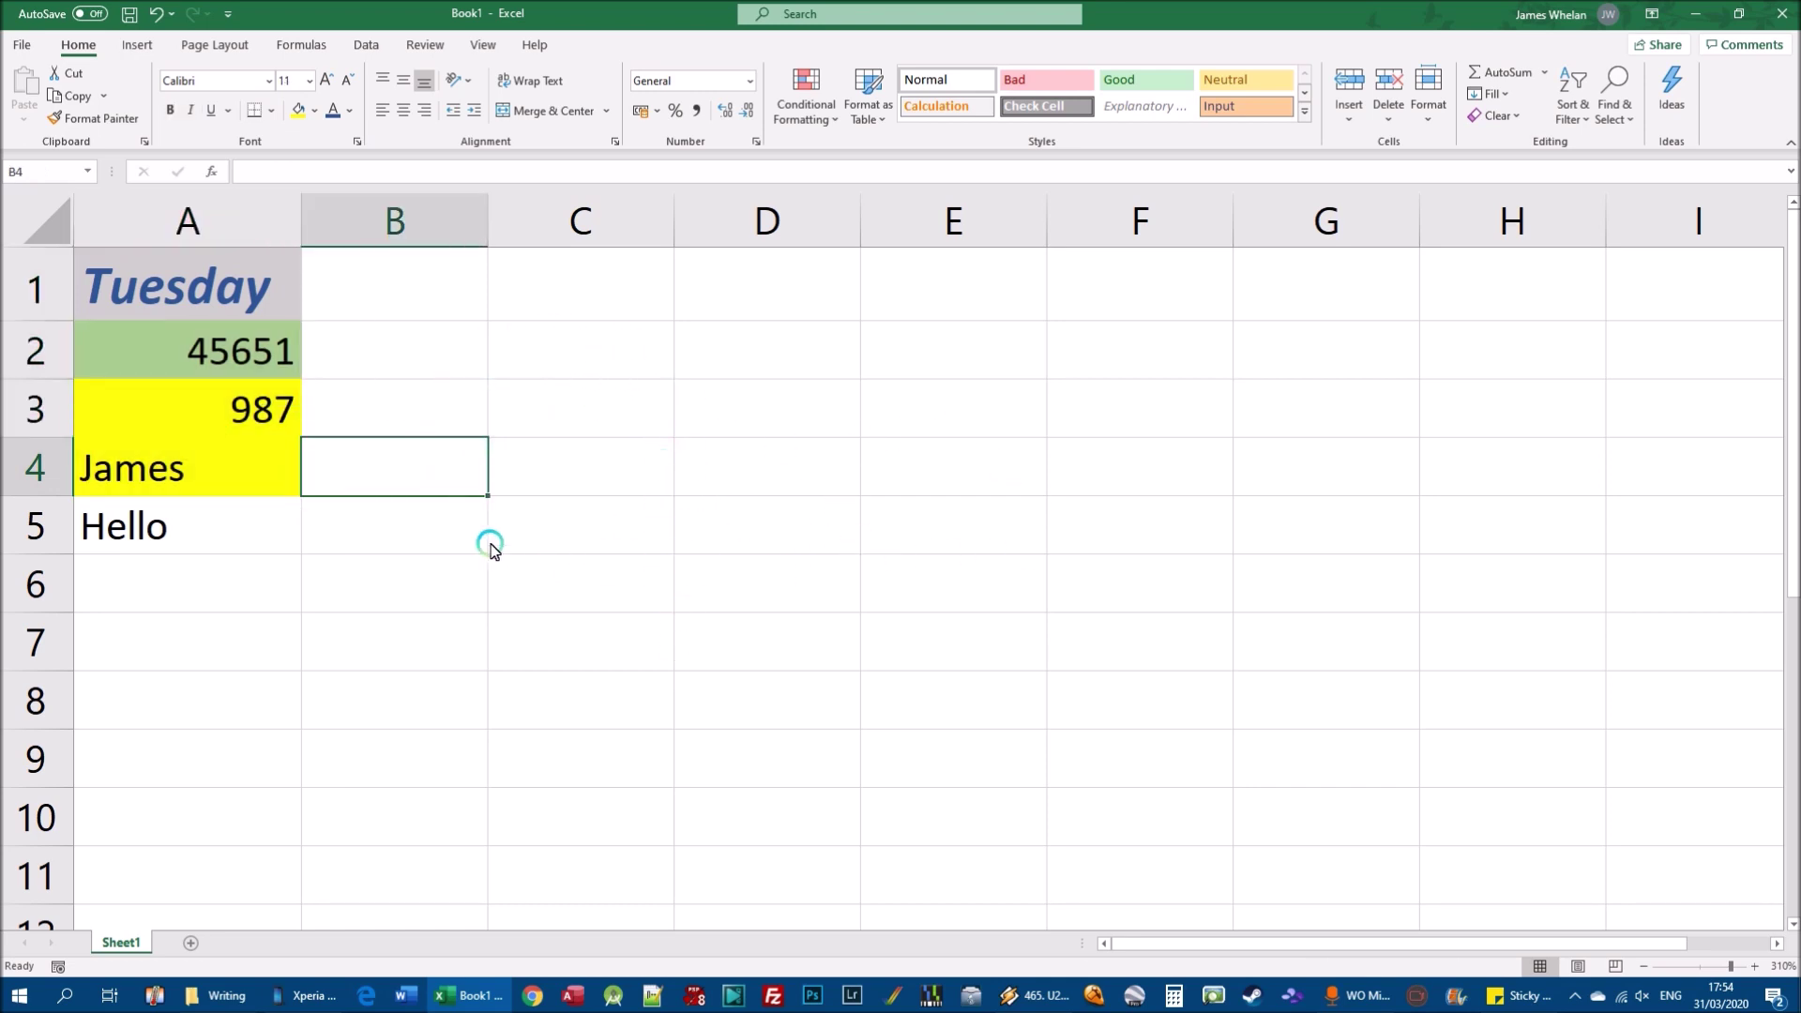
pyautogui.click(869, 543)
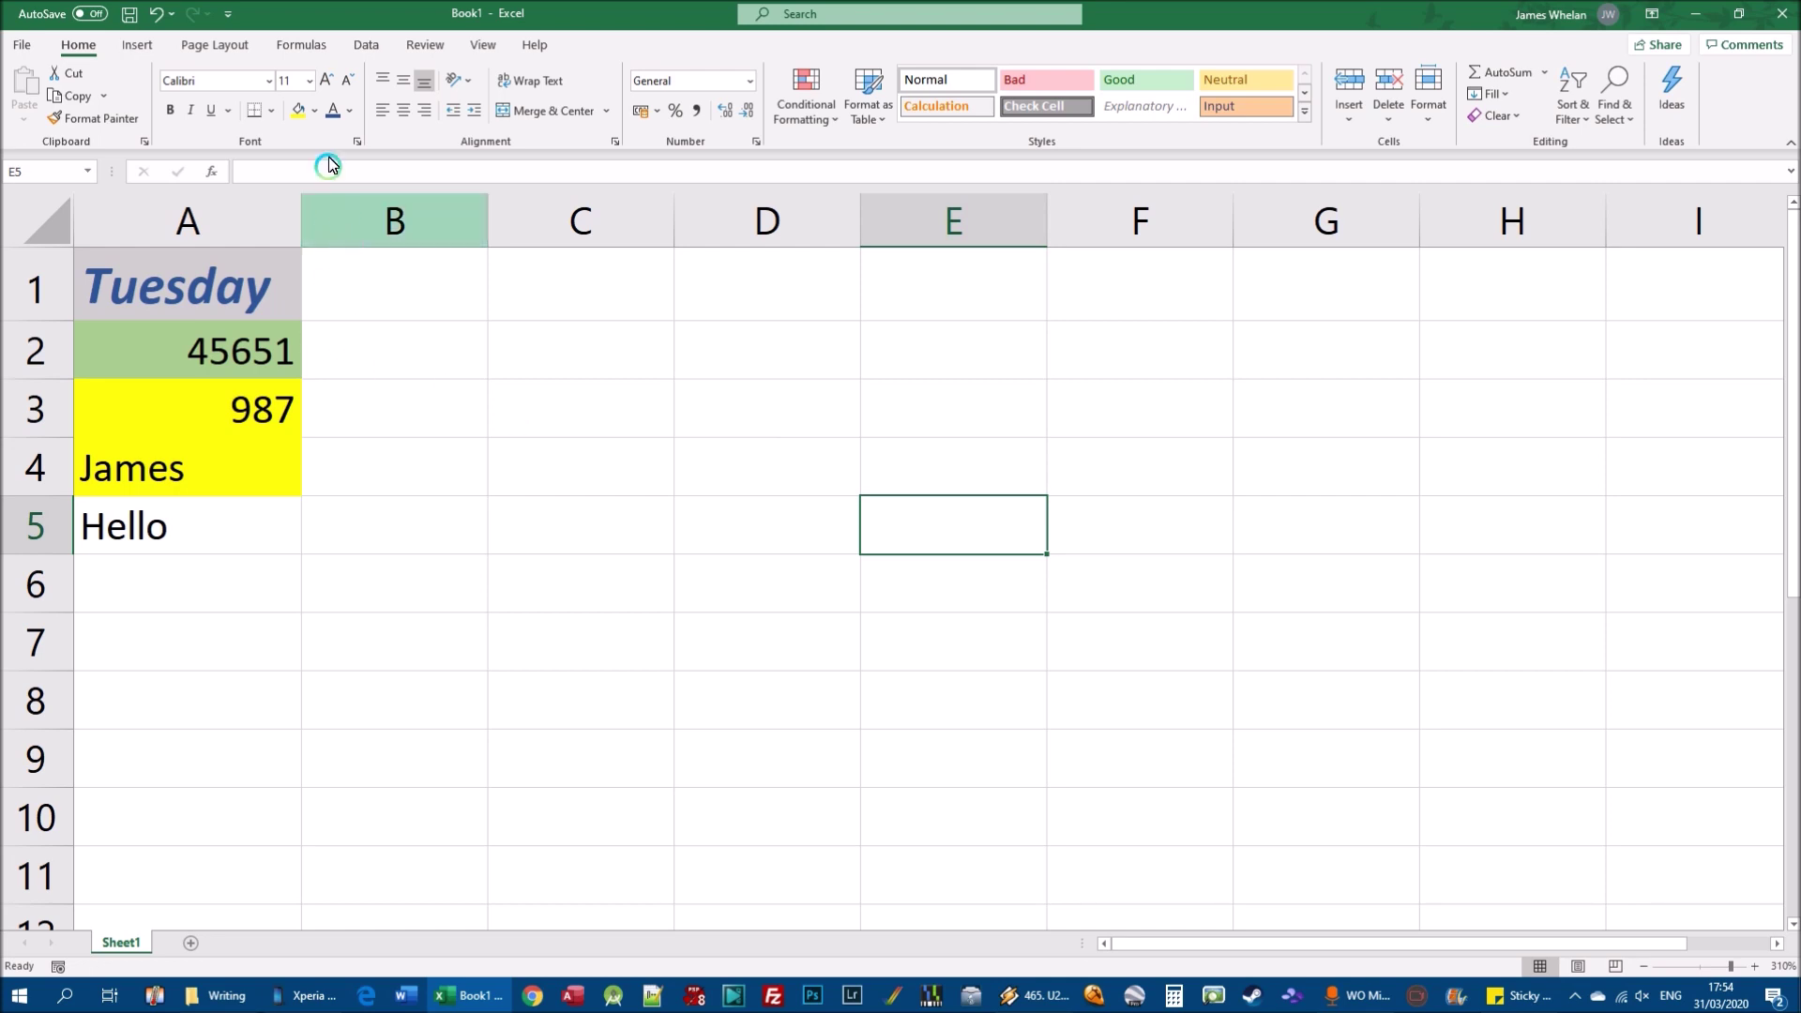
# Step: Hide the sheet's gridlines and select several blank cells to see how the sheet looks without them
pyautogui.click(225, 47)
pyautogui.click(660, 97)
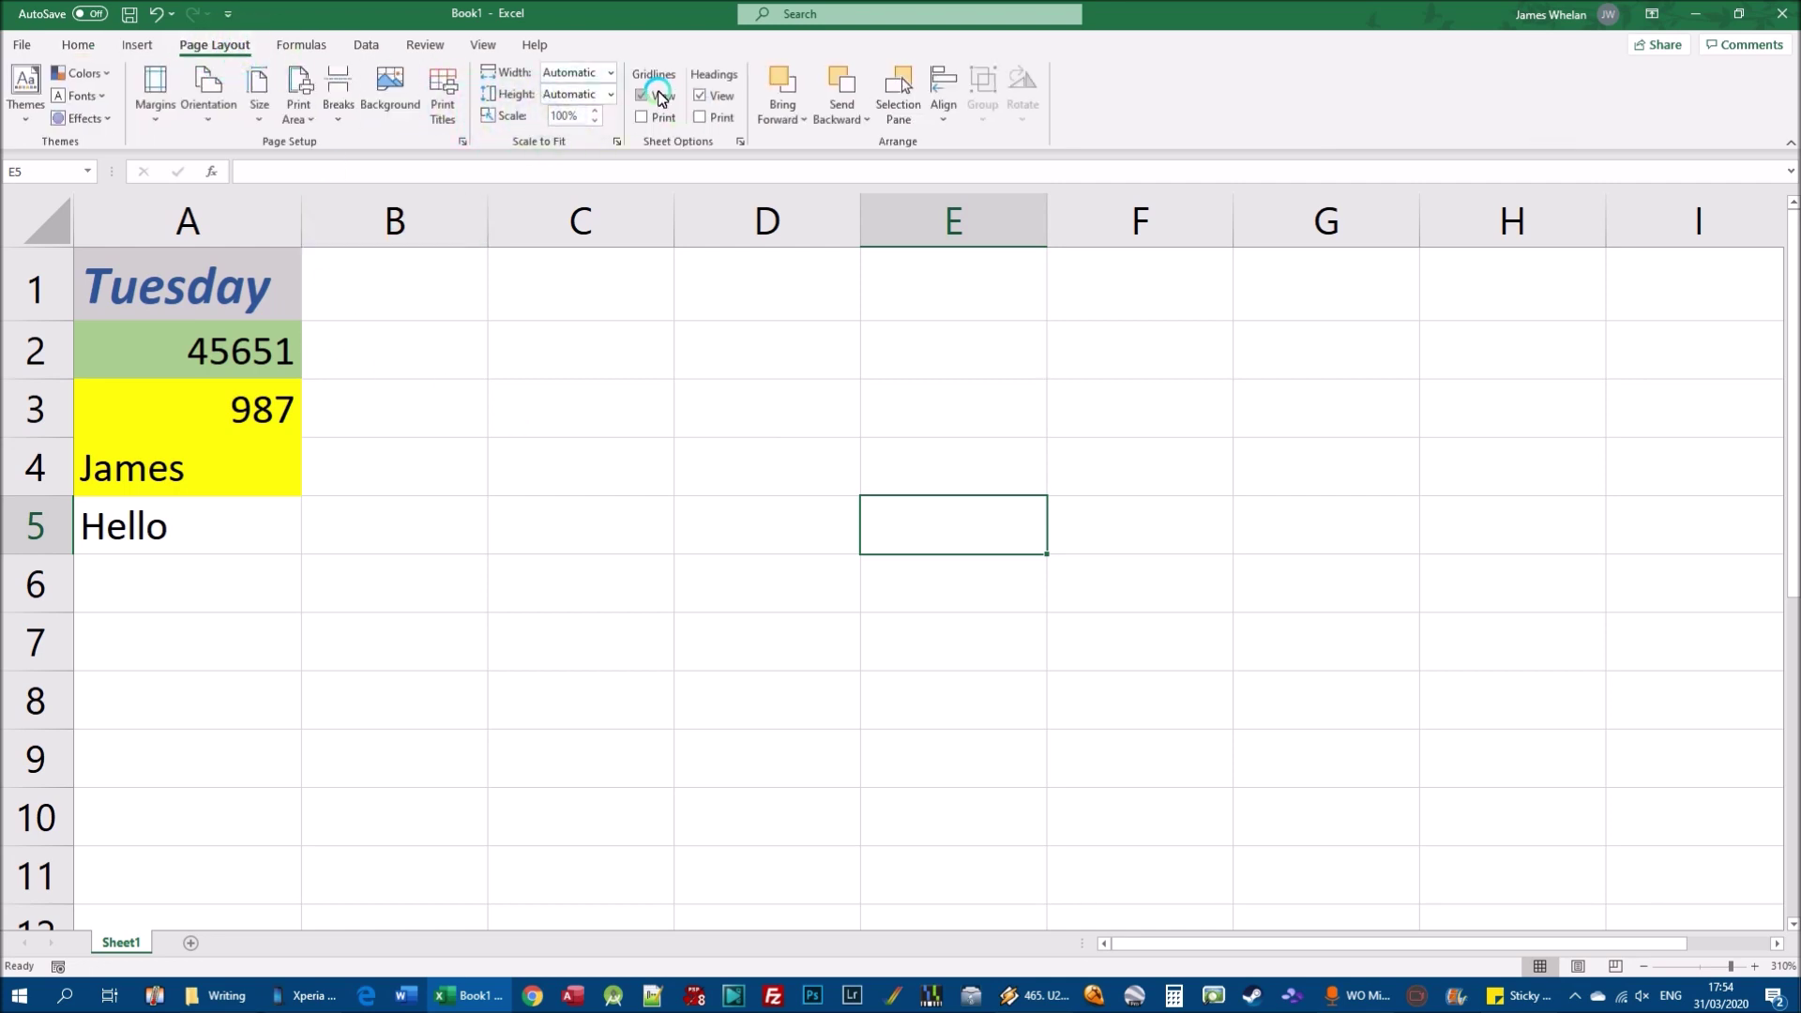
pyautogui.click(627, 591)
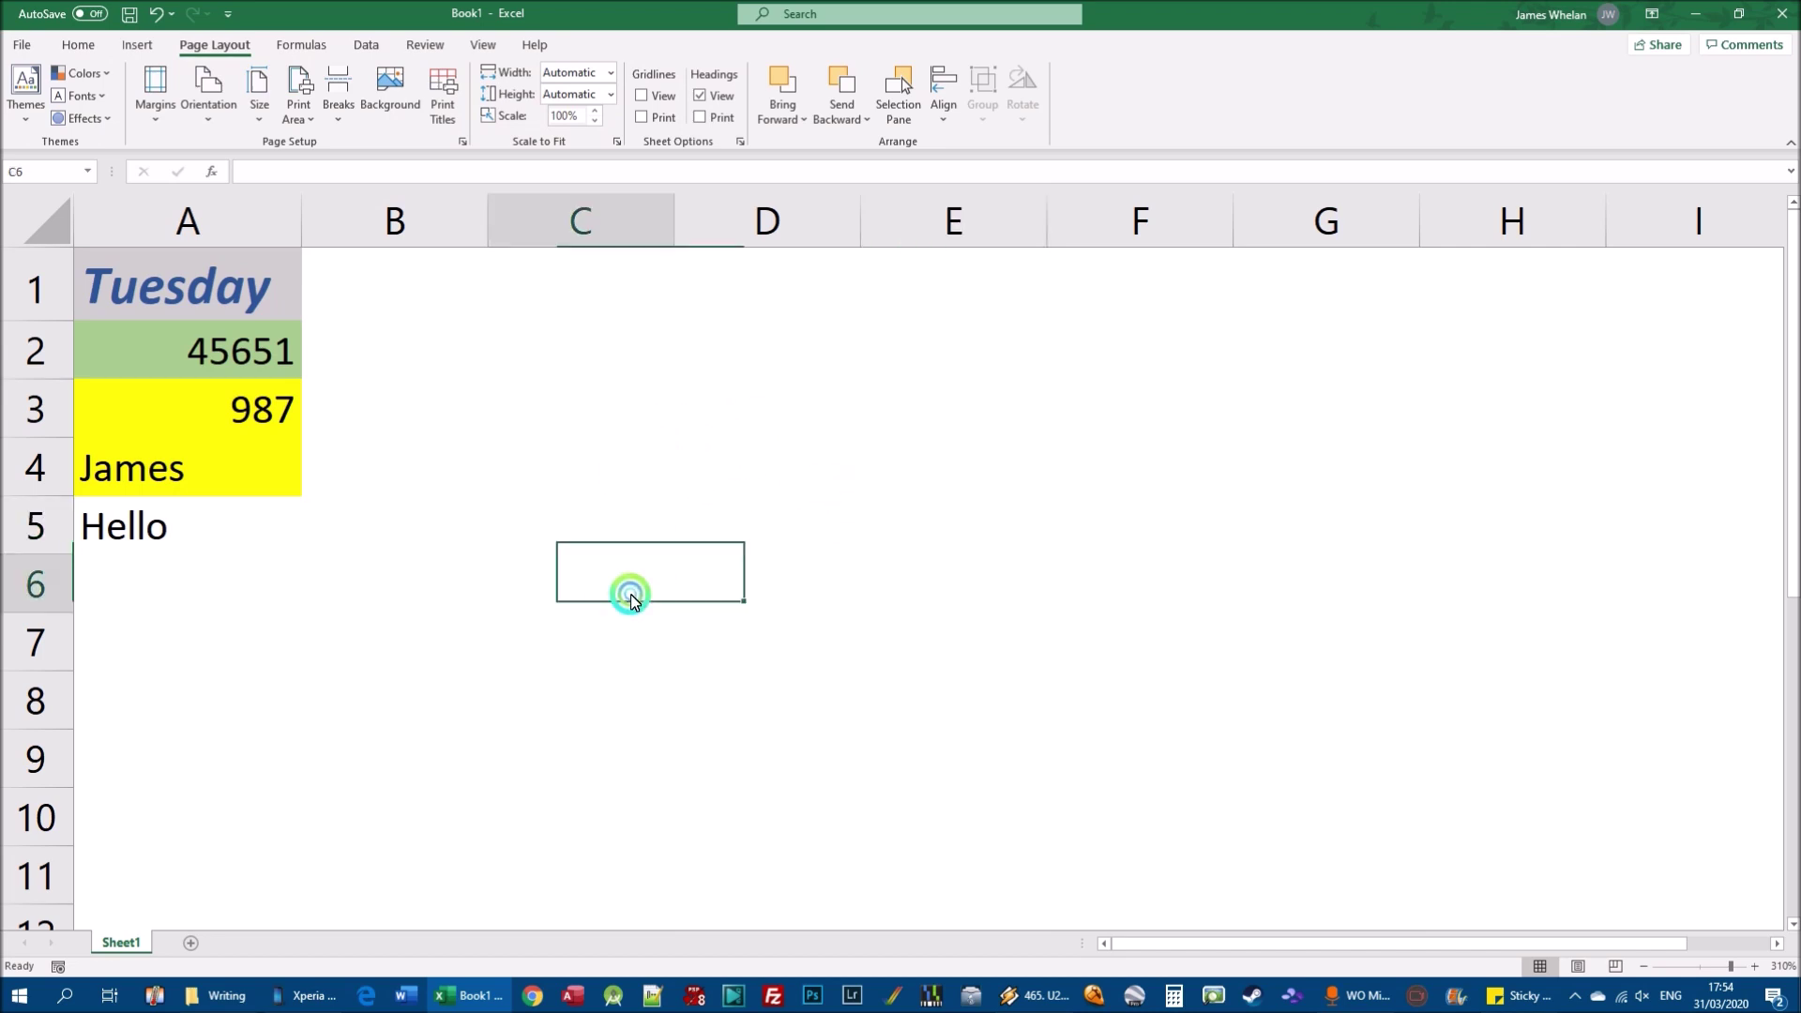
pyautogui.click(643, 433)
pyautogui.click(595, 313)
pyautogui.click(1016, 390)
pyautogui.click(888, 667)
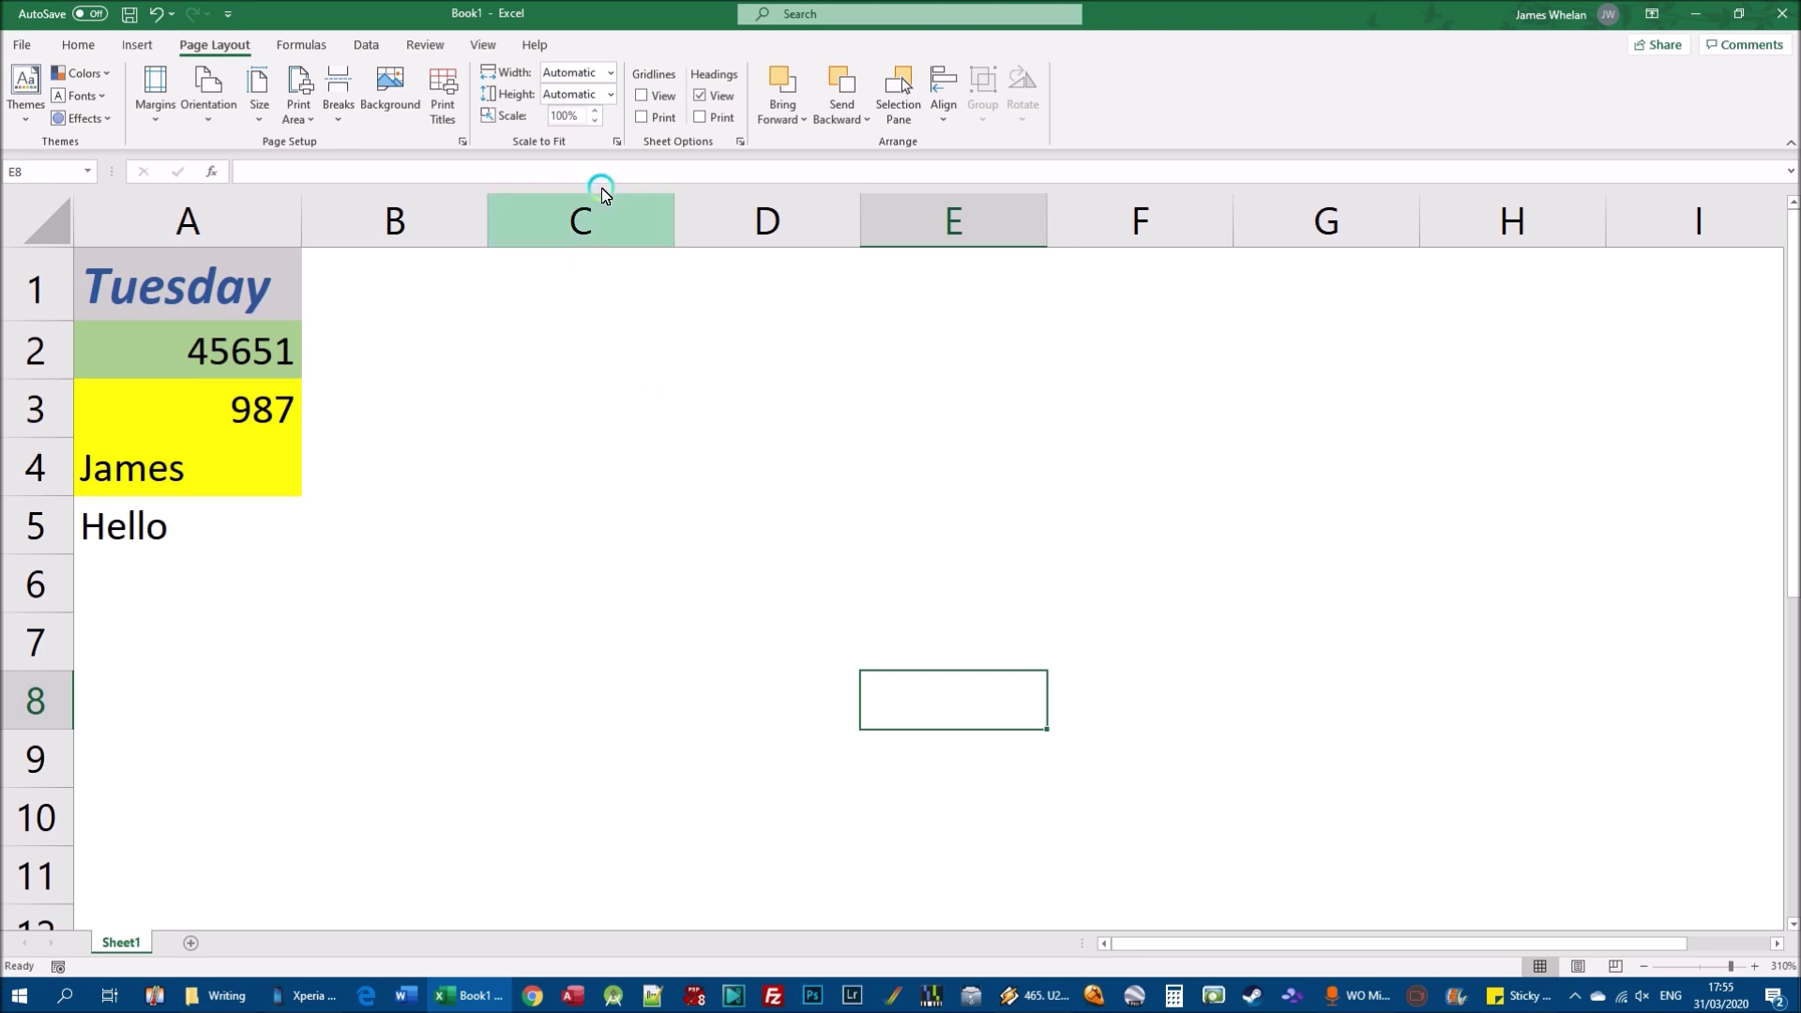
# Step: Show the sheet's gridlines again and return to the font and fill formatting commands
pyautogui.click(642, 95)
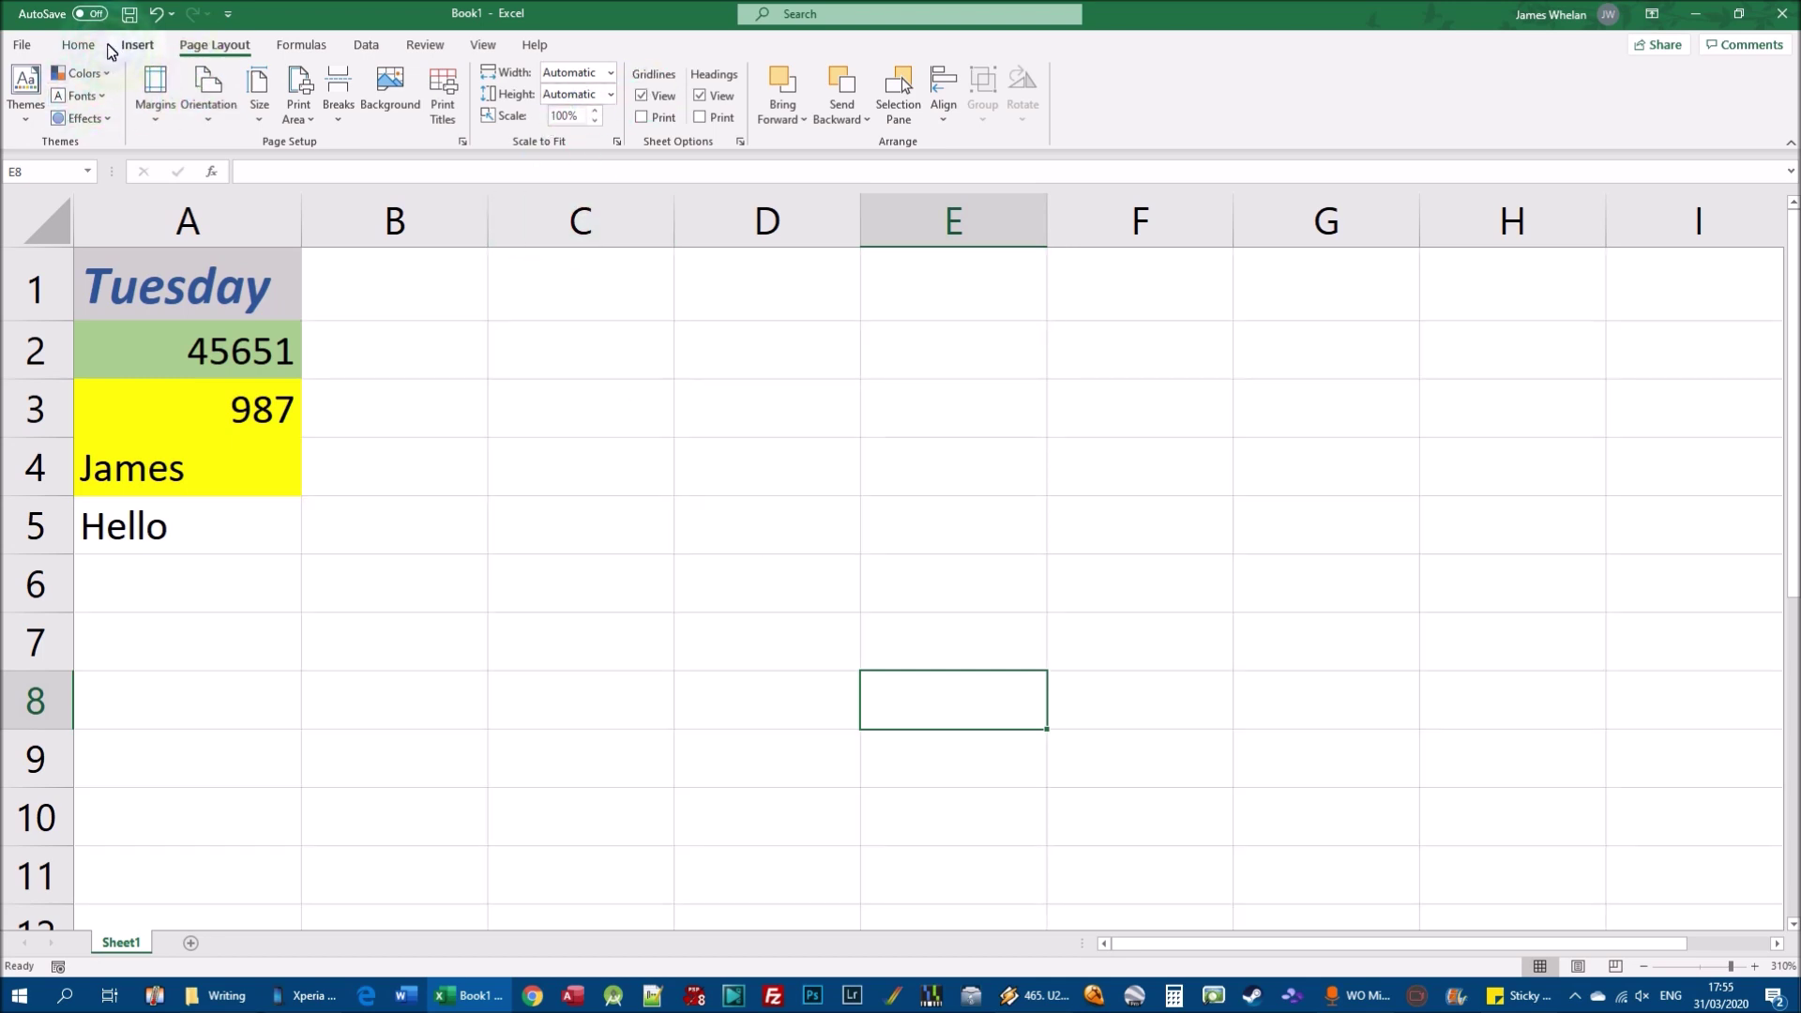
pyautogui.click(78, 44)
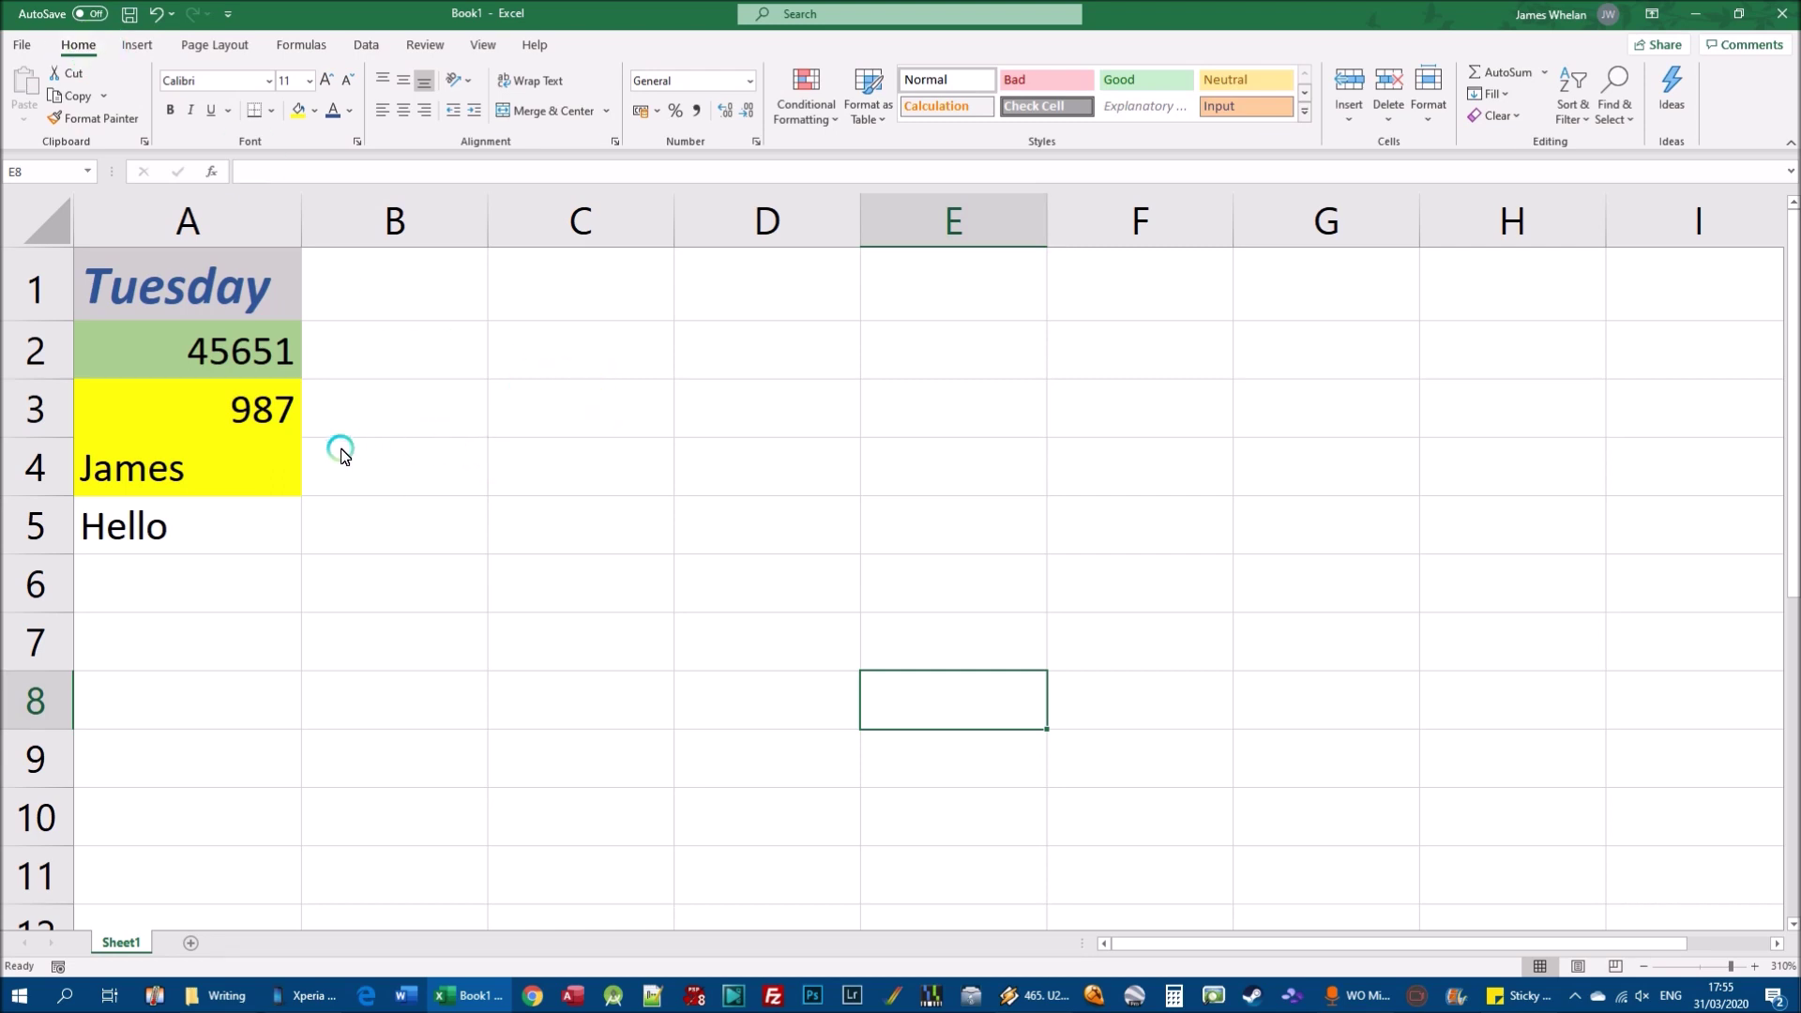
pyautogui.click(113, 416)
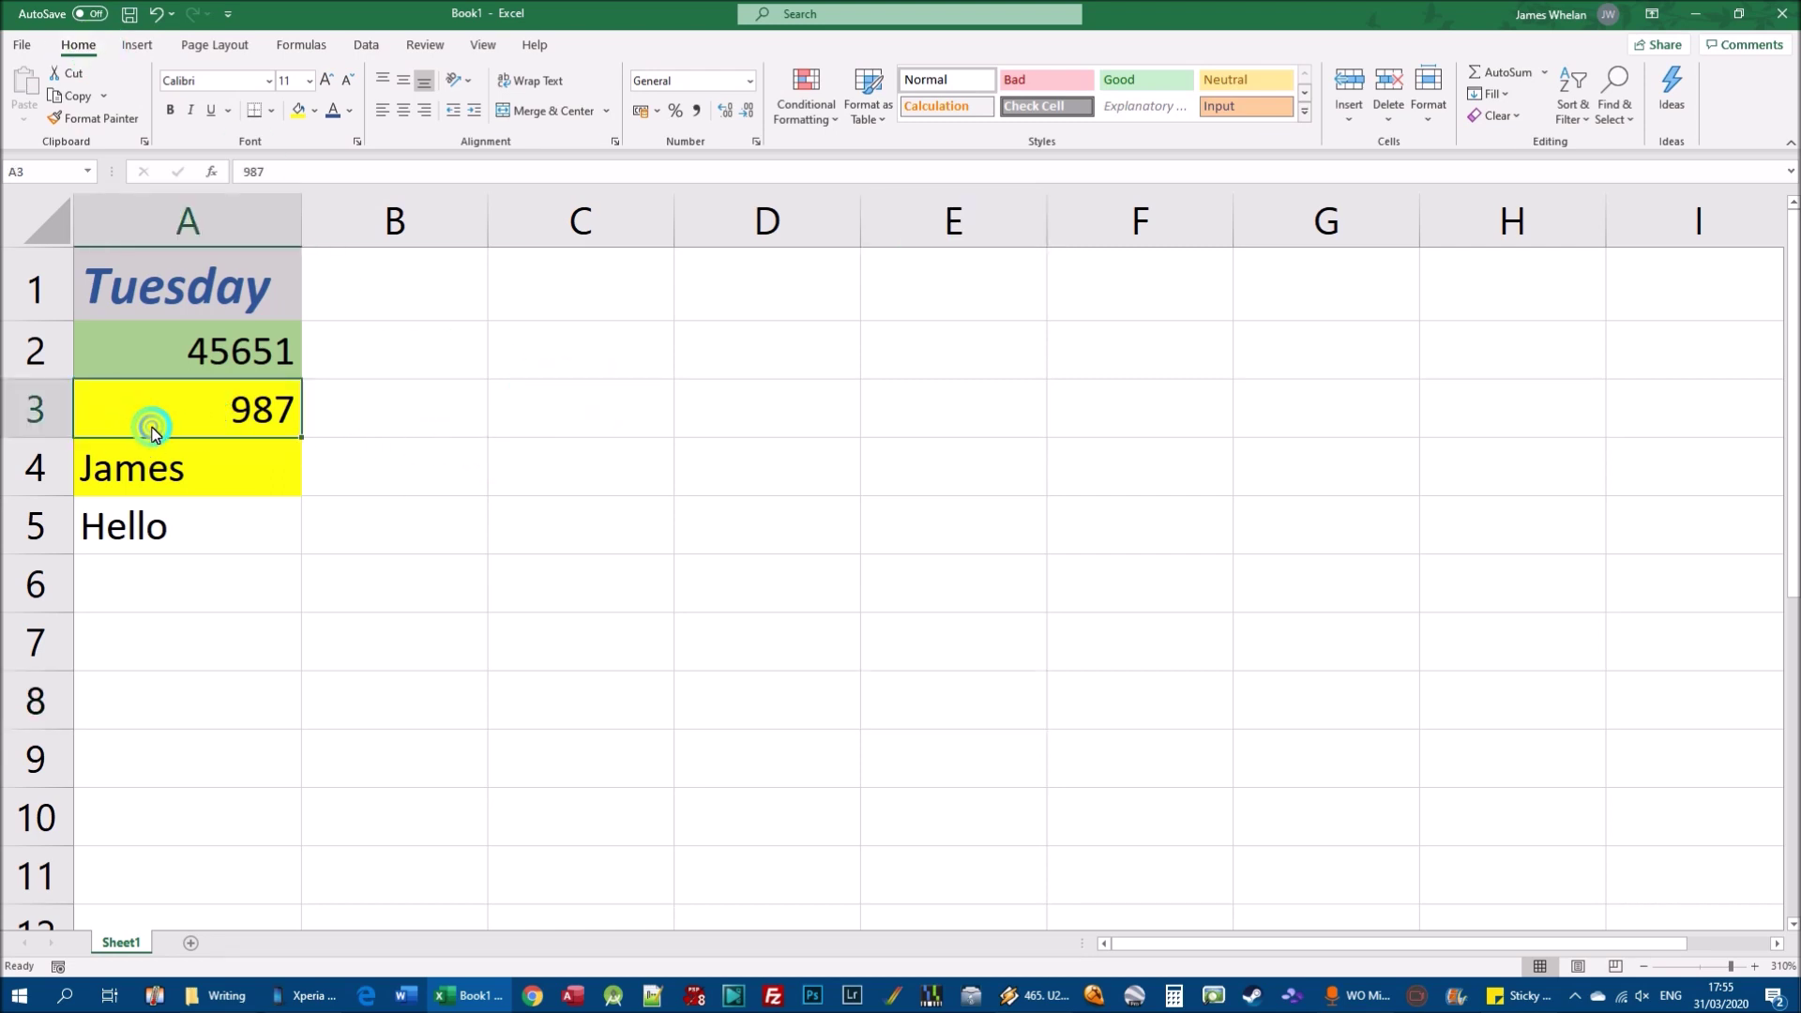
pyautogui.click(206, 466)
pyautogui.click(386, 458)
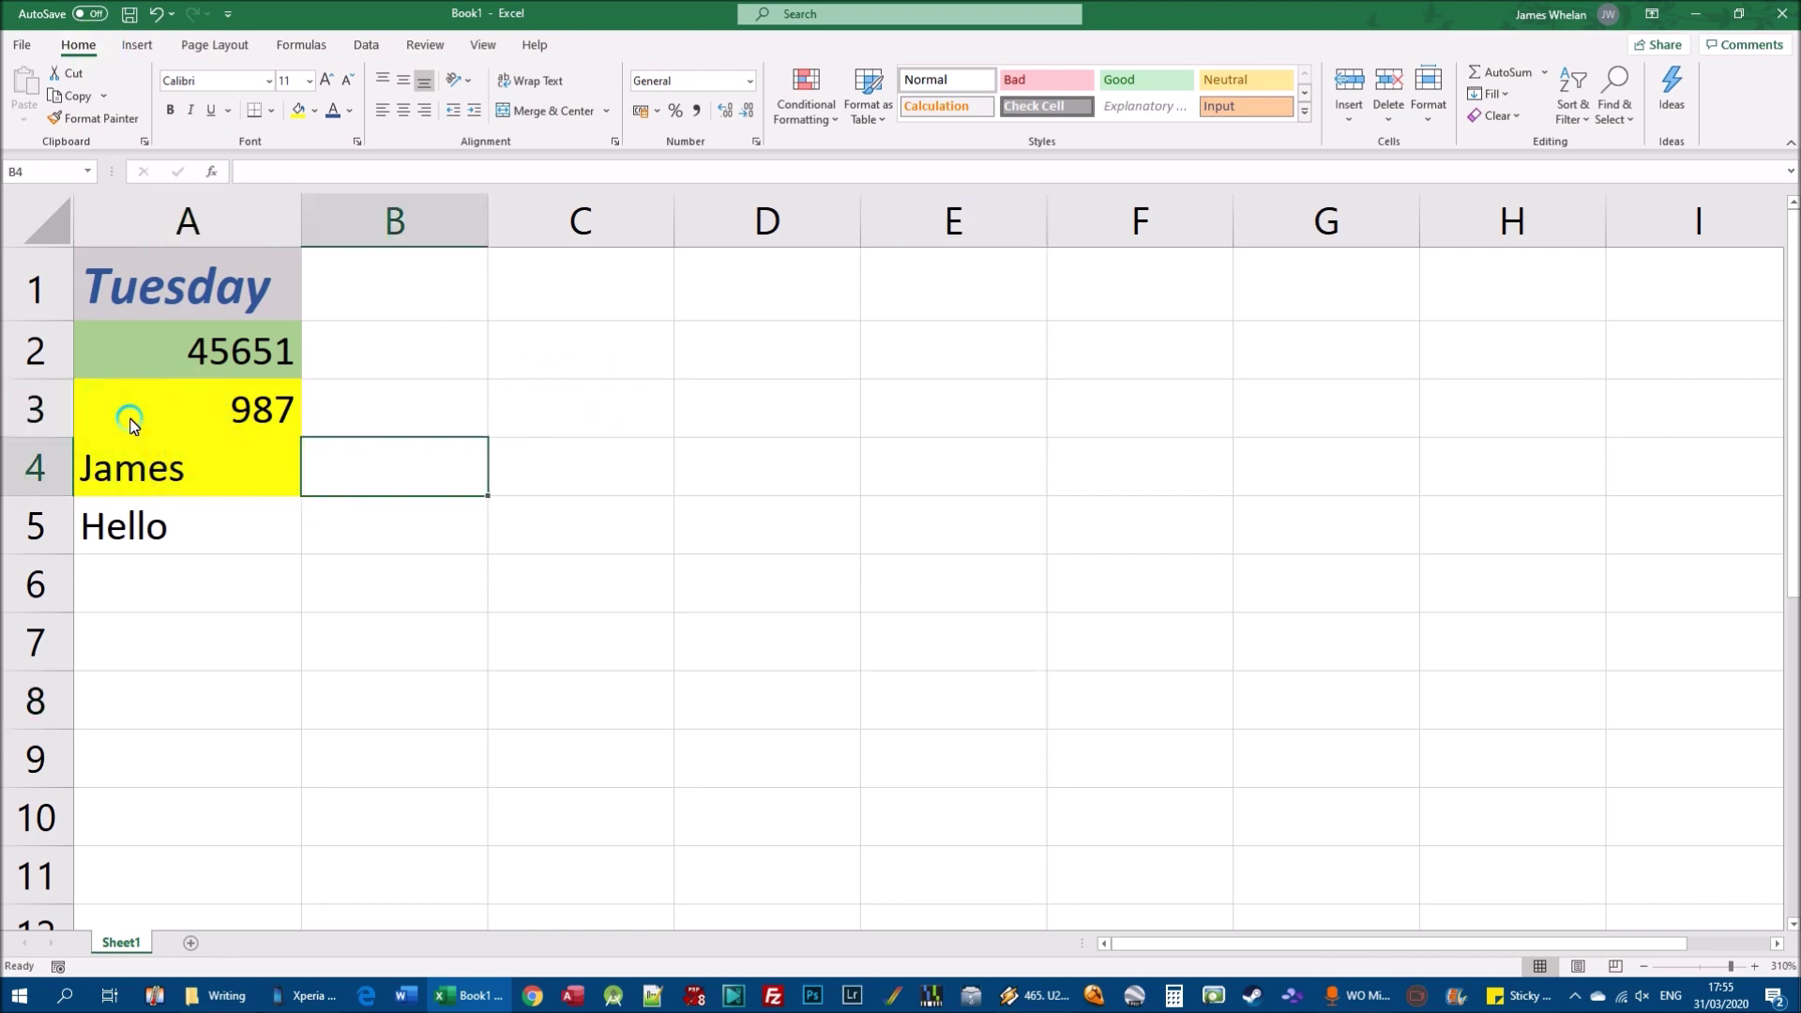
pyautogui.click(619, 392)
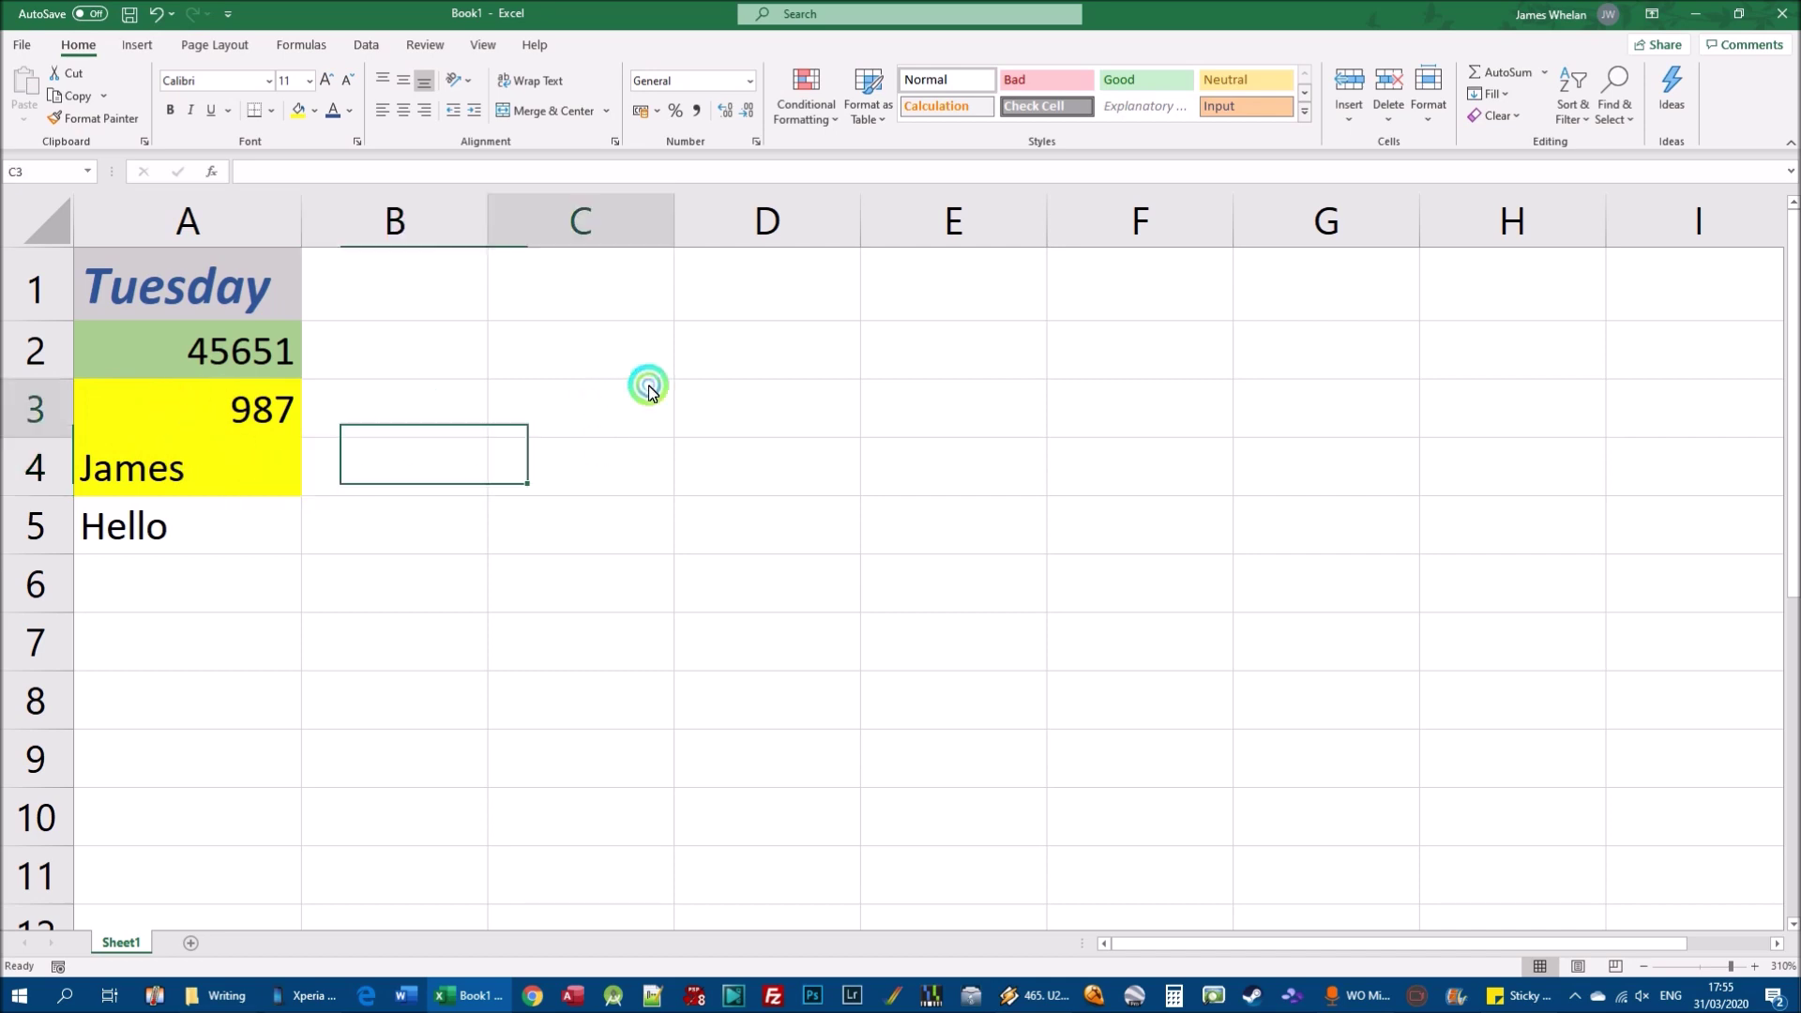
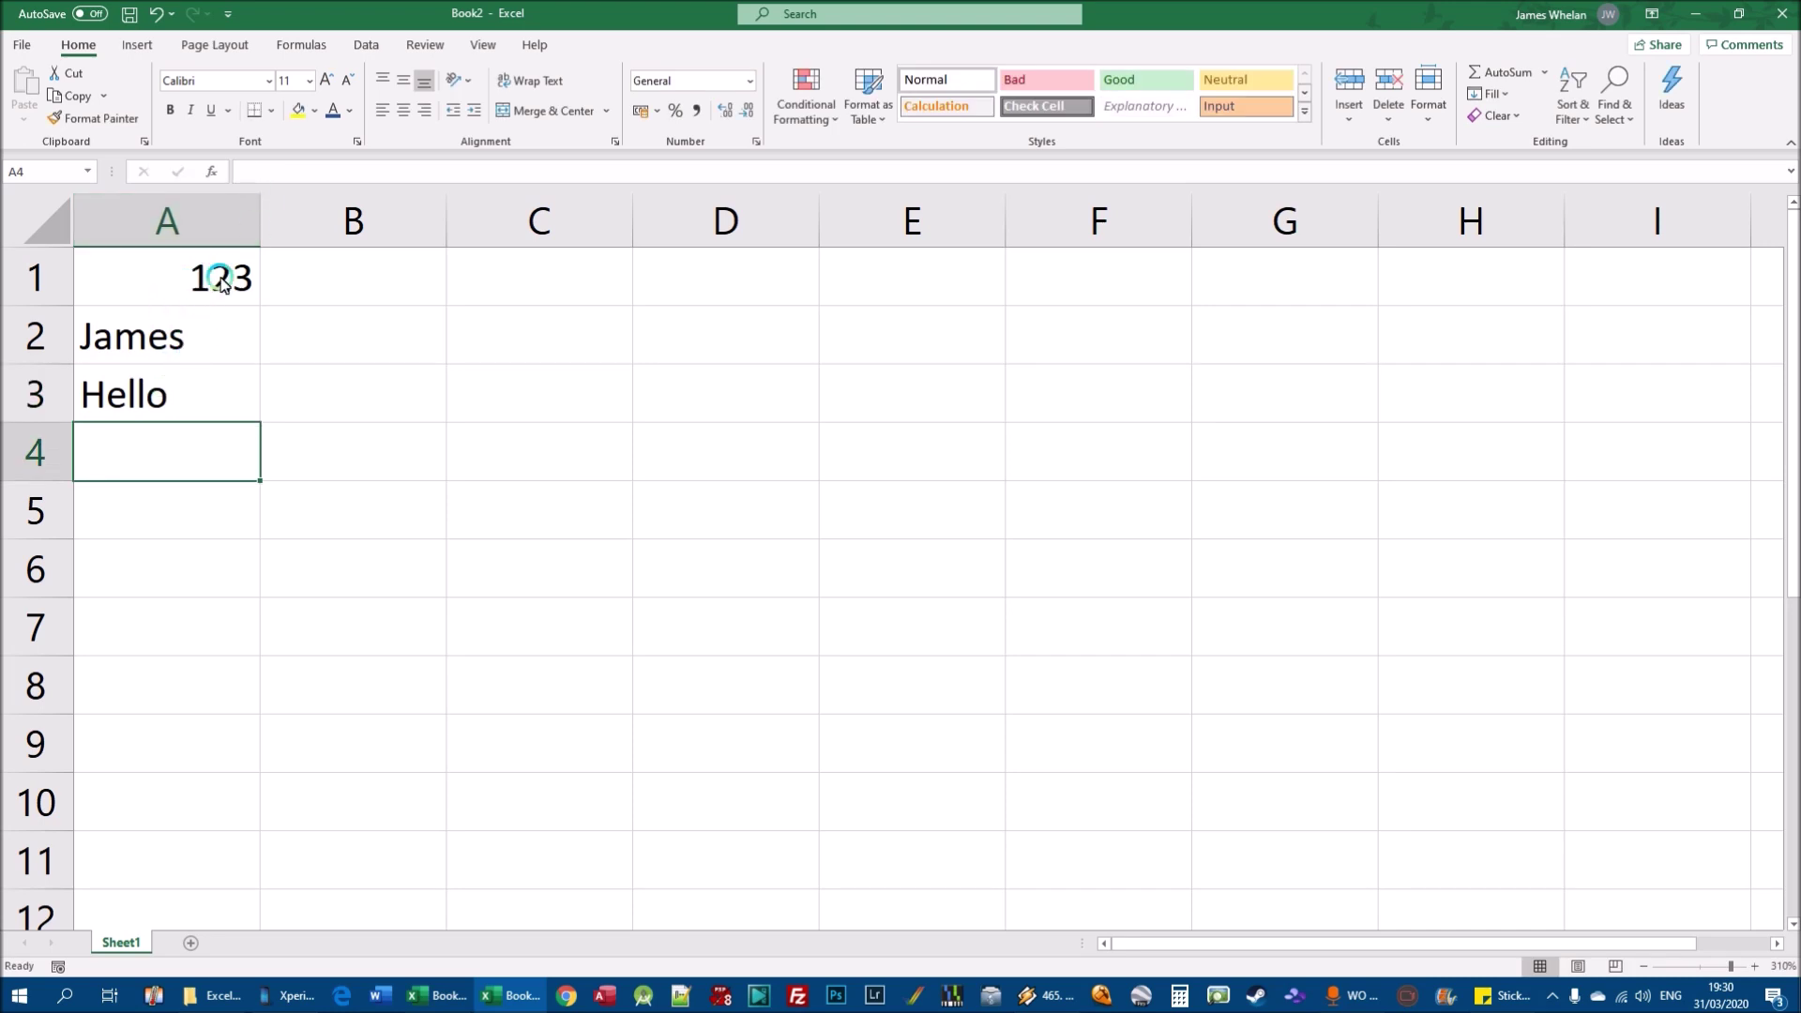
# Step: Make the number 123 in cell A1 of Book2 bold and italic
pyautogui.click(154, 278)
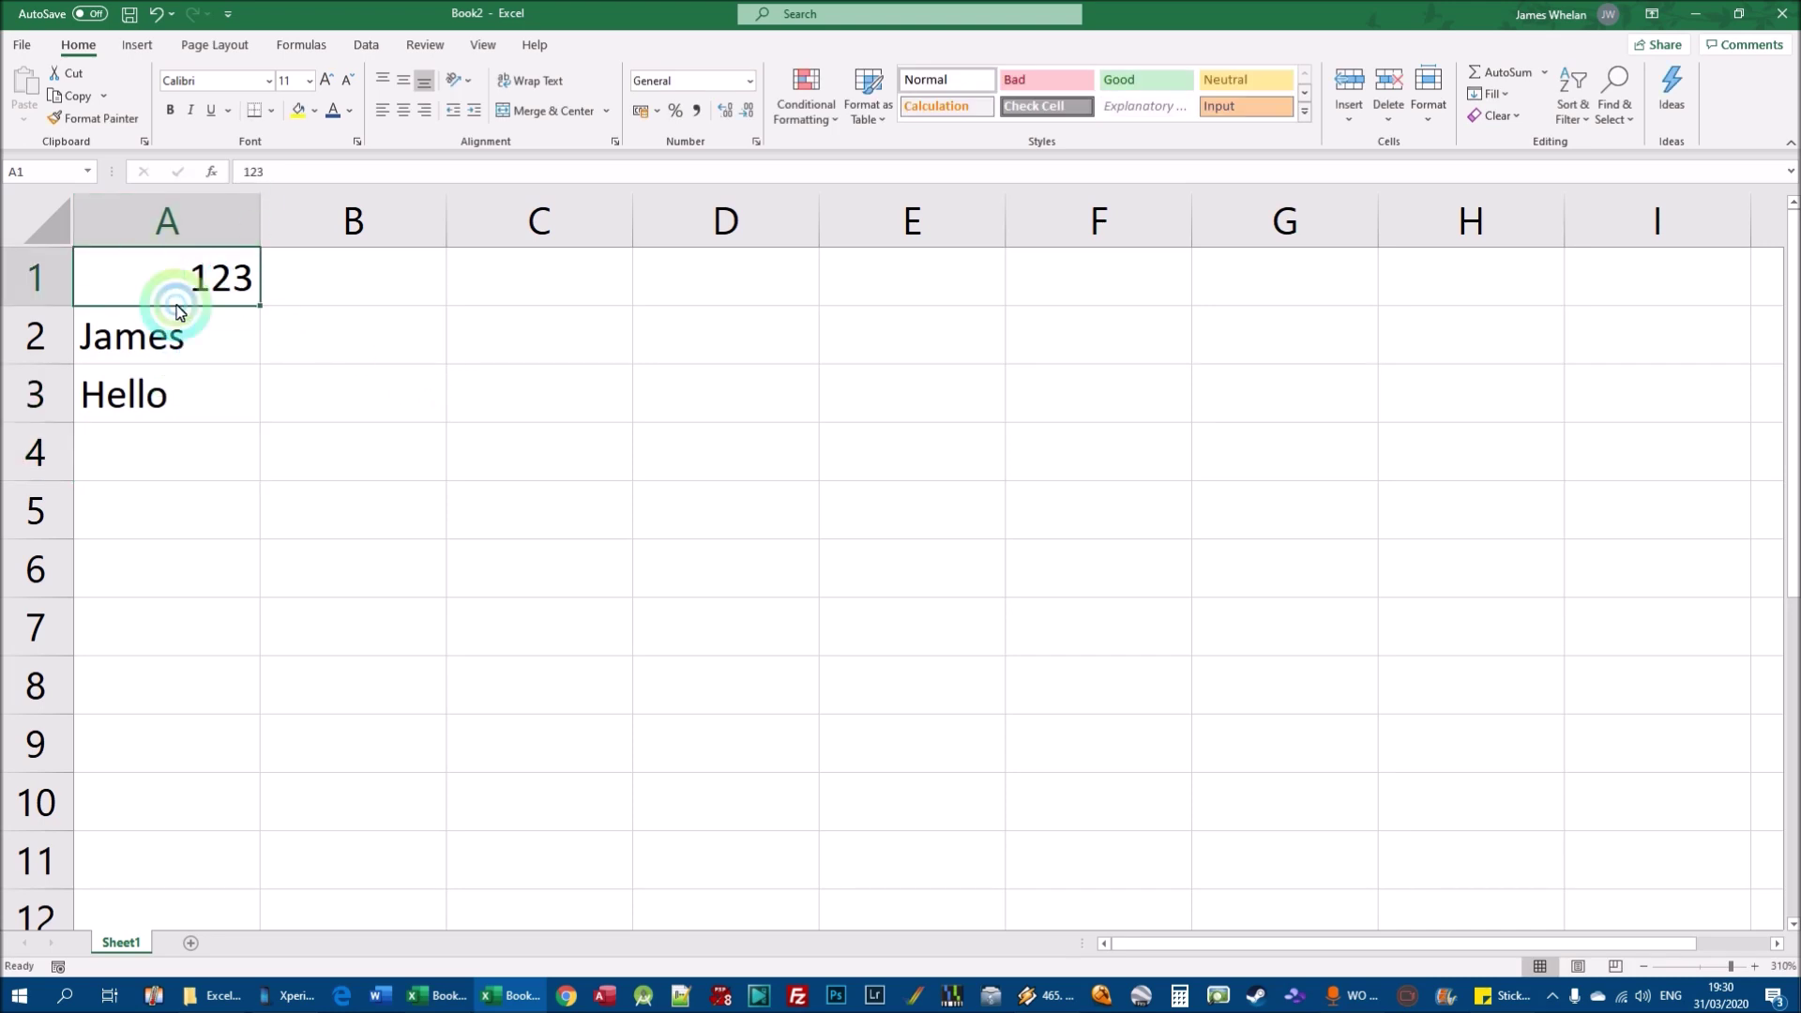
pyautogui.click(185, 278)
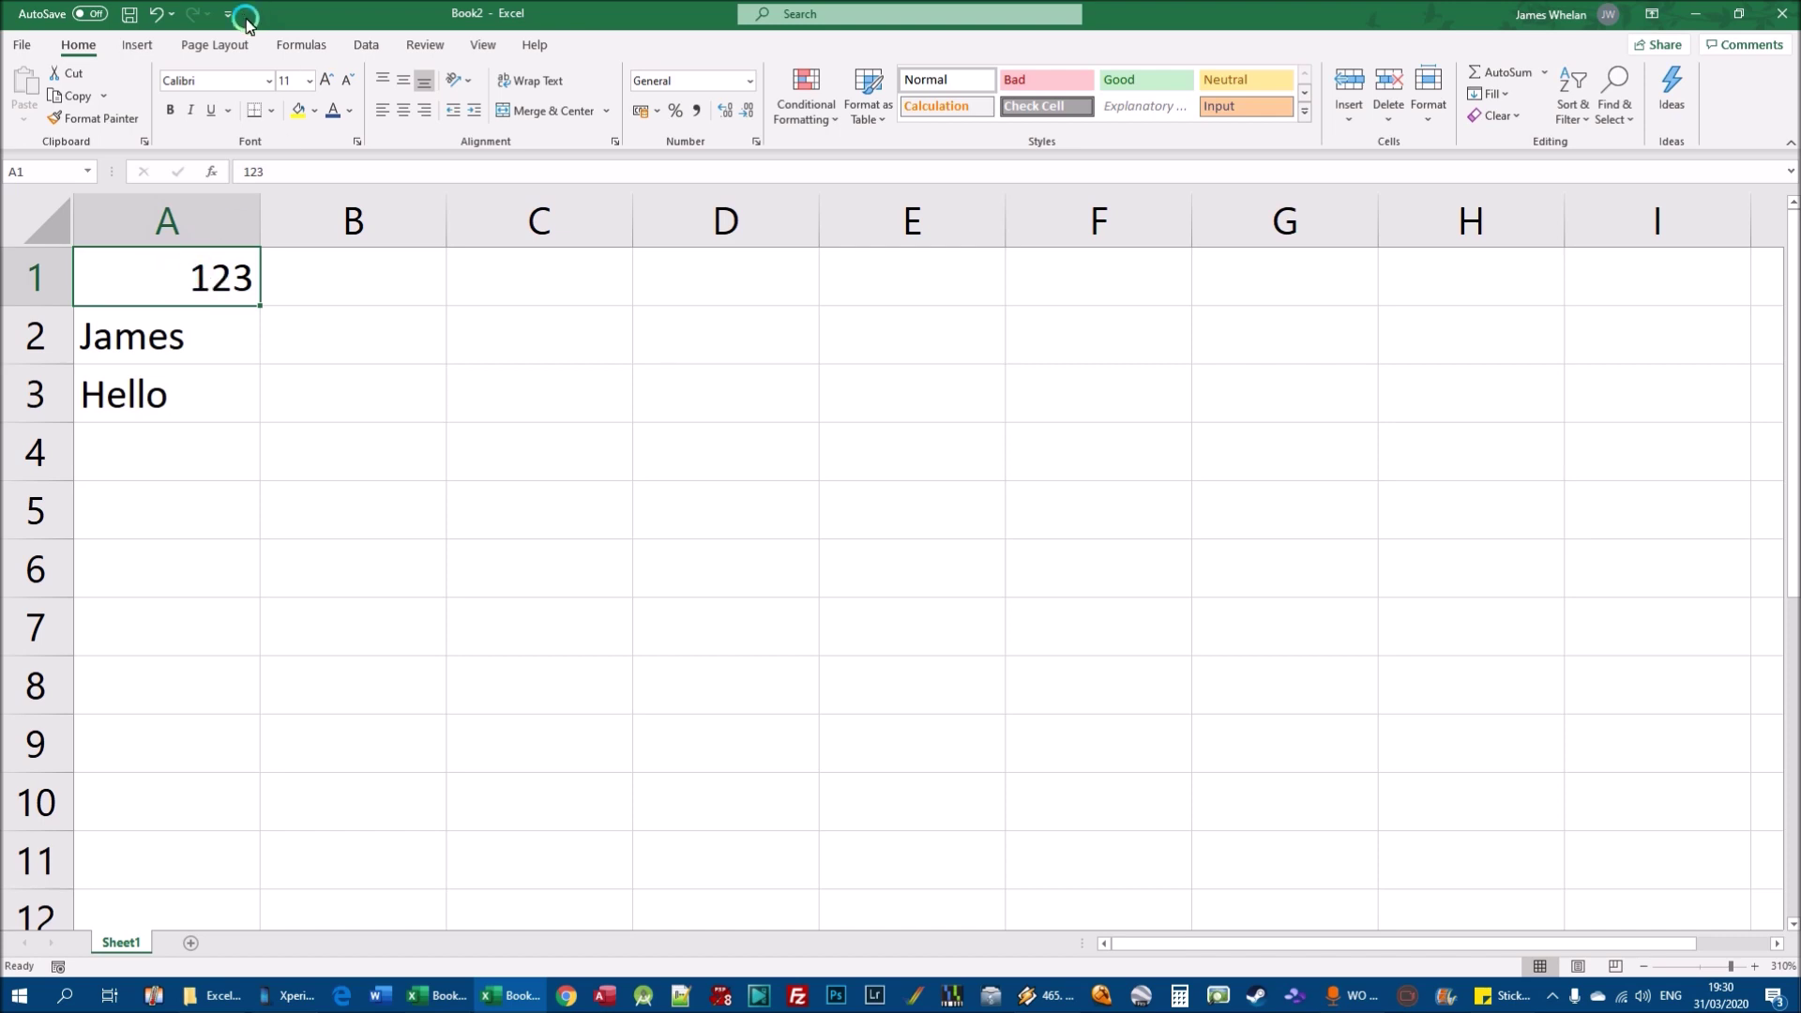
pyautogui.click(169, 111)
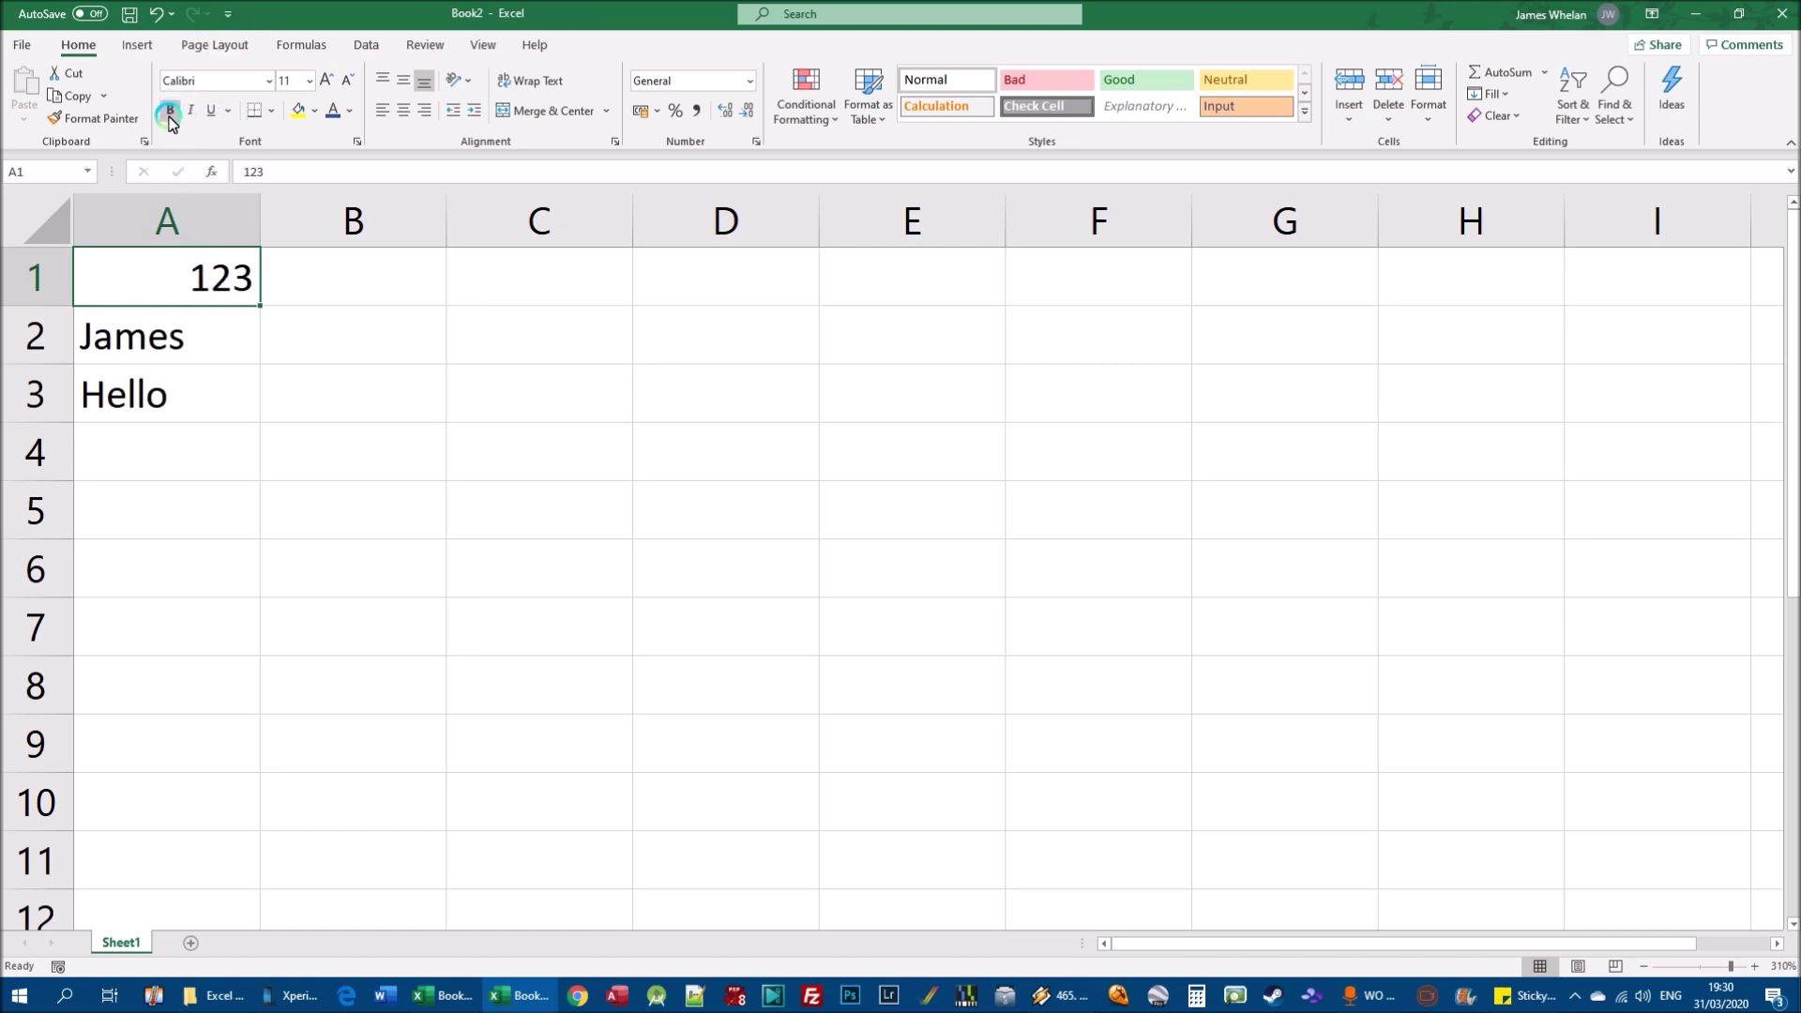
pyautogui.click(189, 112)
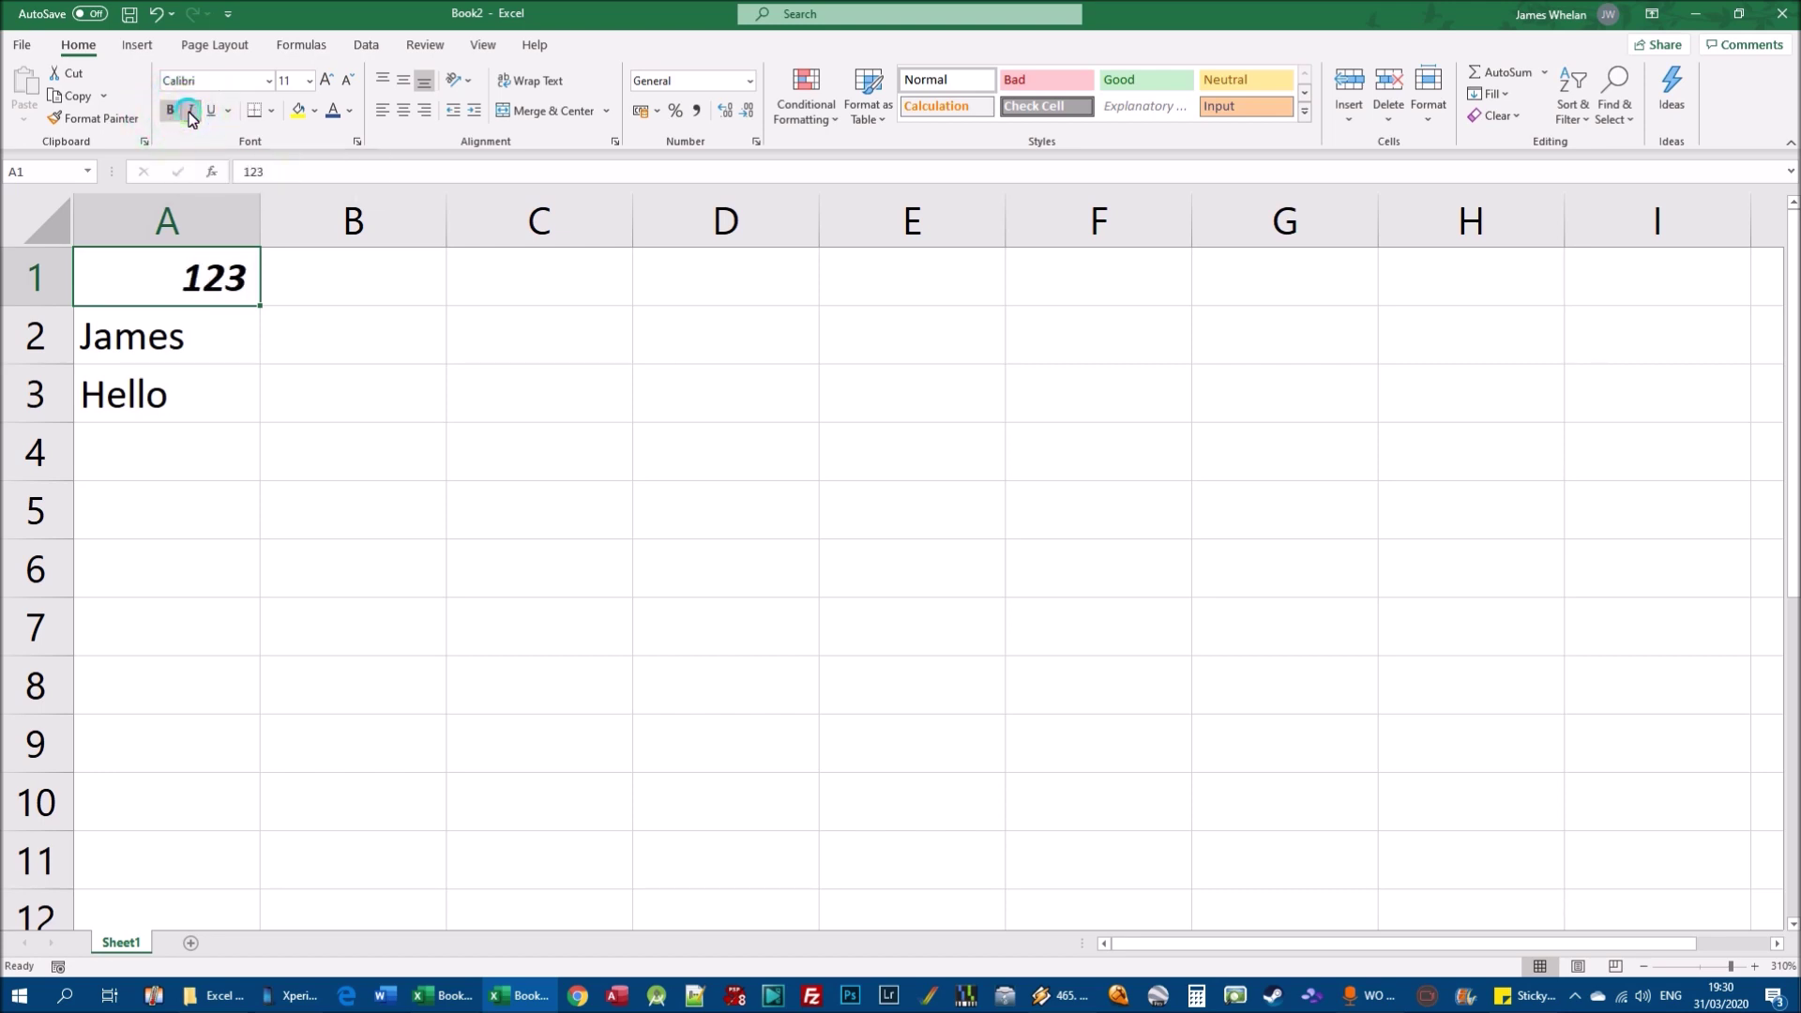
# Step: Change the font color of cell A1 to standard red and set its font size to 20
pyautogui.click(355, 111)
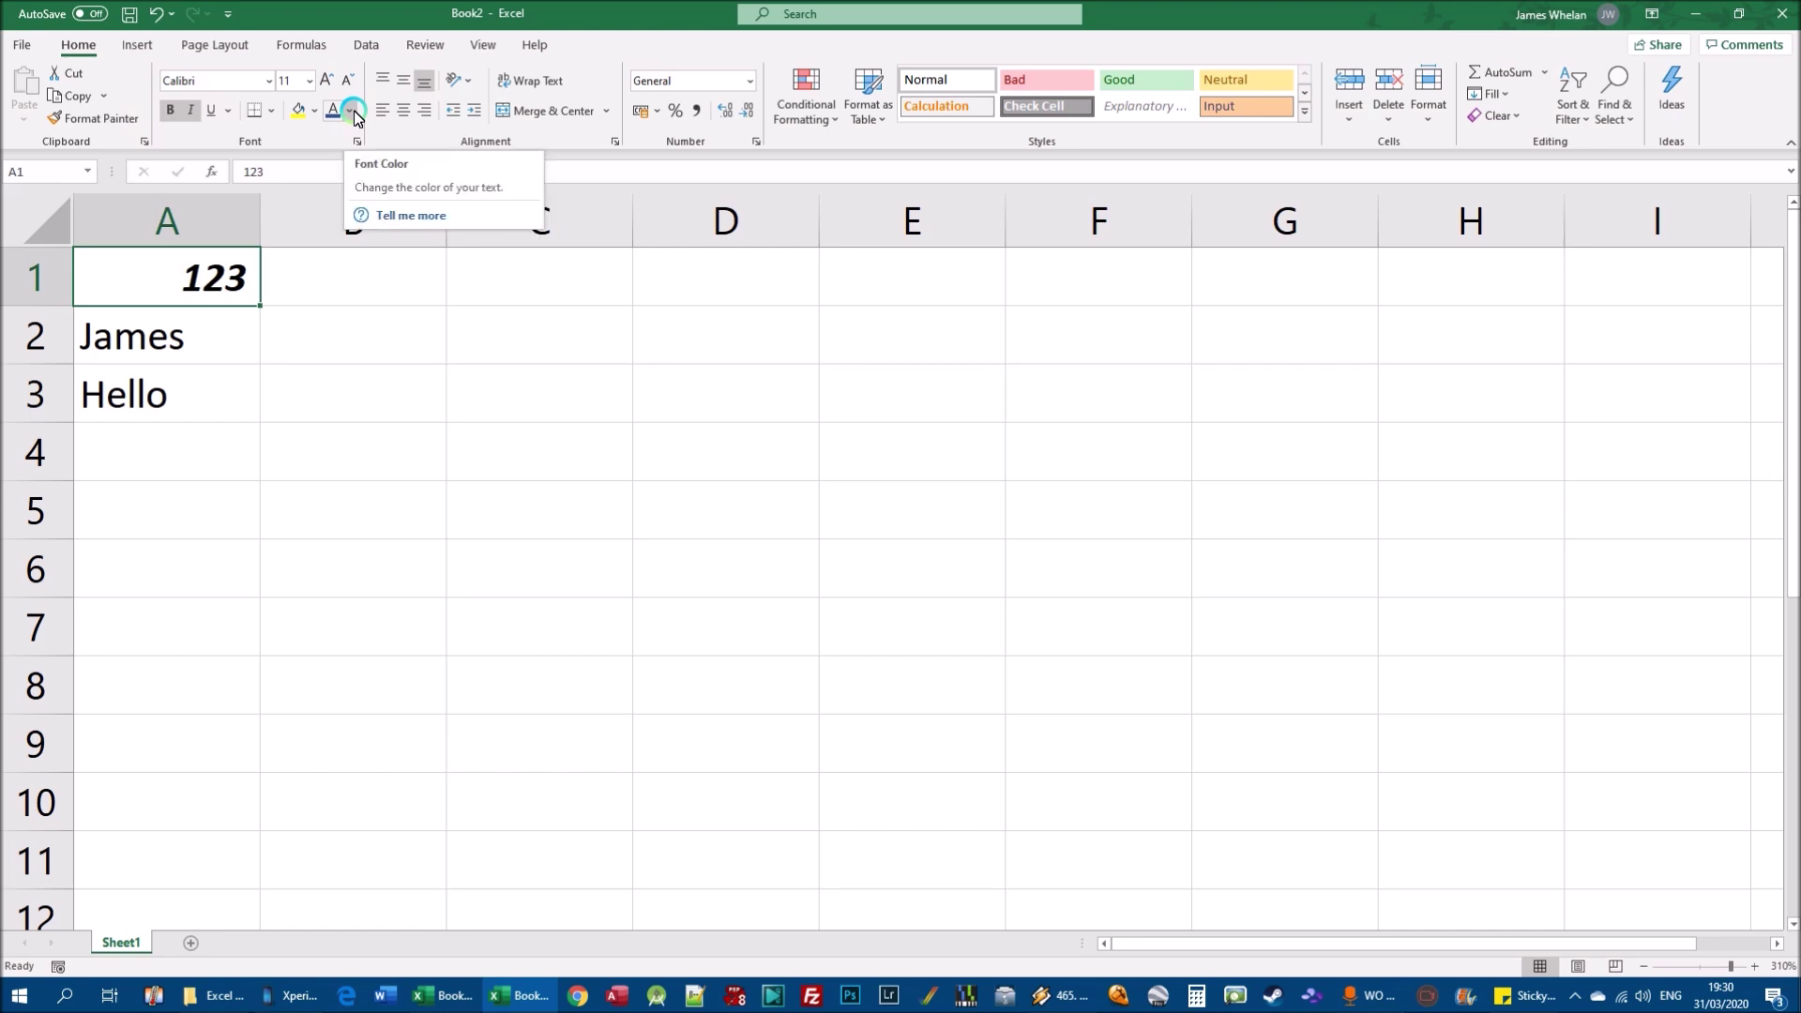
pyautogui.click(433, 215)
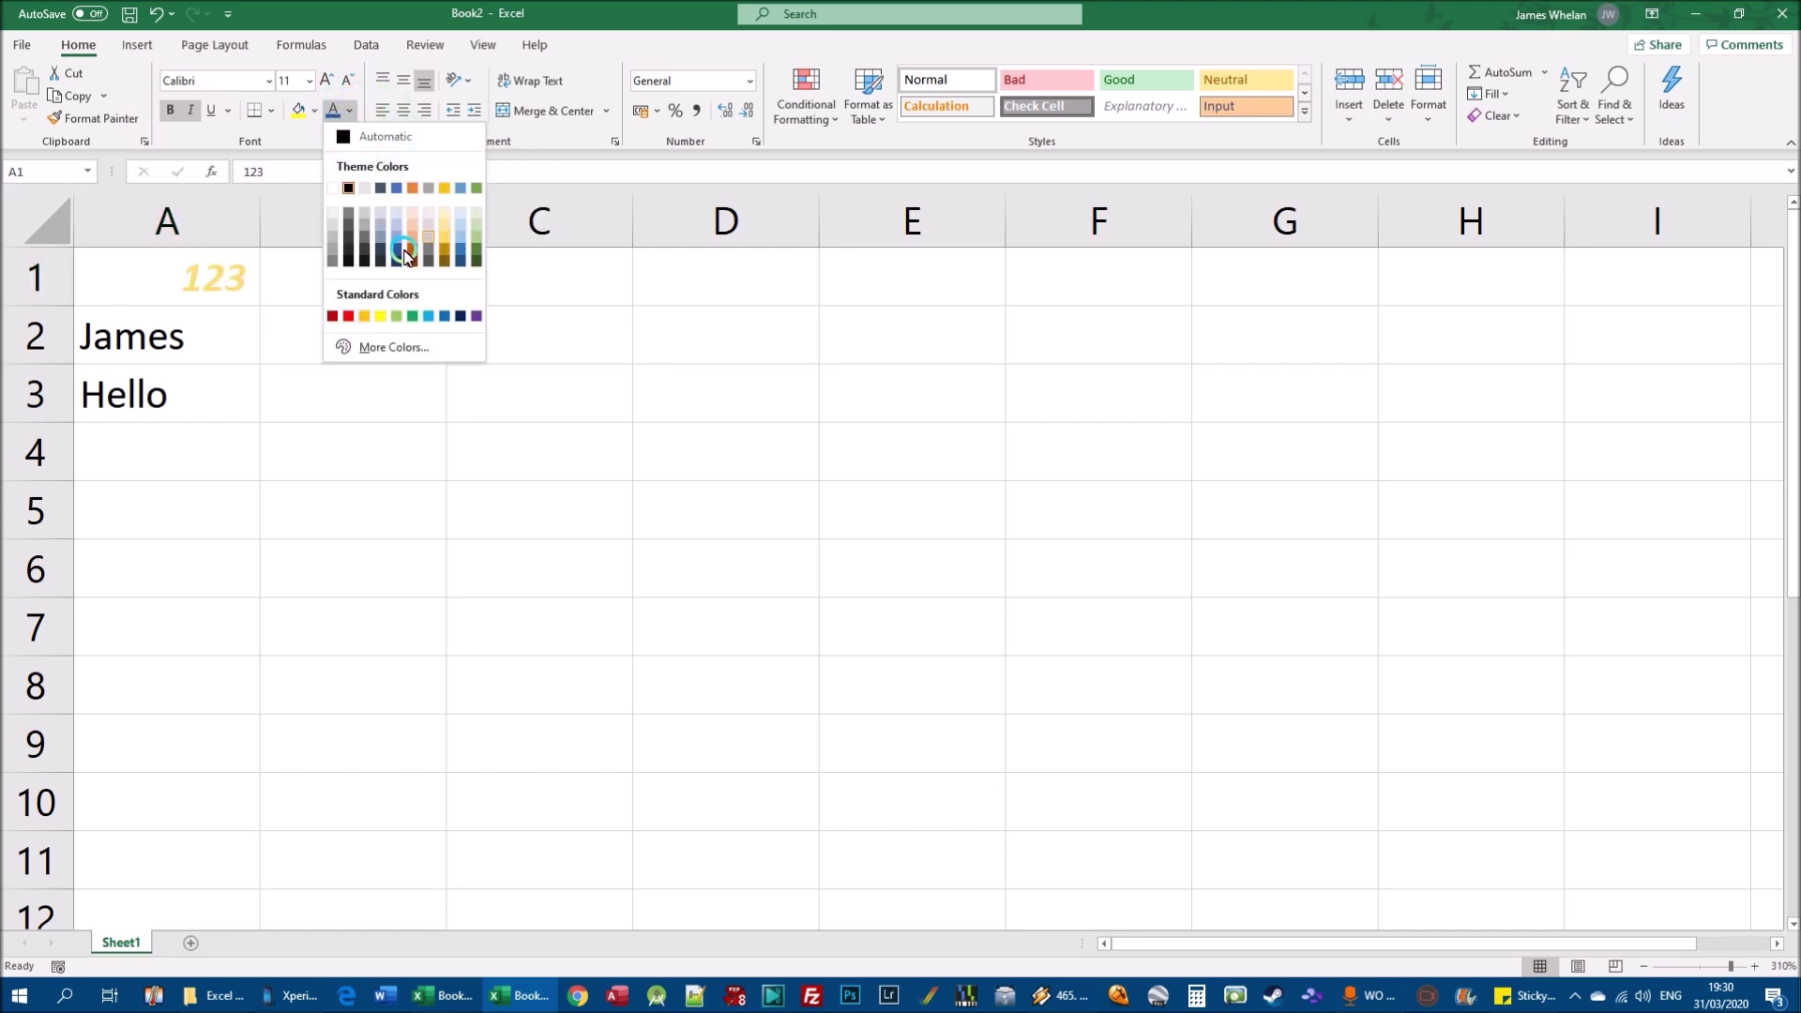
pyautogui.click(349, 317)
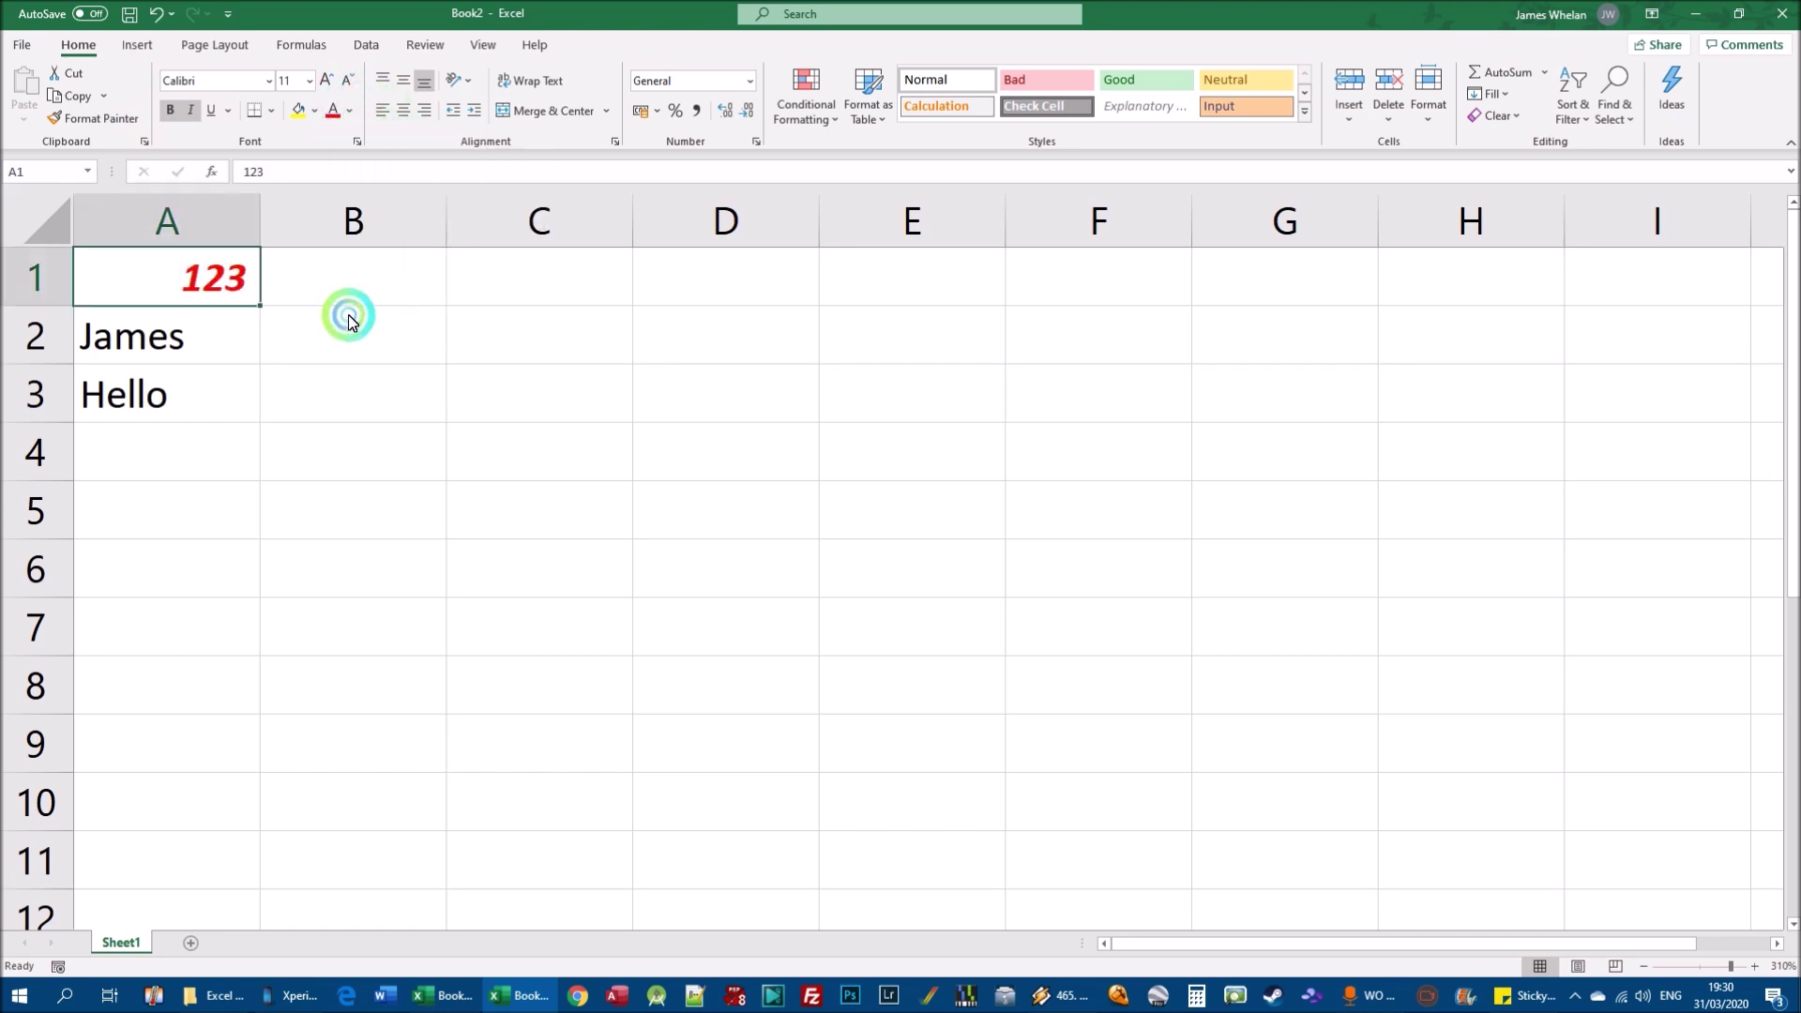
pyautogui.click(310, 83)
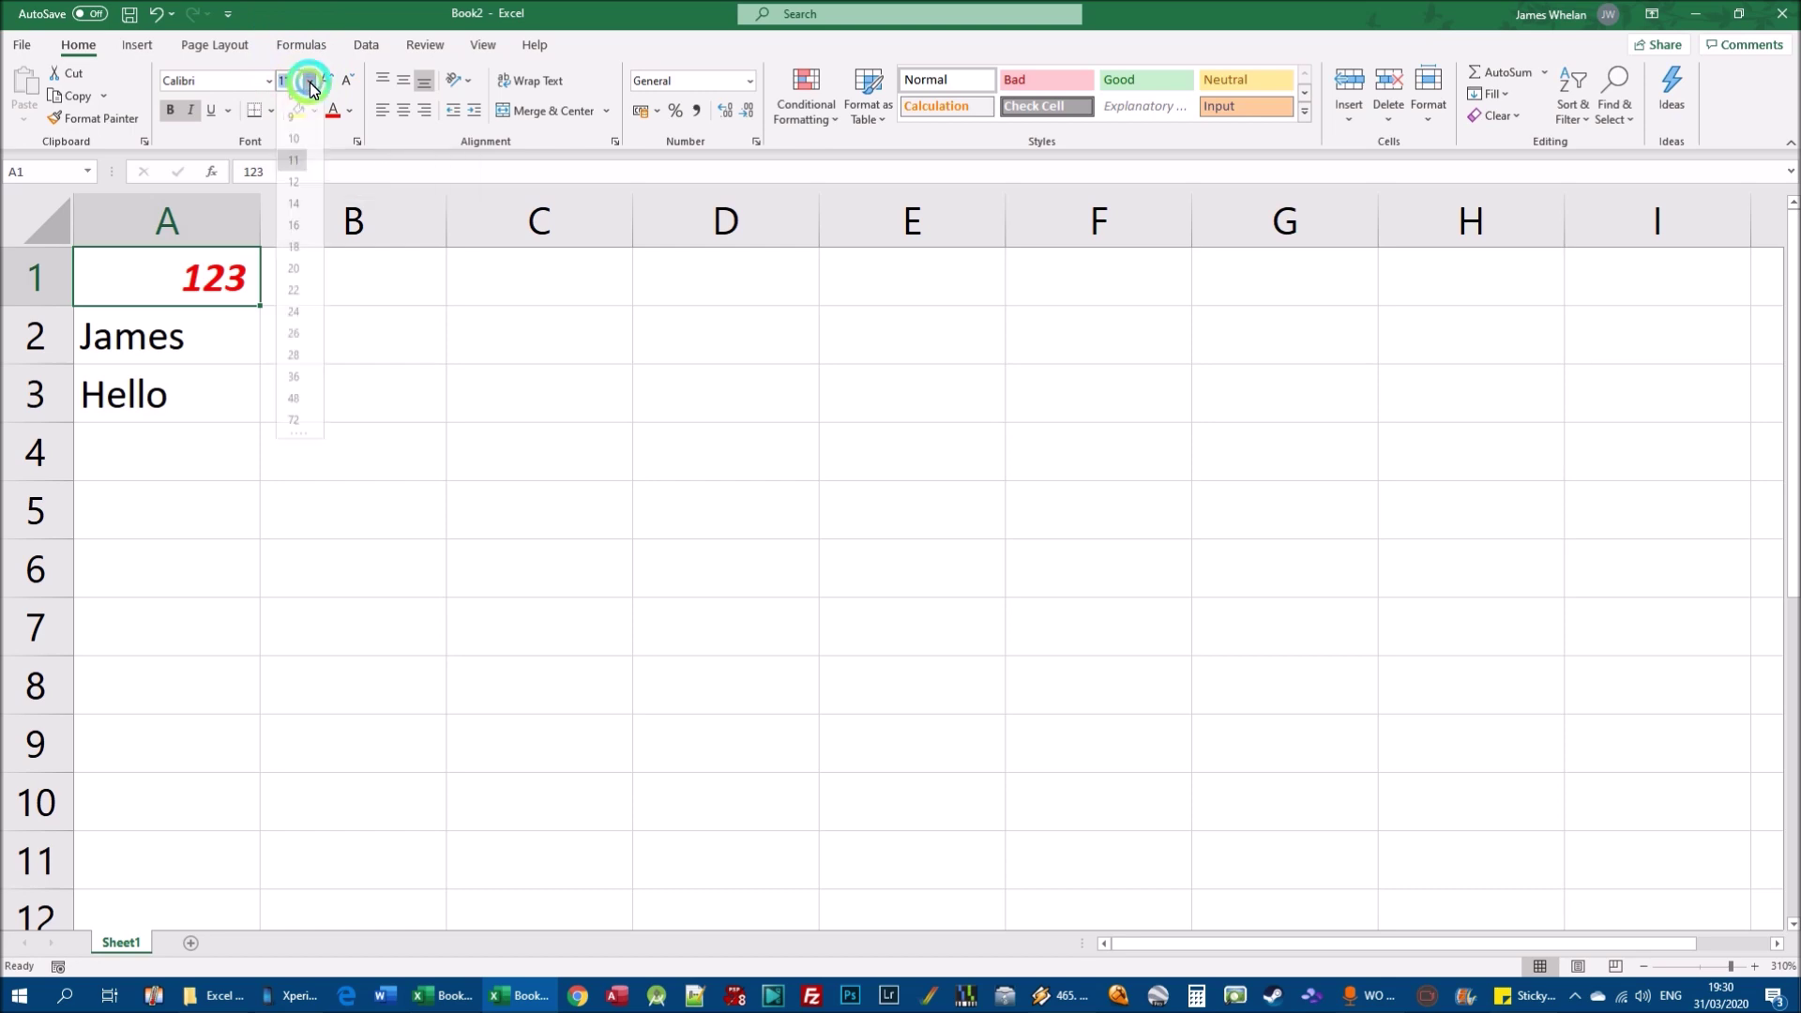
pyautogui.click(293, 275)
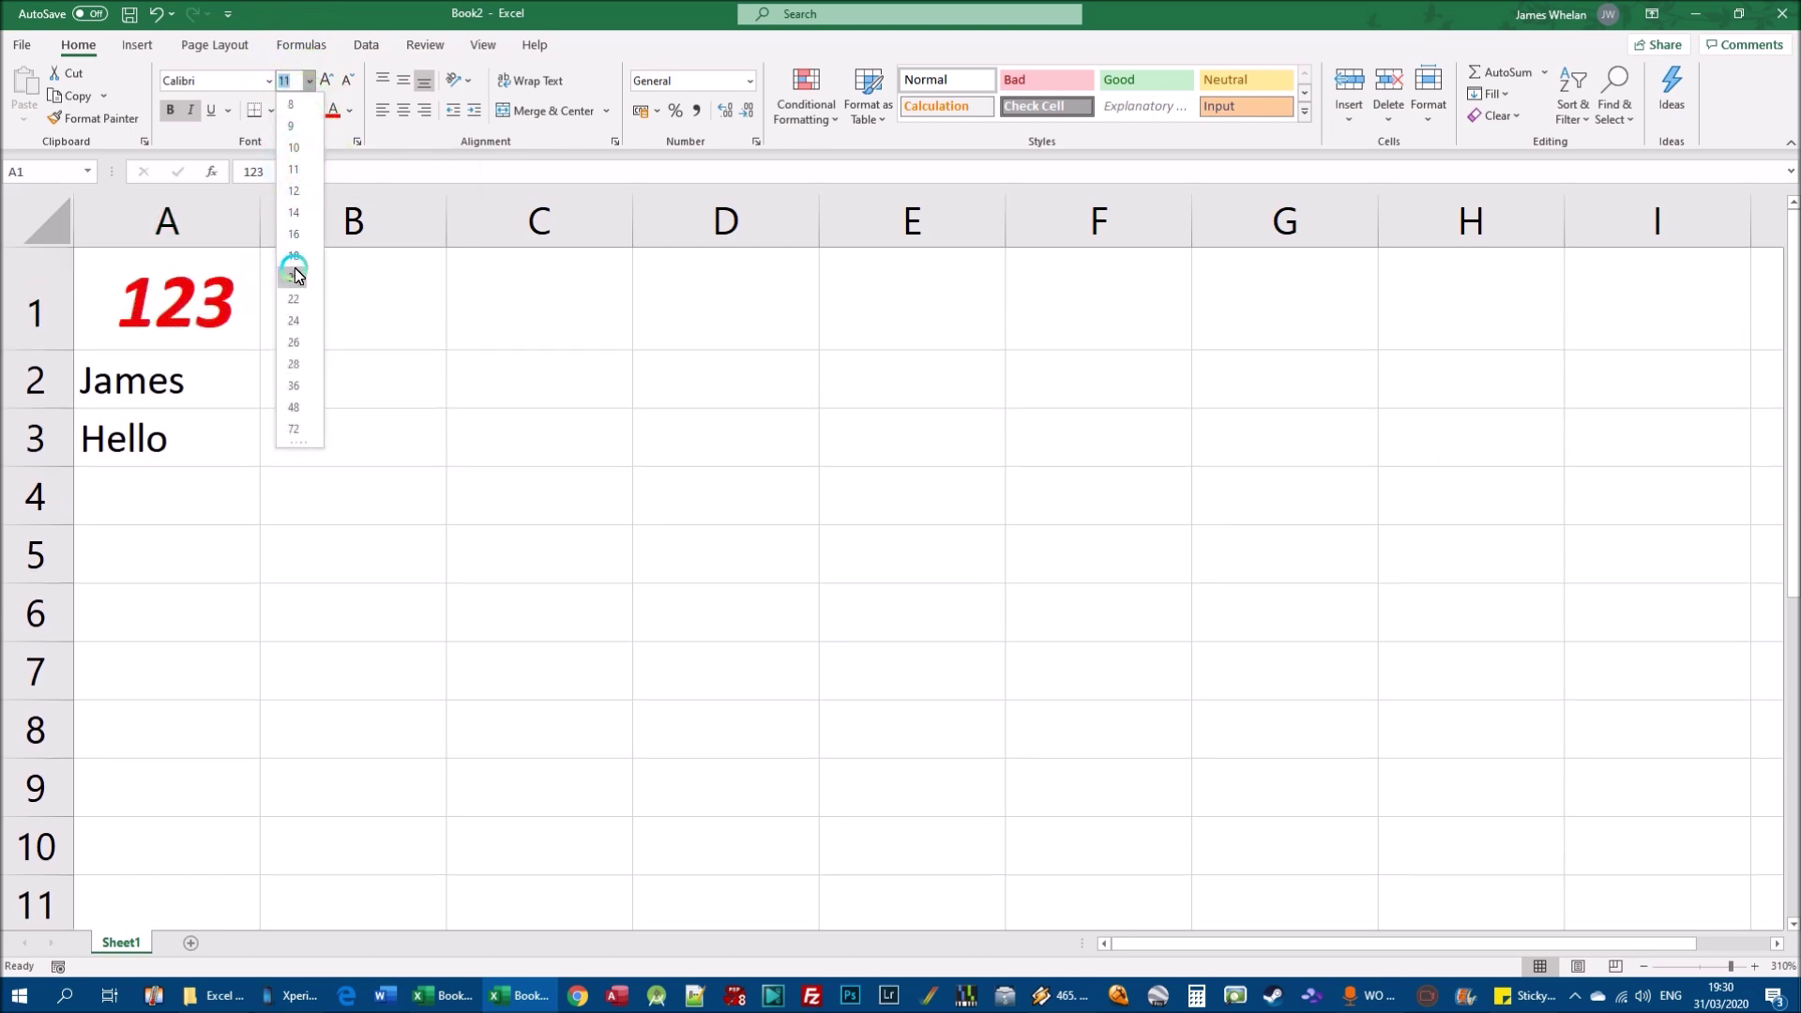
pyautogui.click(293, 275)
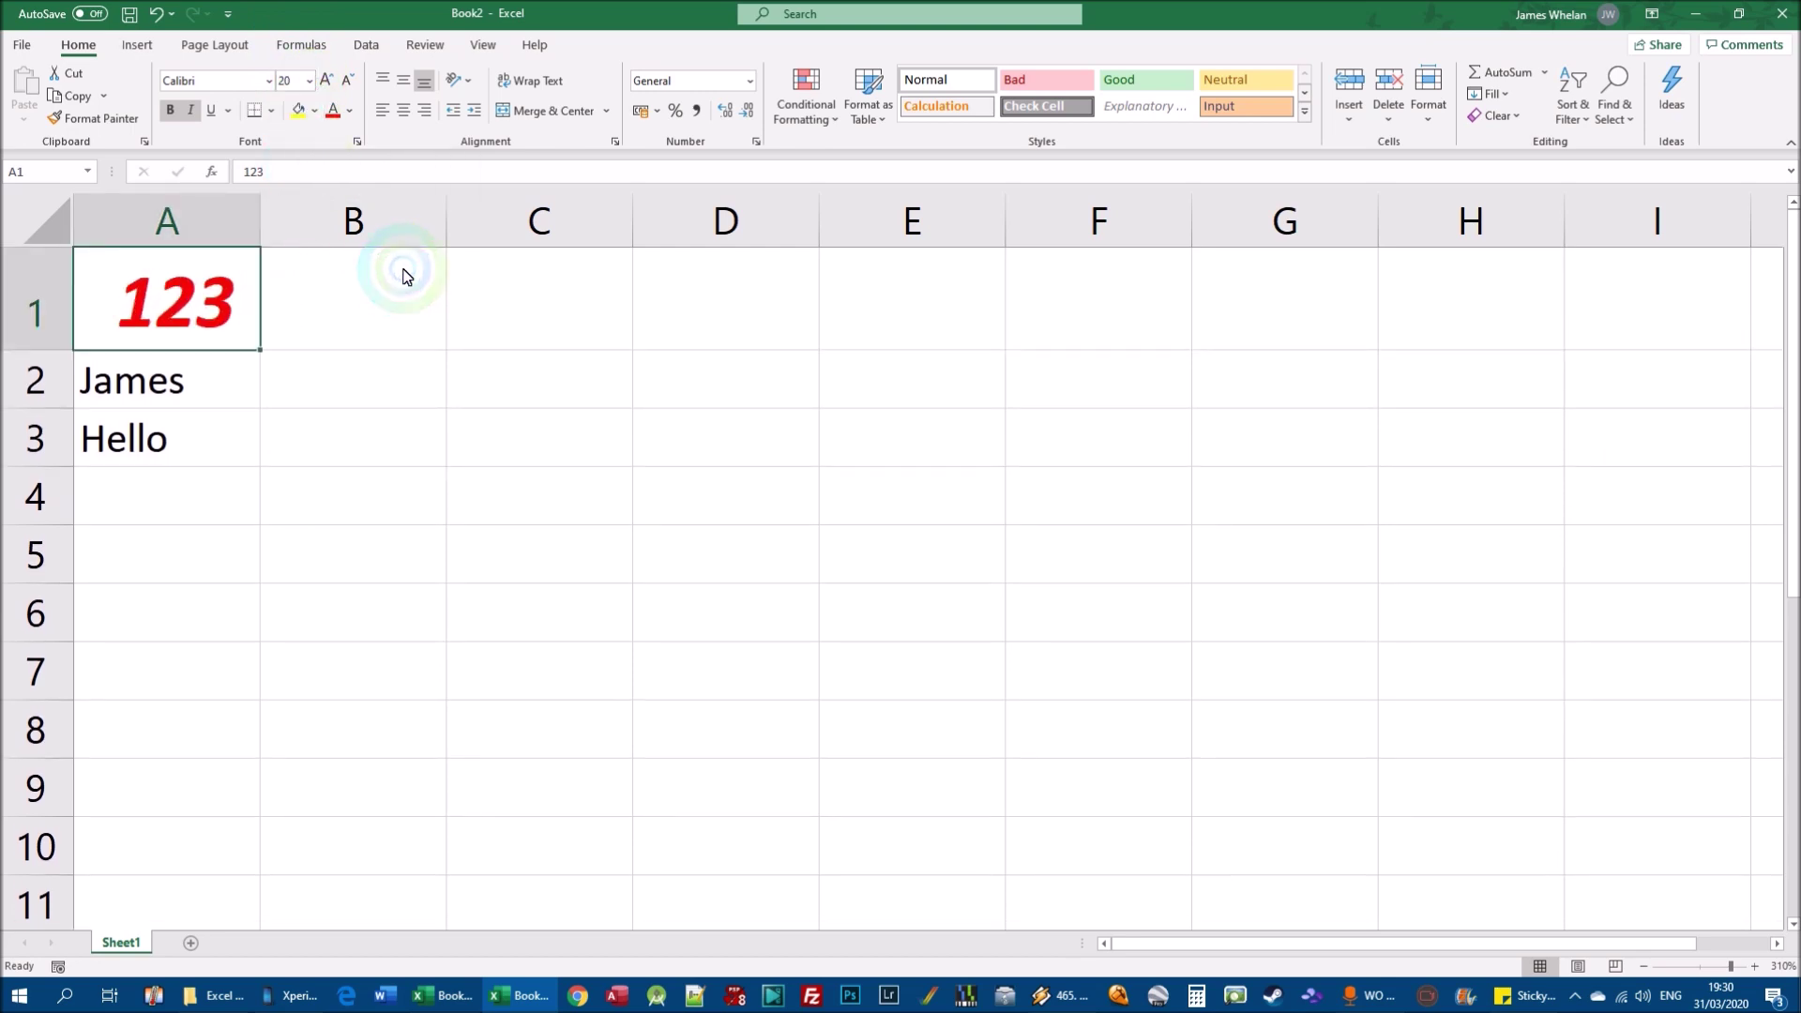
# Step: Change the font of cell A1 to Matura MT Script Capitals
pyautogui.click(269, 83)
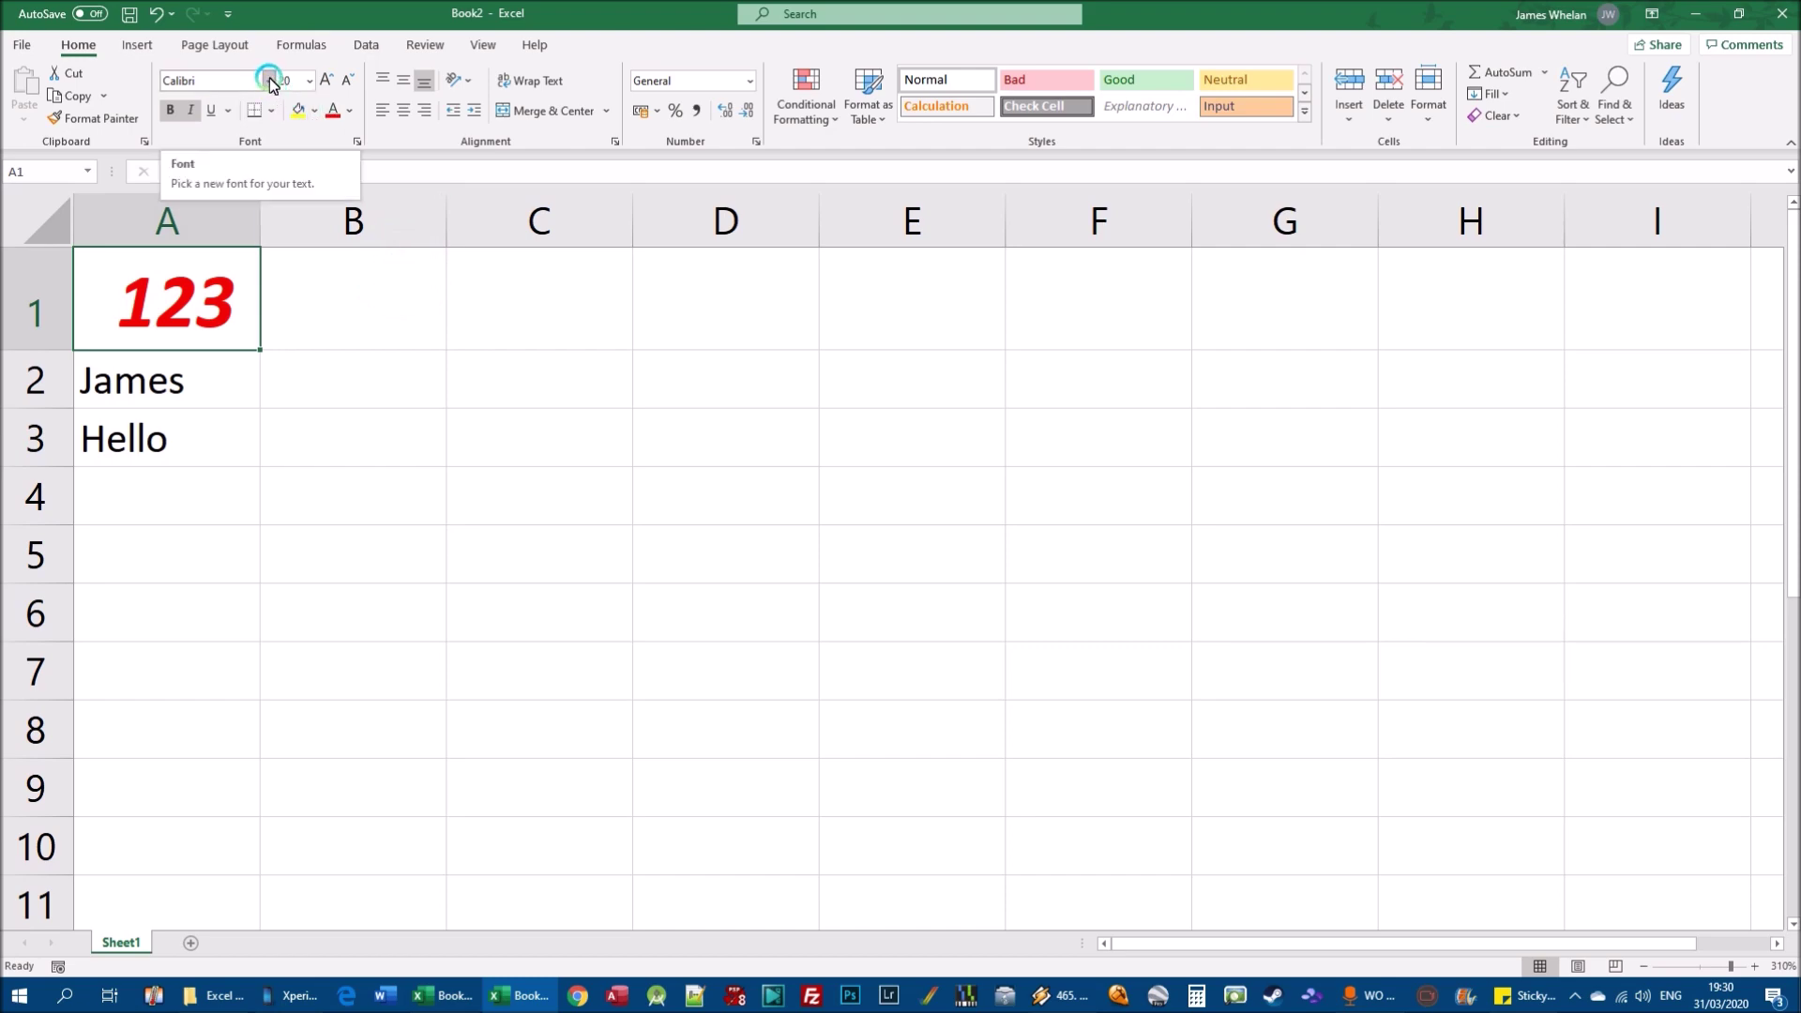
pyautogui.click(270, 83)
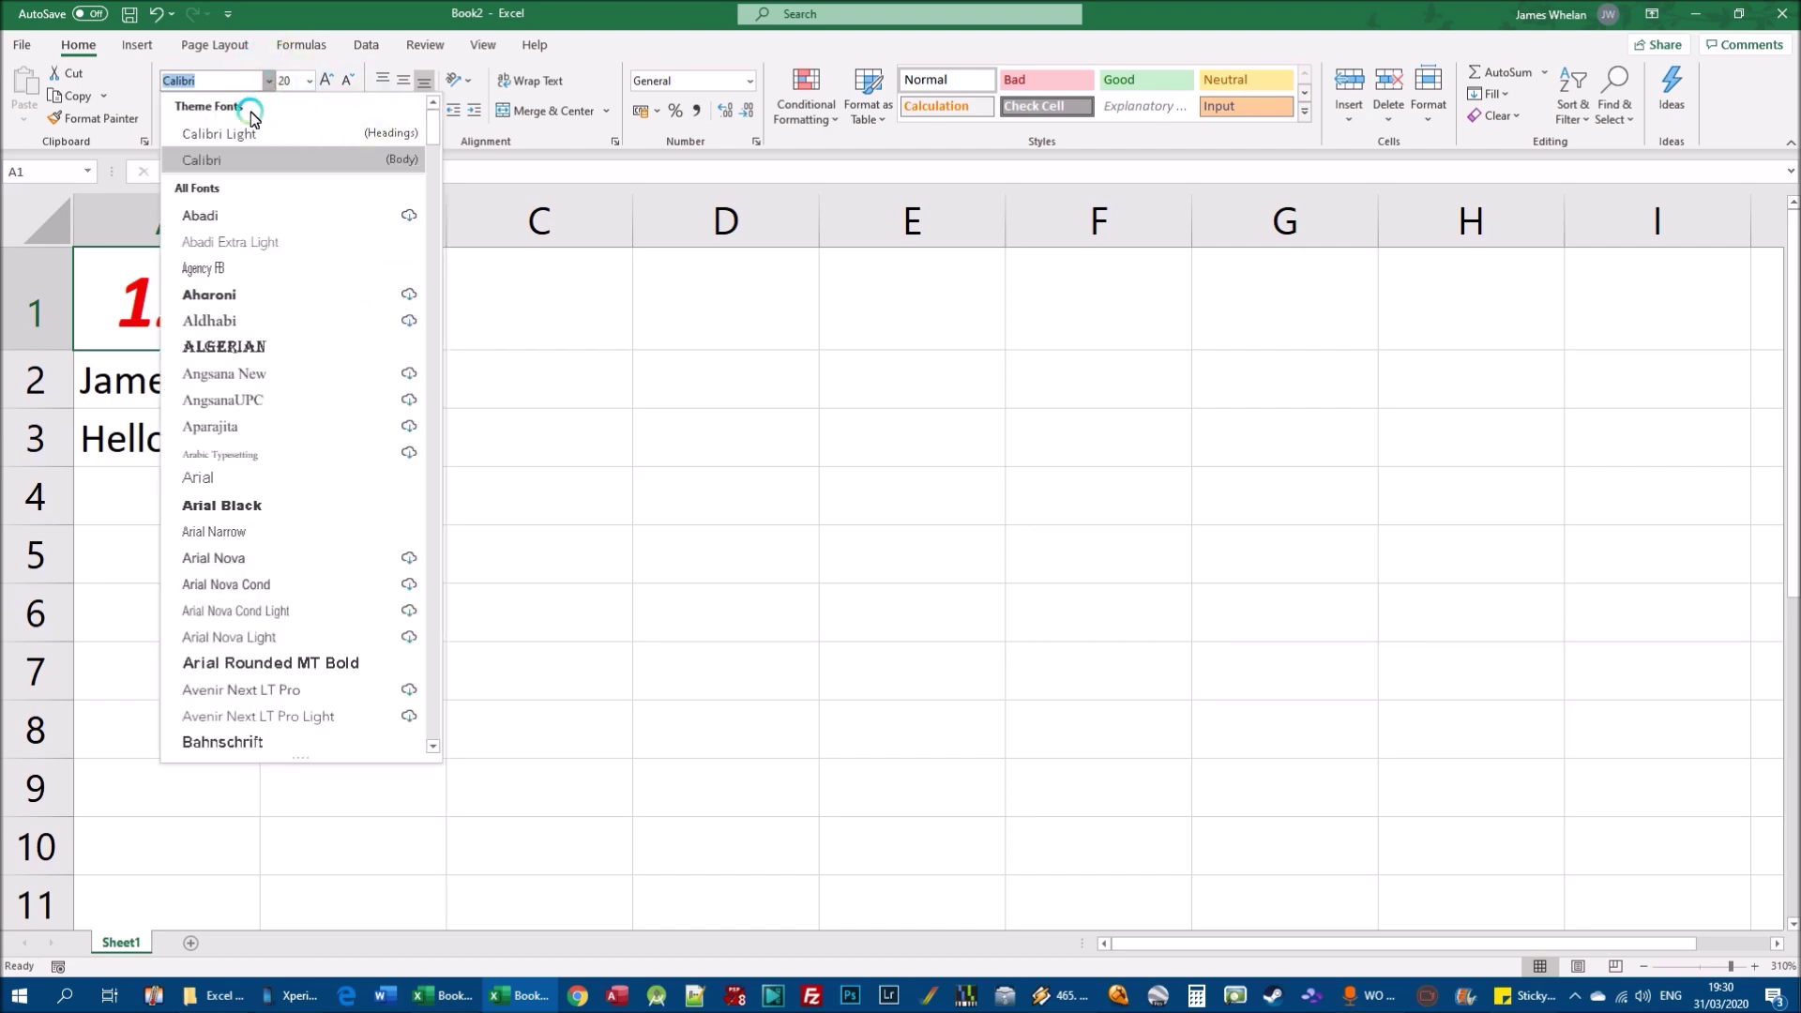
pyautogui.moveTo(434, 132); pyautogui.dragTo(436, 437)
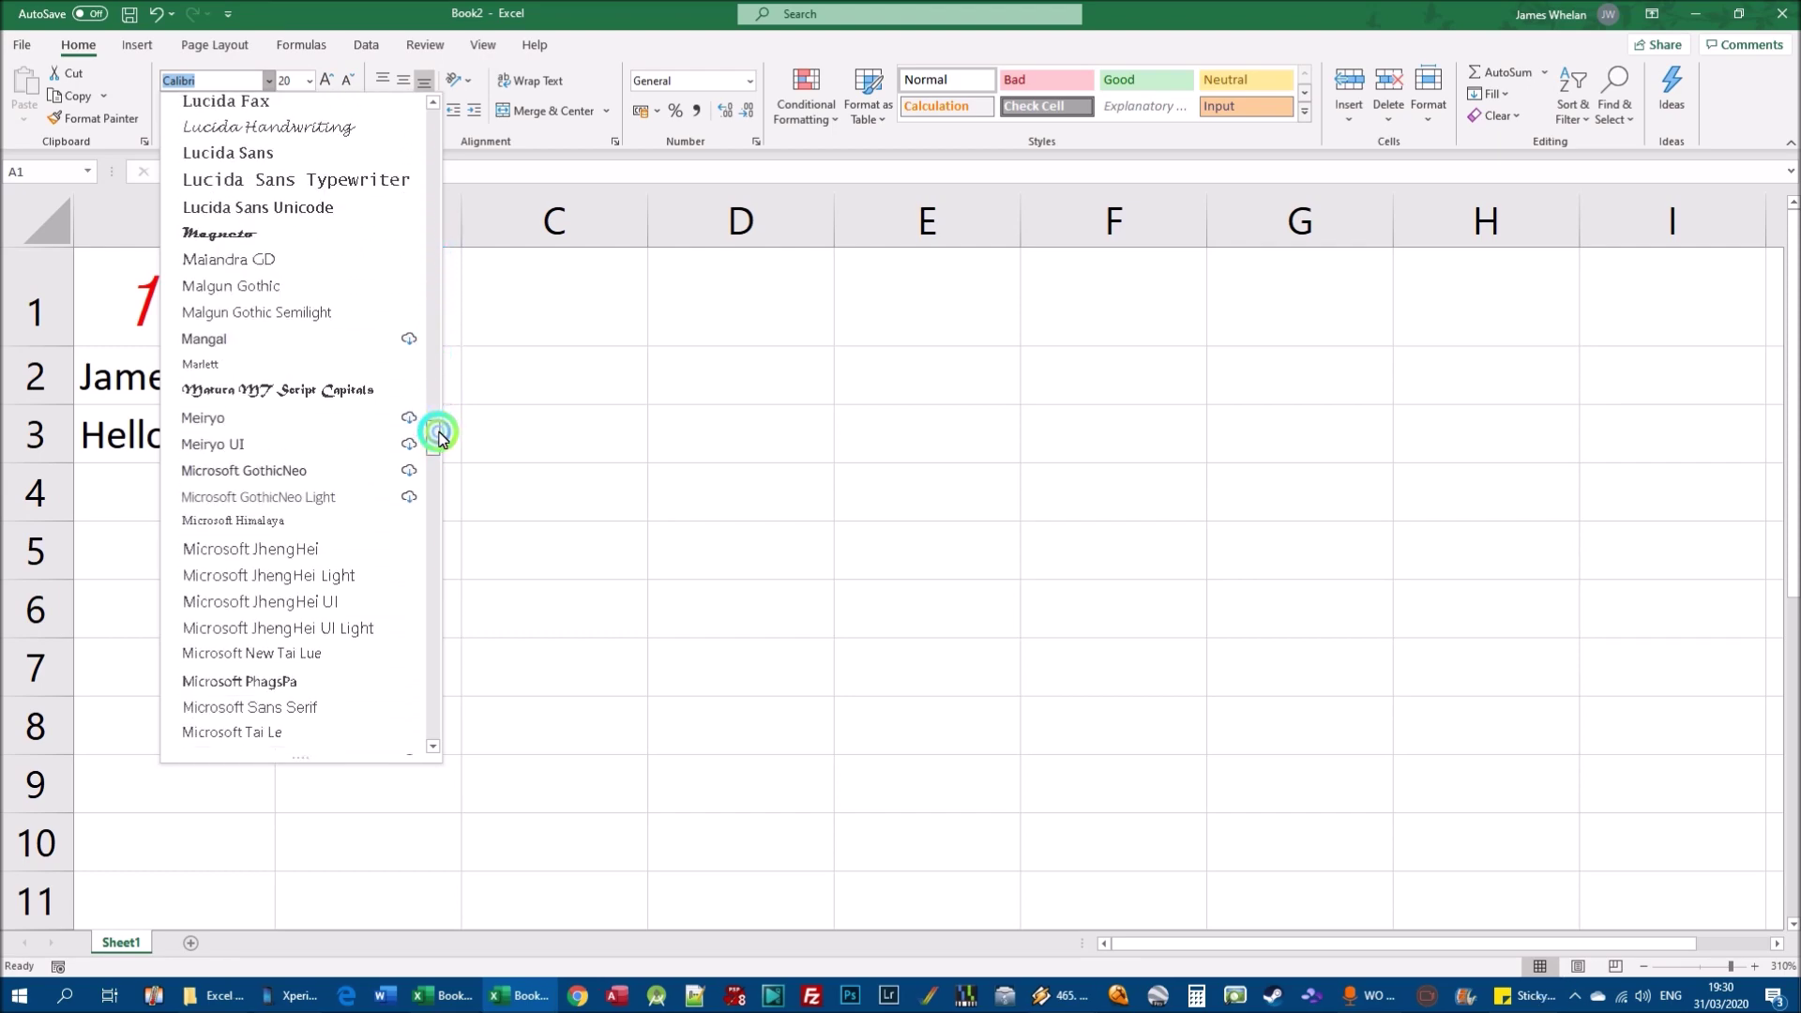
pyautogui.click(257, 391)
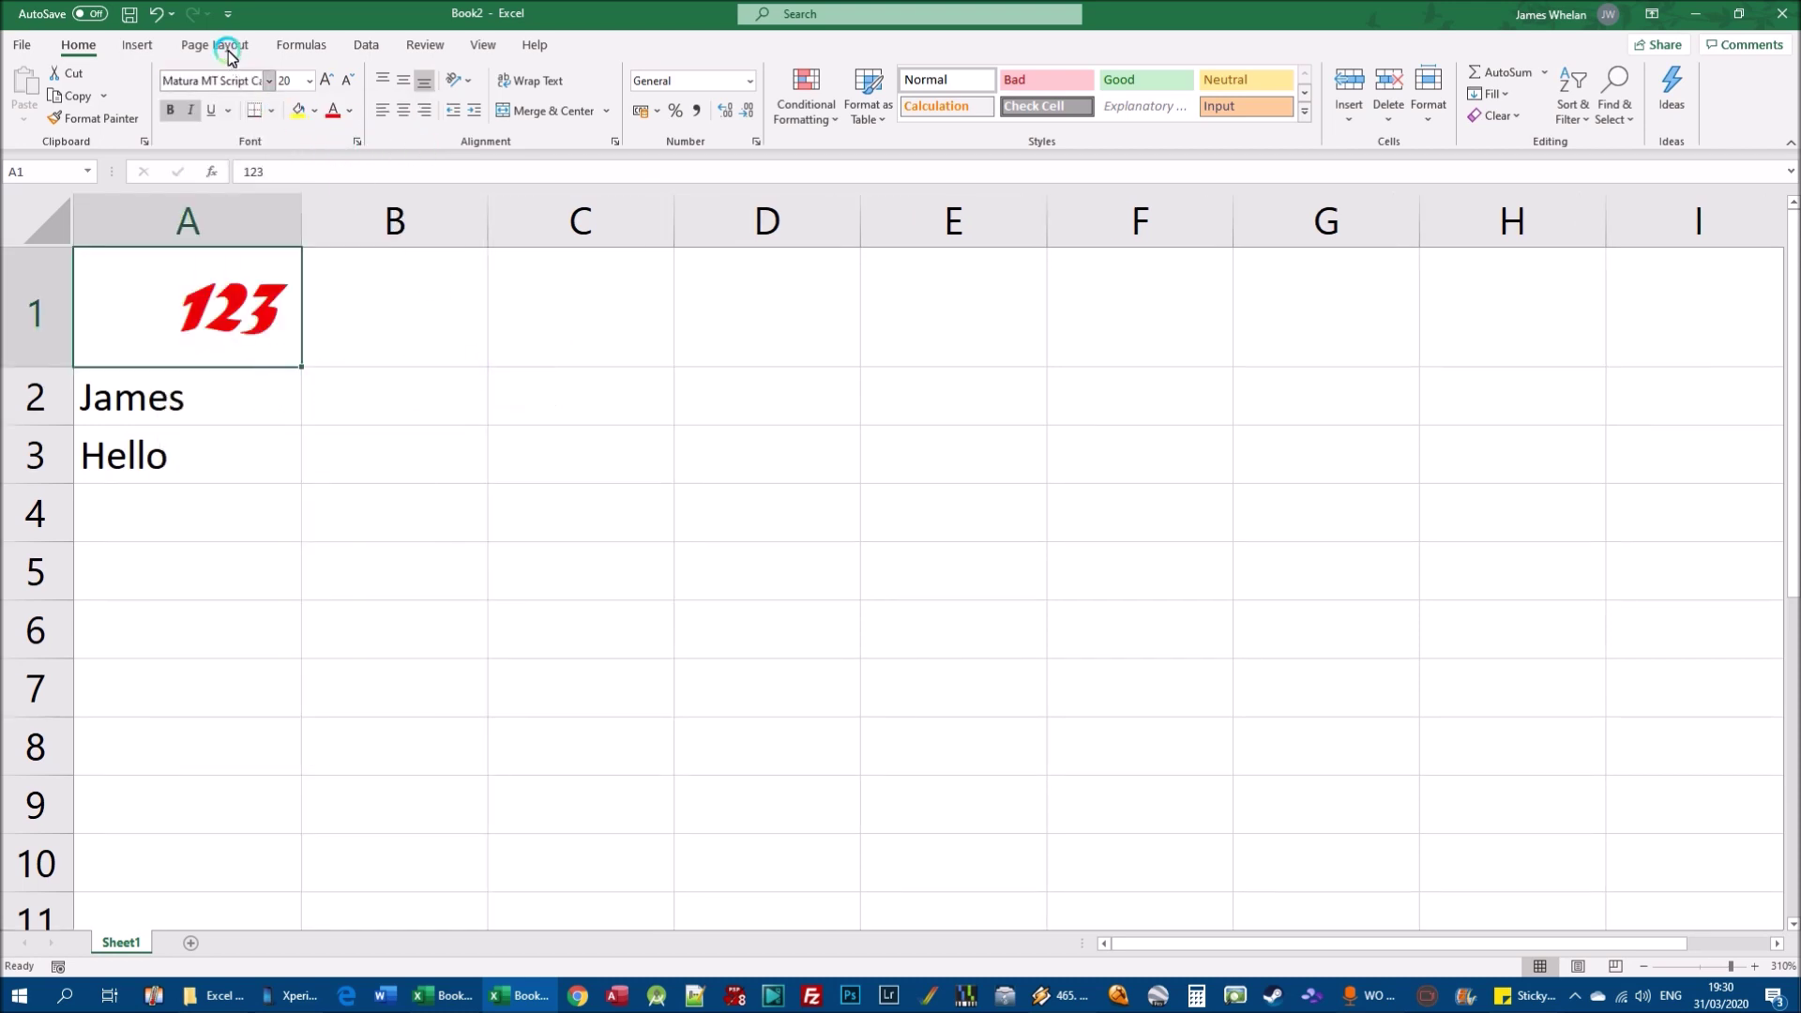
pyautogui.click(268, 82)
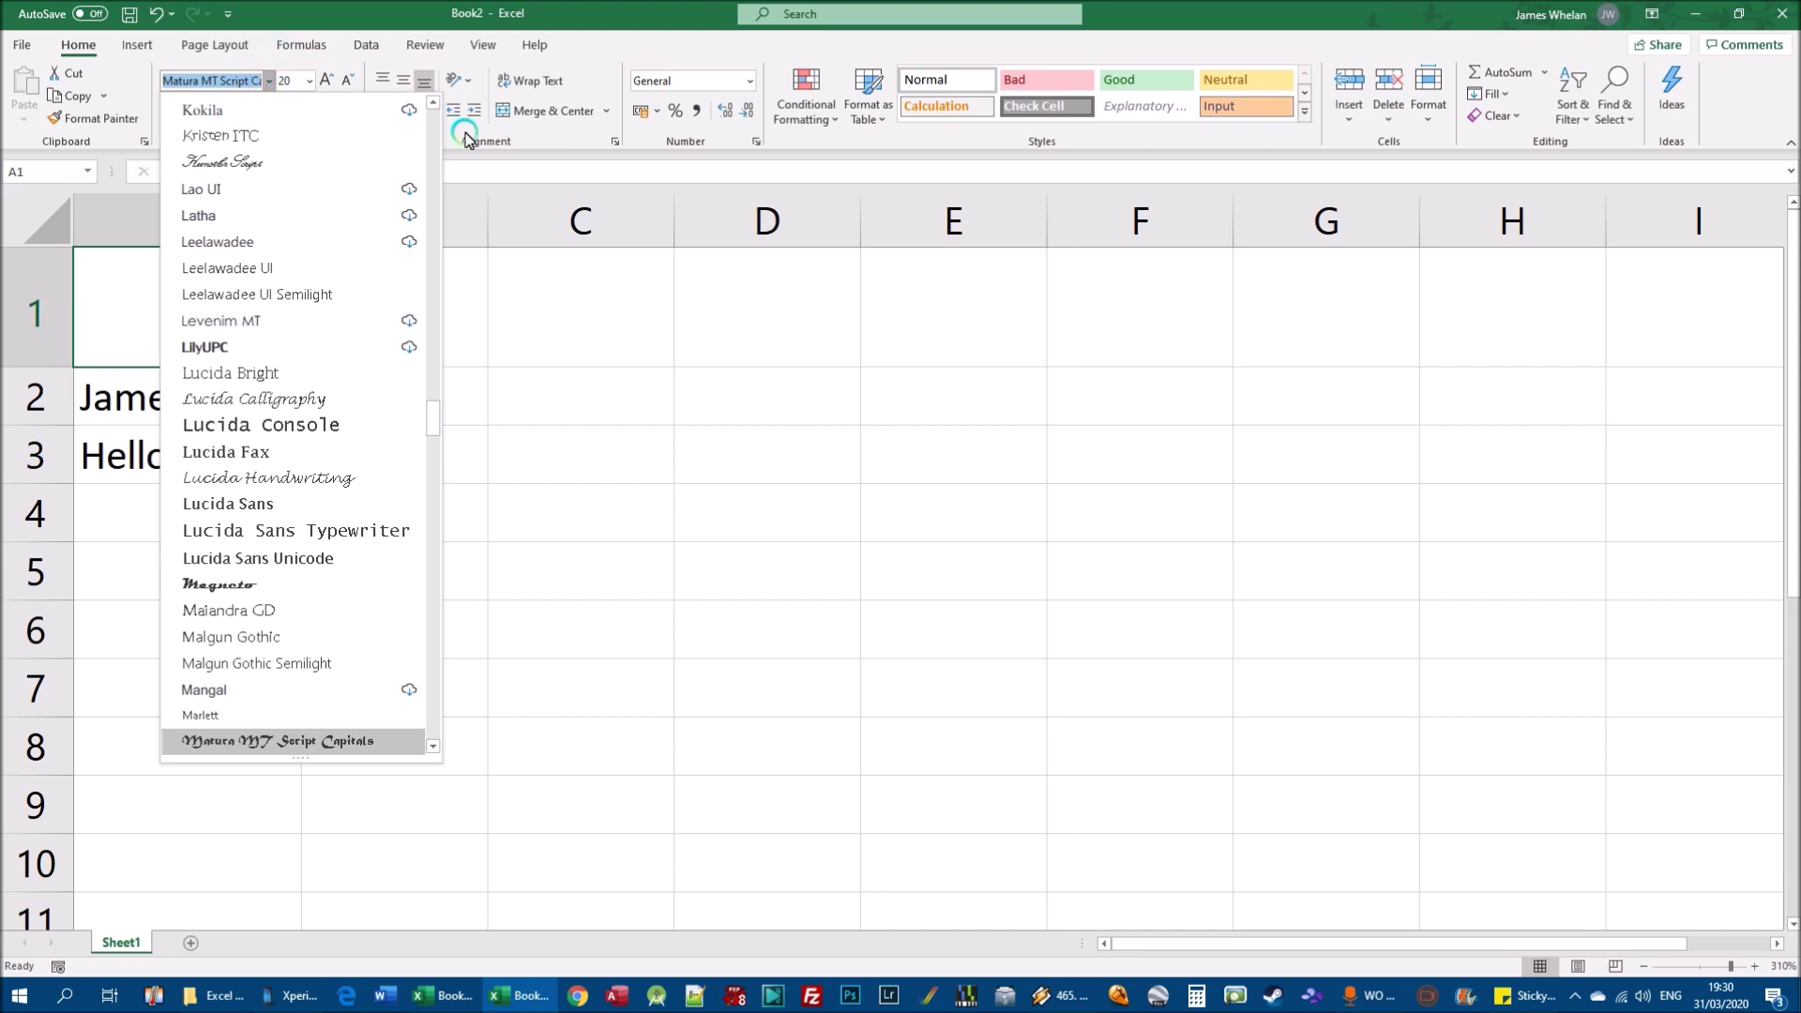
pyautogui.click(786, 366)
pyautogui.click(267, 305)
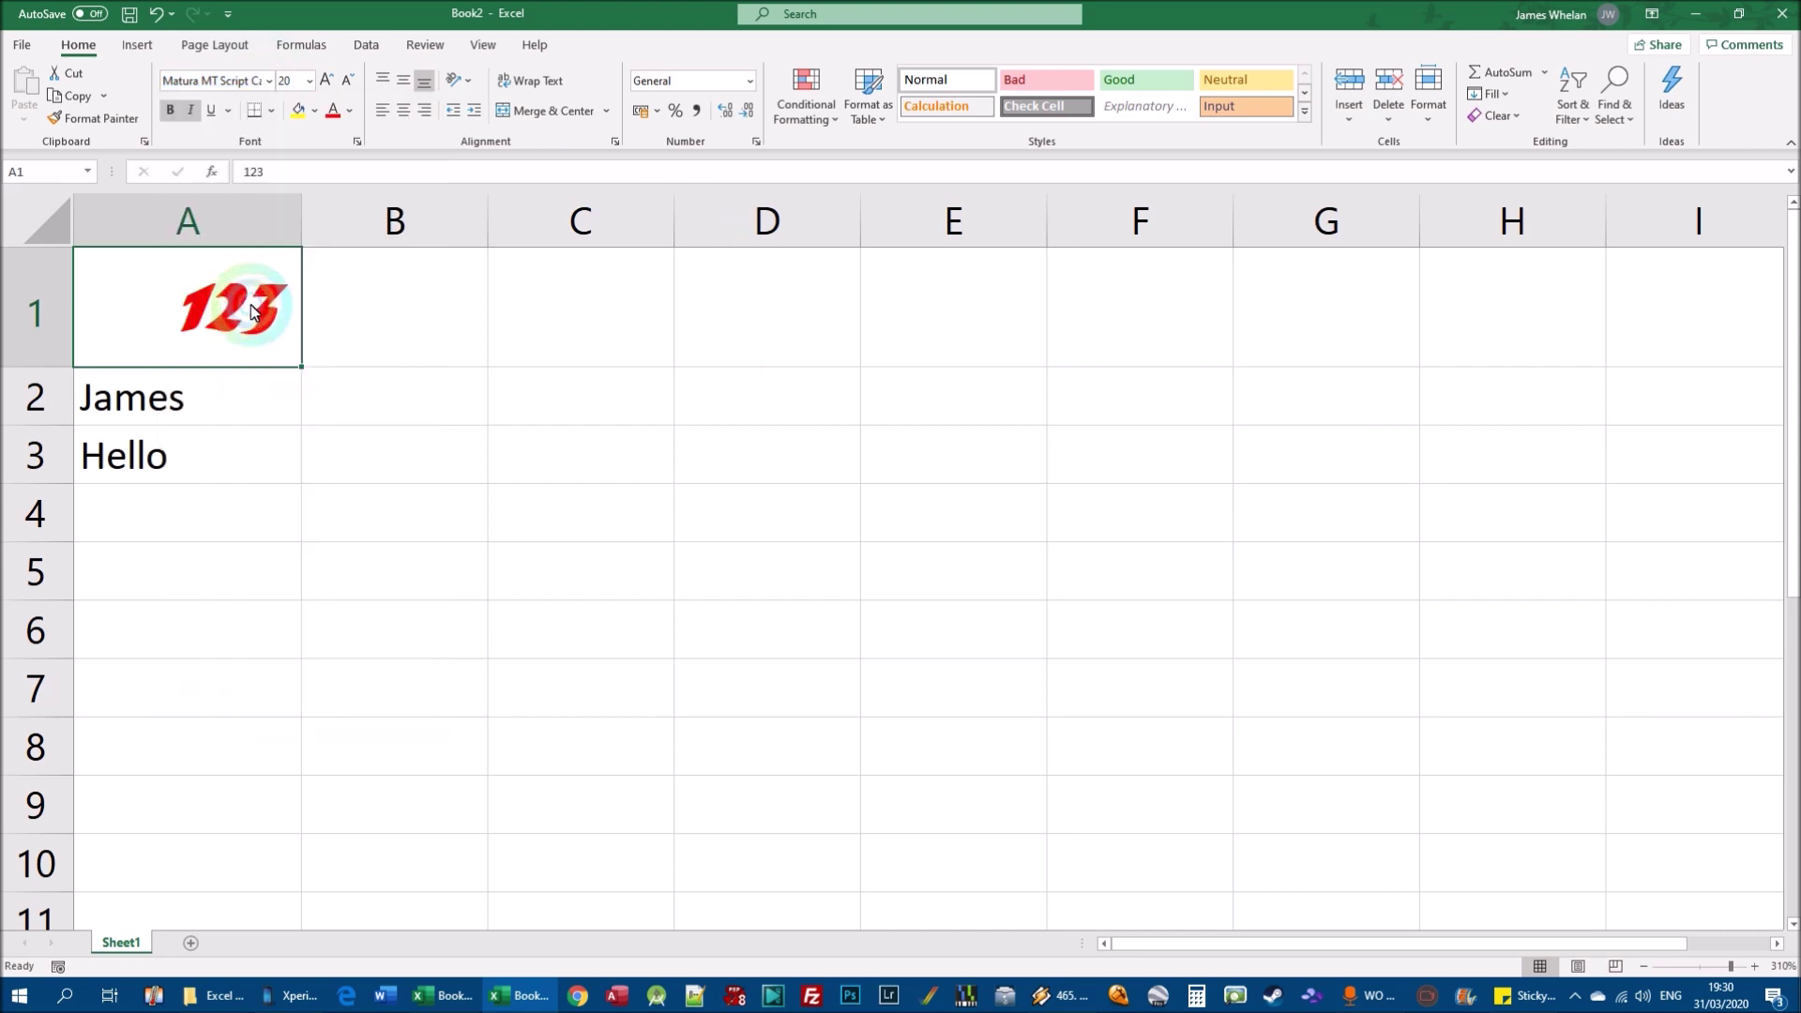
# Step: Copy the formatting of cell A1 onto the word Hello in cell A3 with Format Painter
pyautogui.click(273, 296)
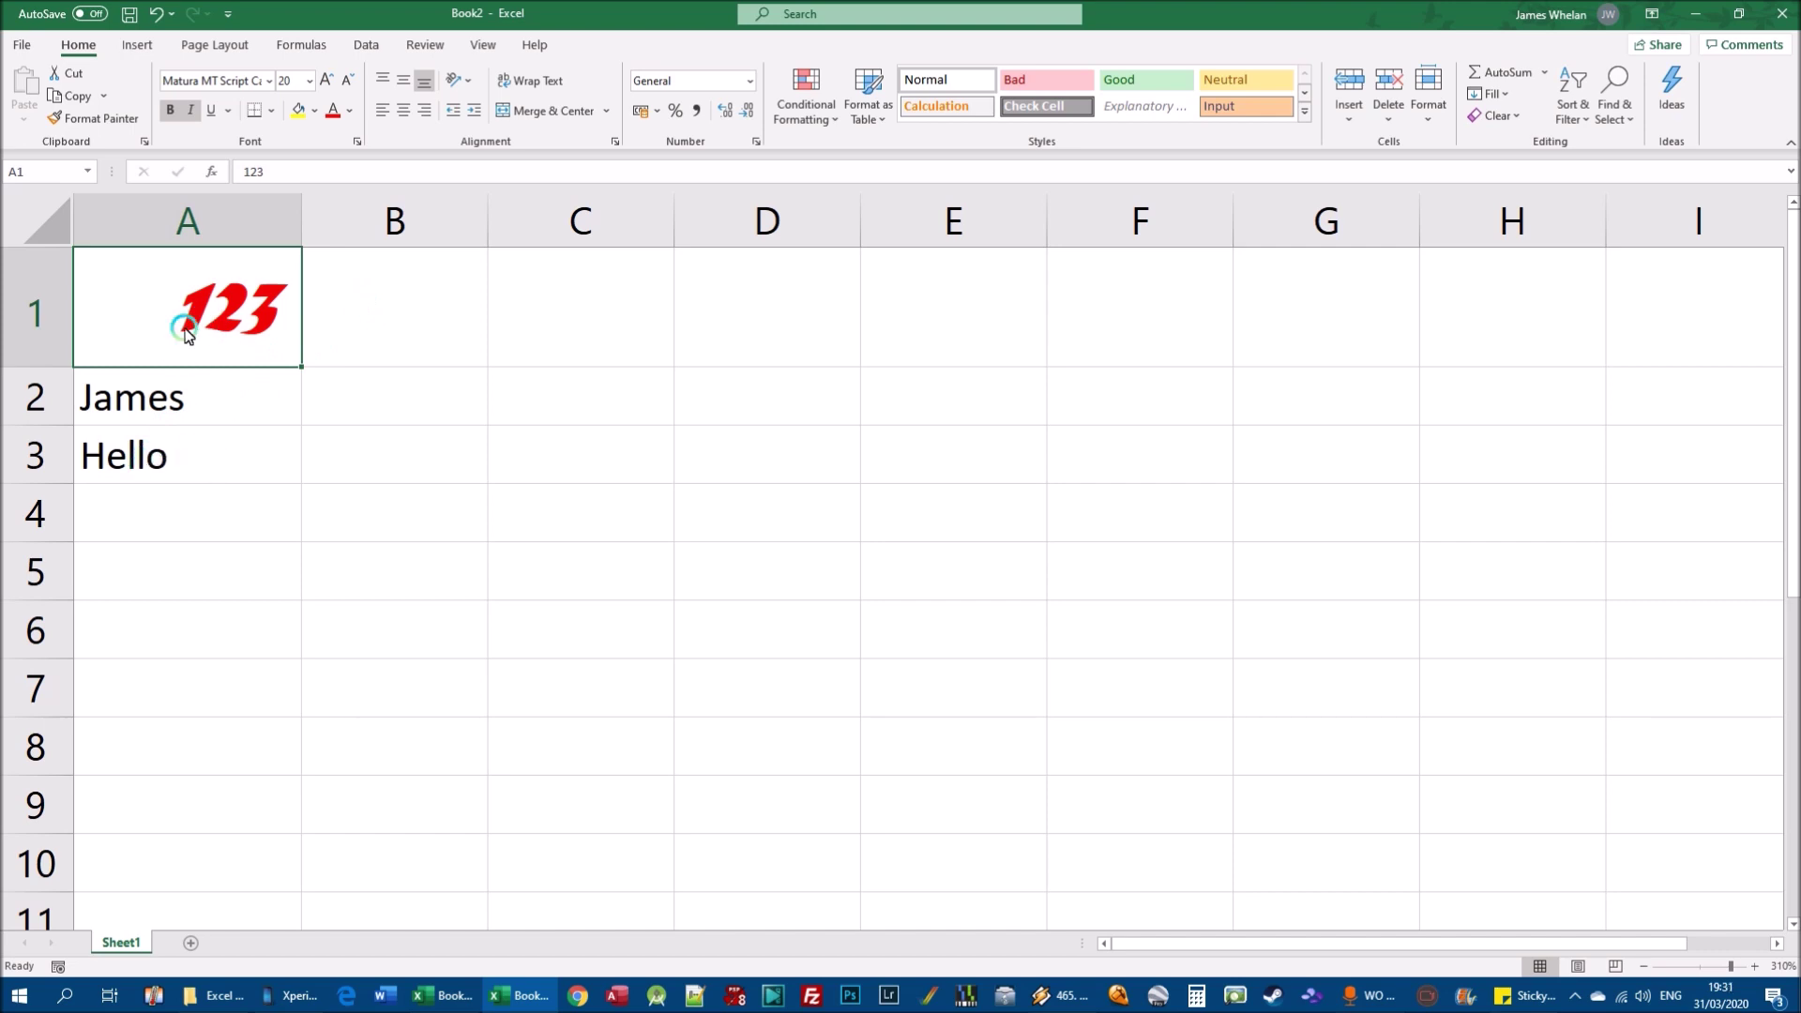
pyautogui.click(143, 459)
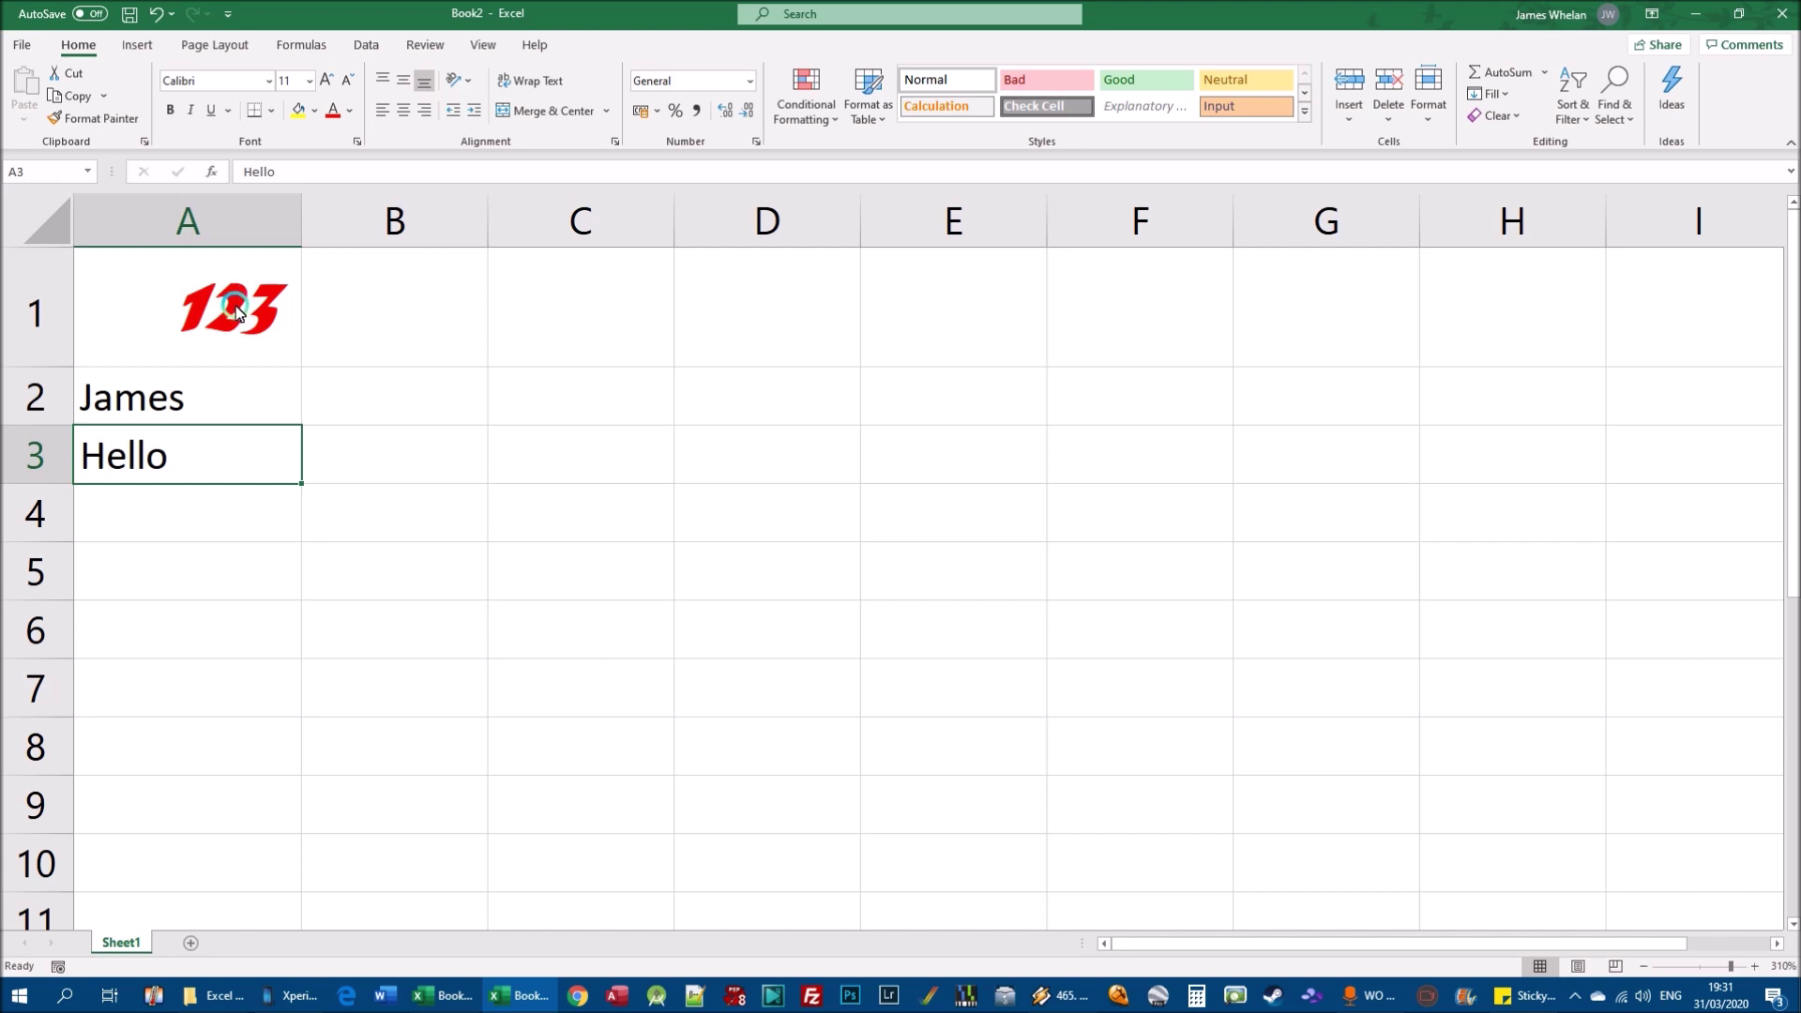
pyautogui.click(205, 313)
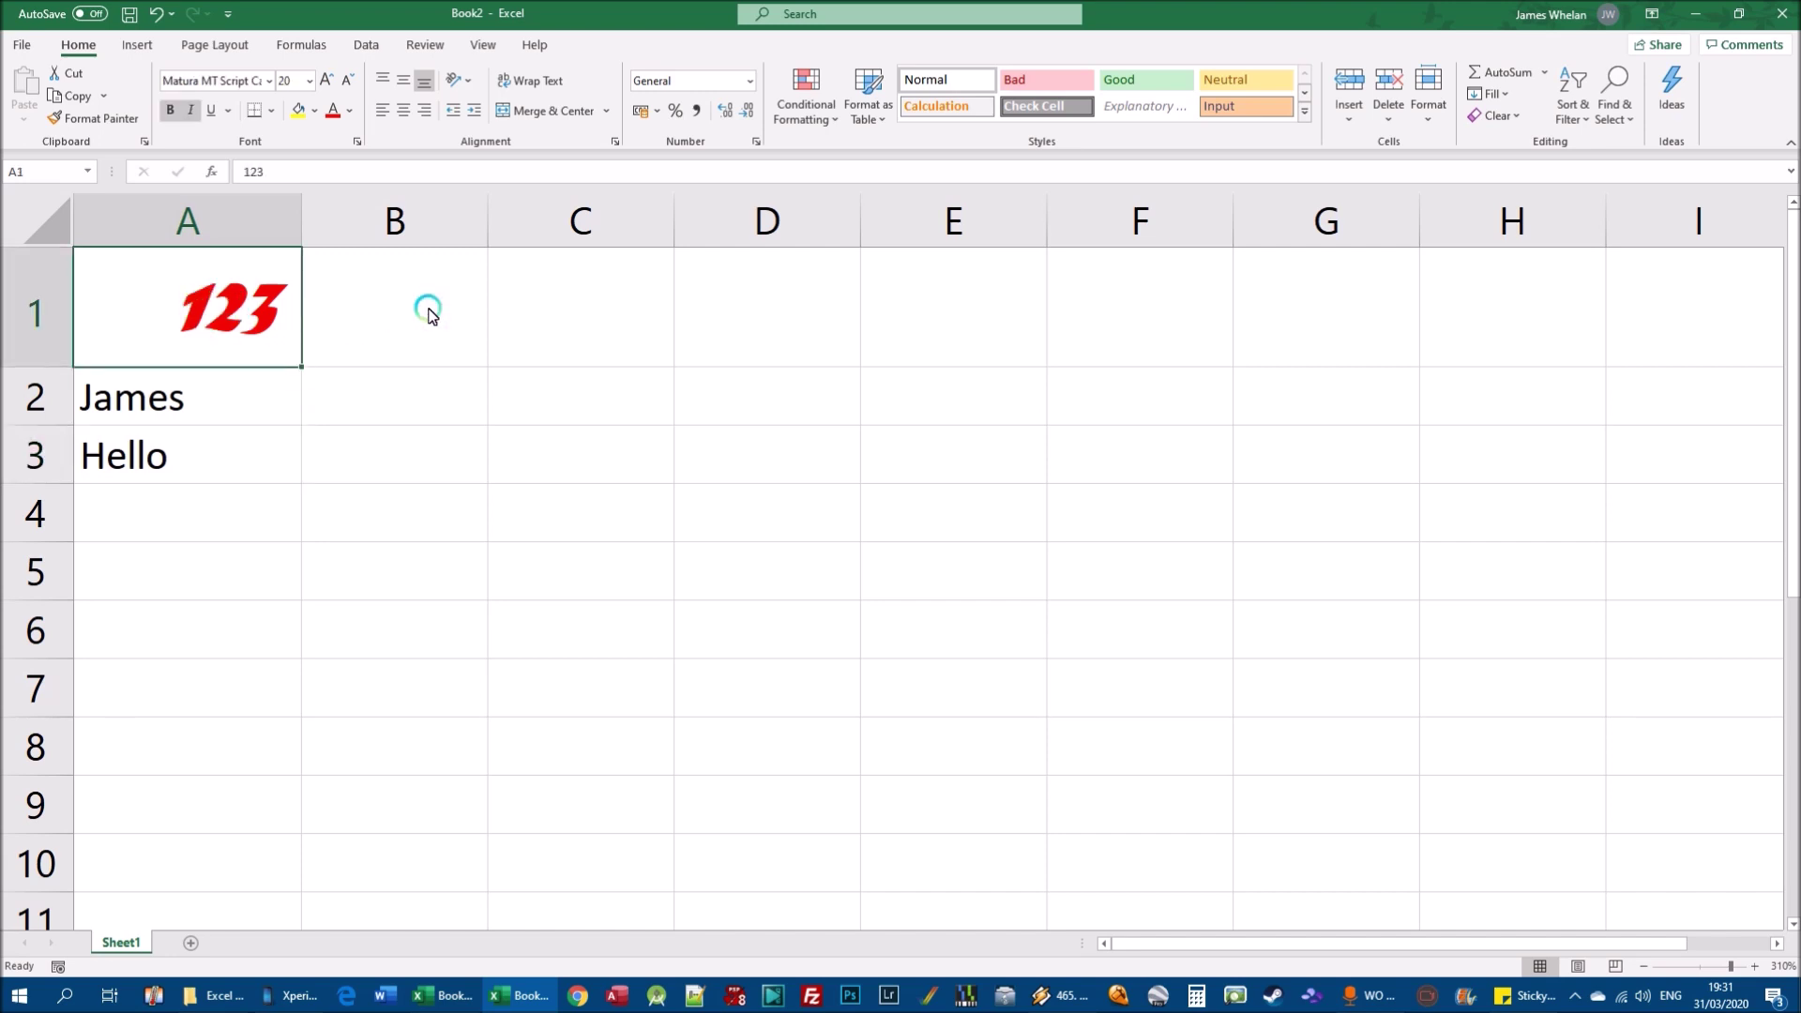
pyautogui.click(92, 119)
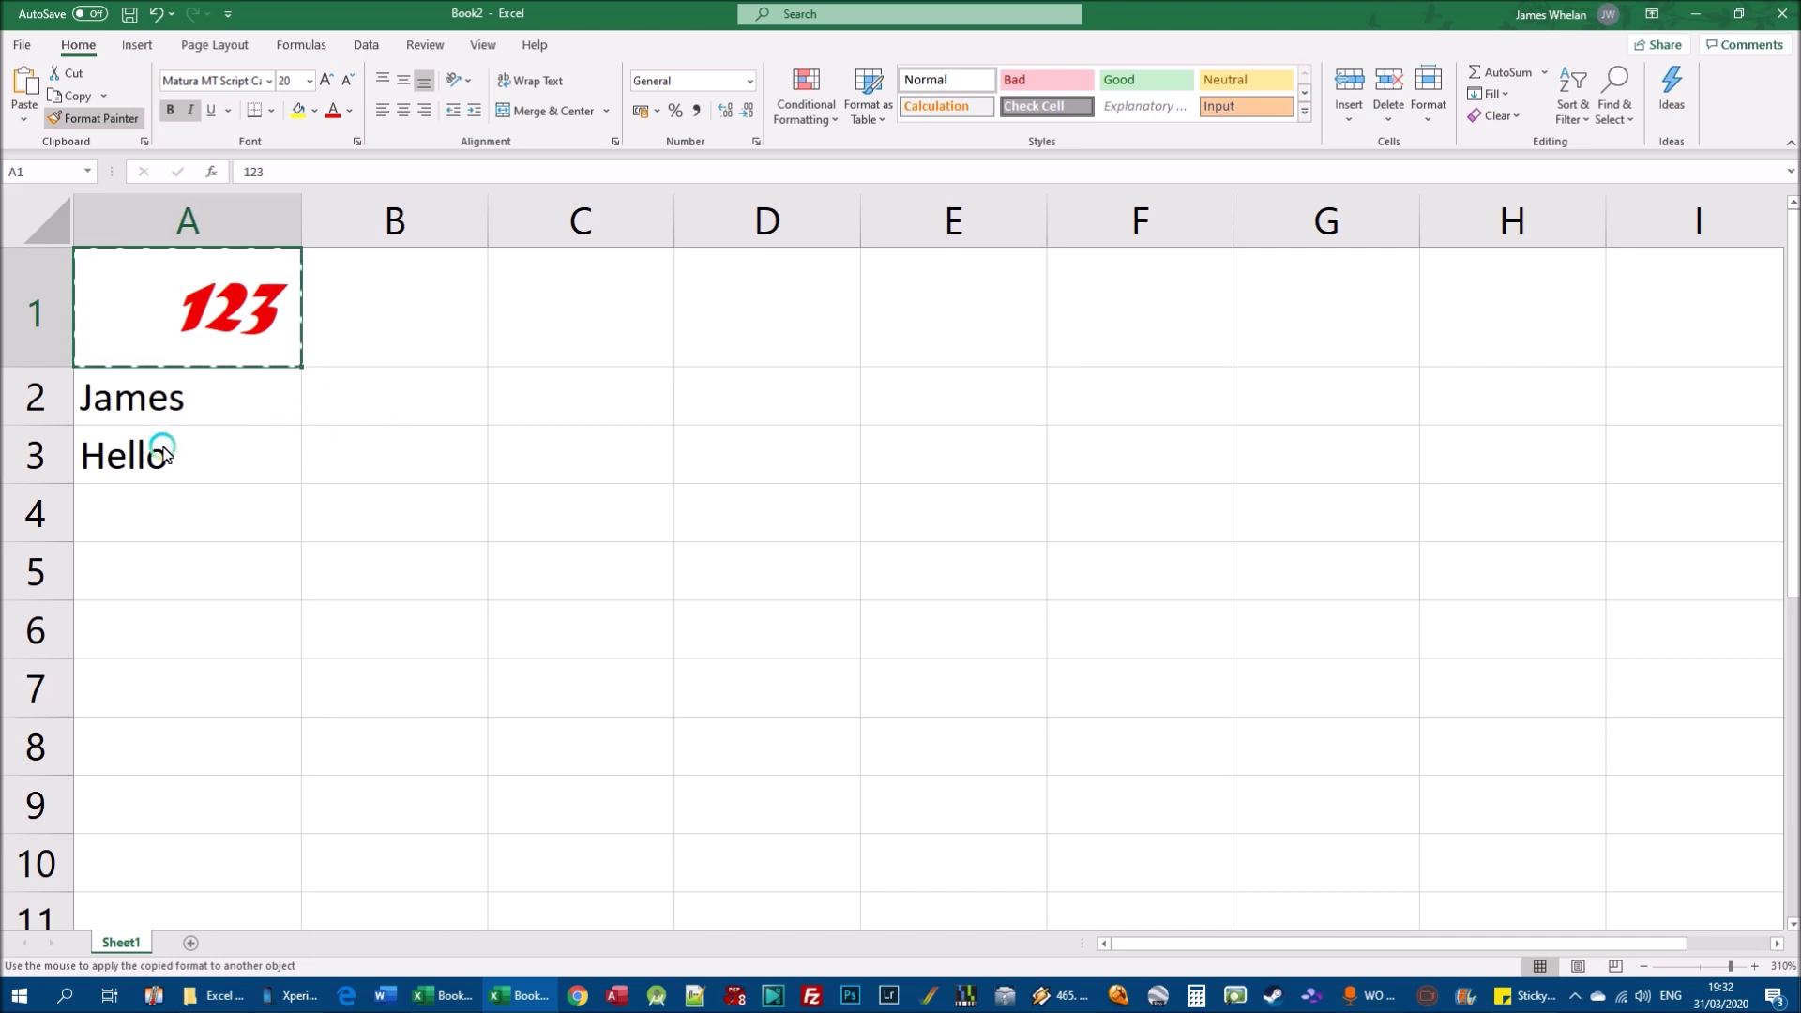
pyautogui.click(190, 460)
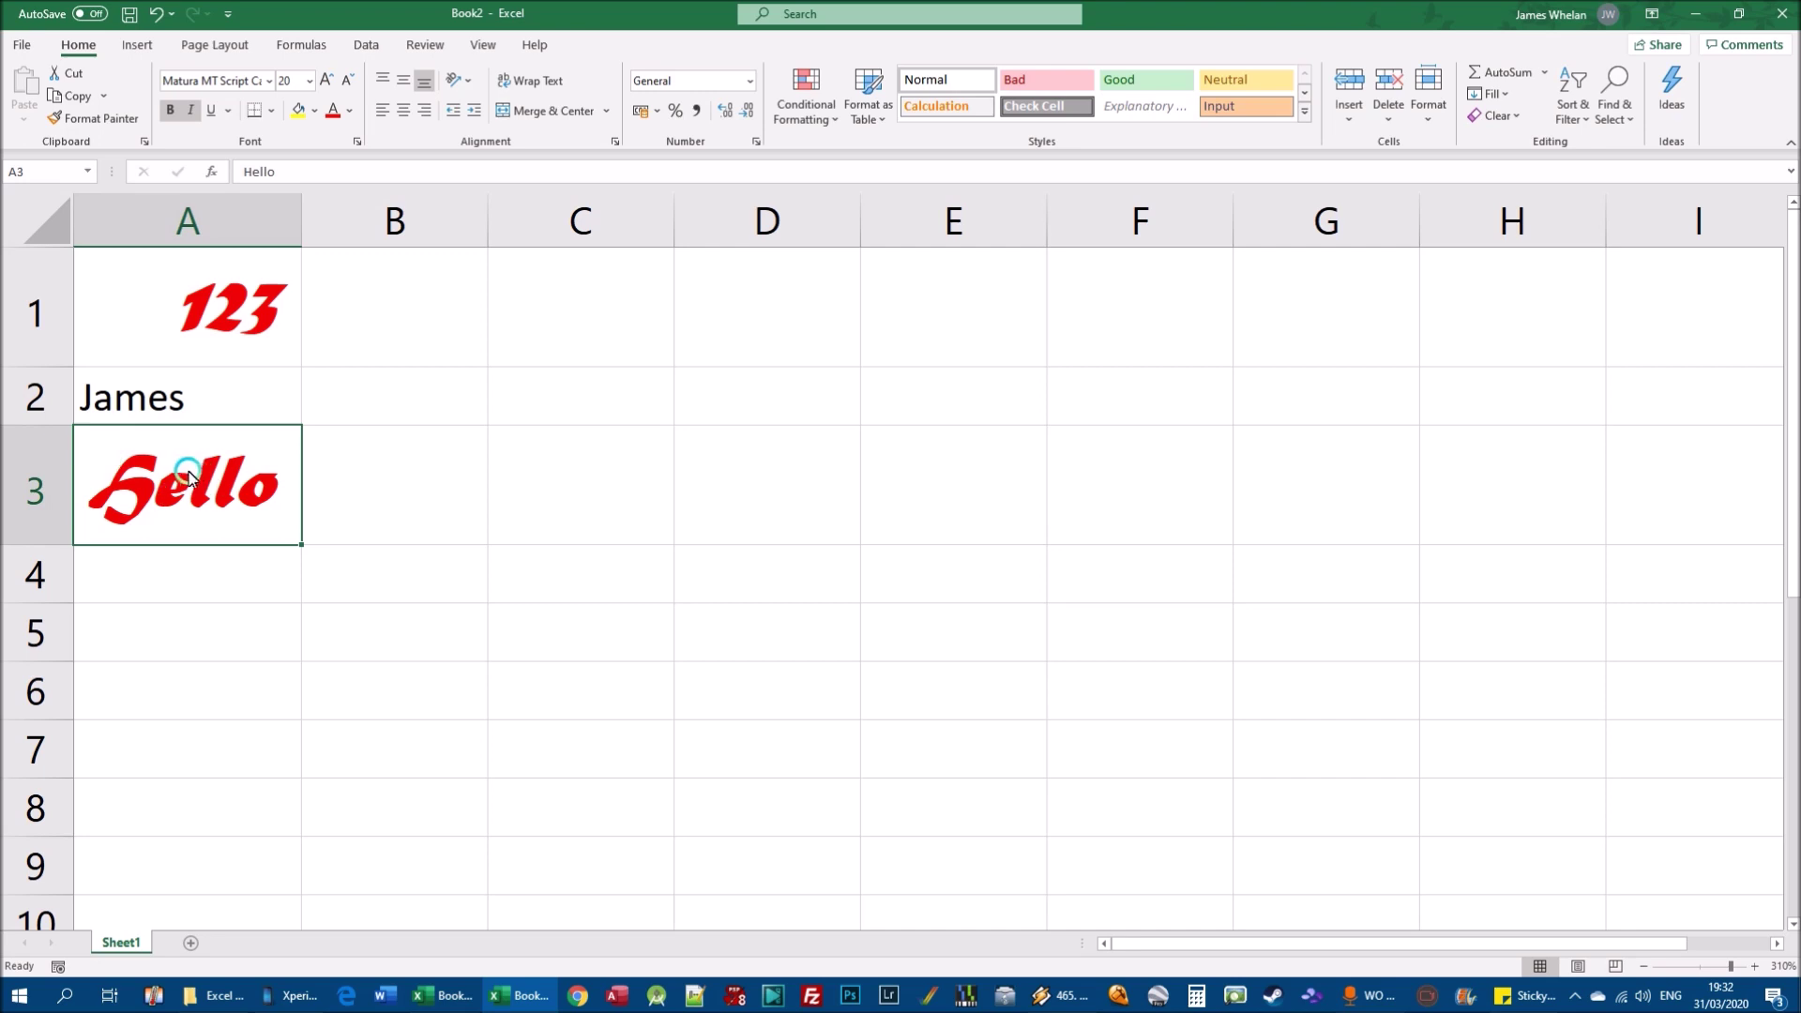
pyautogui.click(222, 308)
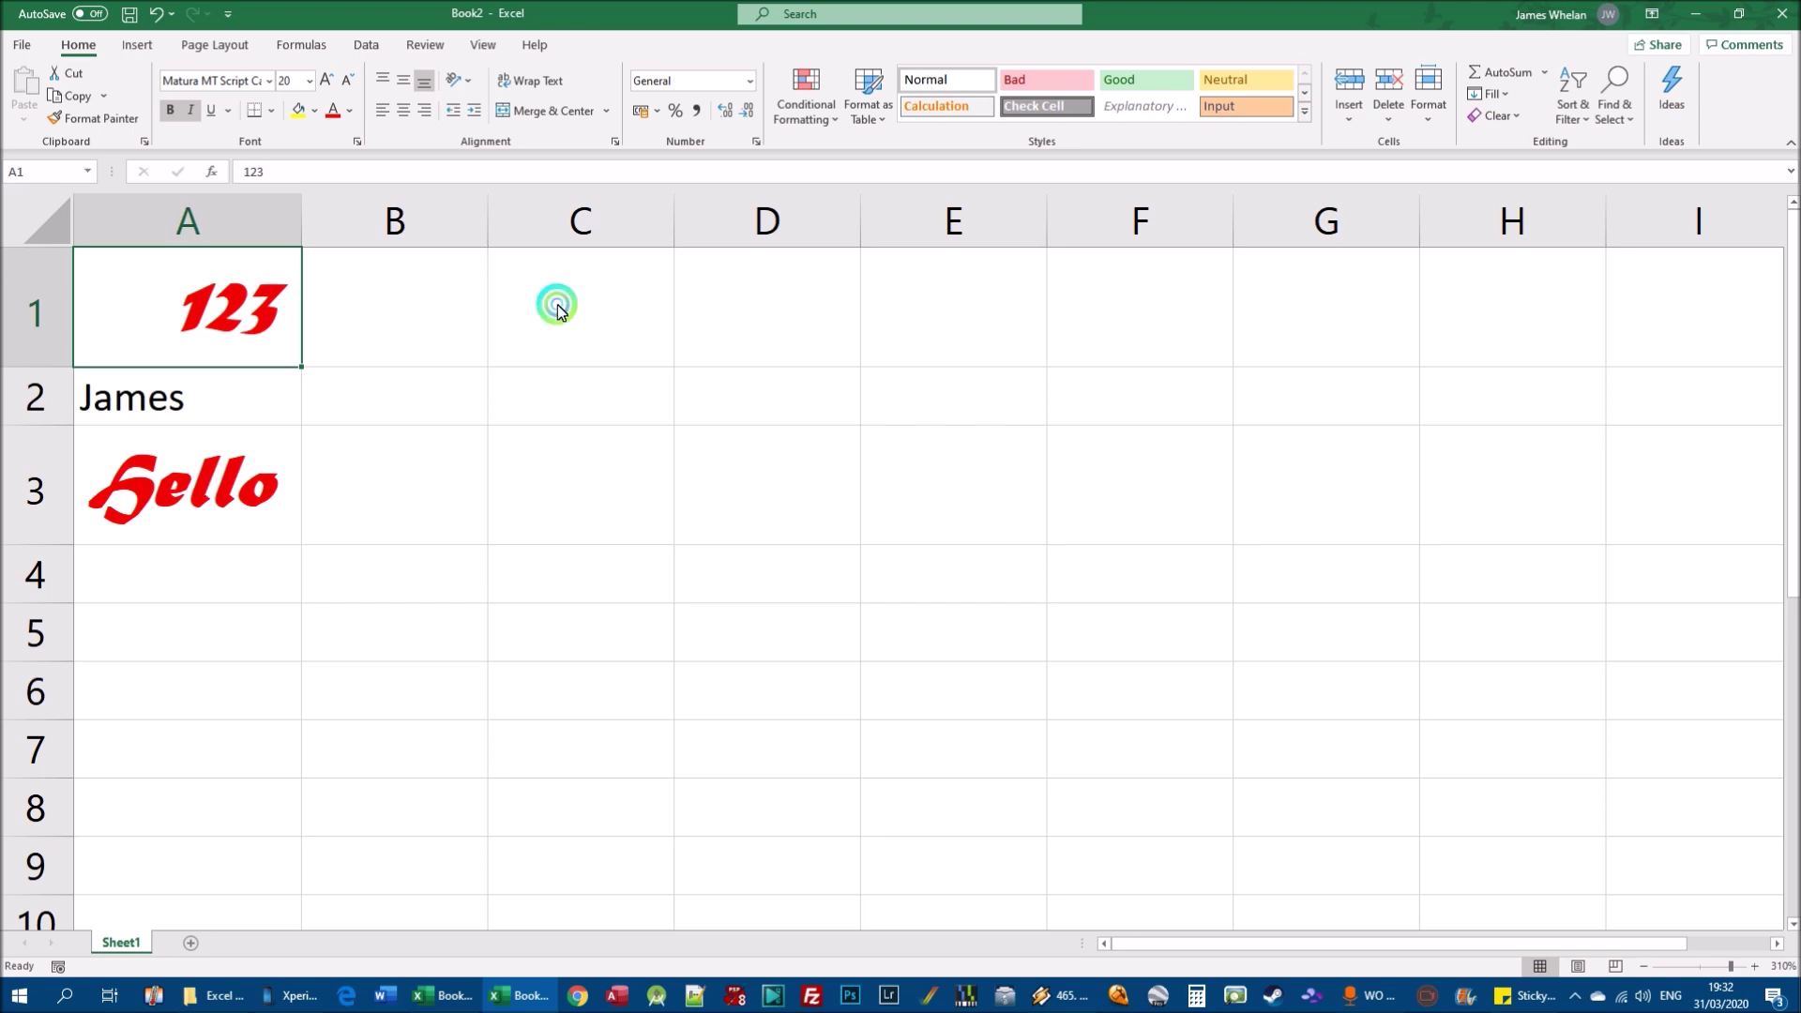
# Step: Enter the numbers 4868, 1879, 789, 1568, 168 and 987 in cells C1 to C6
pyautogui.click(574, 349)
pyautogui.write('4868')
pyautogui.press('Return')
pyautogui.write('1879')
pyautogui.press('Return')
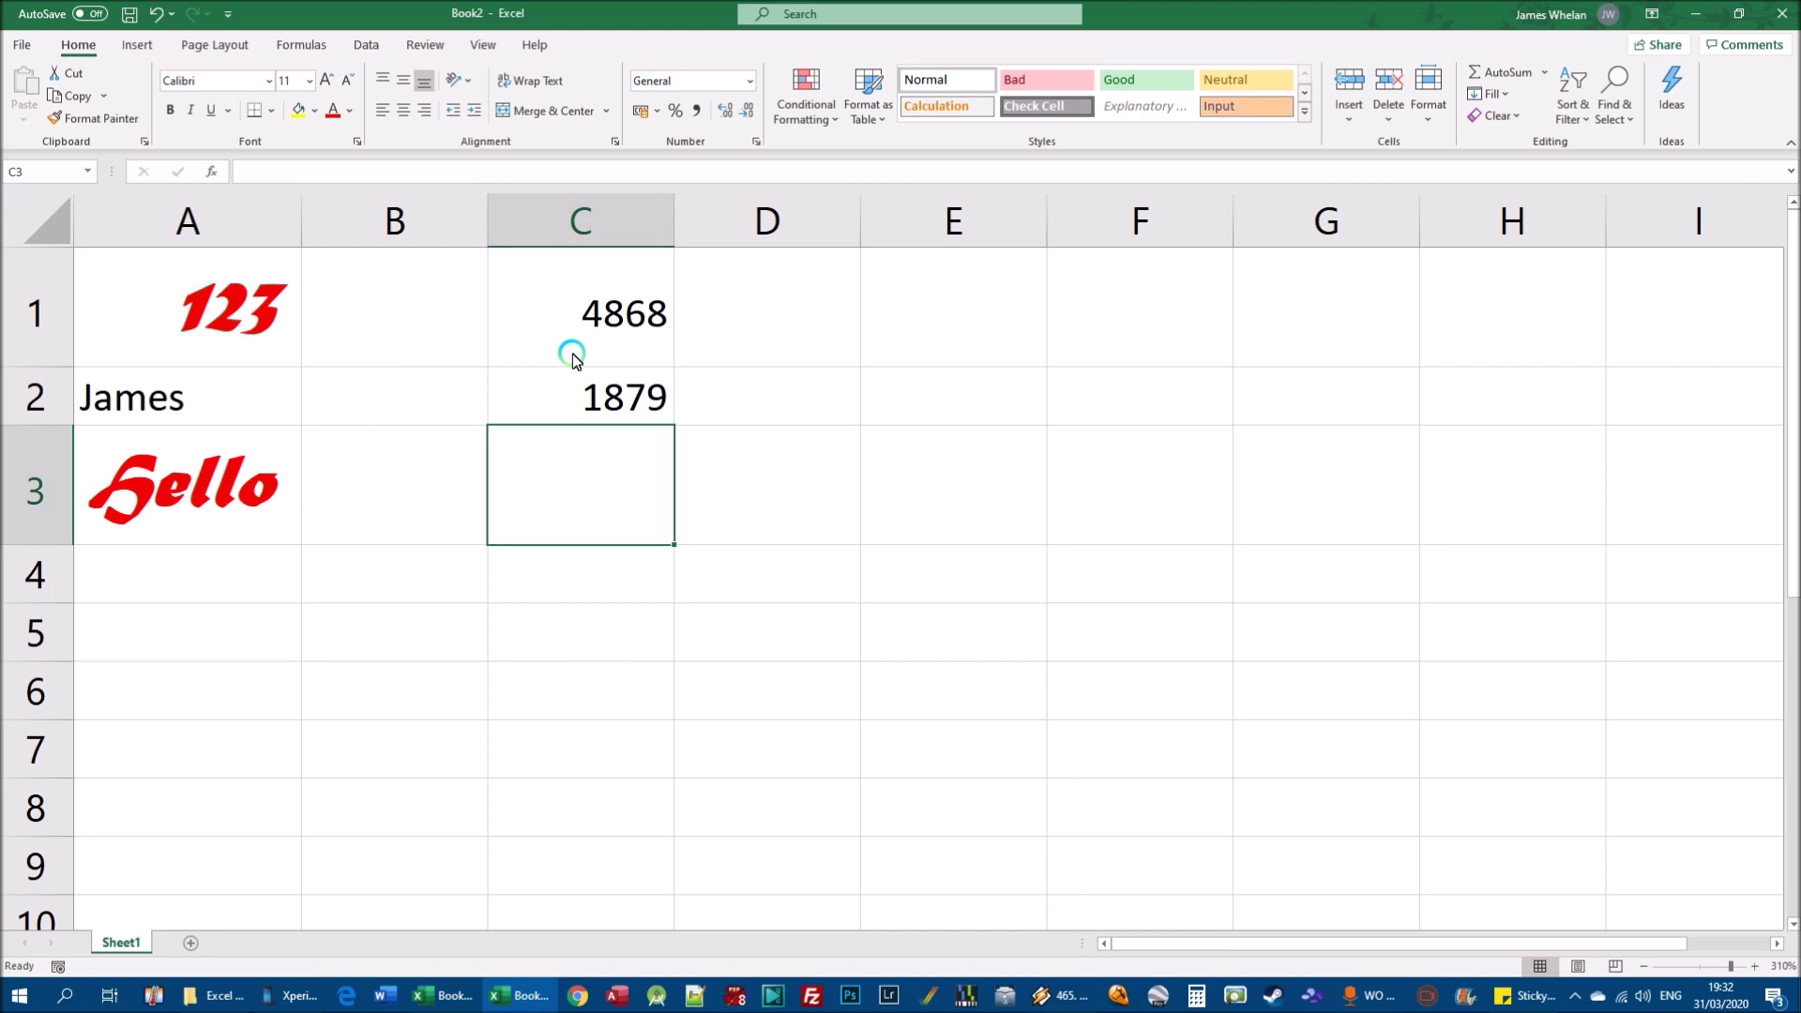
pyautogui.write('789')
pyautogui.press('Return')
pyautogui.write('1568')
pyautogui.press('Return')
pyautogui.write('168')
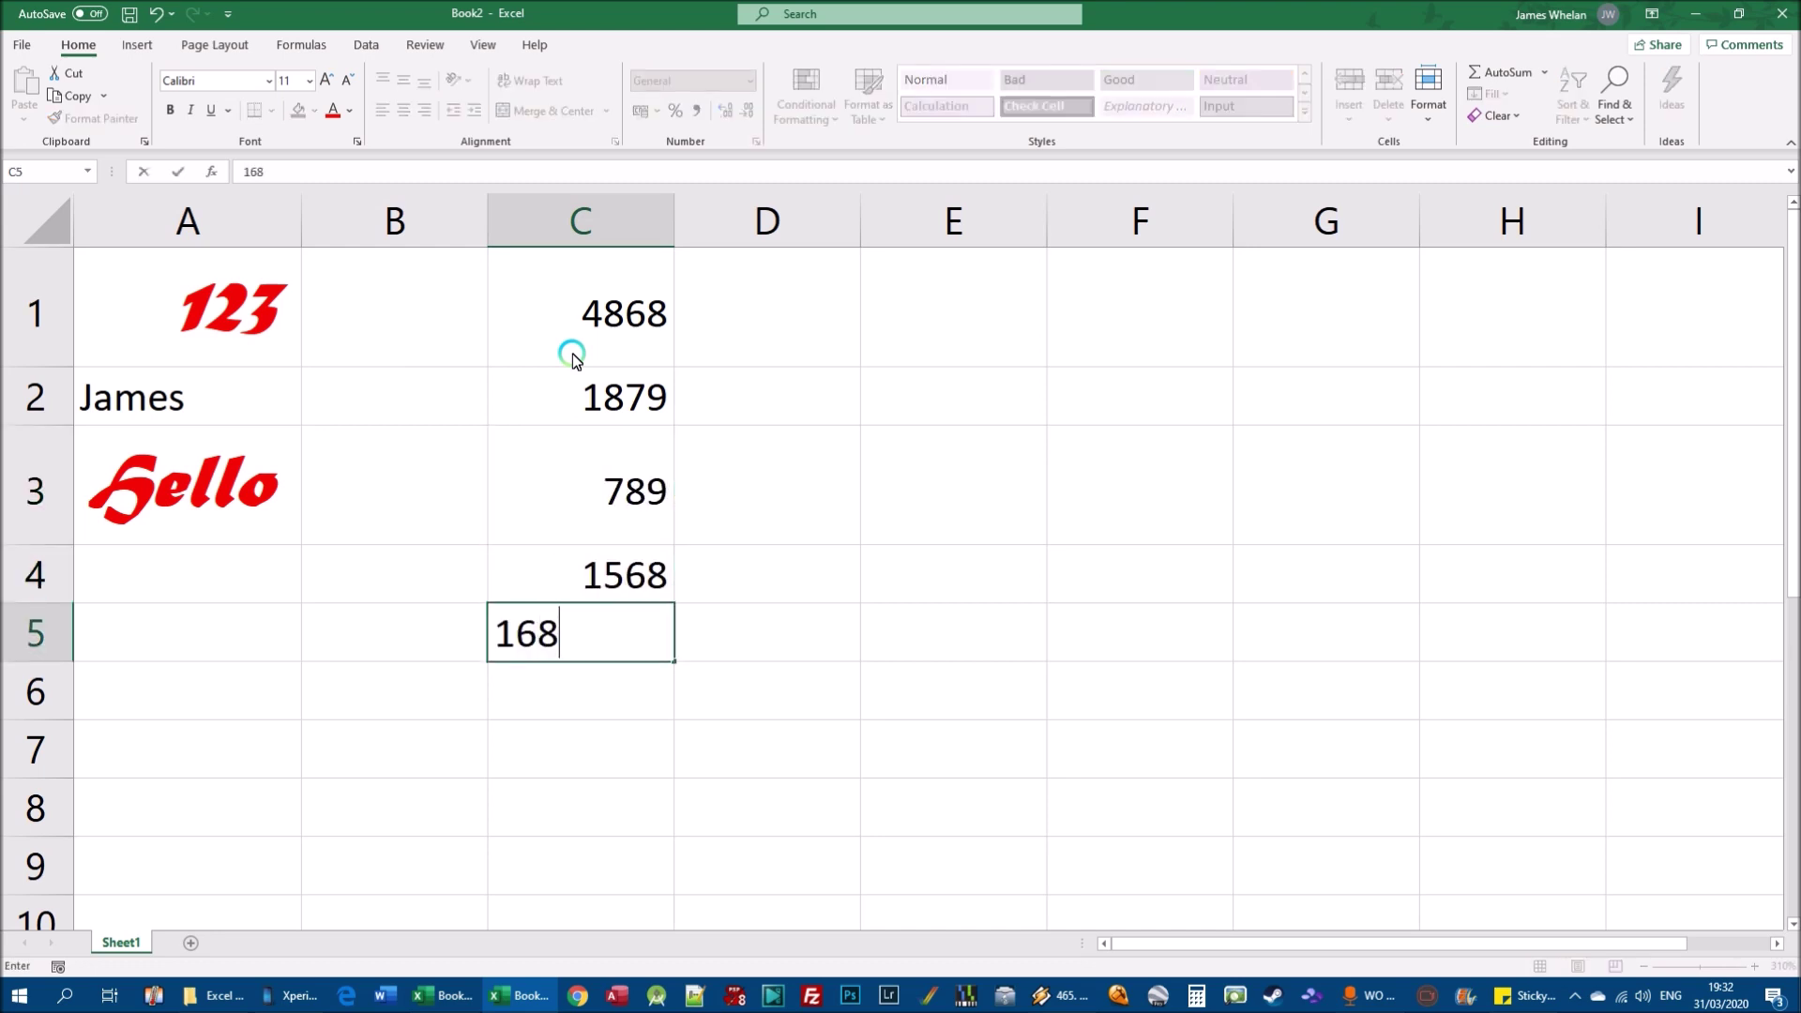
pyautogui.press('Return')
pyautogui.write('987')
pyautogui.press('Return')
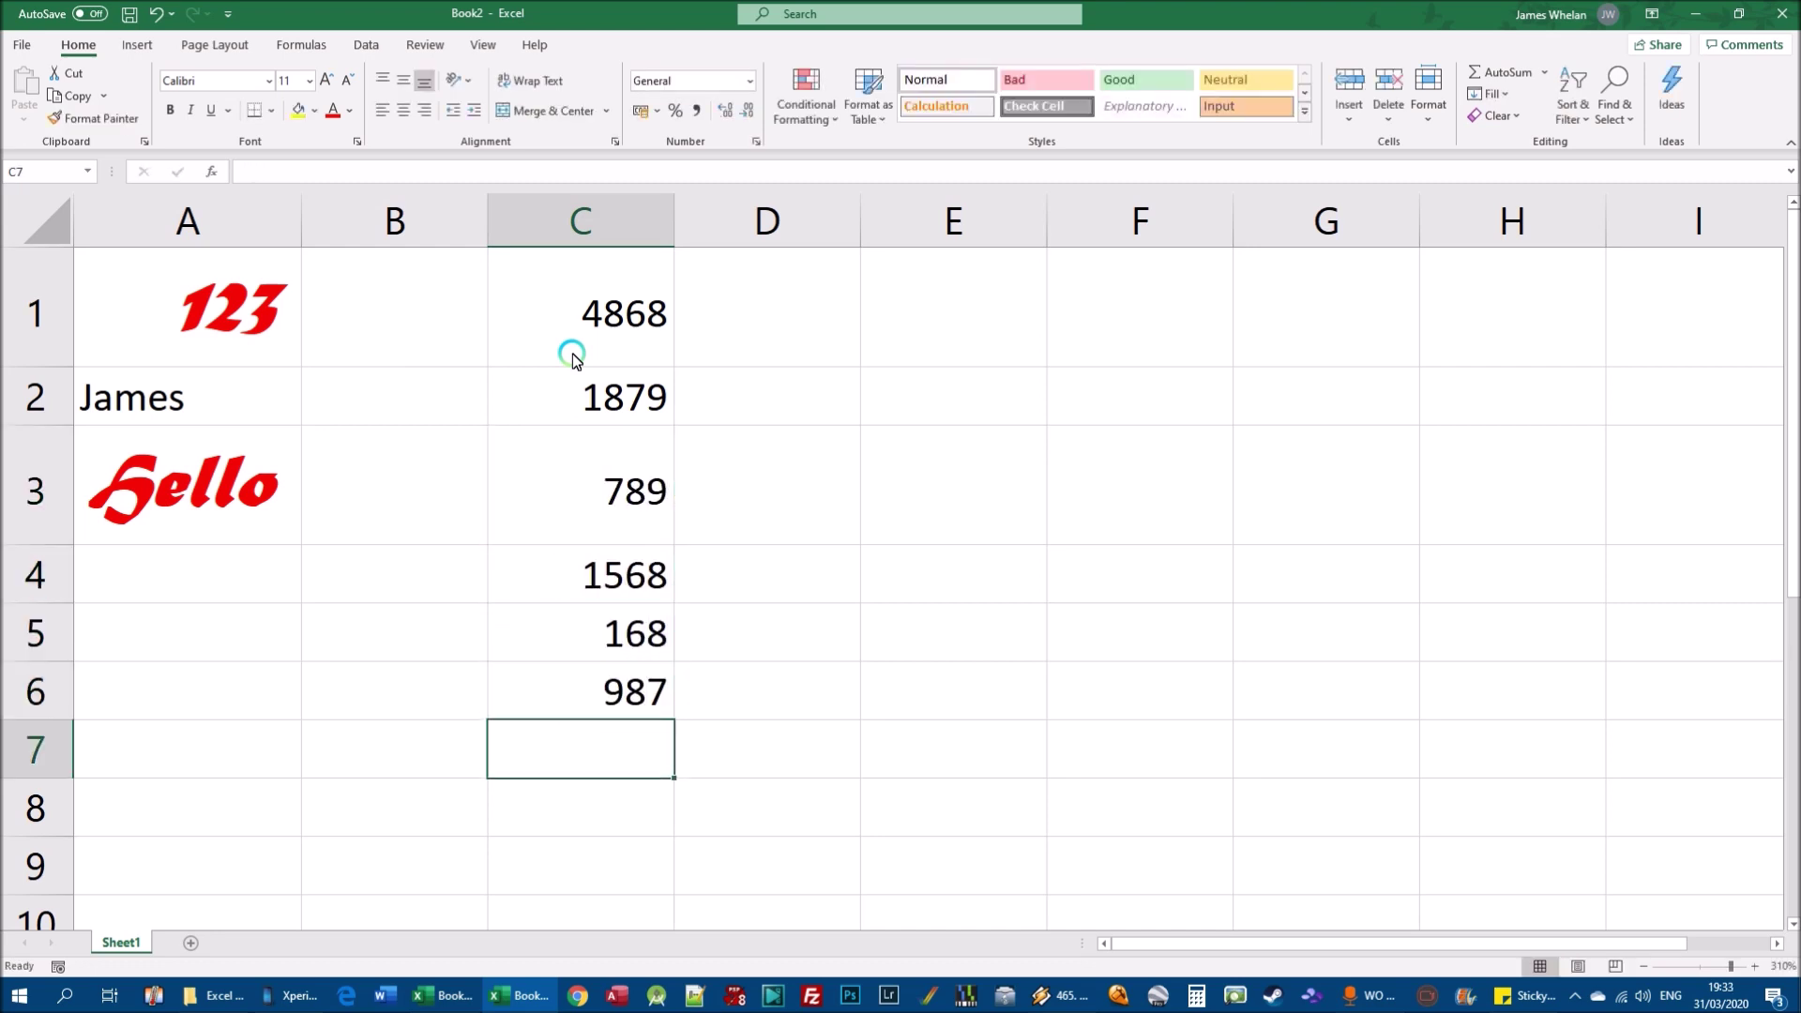
# Step: Fill cell C1 with the dark blue-gray theme color
pyautogui.click(589, 315)
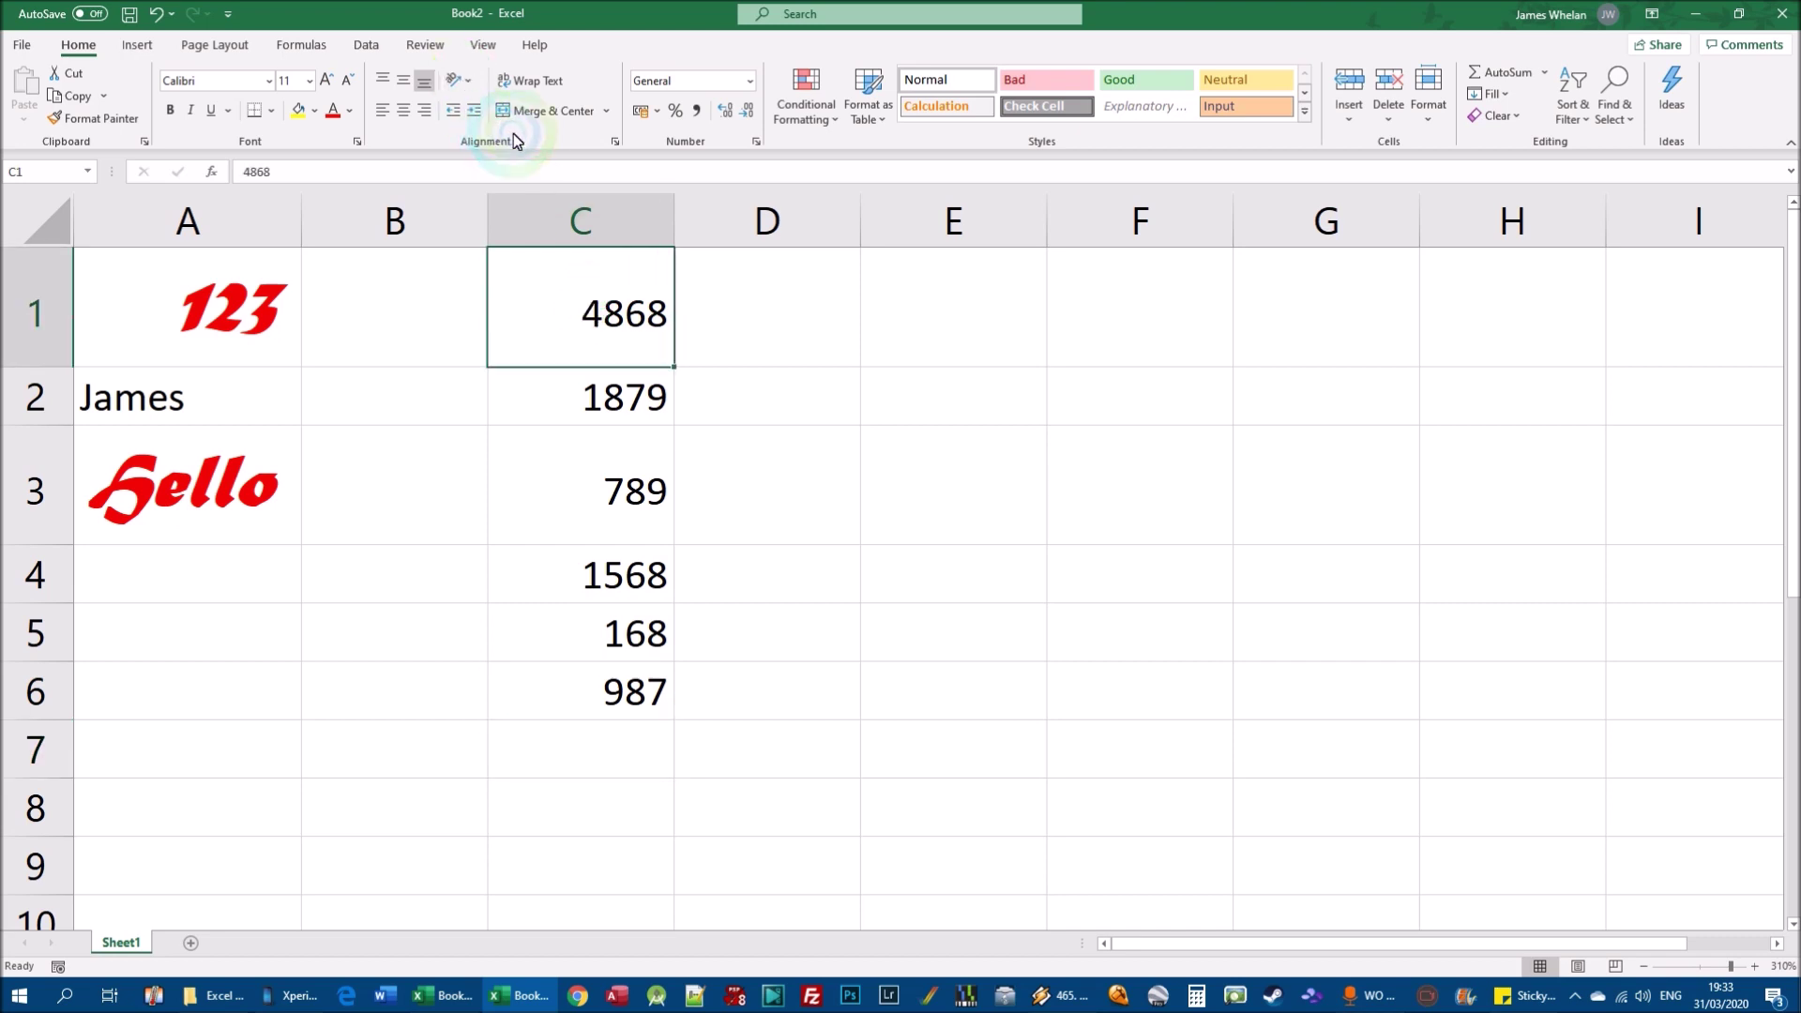
pyautogui.click(213, 110)
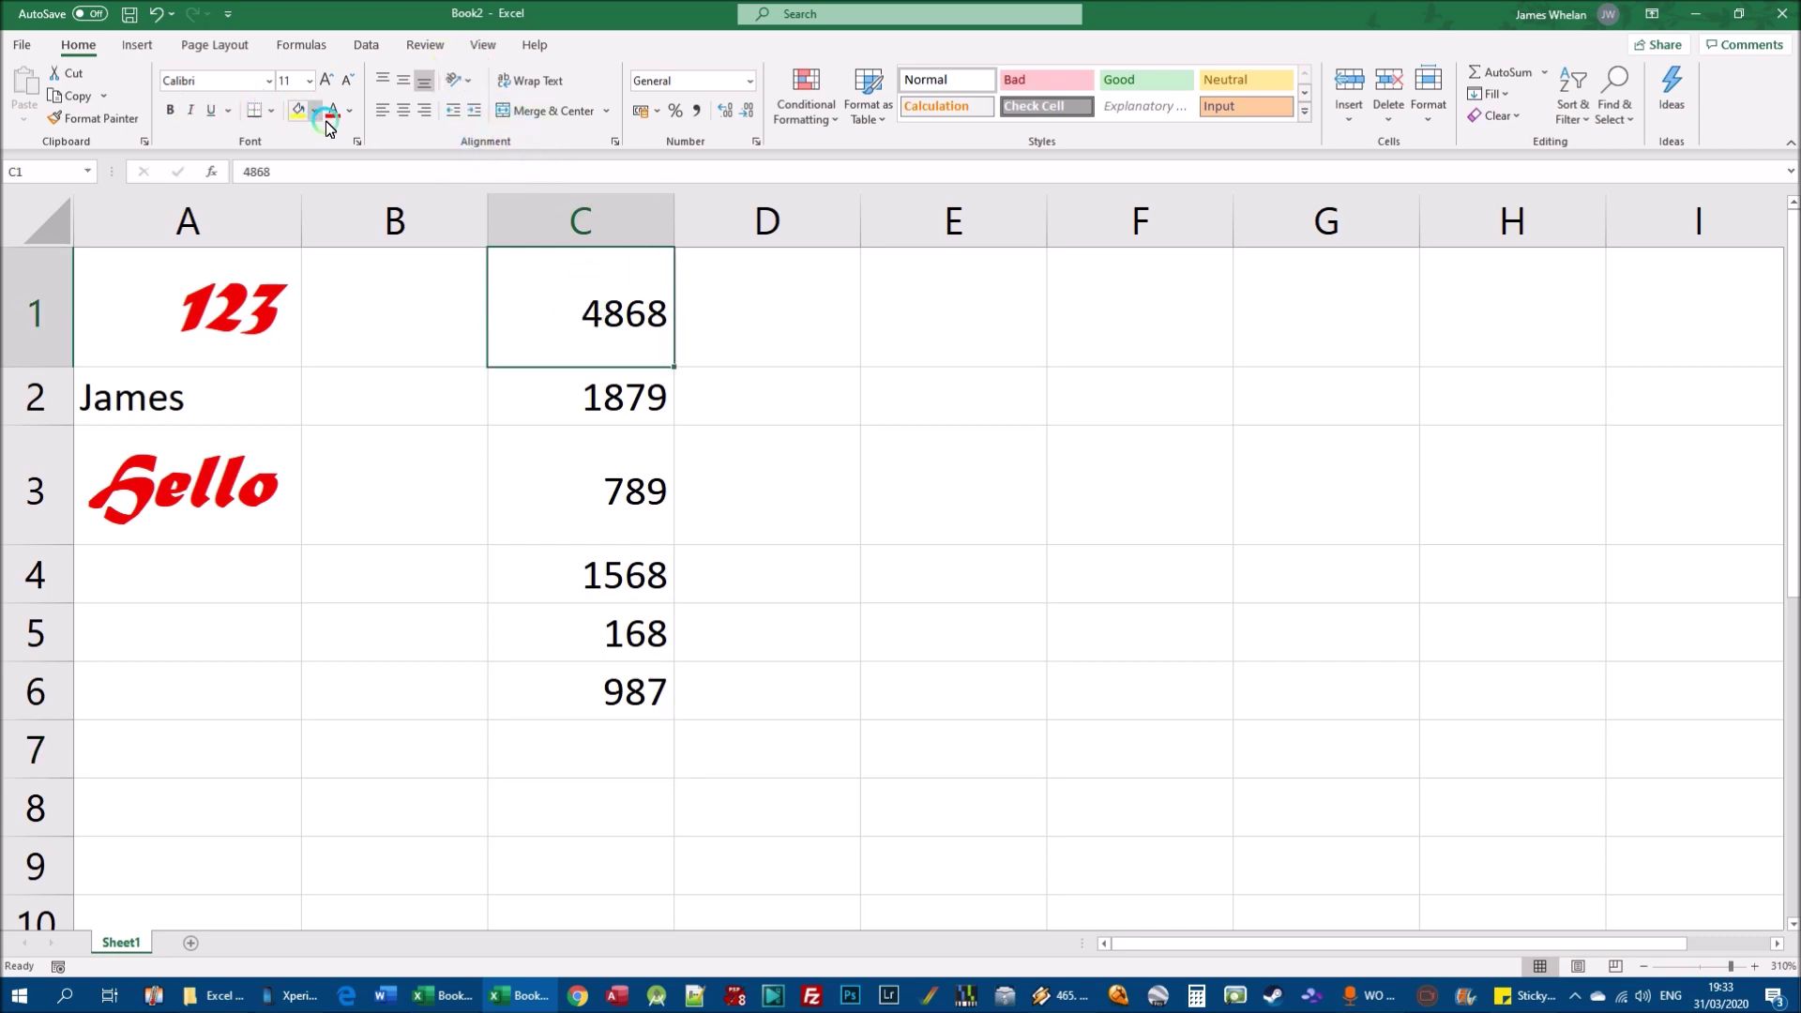
pyautogui.click(614, 307)
pyautogui.click(316, 114)
pyautogui.click(316, 113)
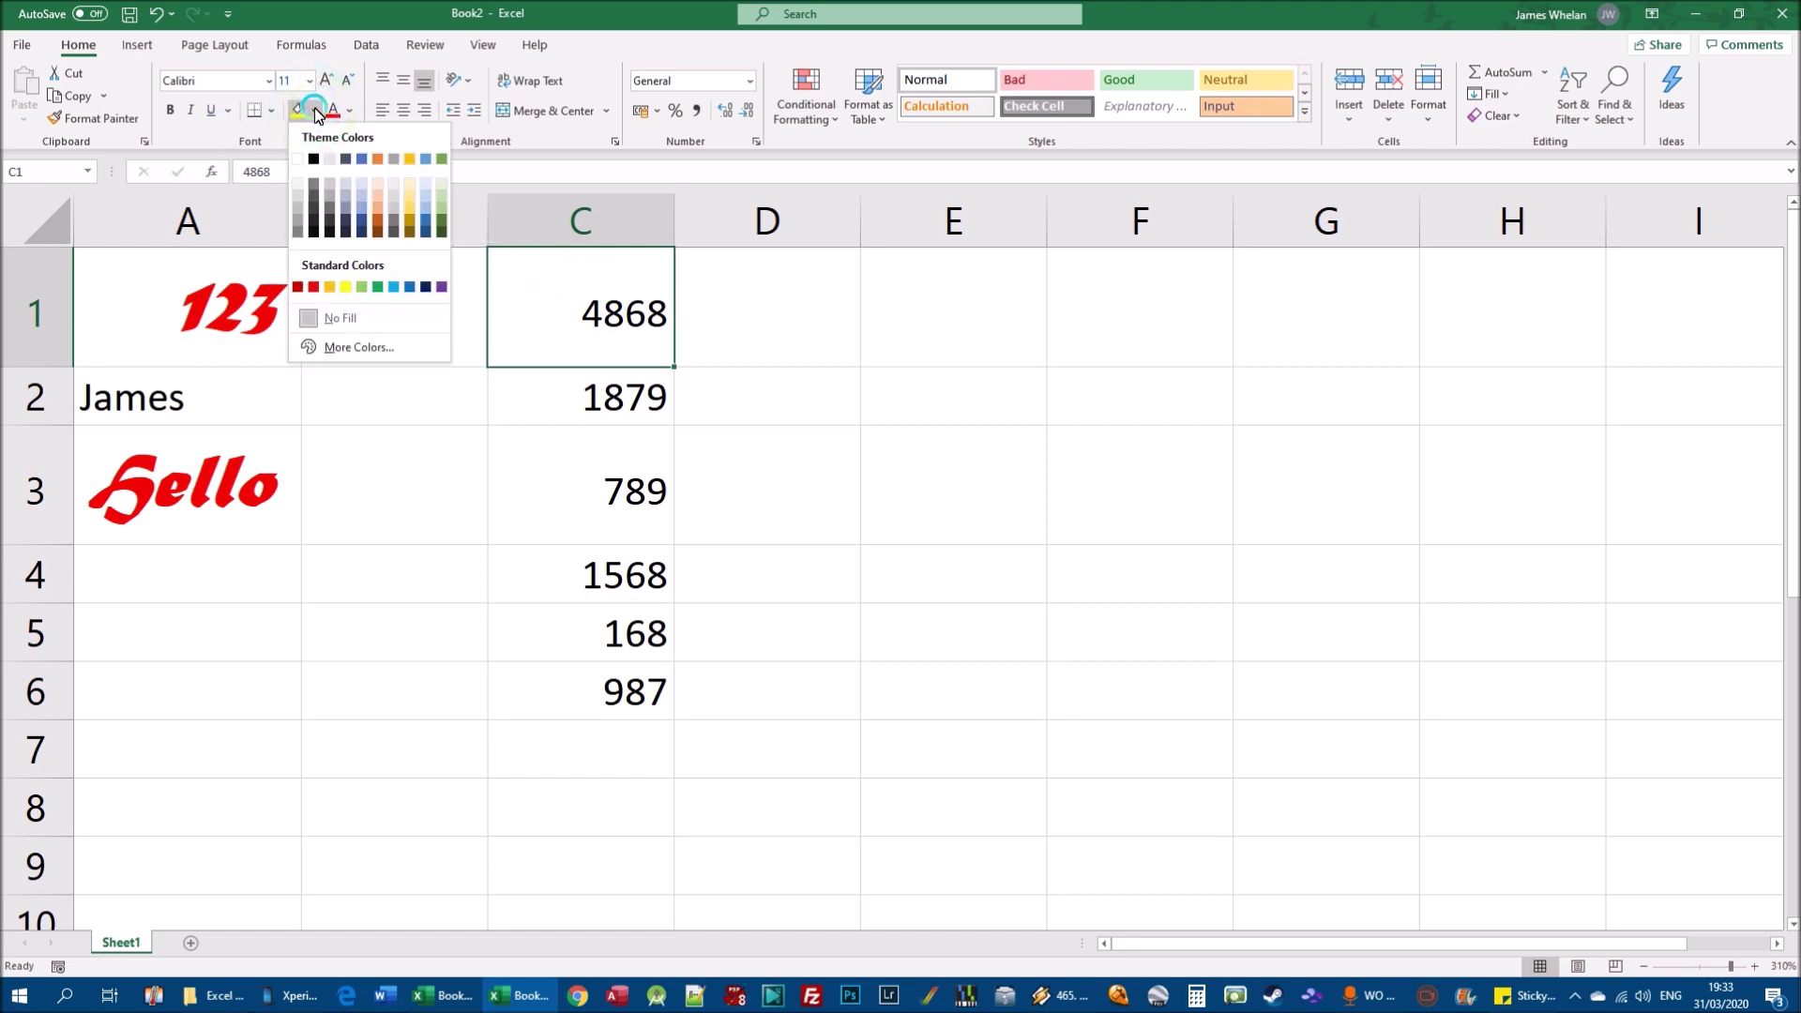
pyautogui.click(345, 159)
pyautogui.click(598, 347)
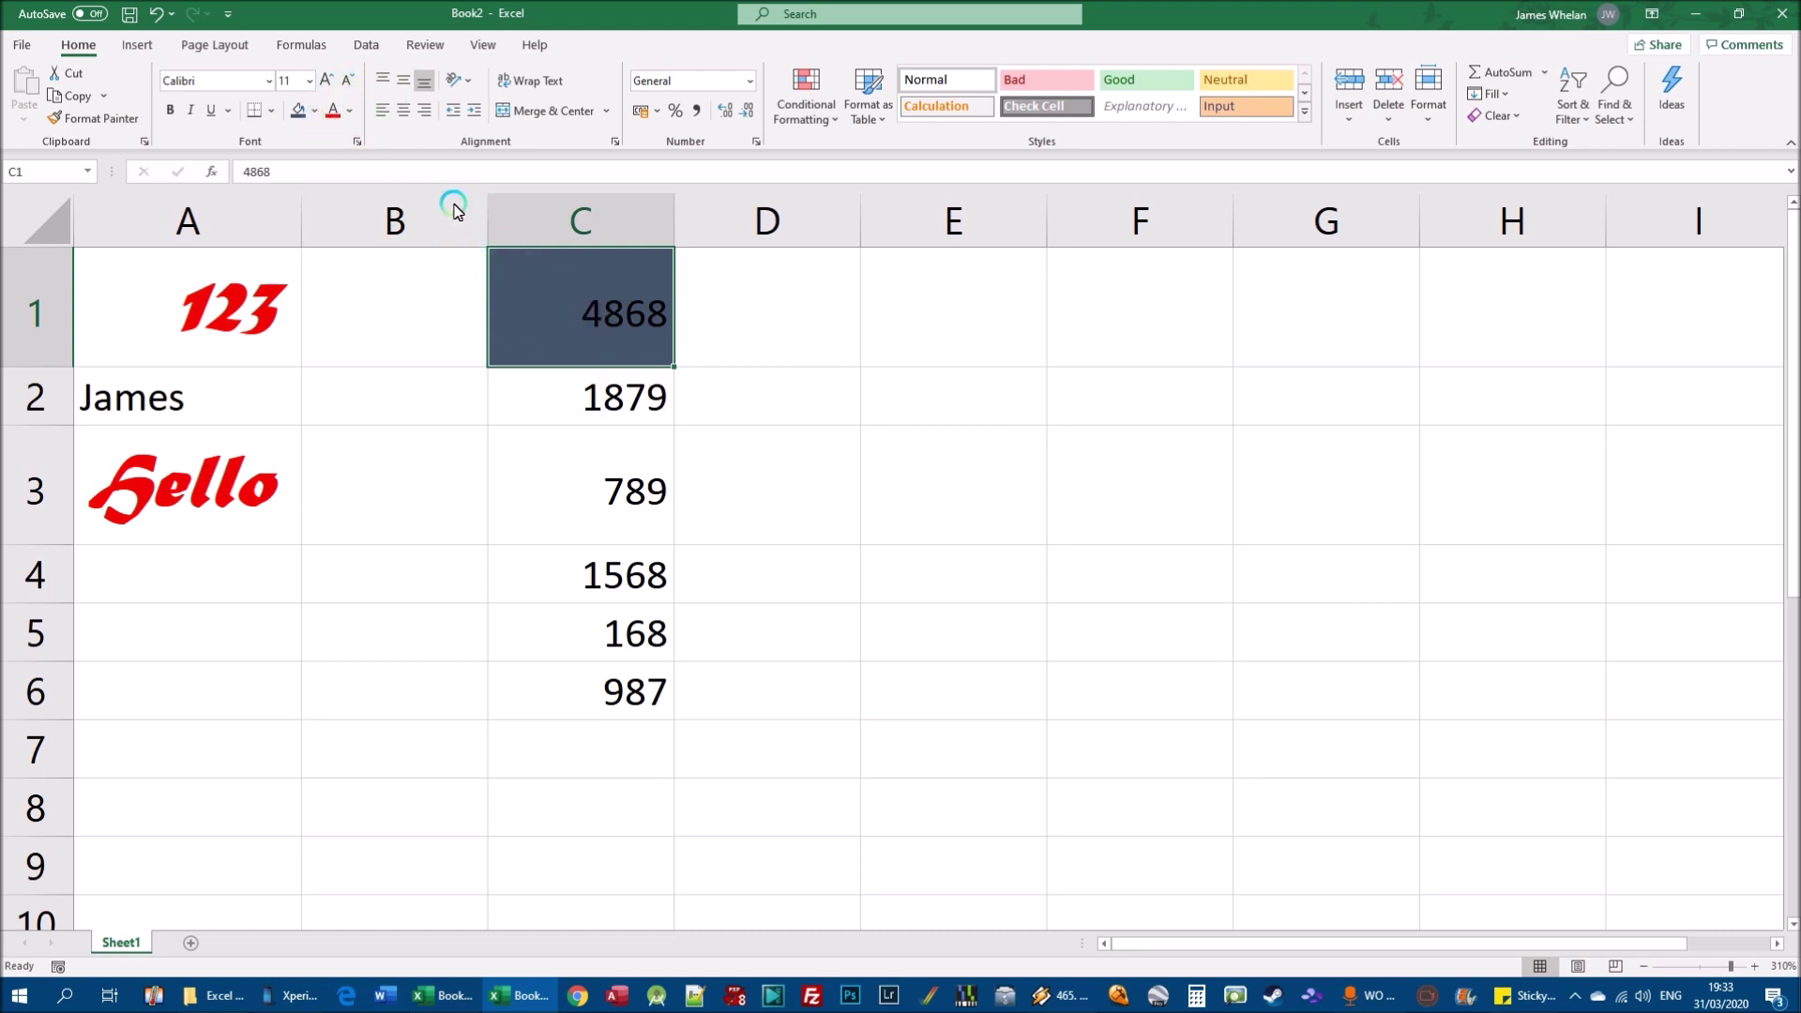
# Step: Make the number in cell C1 white, bold and italic
pyautogui.click(352, 113)
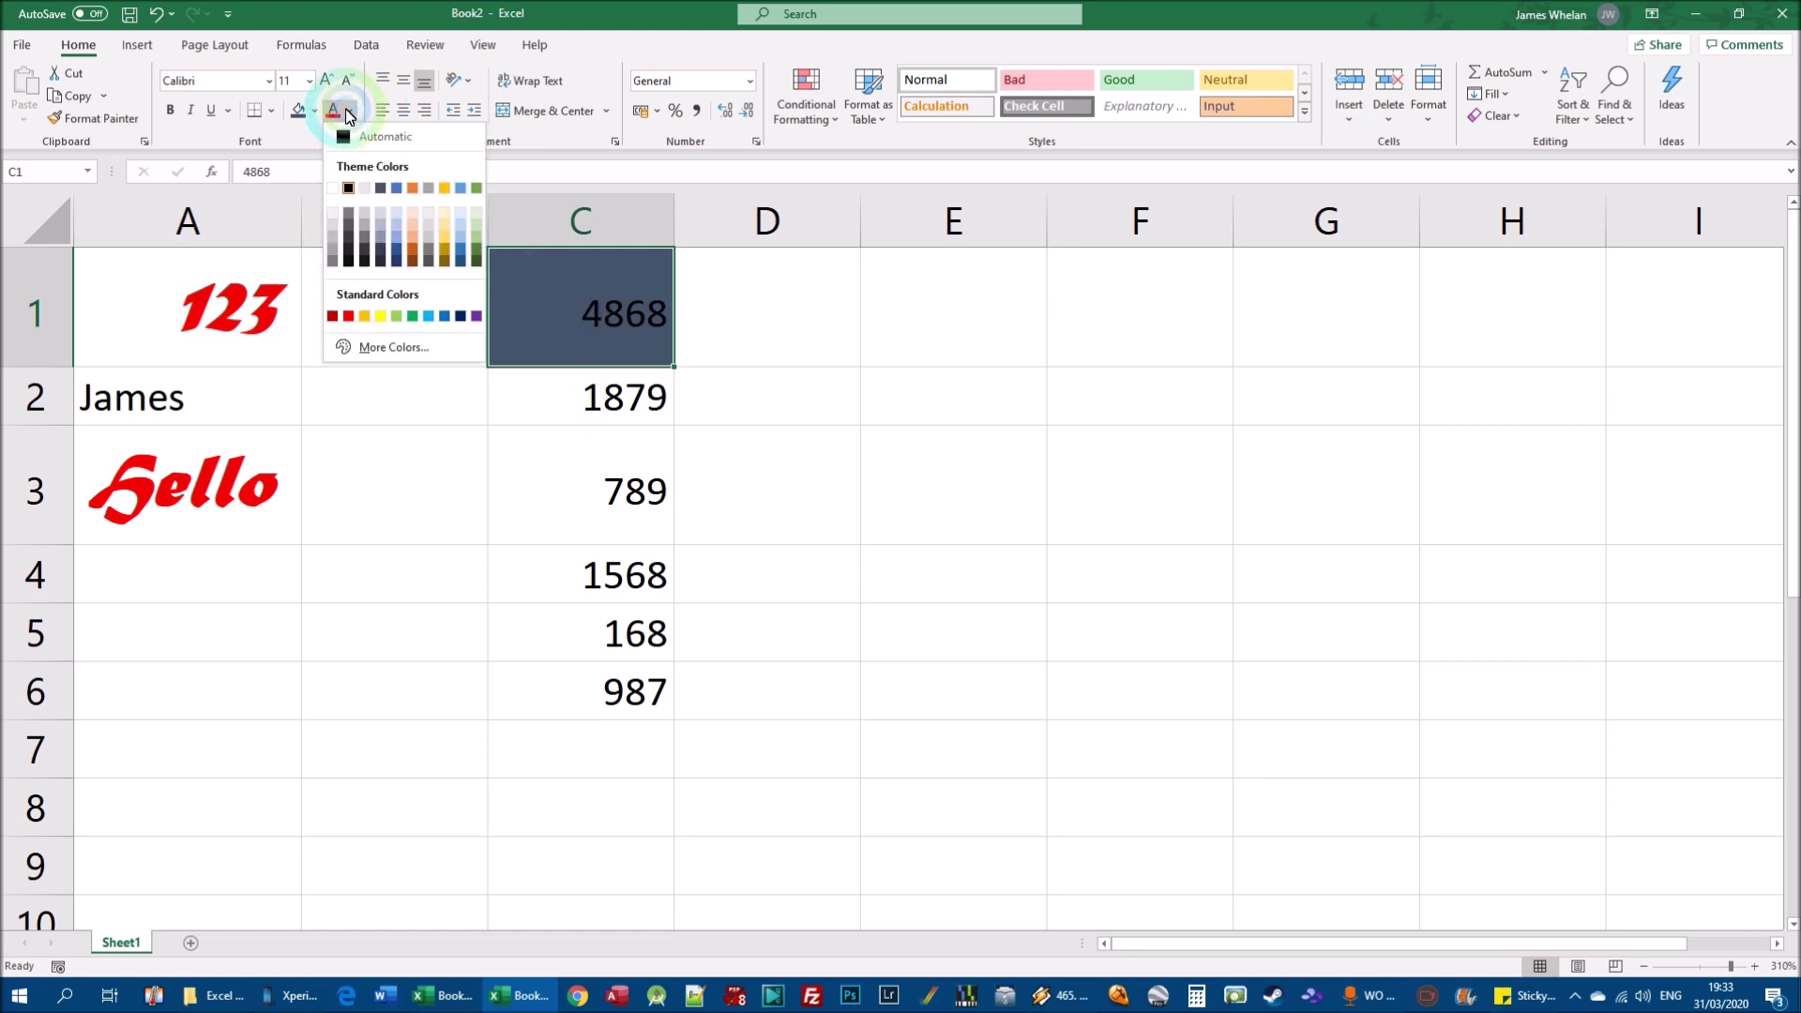
pyautogui.click(332, 188)
pyautogui.click(640, 321)
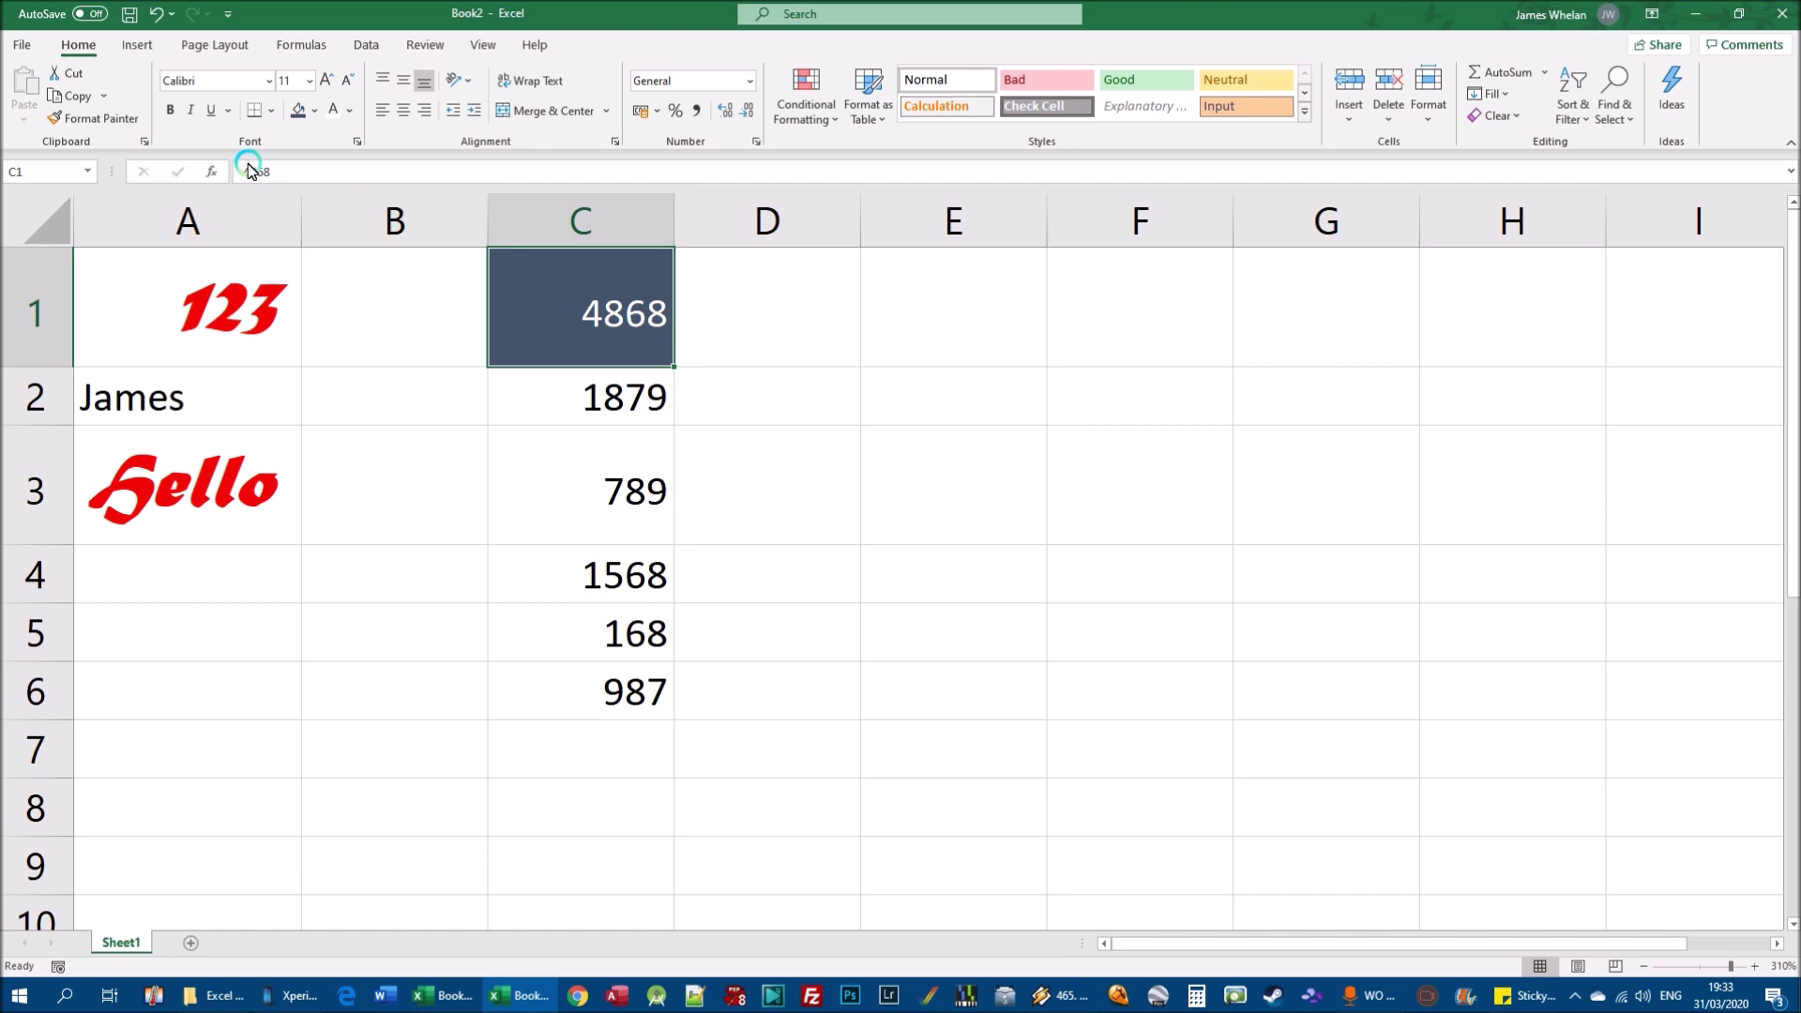
pyautogui.click(170, 111)
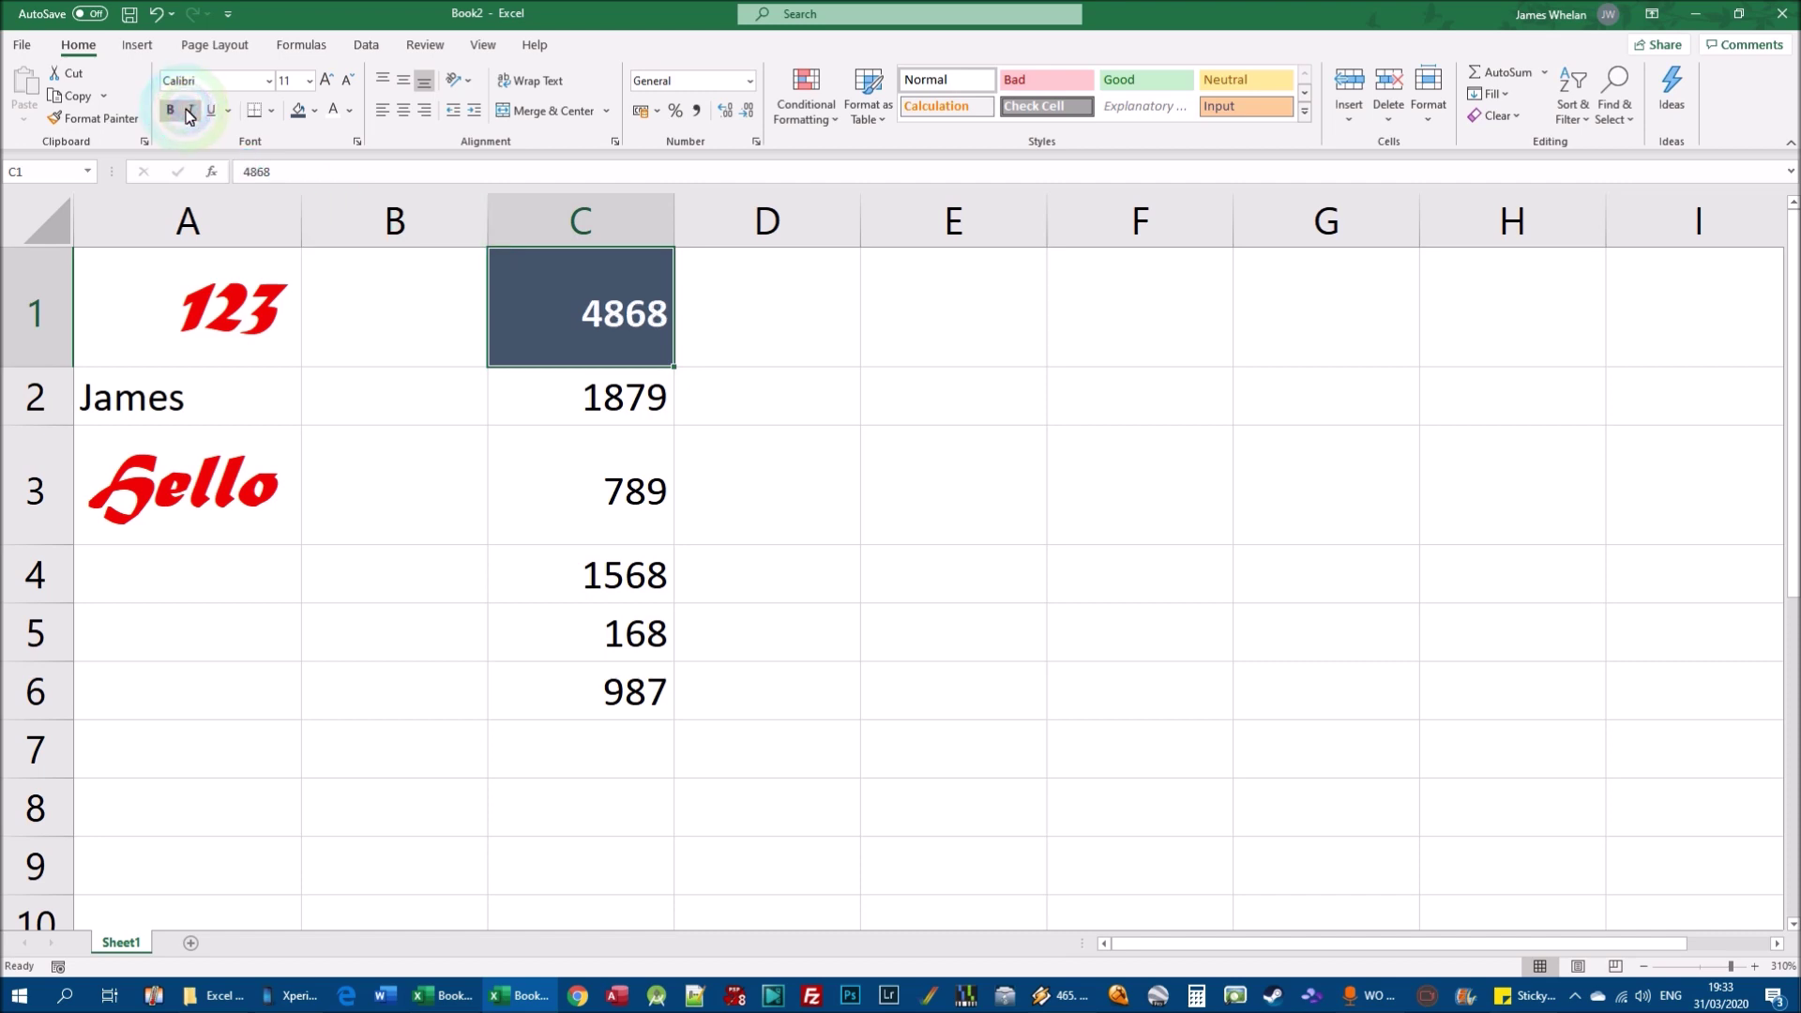
pyautogui.click(190, 110)
# Step: Set the font of cell C1 to Algerian at size 14
pyautogui.click(269, 80)
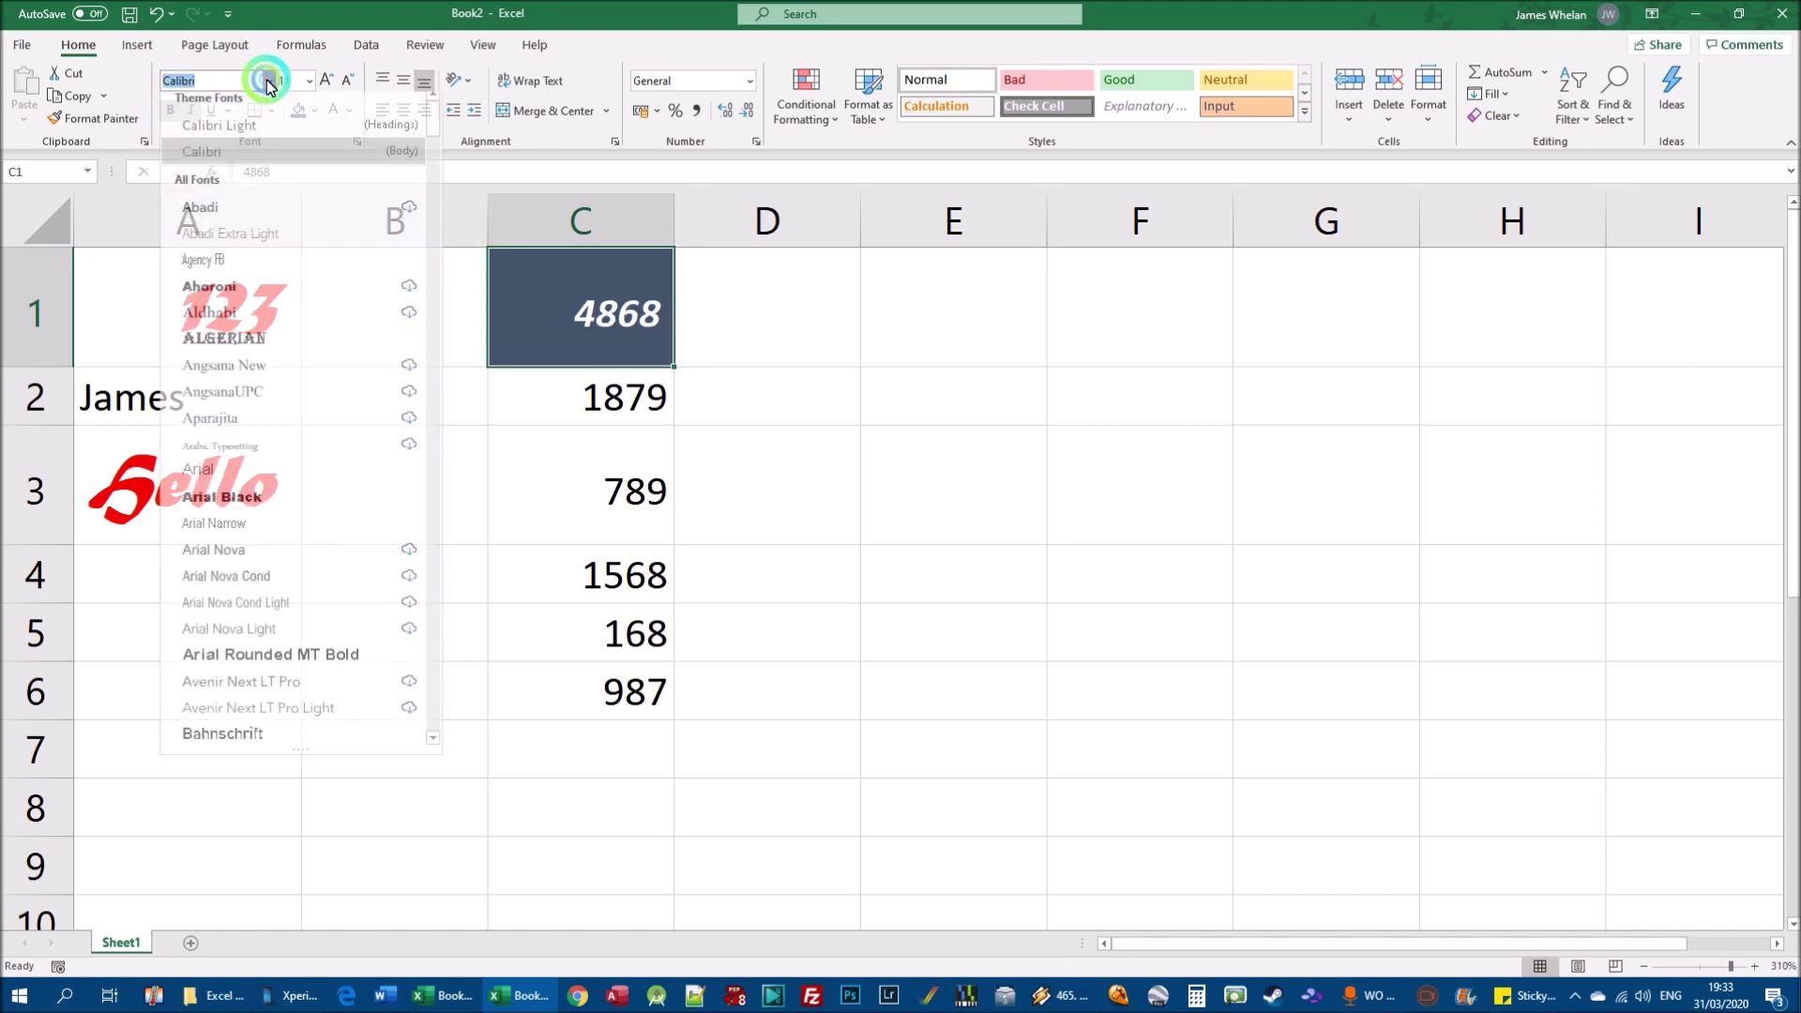
pyautogui.click(249, 347)
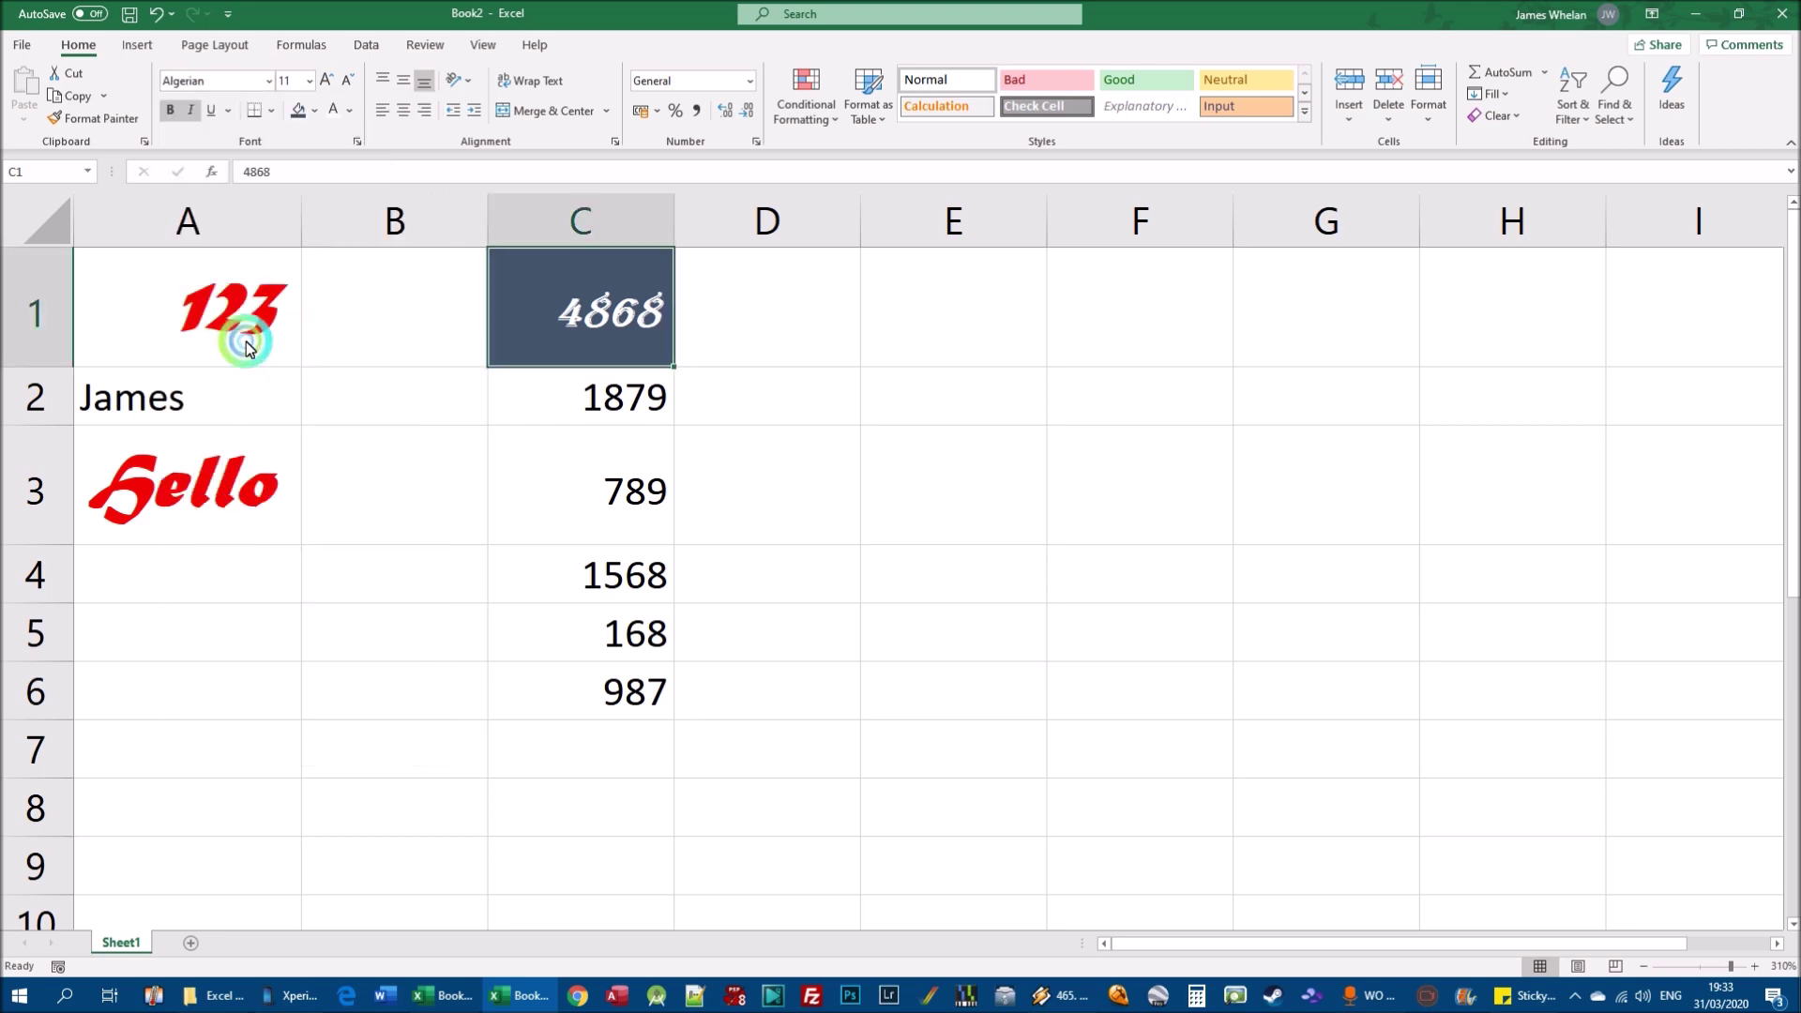
pyautogui.click(310, 82)
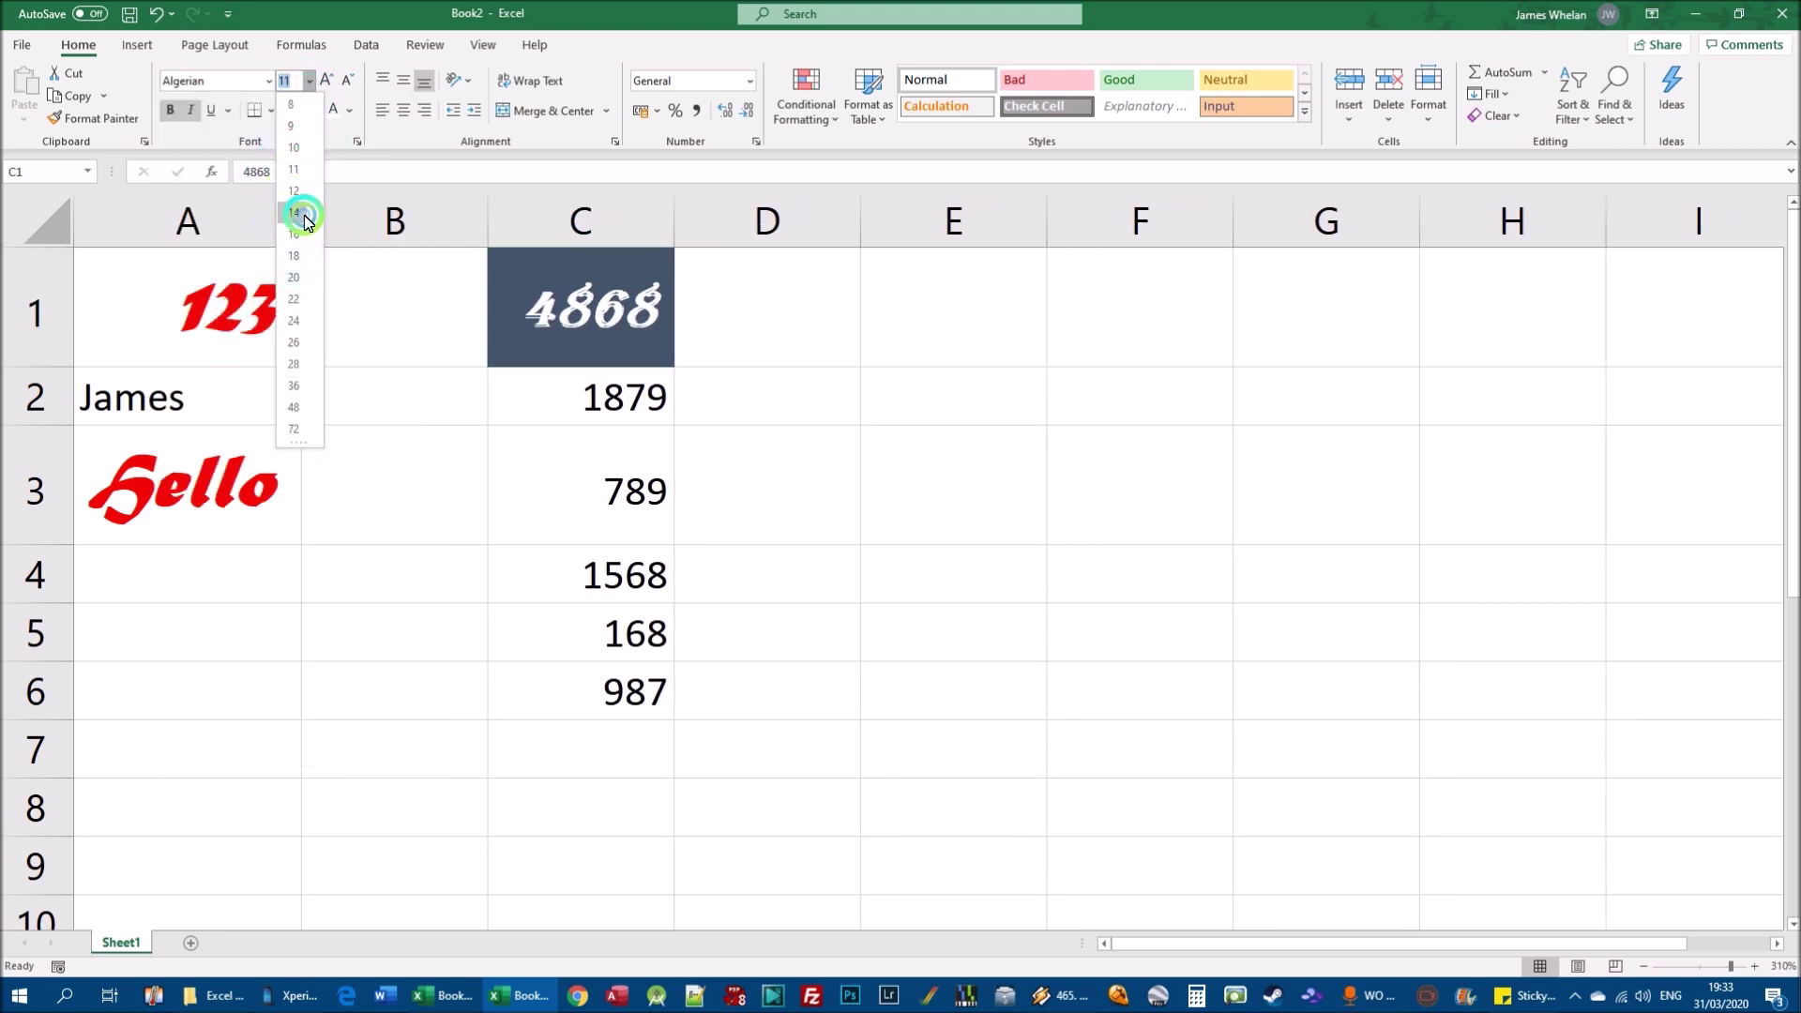
pyautogui.click(294, 212)
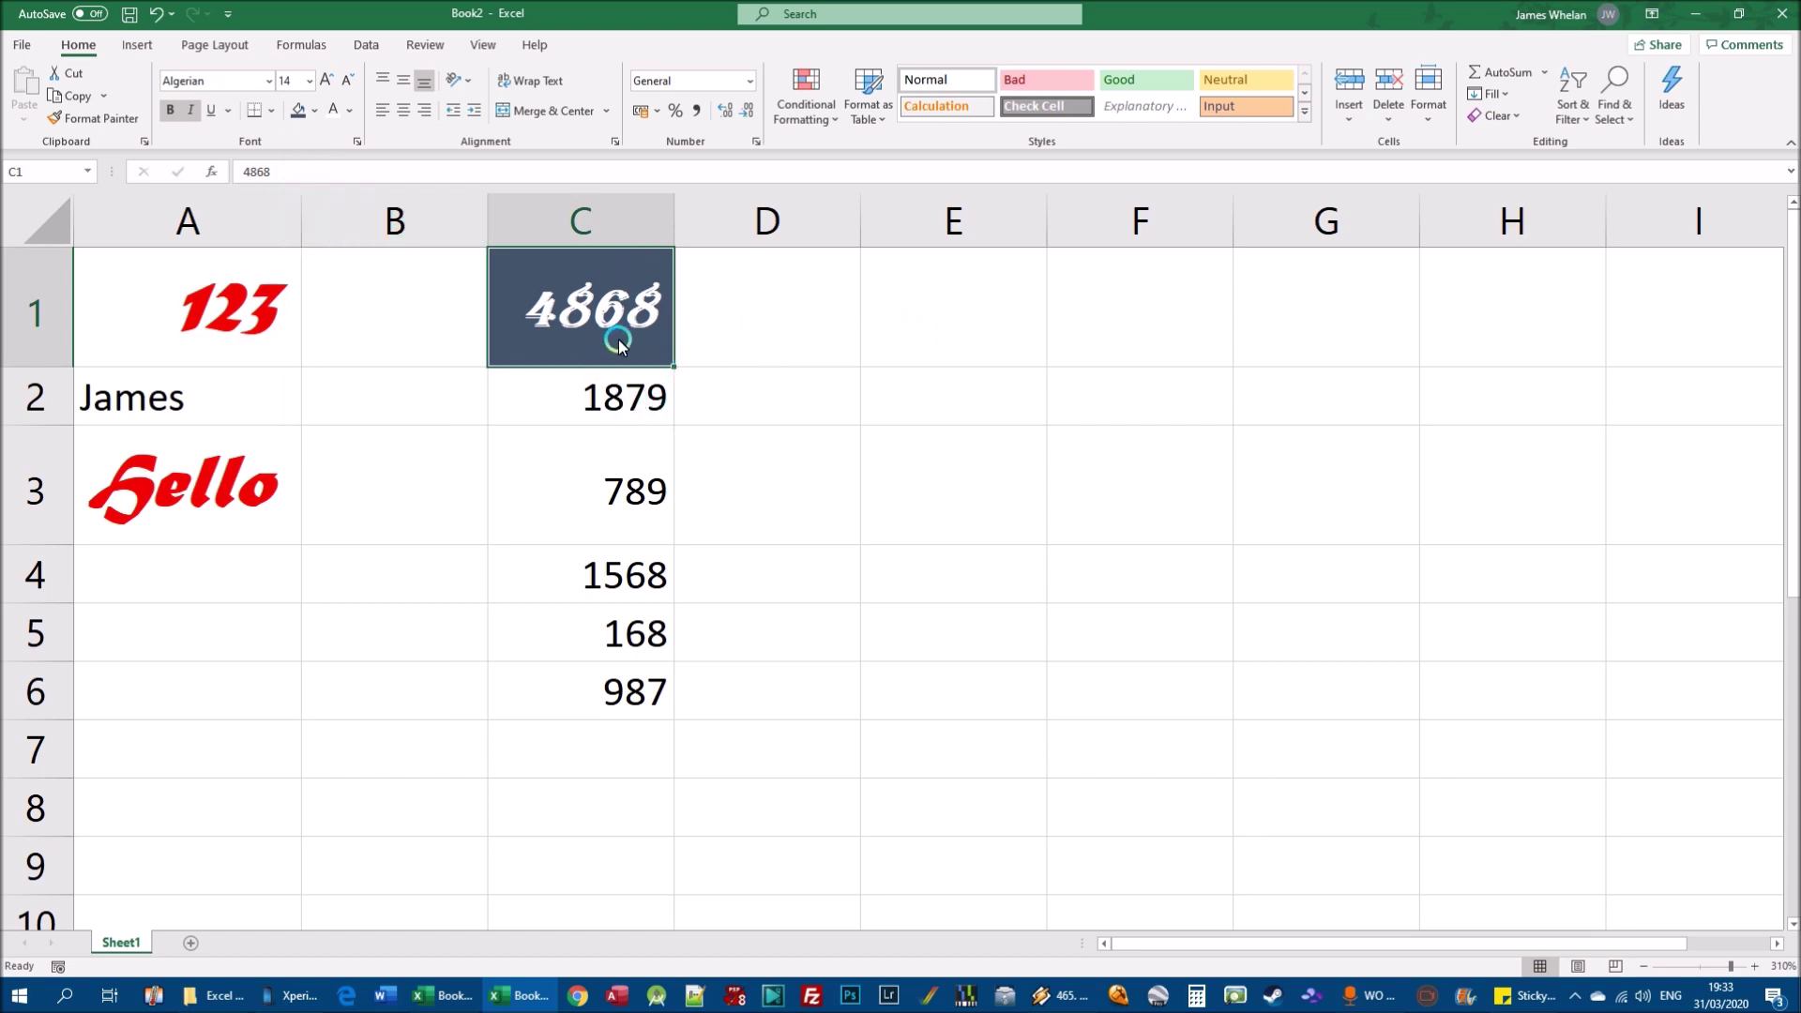
pyautogui.moveTo(604, 394); pyautogui.dragTo(621, 694)
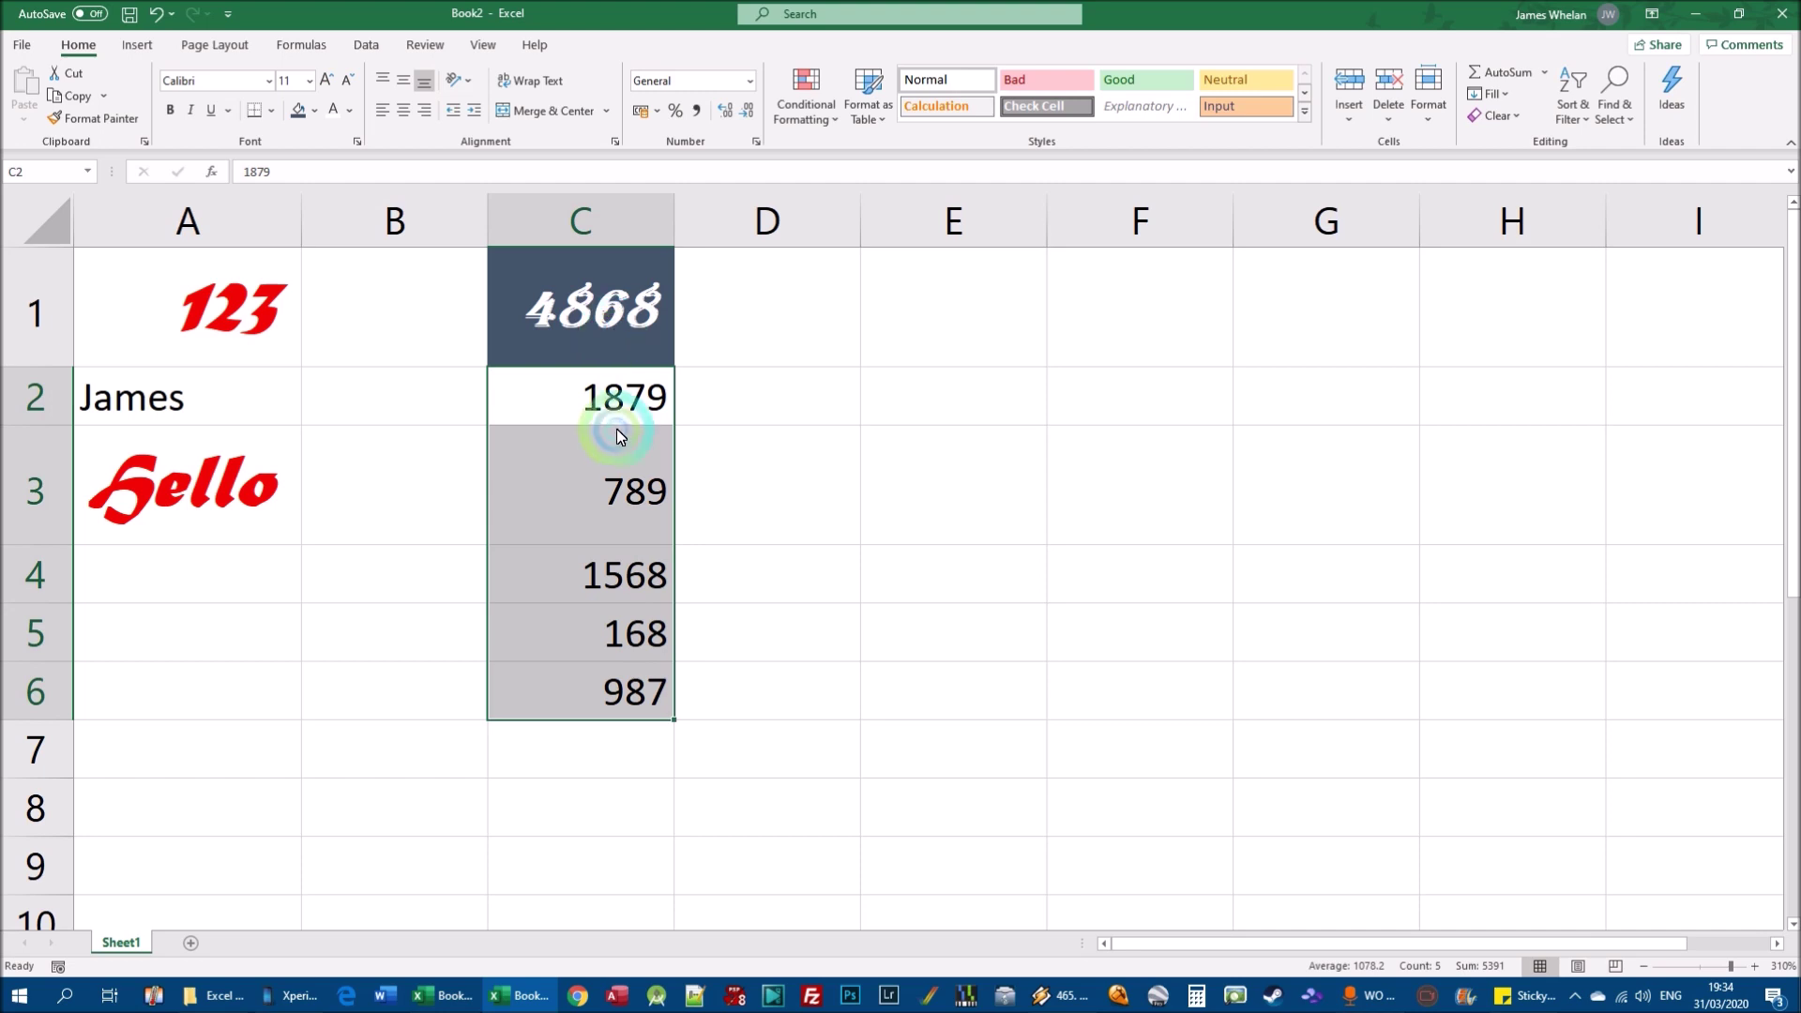
pyautogui.click(763, 441)
pyautogui.moveTo(591, 385); pyautogui.dragTo(611, 699)
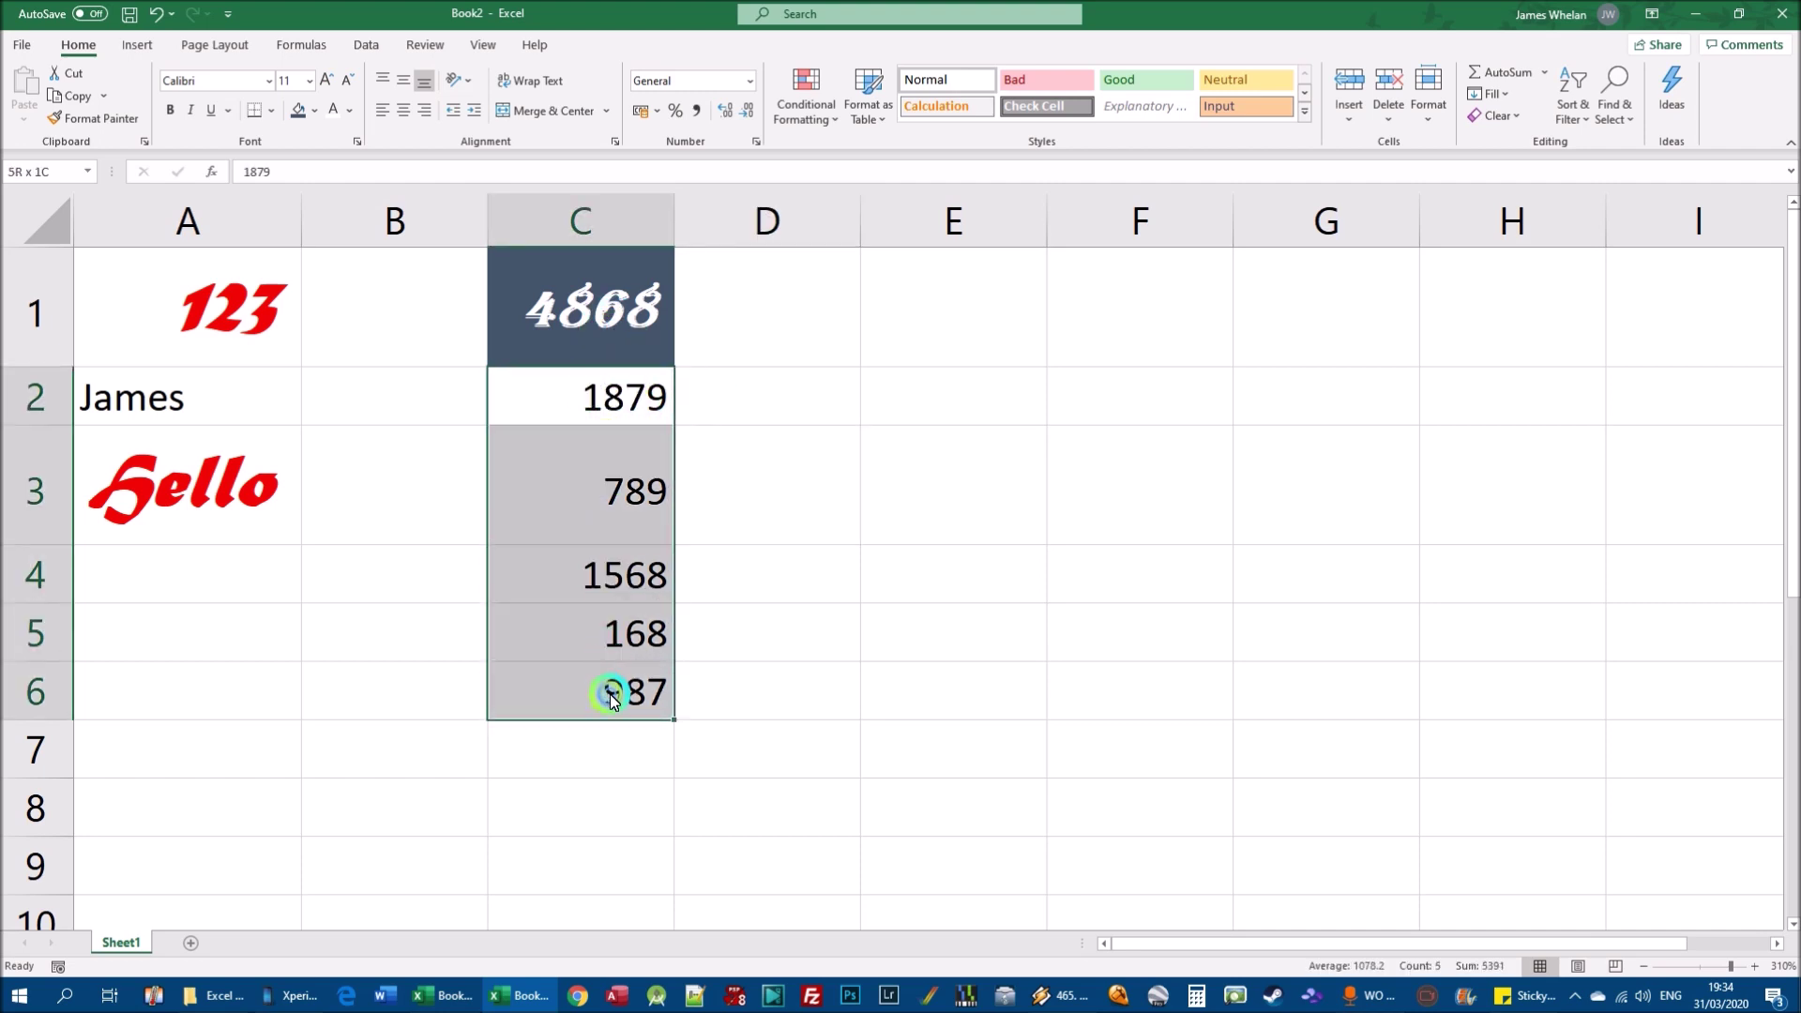
pyautogui.moveTo(628, 309); pyautogui.dragTo(621, 699)
pyautogui.click(807, 352)
# Step: Copy the formatting of cell C1 onto cell C2 with Format Painter
pyautogui.click(539, 302)
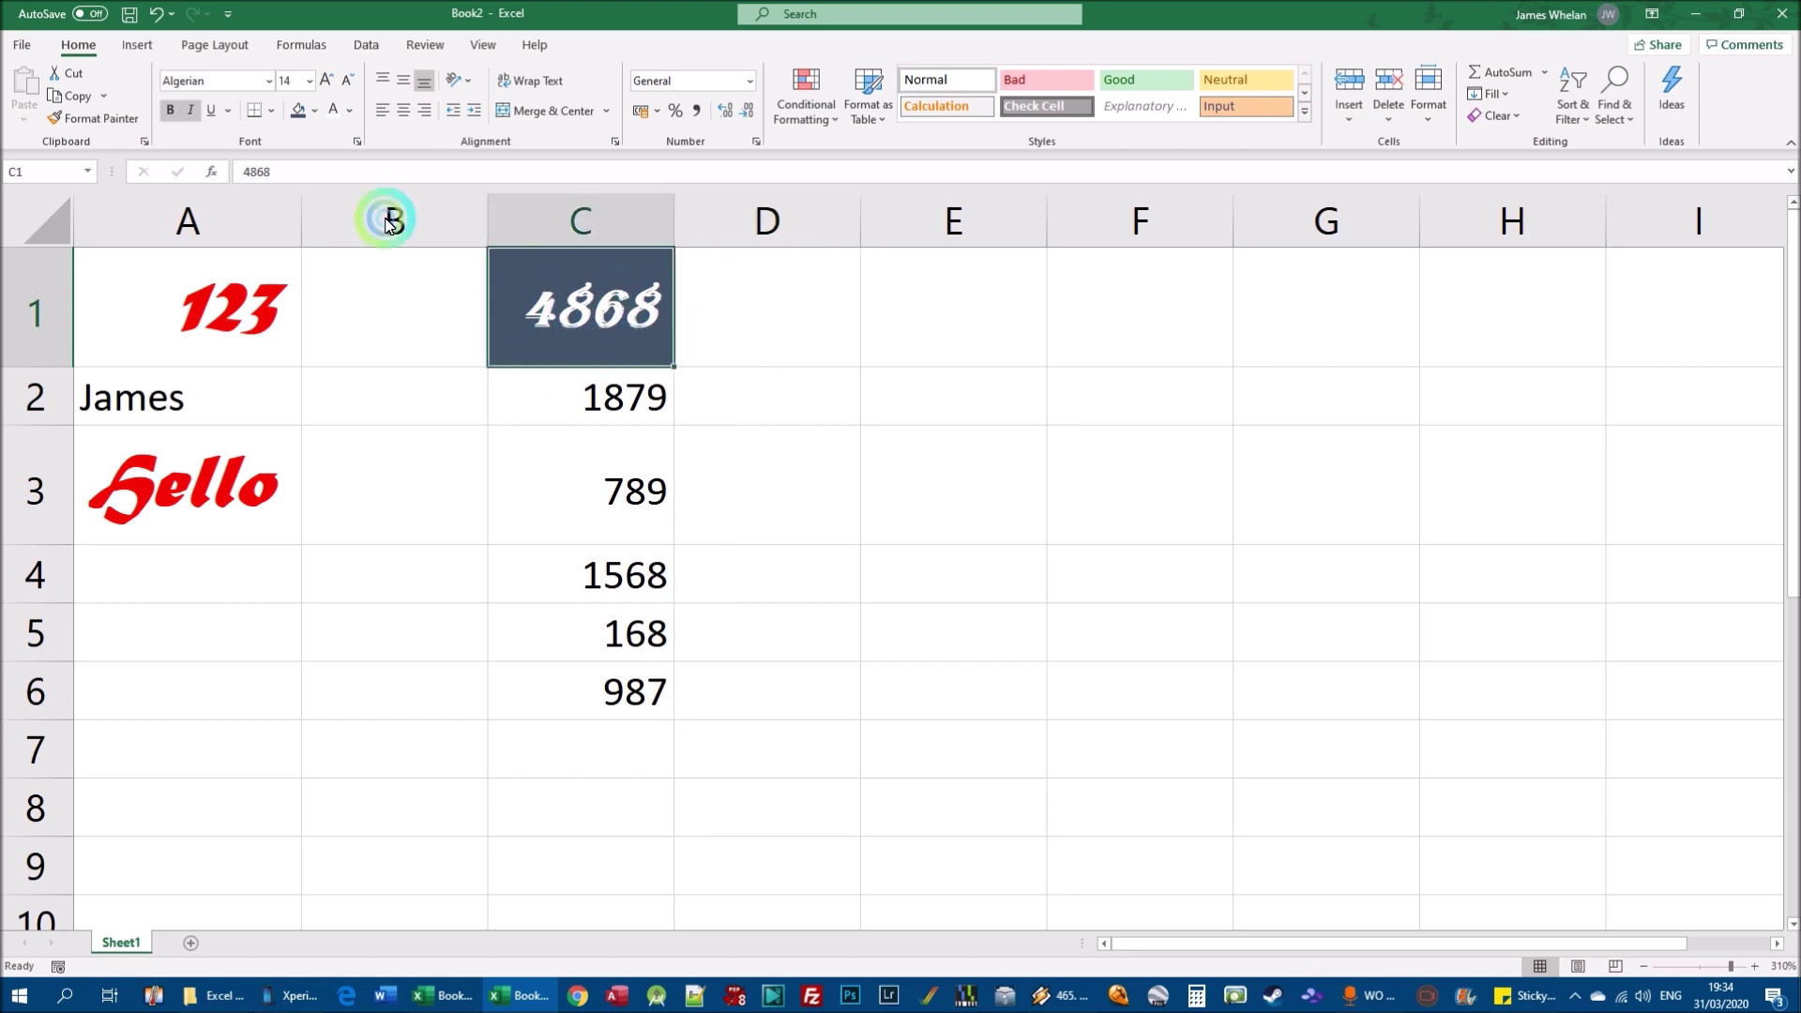
pyautogui.click(94, 118)
pyautogui.click(579, 253)
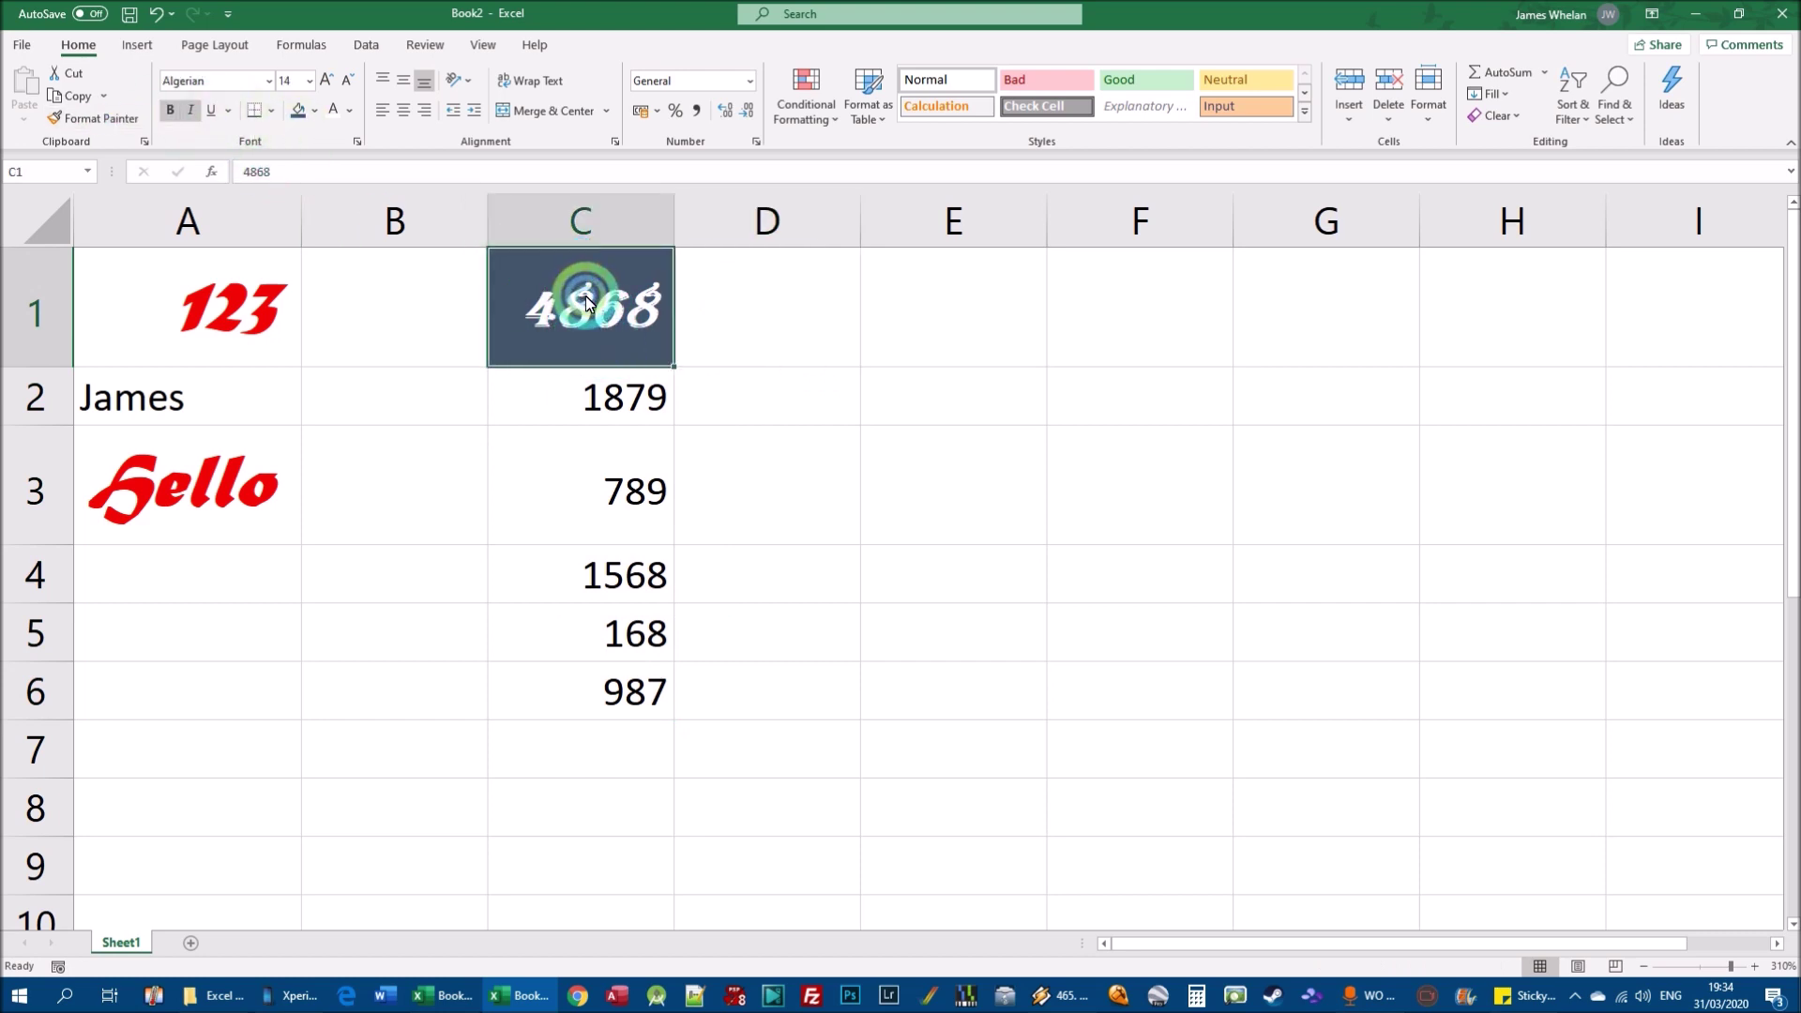
pyautogui.click(103, 119)
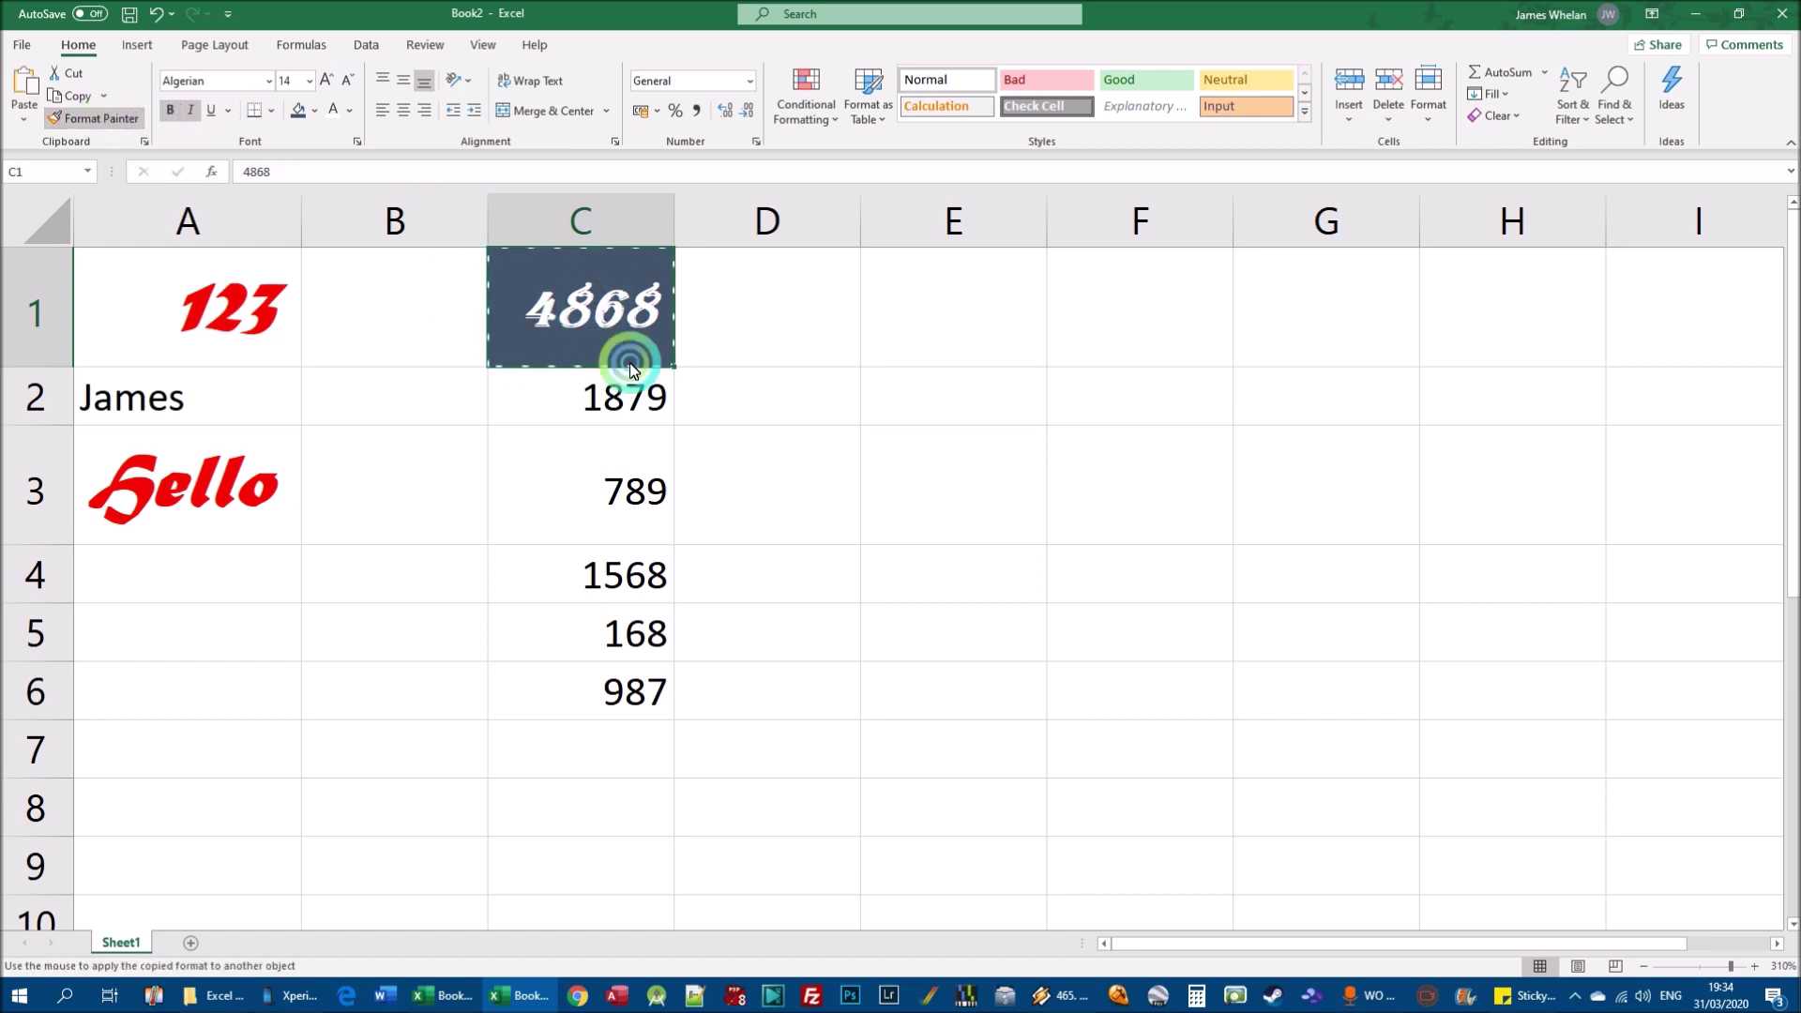
pyautogui.click(583, 398)
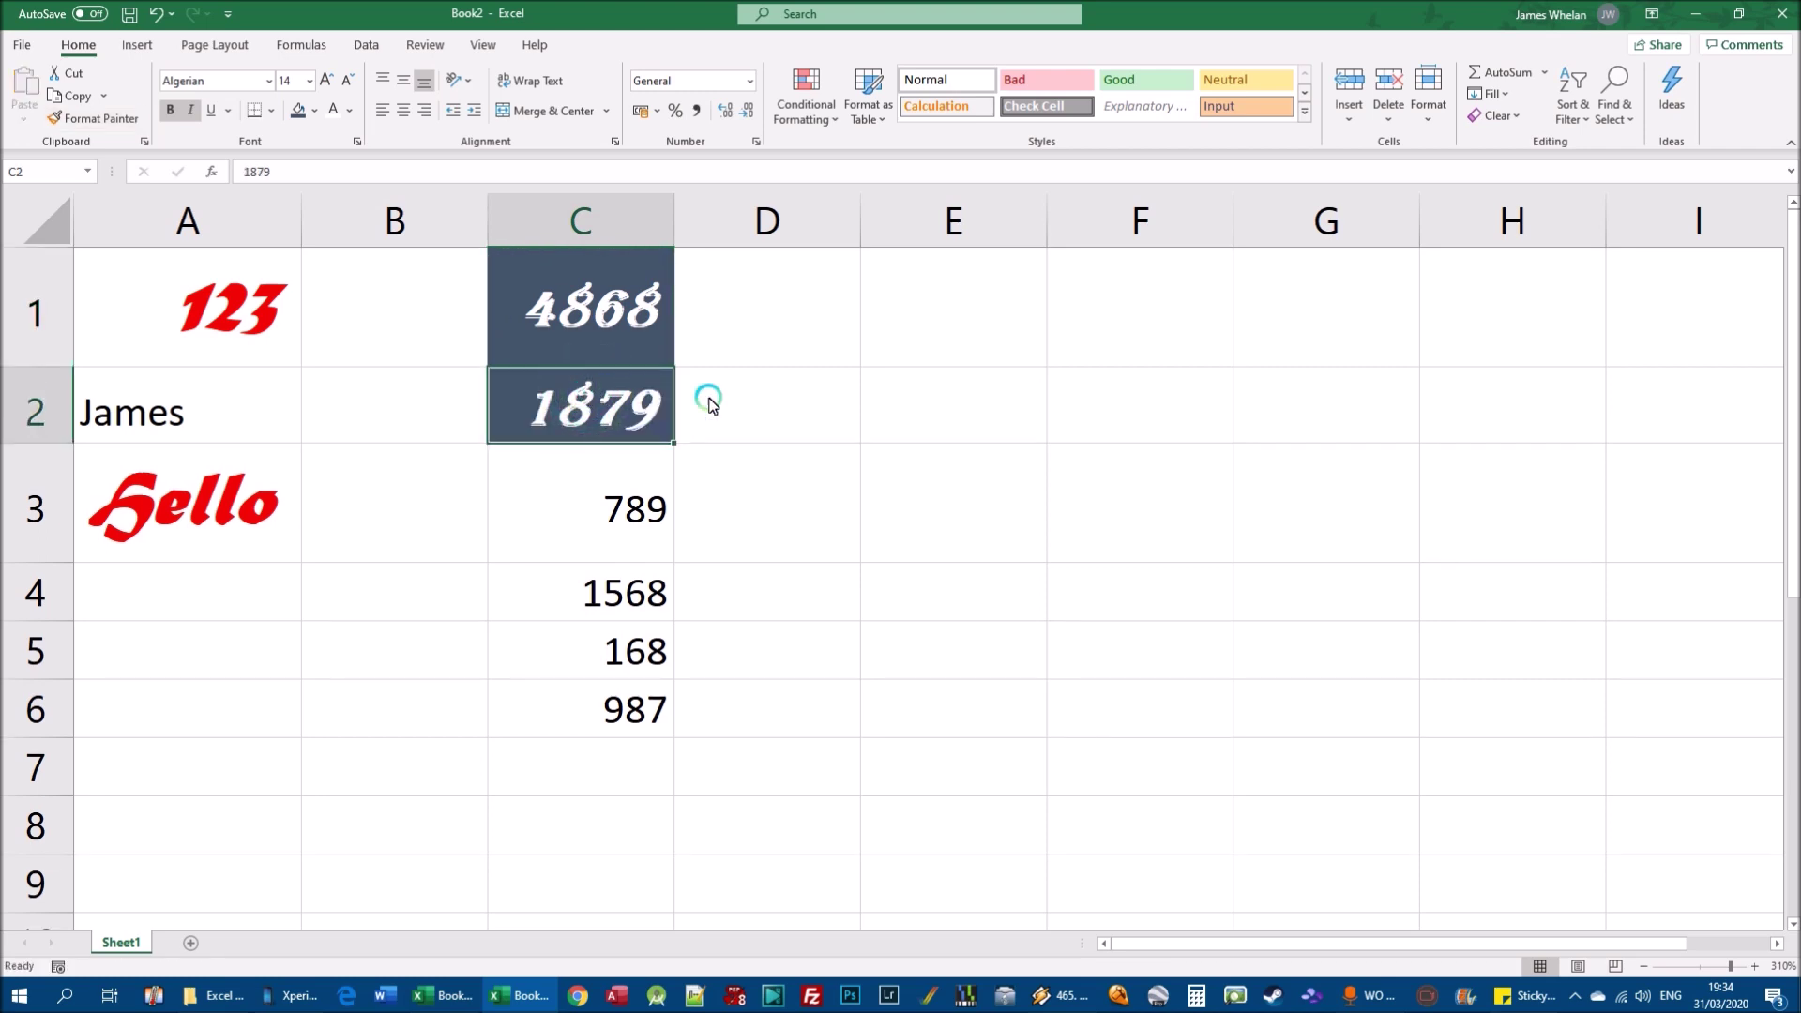
pyautogui.click(583, 490)
pyautogui.click(586, 595)
pyautogui.click(594, 653)
pyautogui.click(603, 706)
pyautogui.click(603, 510)
pyautogui.click(600, 605)
pyautogui.click(597, 653)
pyautogui.click(601, 708)
pyautogui.click(624, 506)
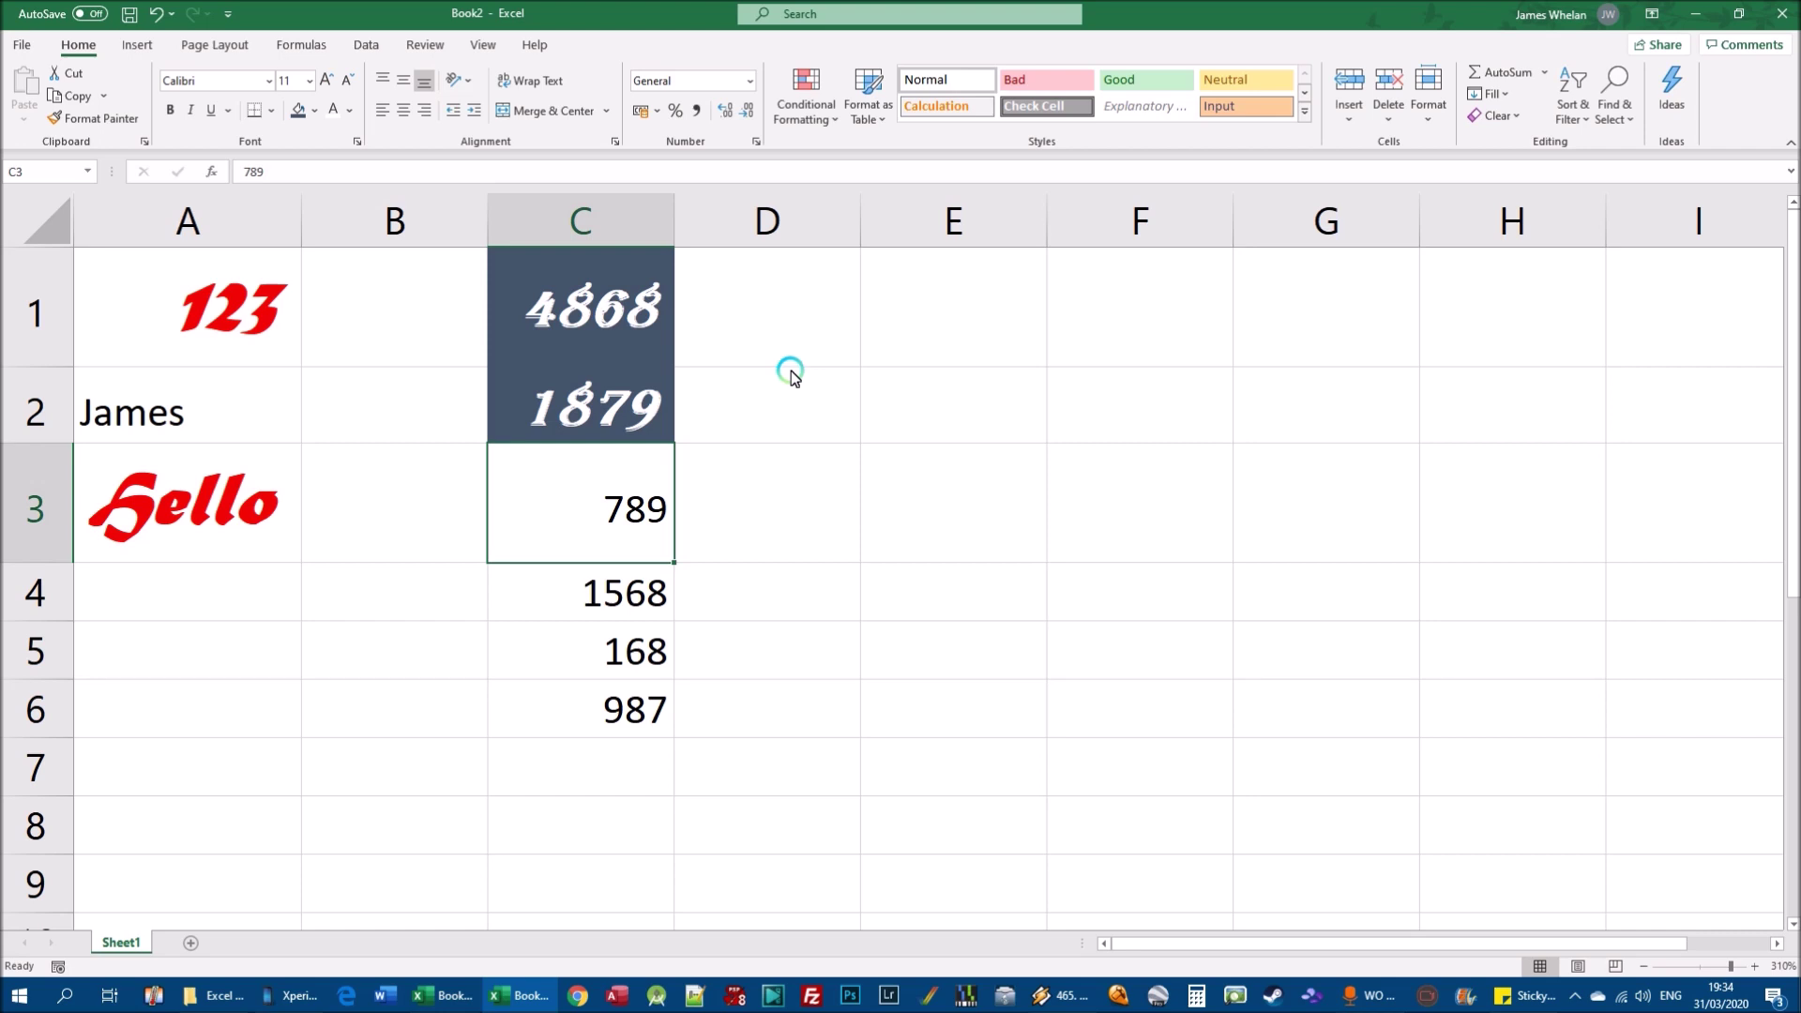
# Step: Undo the formatting applied to cell C2 and clear the copy outline around C1
pyautogui.hotkey('ctrl', 'z')
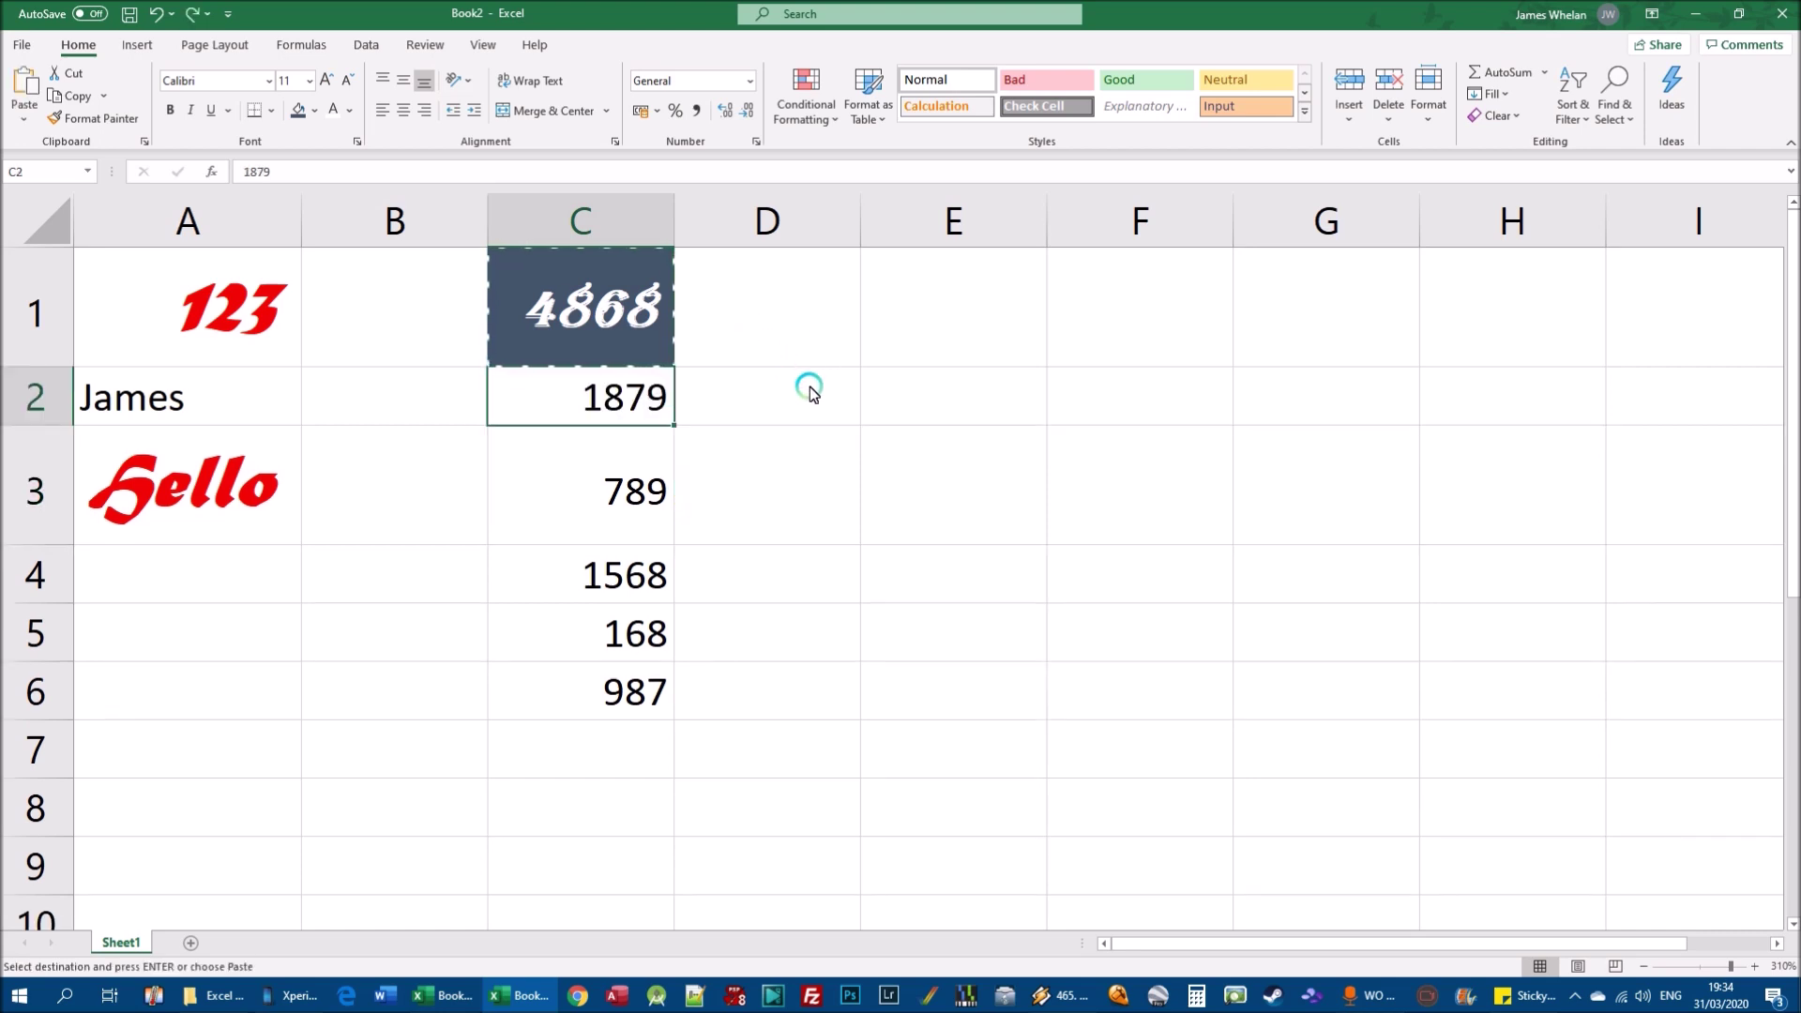
pyautogui.click(741, 375)
pyautogui.press('Escape')
# Step: Apply the formatting of cell C1 to the number in cell C4 with Format Painter
pyautogui.click(614, 300)
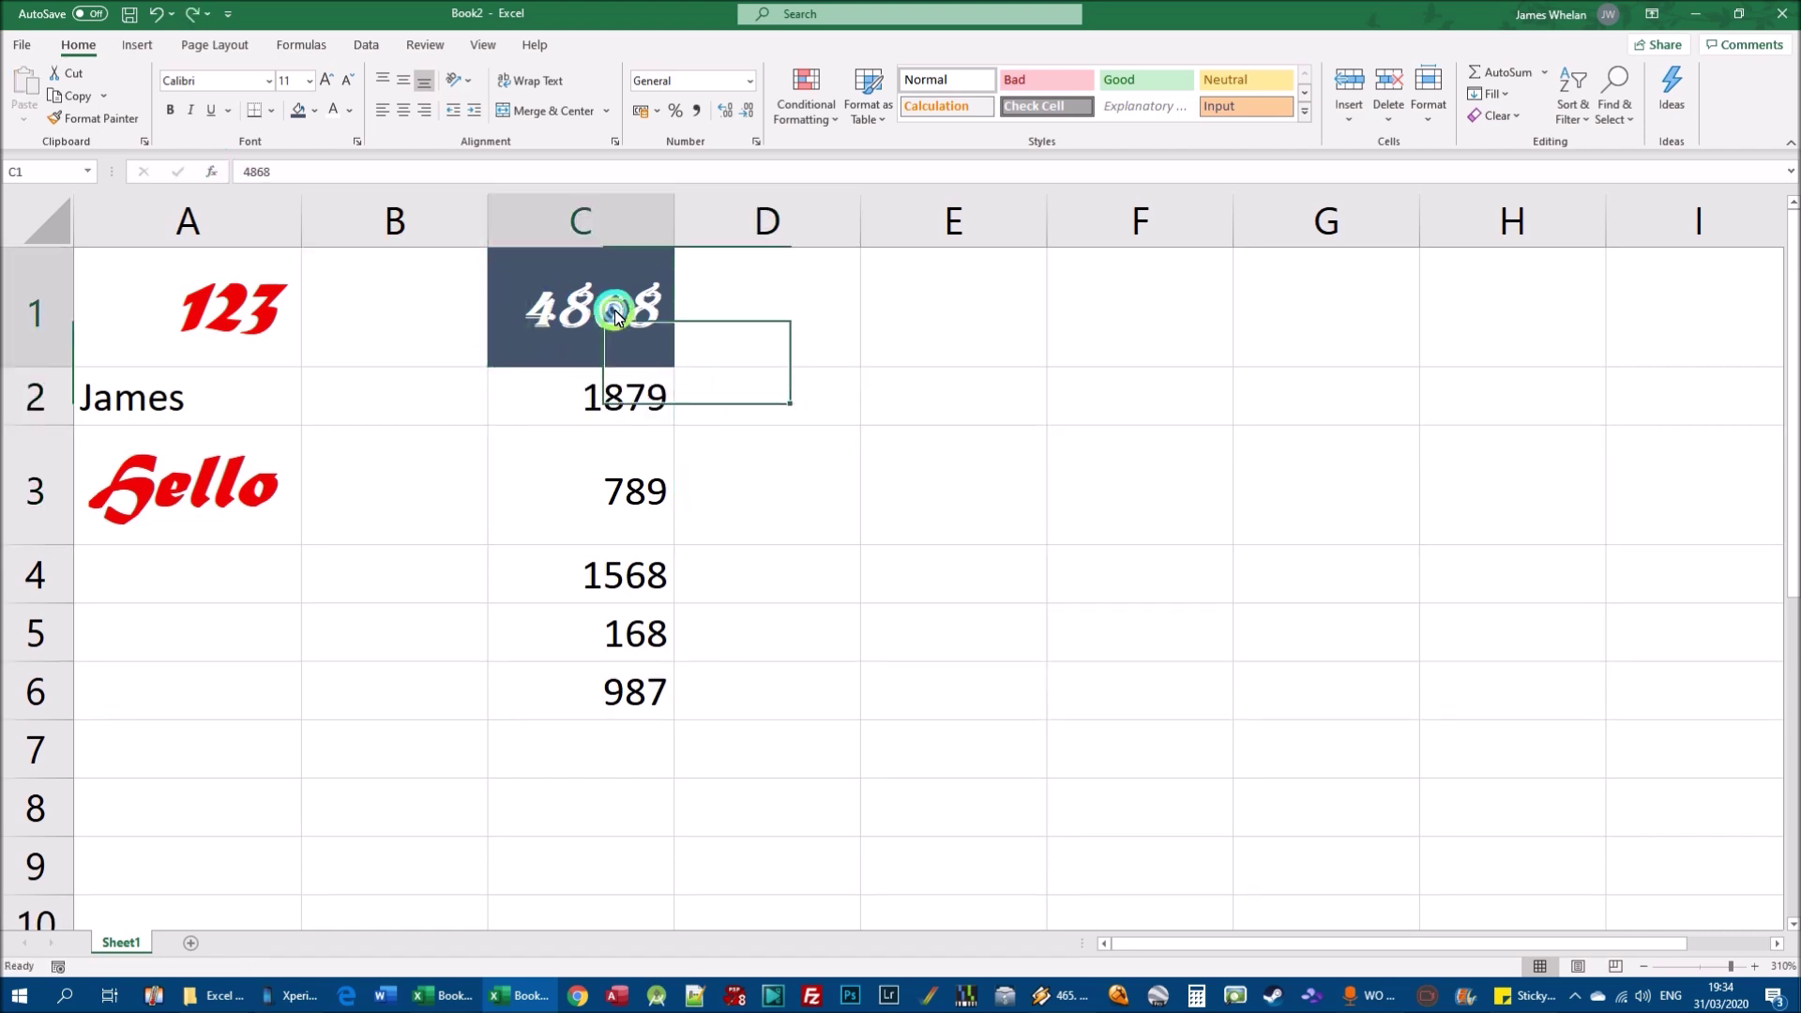
pyautogui.click(90, 117)
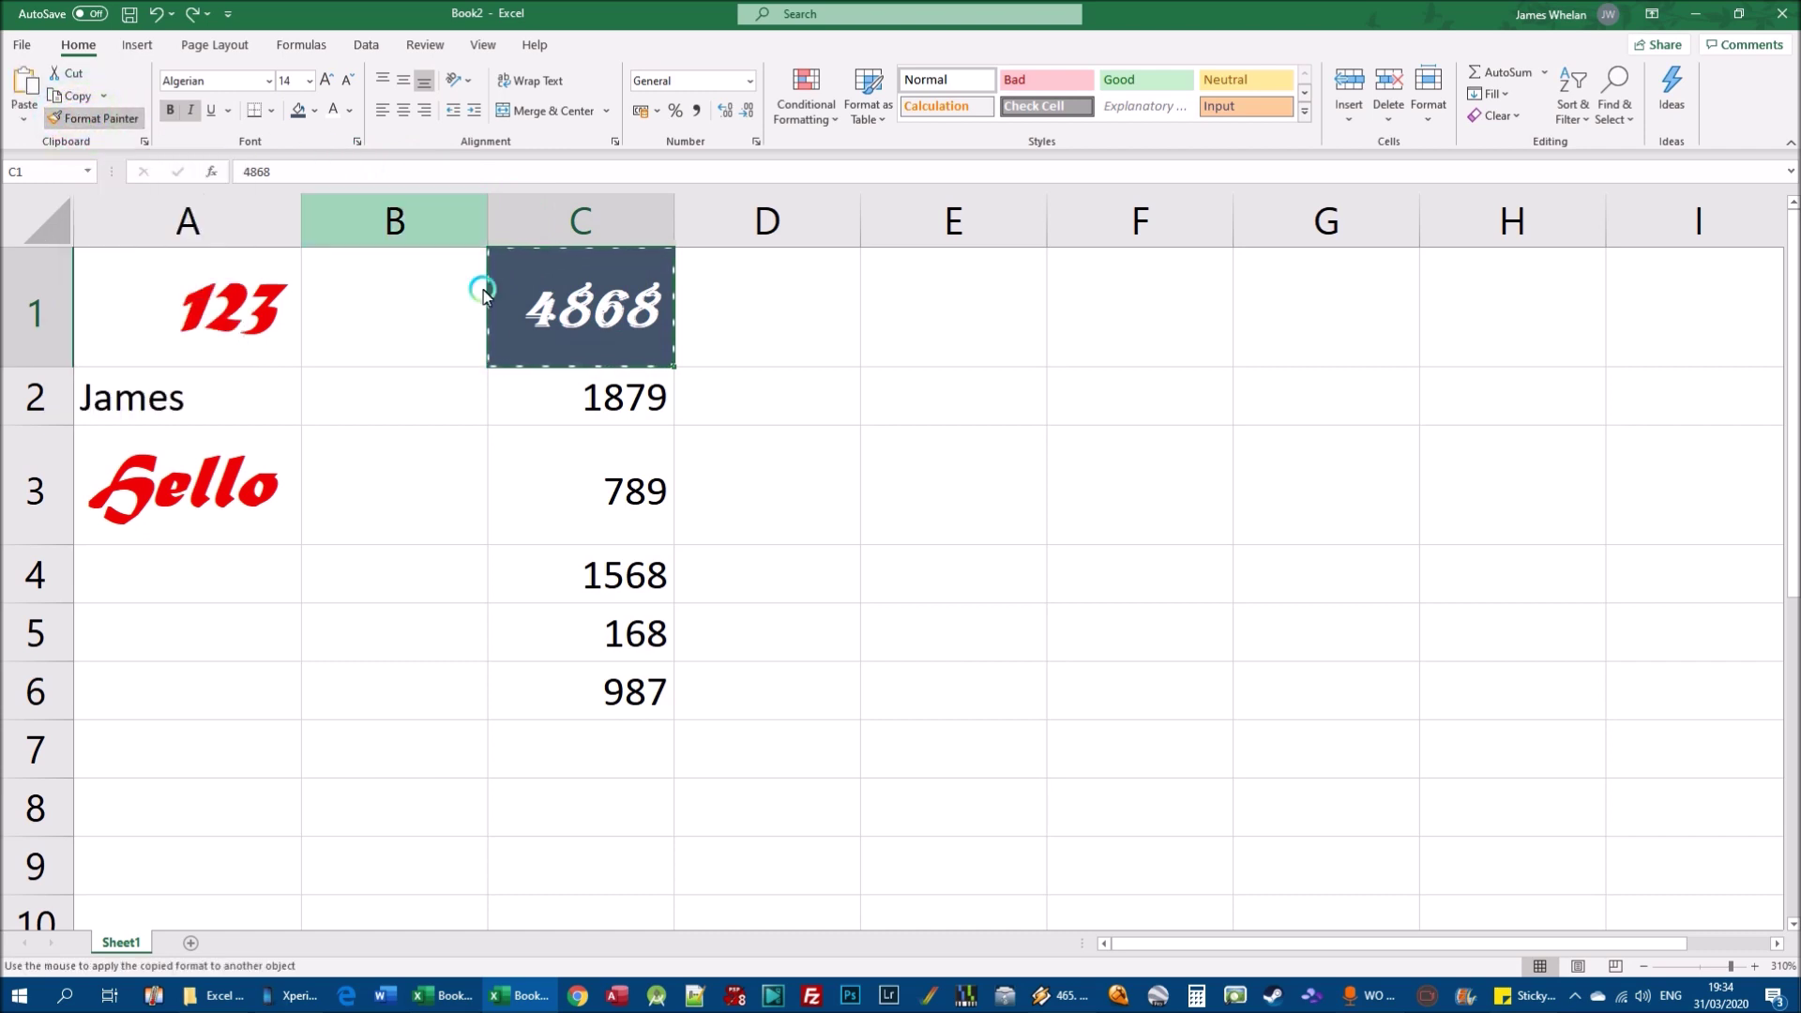
pyautogui.click(585, 579)
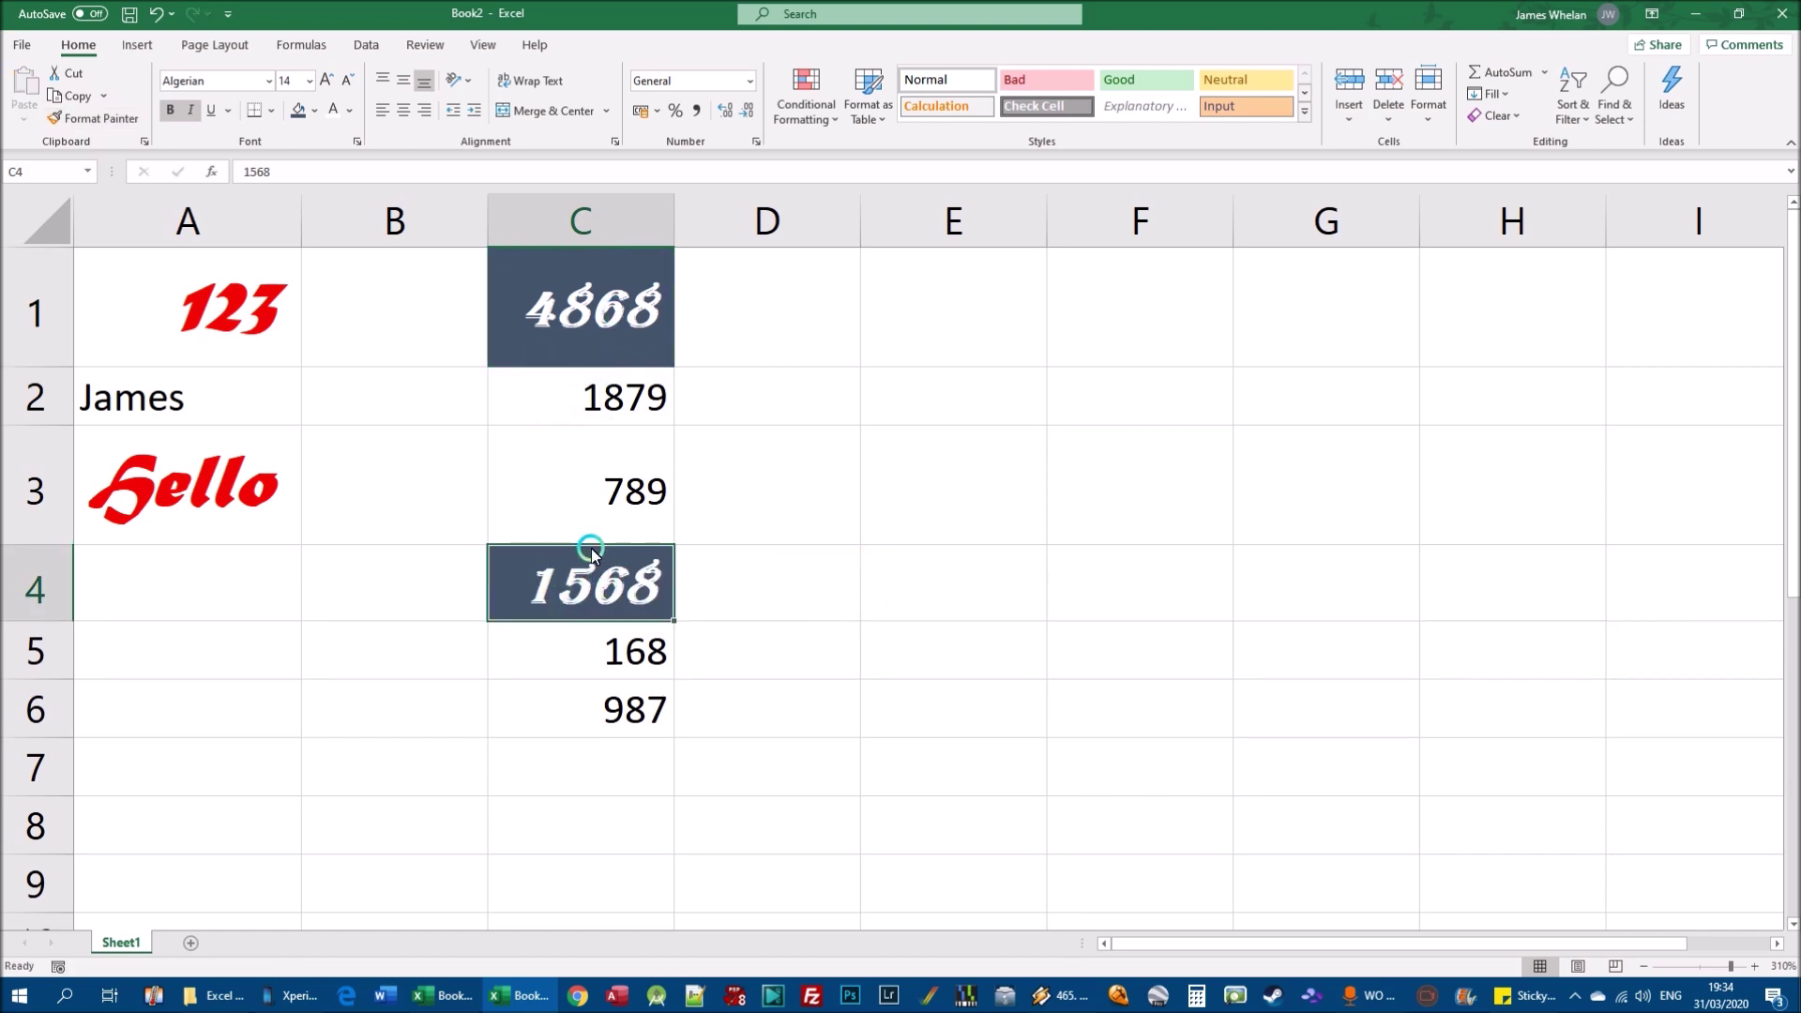
pyautogui.click(591, 487)
pyautogui.click(591, 394)
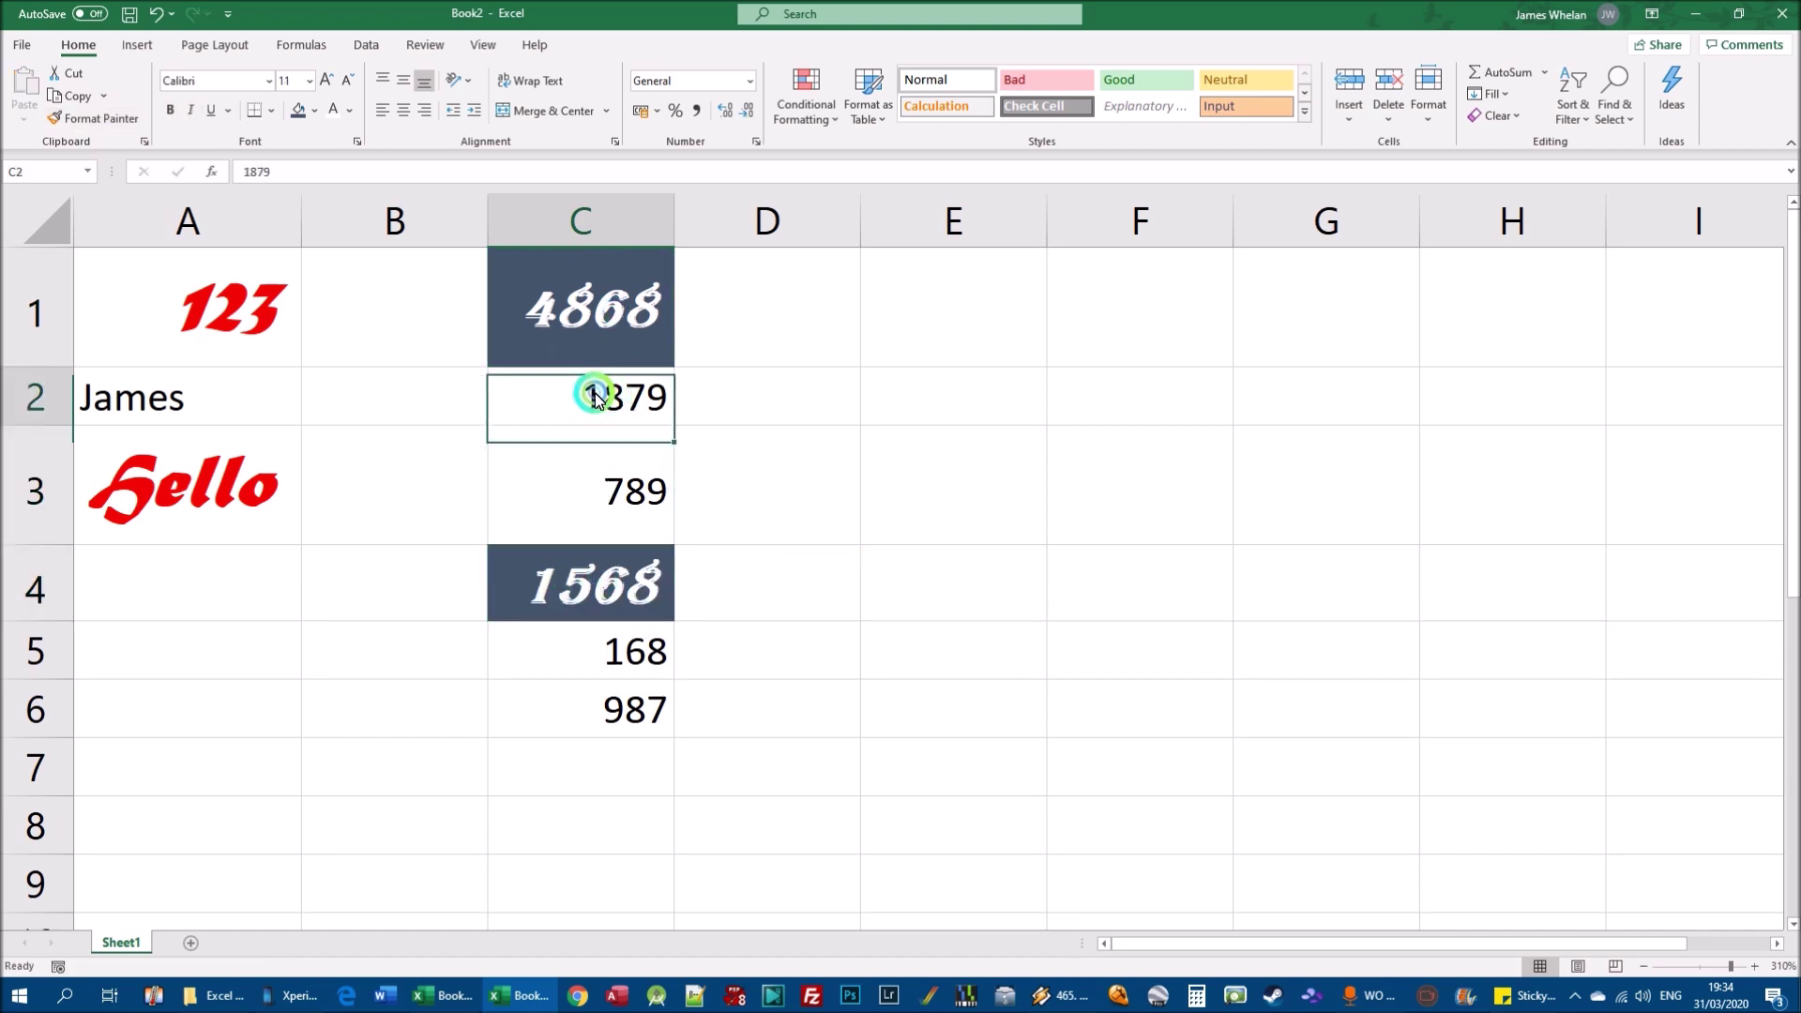
pyautogui.click(597, 662)
pyautogui.click(594, 706)
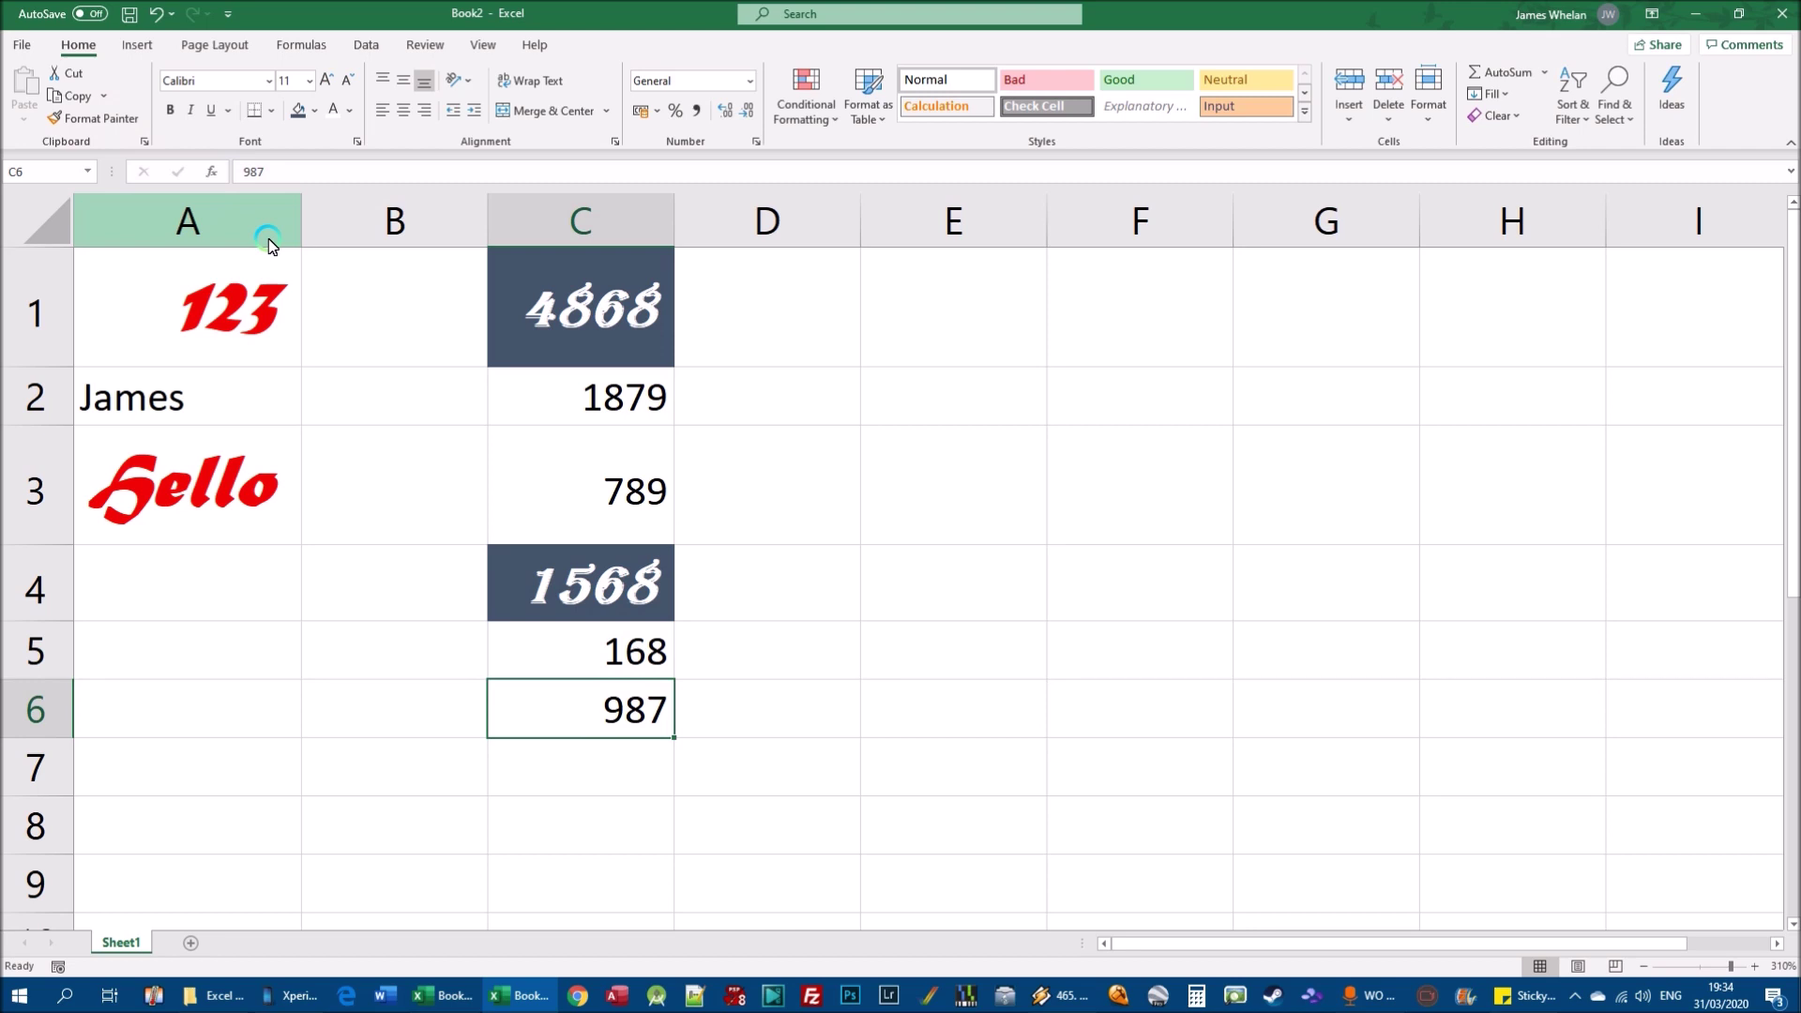
# Step: Undo the formatting applied to cell C4 and select an empty cell in column E
pyautogui.click(125, 124)
pyautogui.click(592, 305)
pyautogui.hotkey('ctrl', 'z')
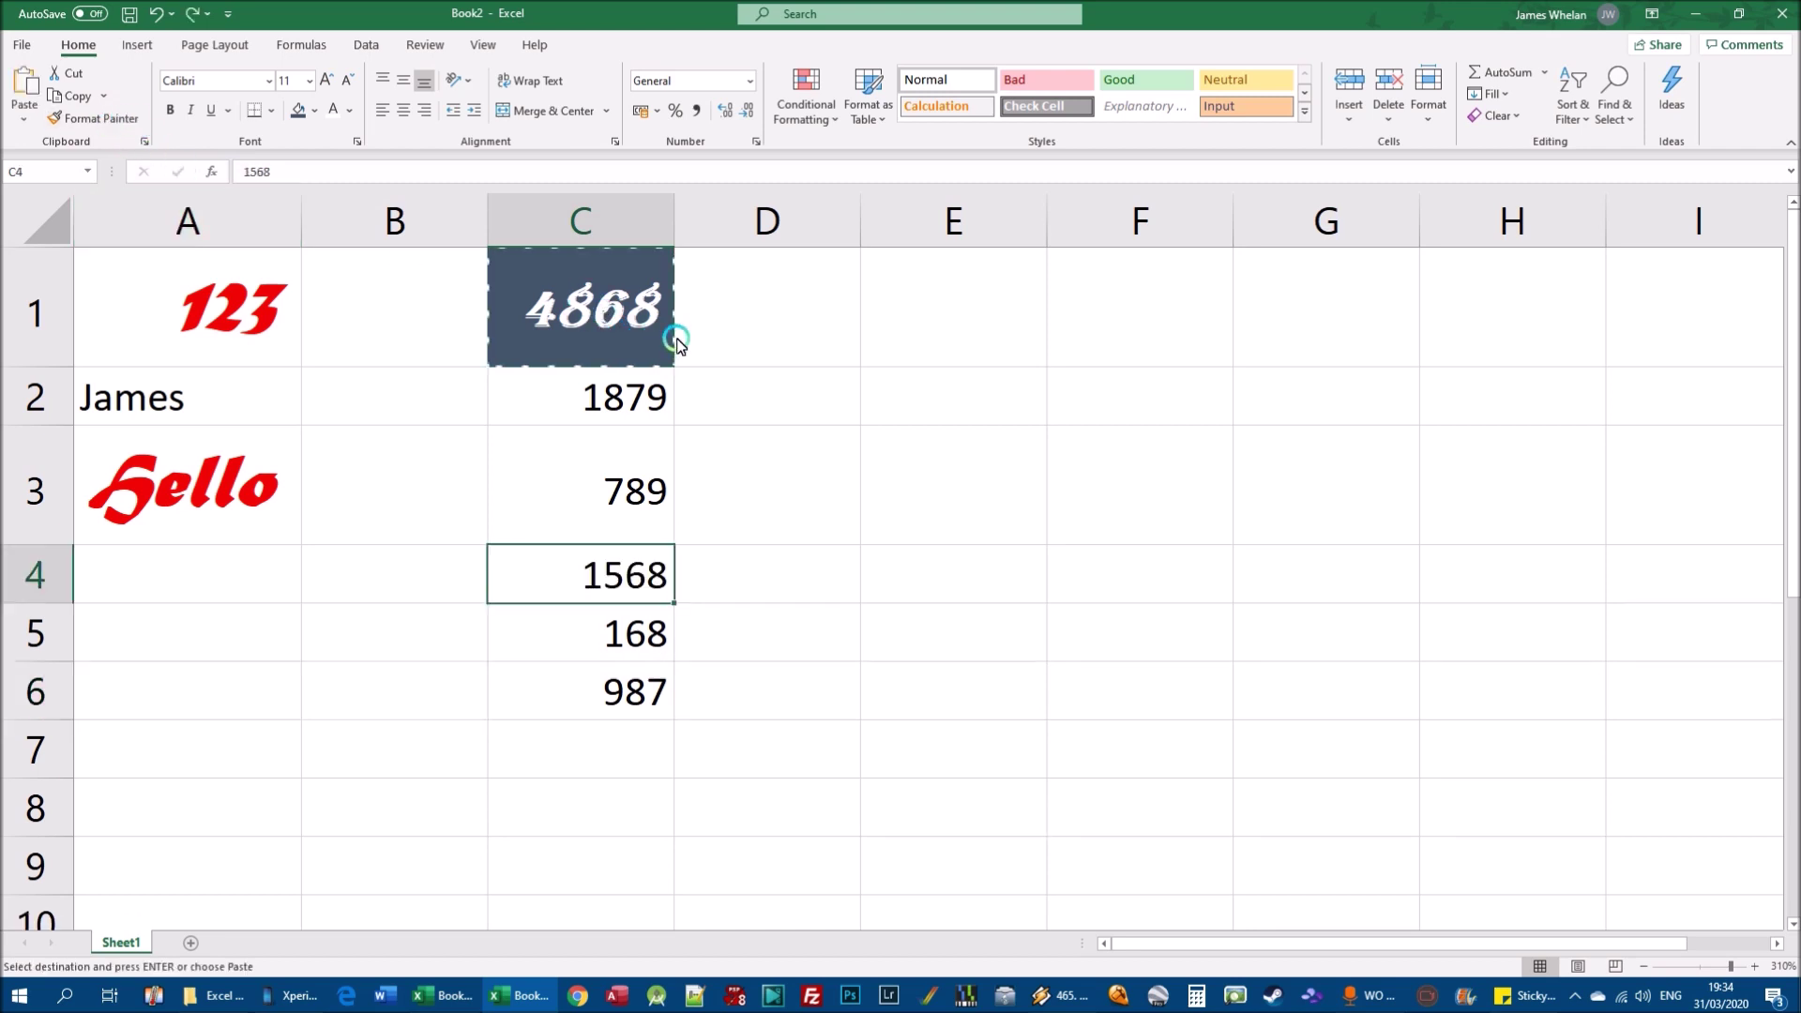
pyautogui.click(941, 438)
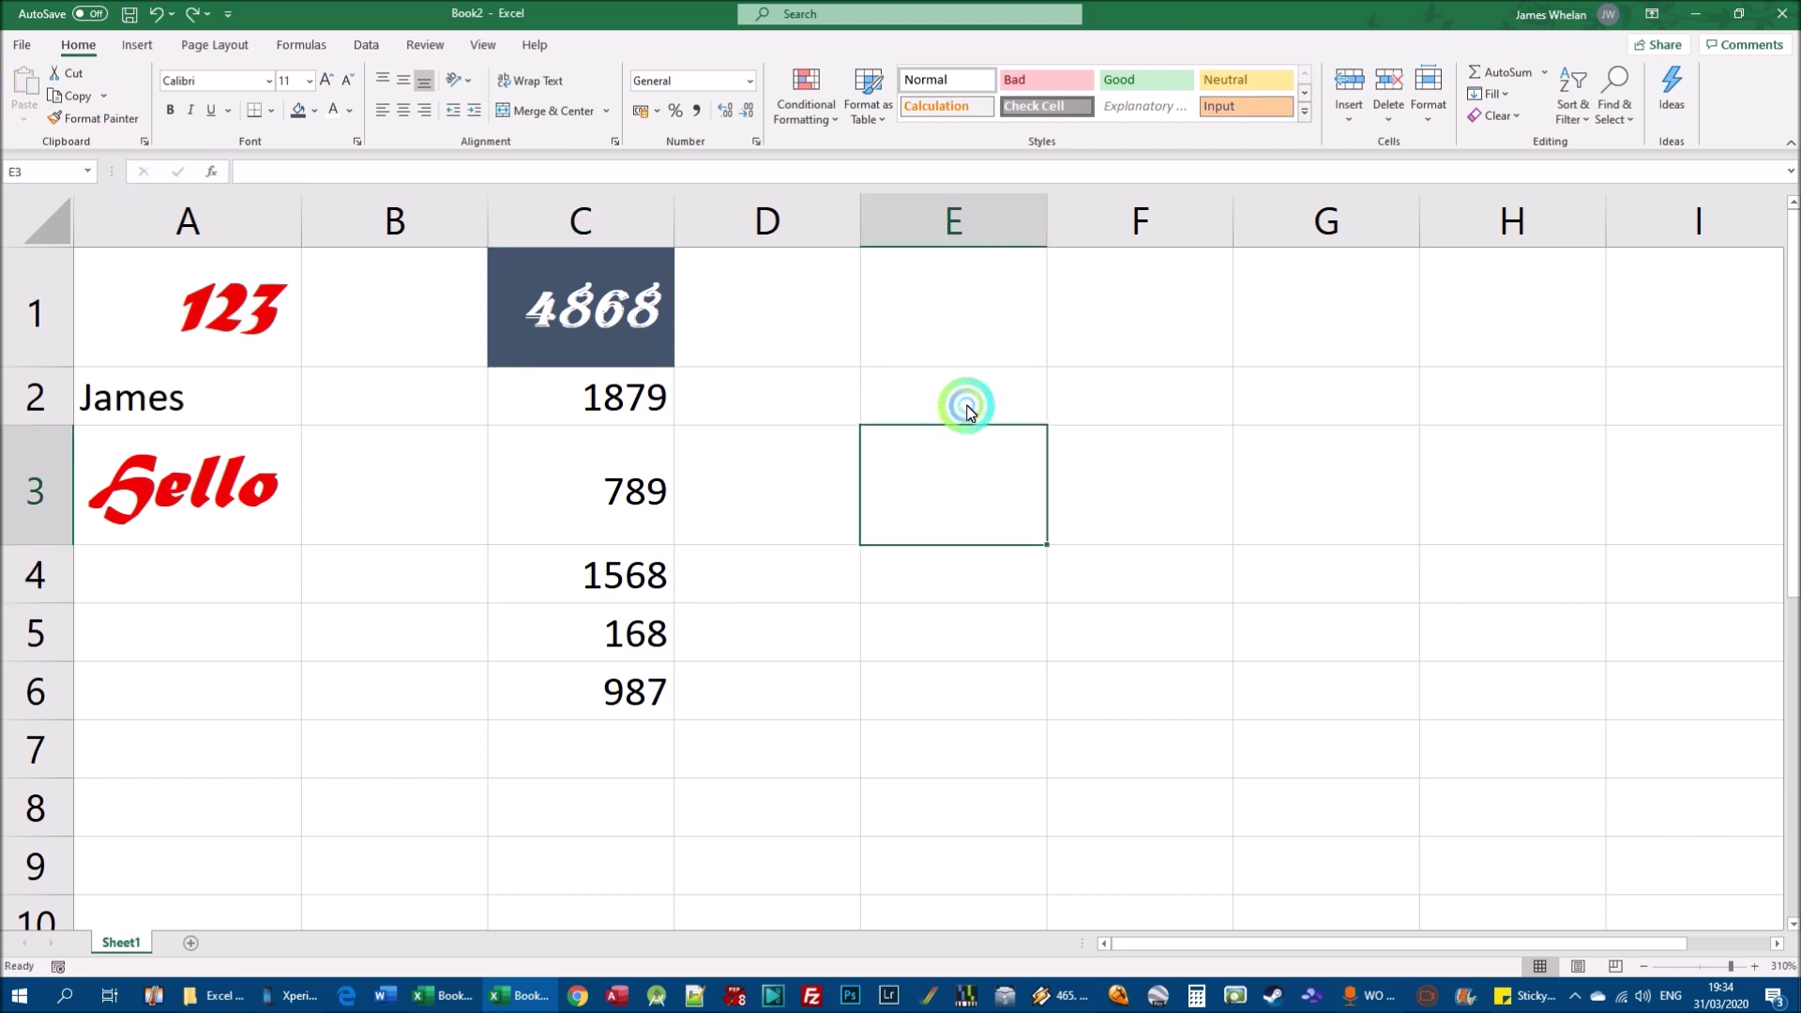
# Step: Copy the formatting of cell C1 onto the range C2:C6 with Format Painter and undo that change
pyautogui.click(600, 305)
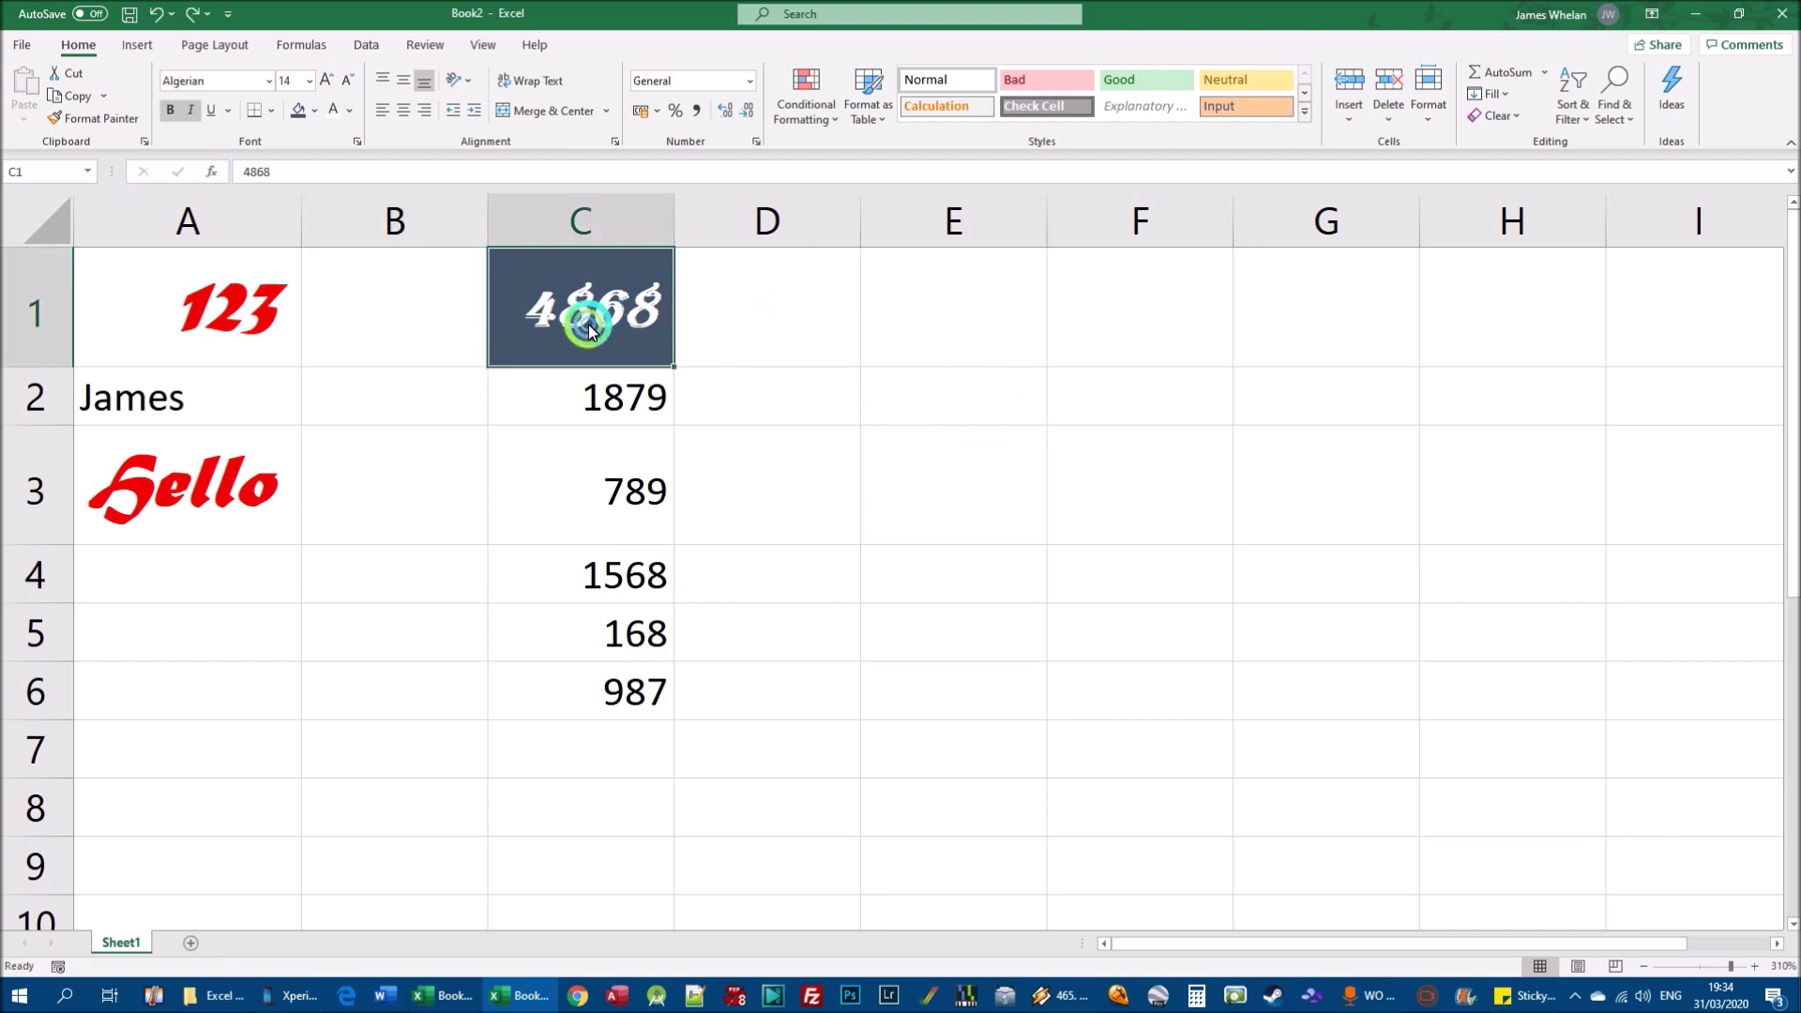
pyautogui.click(664, 289)
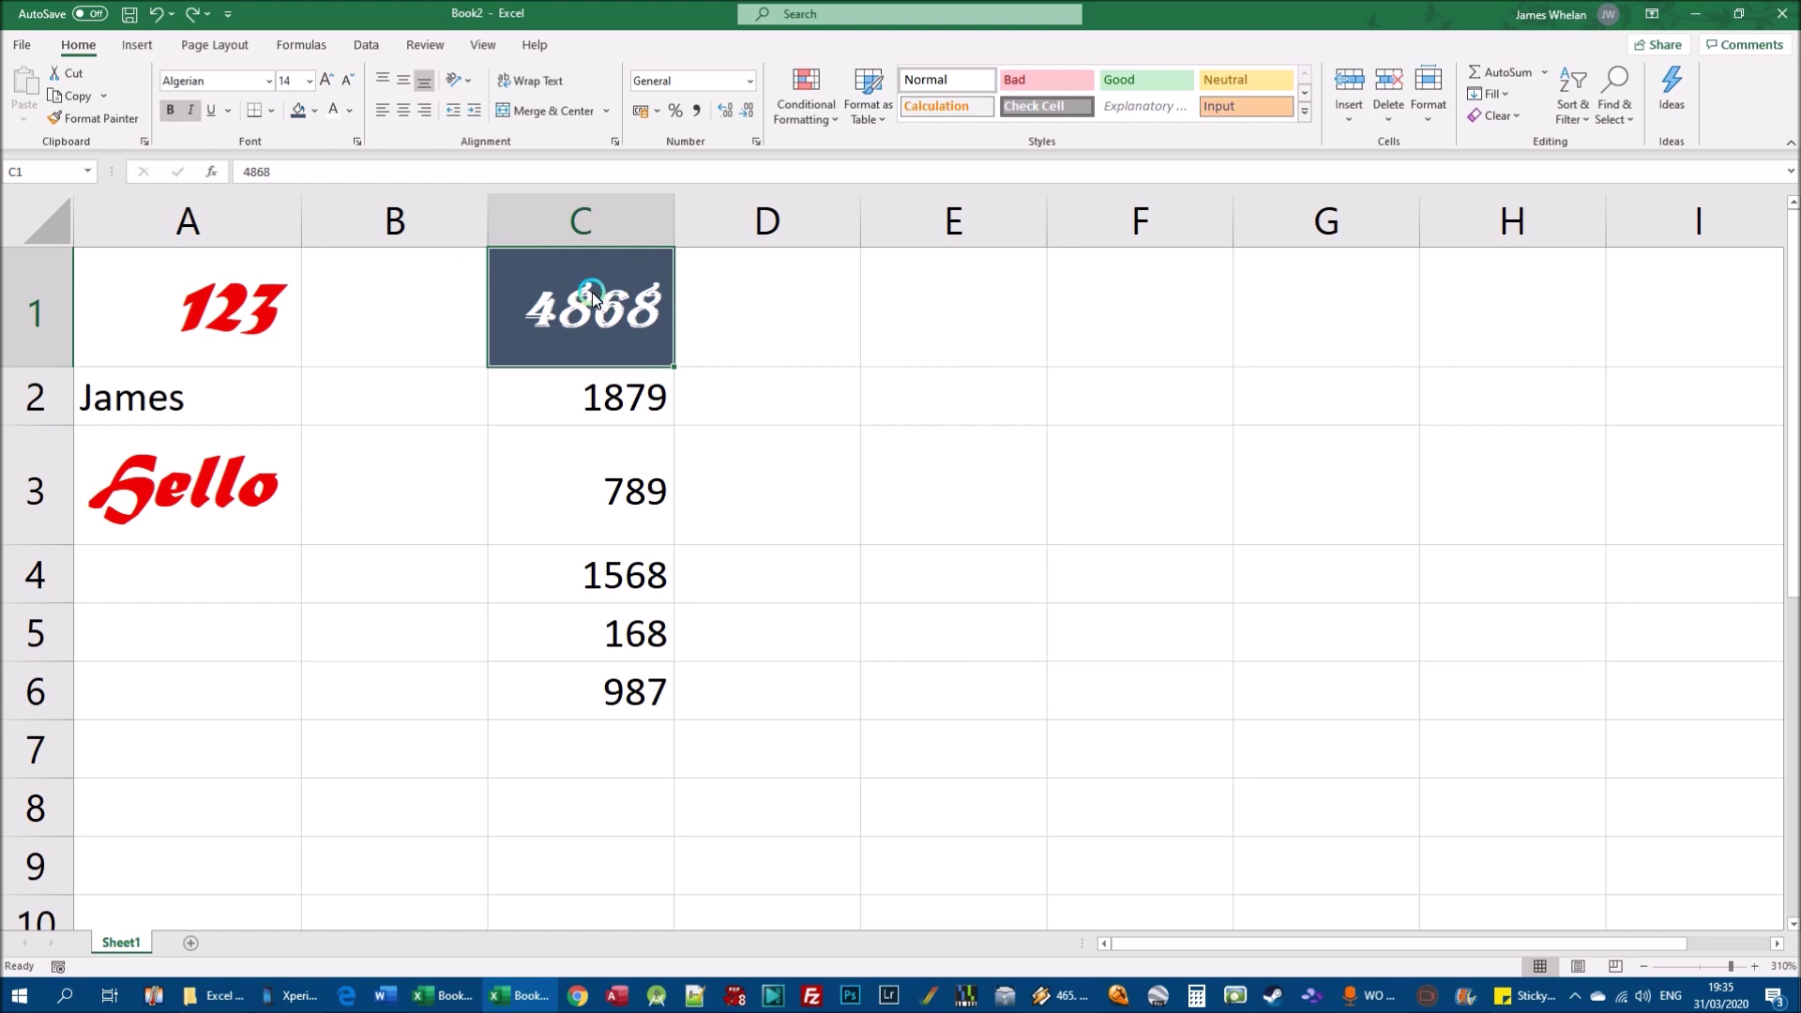
pyautogui.click(141, 143)
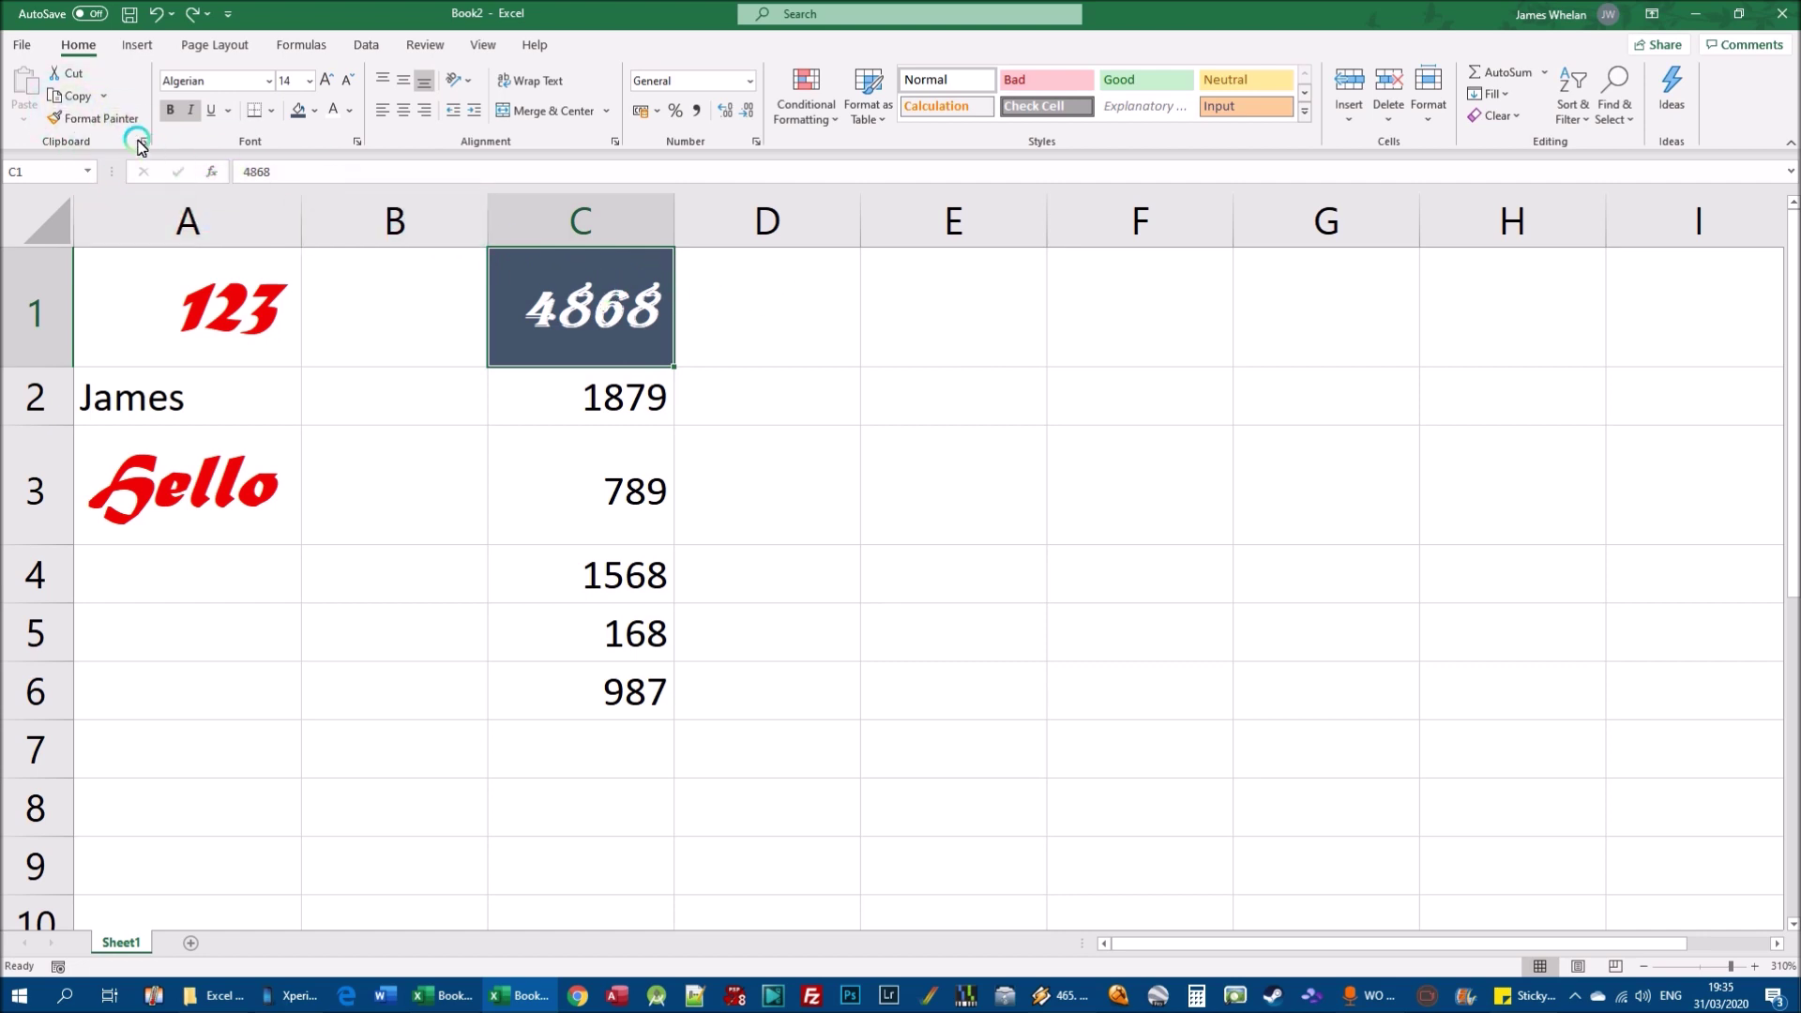
pyautogui.click(94, 119)
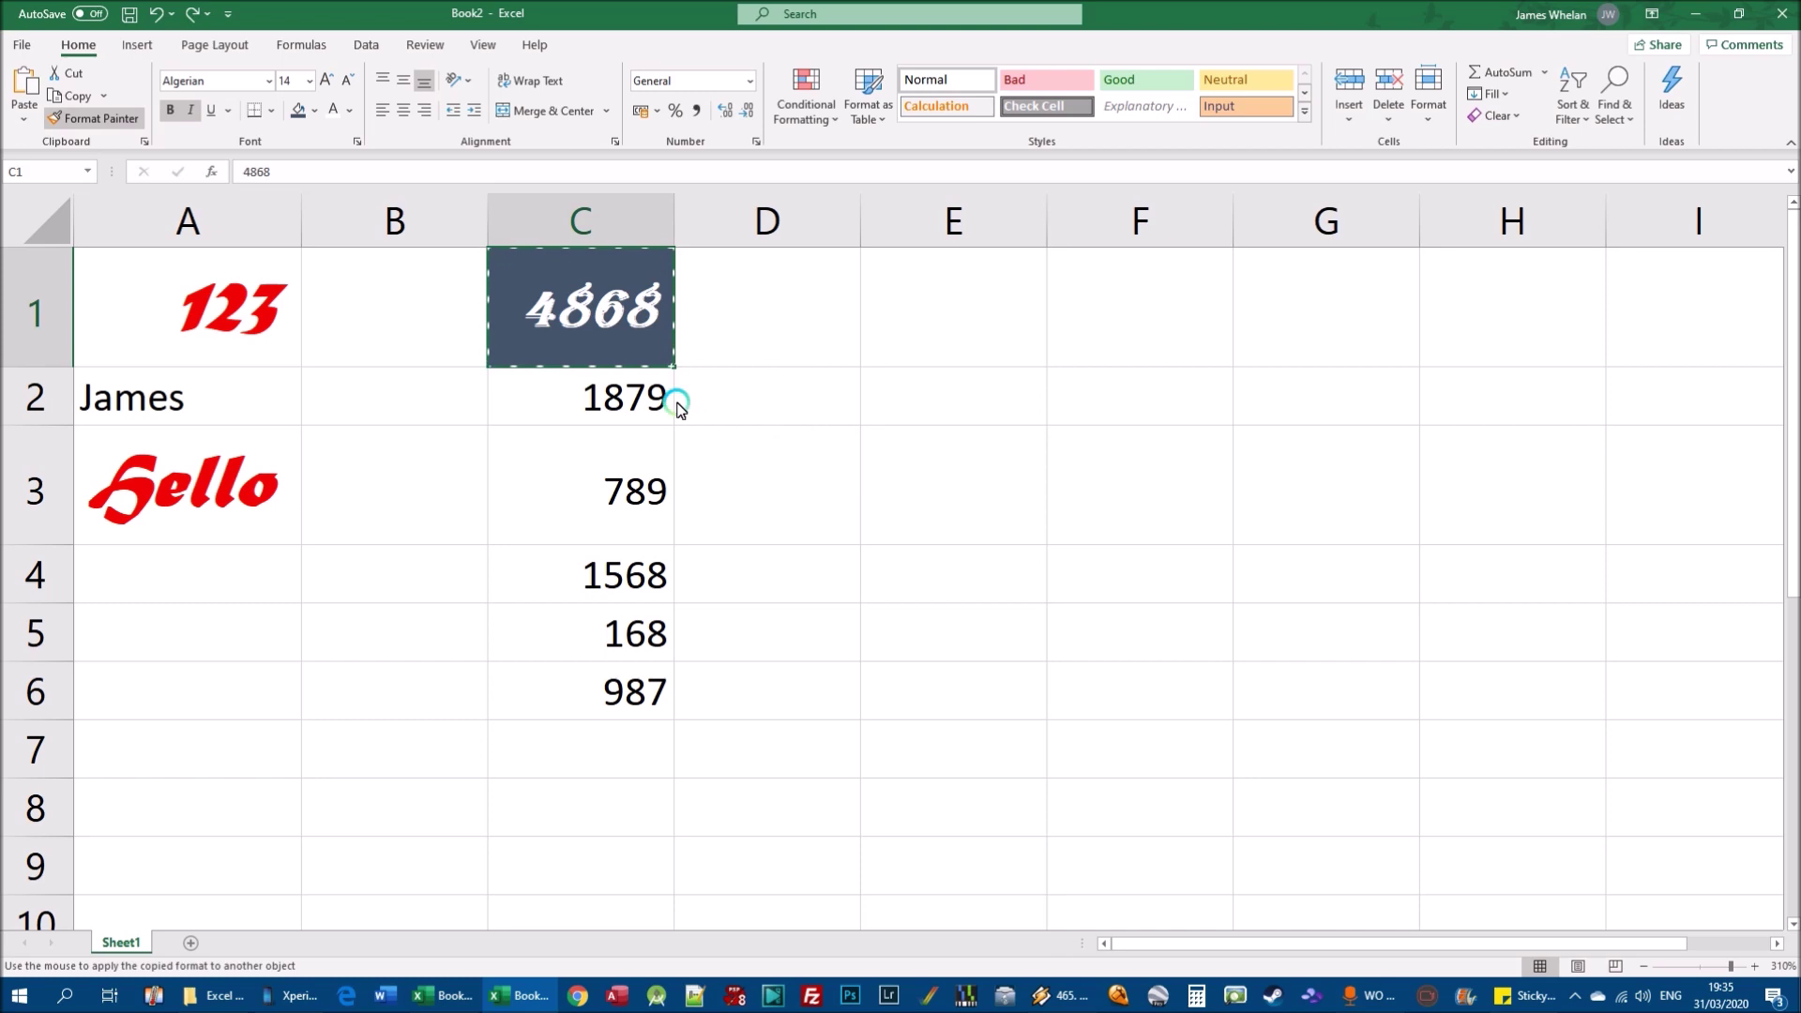
pyautogui.click(578, 390)
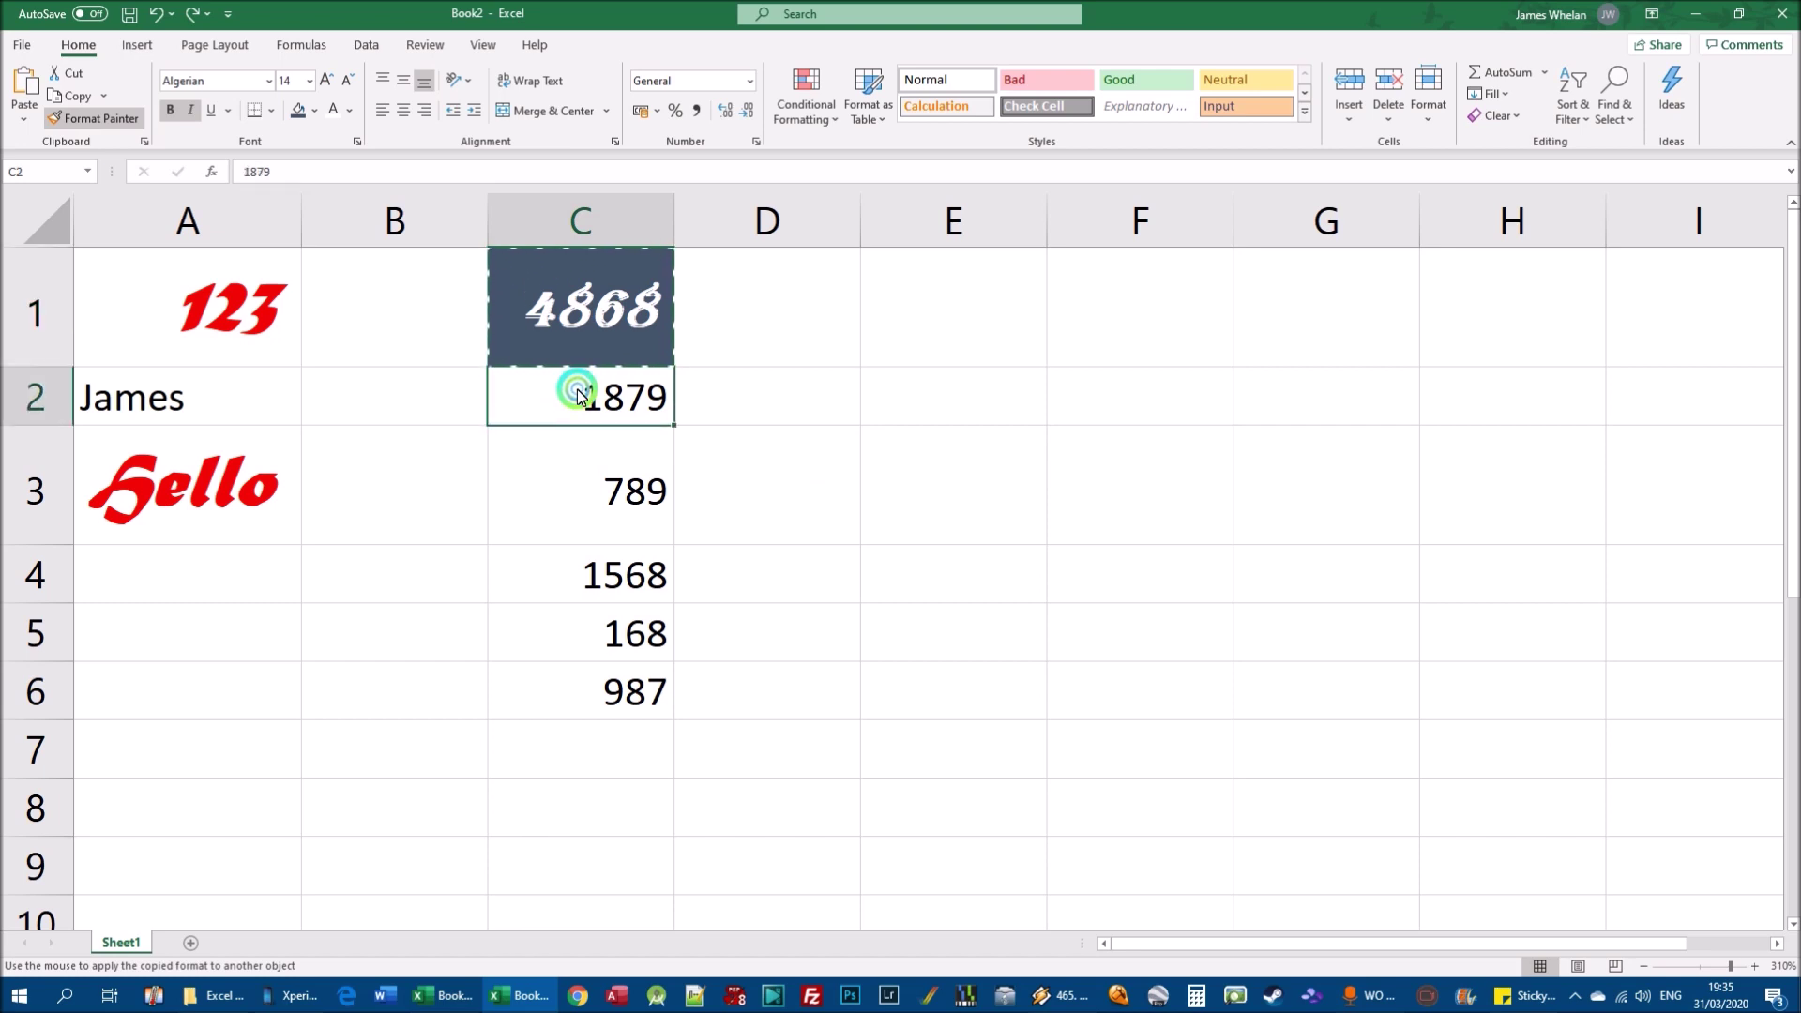
pyautogui.moveTo(577, 390); pyautogui.dragTo(585, 689)
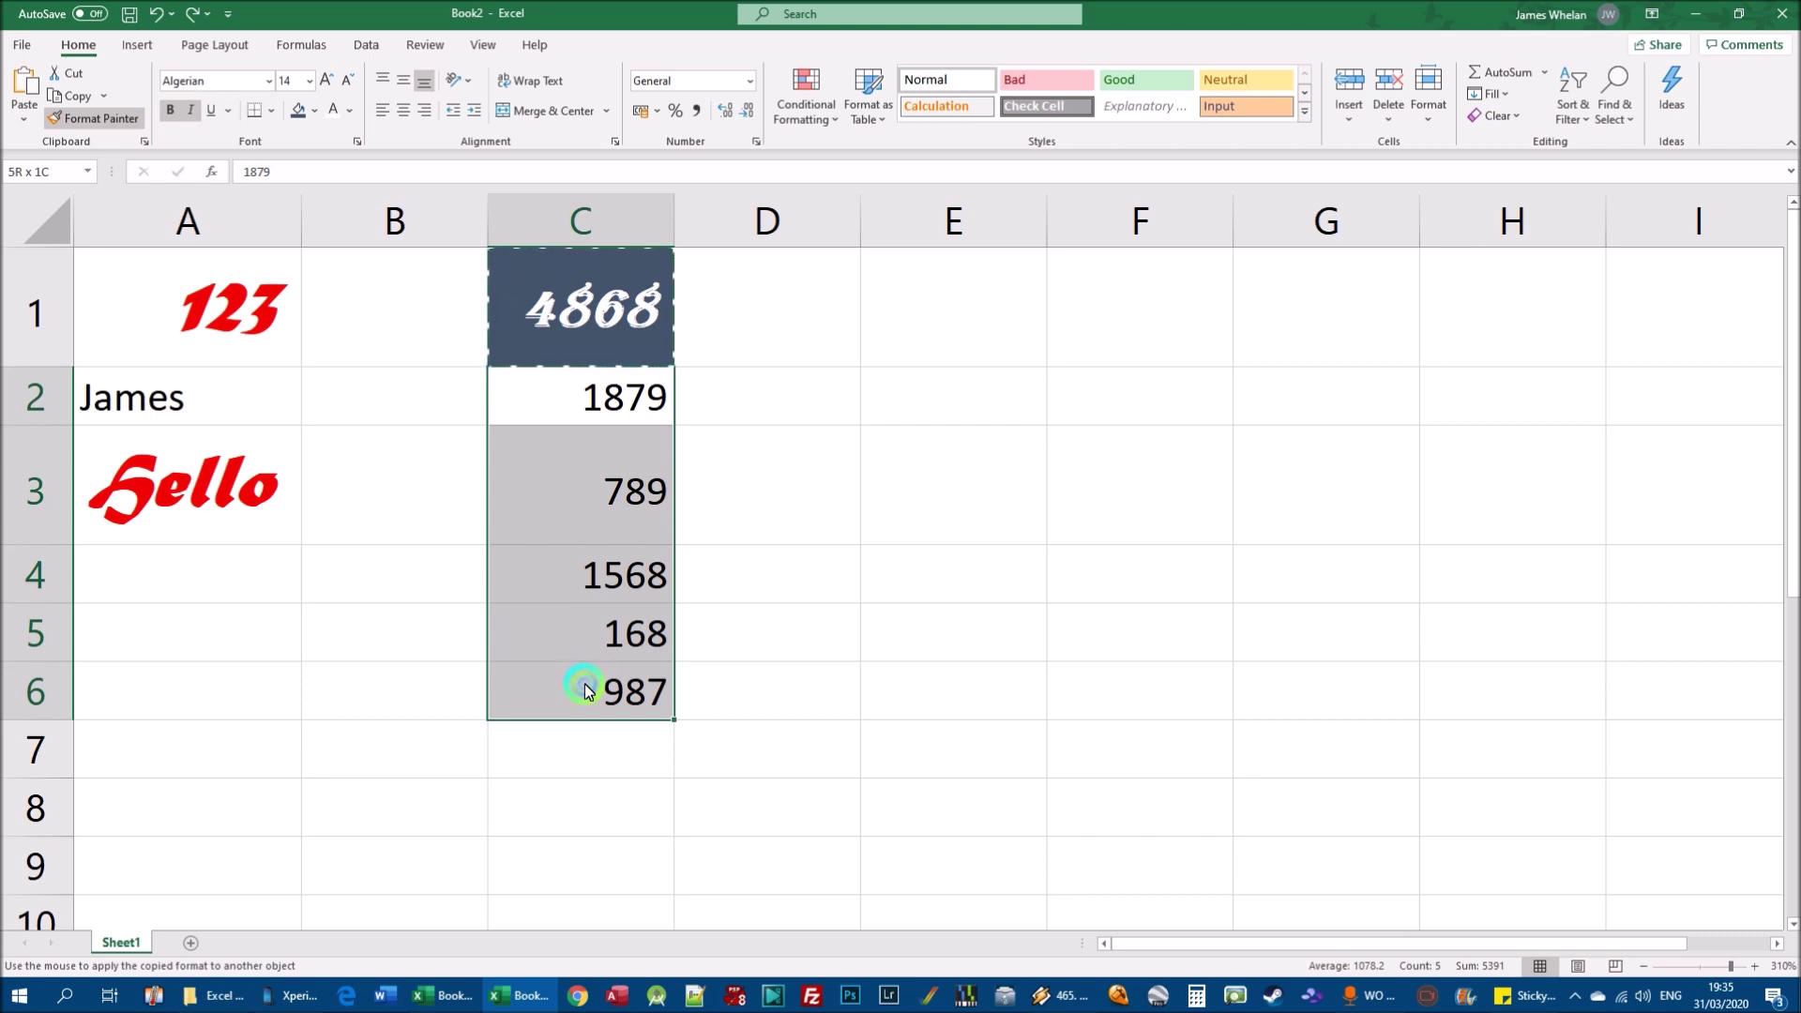
pyautogui.moveTo(585, 690); pyautogui.dragTo(583, 687)
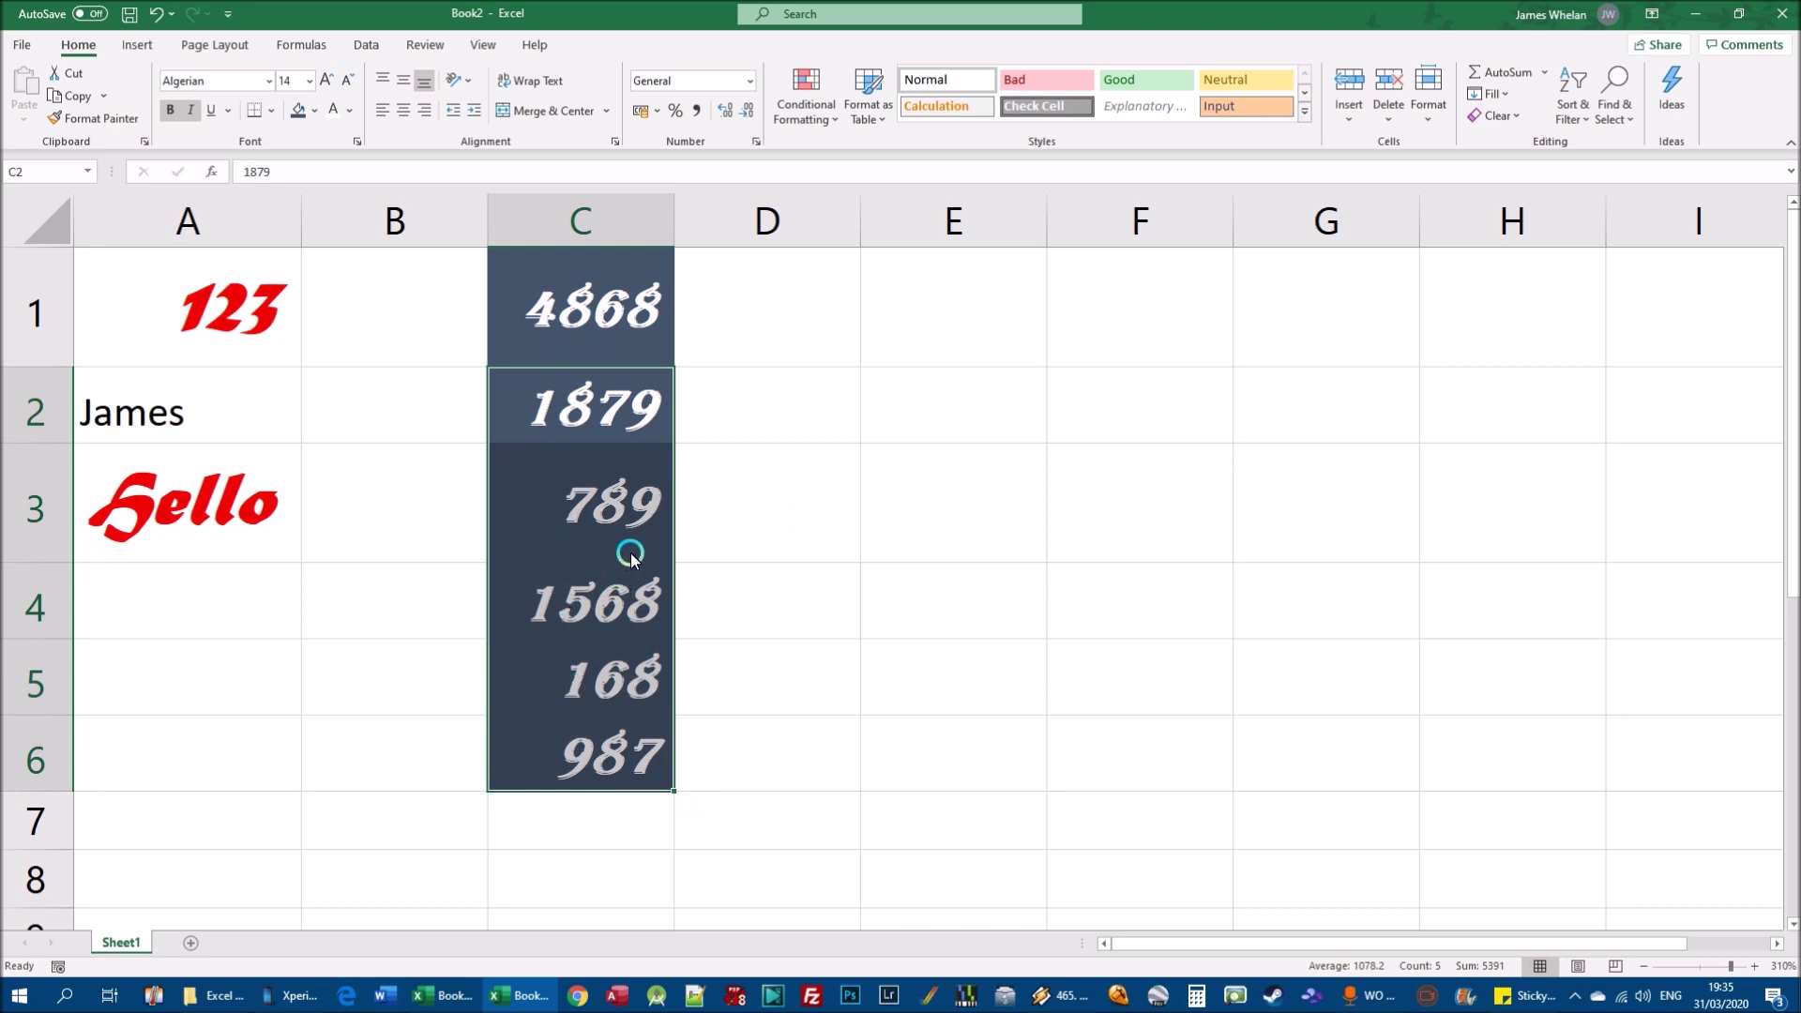
pyautogui.hotkey('ctrl', 'z')
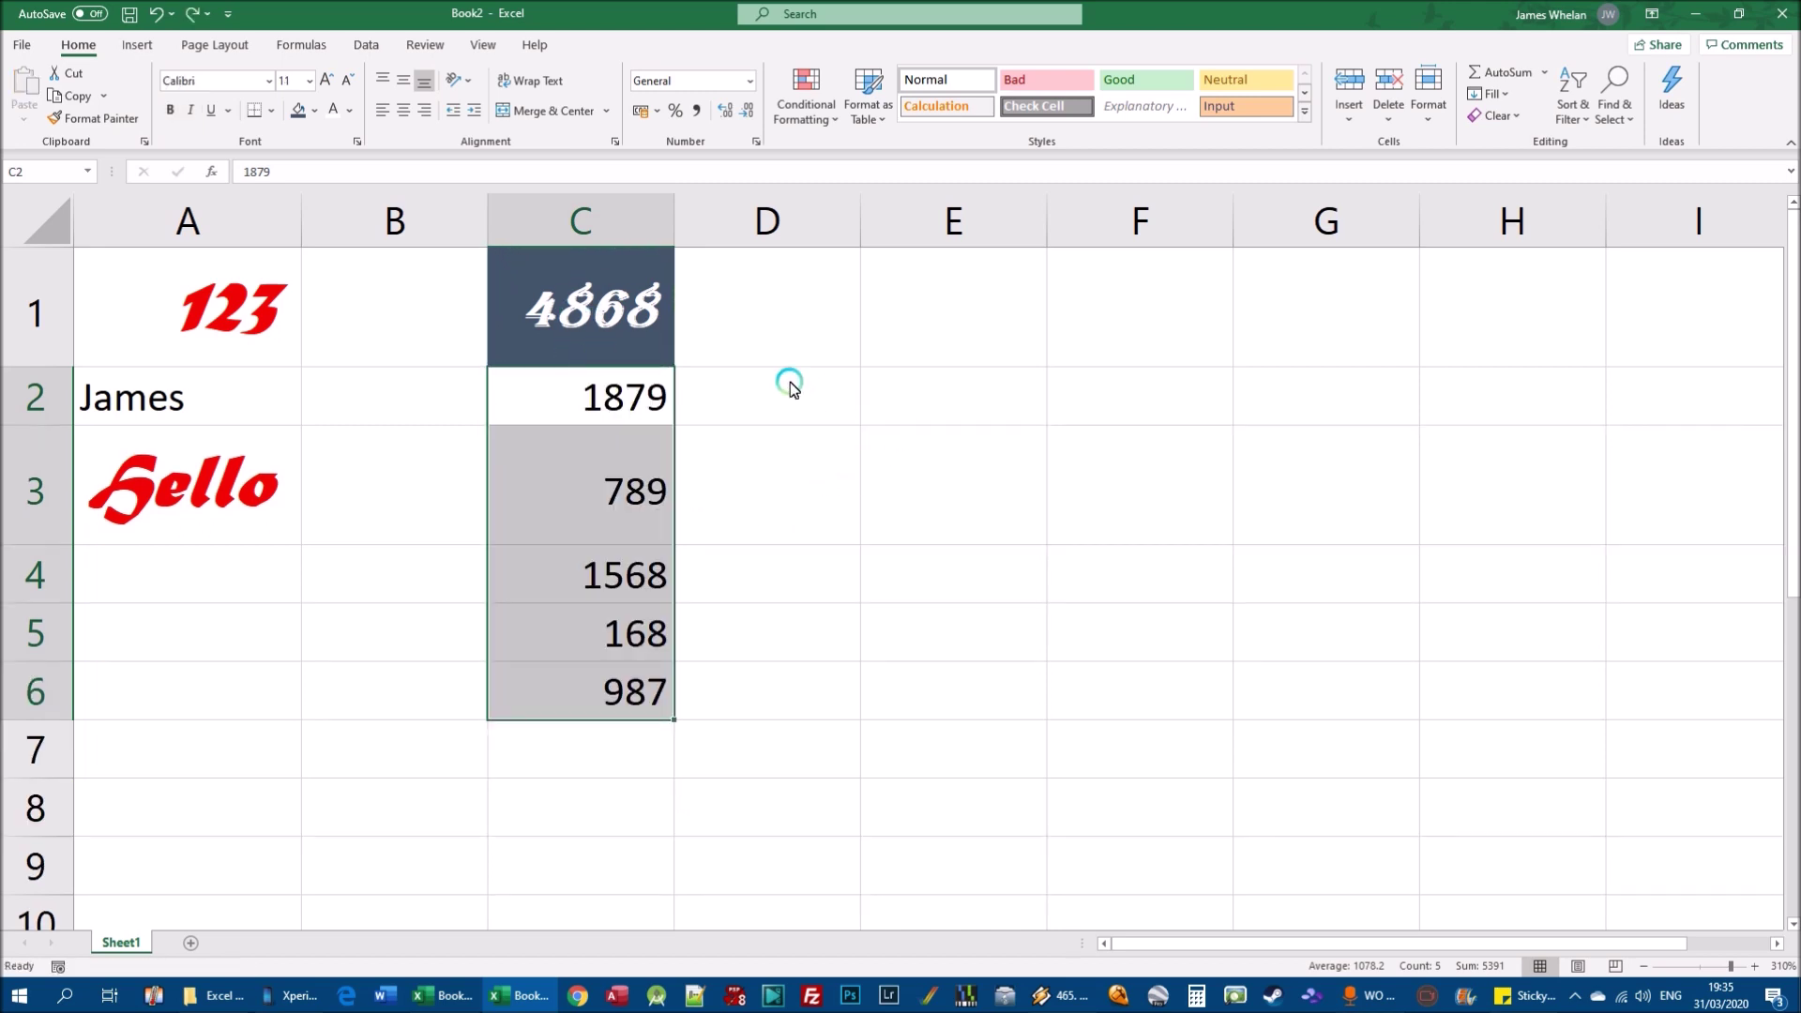
# Step: Use Format Painter once more to apply the formatting of cell C1 to cells C2 through C6
pyautogui.click(553, 316)
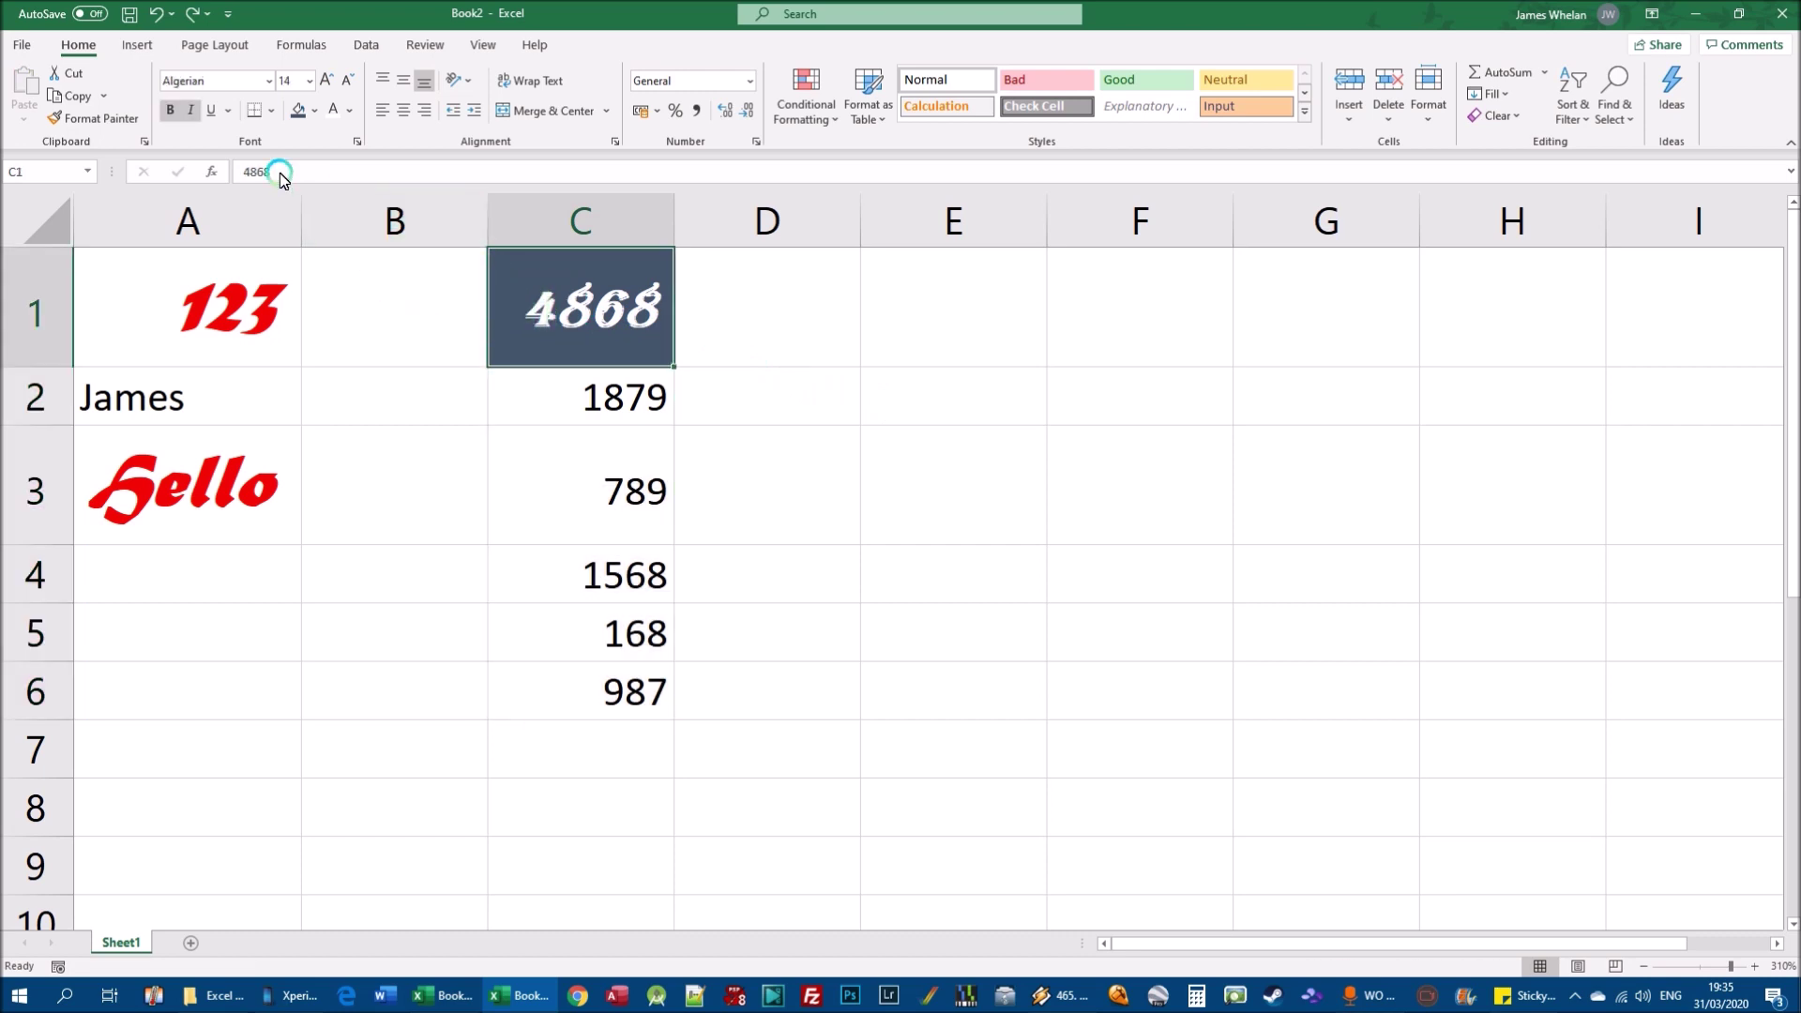
pyautogui.click(91, 116)
pyautogui.moveTo(530, 405); pyautogui.dragTo(554, 399)
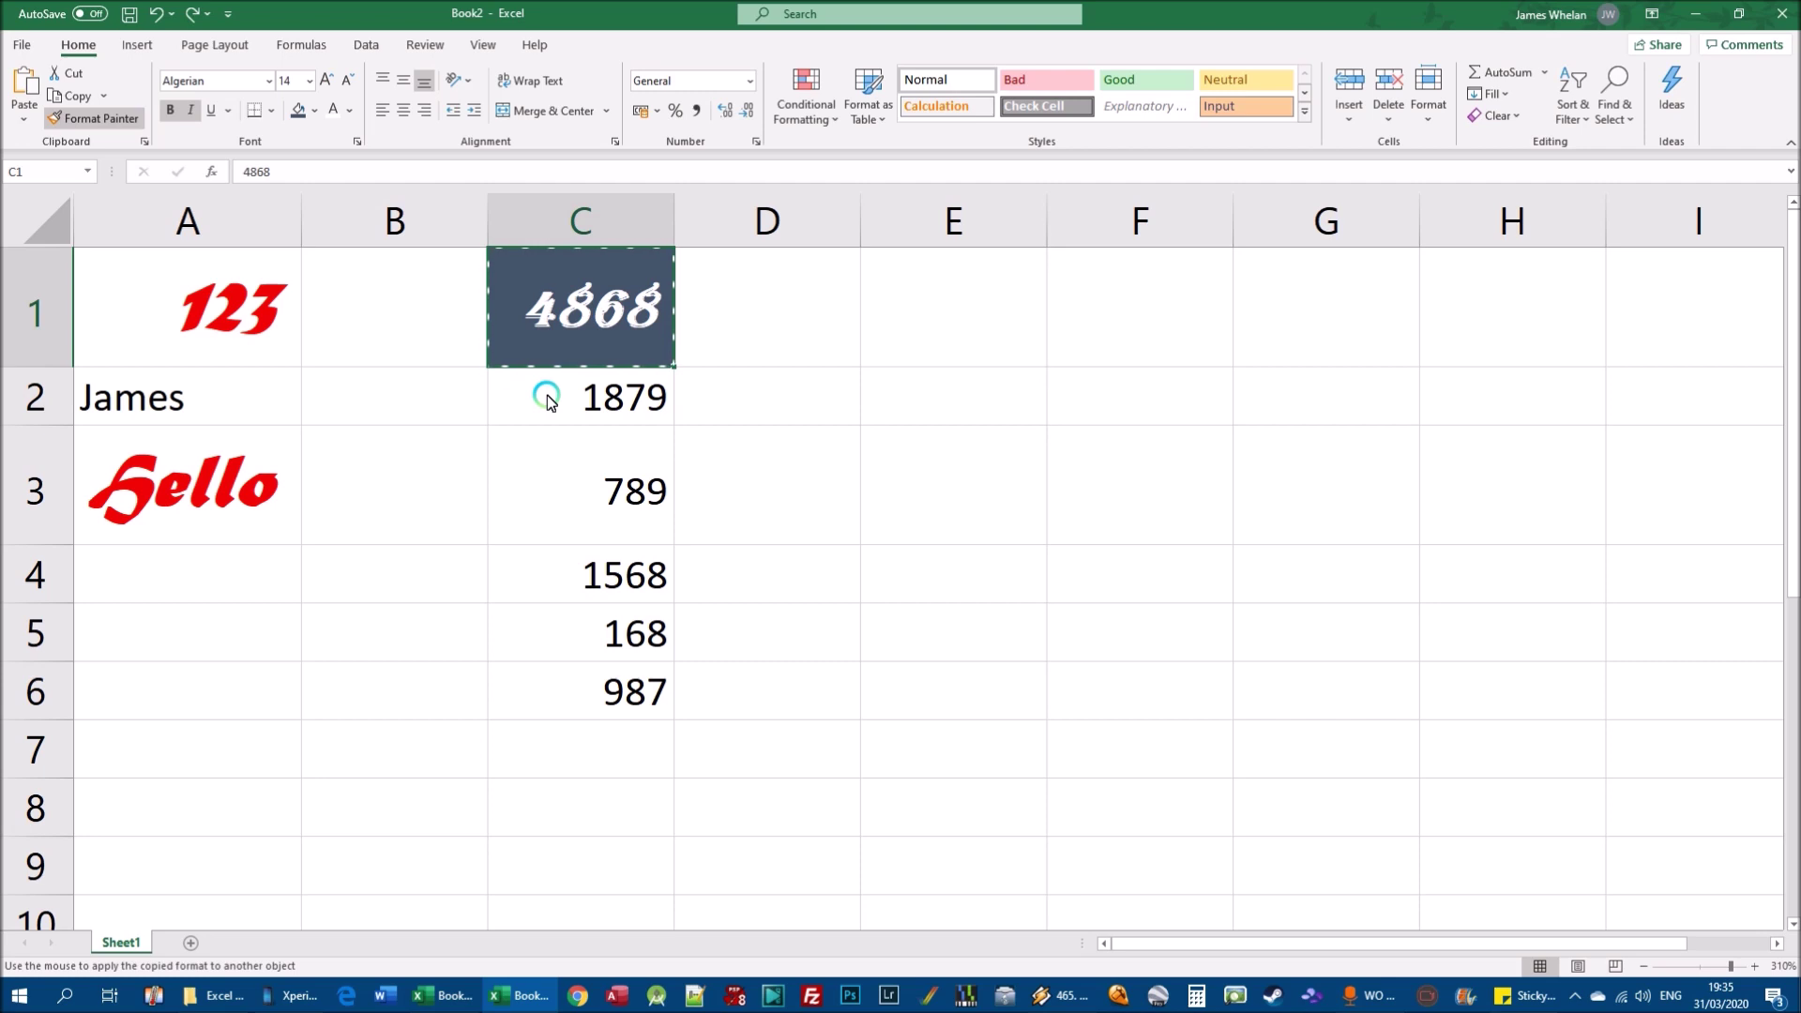
pyautogui.moveTo(548, 397)
pyautogui.mouseDown()
pyautogui.moveTo(526, 467)
pyautogui.moveTo(526, 694)
pyautogui.mouseUp()
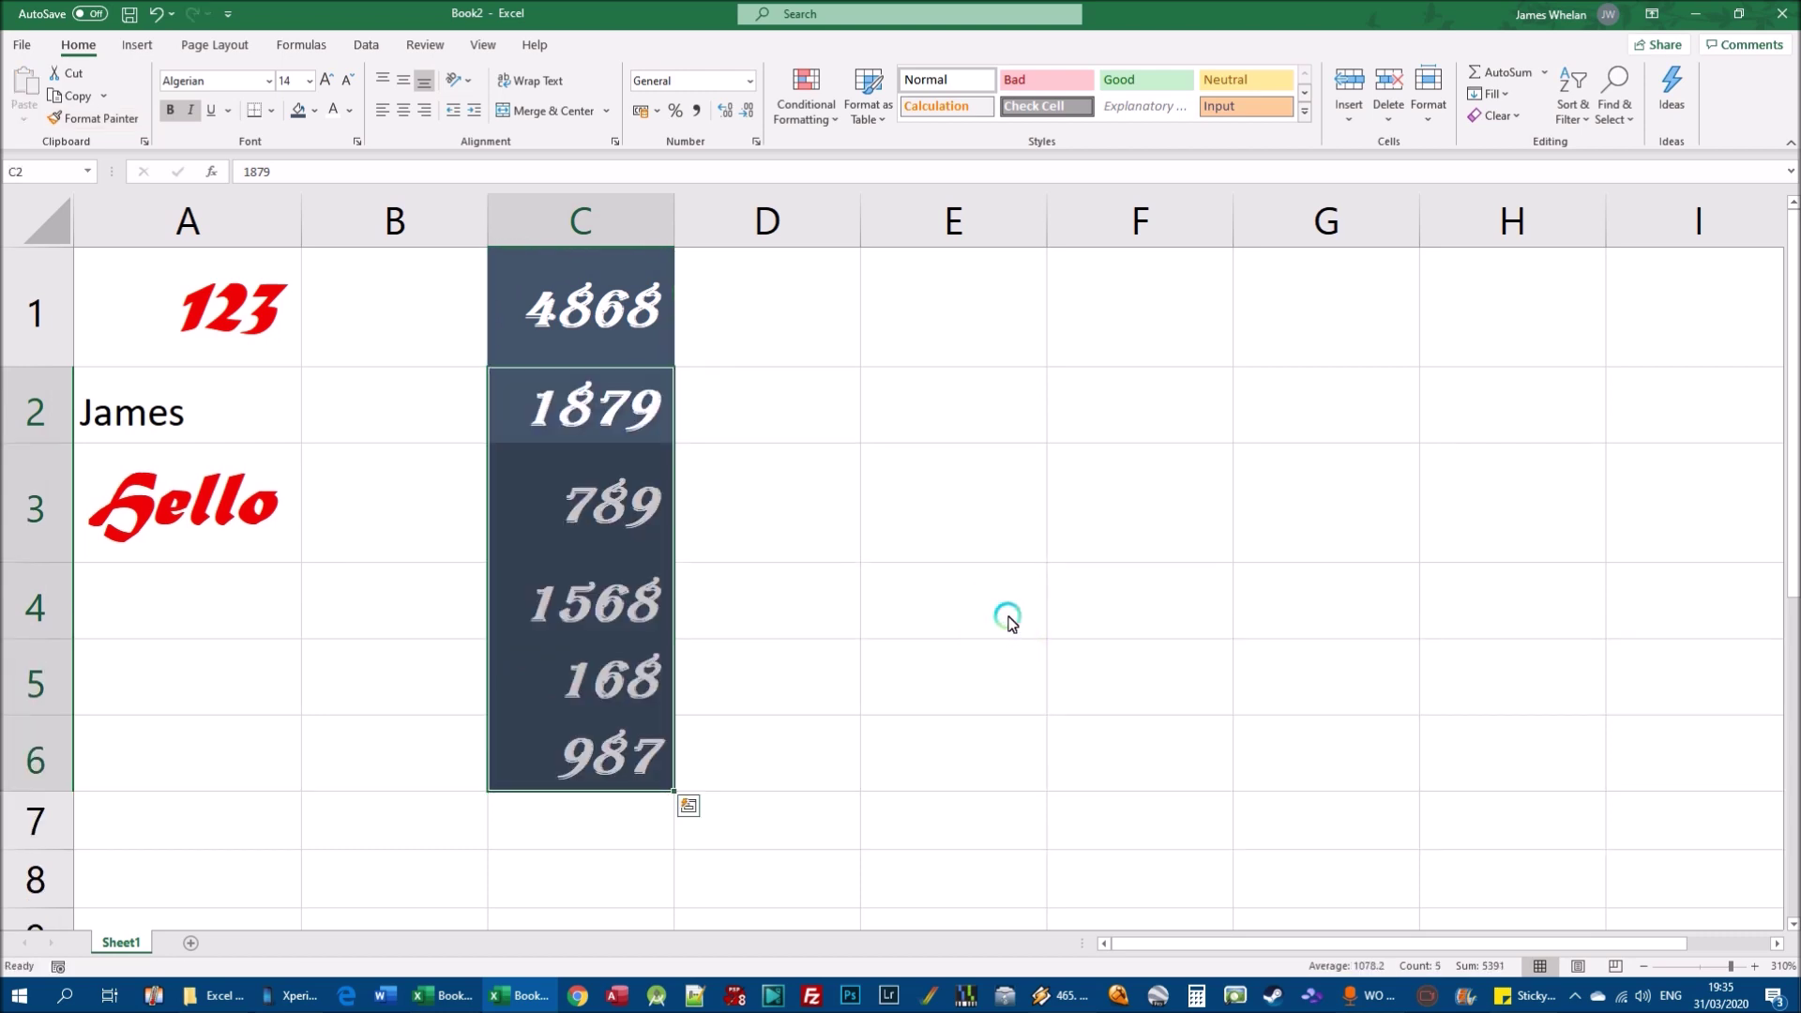
# Step: Undo the formatting applied to C2:C6, clear the copy outline around C1 and select empty cell D3
pyautogui.hotkey('ctrl', 'z')
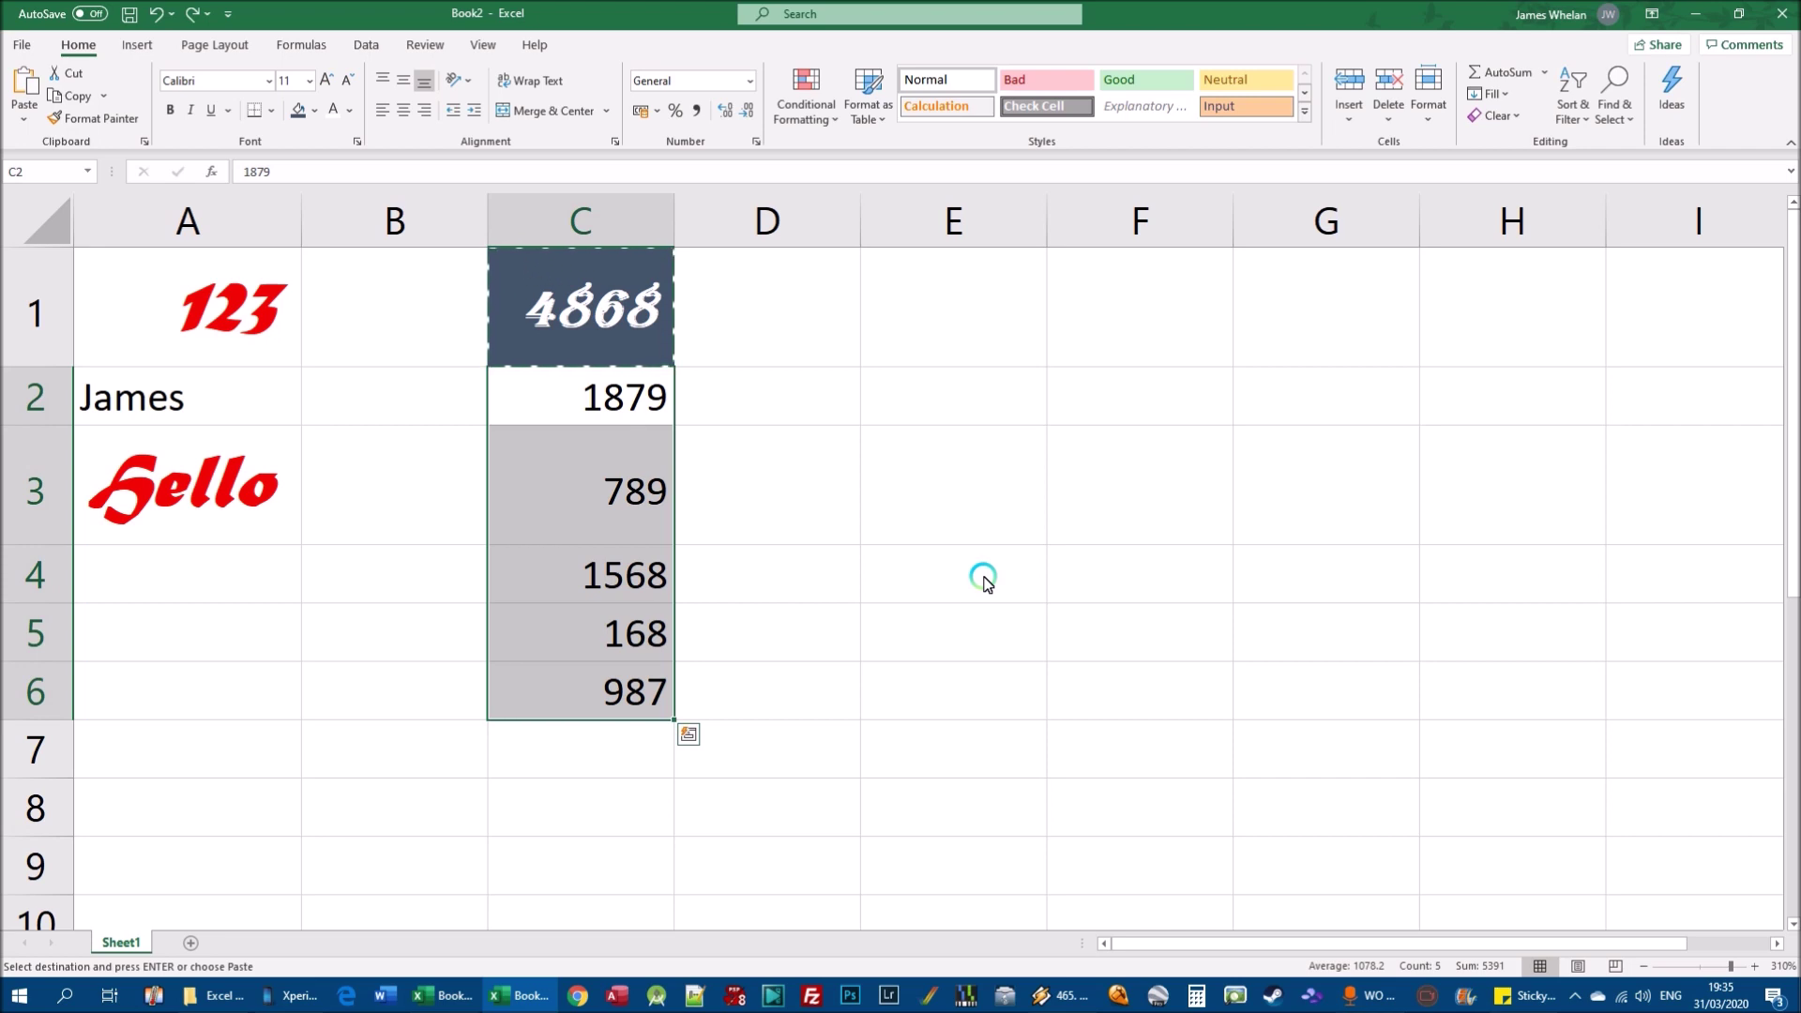
pyautogui.press('Escape')
pyautogui.click(828, 457)
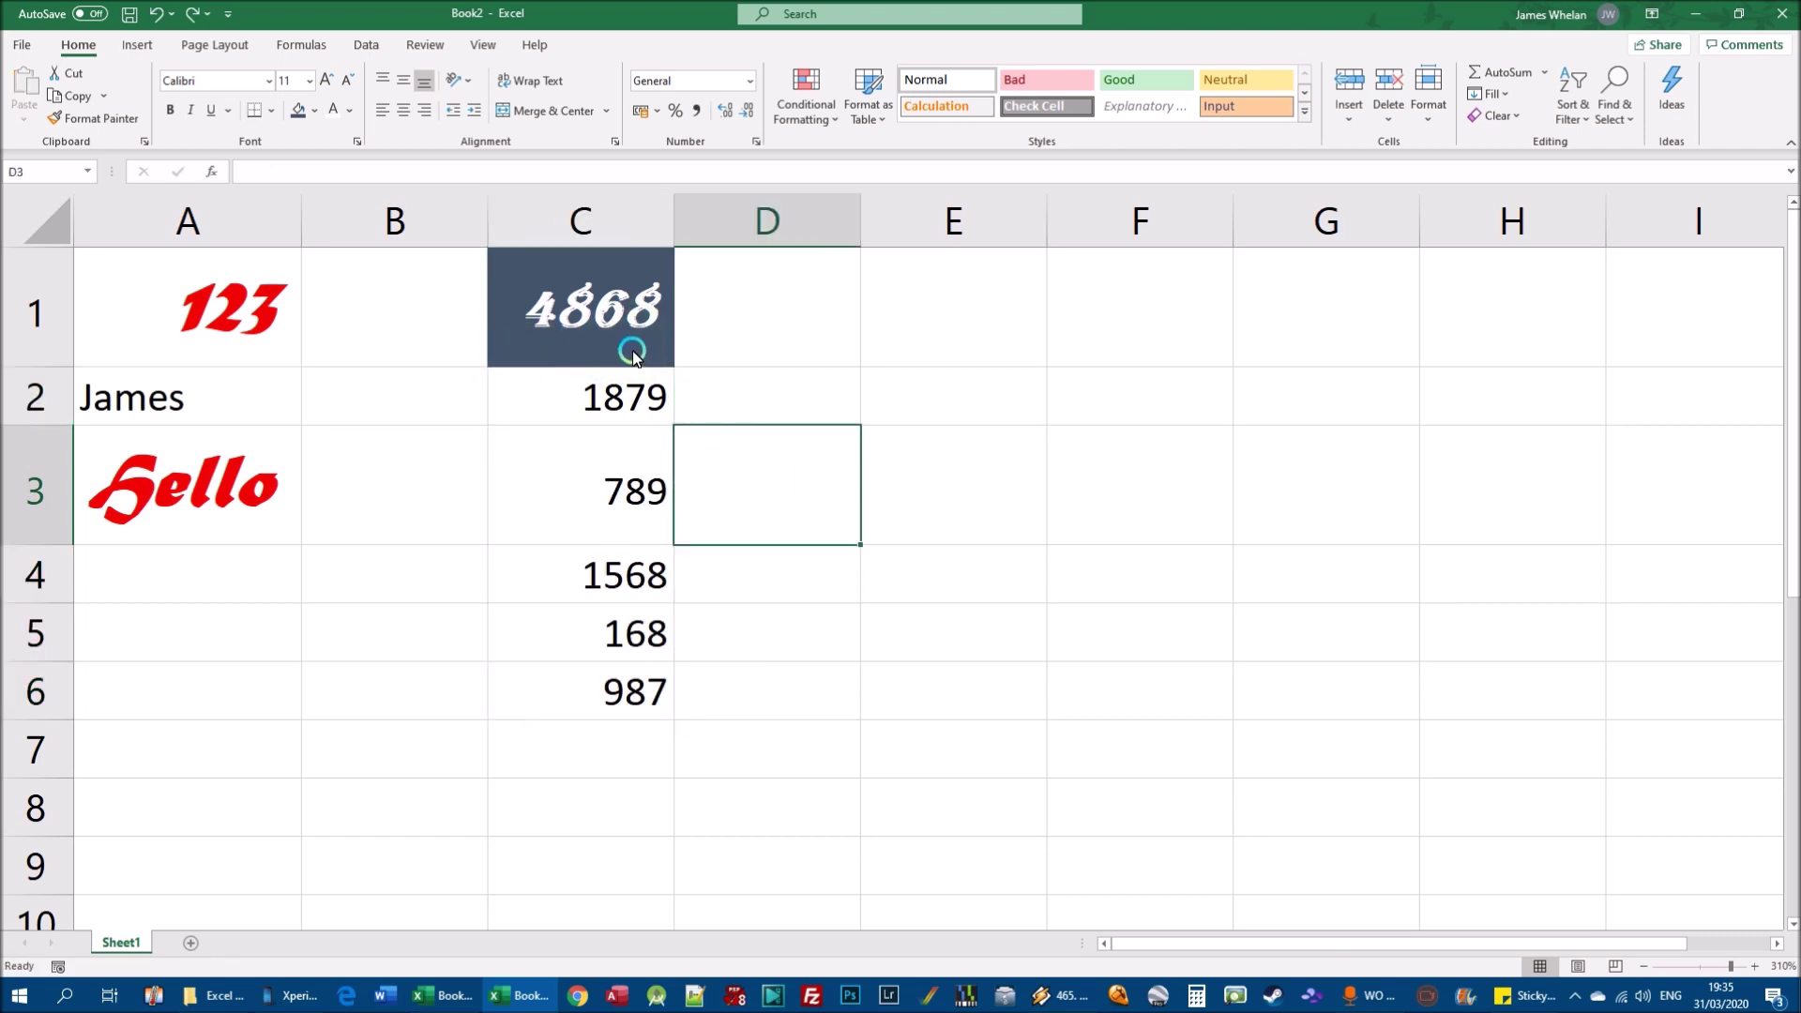
pyautogui.click(599, 309)
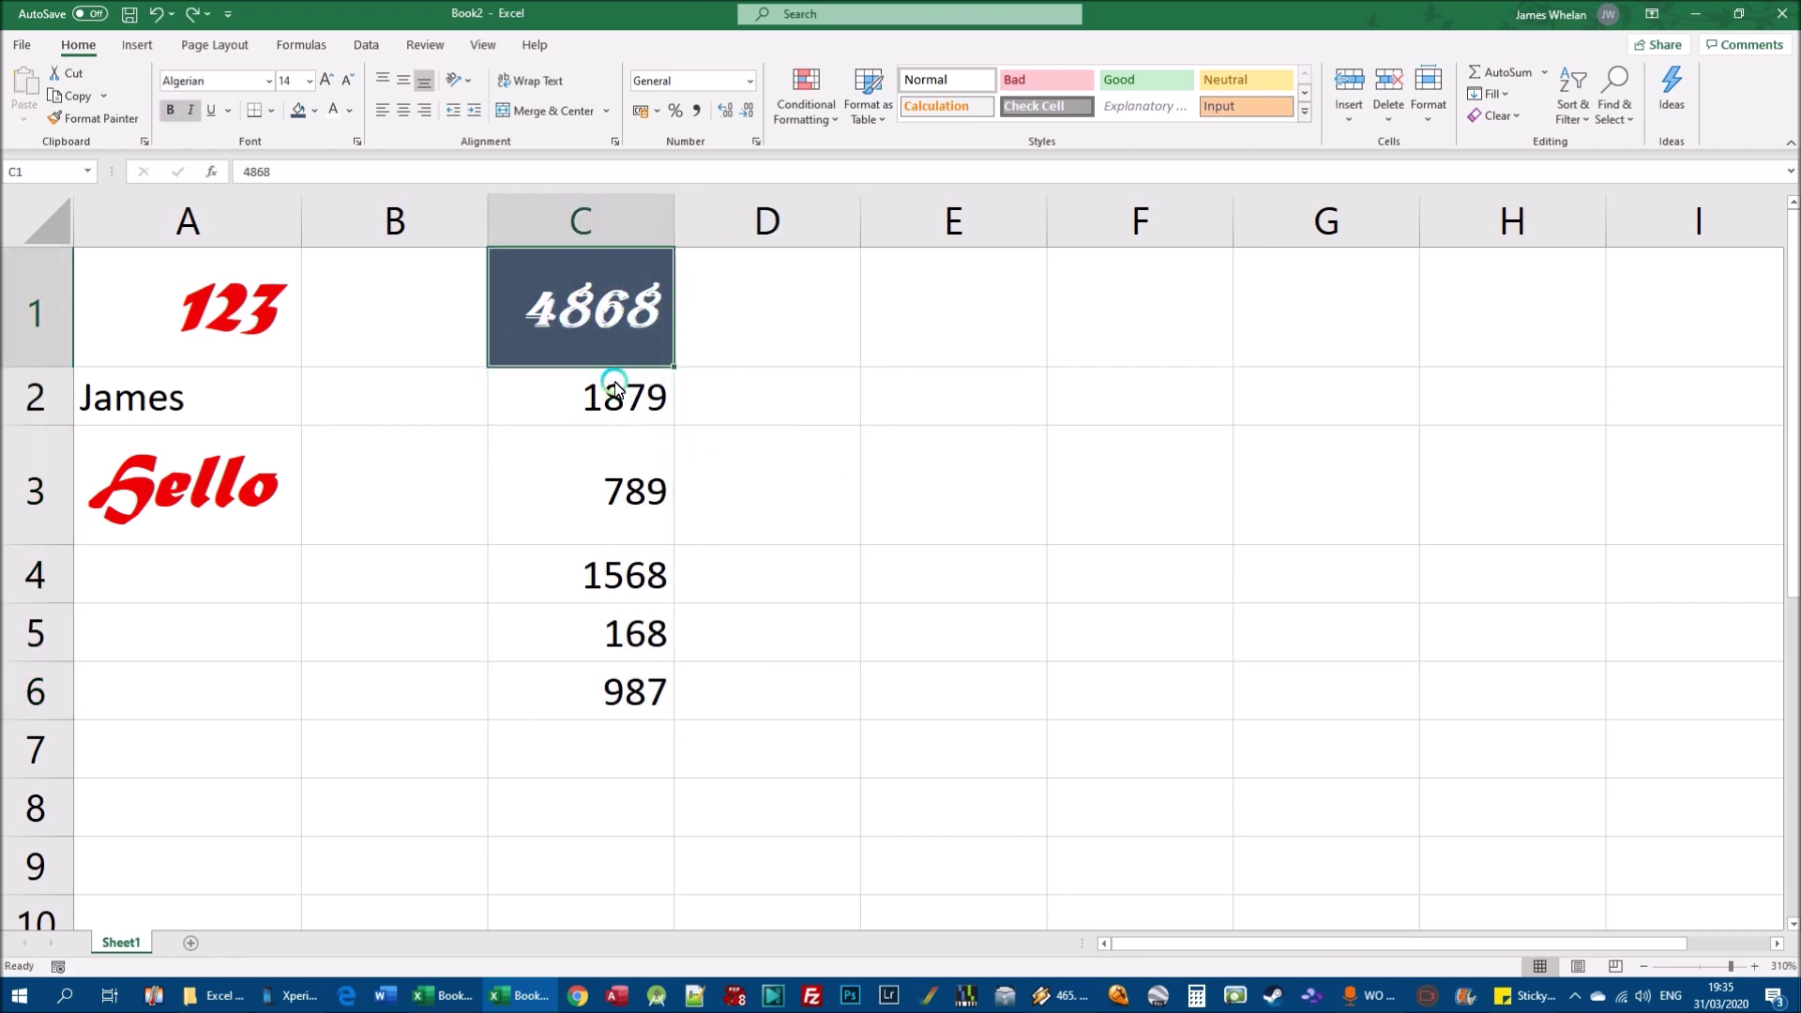
pyautogui.click(619, 497)
pyautogui.click(617, 583)
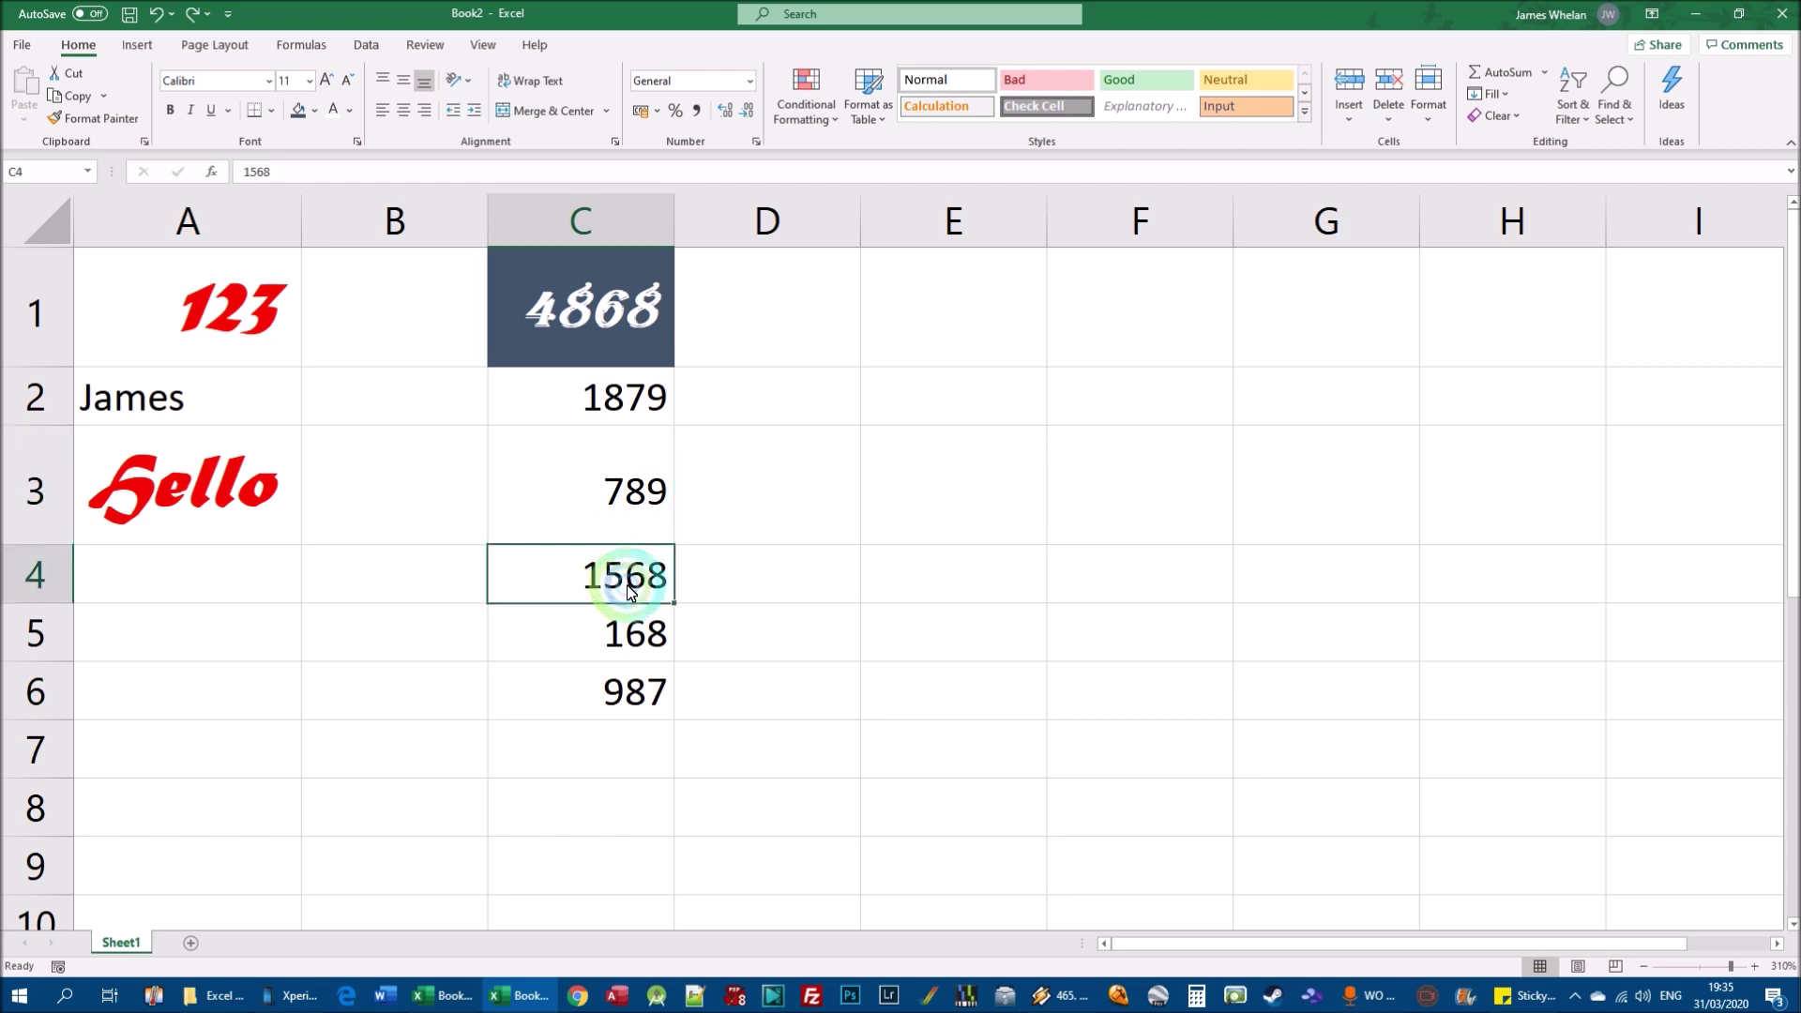
pyautogui.click(624, 398)
pyautogui.click(617, 631)
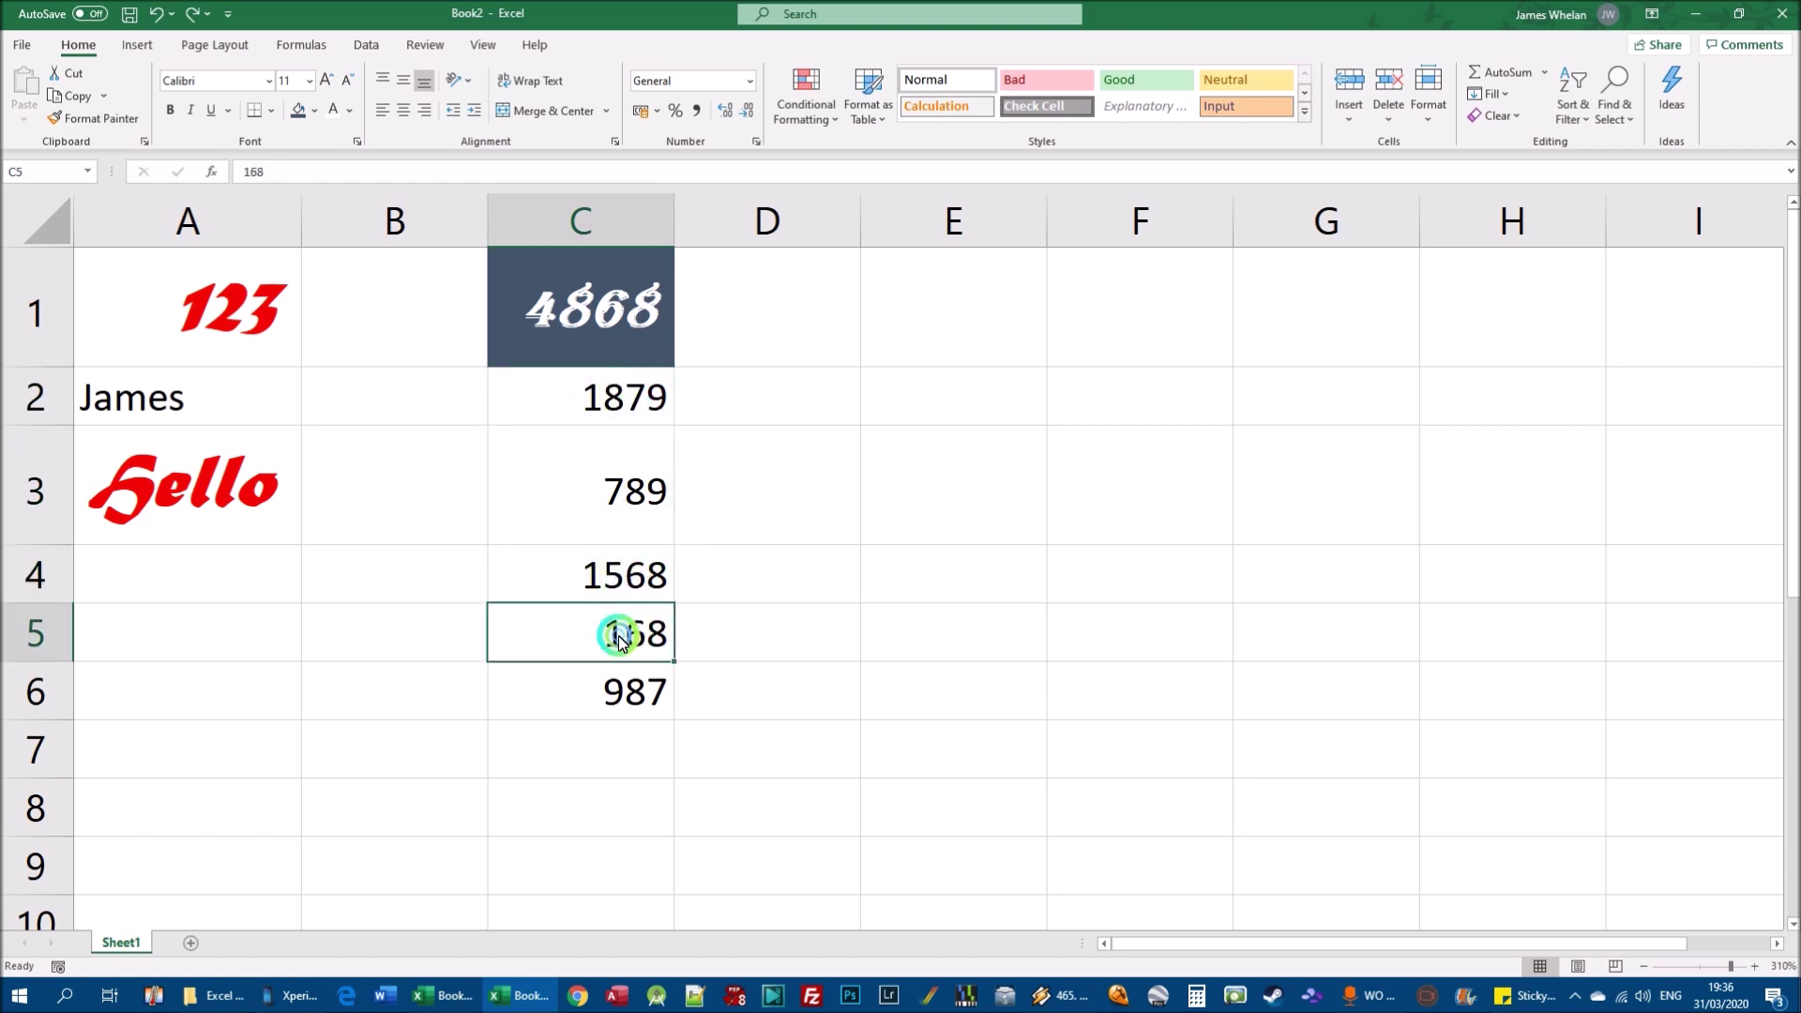
pyautogui.click(643, 702)
pyautogui.moveTo(619, 530); pyautogui.dragTo(612, 582)
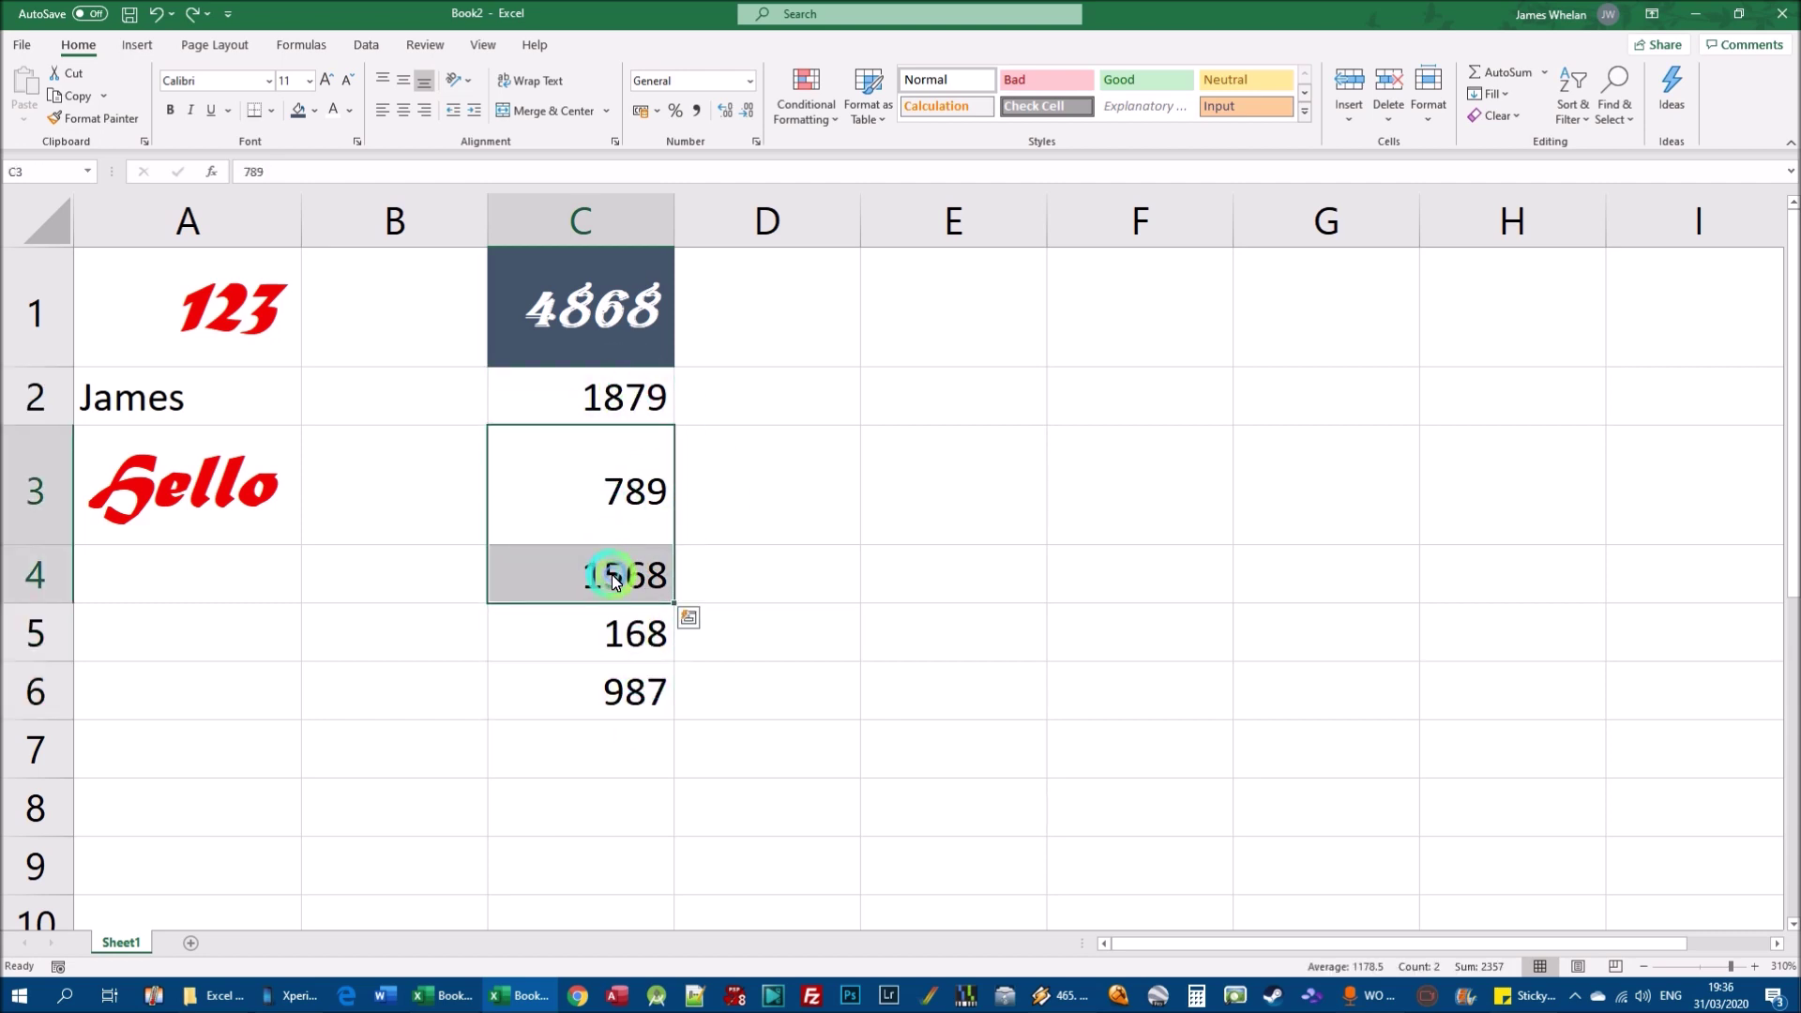
pyautogui.click(605, 399)
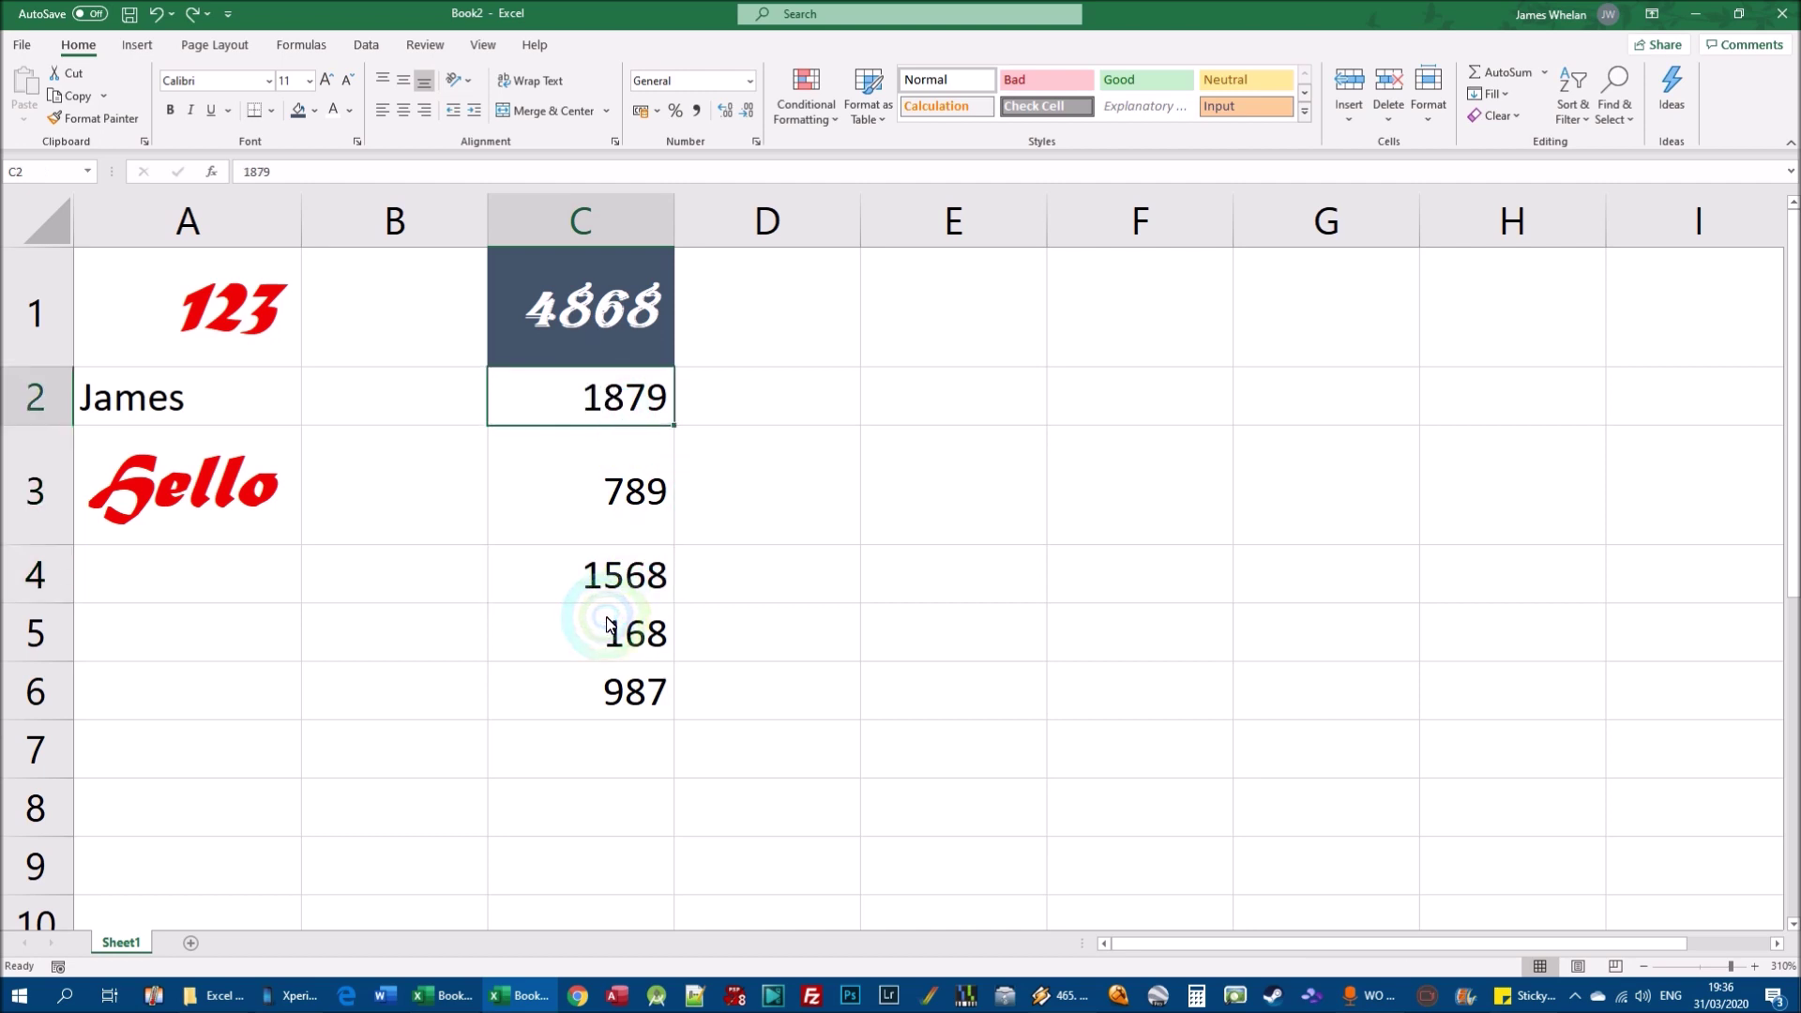
pyautogui.click(598, 615)
pyautogui.click(610, 692)
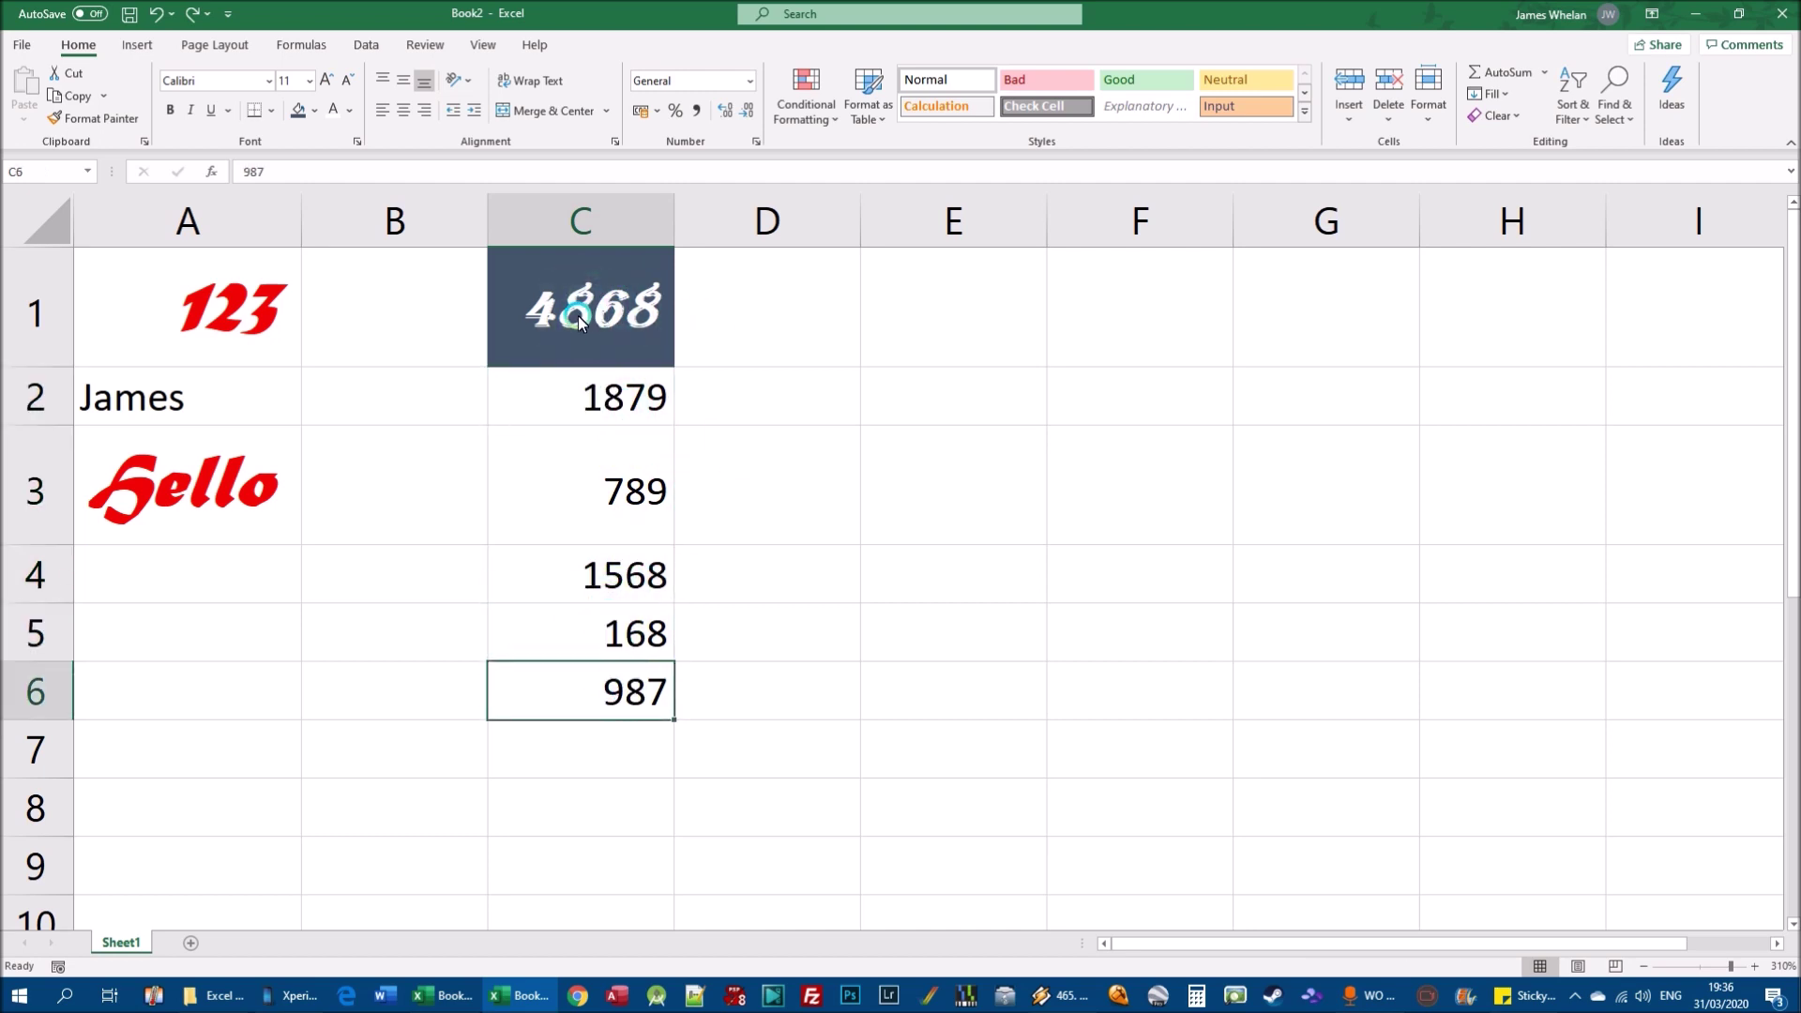
# Step: Lock Format Painter on with the formatting of cell C1, apply it to cells C3, C5 and A2, and switch it off
pyautogui.click(645, 279)
pyautogui.click(129, 123)
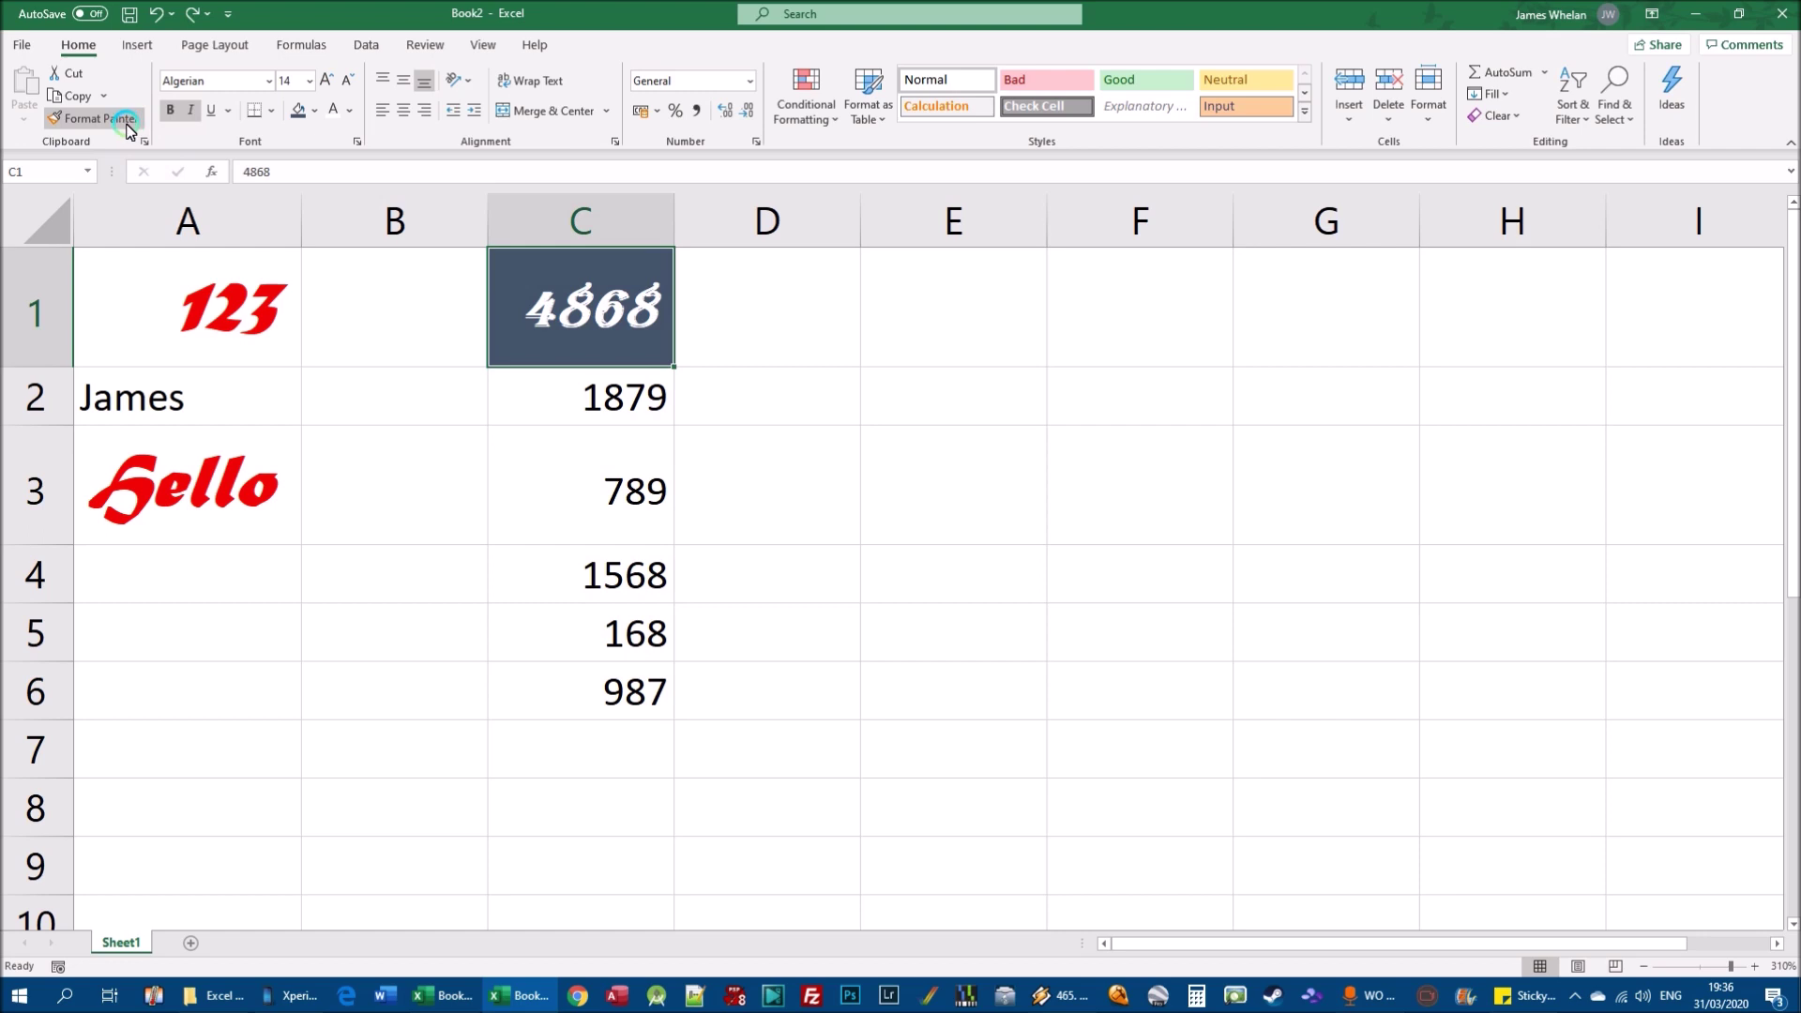
pyautogui.click(129, 123)
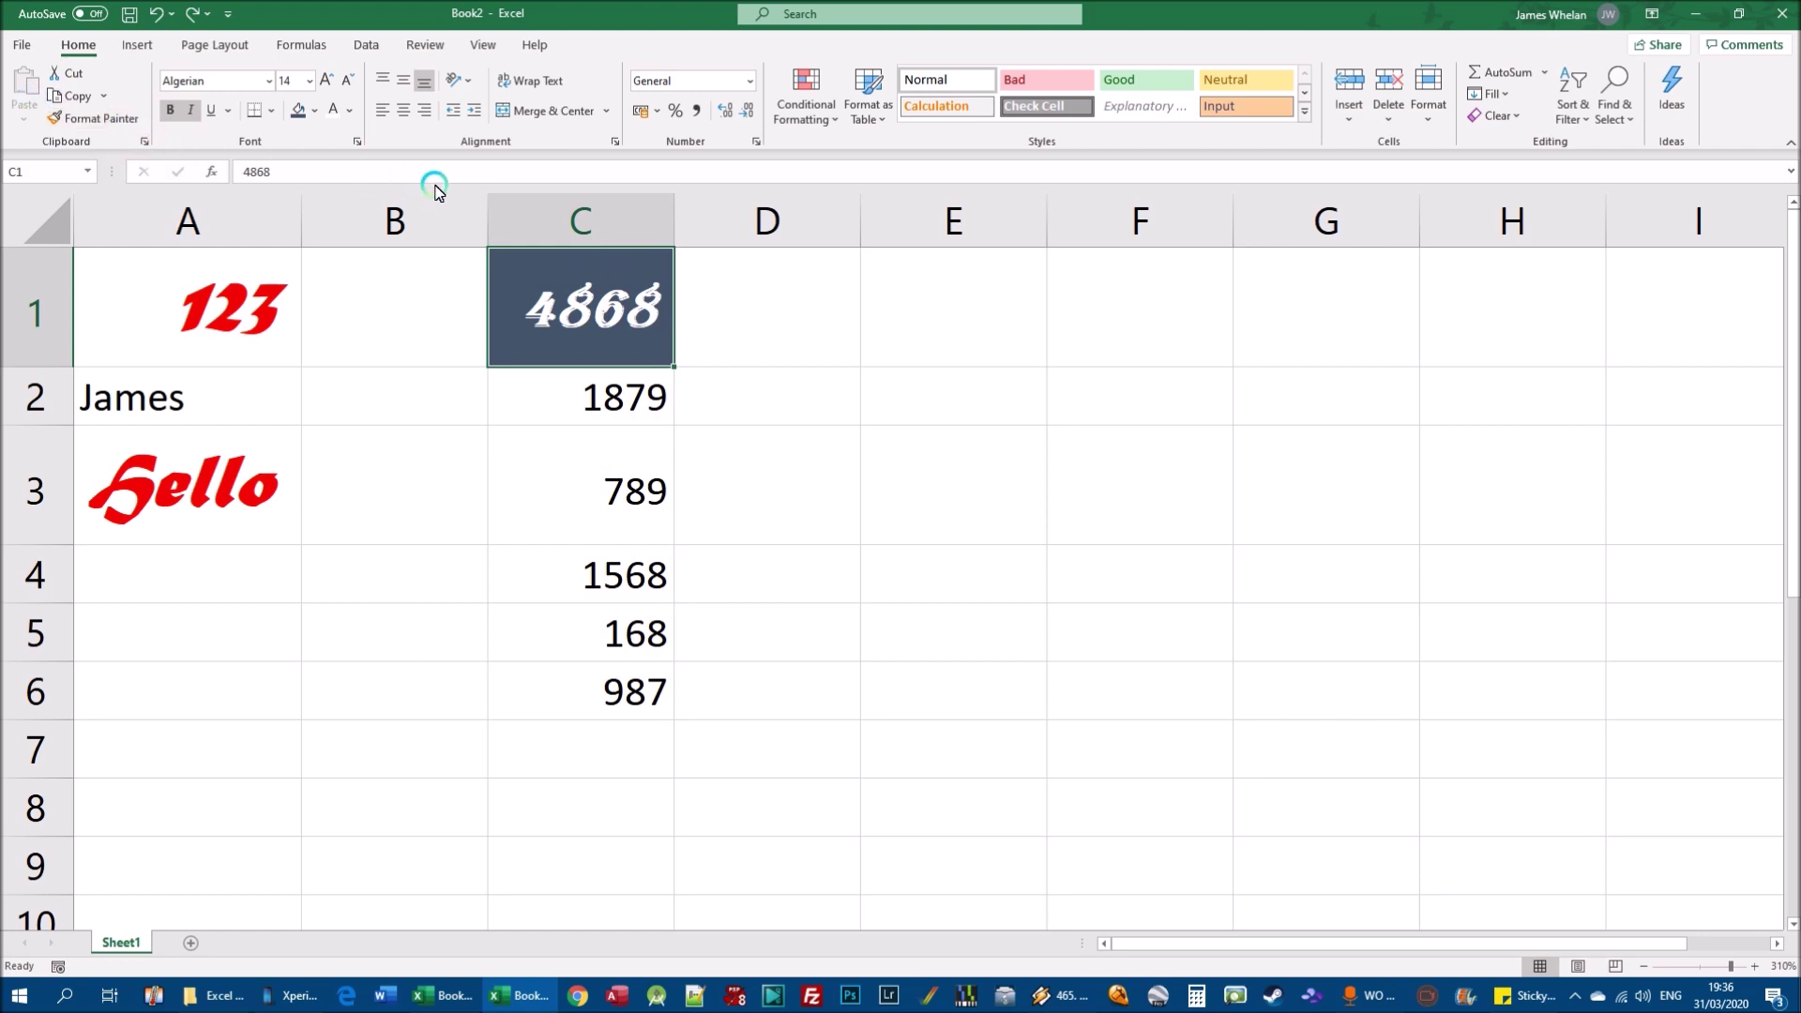
pyautogui.click(110, 119)
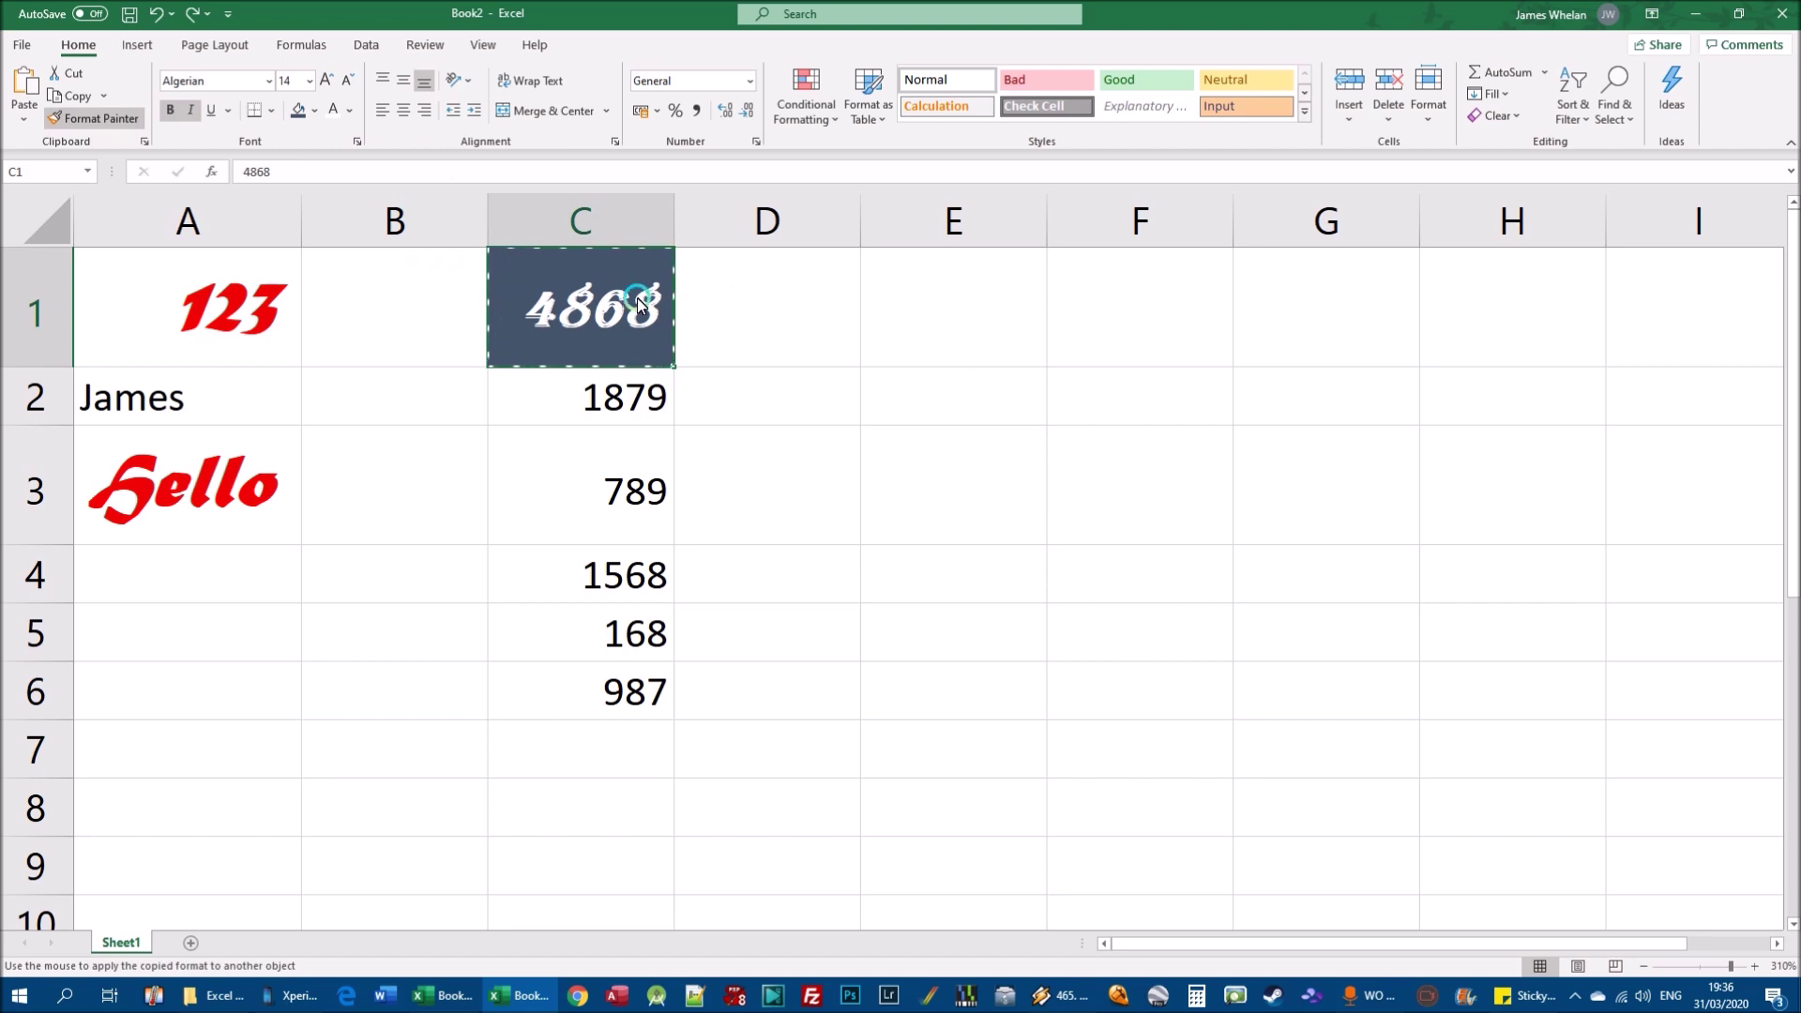
pyautogui.click(609, 486)
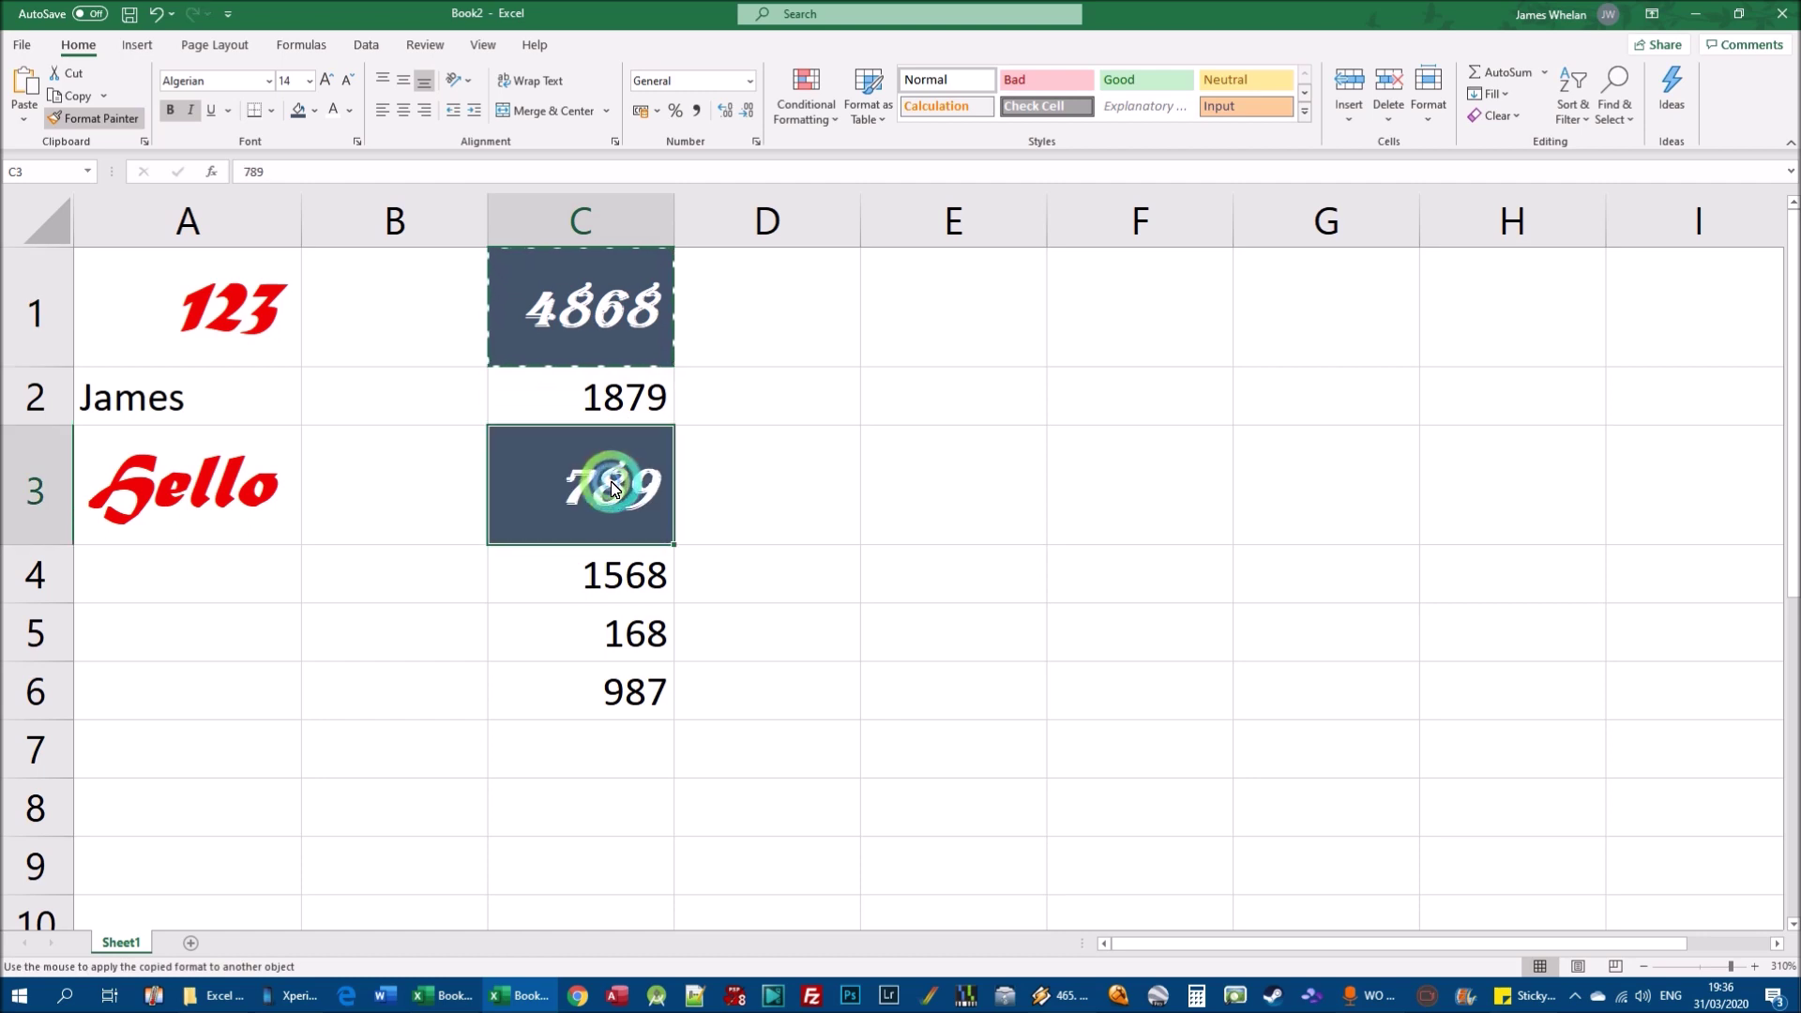
pyautogui.click(620, 643)
pyautogui.click(141, 395)
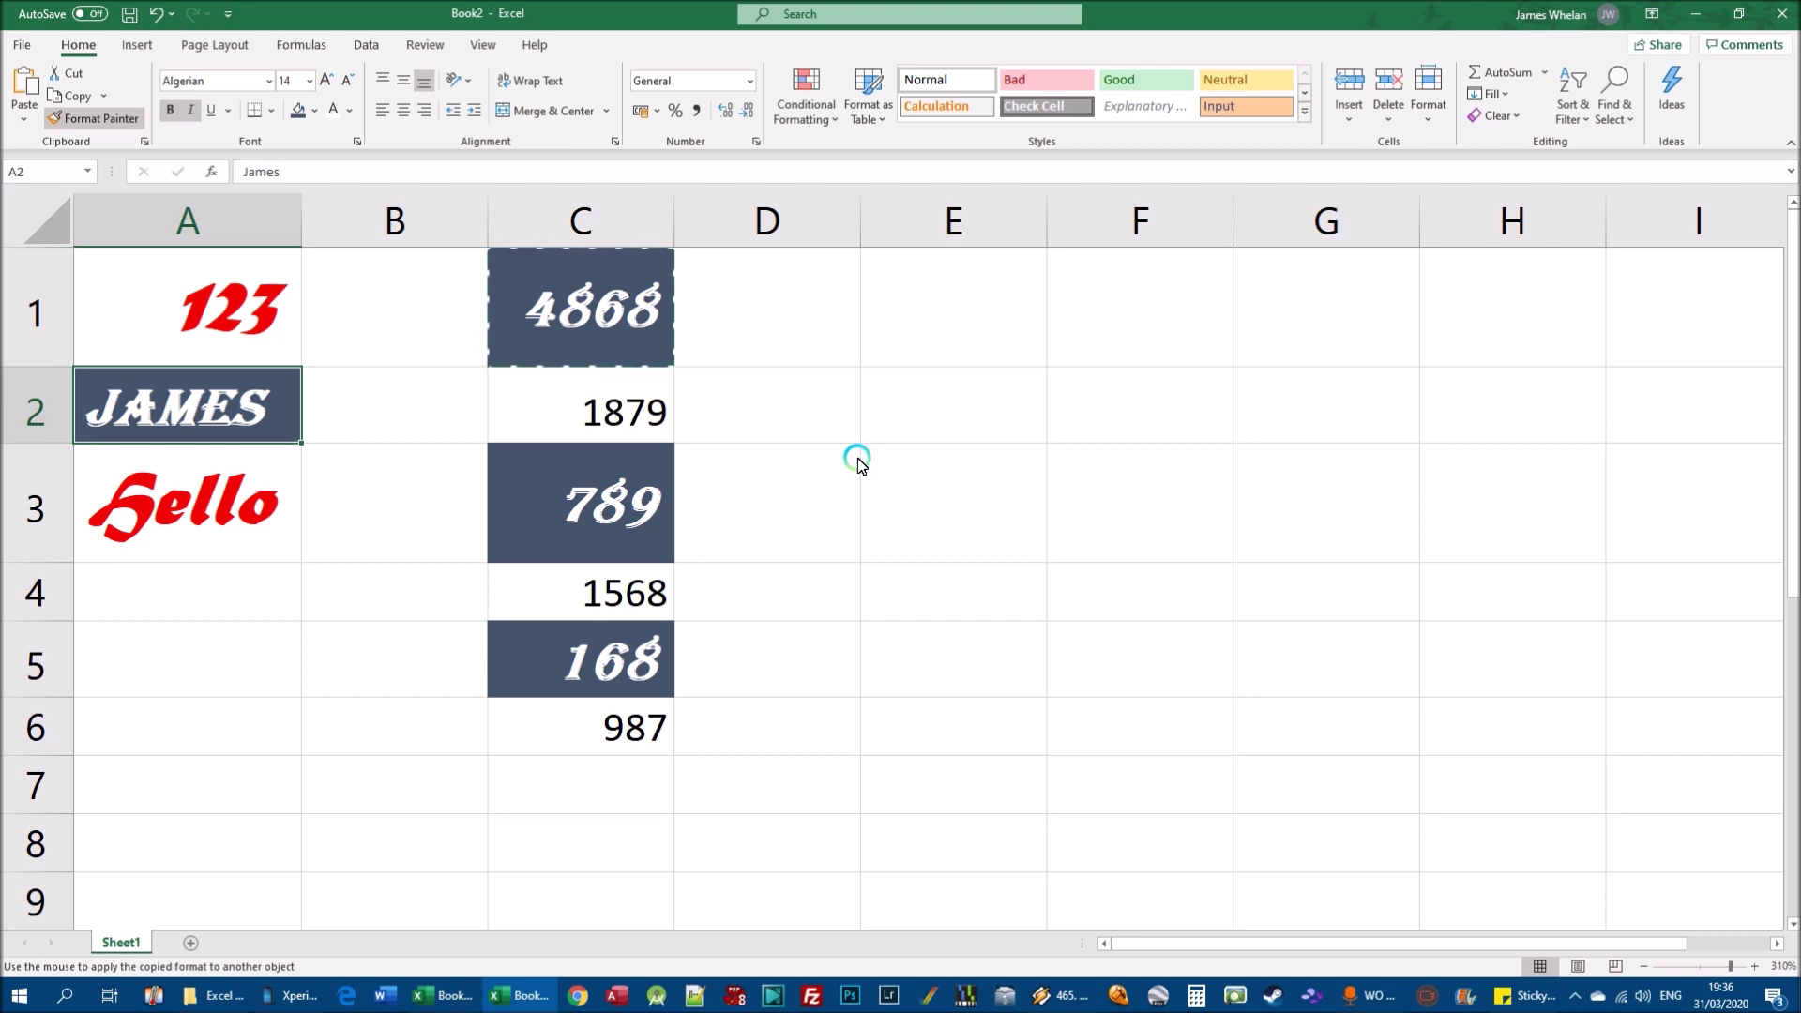
pyautogui.click(101, 120)
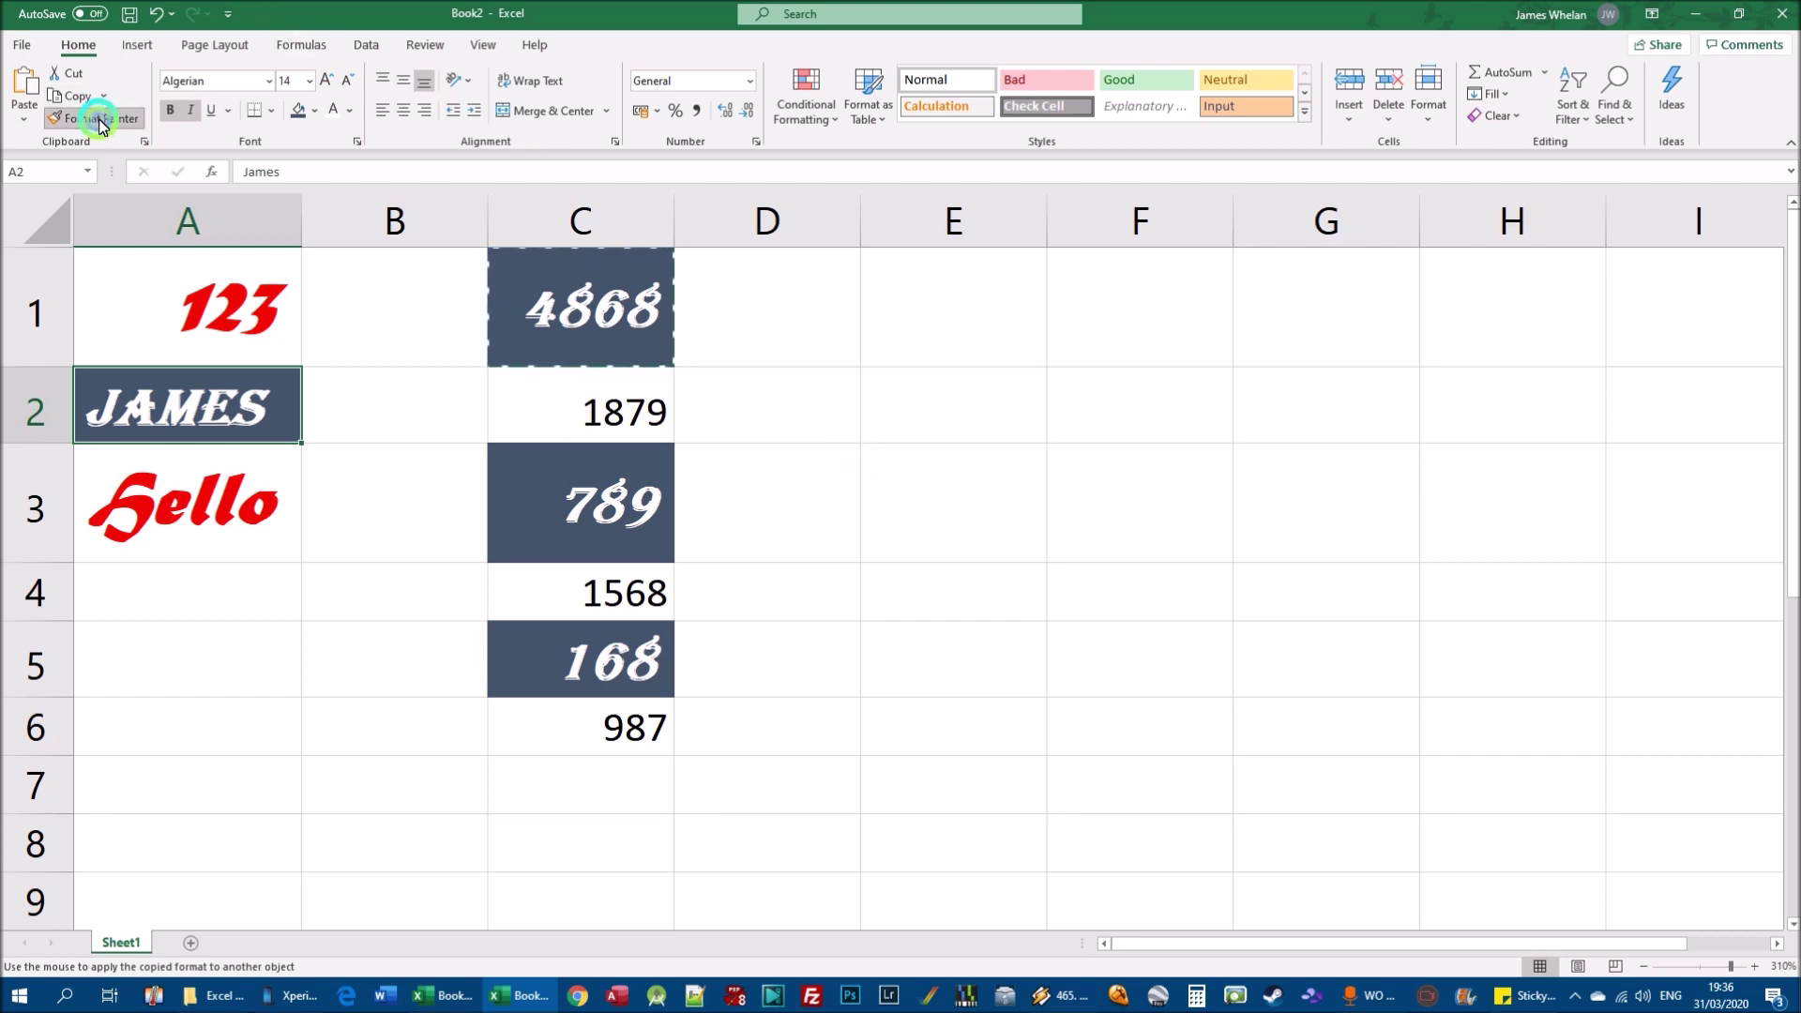
# Step: Undo the three formatting changes made to cells A2, C5 and C3
pyautogui.click(215, 316)
pyautogui.click(153, 482)
pyautogui.click(175, 306)
pyautogui.click(139, 491)
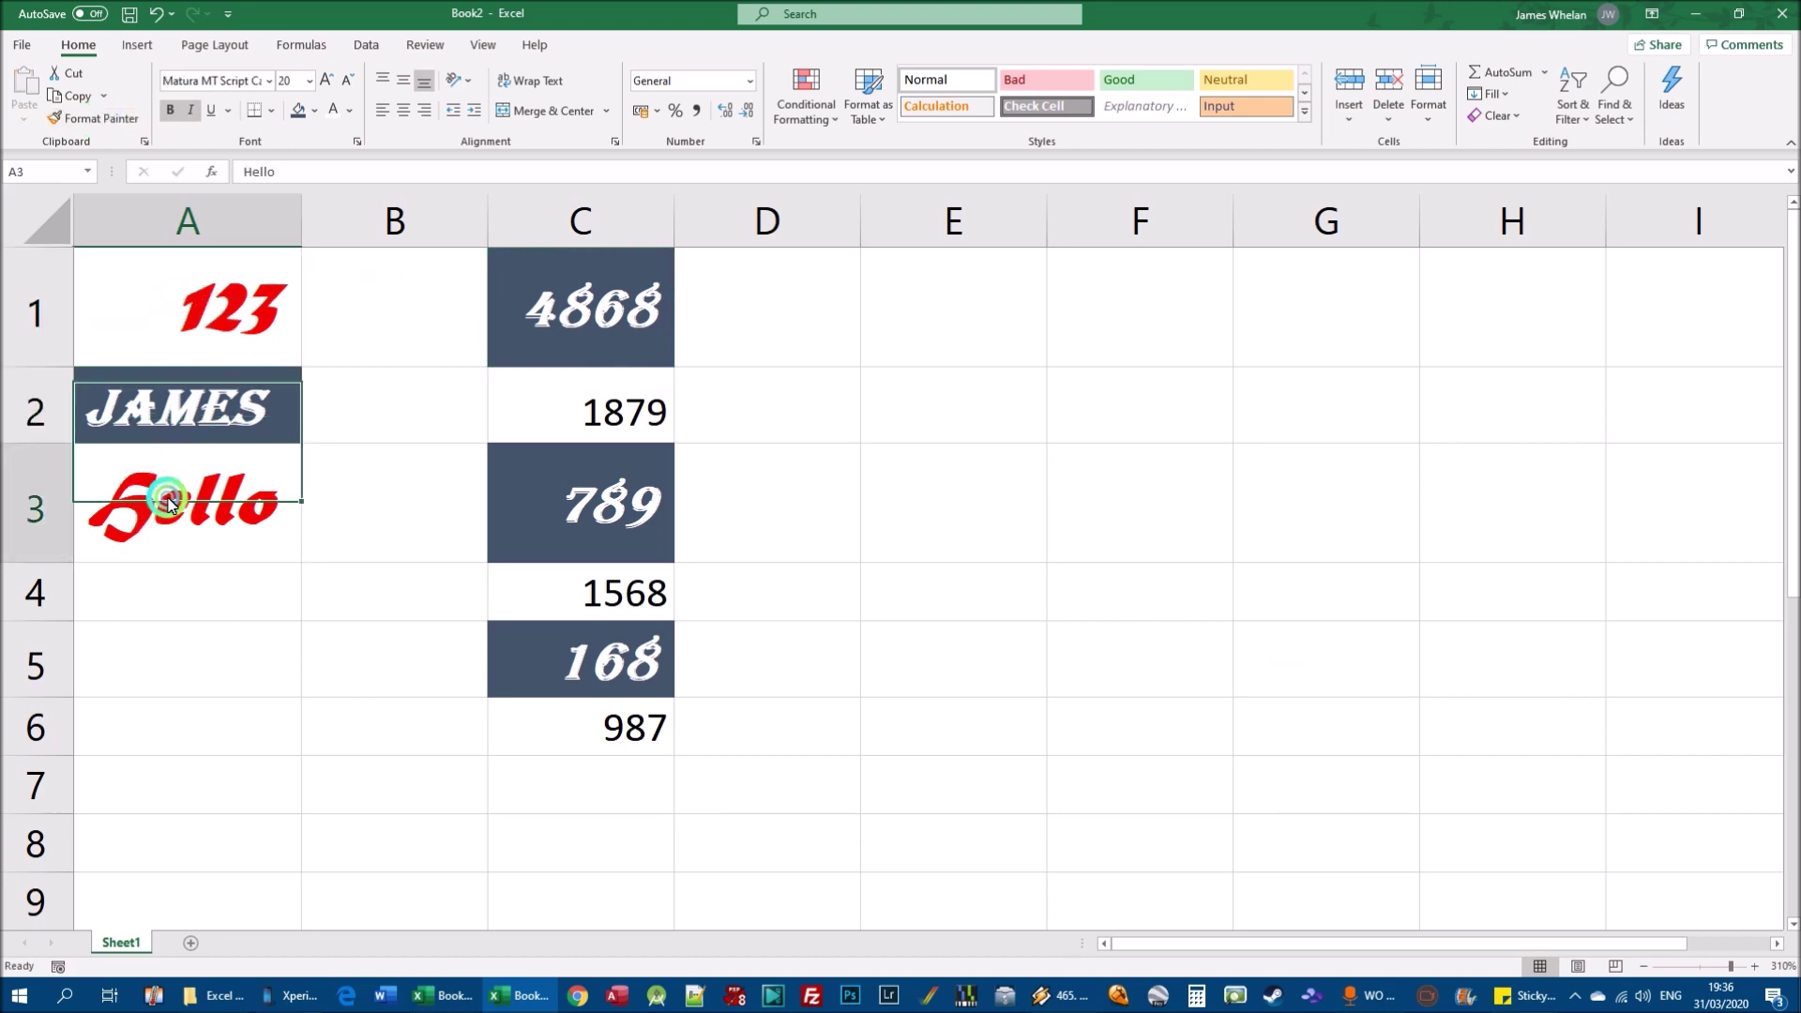
pyautogui.hotkey('ctrl', 'z')
pyautogui.hotkey('ctrl', 'z')
pyautogui.hotkey('ctrl', 'z')
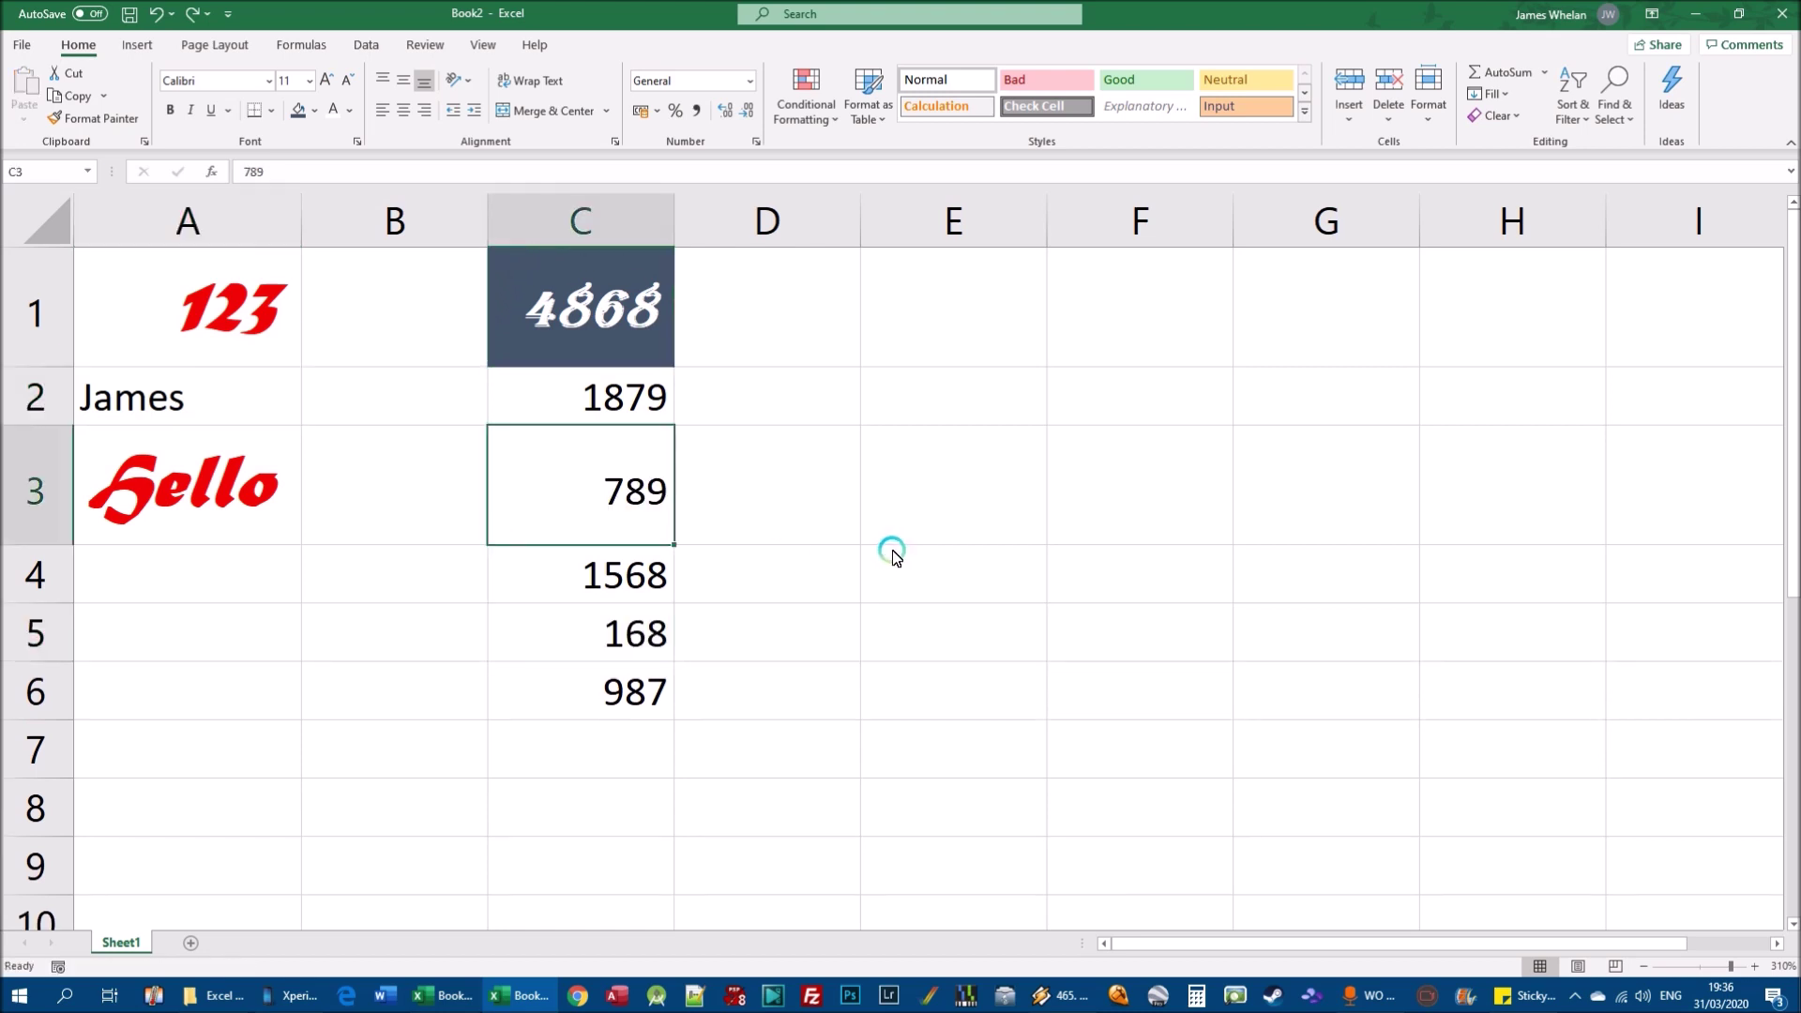
pyautogui.click(568, 293)
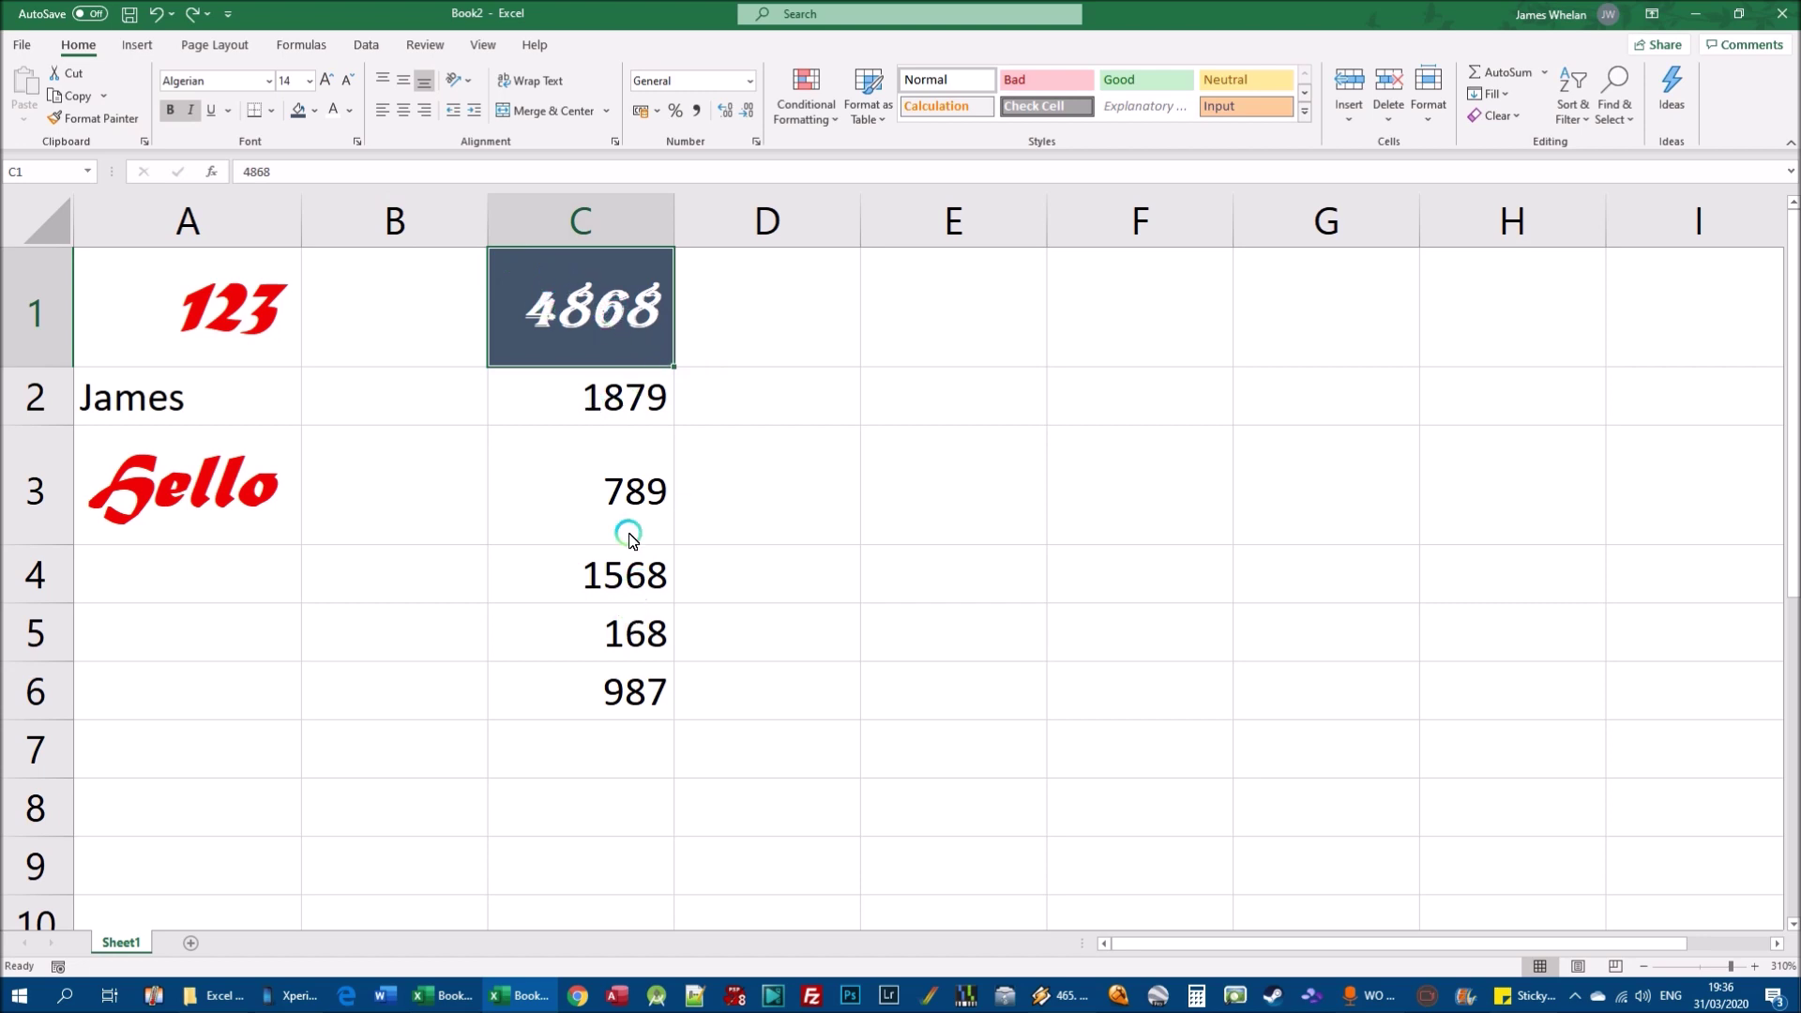
pyautogui.moveTo(595, 390); pyautogui.dragTo(595, 691)
pyautogui.click(587, 493)
pyautogui.click(601, 634)
pyautogui.click(603, 692)
pyautogui.click(956, 348)
# Step: Lock Format Painter on with the formatting of cell C1, apply it to cells C3, C5, A3 and A1, and turn it off
pyautogui.click(662, 298)
pyautogui.click(85, 119)
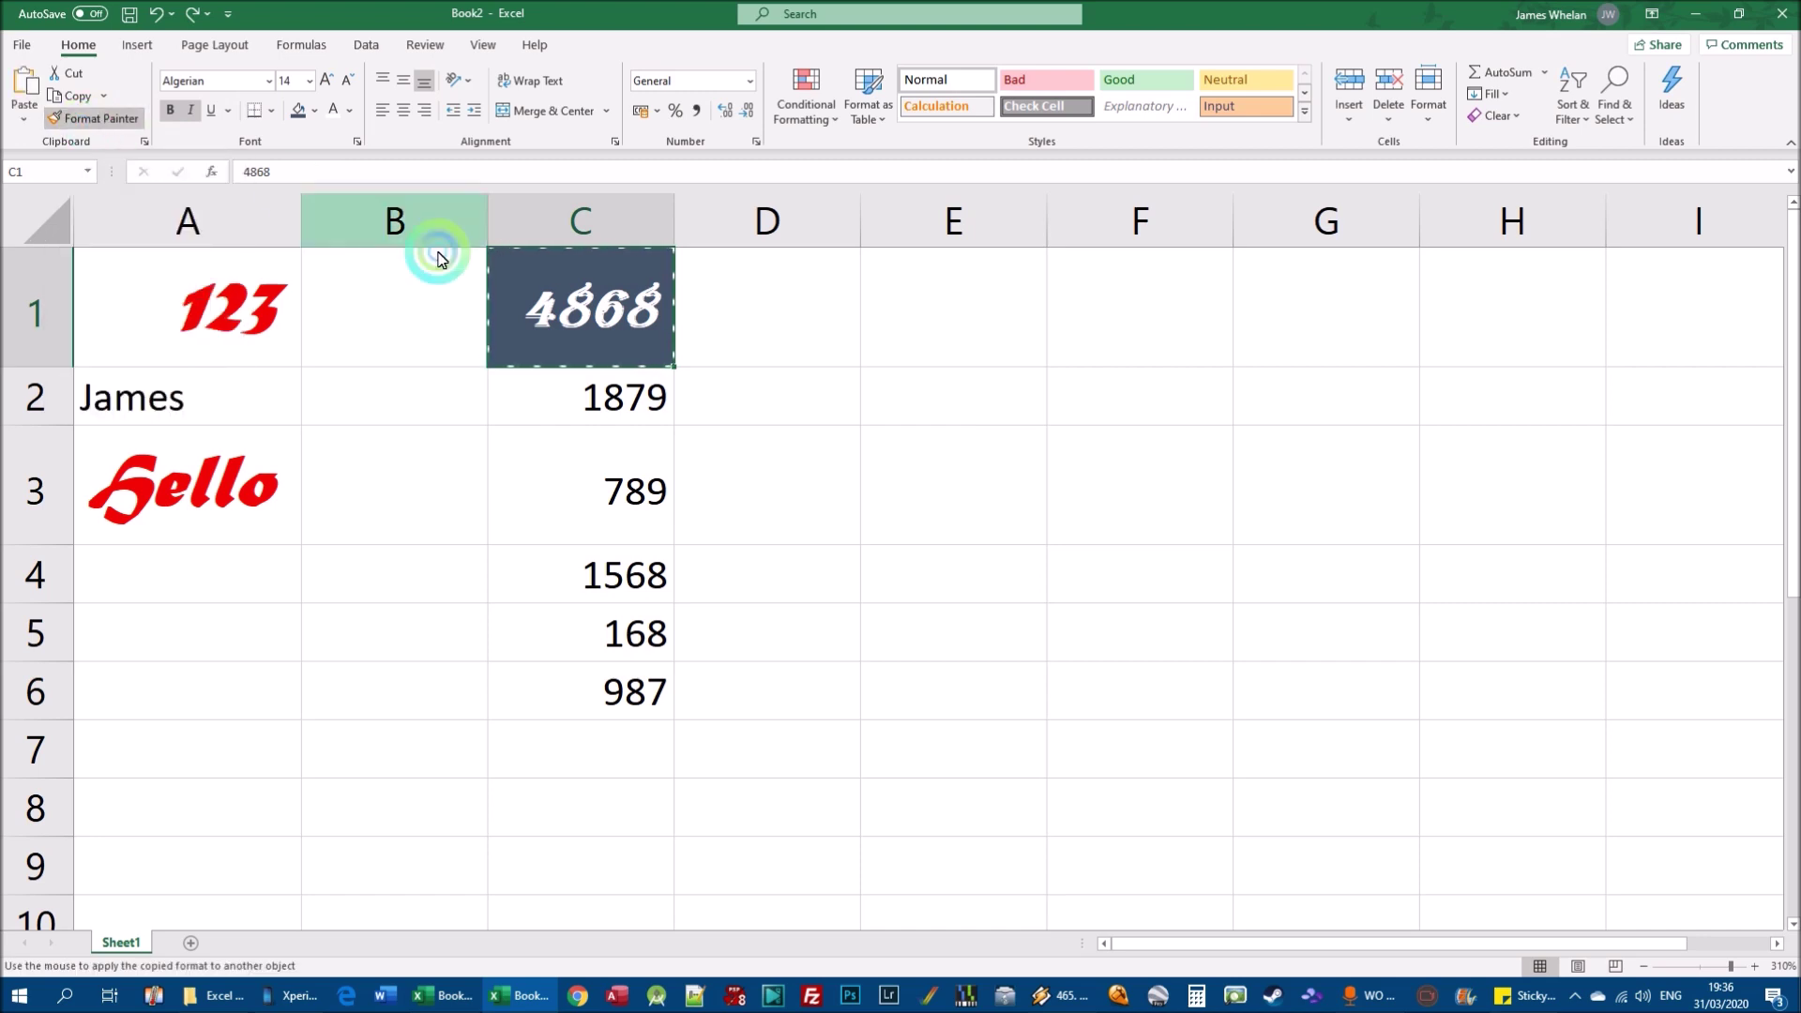
pyautogui.click(575, 475)
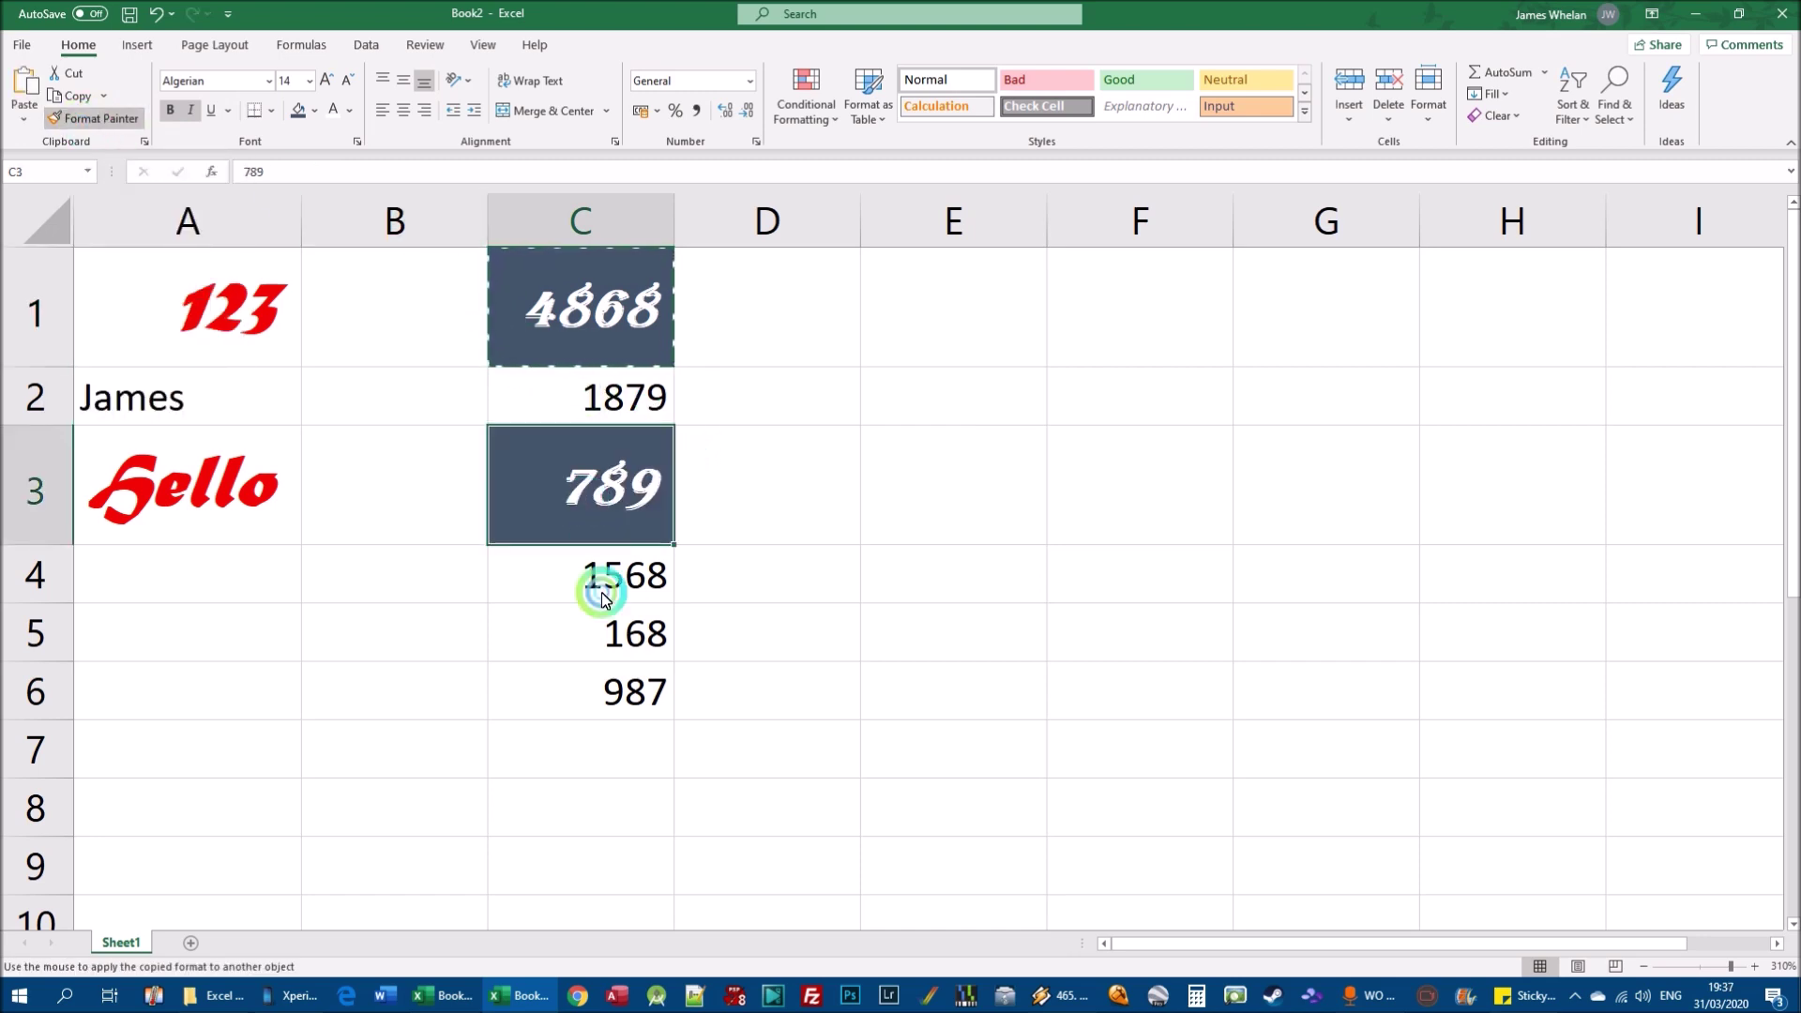
pyautogui.click(587, 638)
pyautogui.click(234, 489)
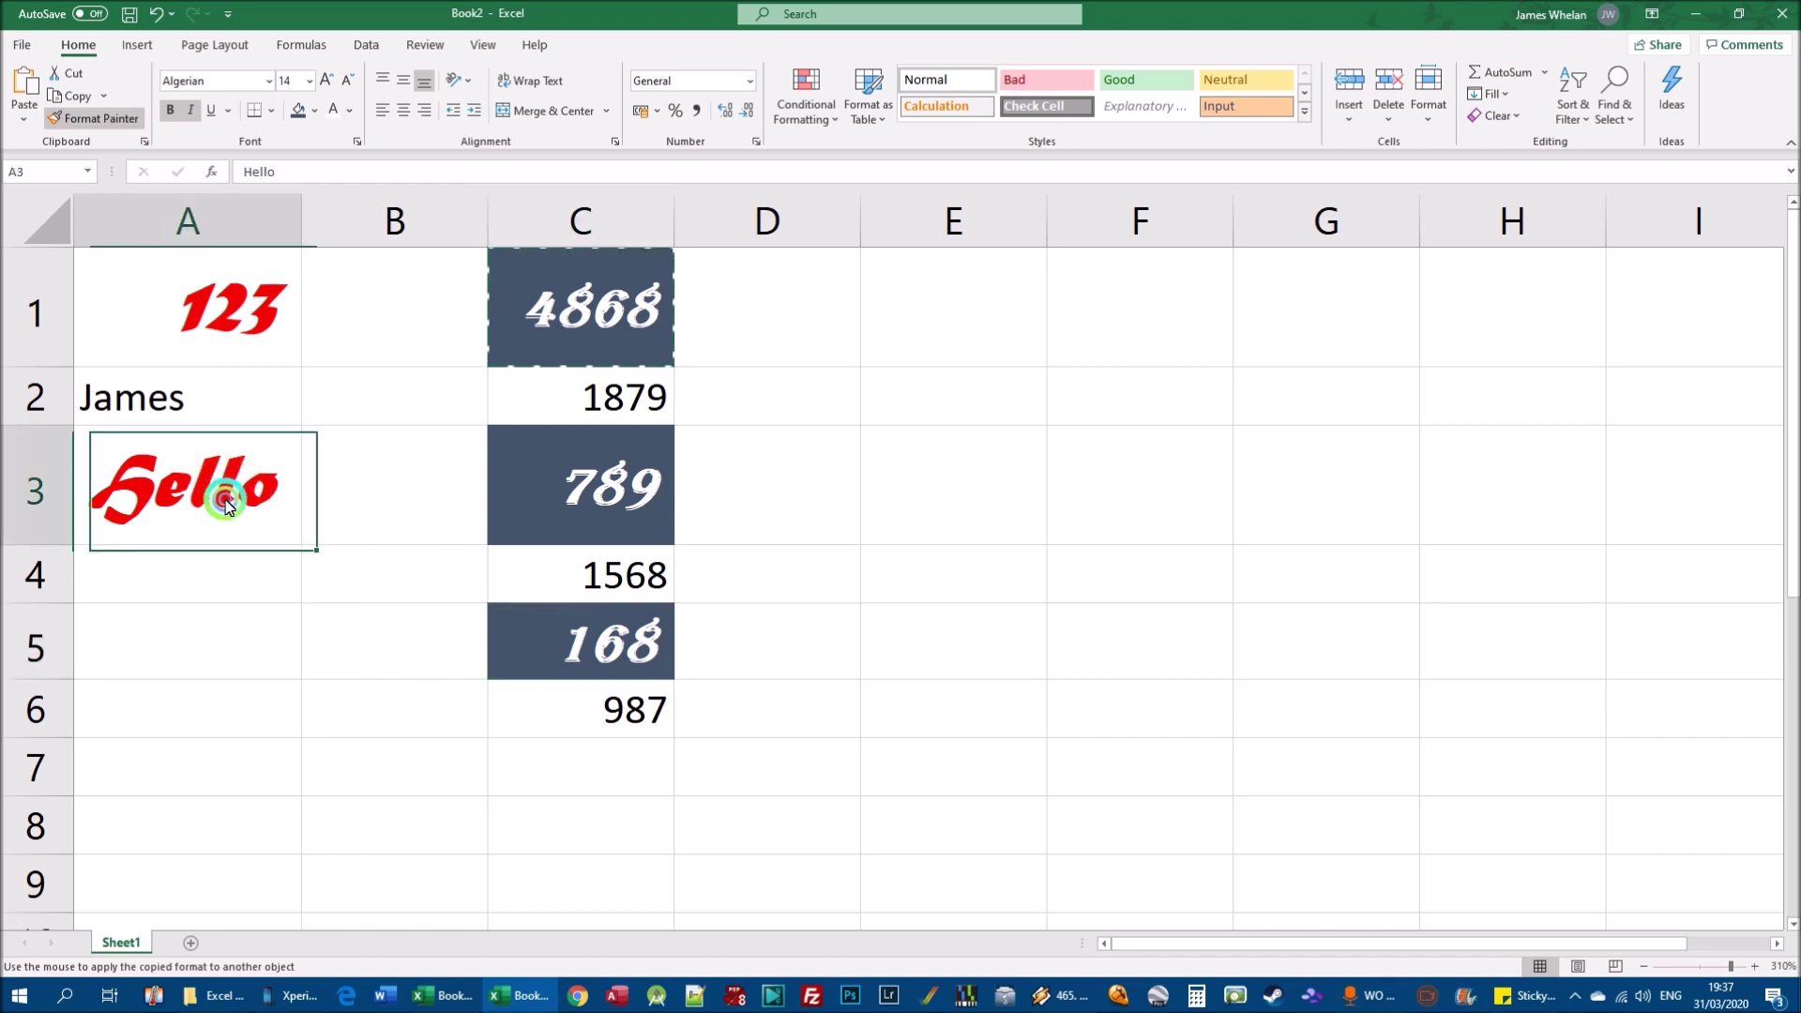
pyautogui.click(193, 295)
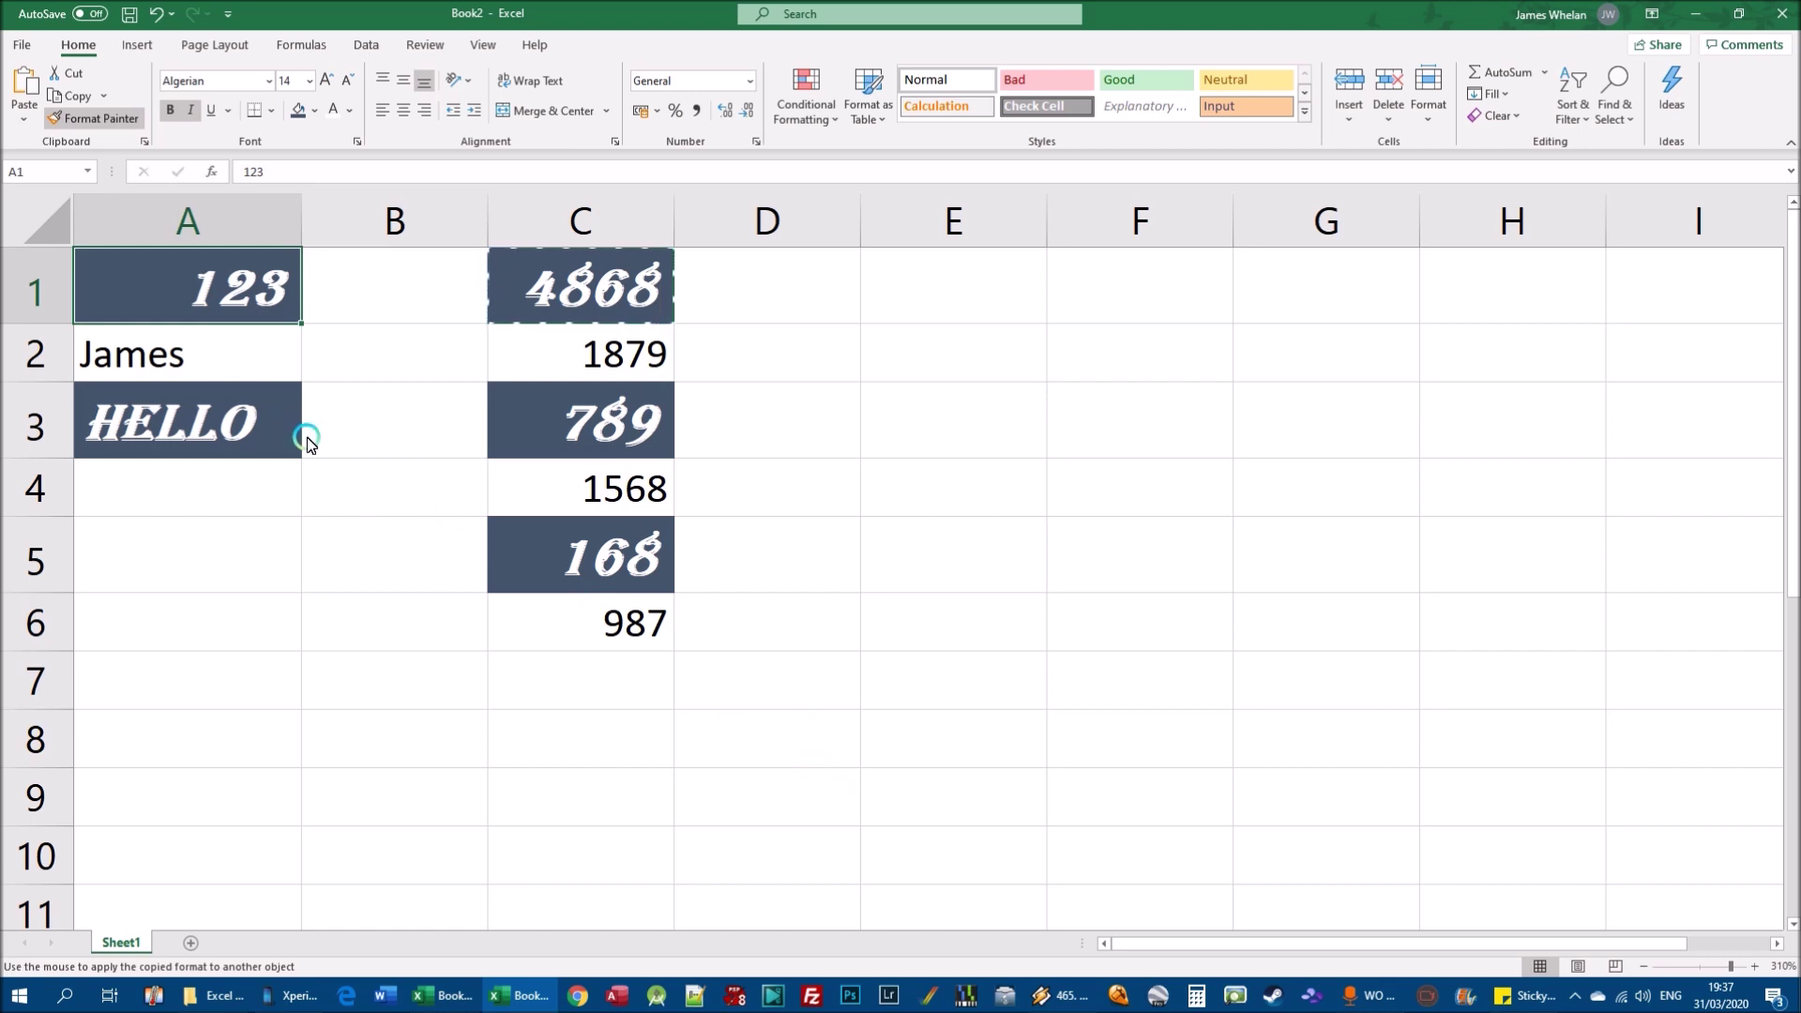
pyautogui.click(114, 122)
pyautogui.click(500, 321)
pyautogui.press('Escape')
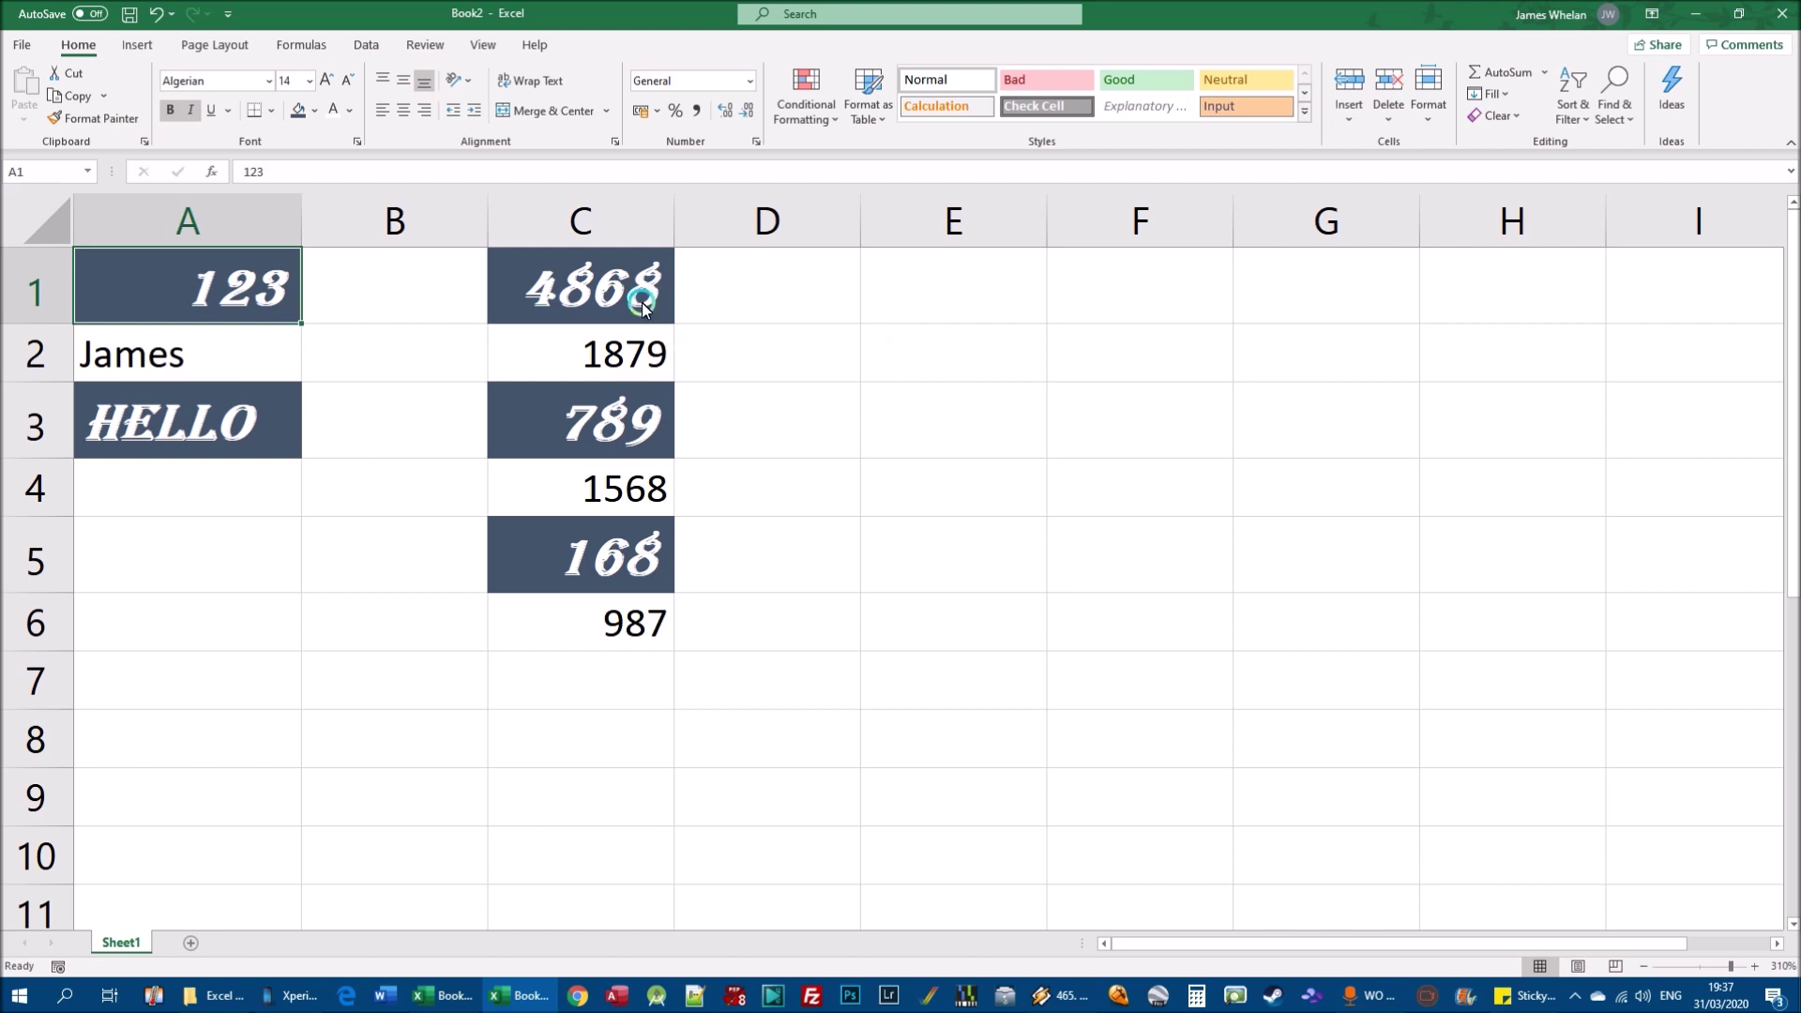
pyautogui.click(547, 347)
pyautogui.click(209, 346)
pyautogui.click(600, 482)
pyautogui.click(594, 349)
pyautogui.click(273, 343)
pyautogui.click(636, 497)
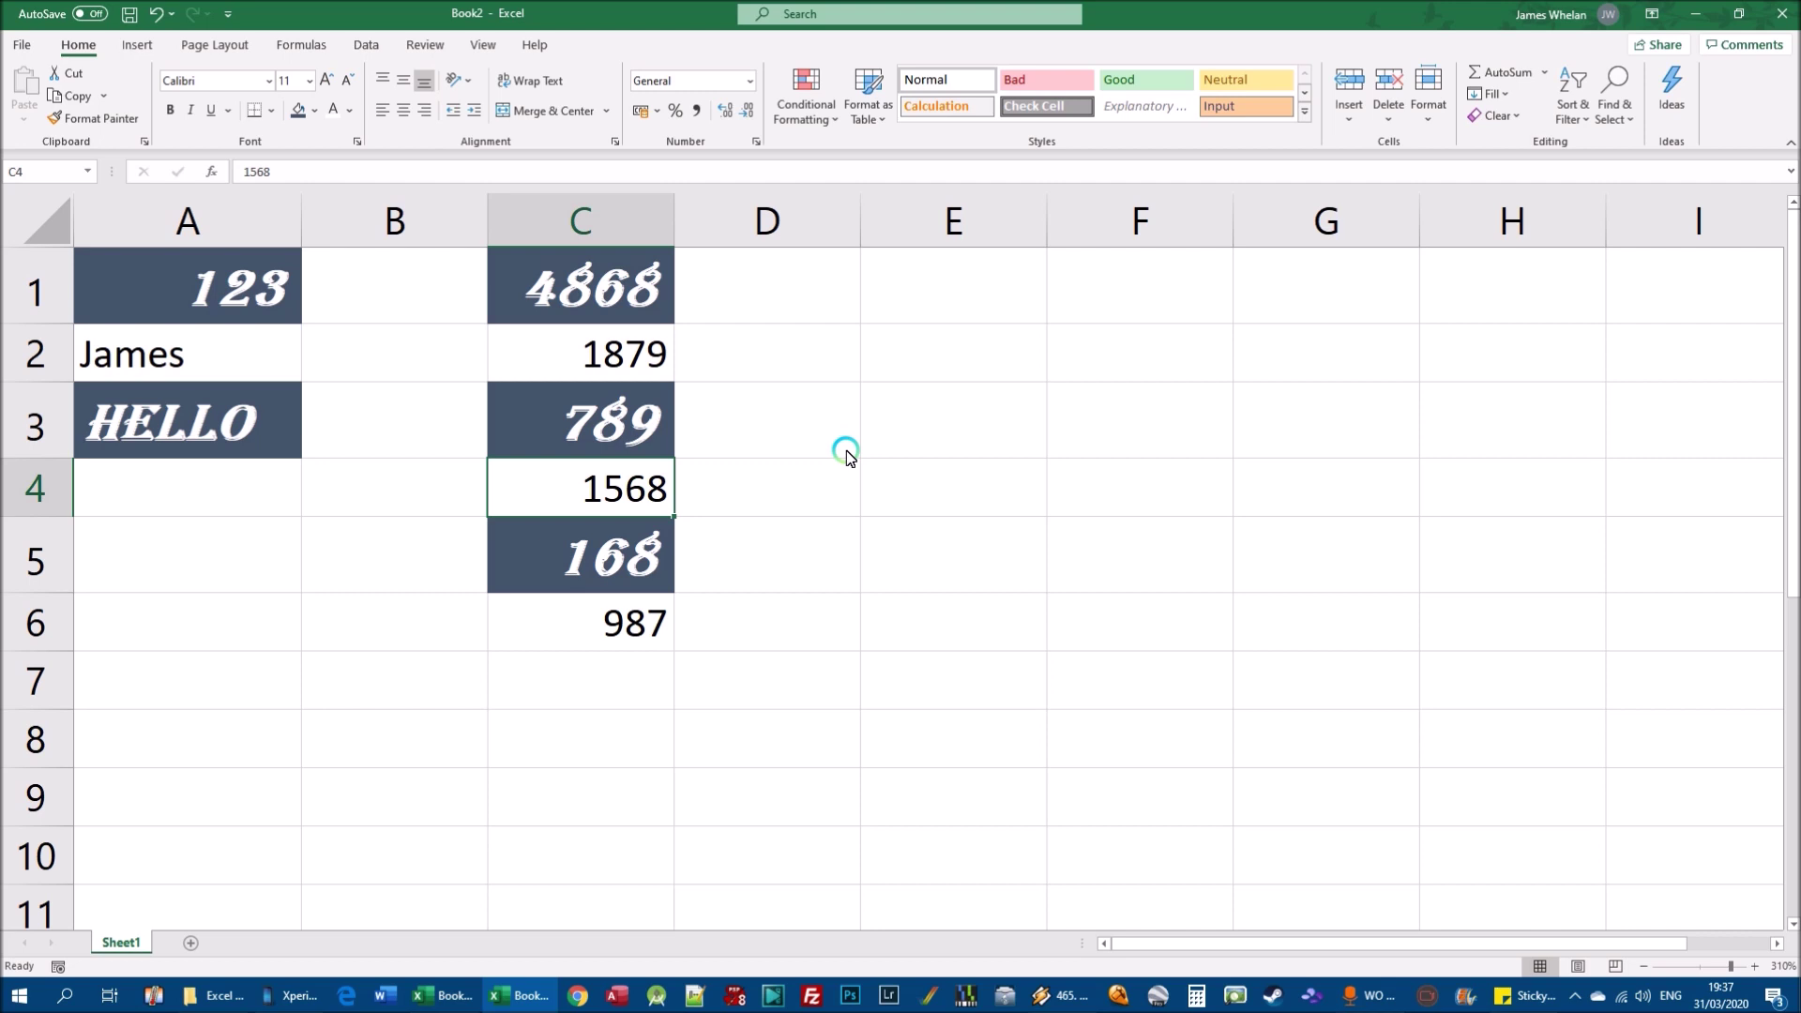
pyautogui.click(586, 307)
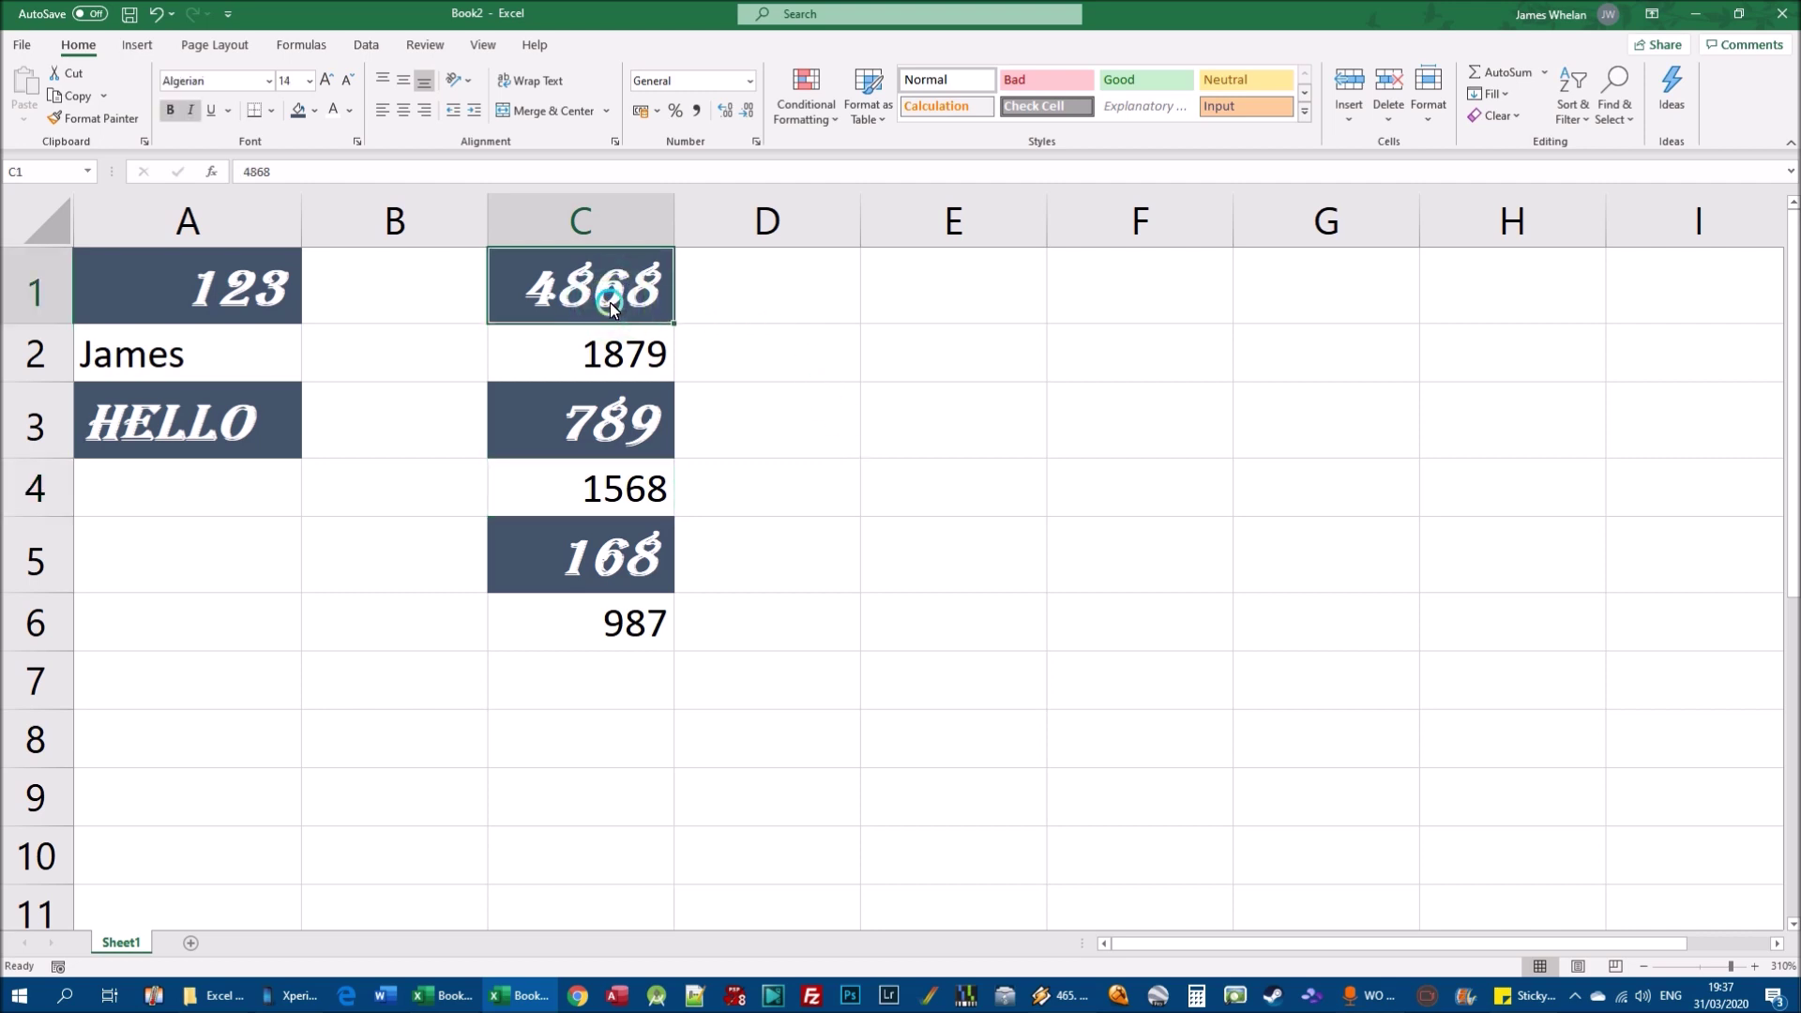
pyautogui.click(600, 415)
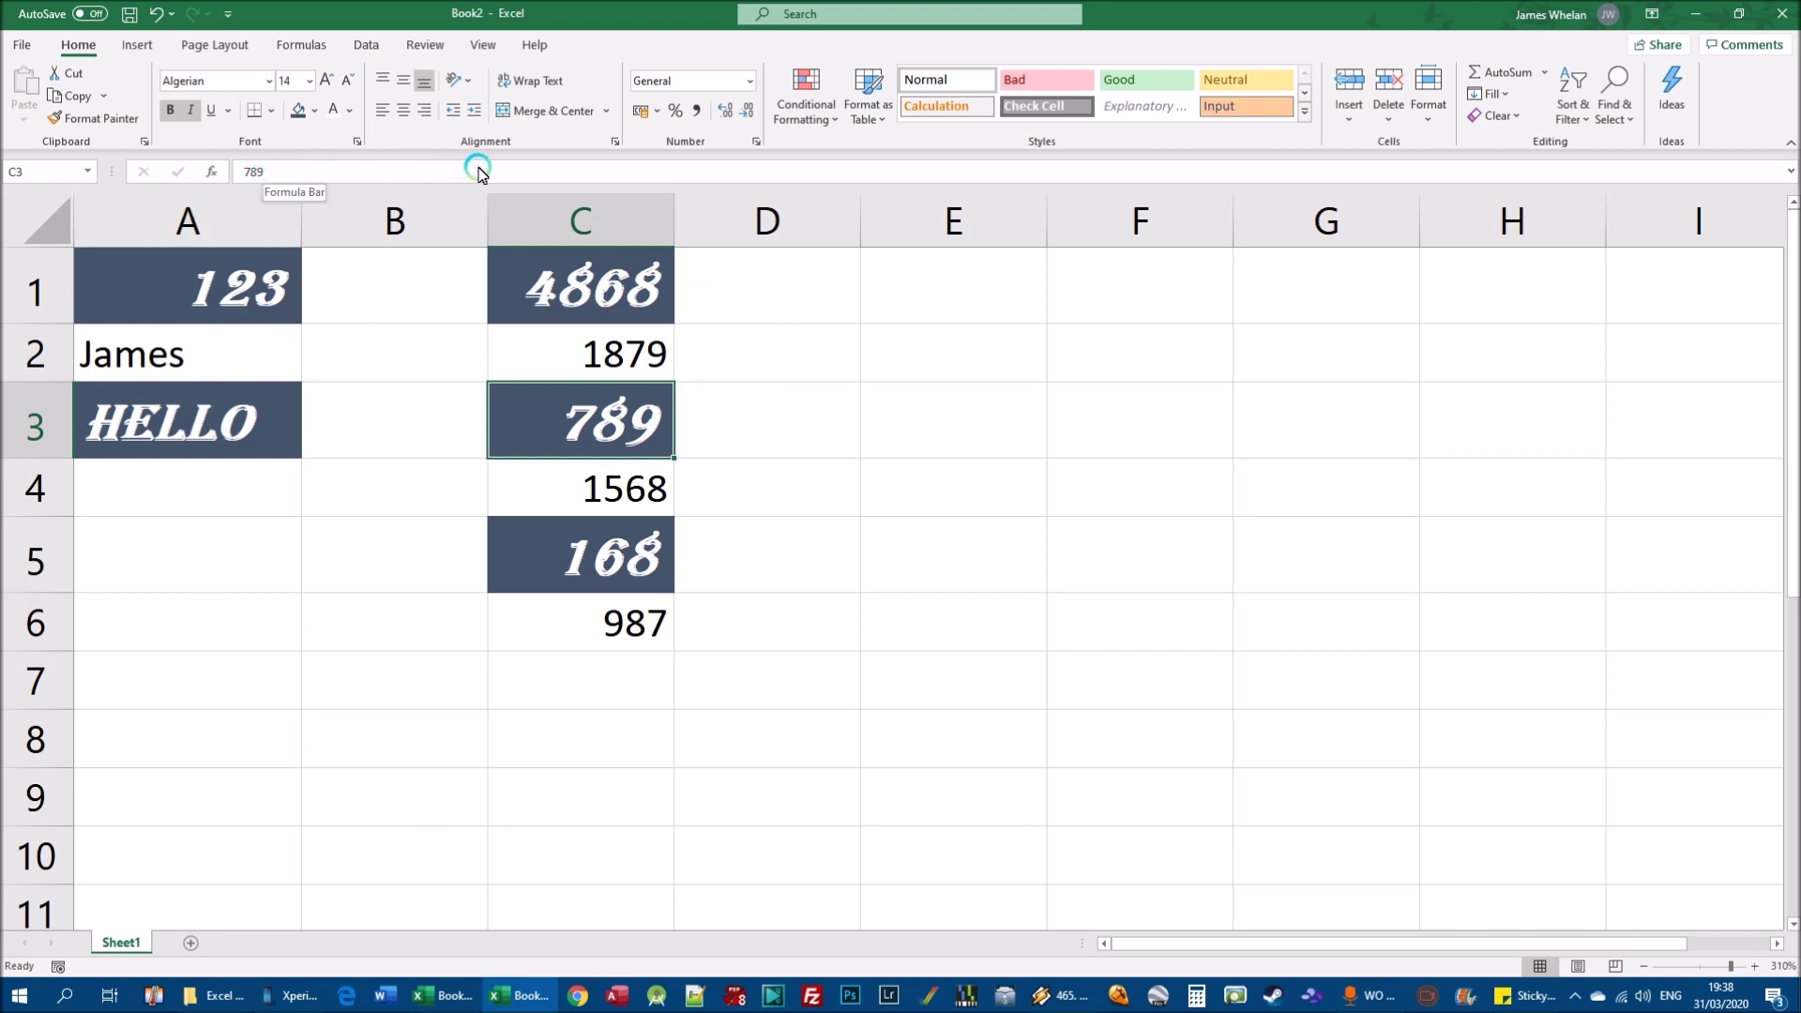
pyautogui.click(612, 552)
pyautogui.click(574, 439)
pyautogui.click(577, 302)
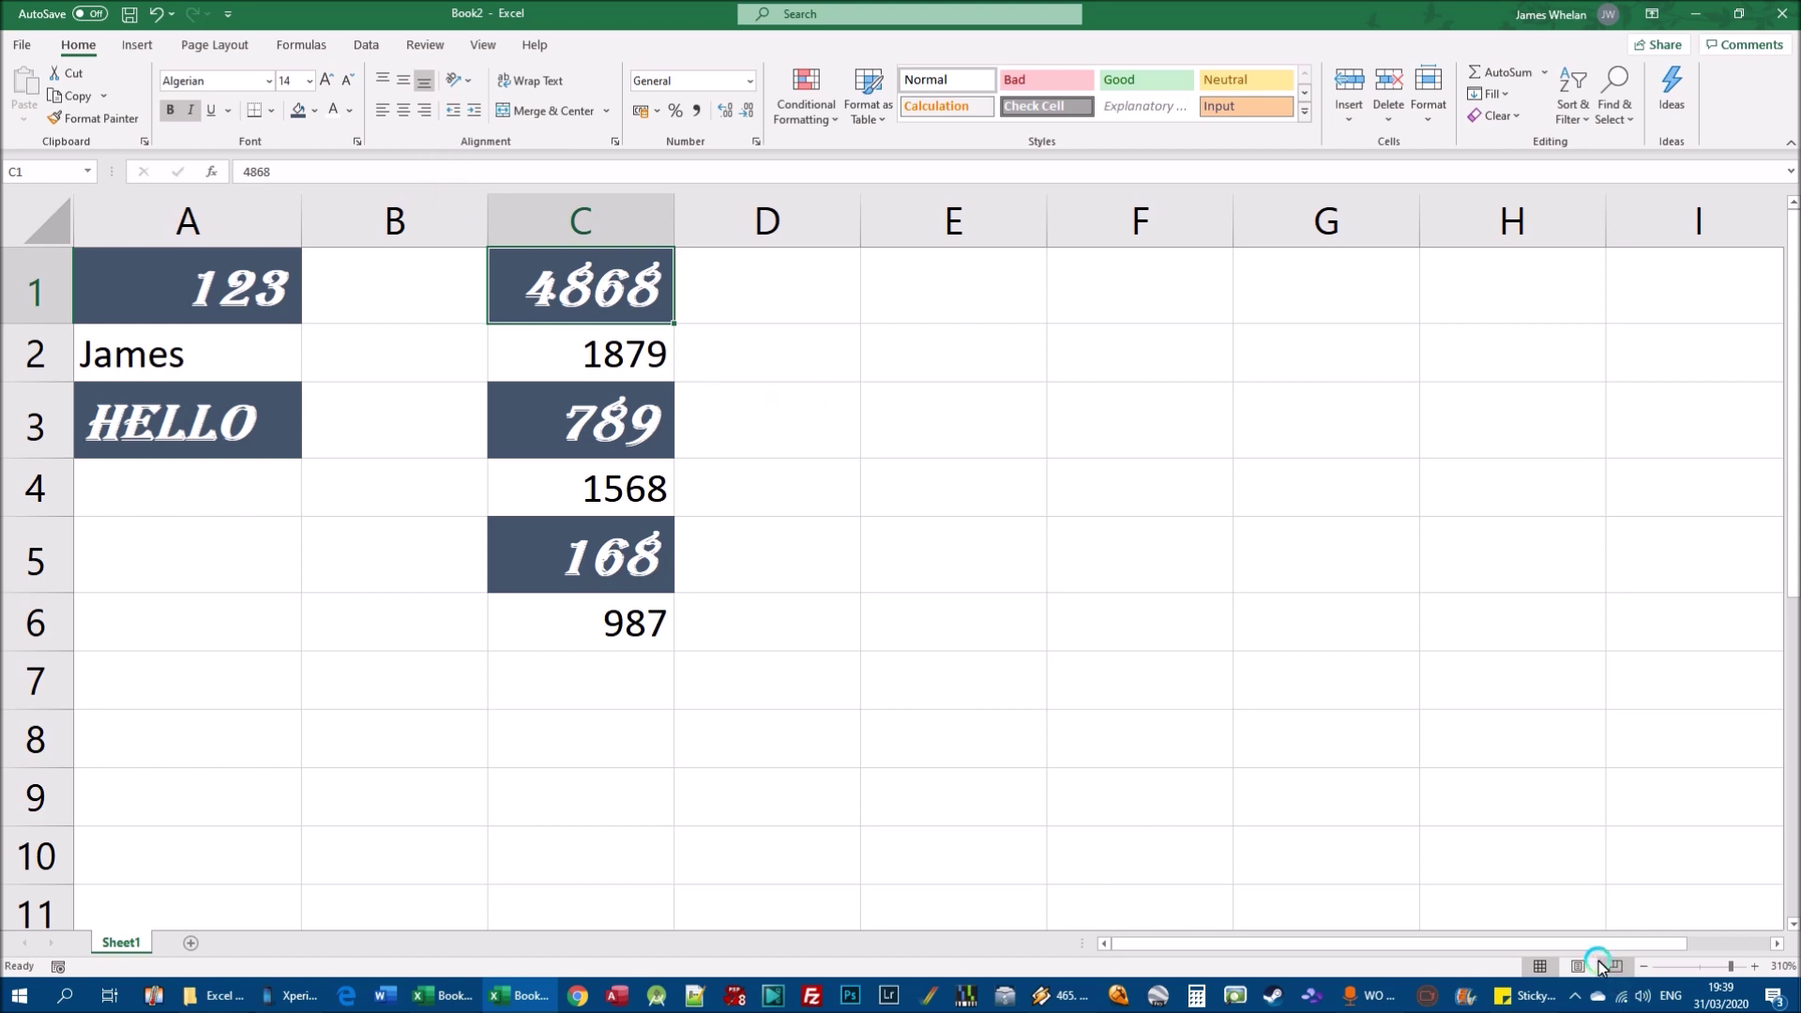
pyautogui.click(1575, 995)
pyautogui.click(1616, 920)
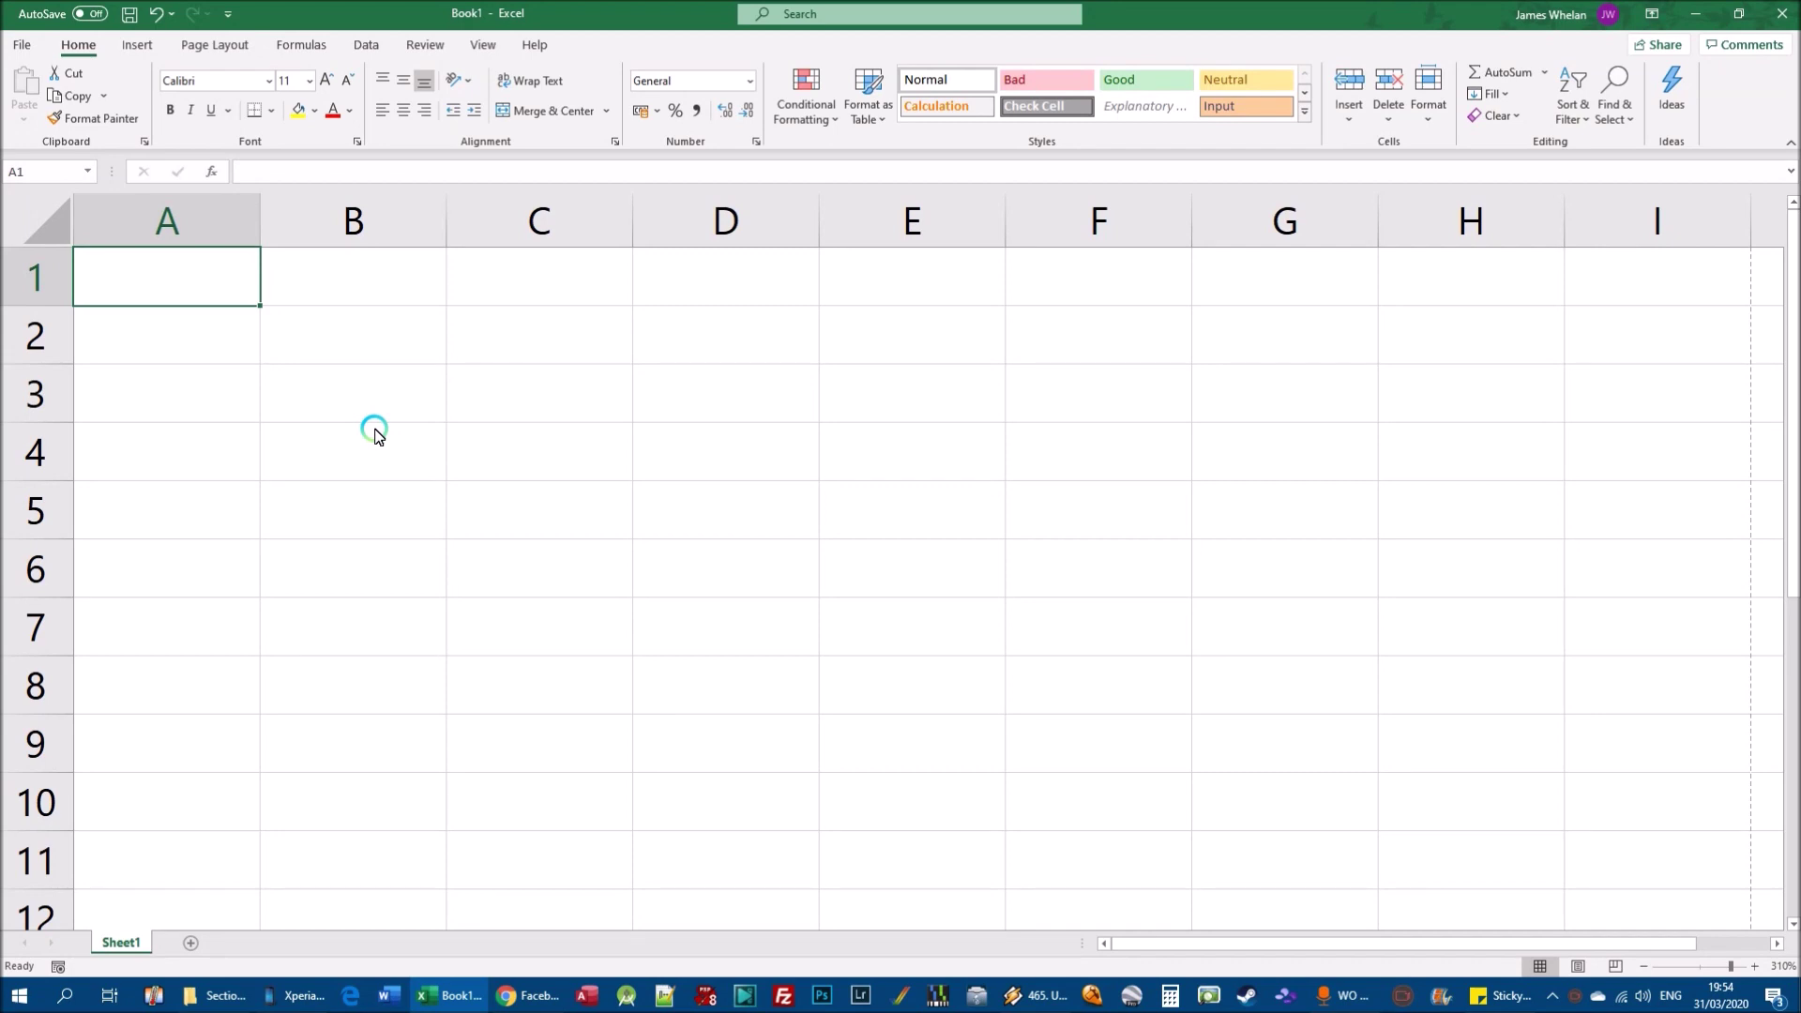
# Step: Turn off the gridline display on the blank sheet and select cell A1
pyautogui.moveTo(208, 286); pyautogui.dragTo(563, 450)
pyautogui.click(944, 547)
pyautogui.click(262, 283)
pyautogui.click(230, 49)
pyautogui.click(642, 95)
pyautogui.click(581, 384)
pyautogui.click(190, 291)
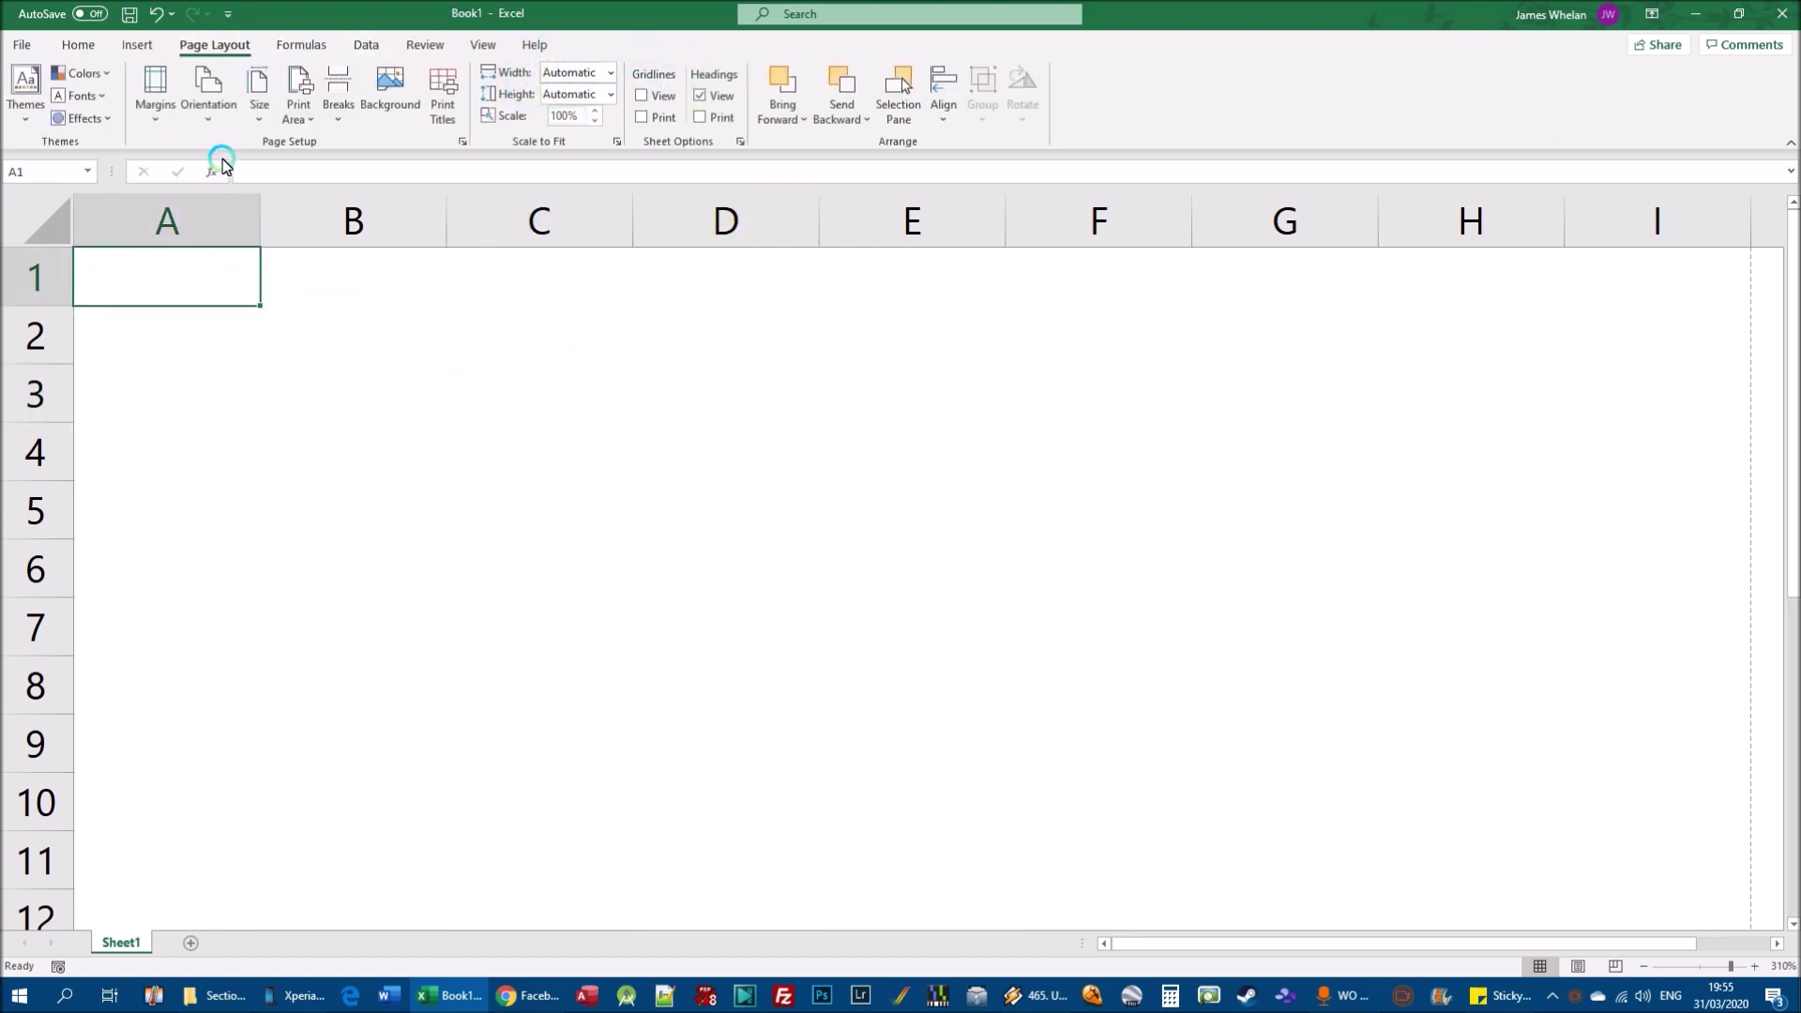
# Step: Turn the sheet's gridline display back on and return to the cell formatting commands
pyautogui.click(659, 114)
pyautogui.click(642, 95)
pyautogui.click(78, 45)
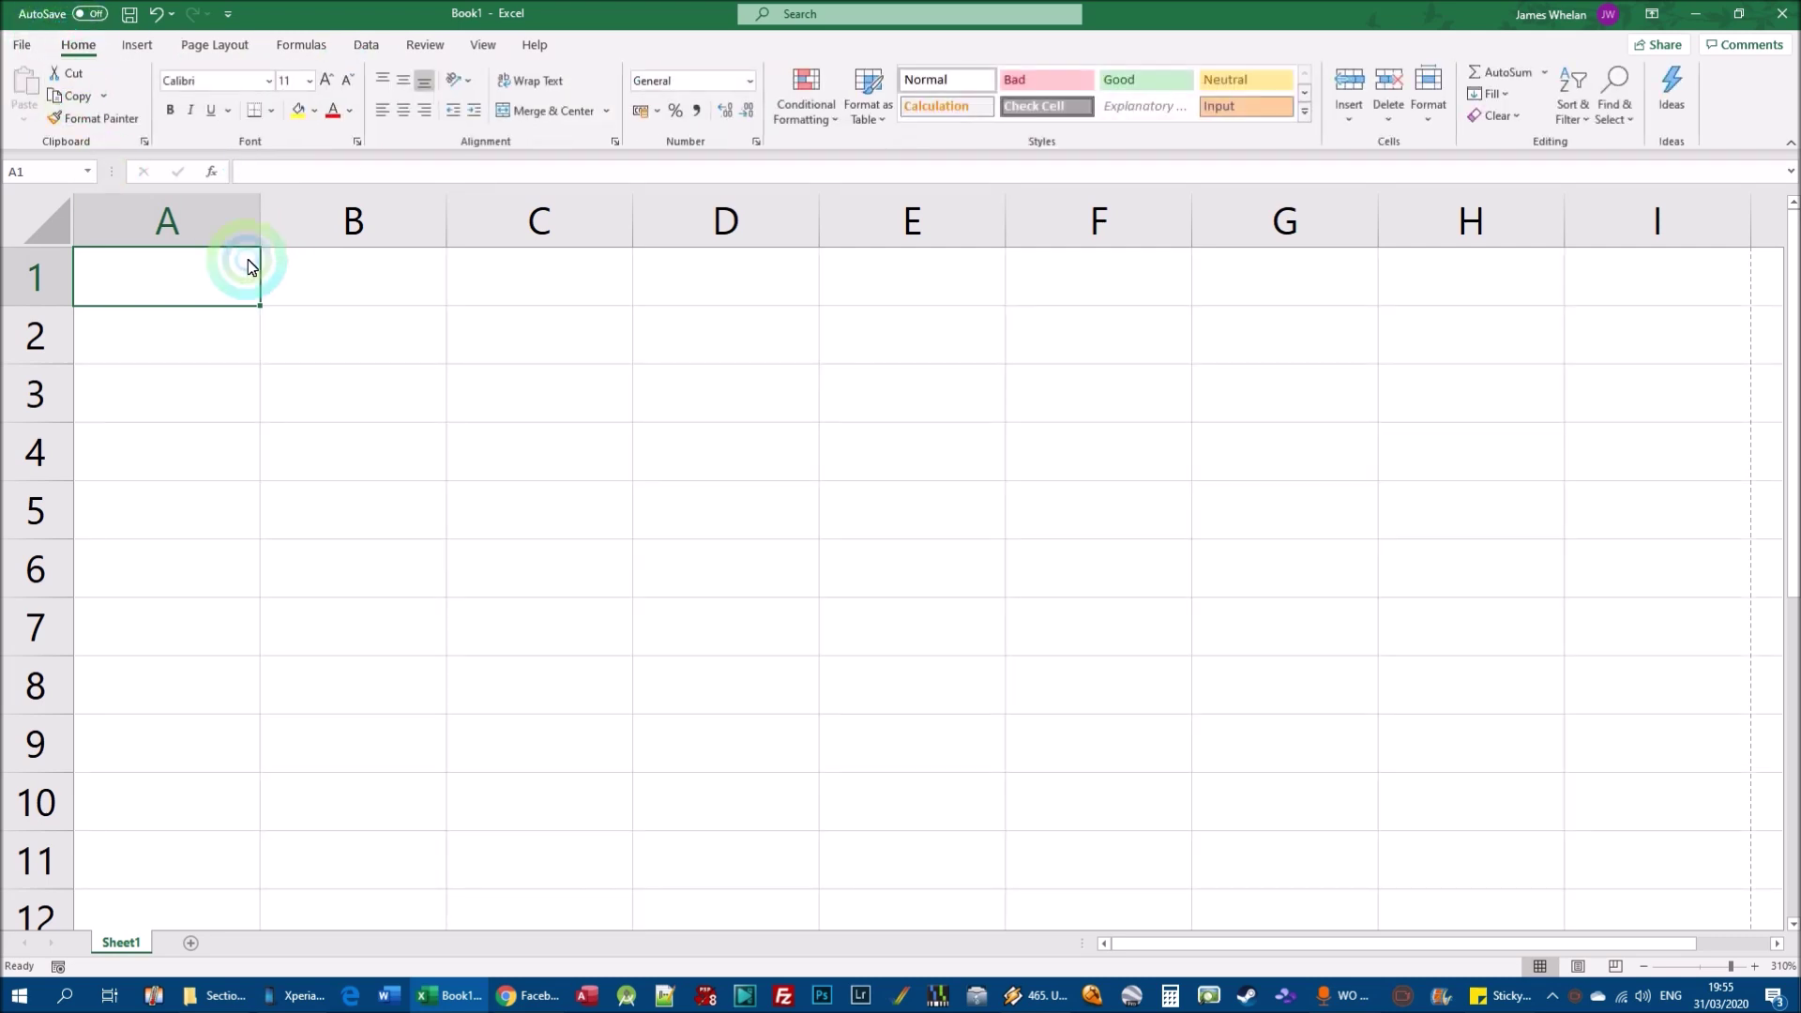
# Step: Enter 100 in cell A1 and select that cell again
pyautogui.write('100')
pyautogui.press('Return')
pyautogui.click(194, 268)
# Step: Check in the print preview how the sheet with only a number in A1 prints, and return to the sheet
pyautogui.click(21, 44)
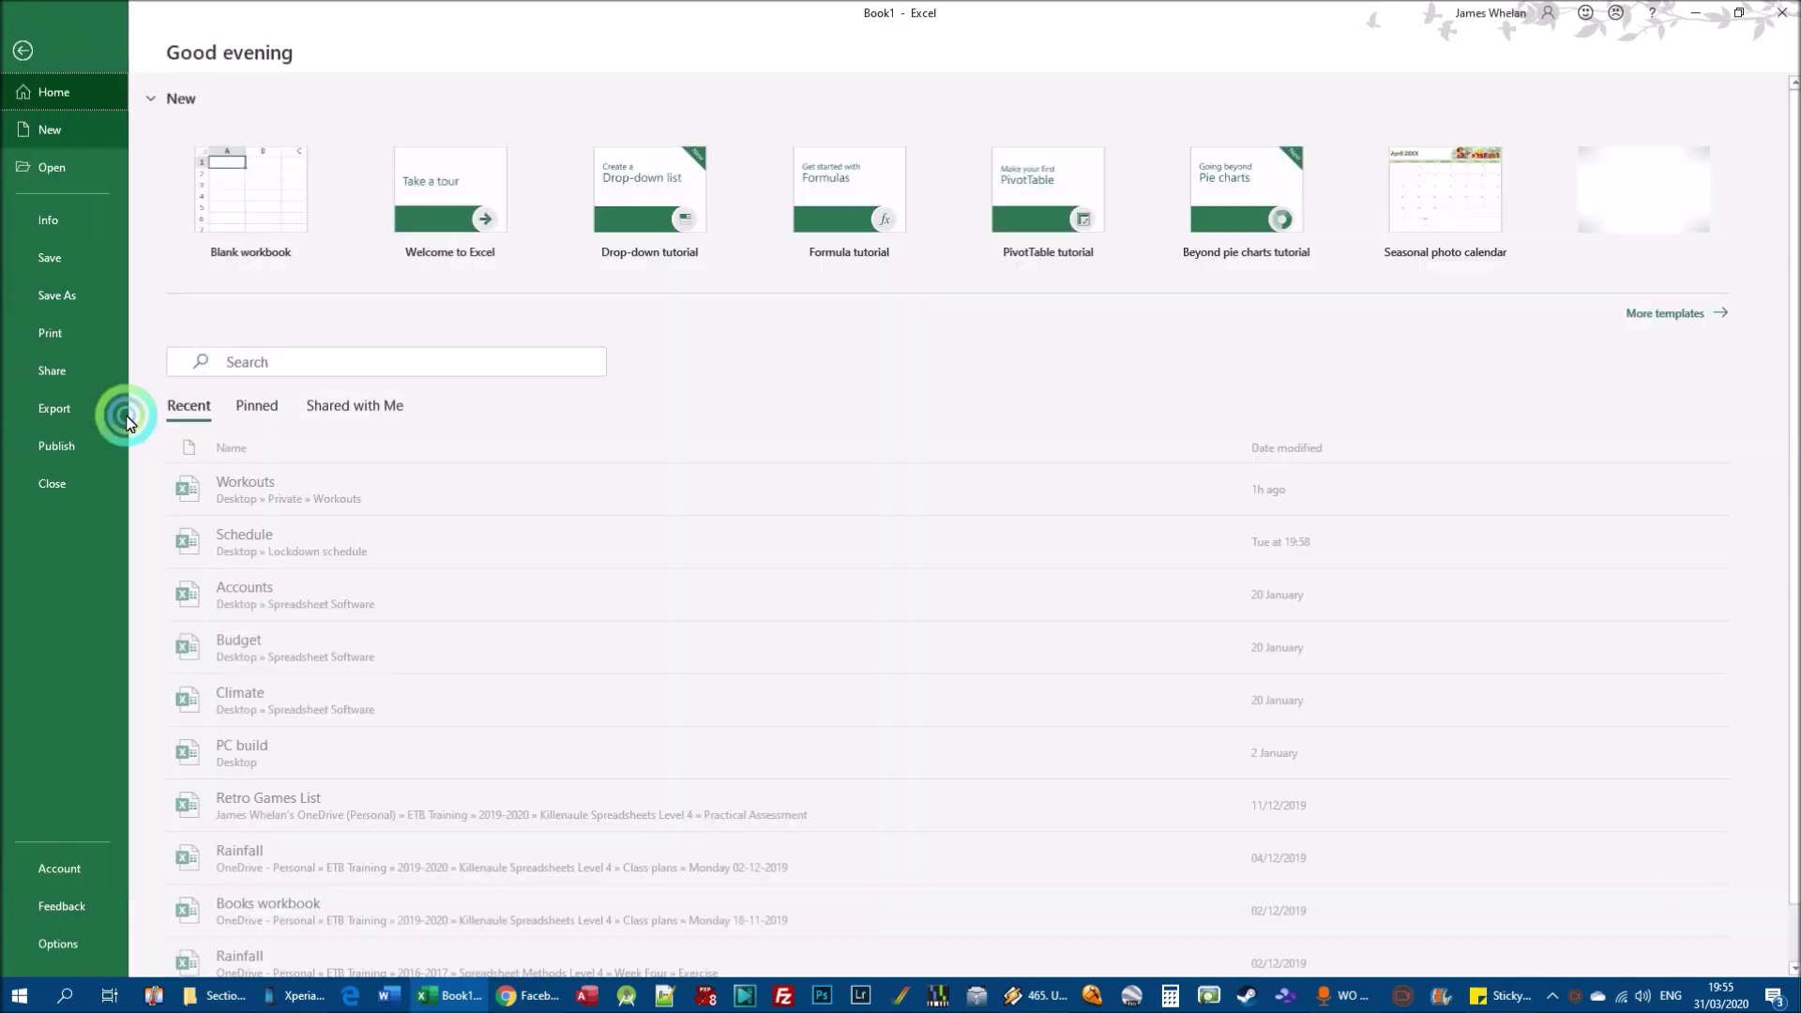
pyautogui.click(94, 342)
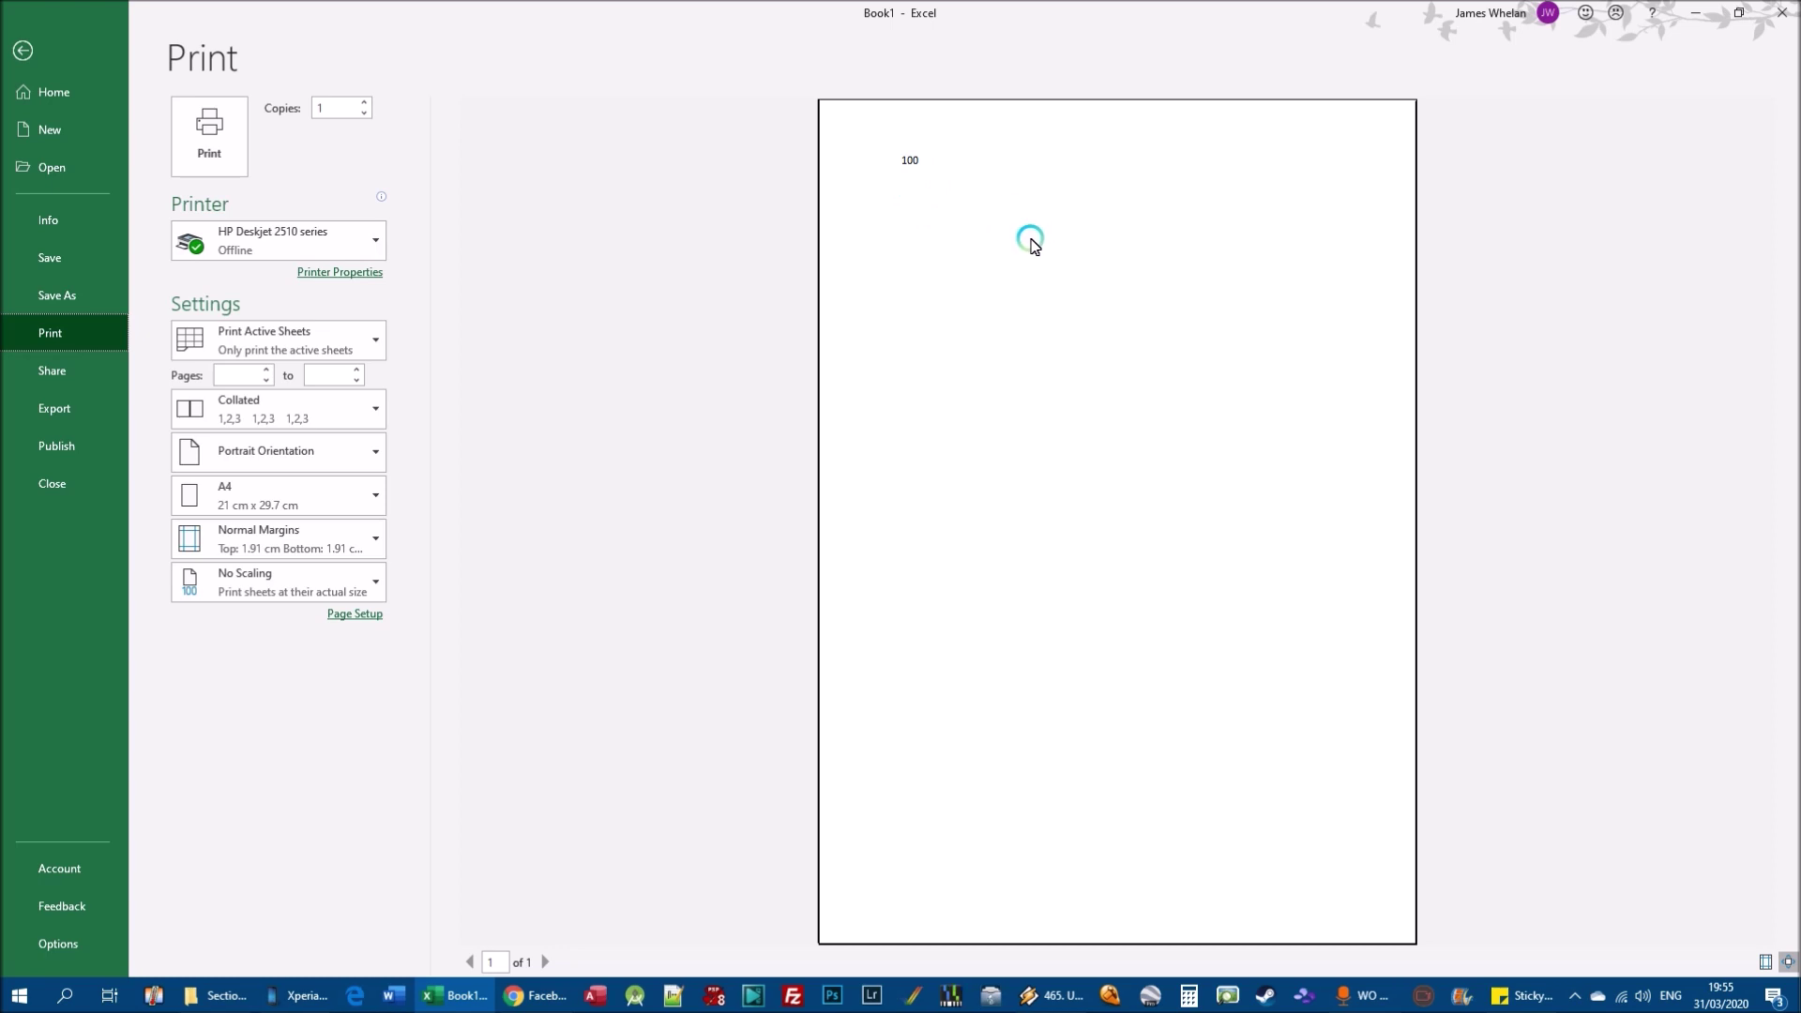
pyautogui.click(23, 51)
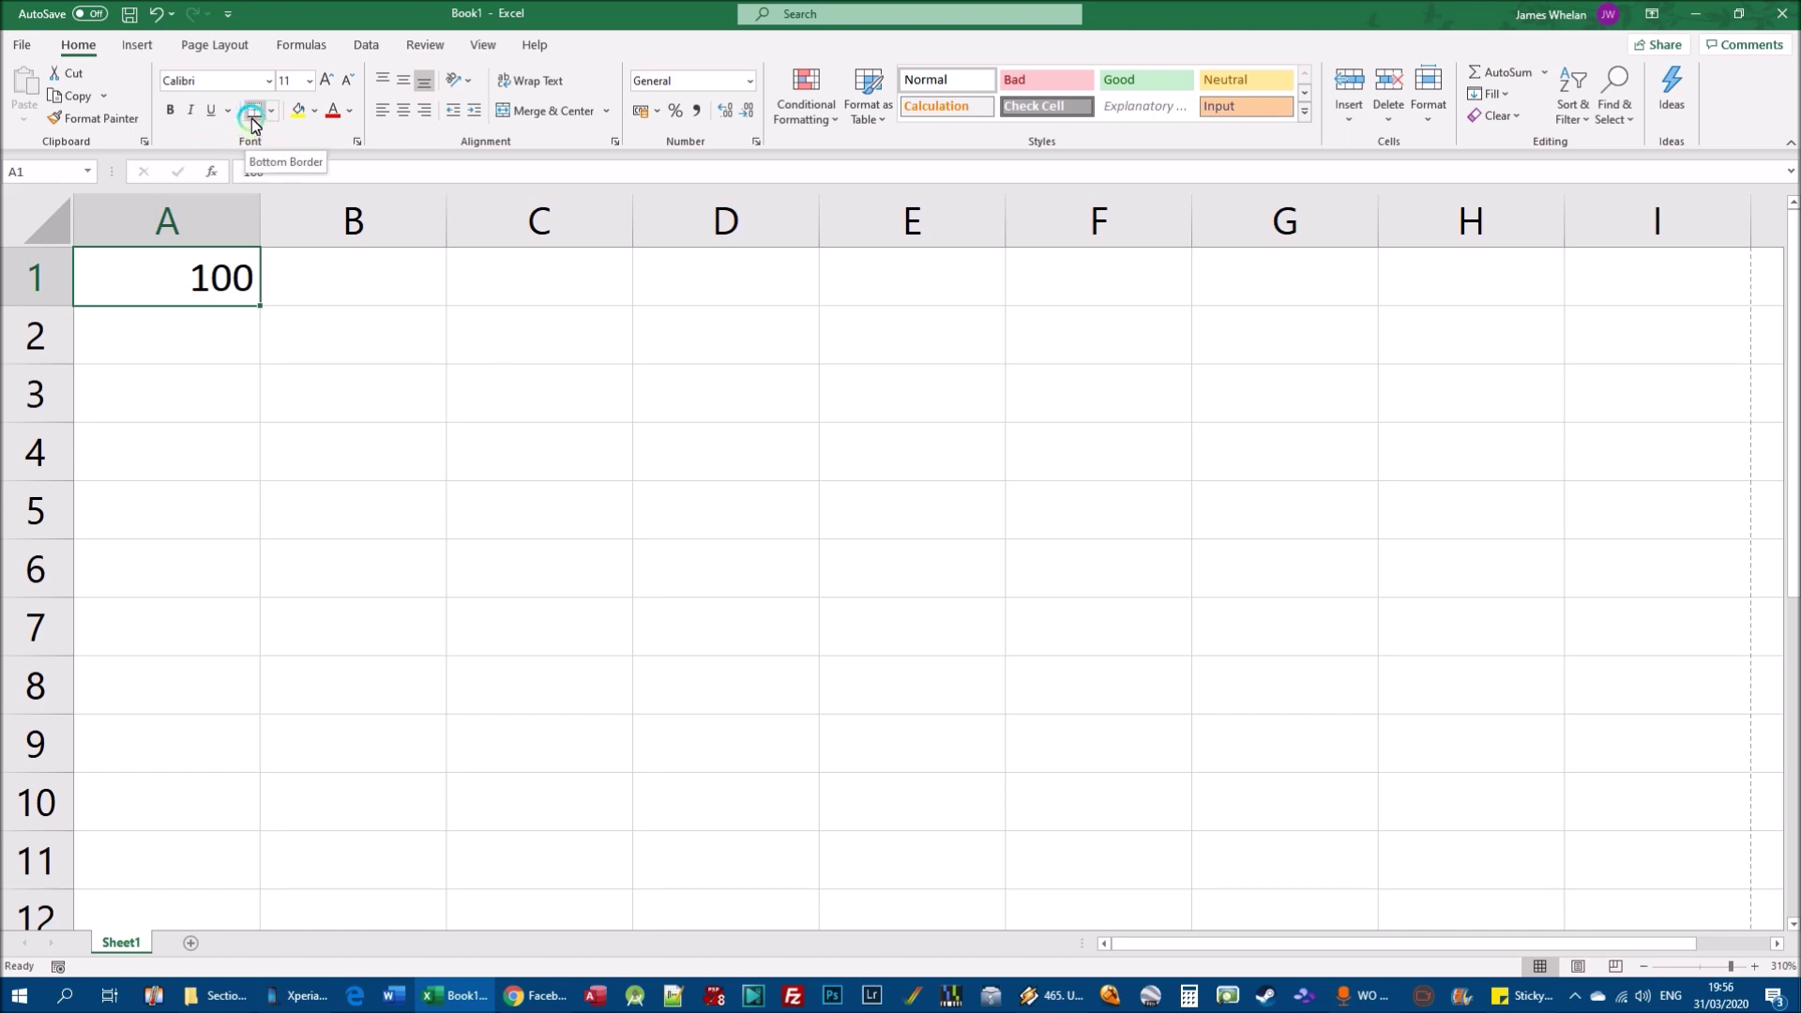
# Step: Add a bottom border to cell A1 and select empty cell D3
pyautogui.click(327, 115)
pyautogui.click(308, 115)
pyautogui.click(257, 112)
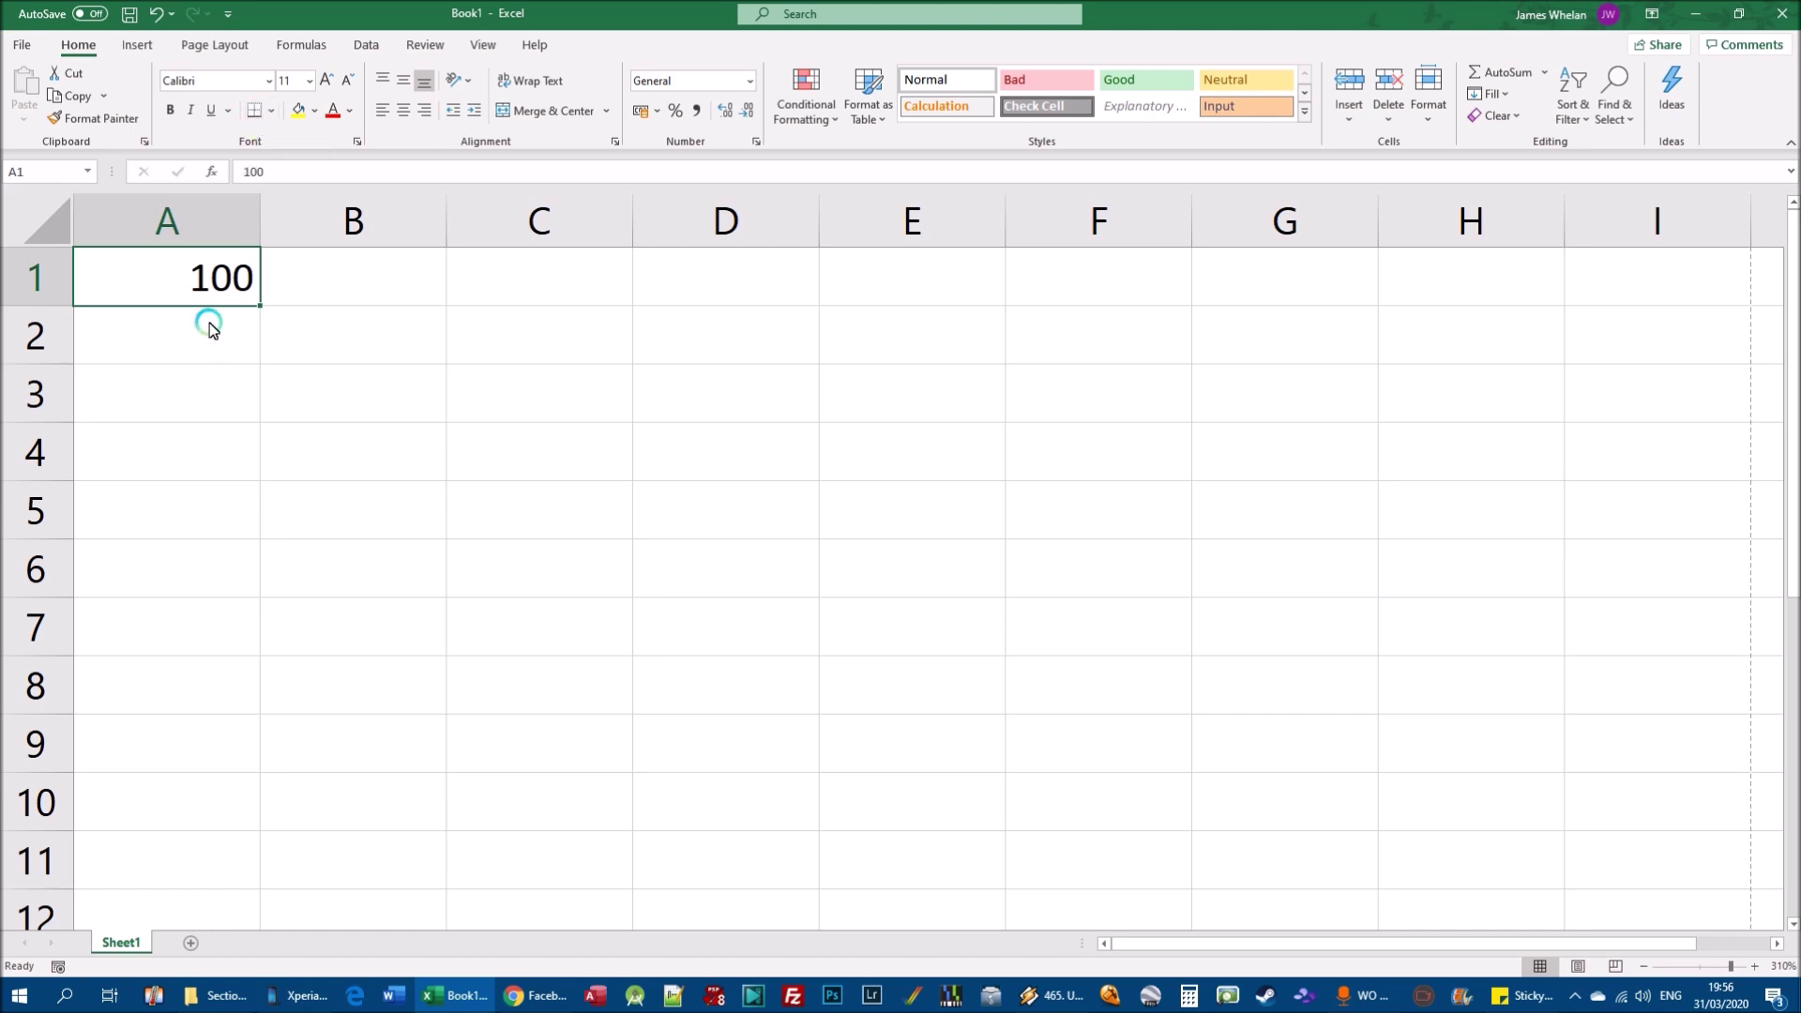
pyautogui.click(251, 110)
pyautogui.click(706, 413)
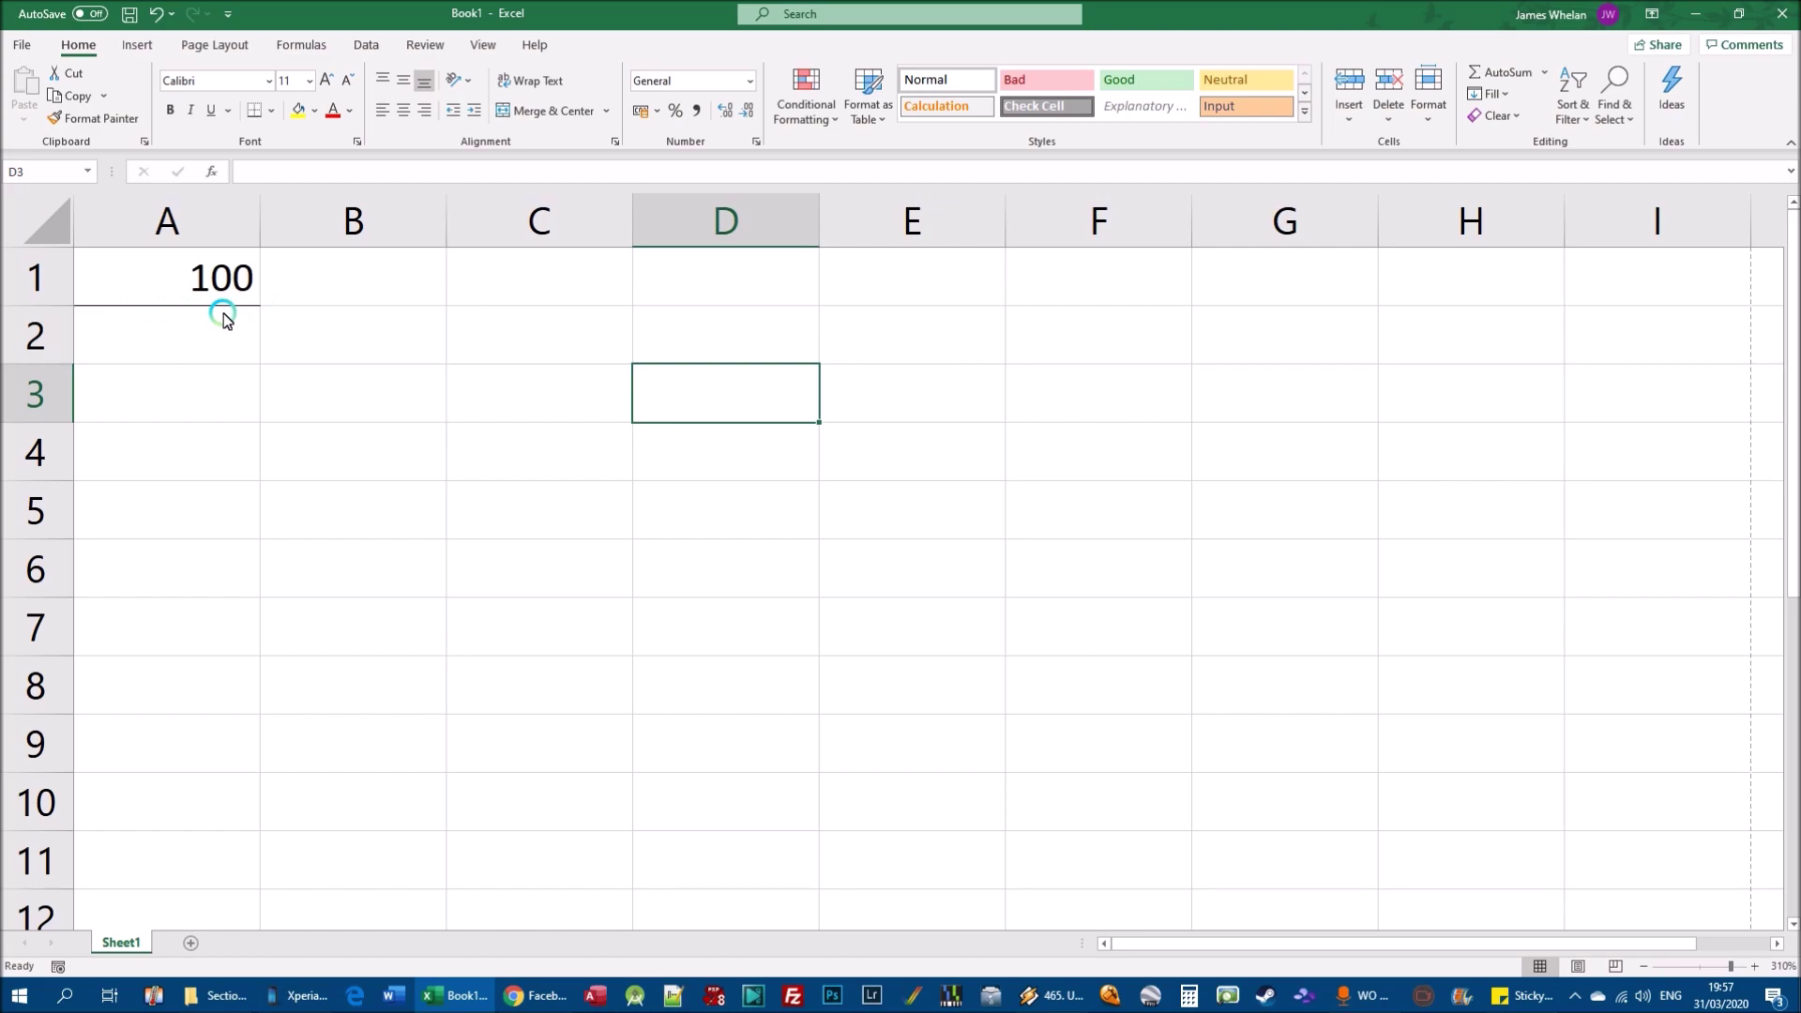
# Step: Check in the print preview how the bottom border of cell A1 prints, and return to the sheet
pyautogui.click(26, 47)
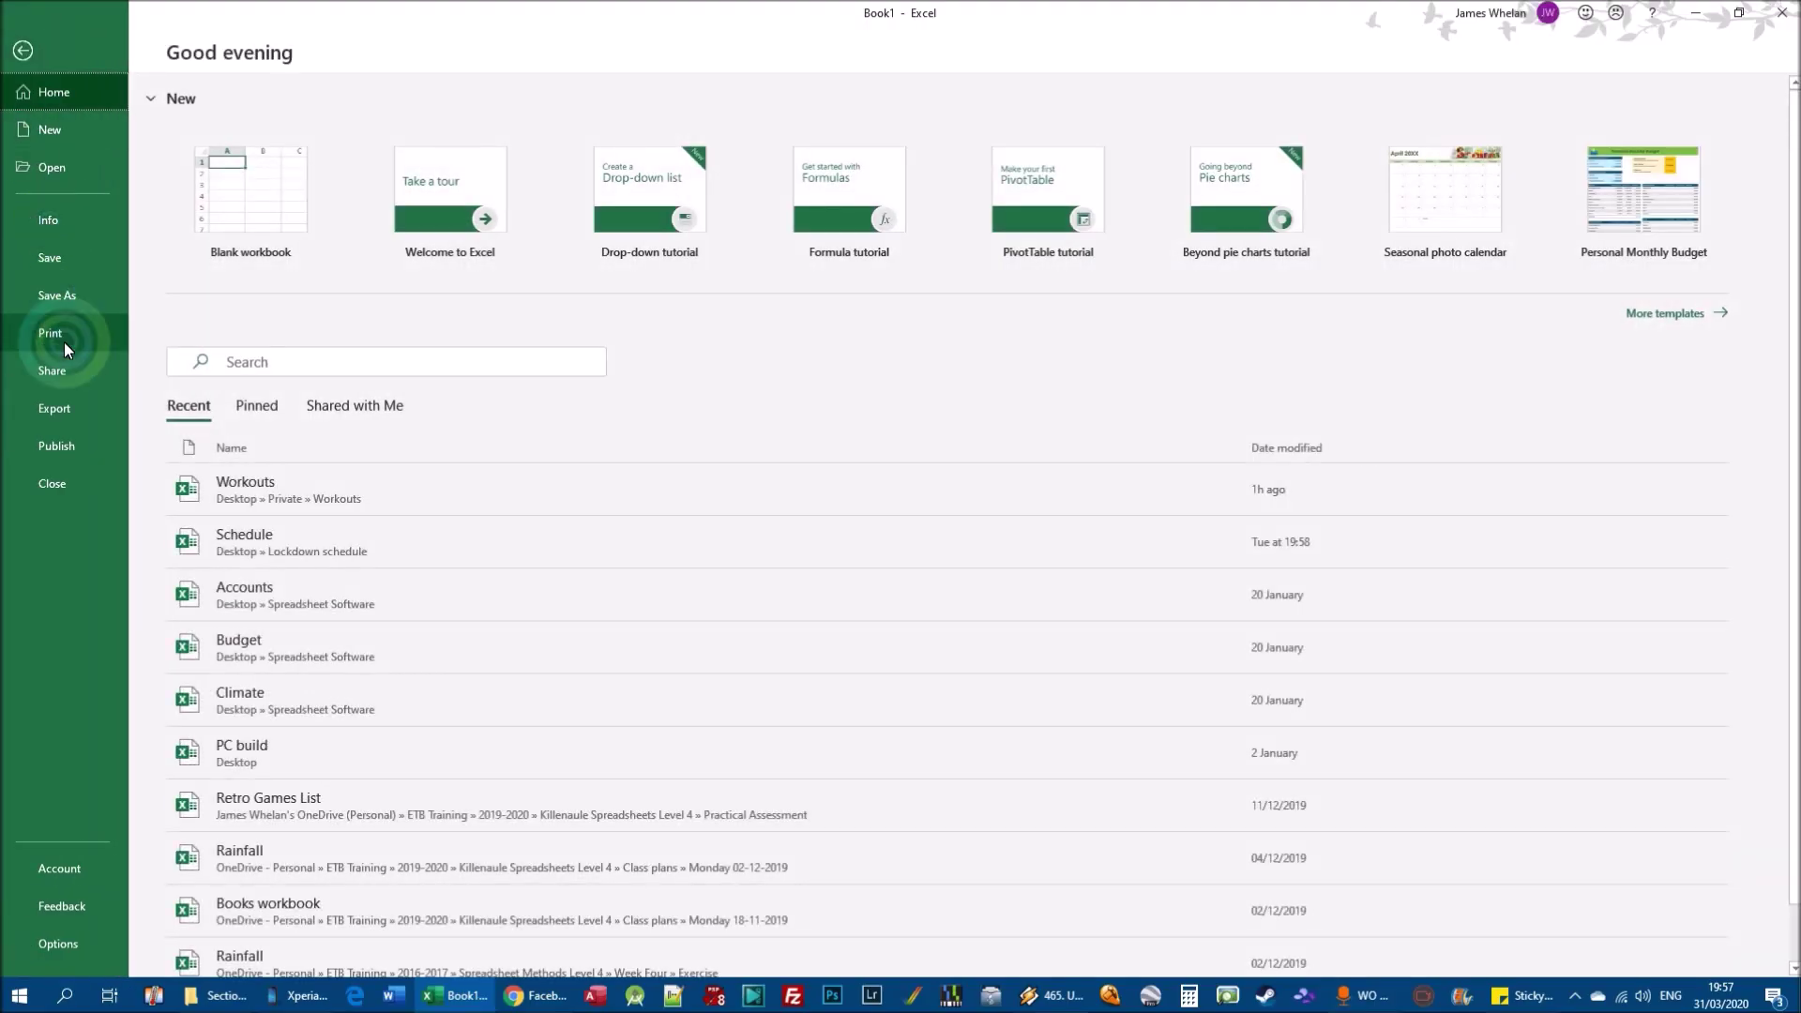
pyautogui.click(64, 335)
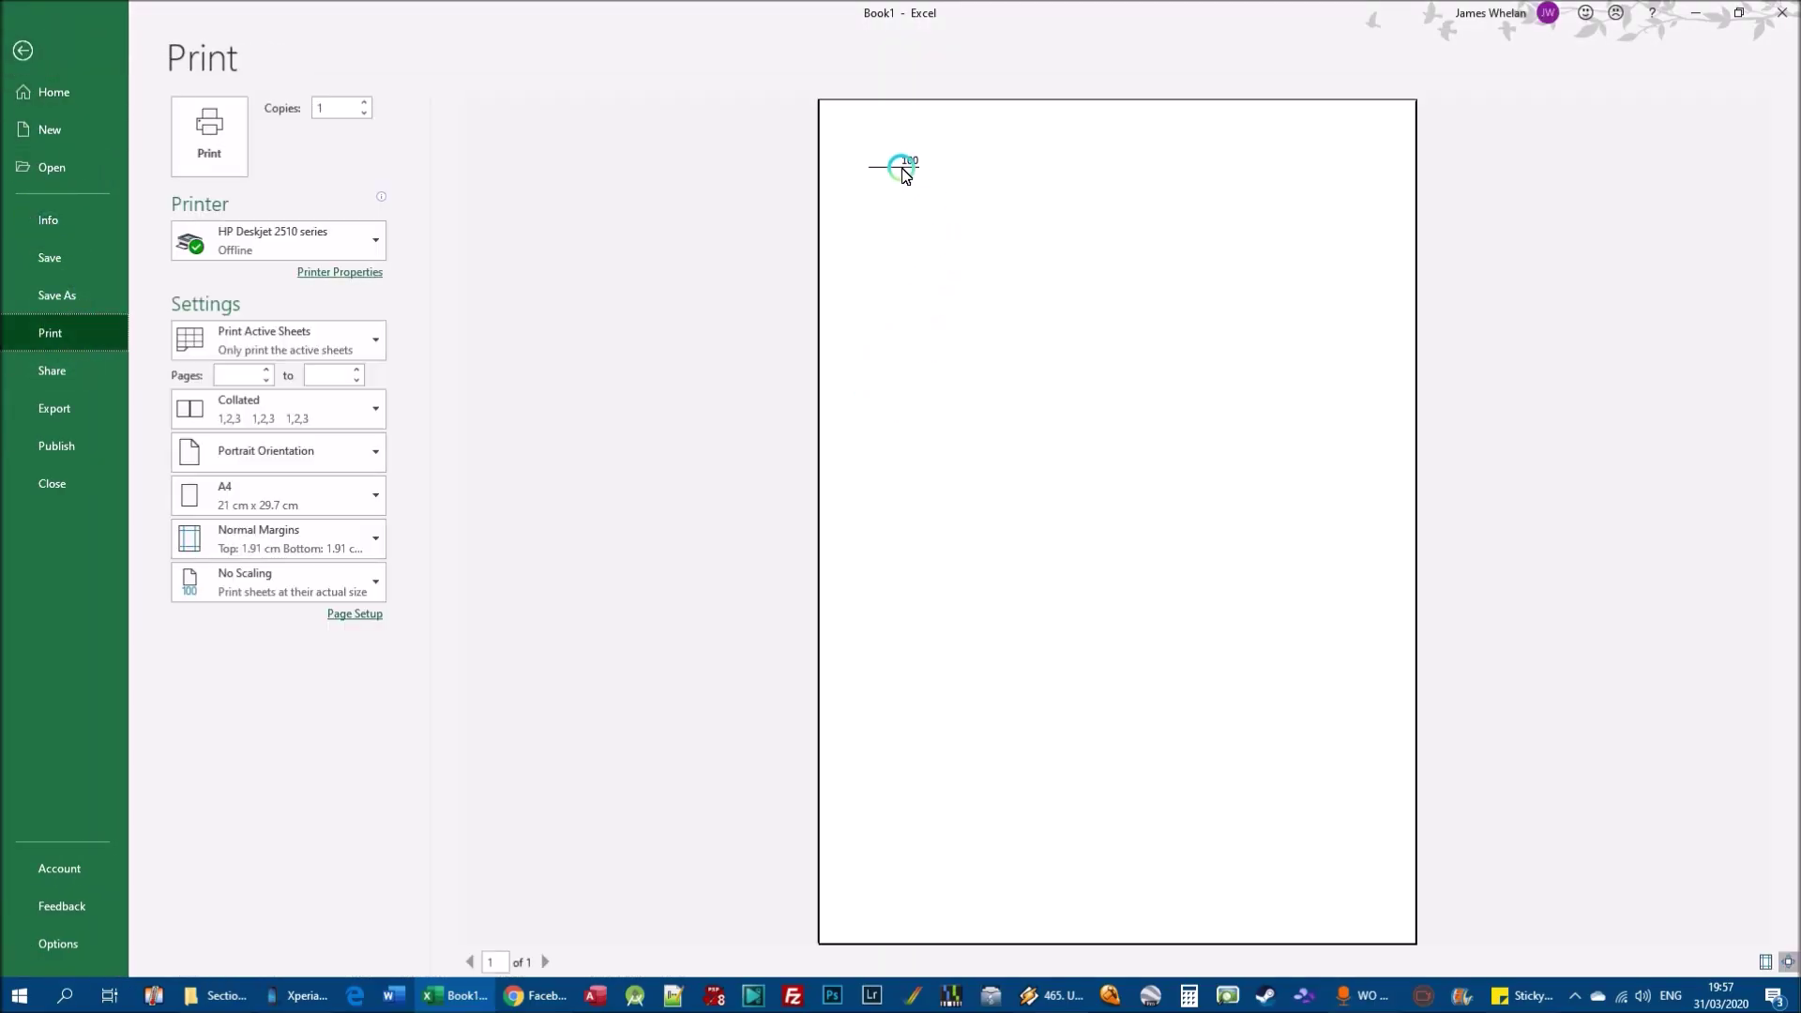
pyautogui.click(23, 49)
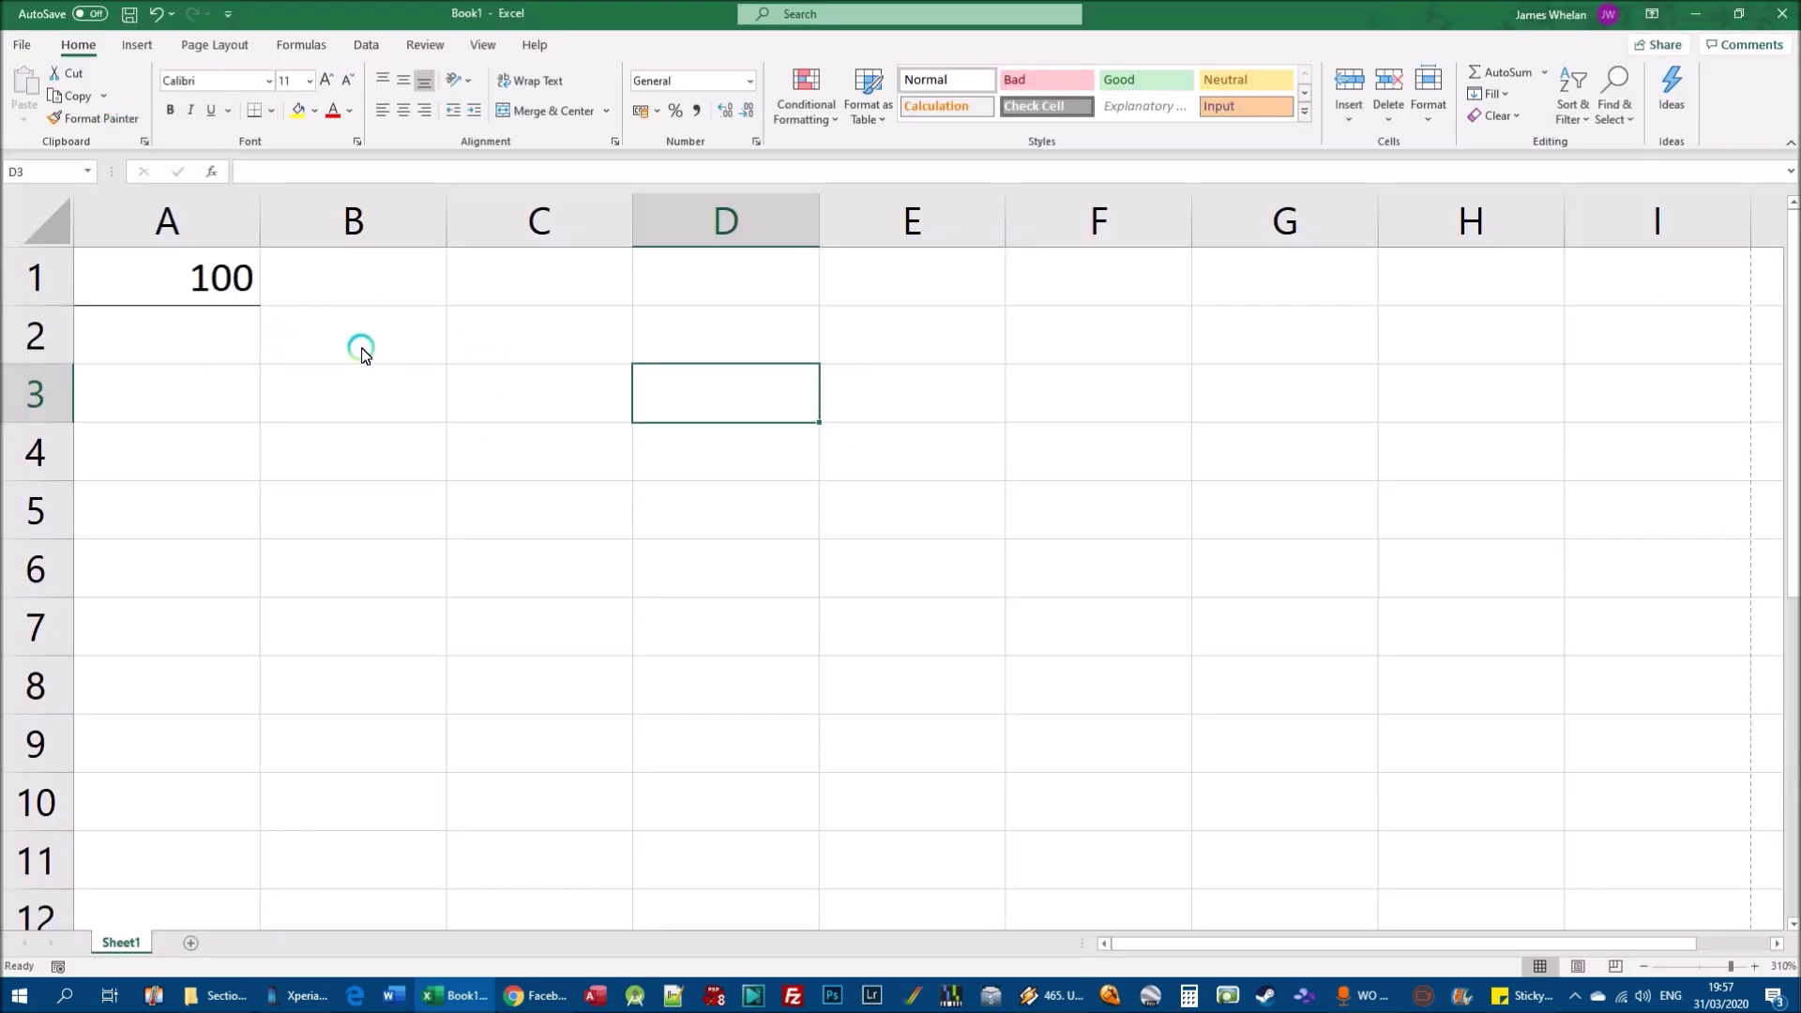
# Step: Enter 50 in cell C2 and select that cell again
pyautogui.click(500, 342)
pyautogui.write('50')
pyautogui.press('Return')
pyautogui.click(491, 336)
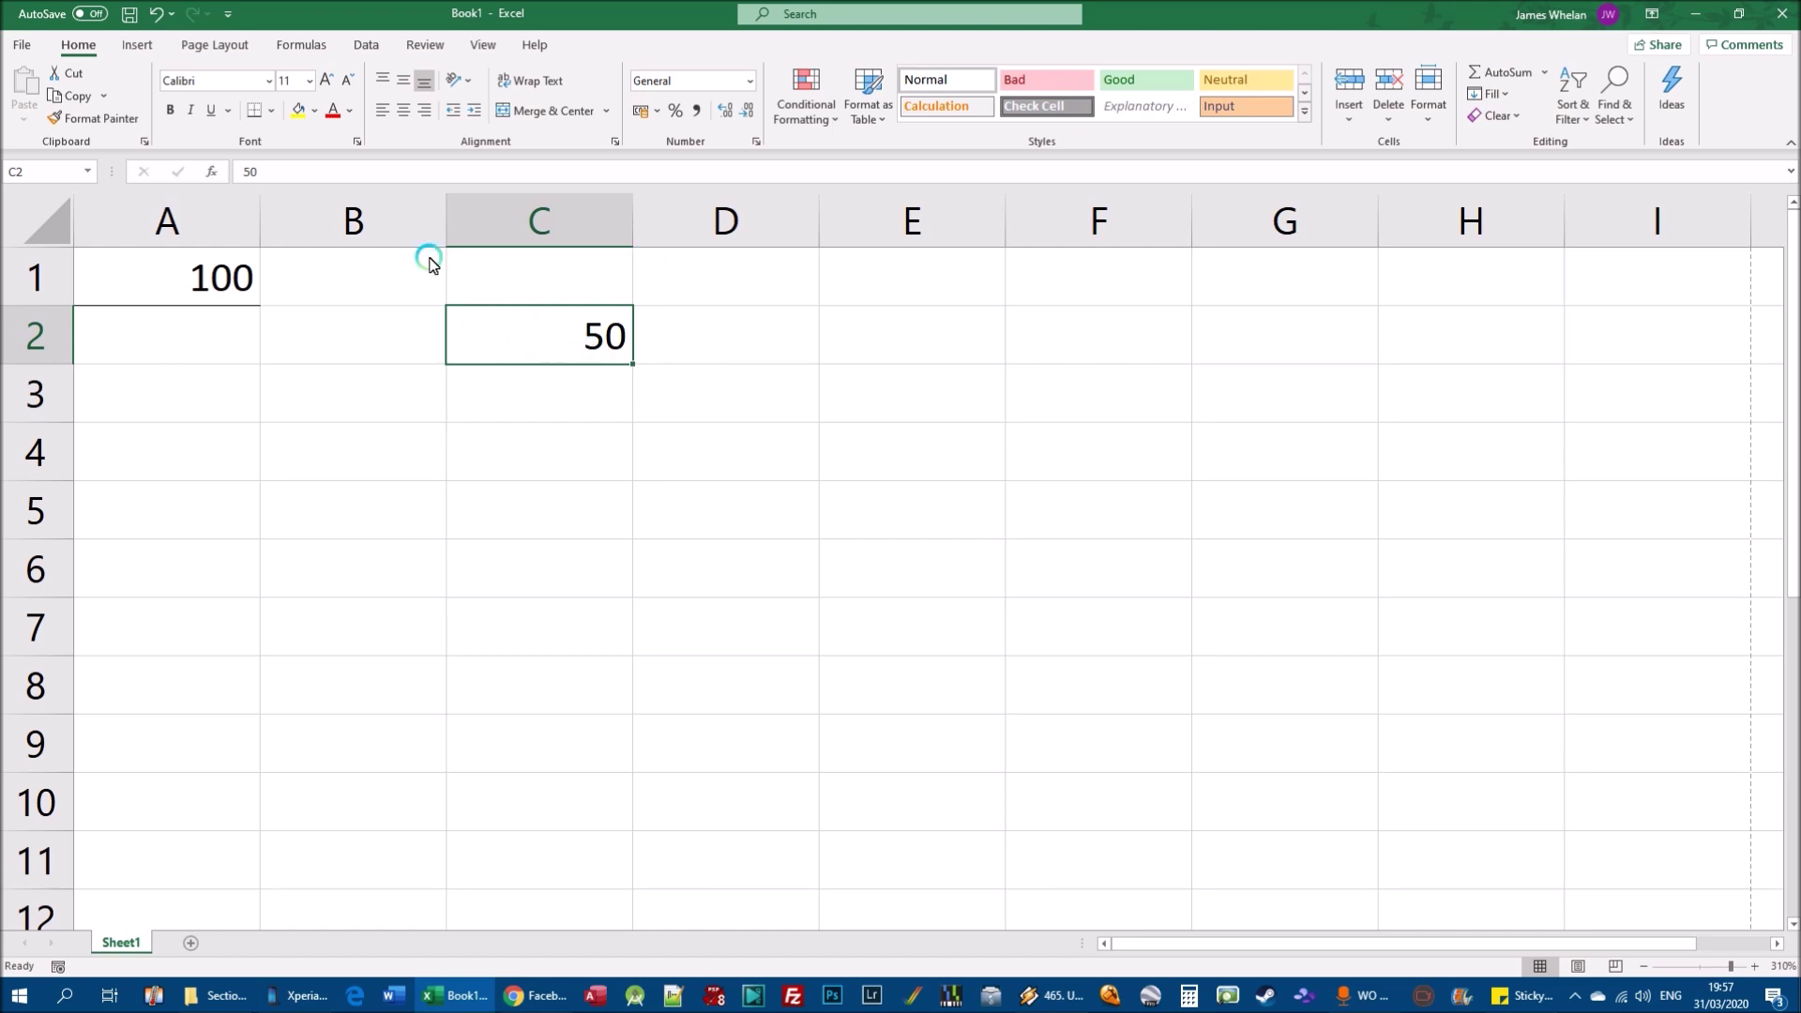
# Step: Add a top border to cell C2 and select empty cell F4
pyautogui.click(273, 110)
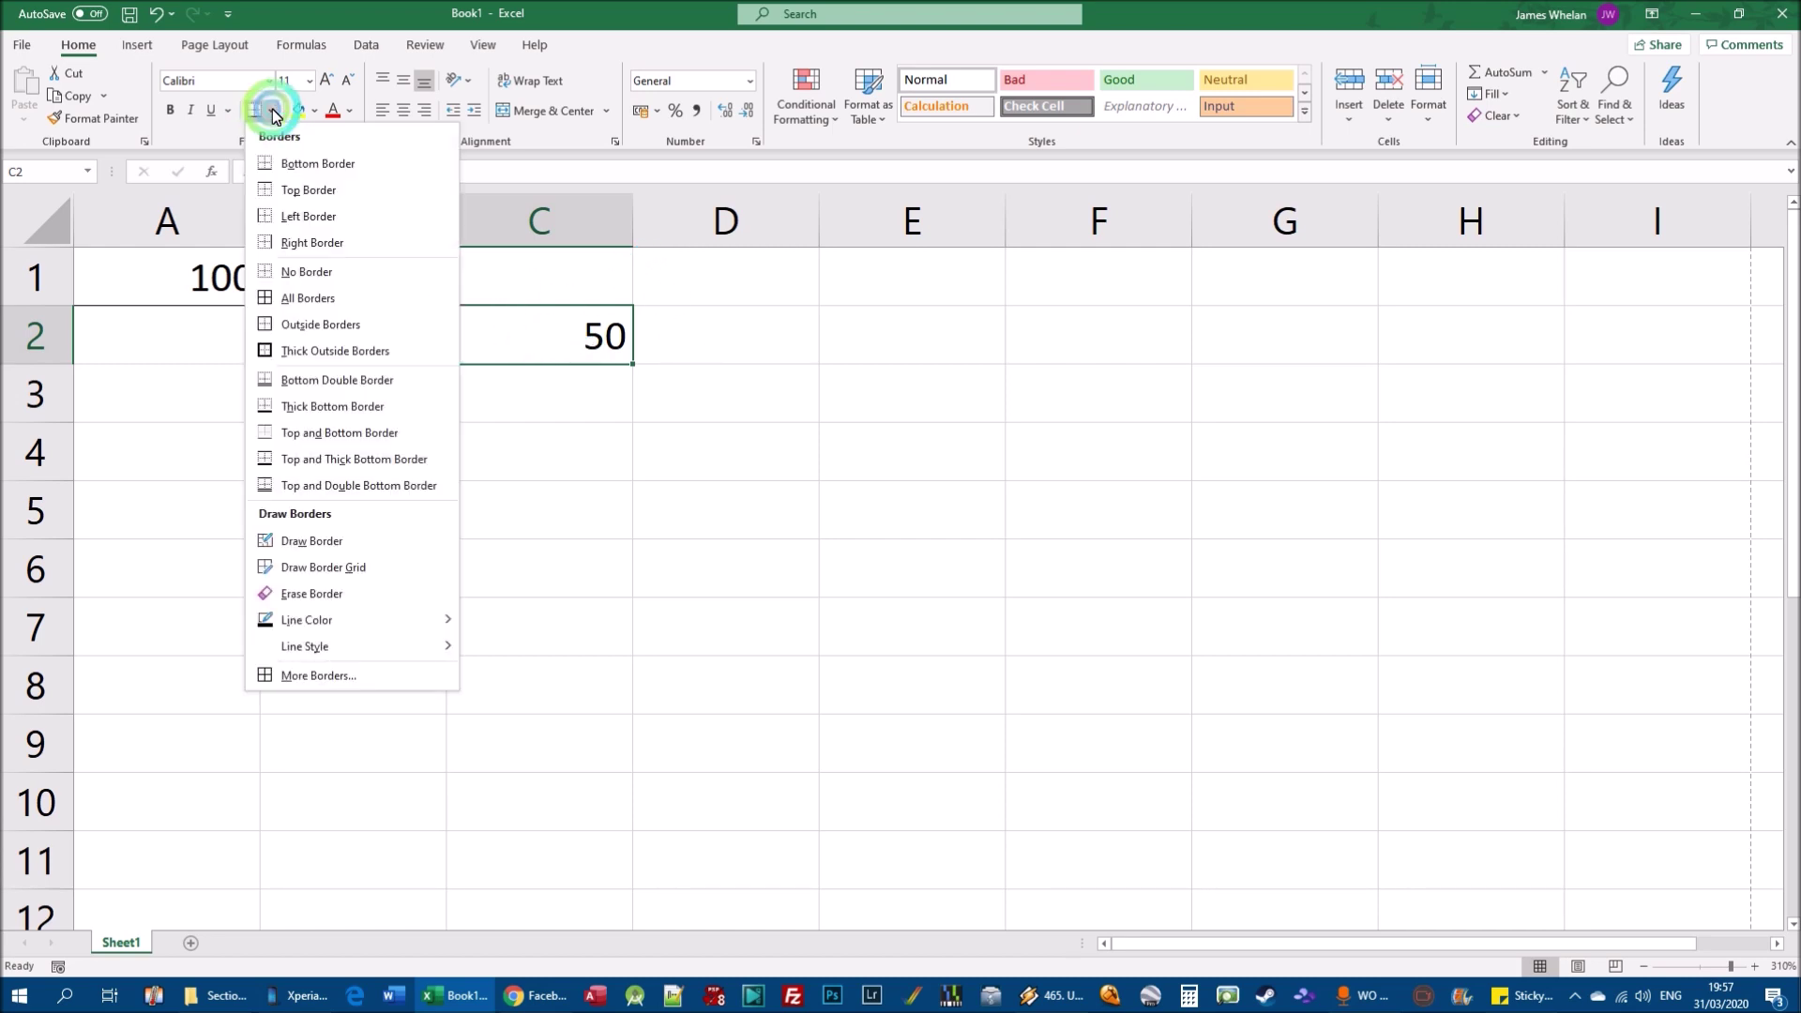
pyautogui.click(300, 192)
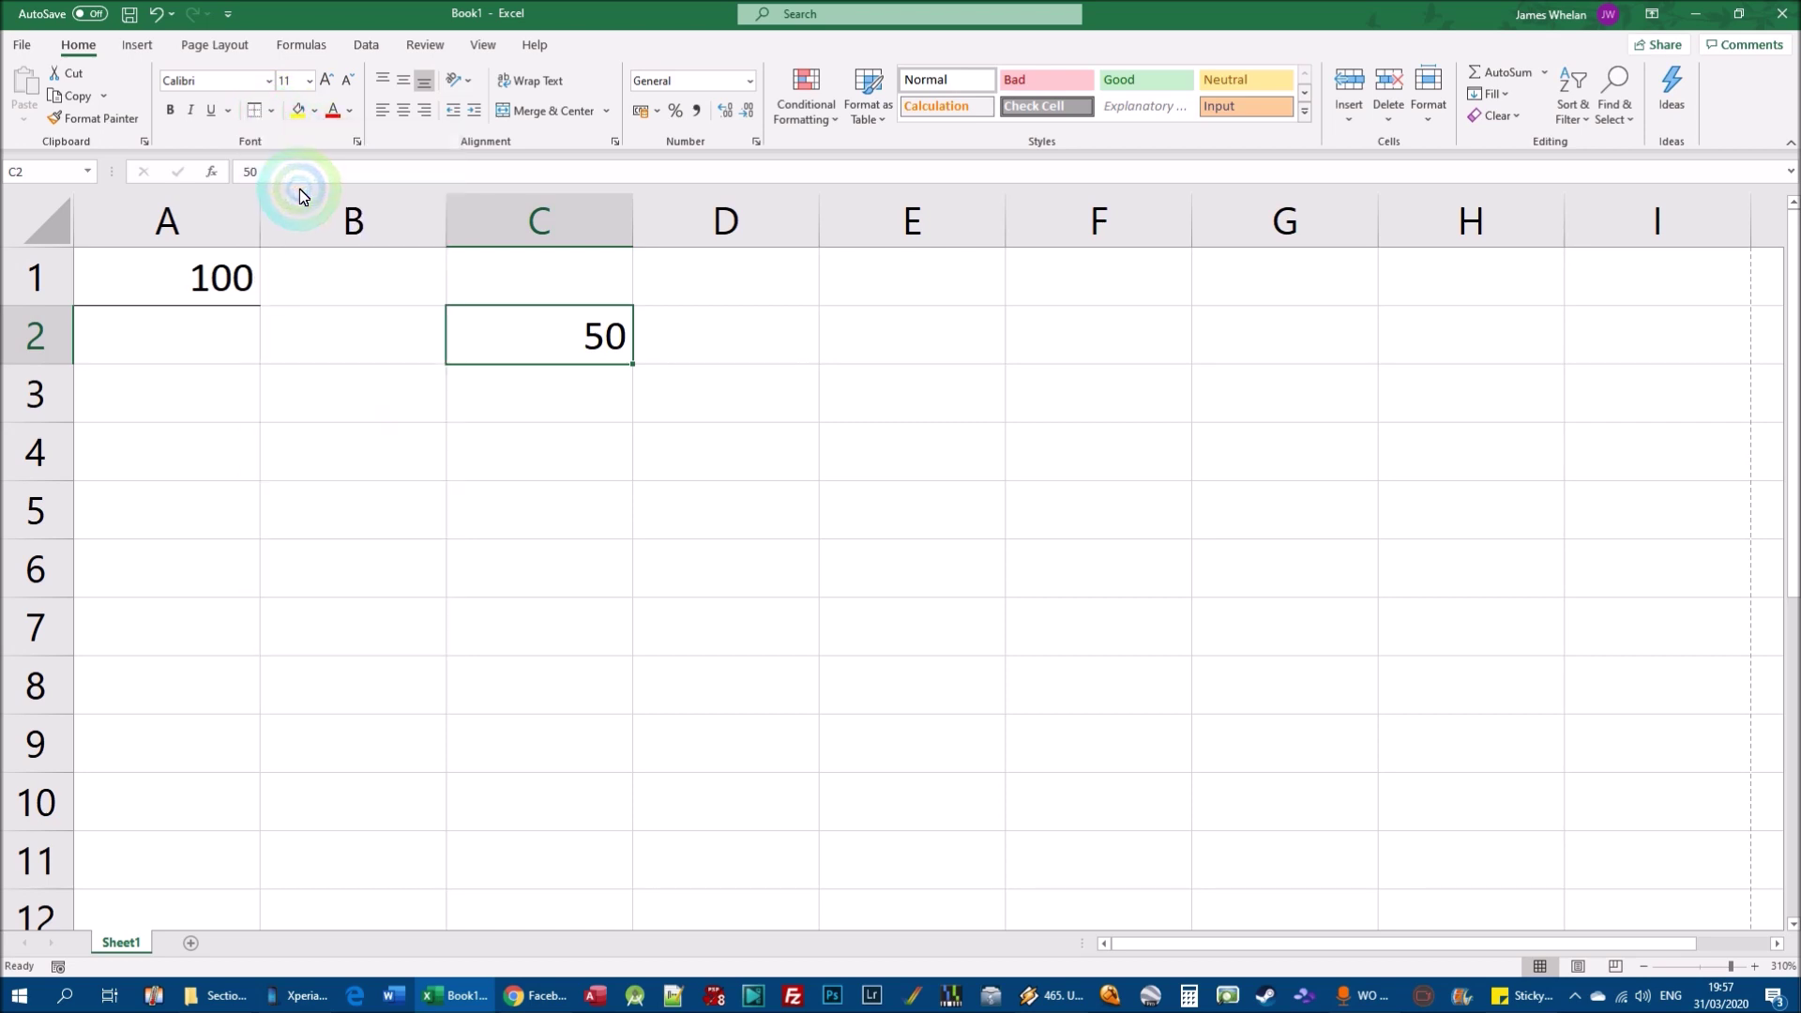
pyautogui.click(1010, 442)
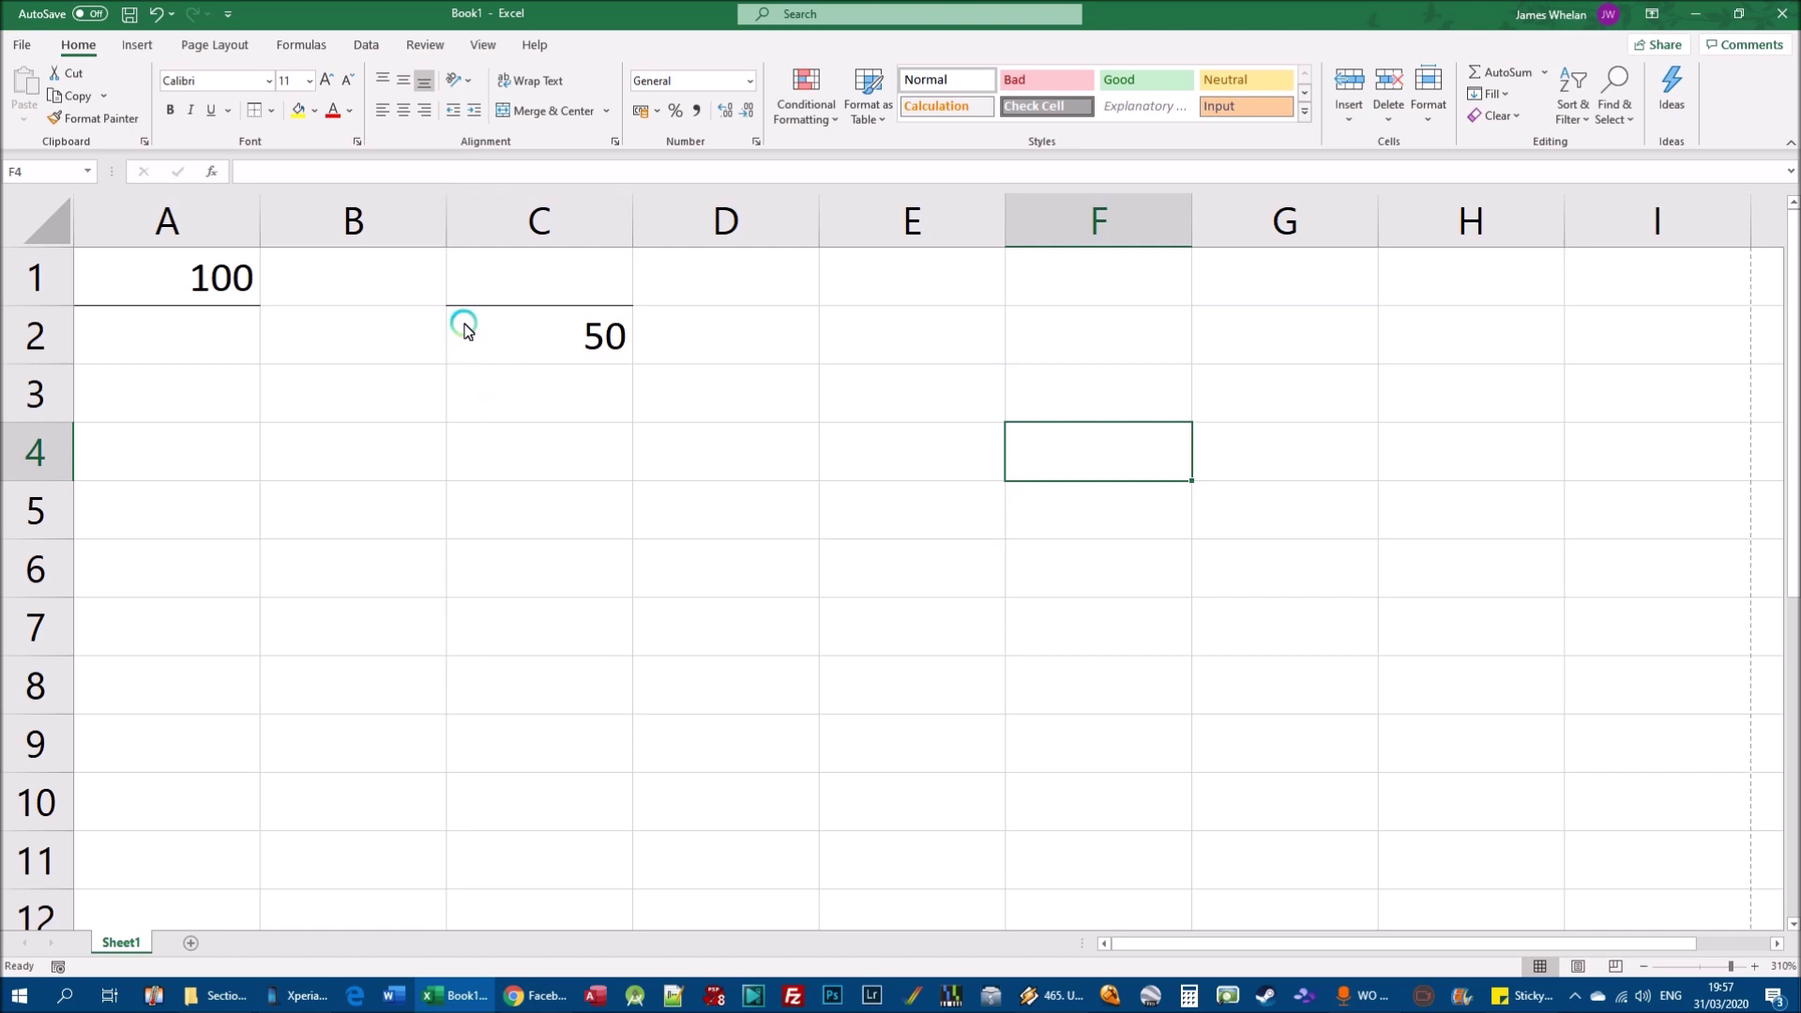
# Step: Add a bottom border to cell C2 and select empty cell E2
pyautogui.click(579, 340)
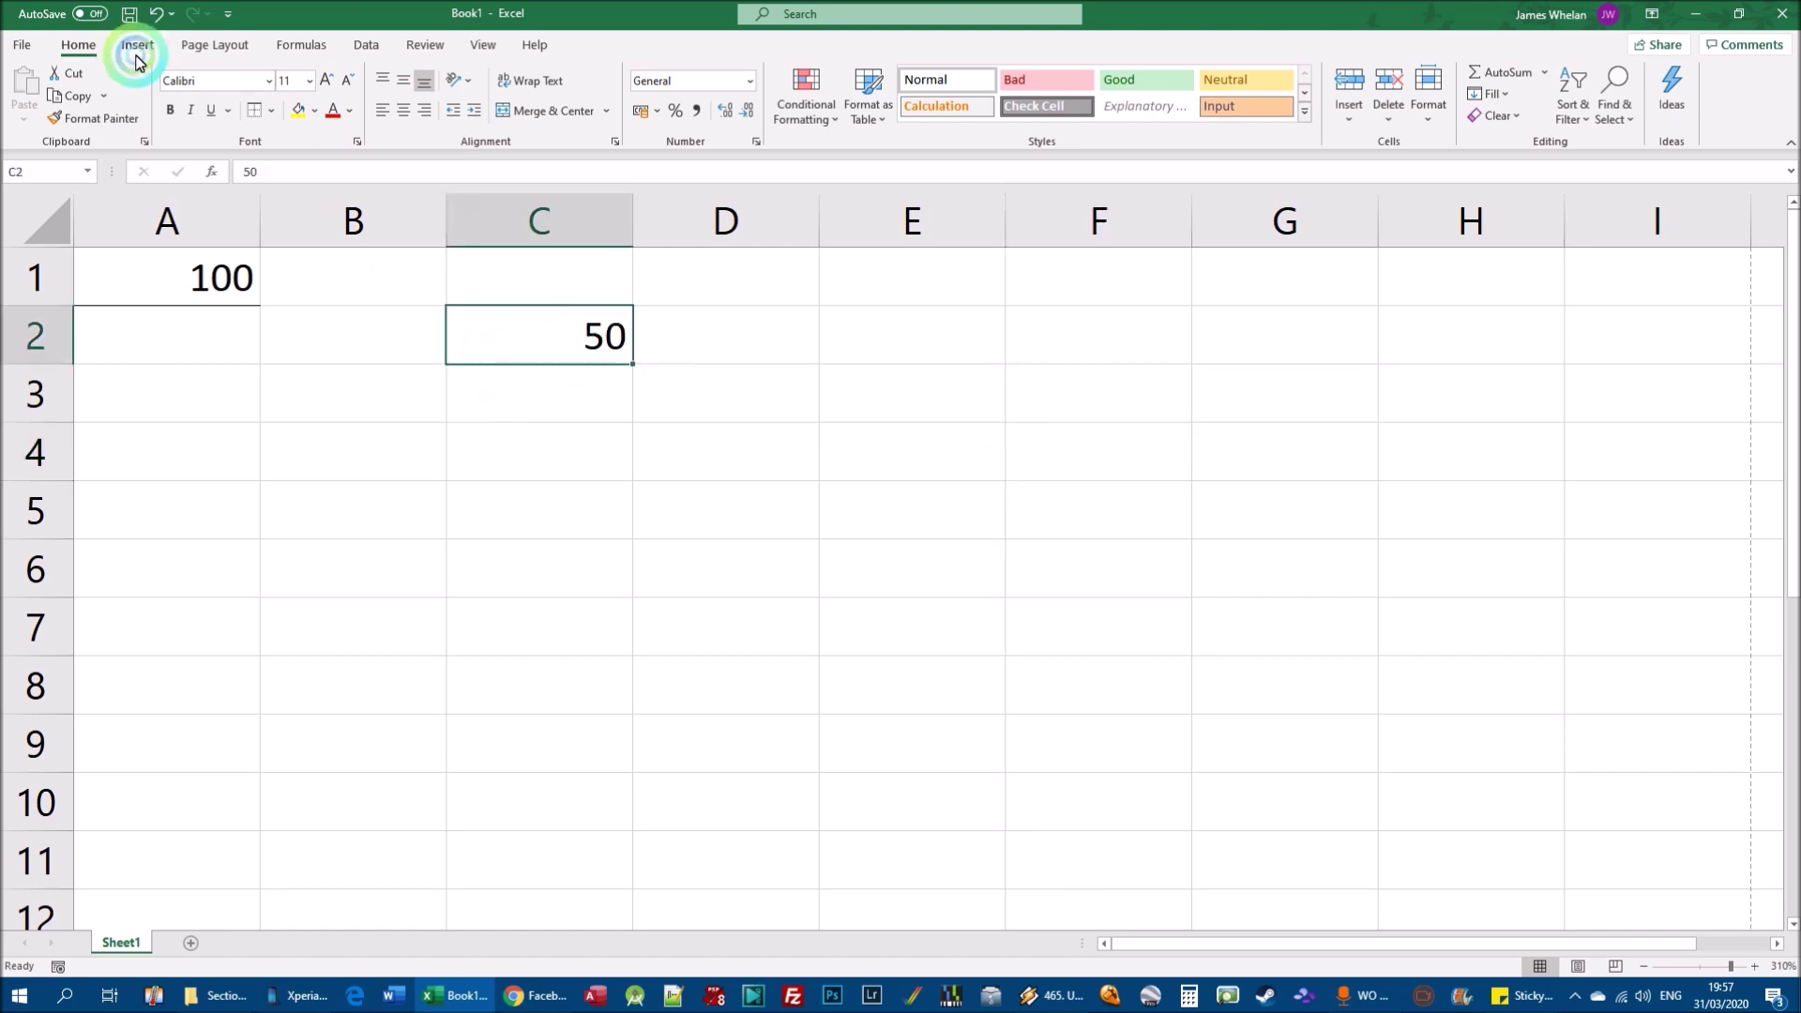
pyautogui.click(272, 111)
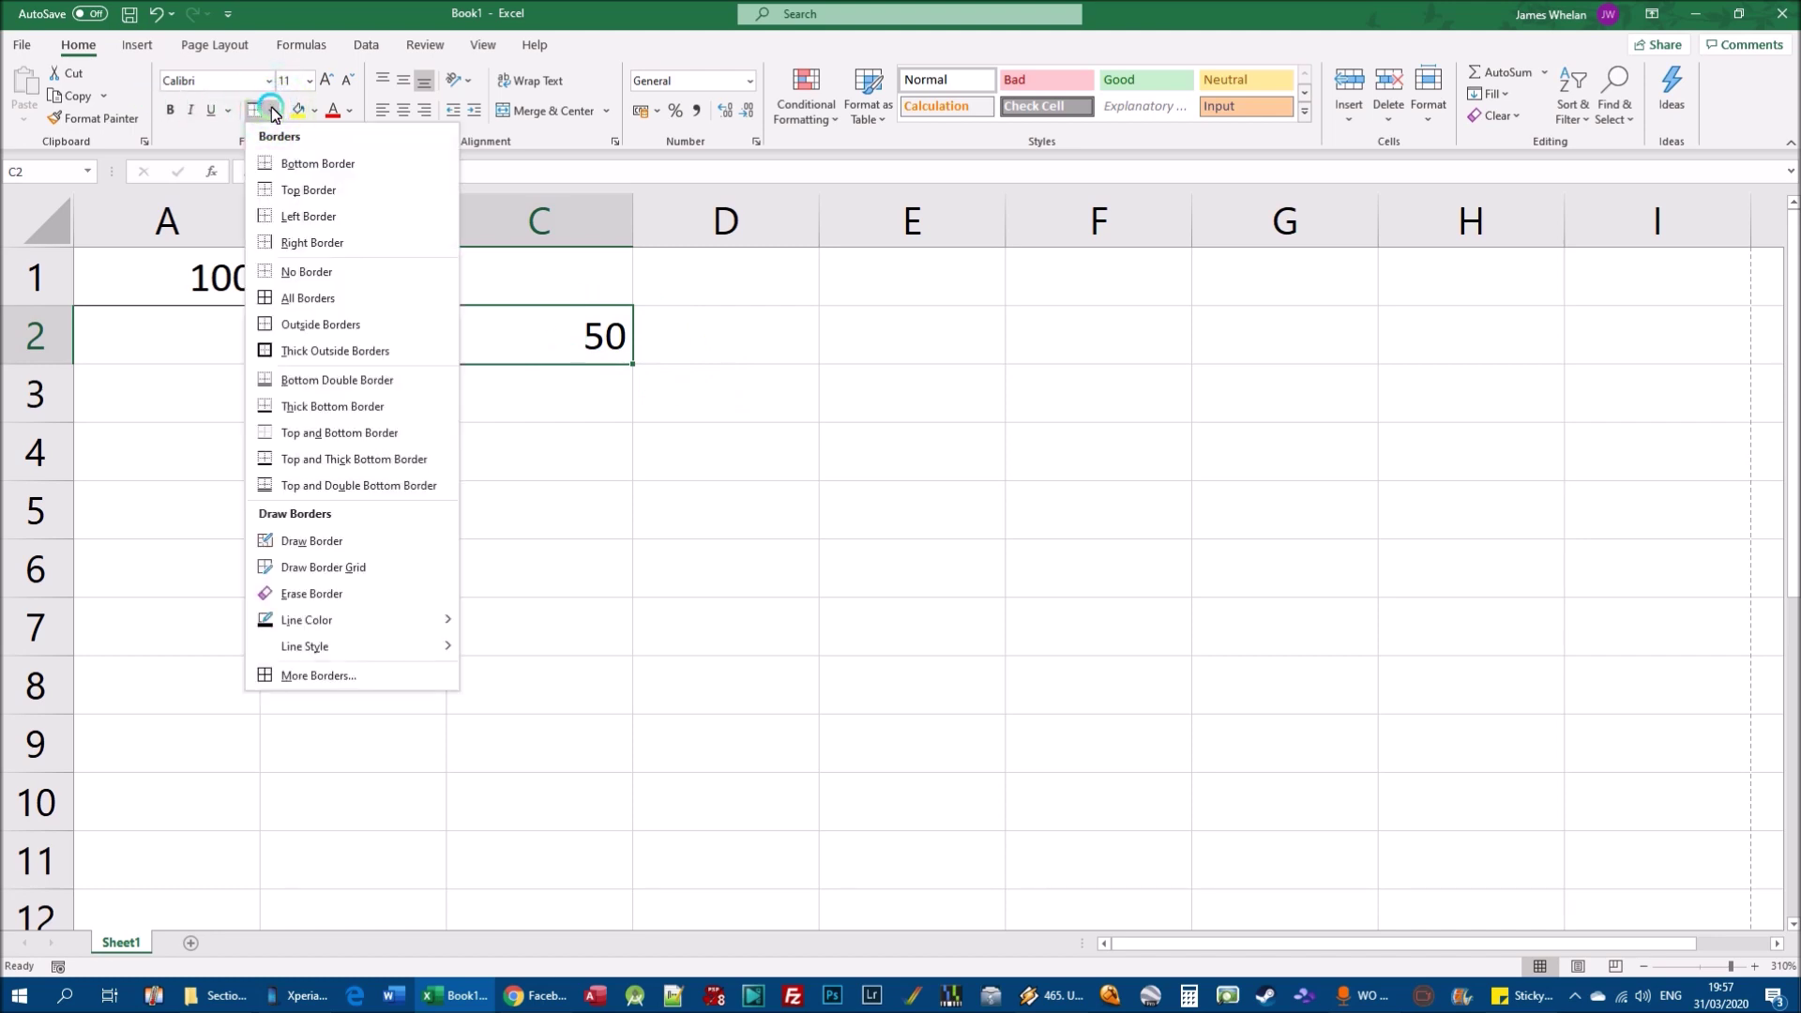
pyautogui.click(317, 164)
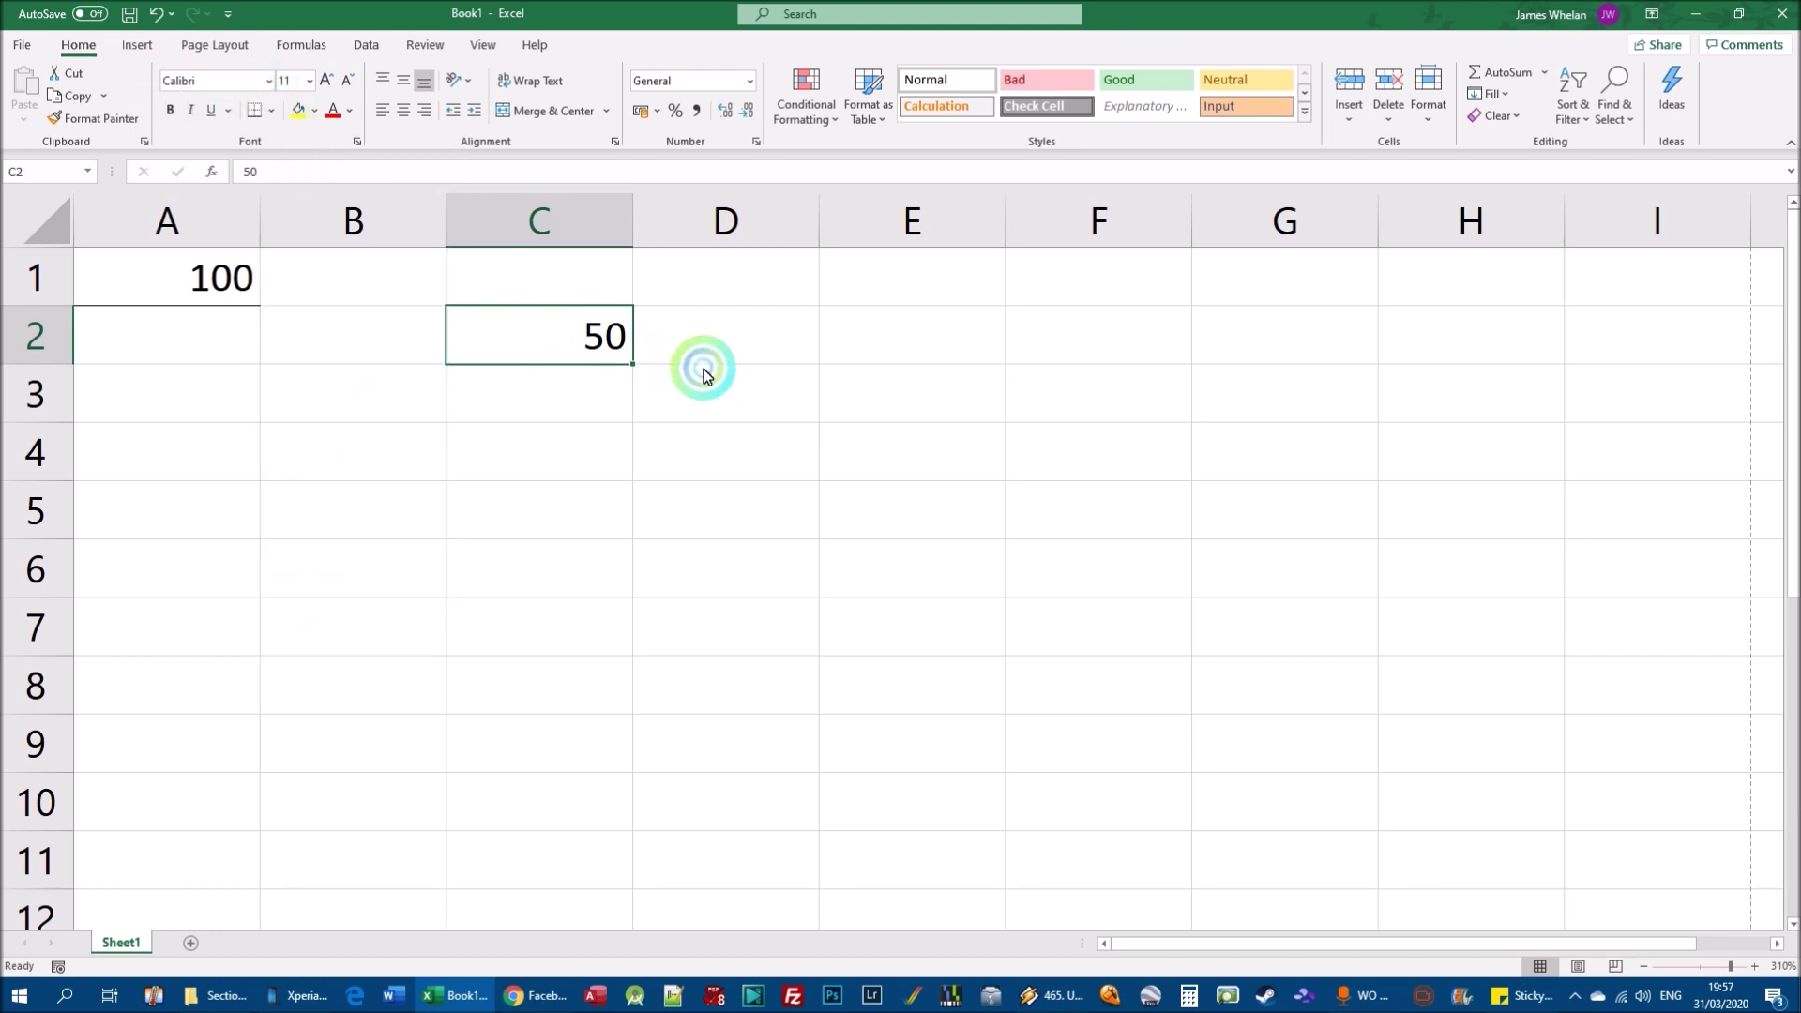
pyautogui.click(836, 391)
pyautogui.click(551, 338)
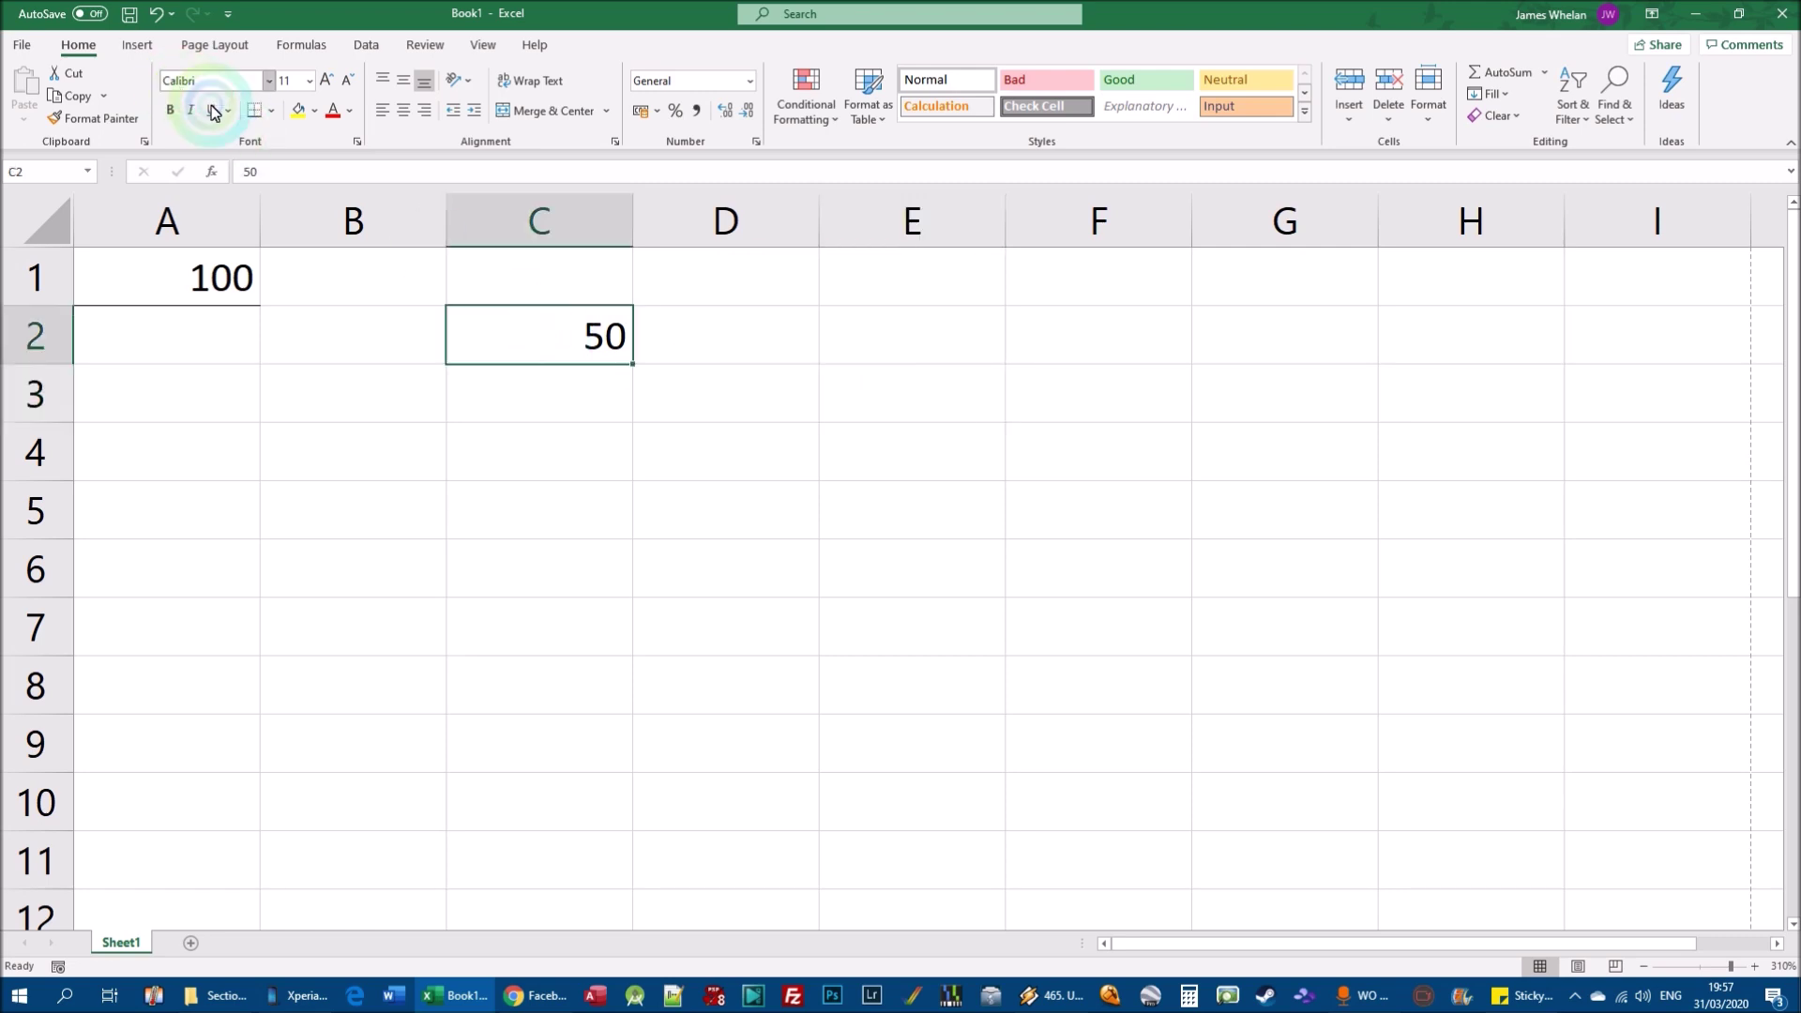
pyautogui.click(822, 349)
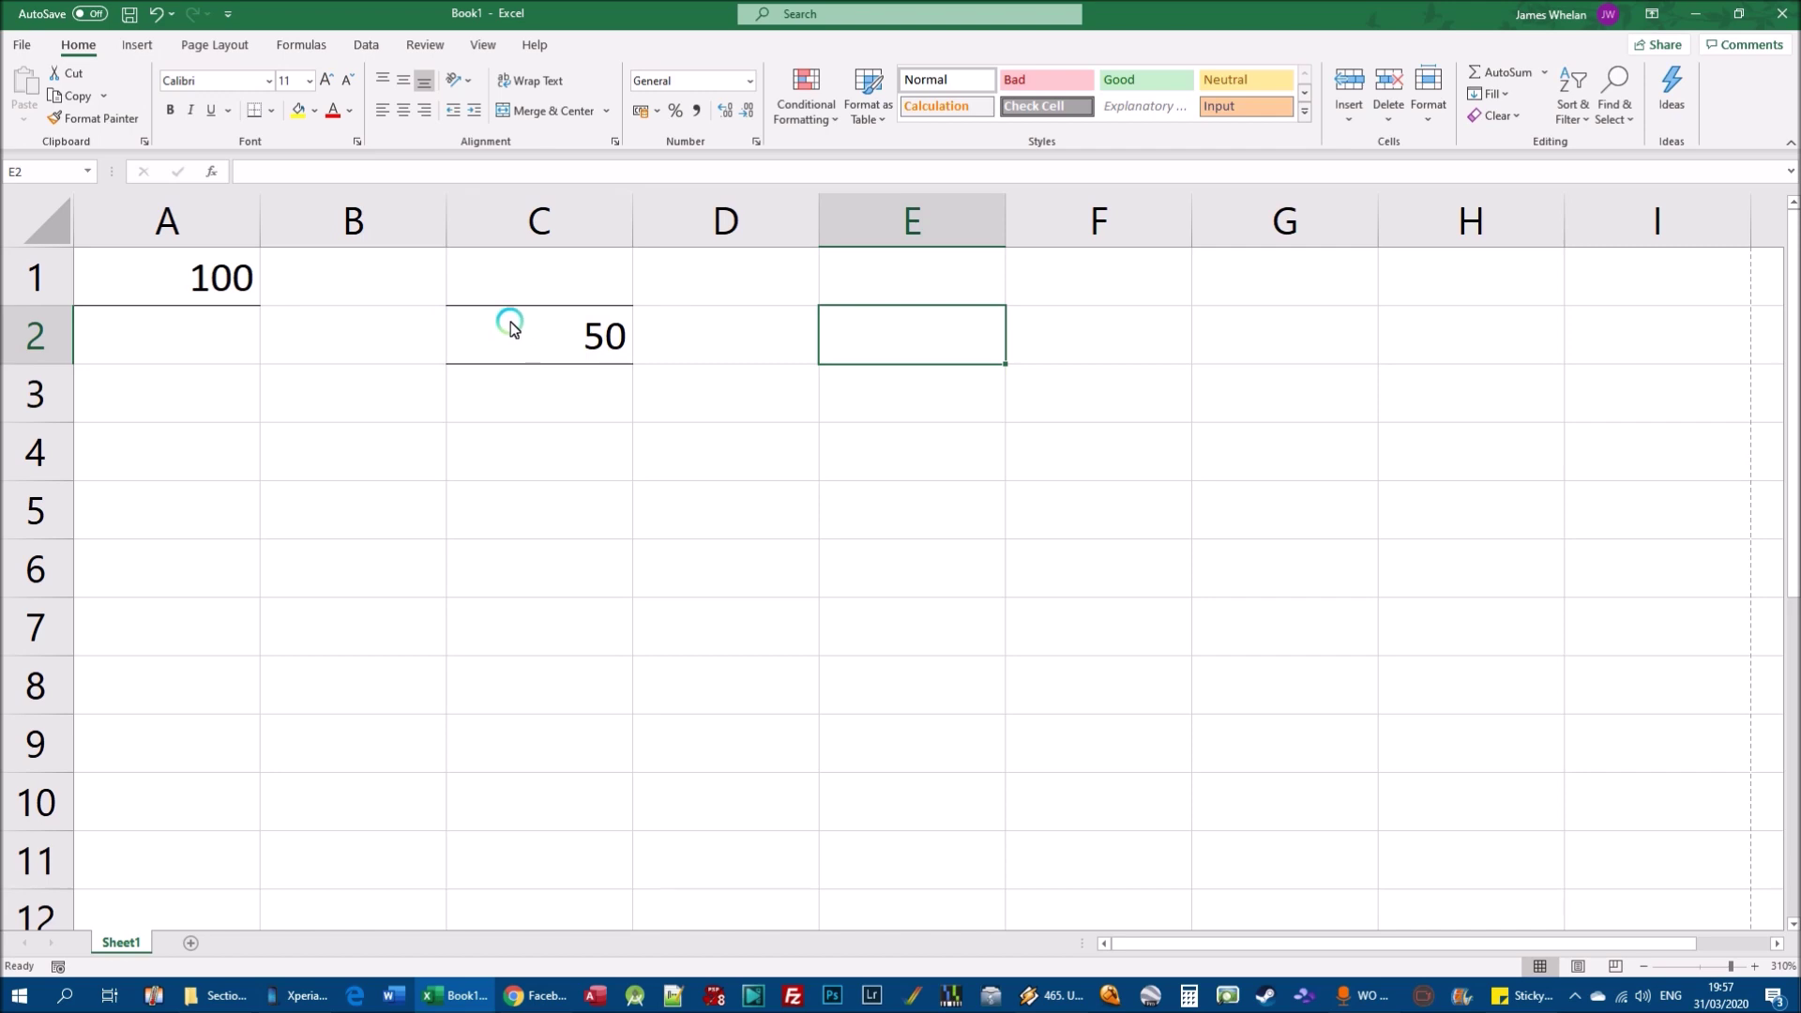
# Step: Apply the combined Top and Bottom Border option to cell C2 and select empty cell E4
pyautogui.click(508, 329)
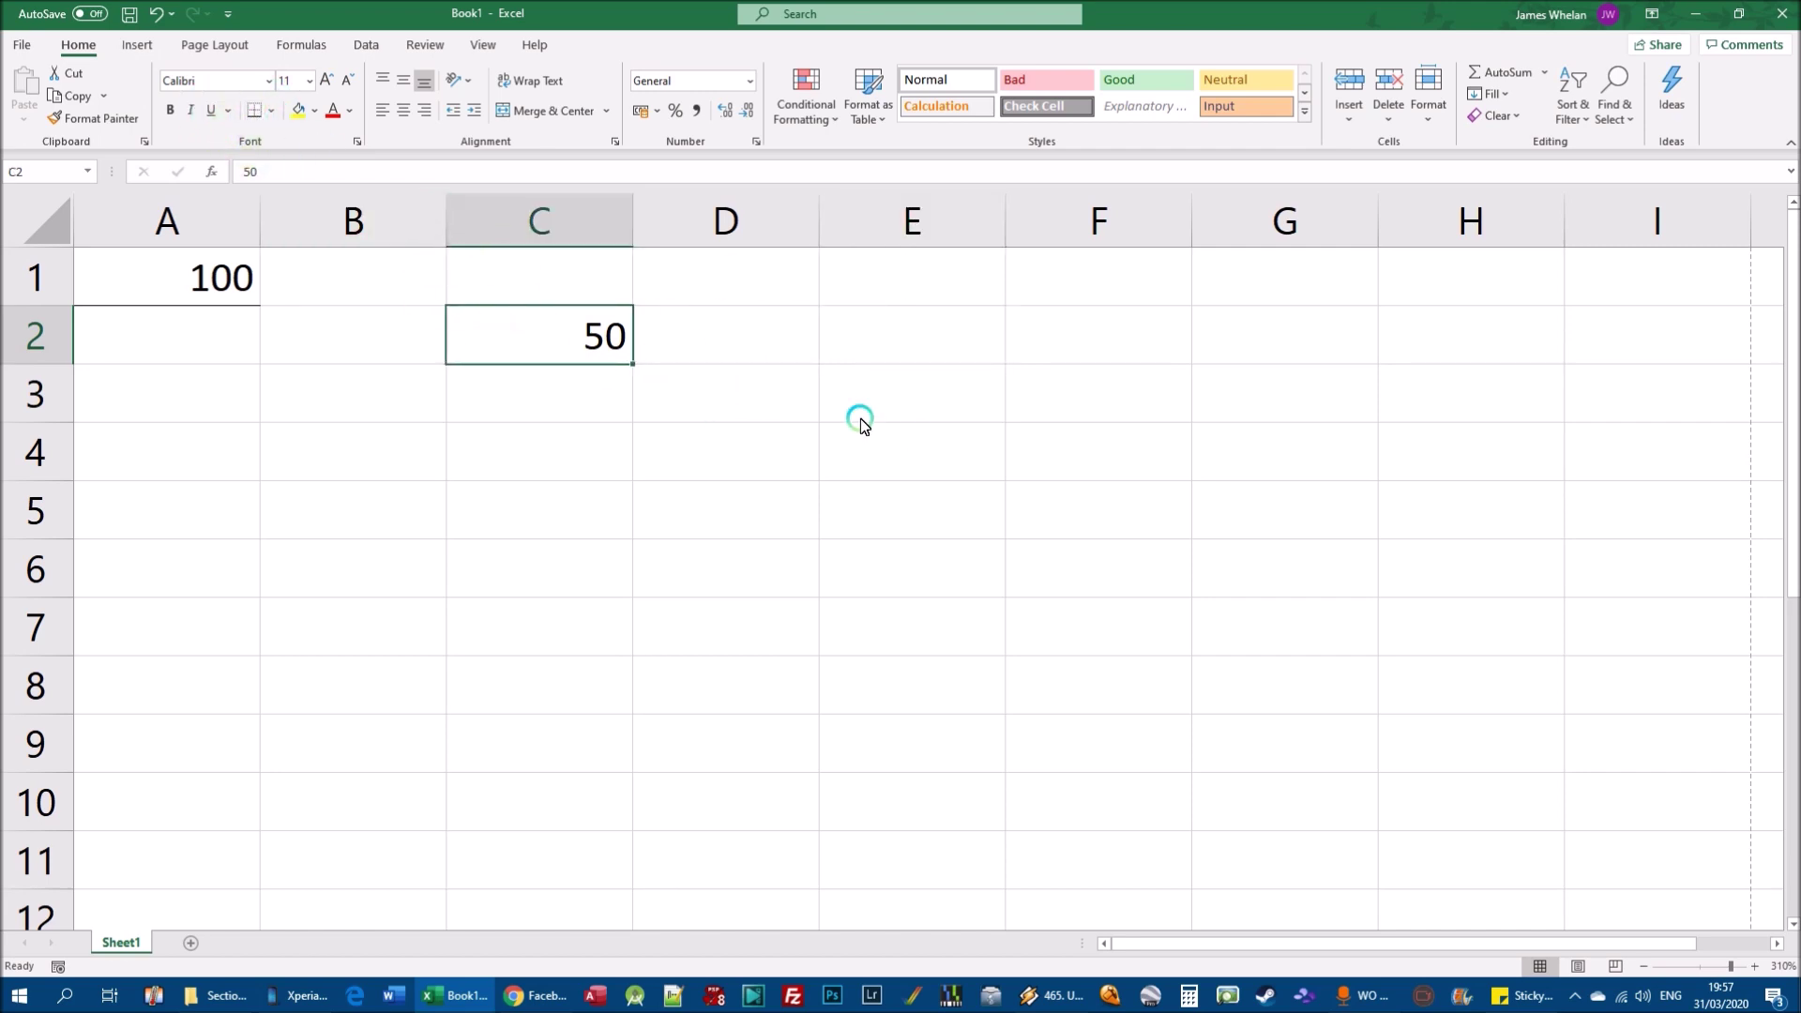
pyautogui.click(270, 111)
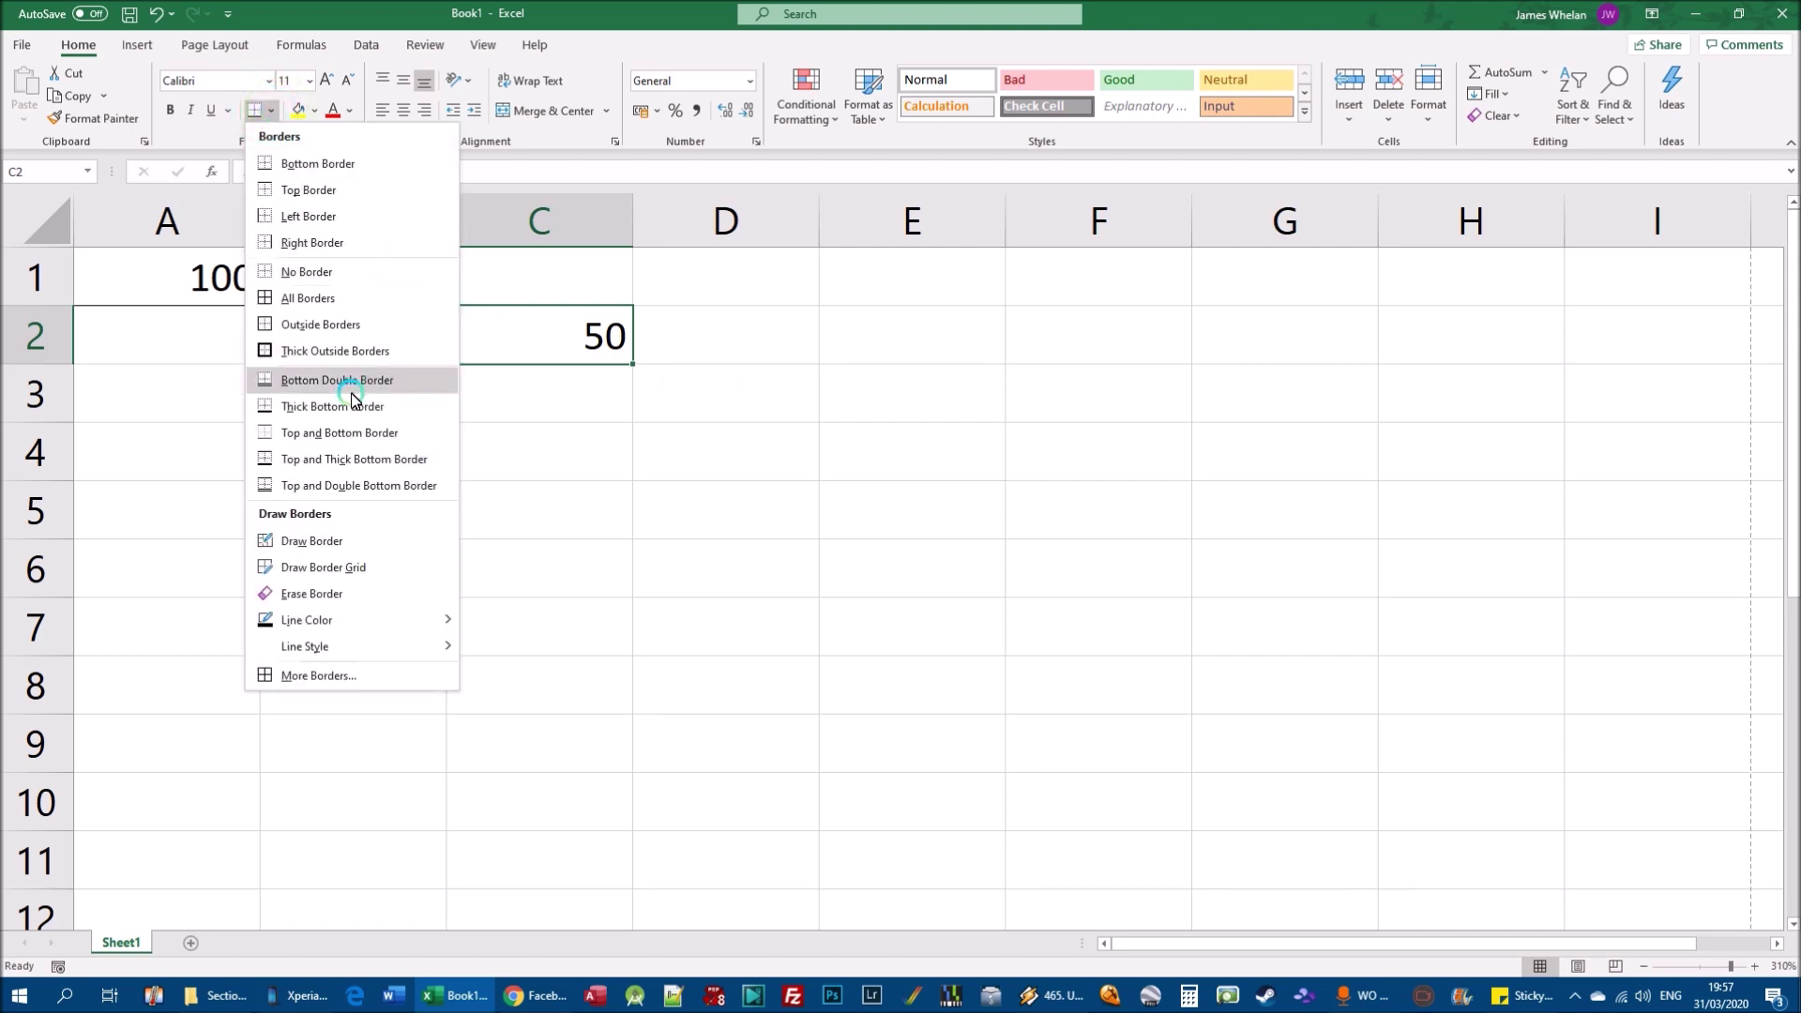
pyautogui.click(398, 434)
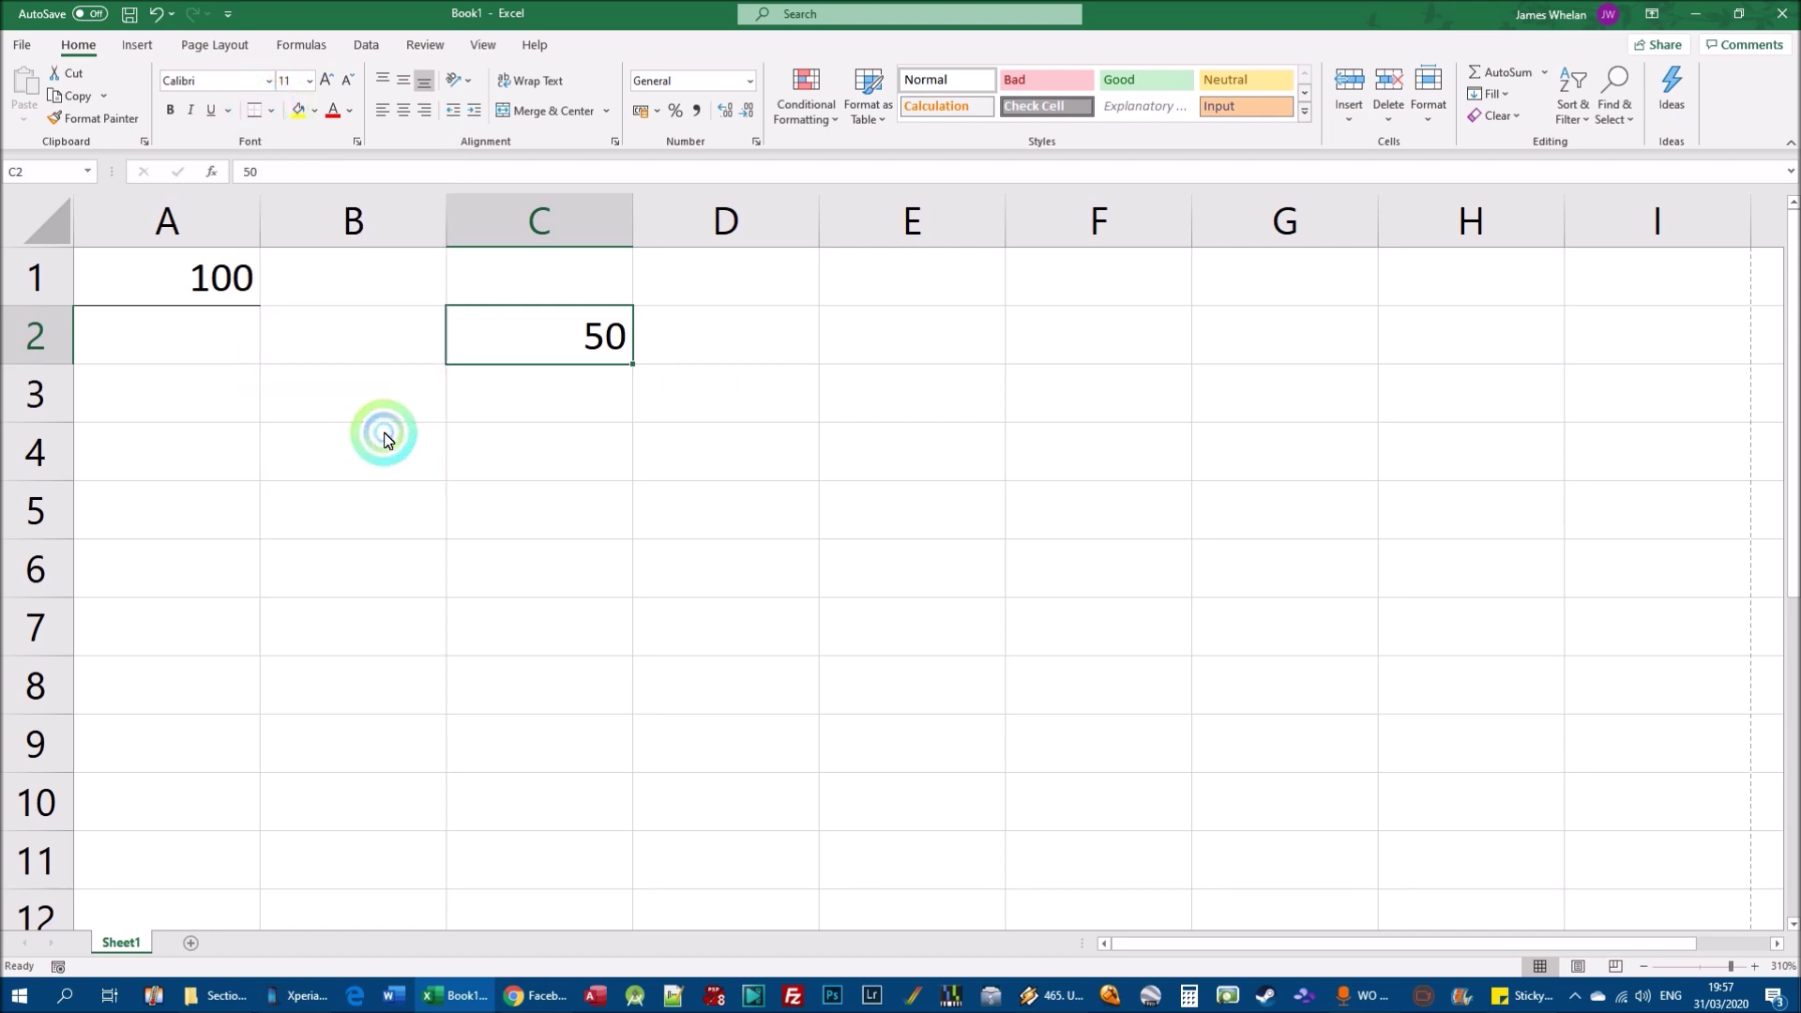
pyautogui.click(872, 447)
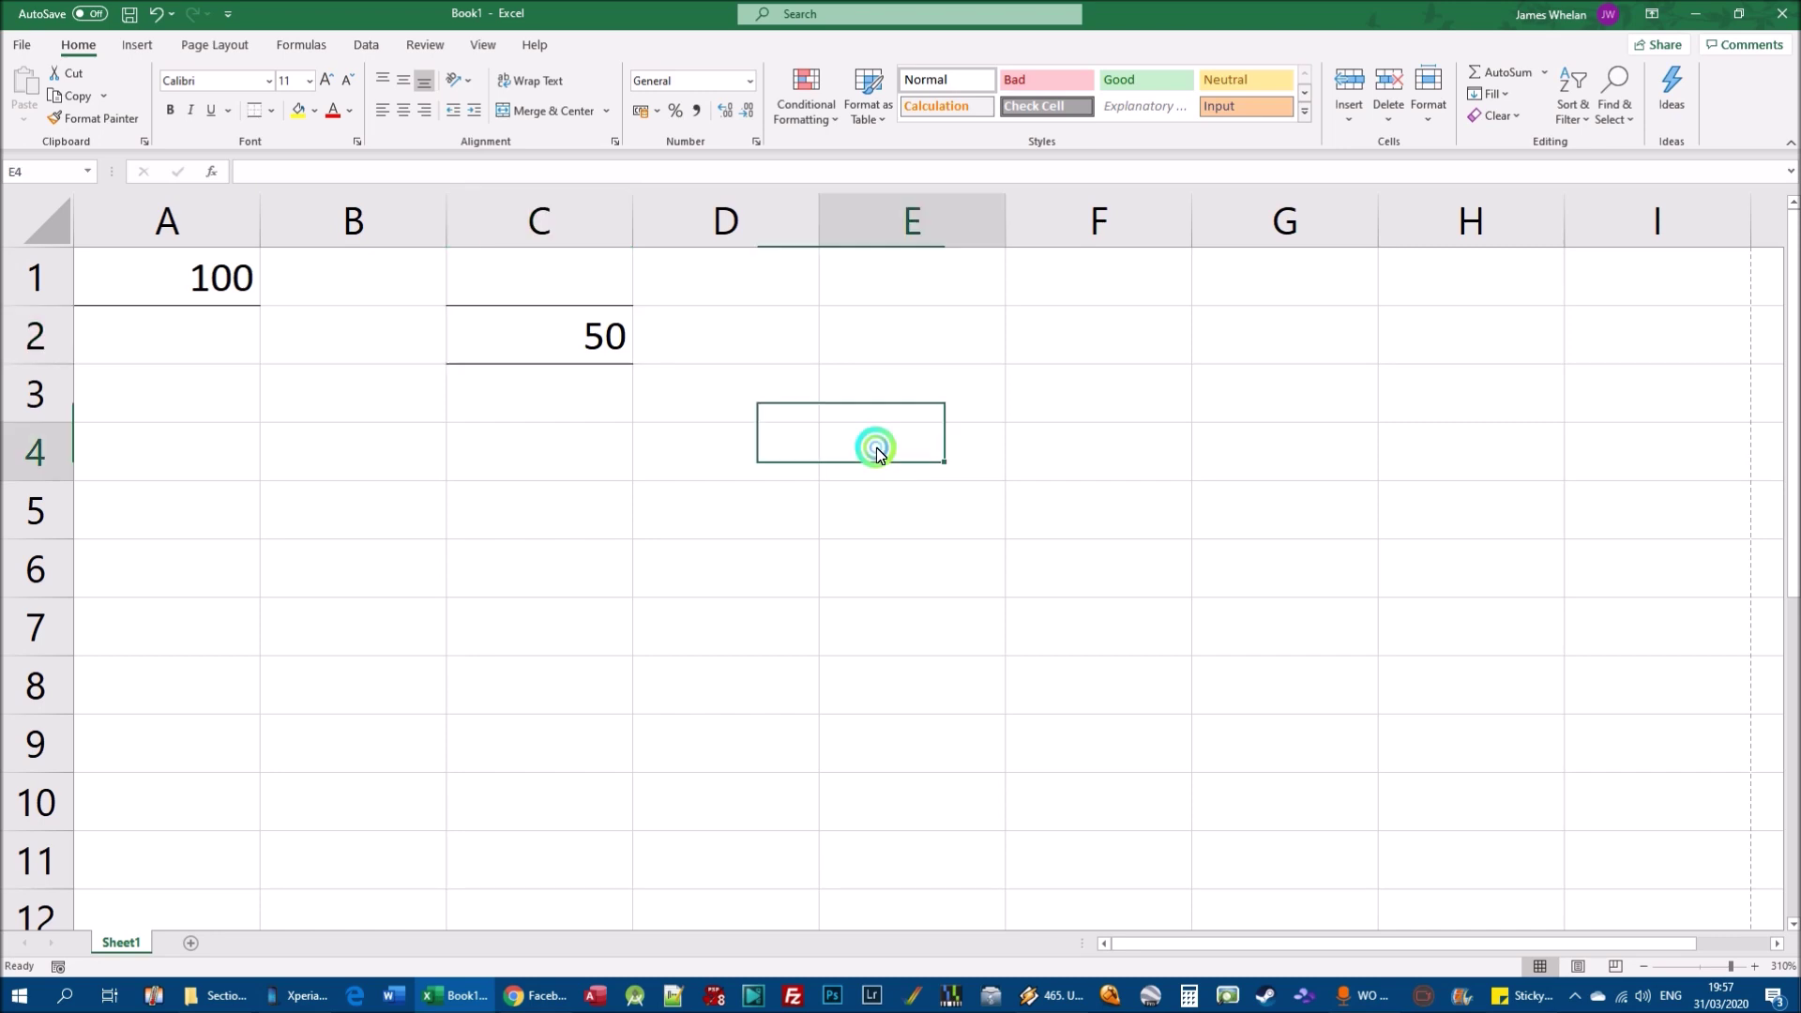
# Step: Apply Outside Borders to cell C2 and select empty cell E3
pyautogui.click(536, 345)
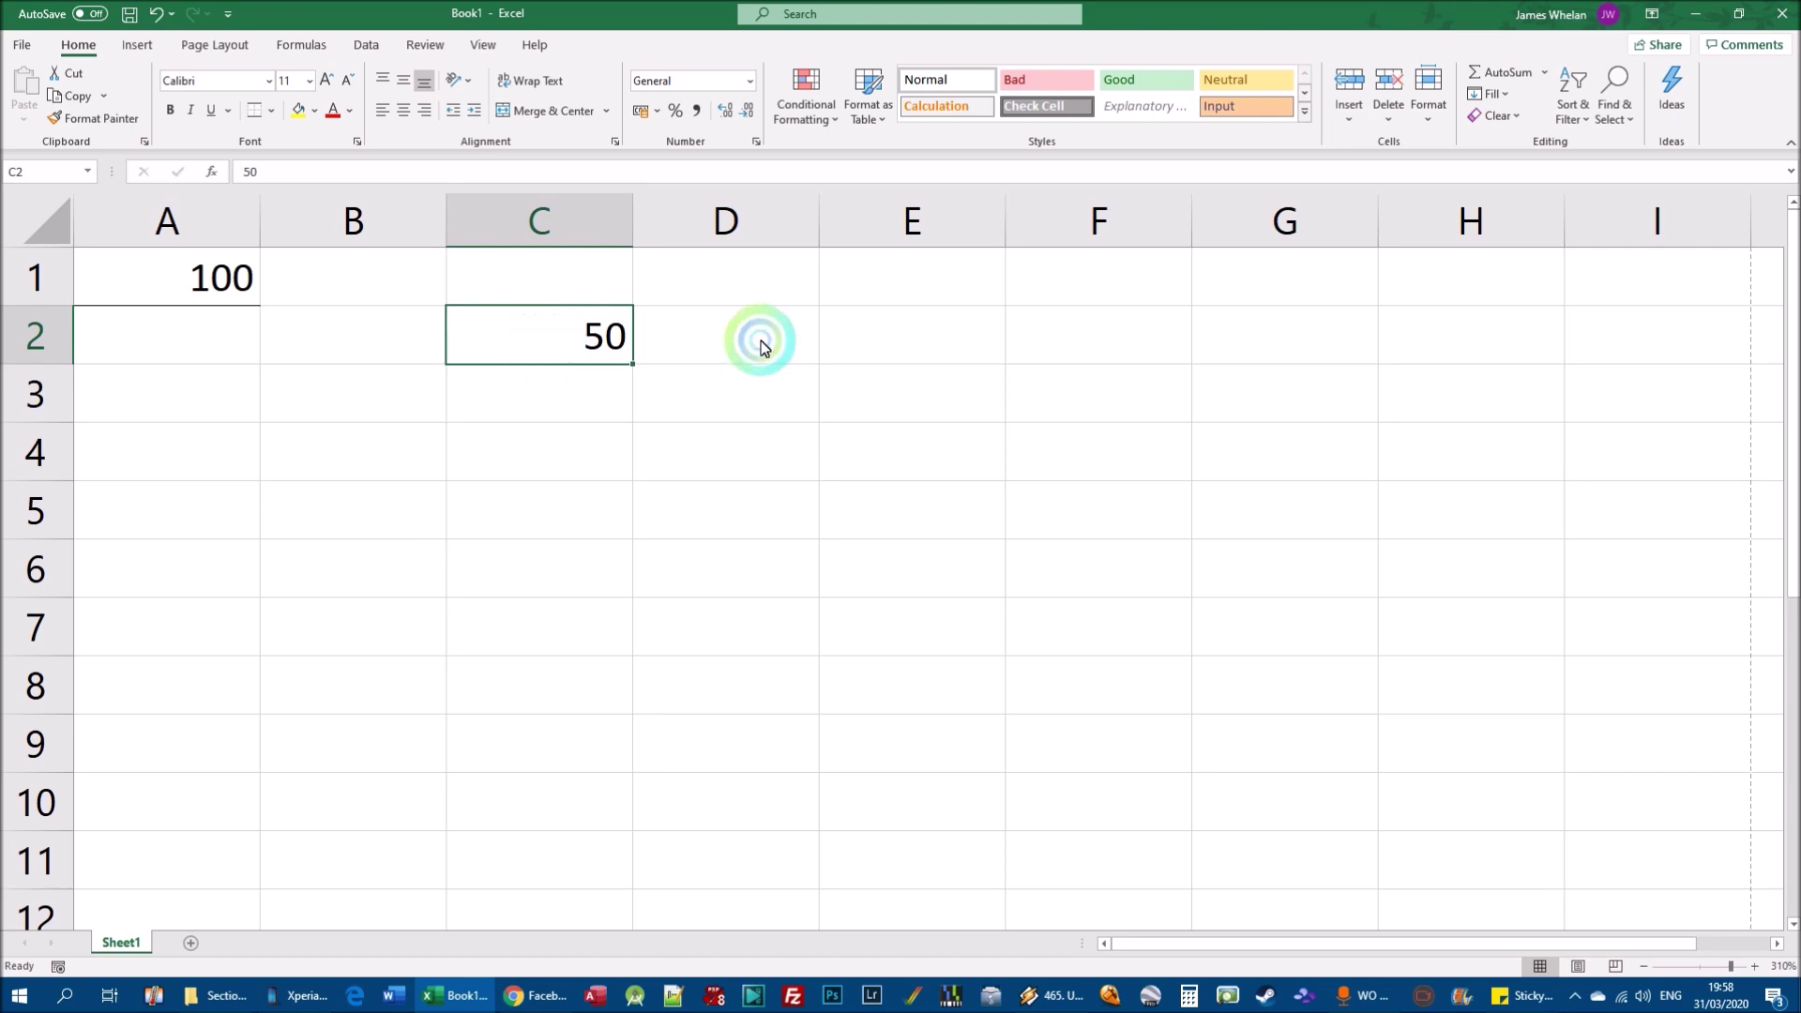
pyautogui.click(720, 462)
pyautogui.click(476, 334)
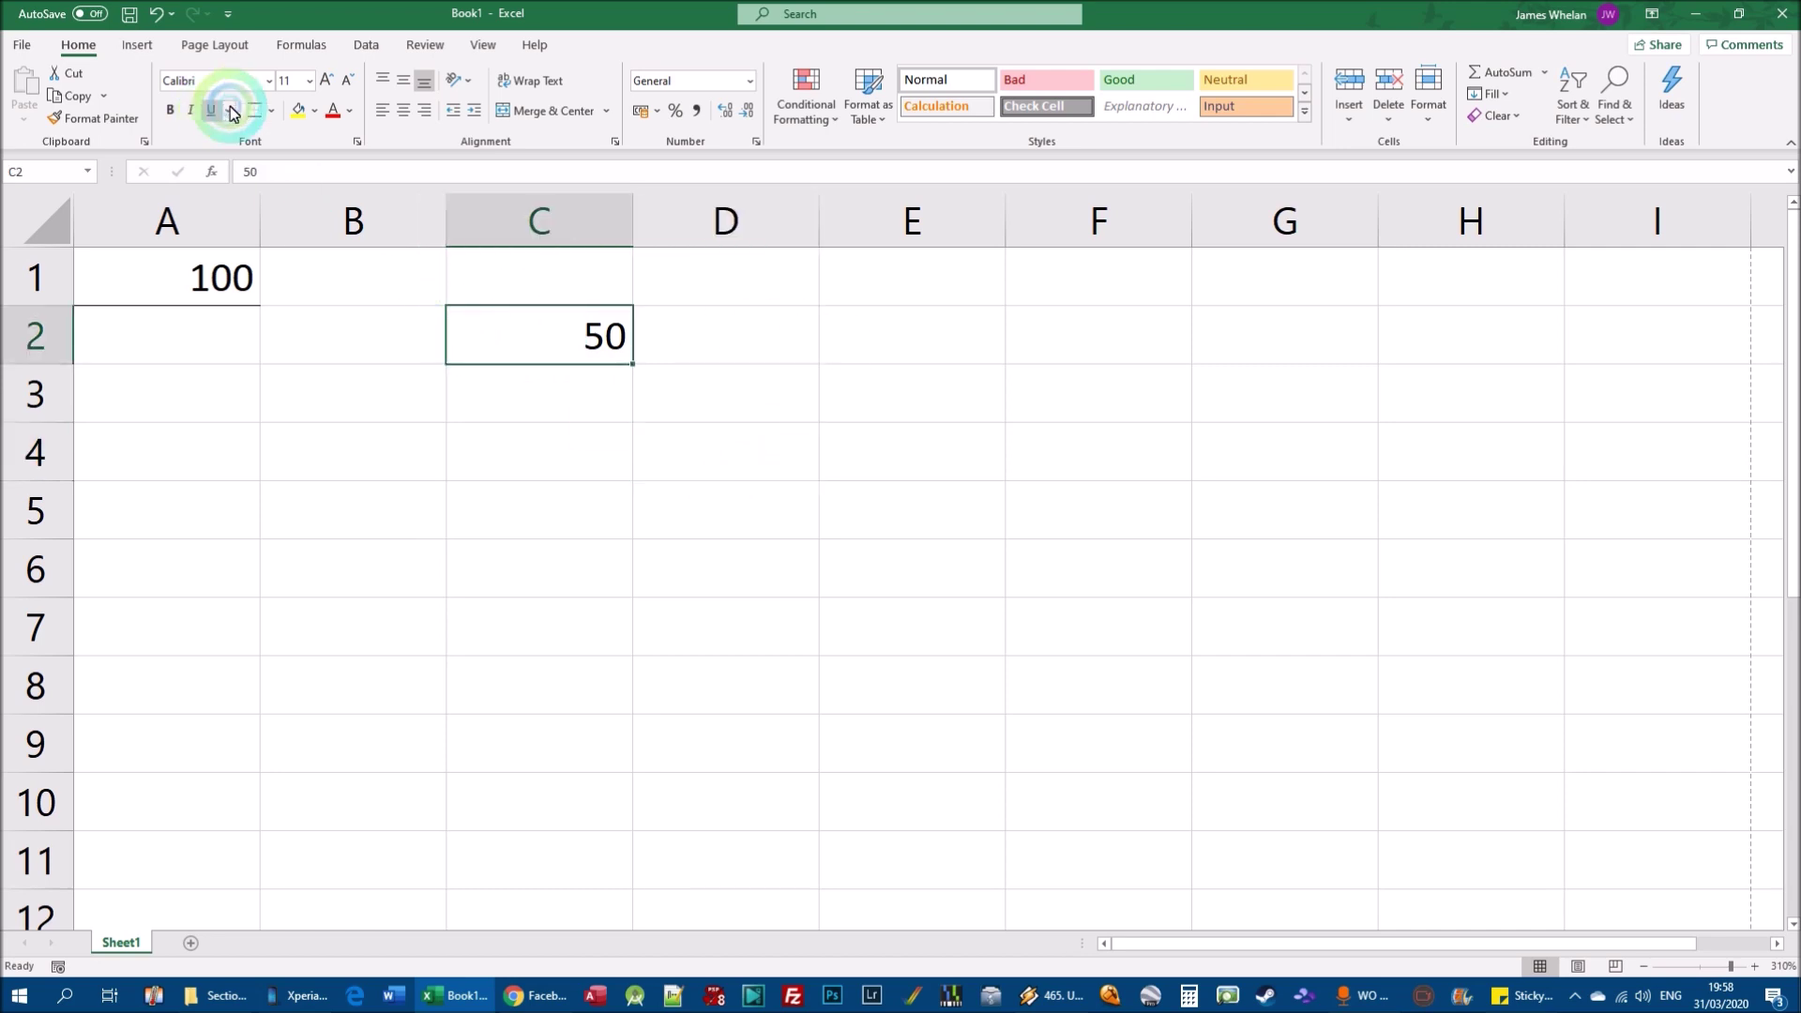
pyautogui.click(271, 111)
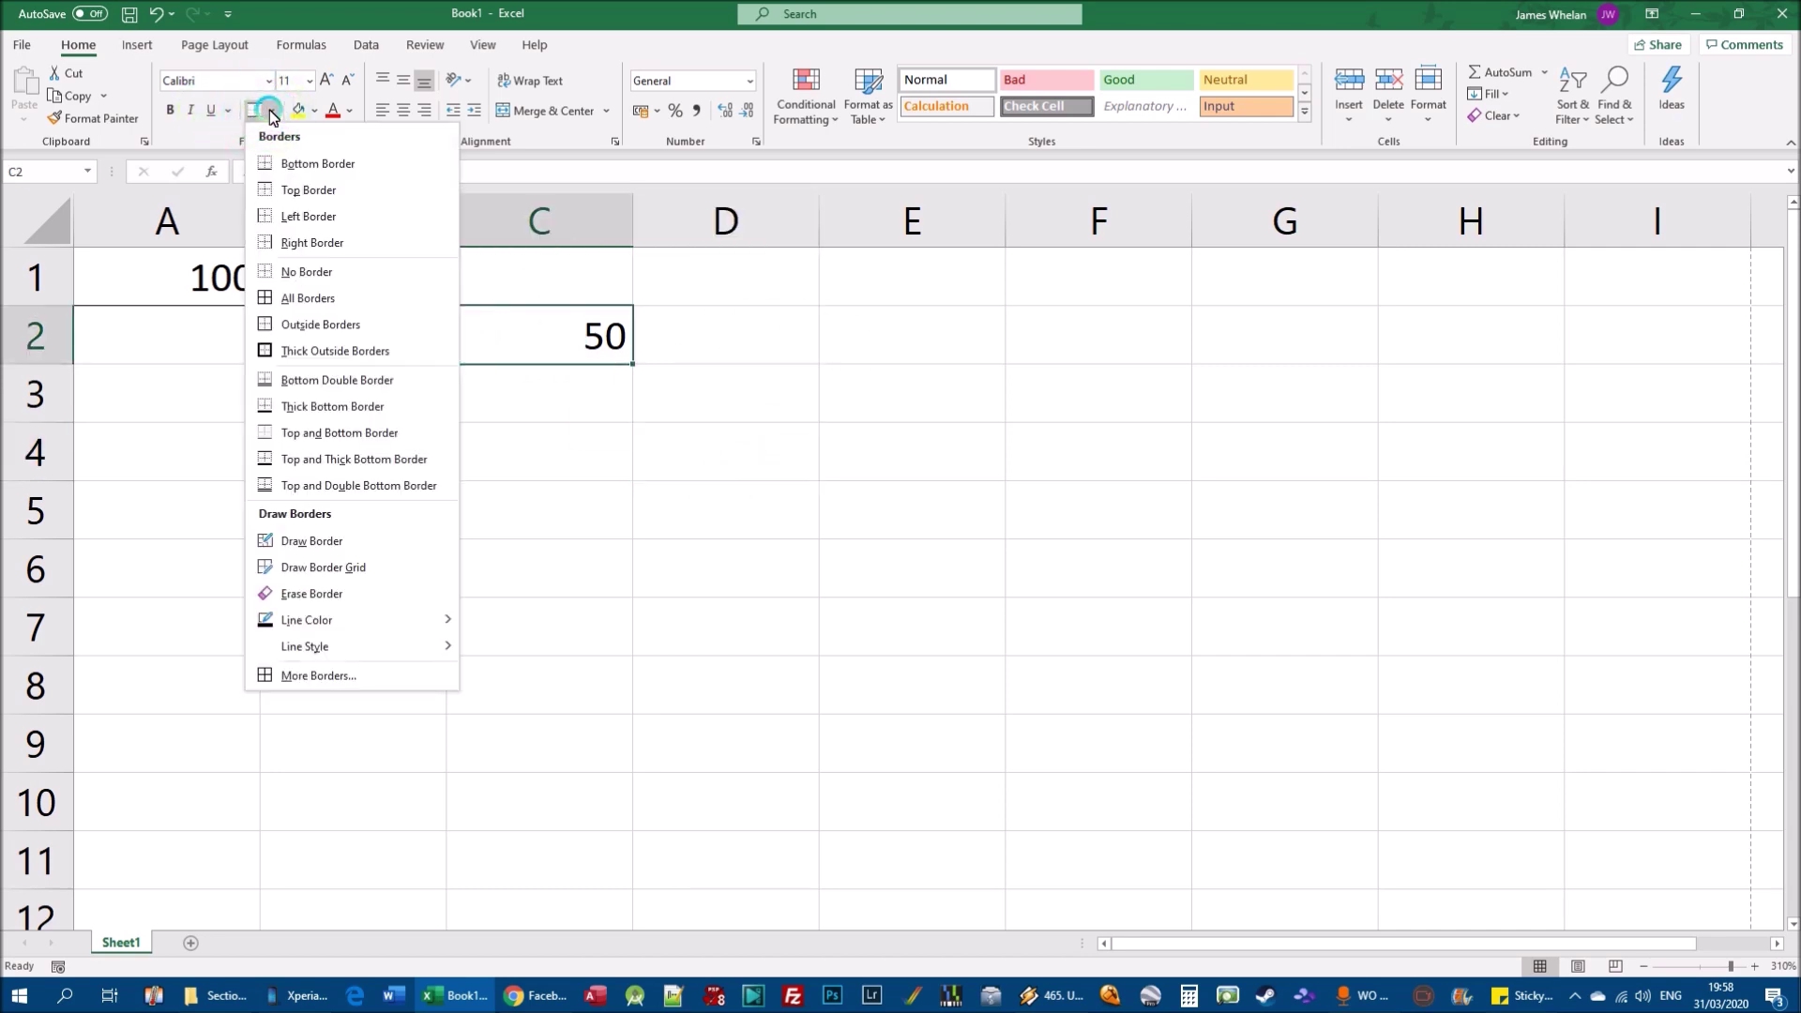
pyautogui.click(345, 322)
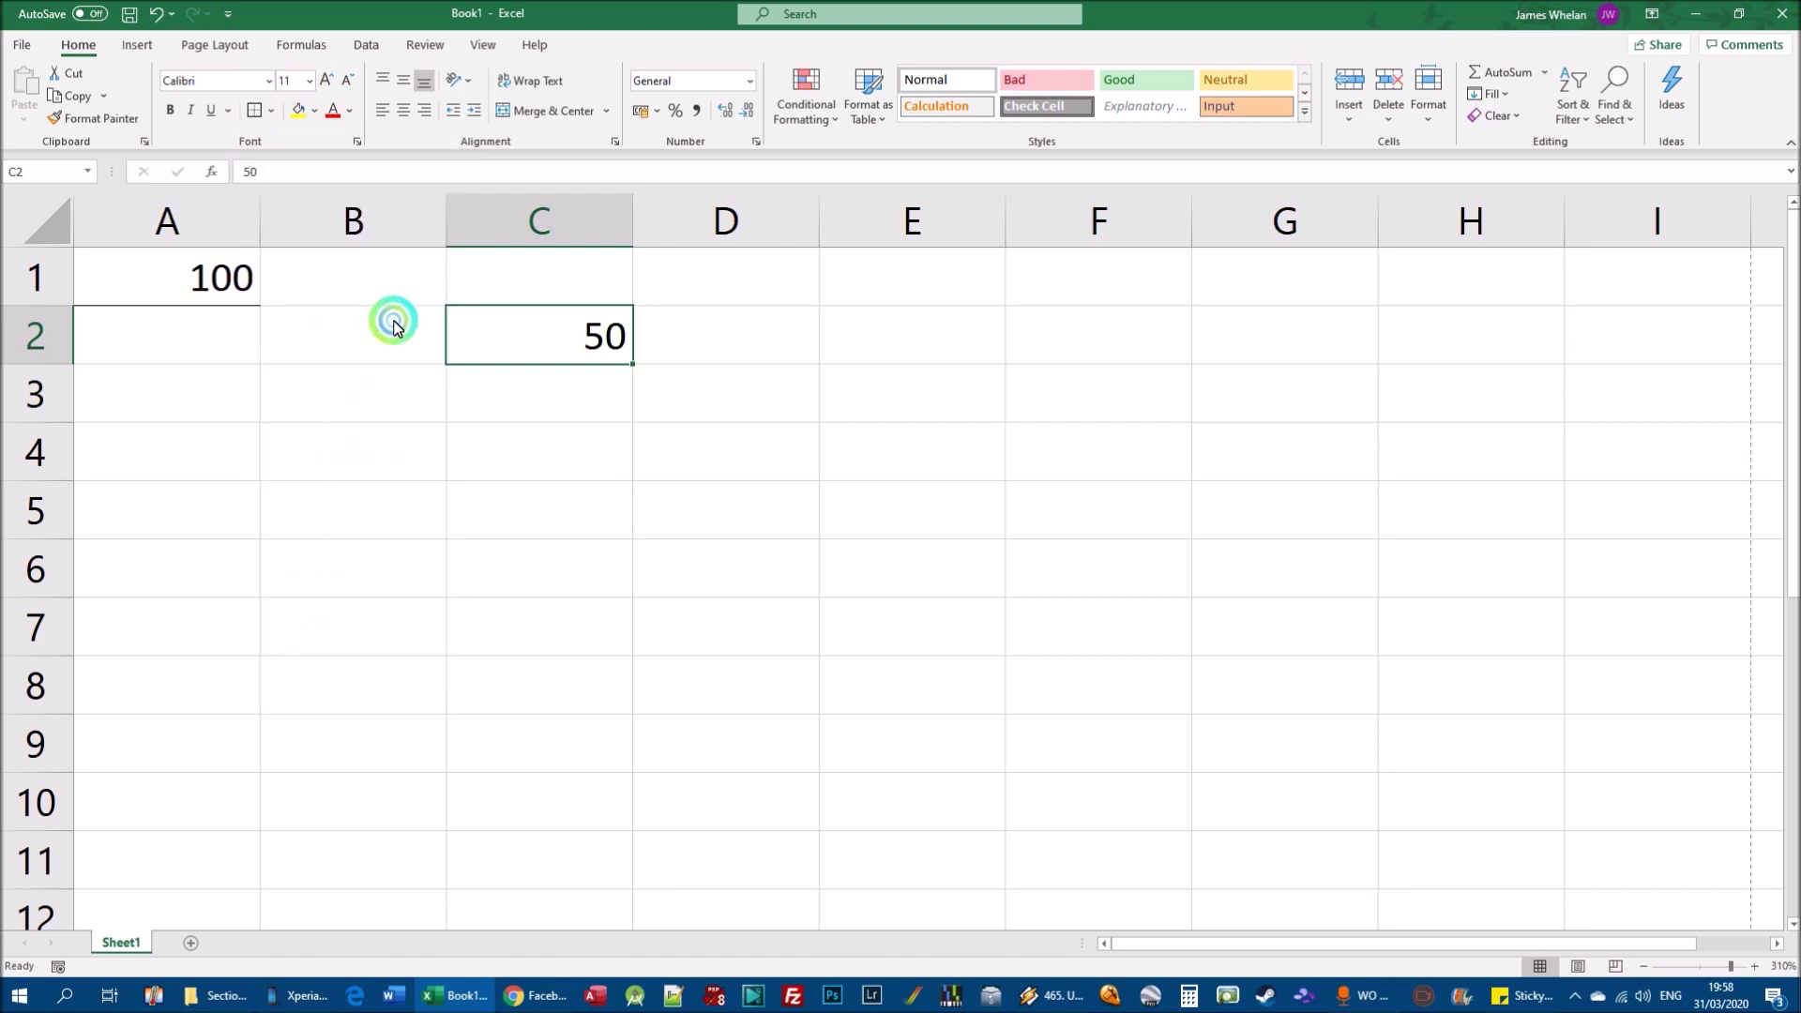
pyautogui.click(900, 410)
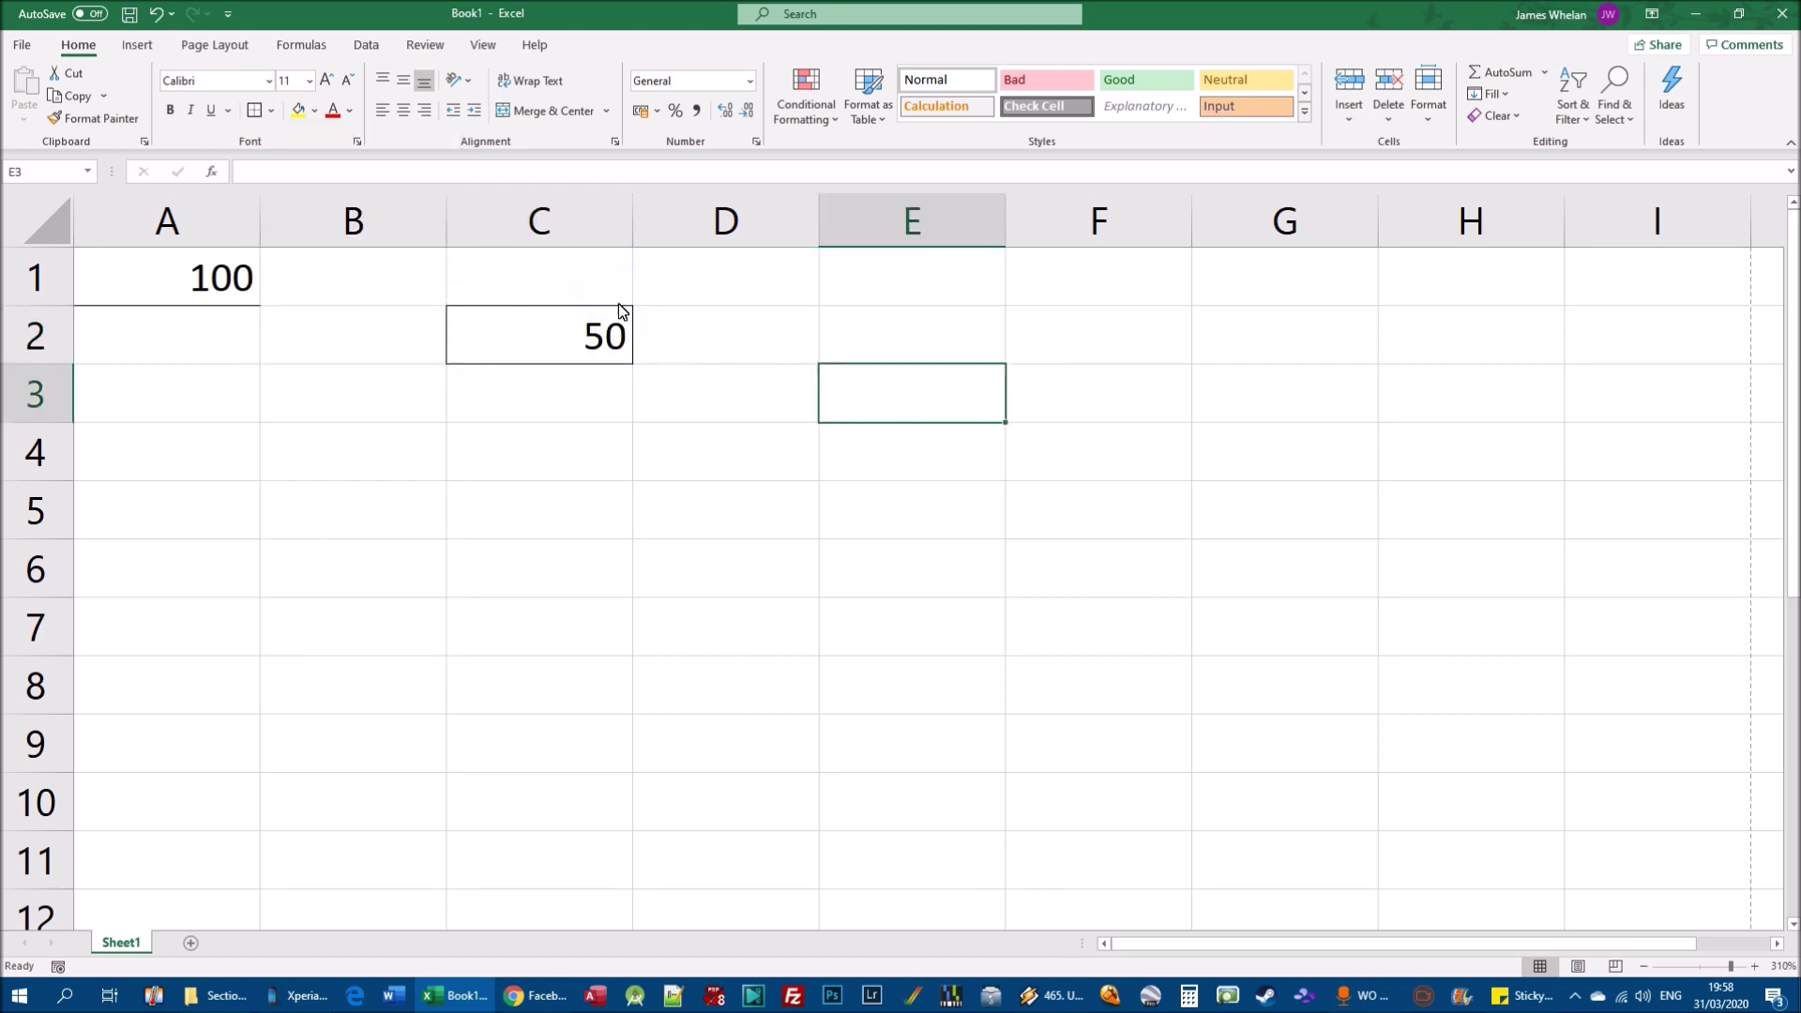
# Step: Apply Outside Borders, followed by Thick Outside Borders, to cell C2 and select empty cell E4
pyautogui.click(518, 338)
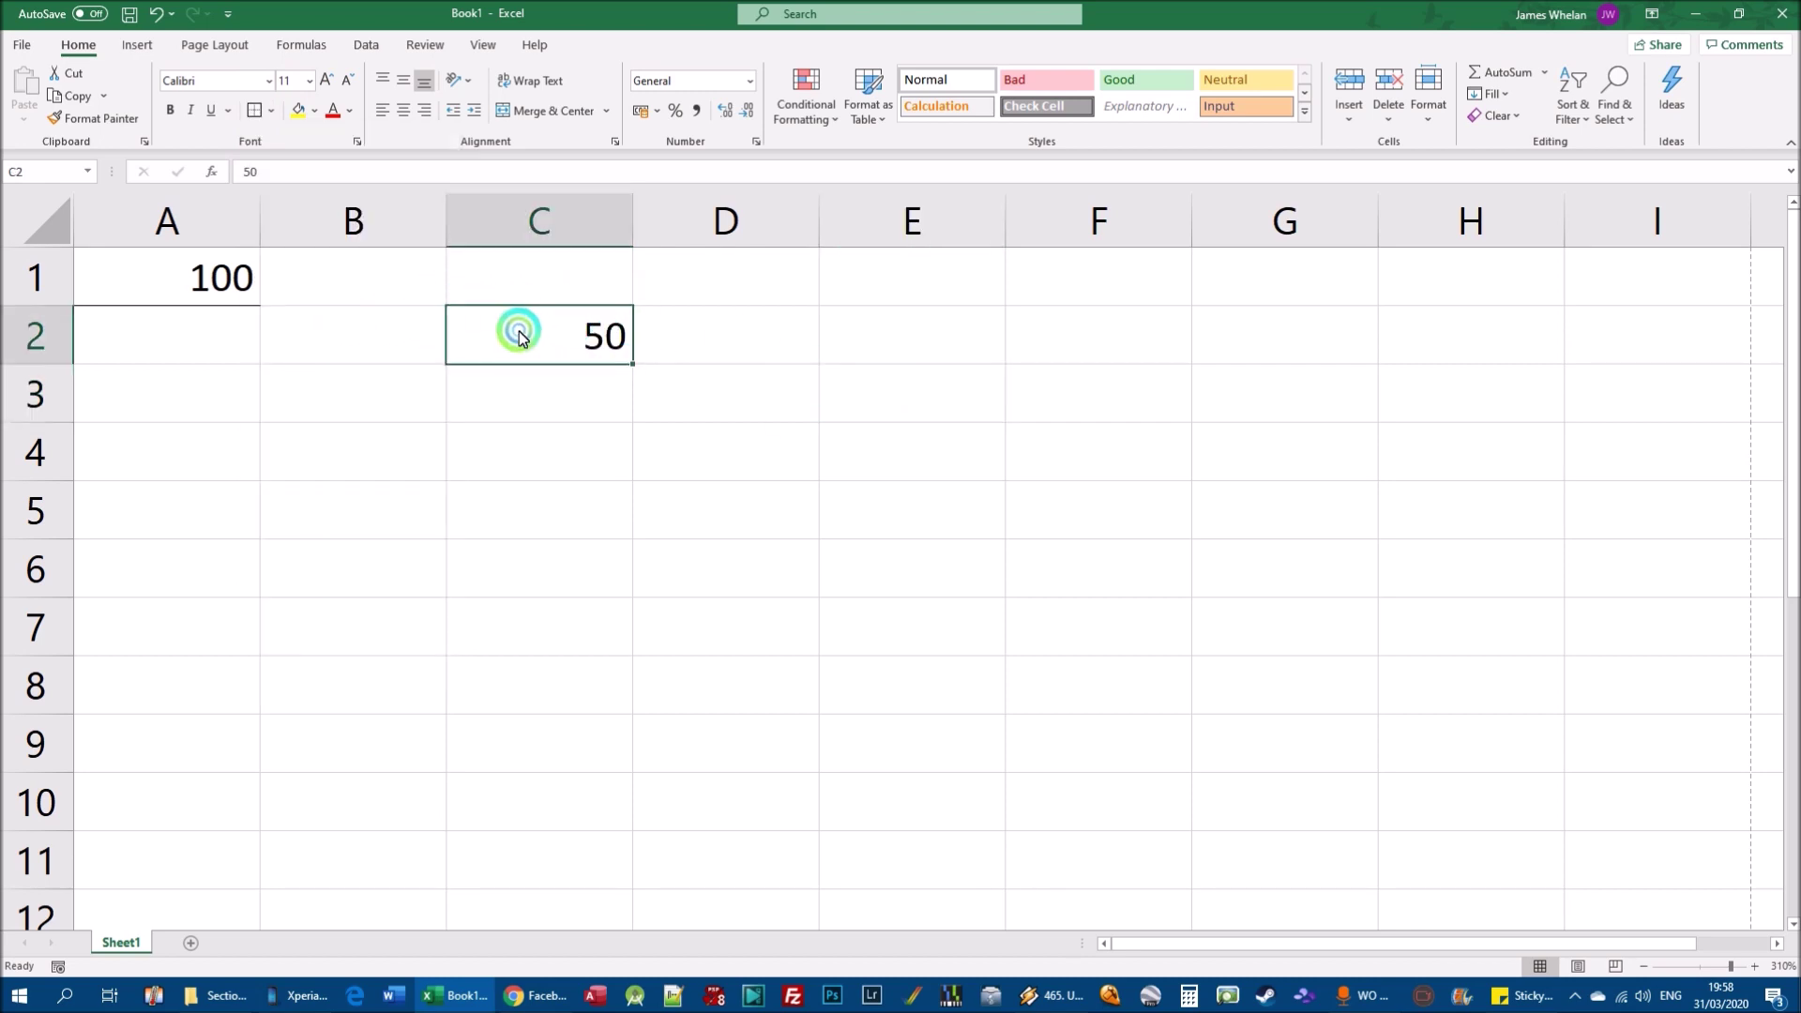
pyautogui.click(270, 111)
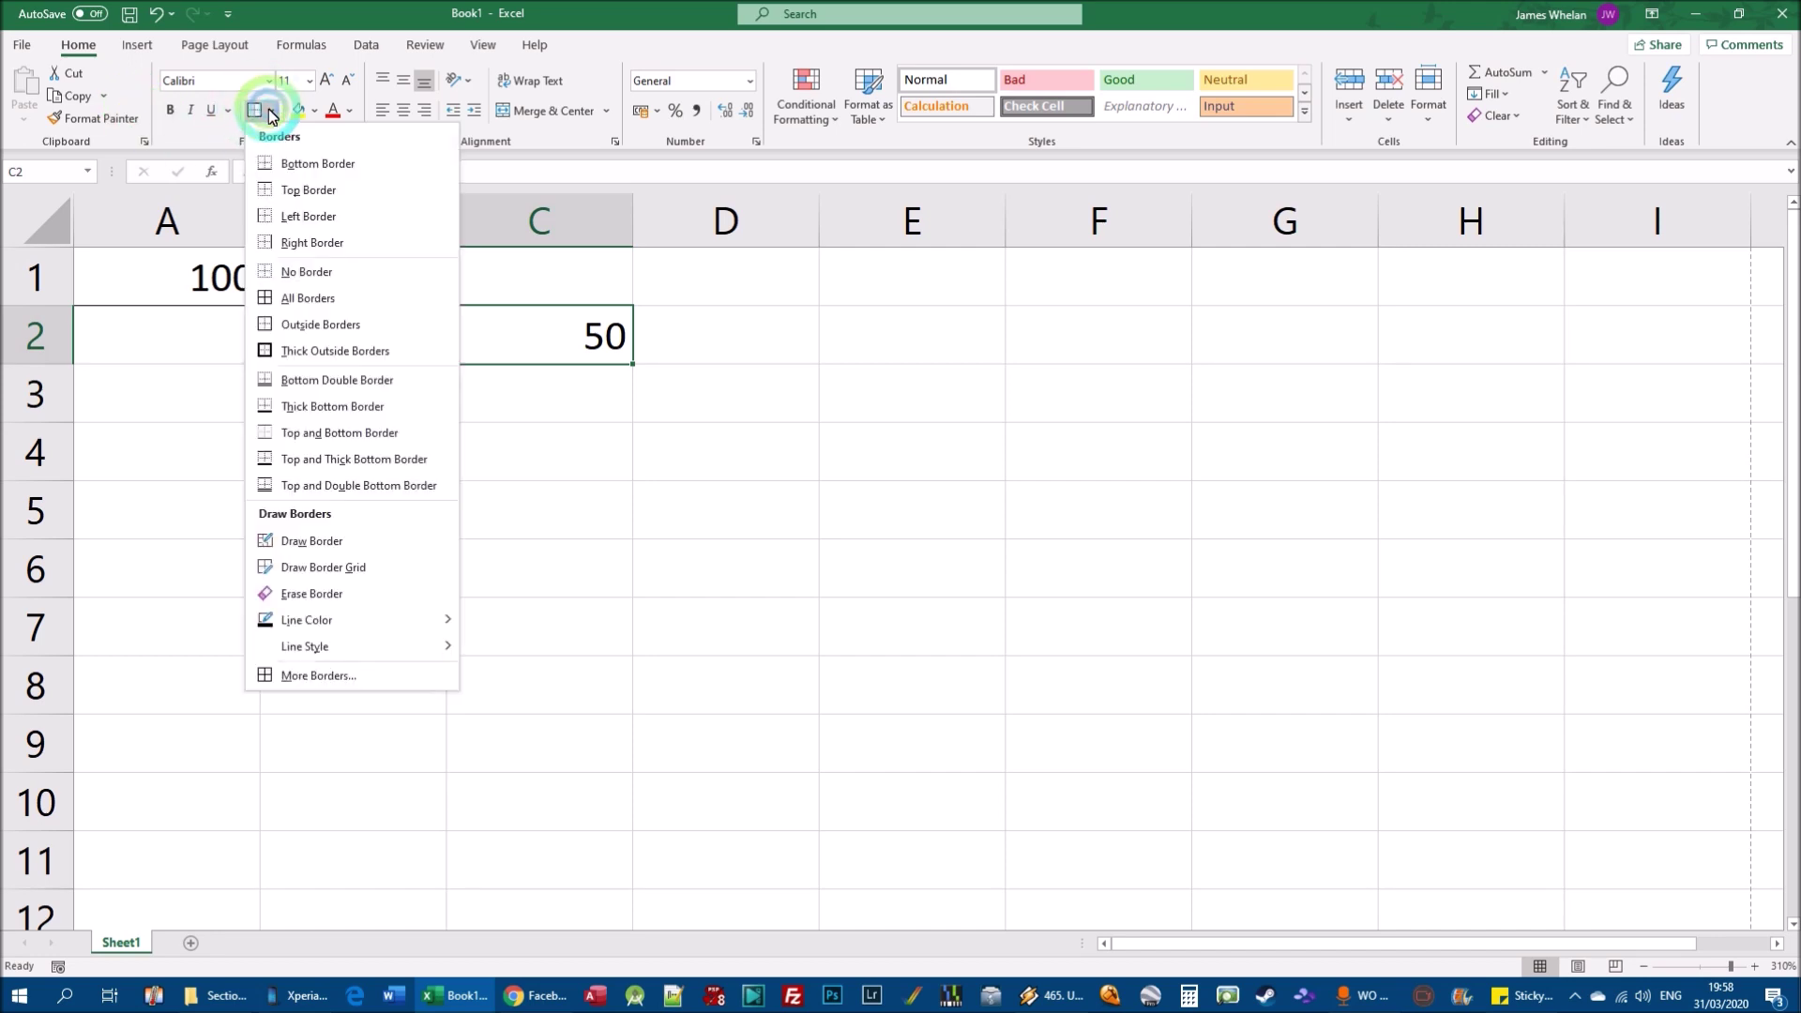
pyautogui.click(320, 323)
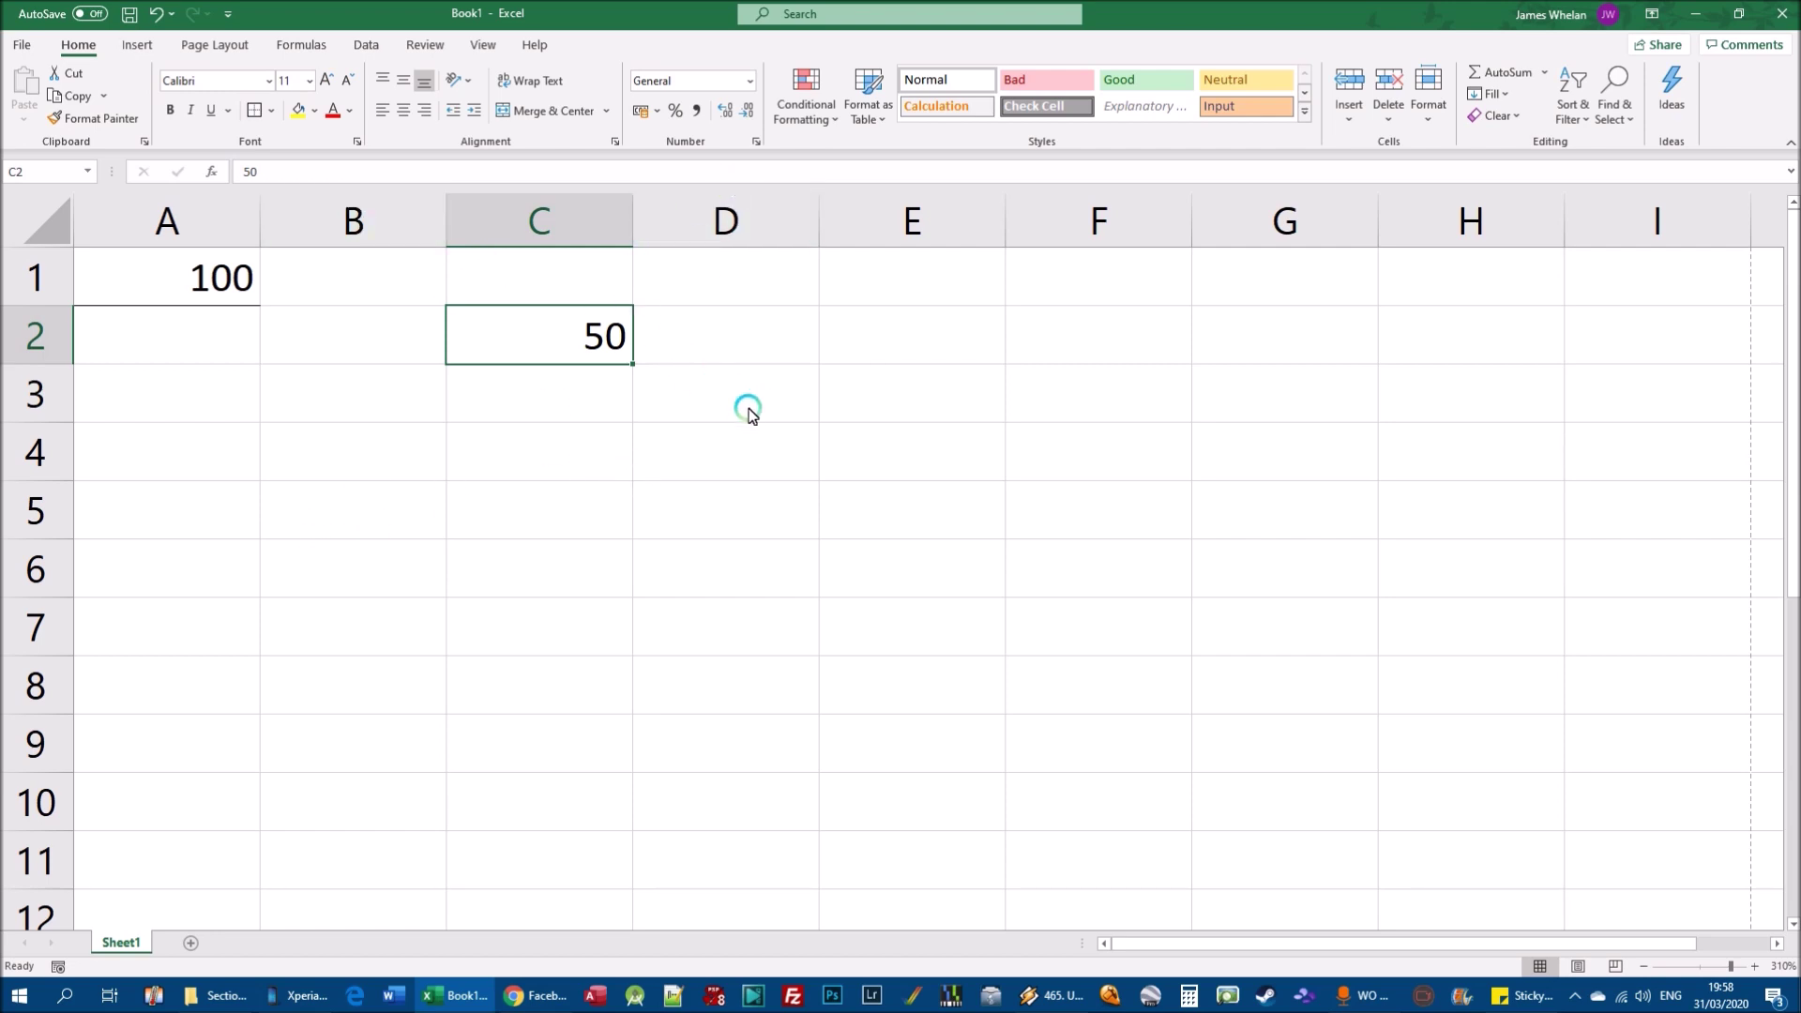
pyautogui.click(271, 110)
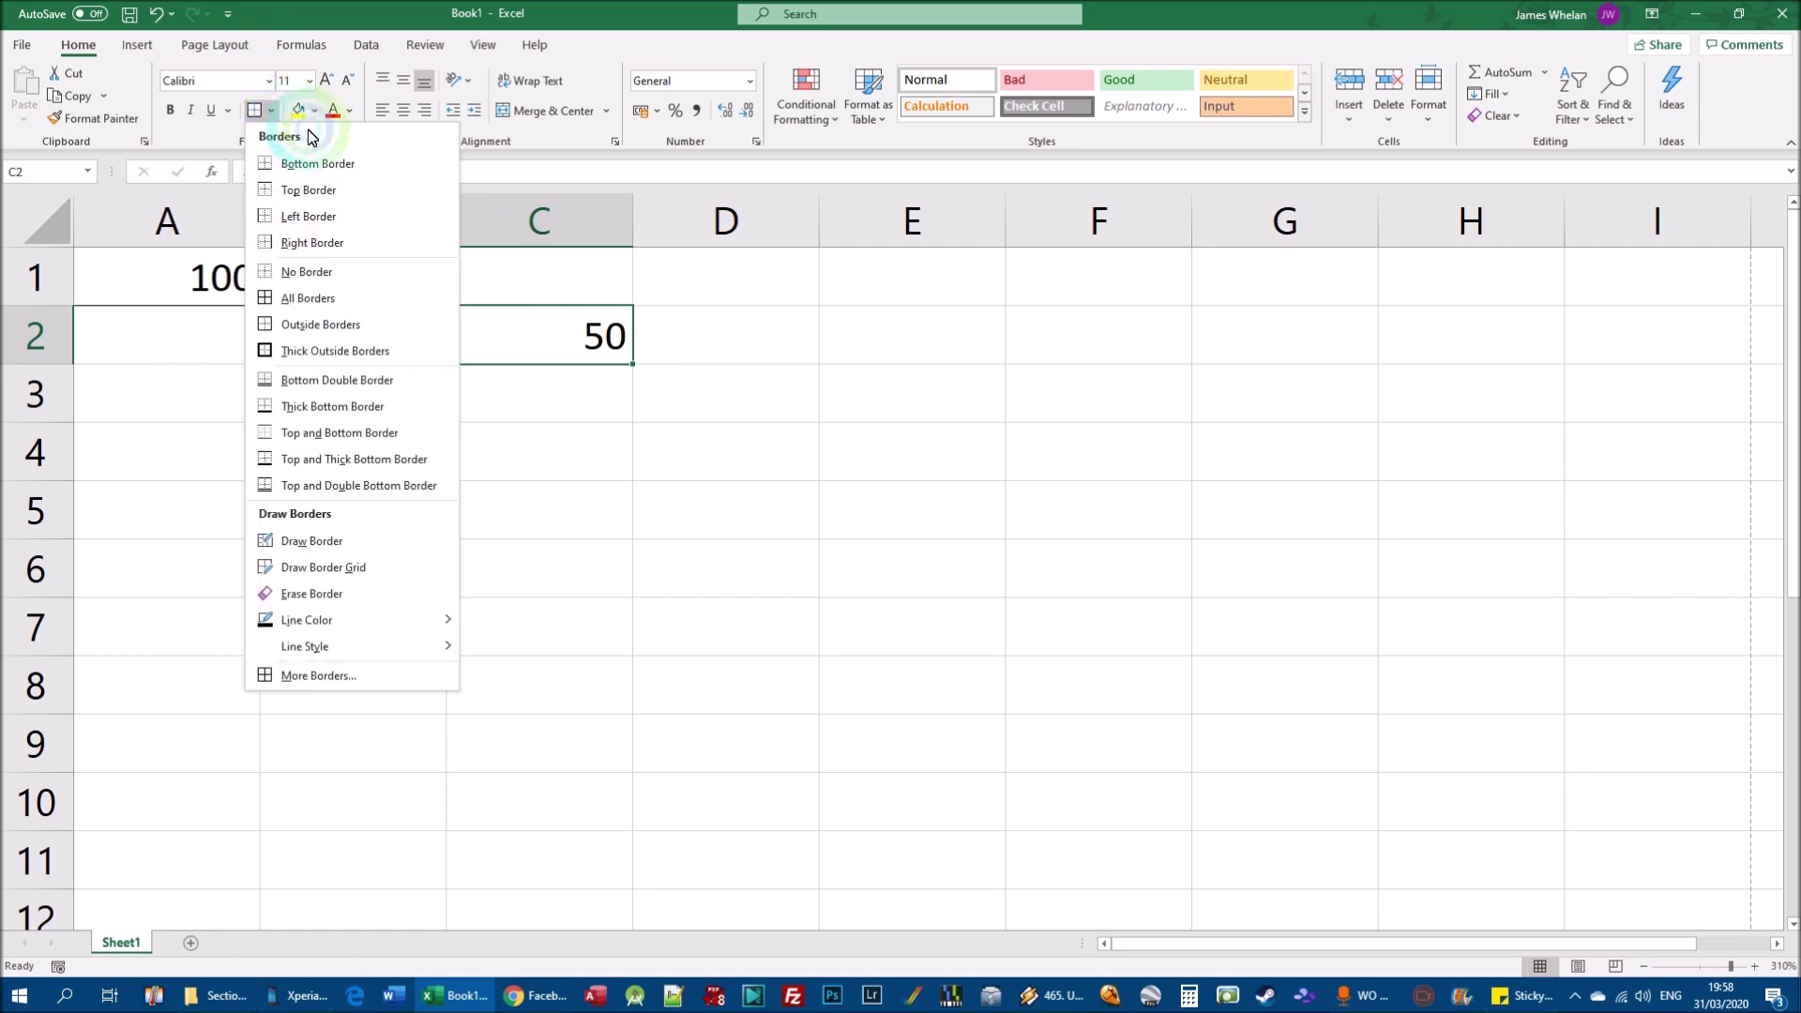
pyautogui.click(364, 359)
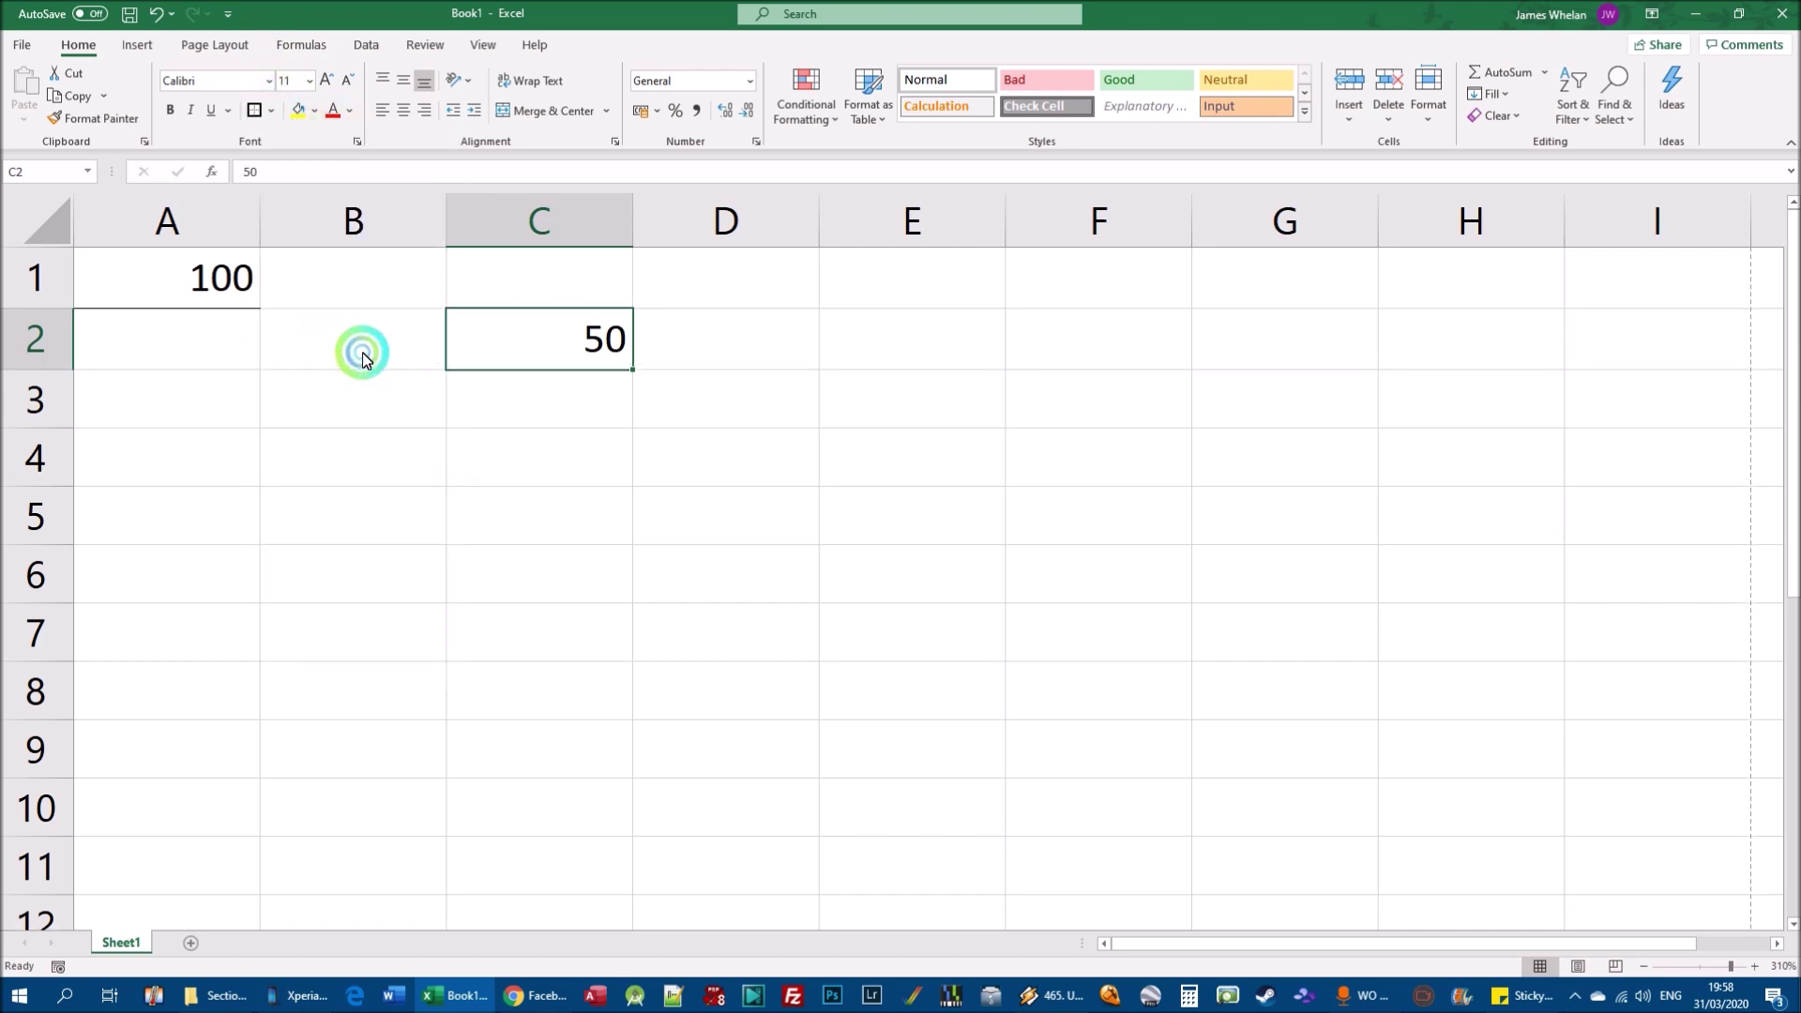
pyautogui.click(937, 446)
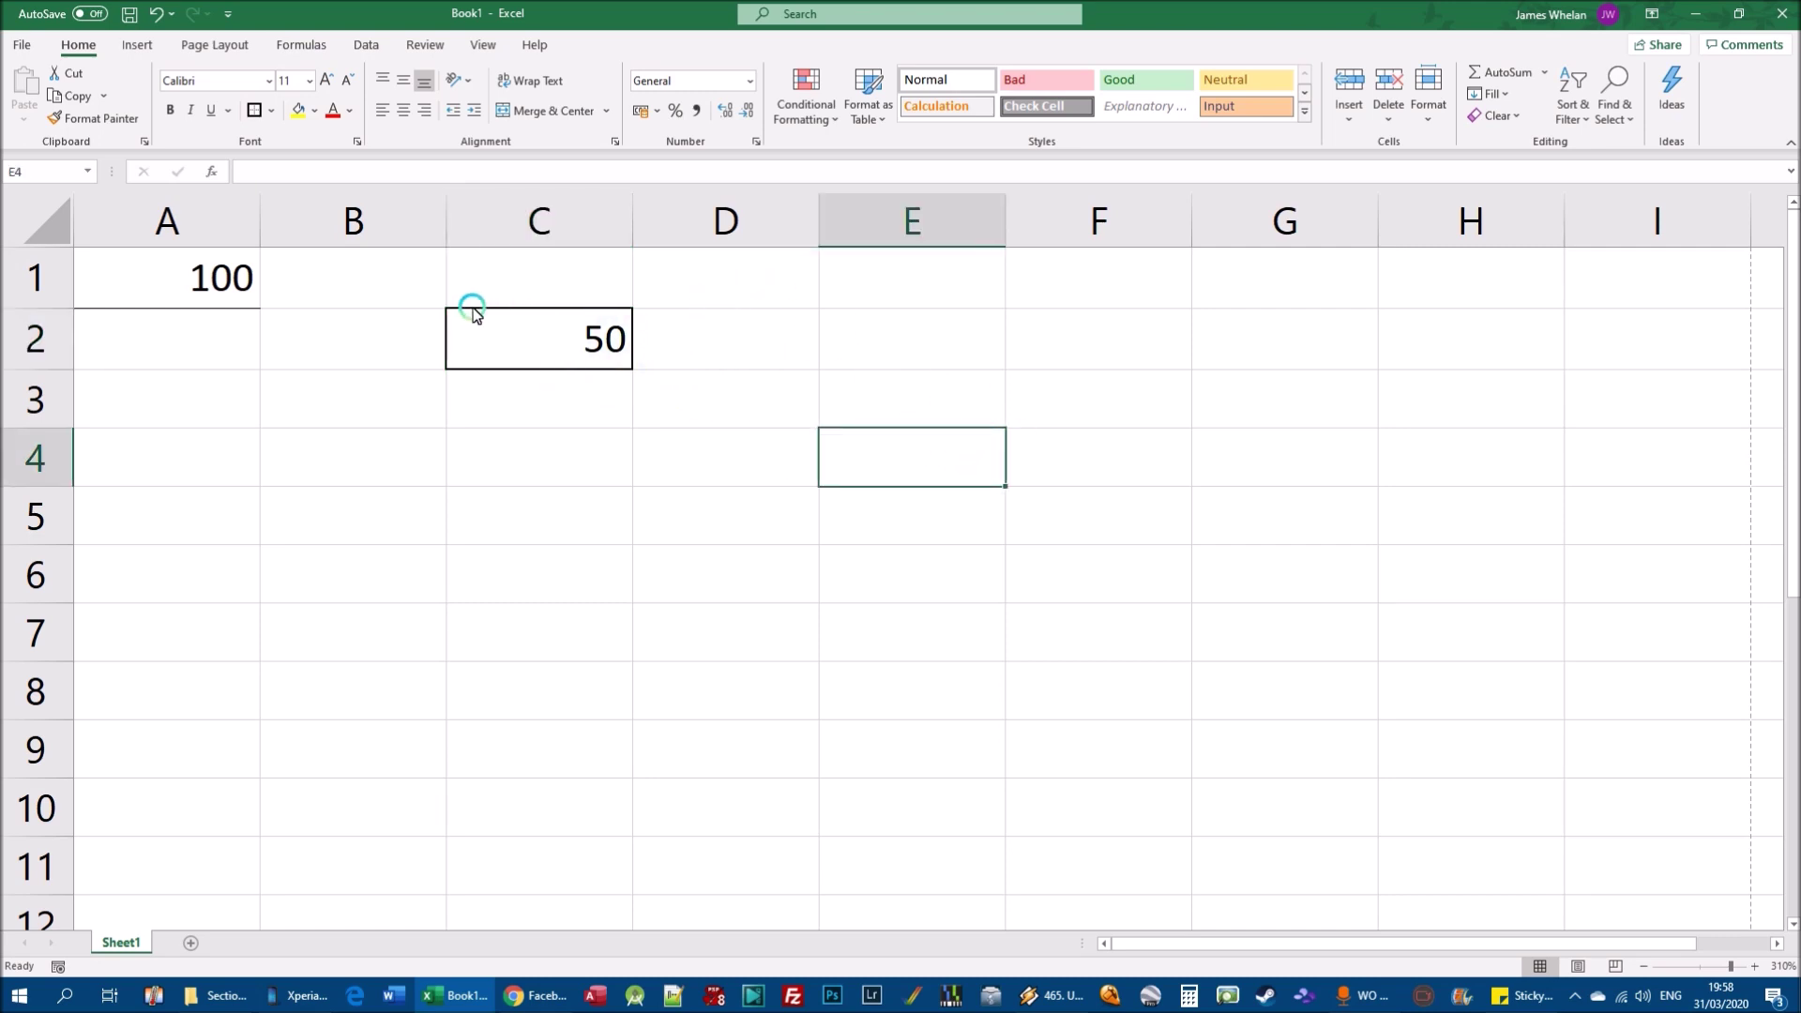
# Step: Apply the Top and Double Bottom Border option to cell C2 and select empty cell E4
pyautogui.click(548, 339)
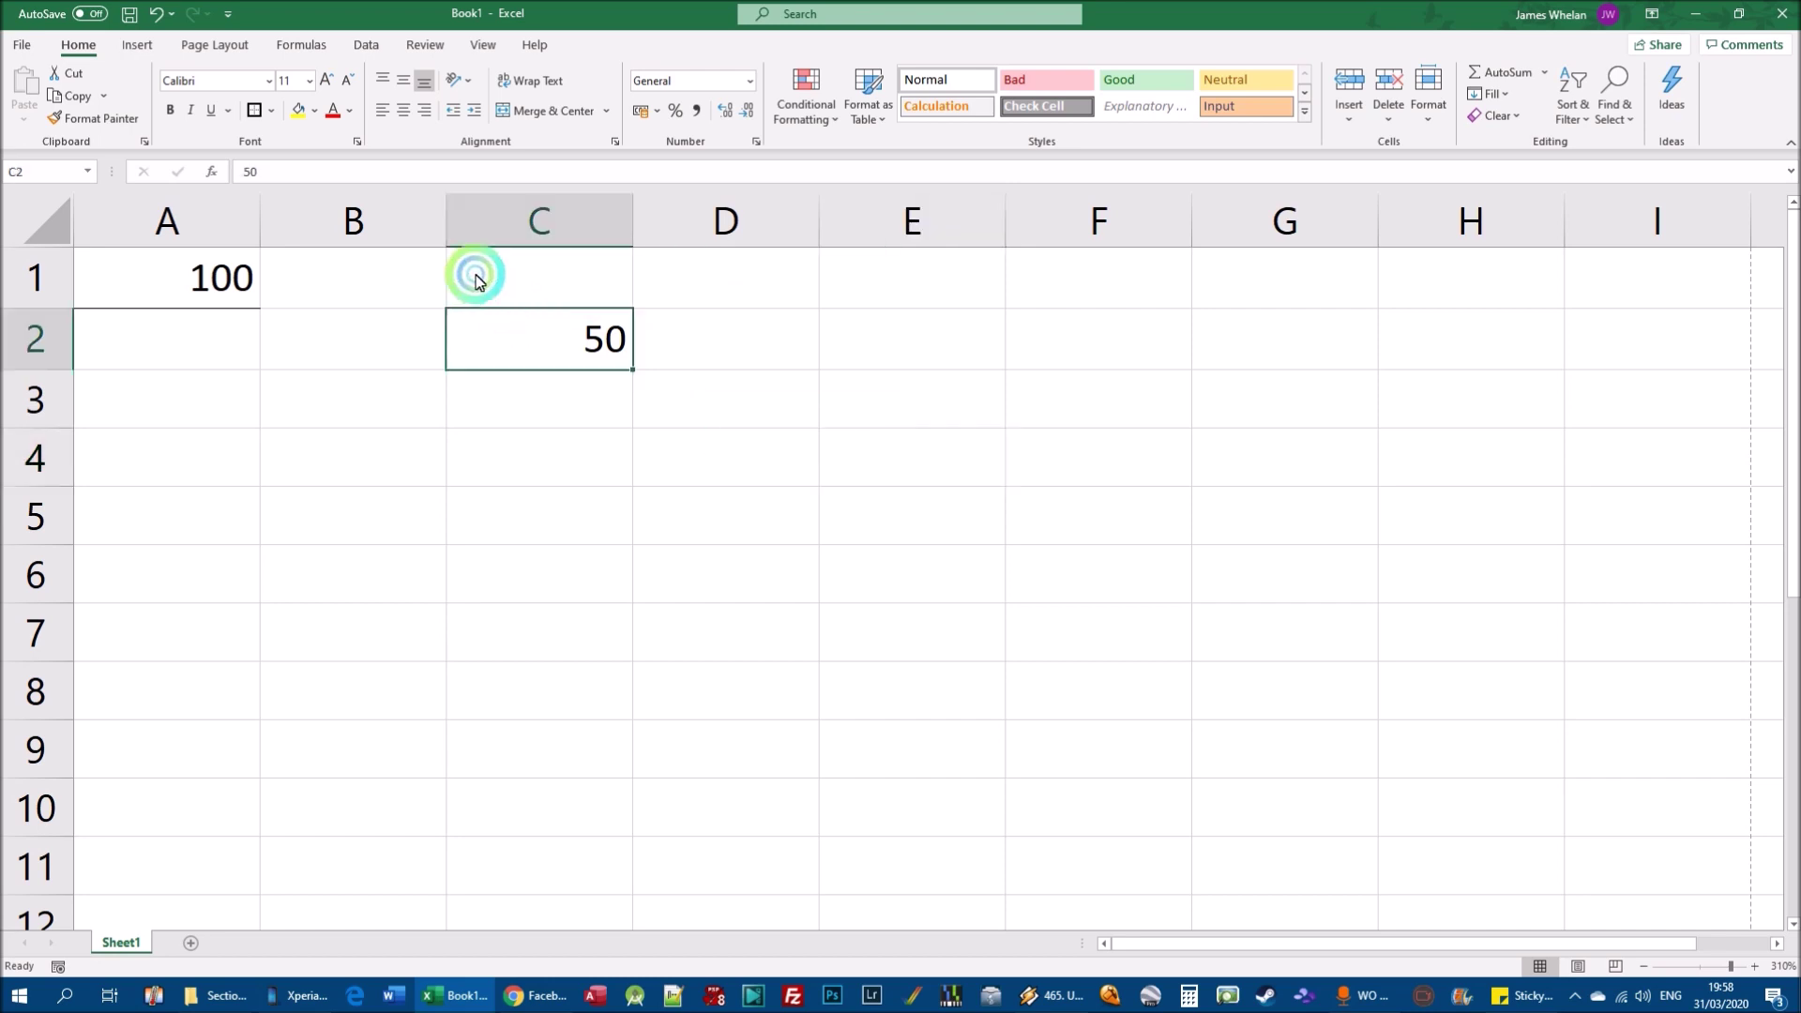
pyautogui.click(273, 111)
pyautogui.click(406, 486)
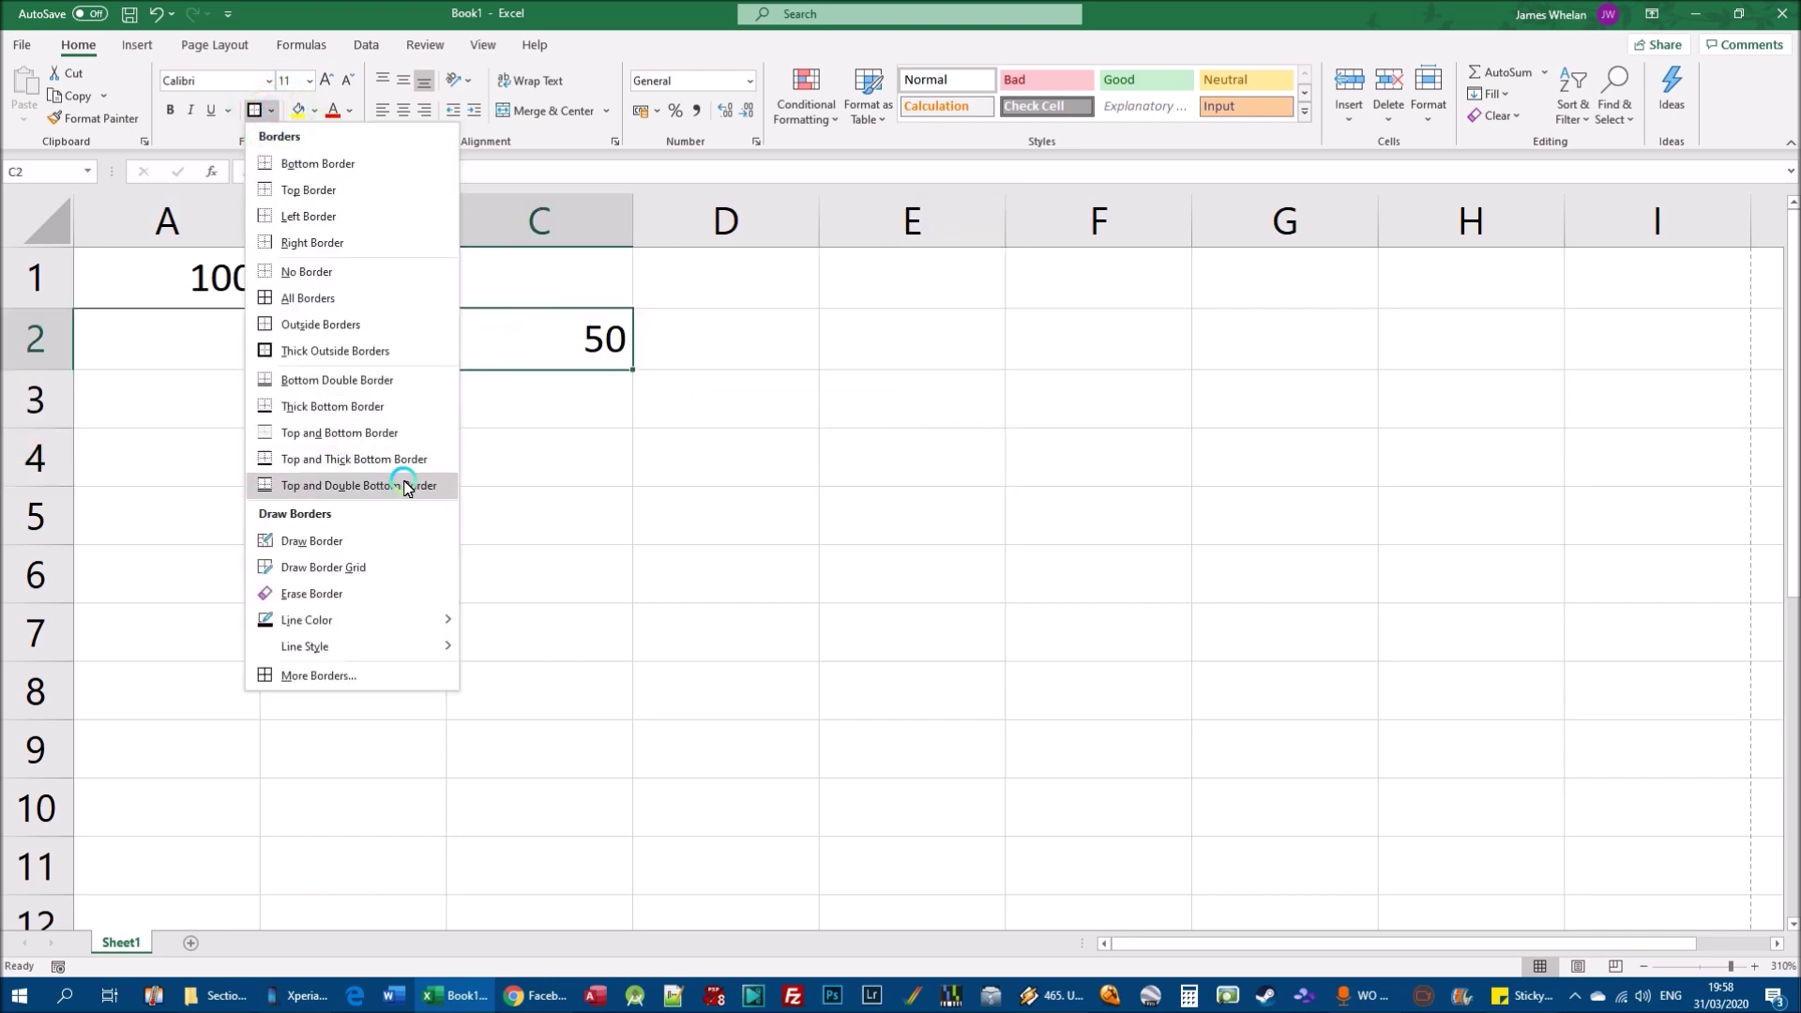
pyautogui.click(983, 469)
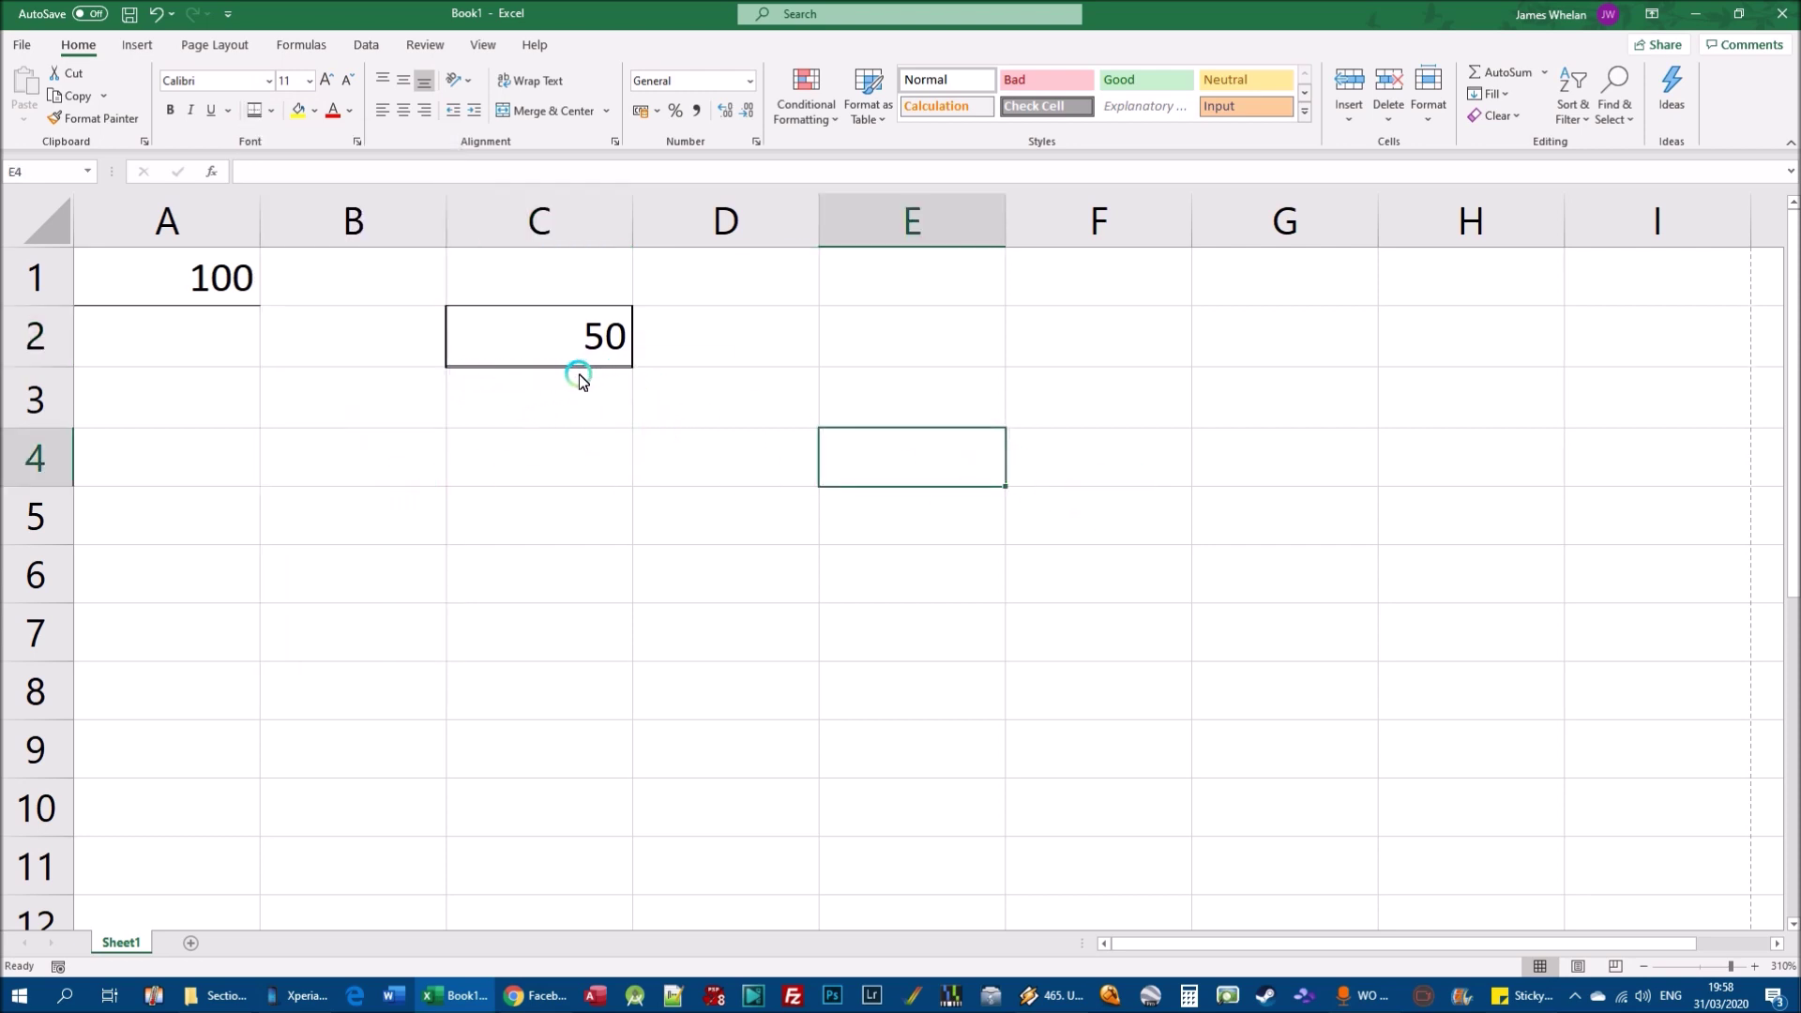
# Step: Choose a dark theme line color and draw a border along the bottom edge of cell D6
pyautogui.click(269, 110)
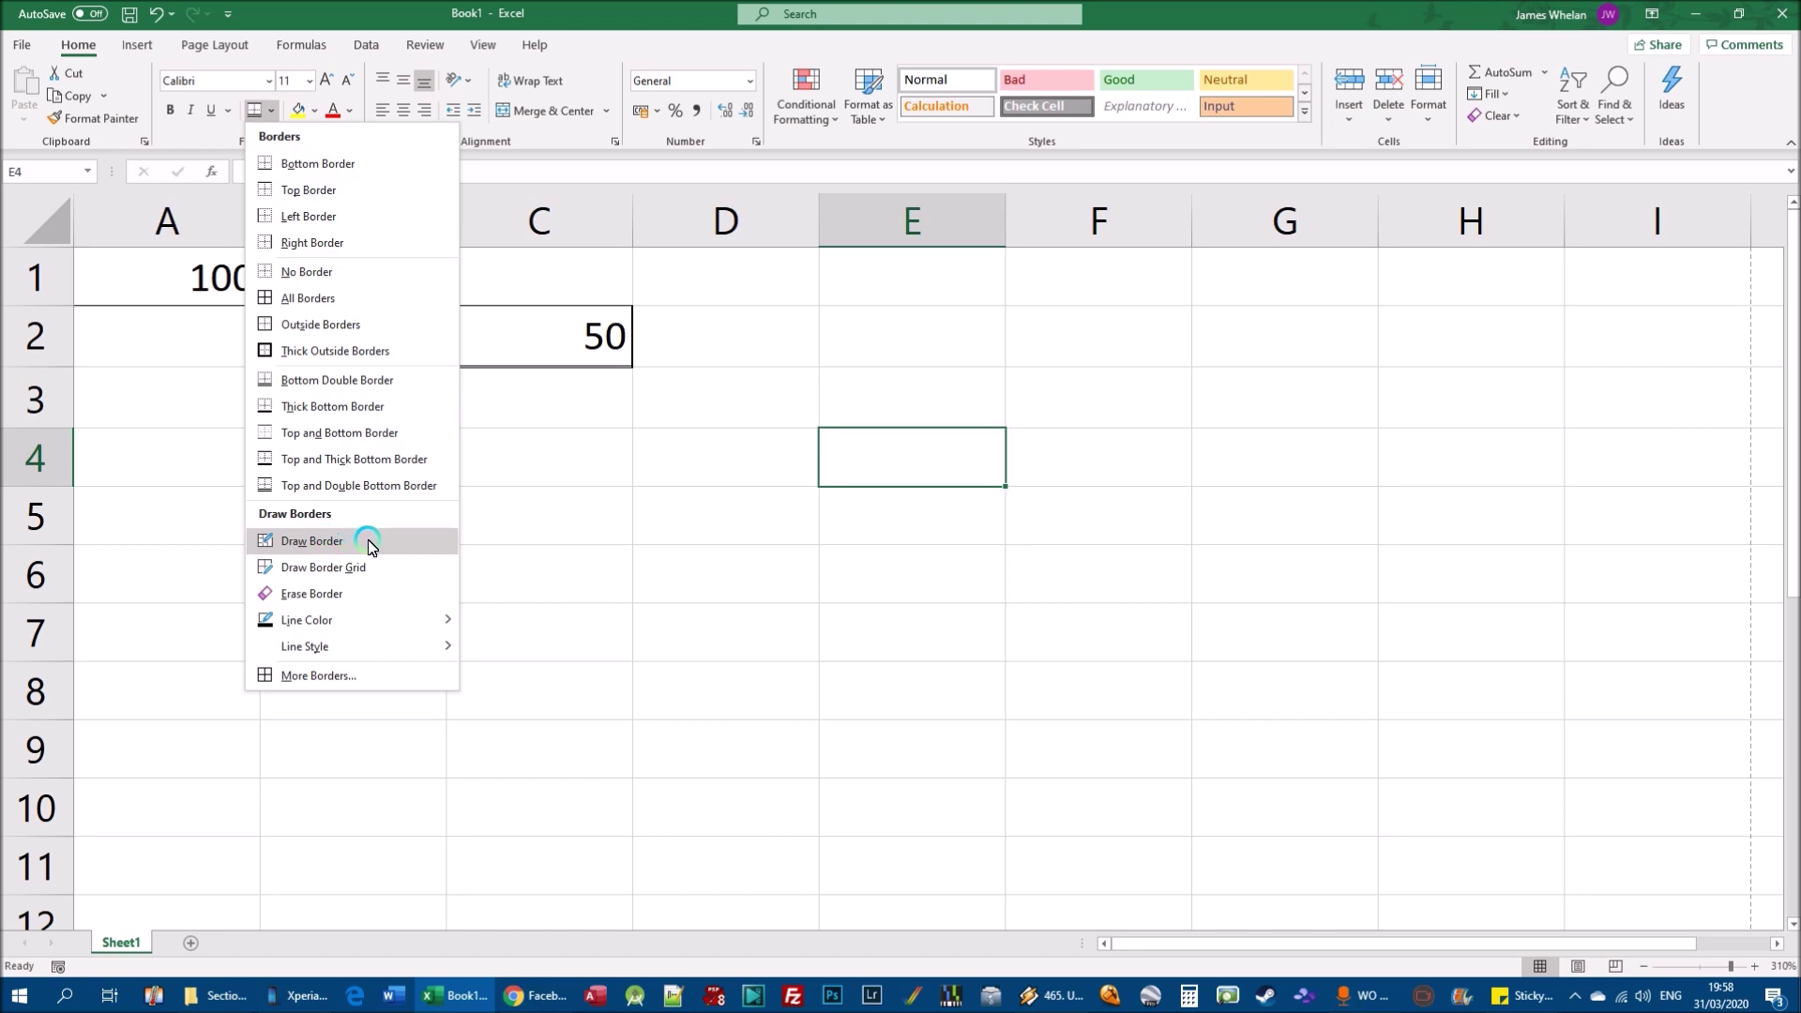
pyautogui.moveTo(386, 620)
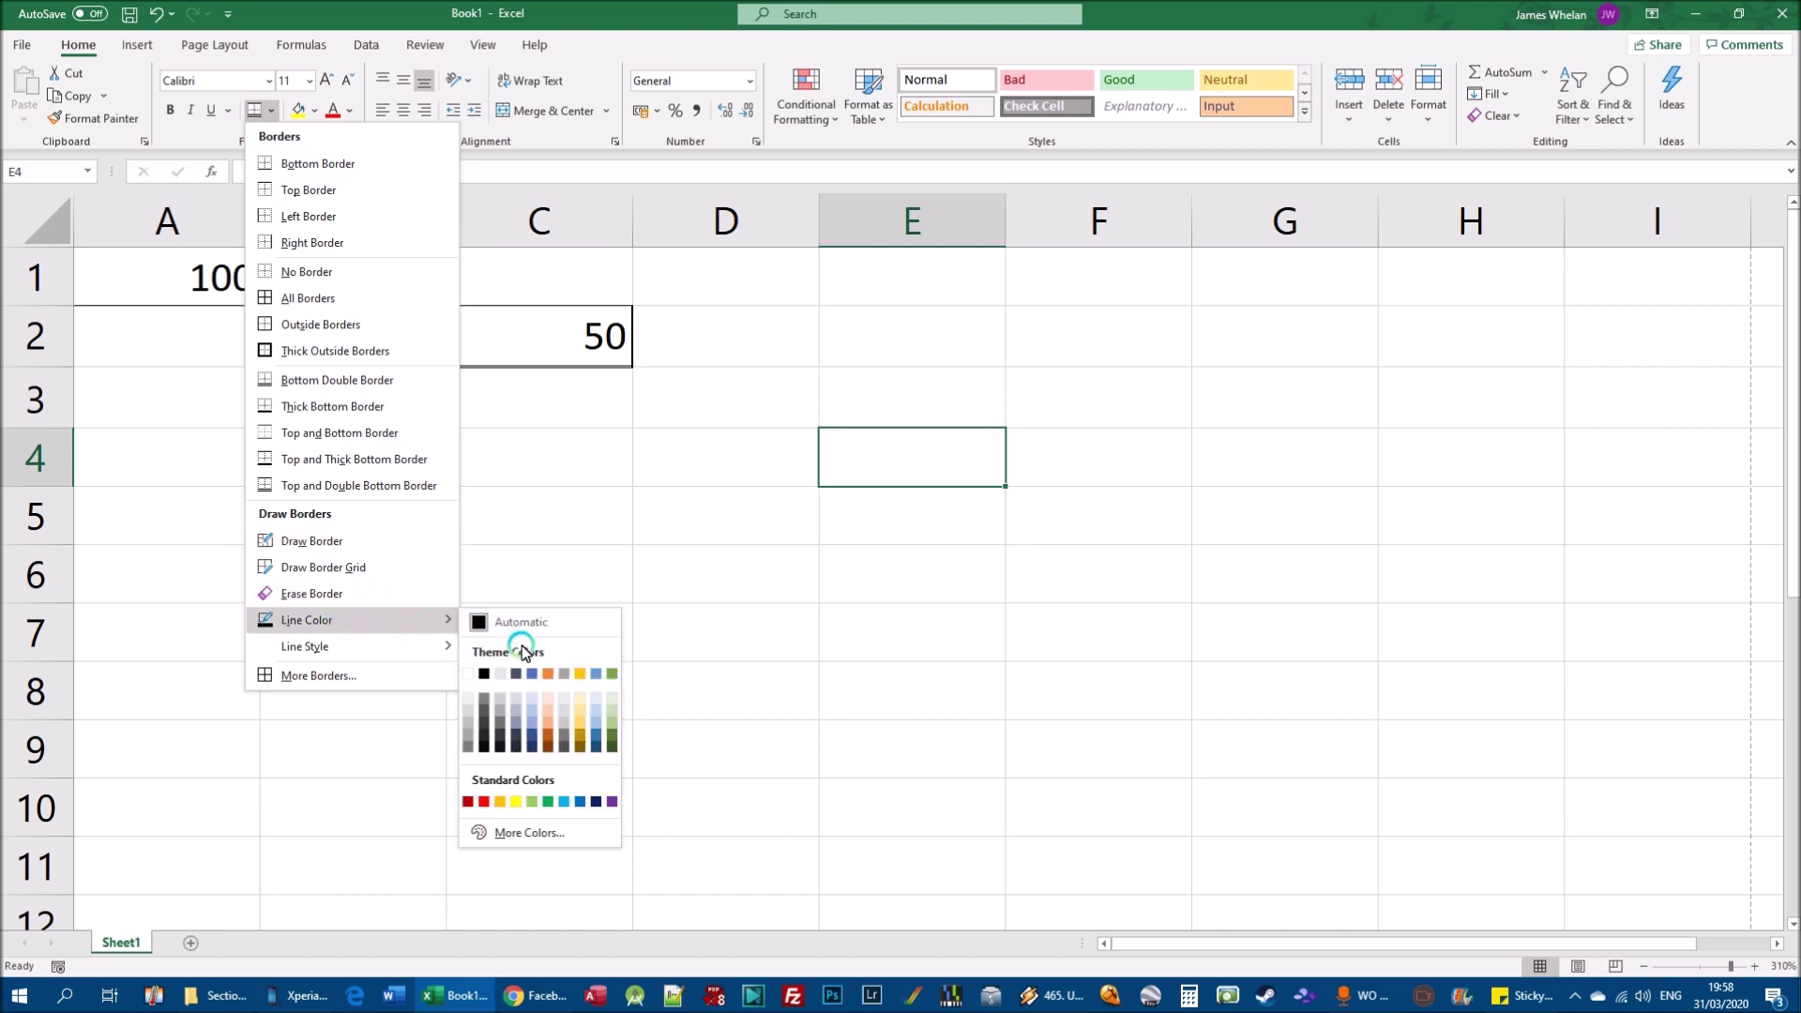
pyautogui.click(514, 734)
pyautogui.click(797, 601)
pyautogui.press('Escape')
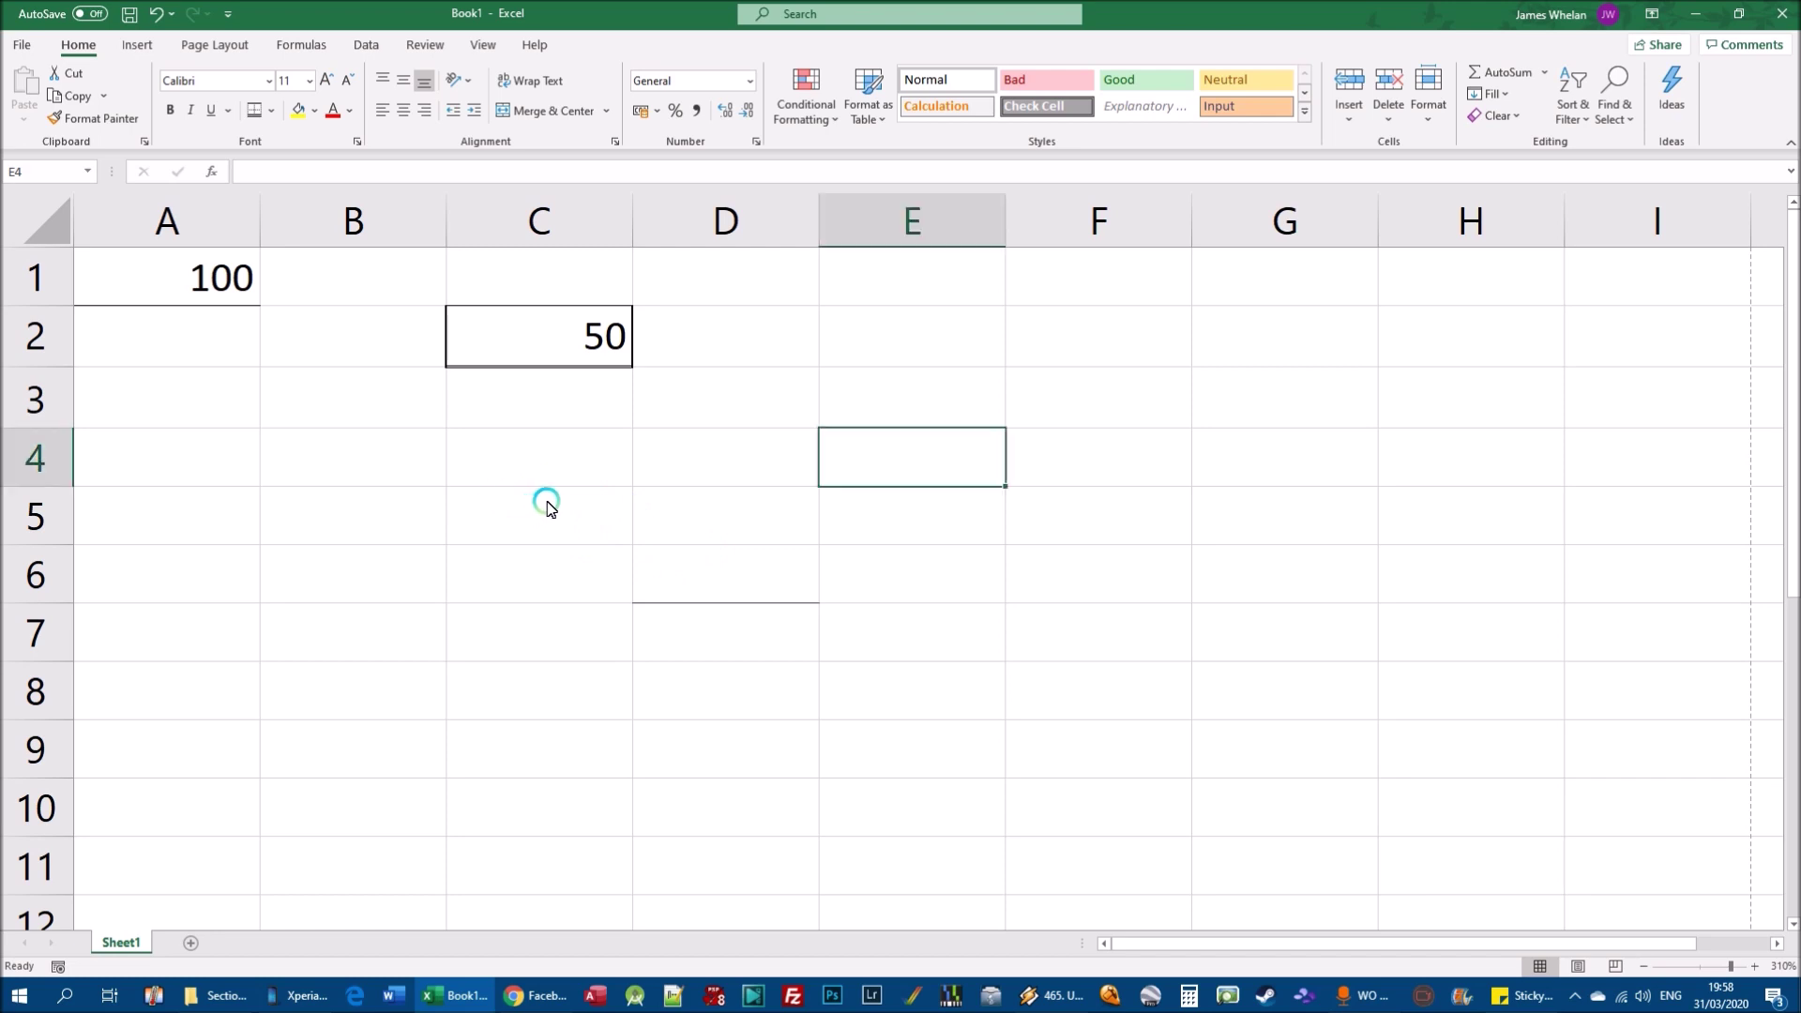
pyautogui.click(777, 587)
pyautogui.click(972, 607)
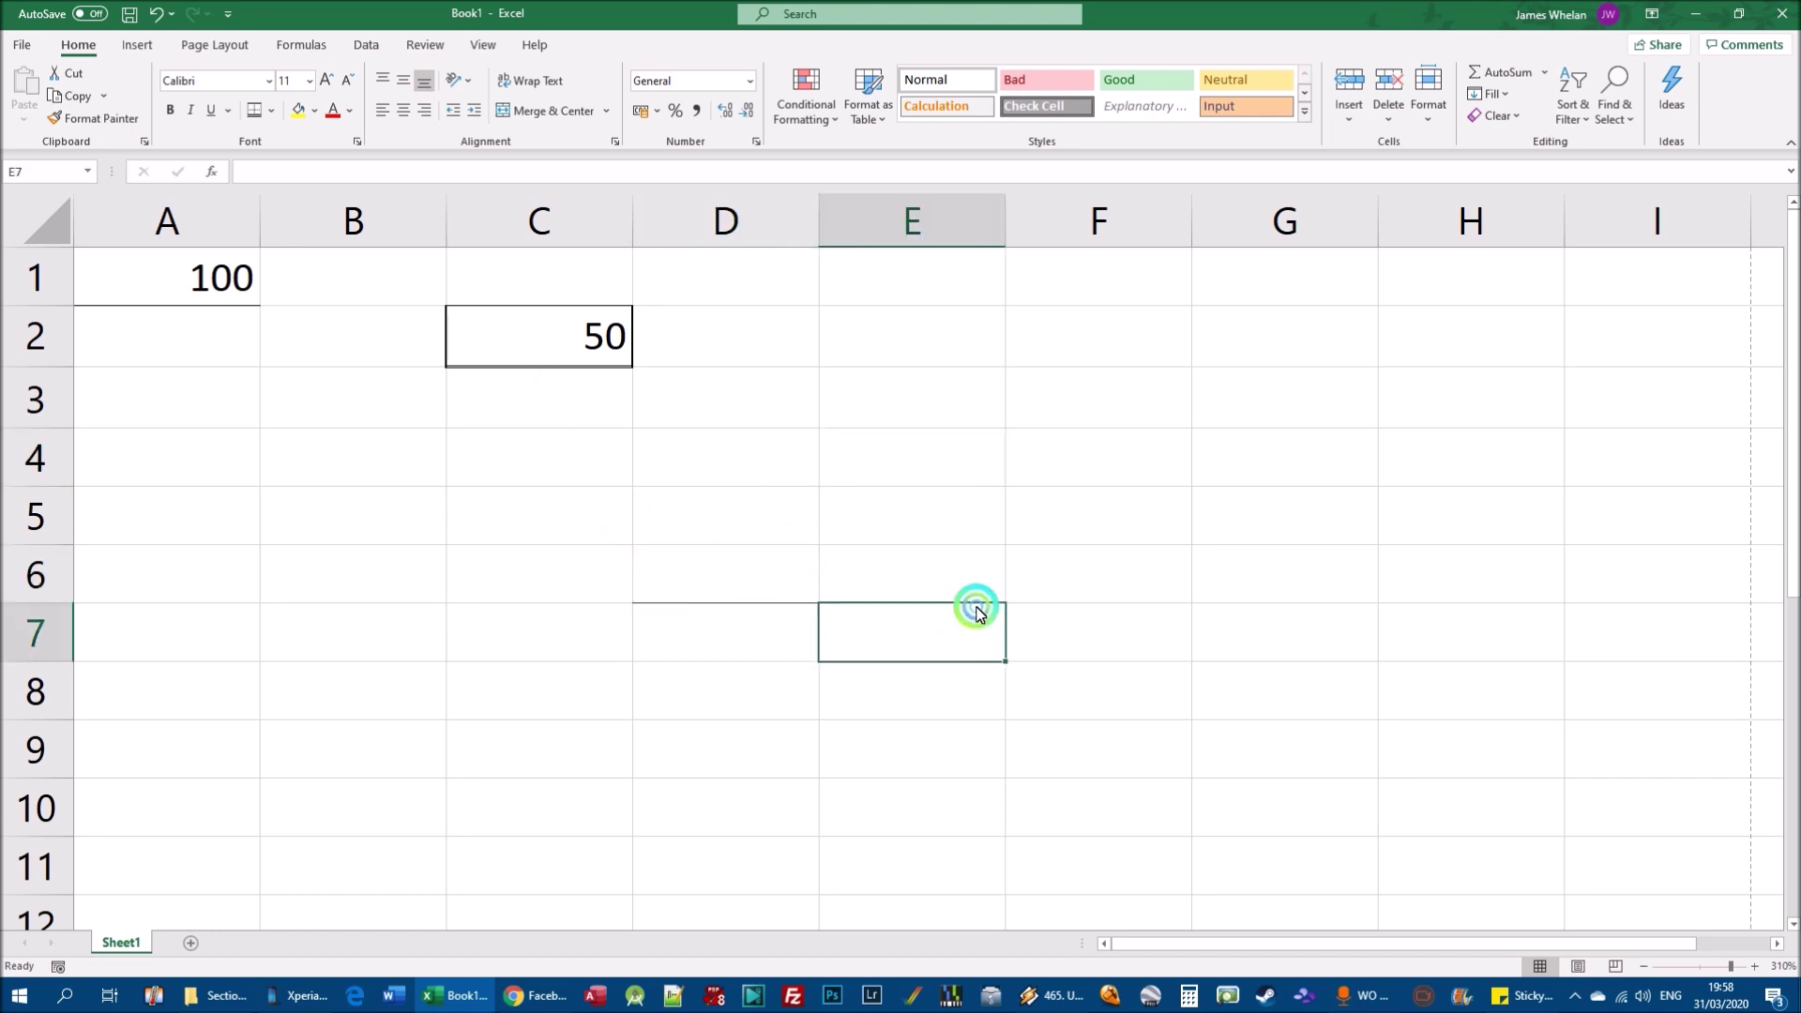
# Step: Clear cell D6 to remove its drawn border and select empty cell E5
pyautogui.click(711, 578)
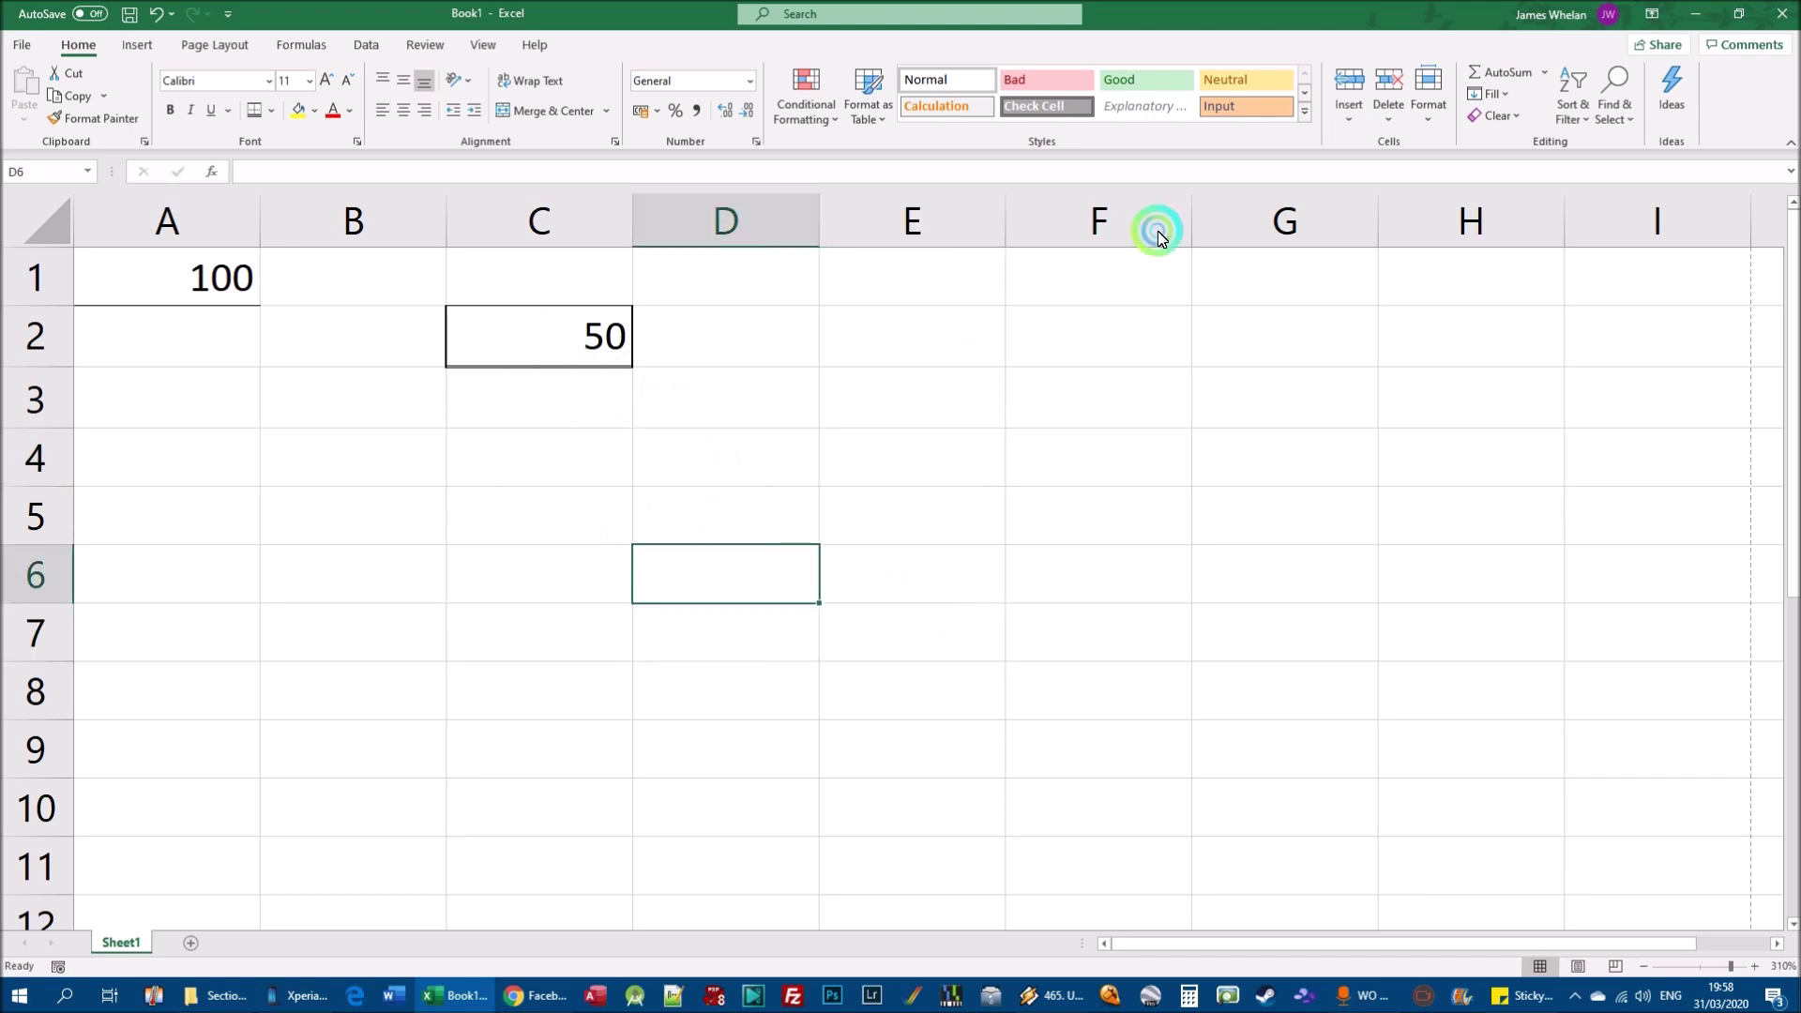
pyautogui.click(1501, 117)
pyautogui.click(957, 526)
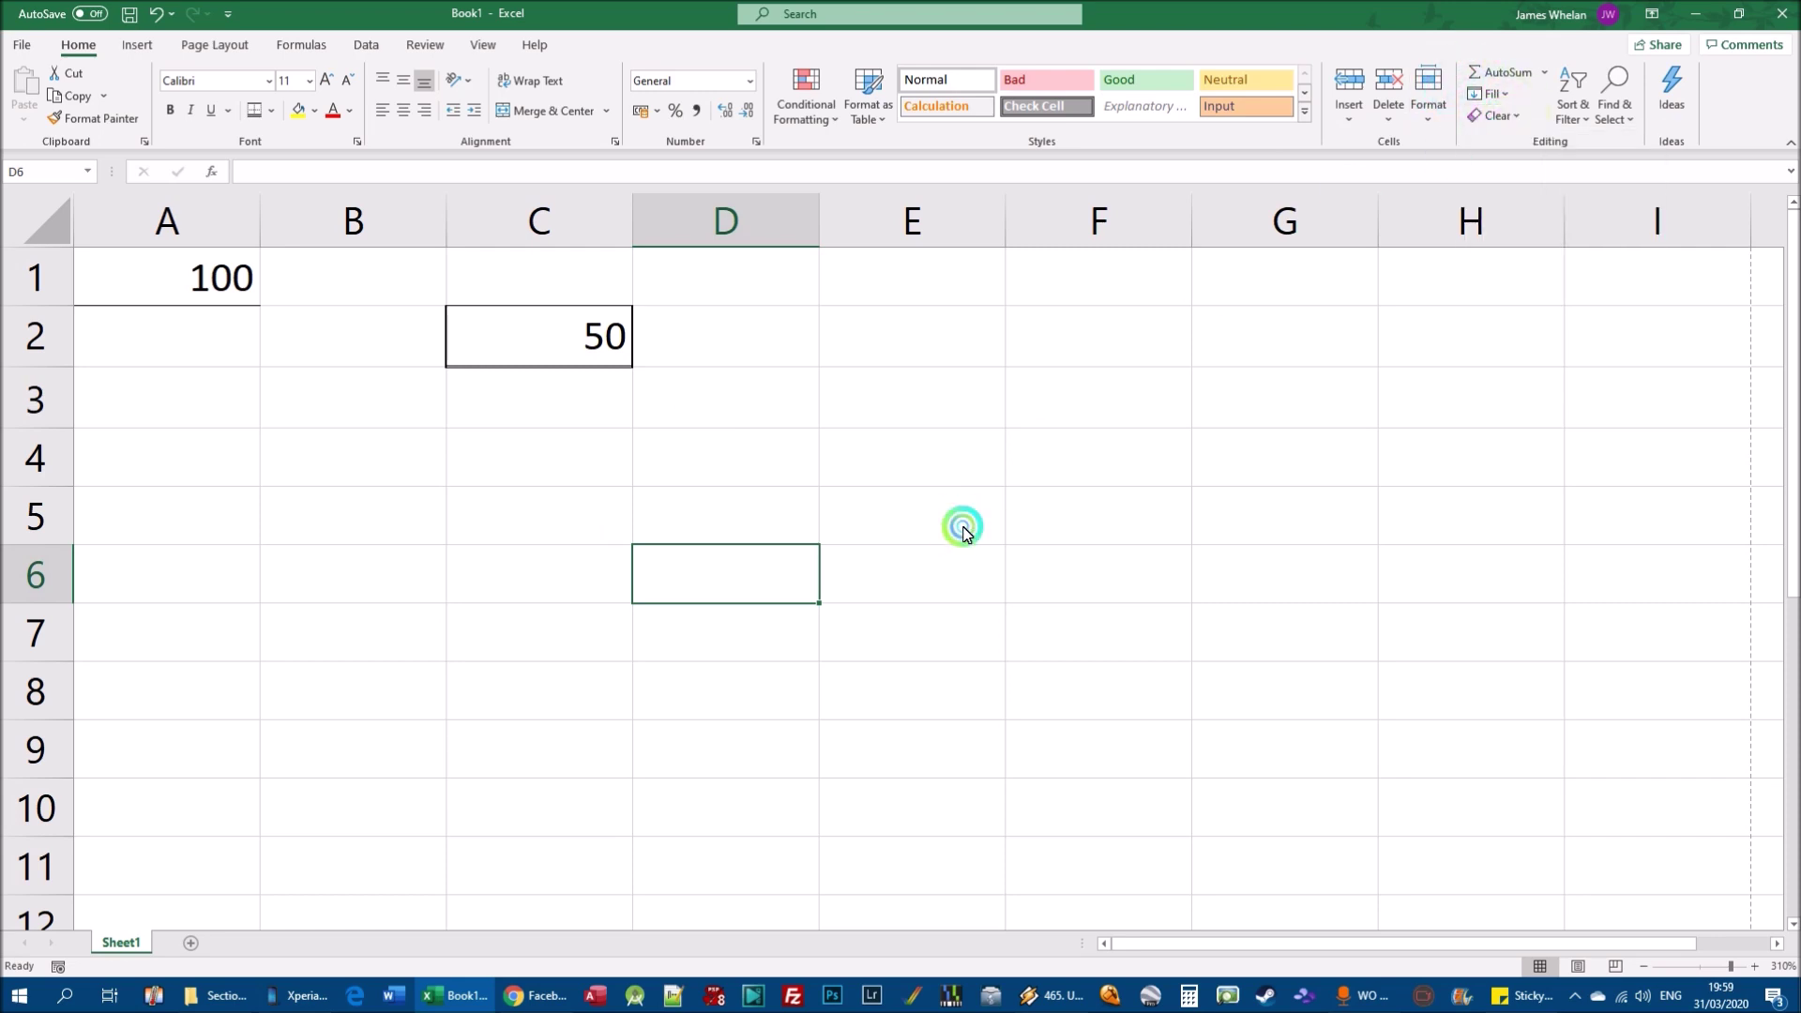
pyautogui.click(271, 110)
pyautogui.click(808, 418)
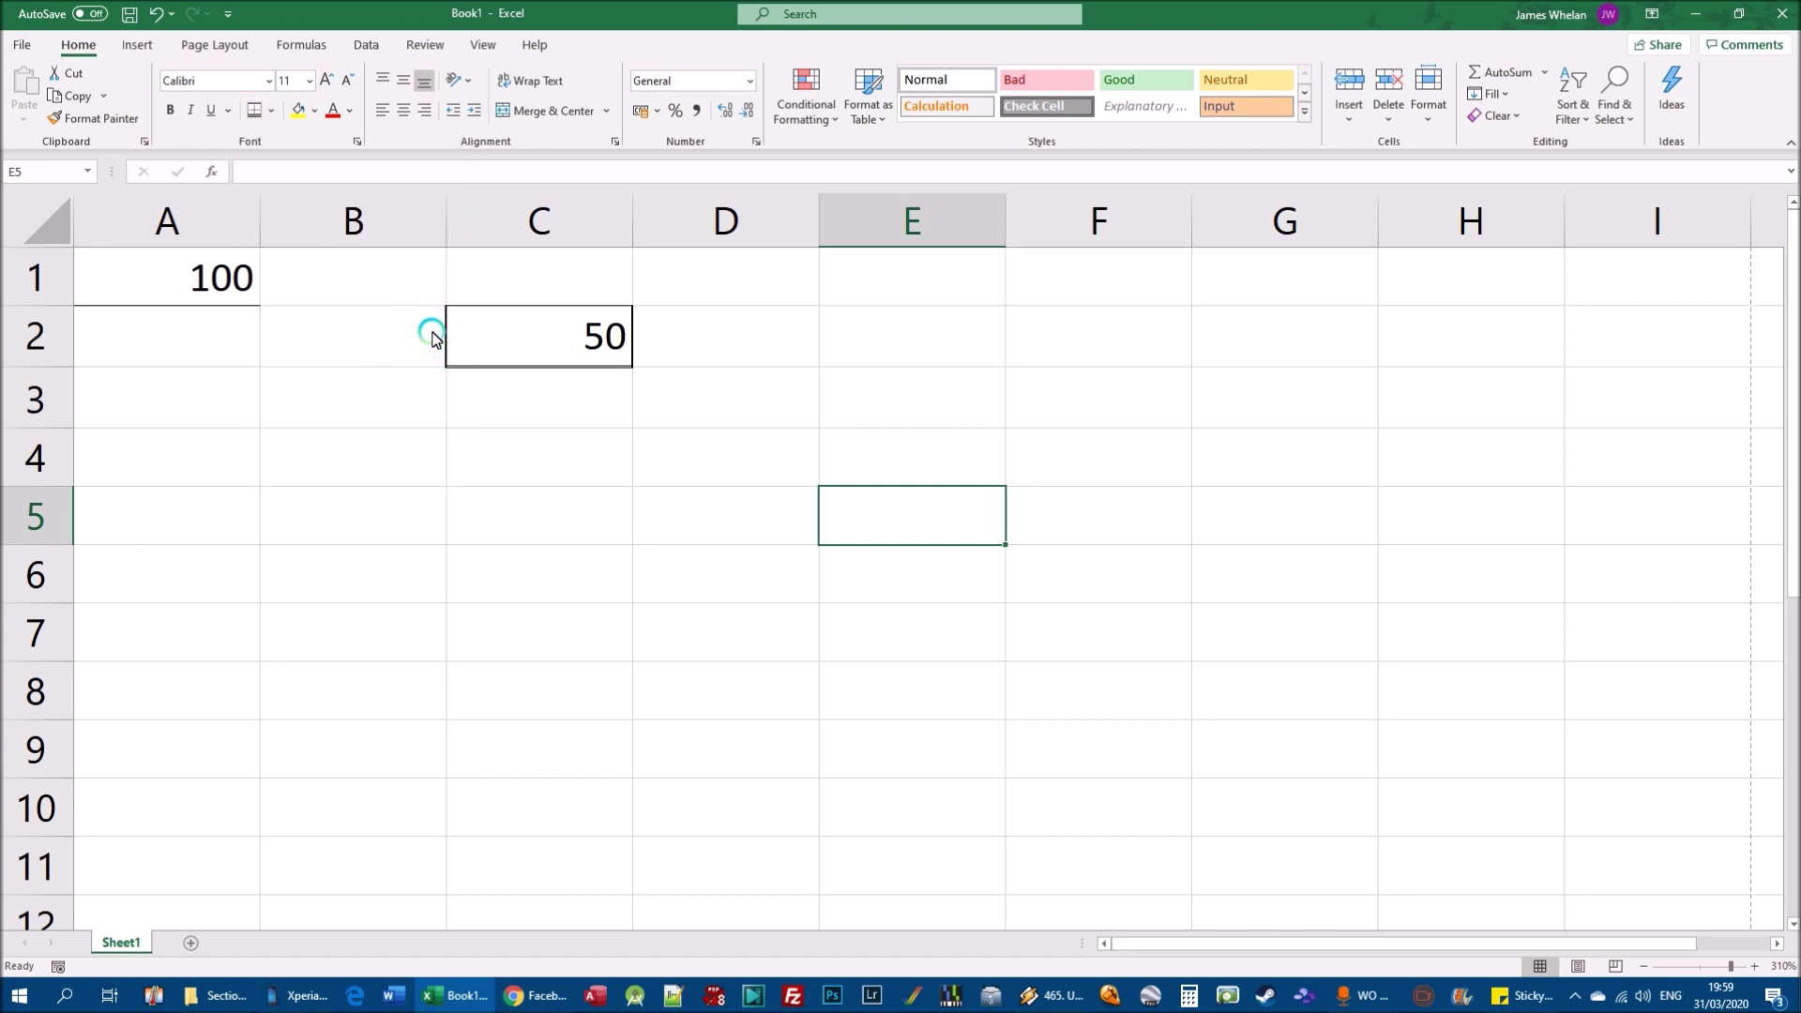
# Step: Clear all contents and formatting from the range A1:C2
pyautogui.moveTo(209, 272); pyautogui.dragTo(446, 327)
pyautogui.click(1491, 115)
pyautogui.press('Escape')
pyautogui.click(1494, 115)
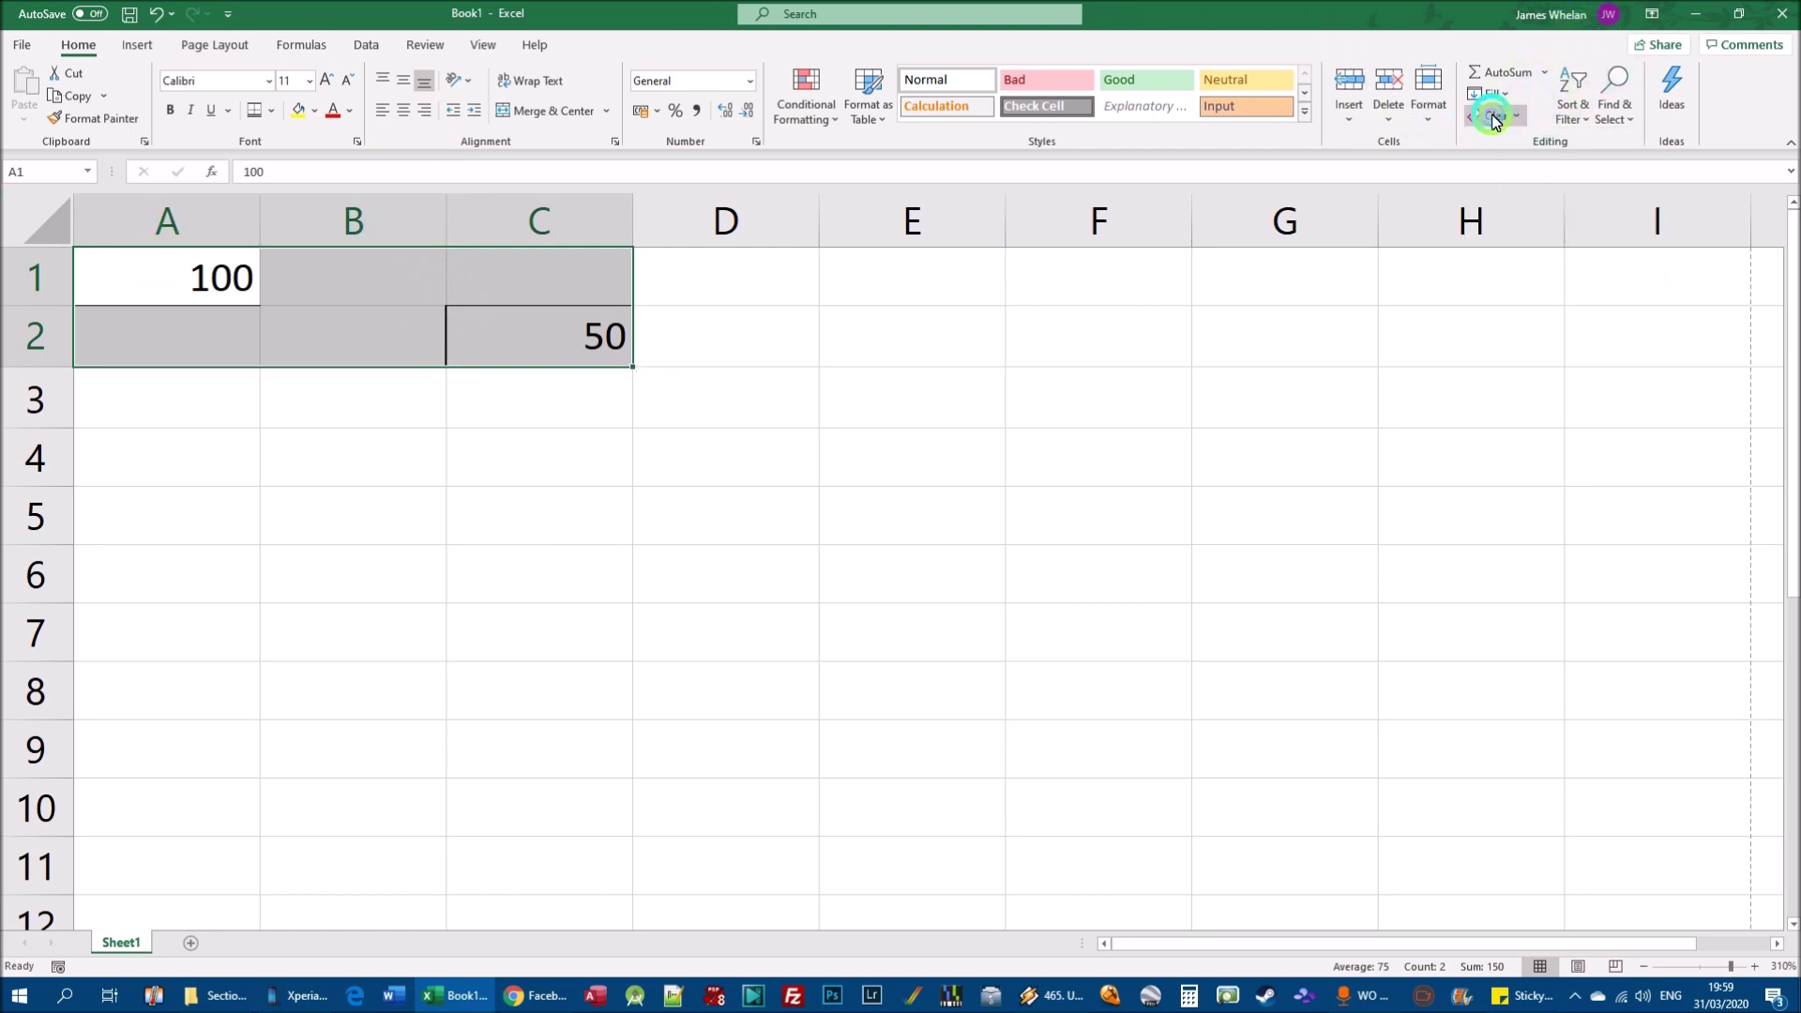
pyautogui.click(1379, 350)
pyautogui.click(1501, 125)
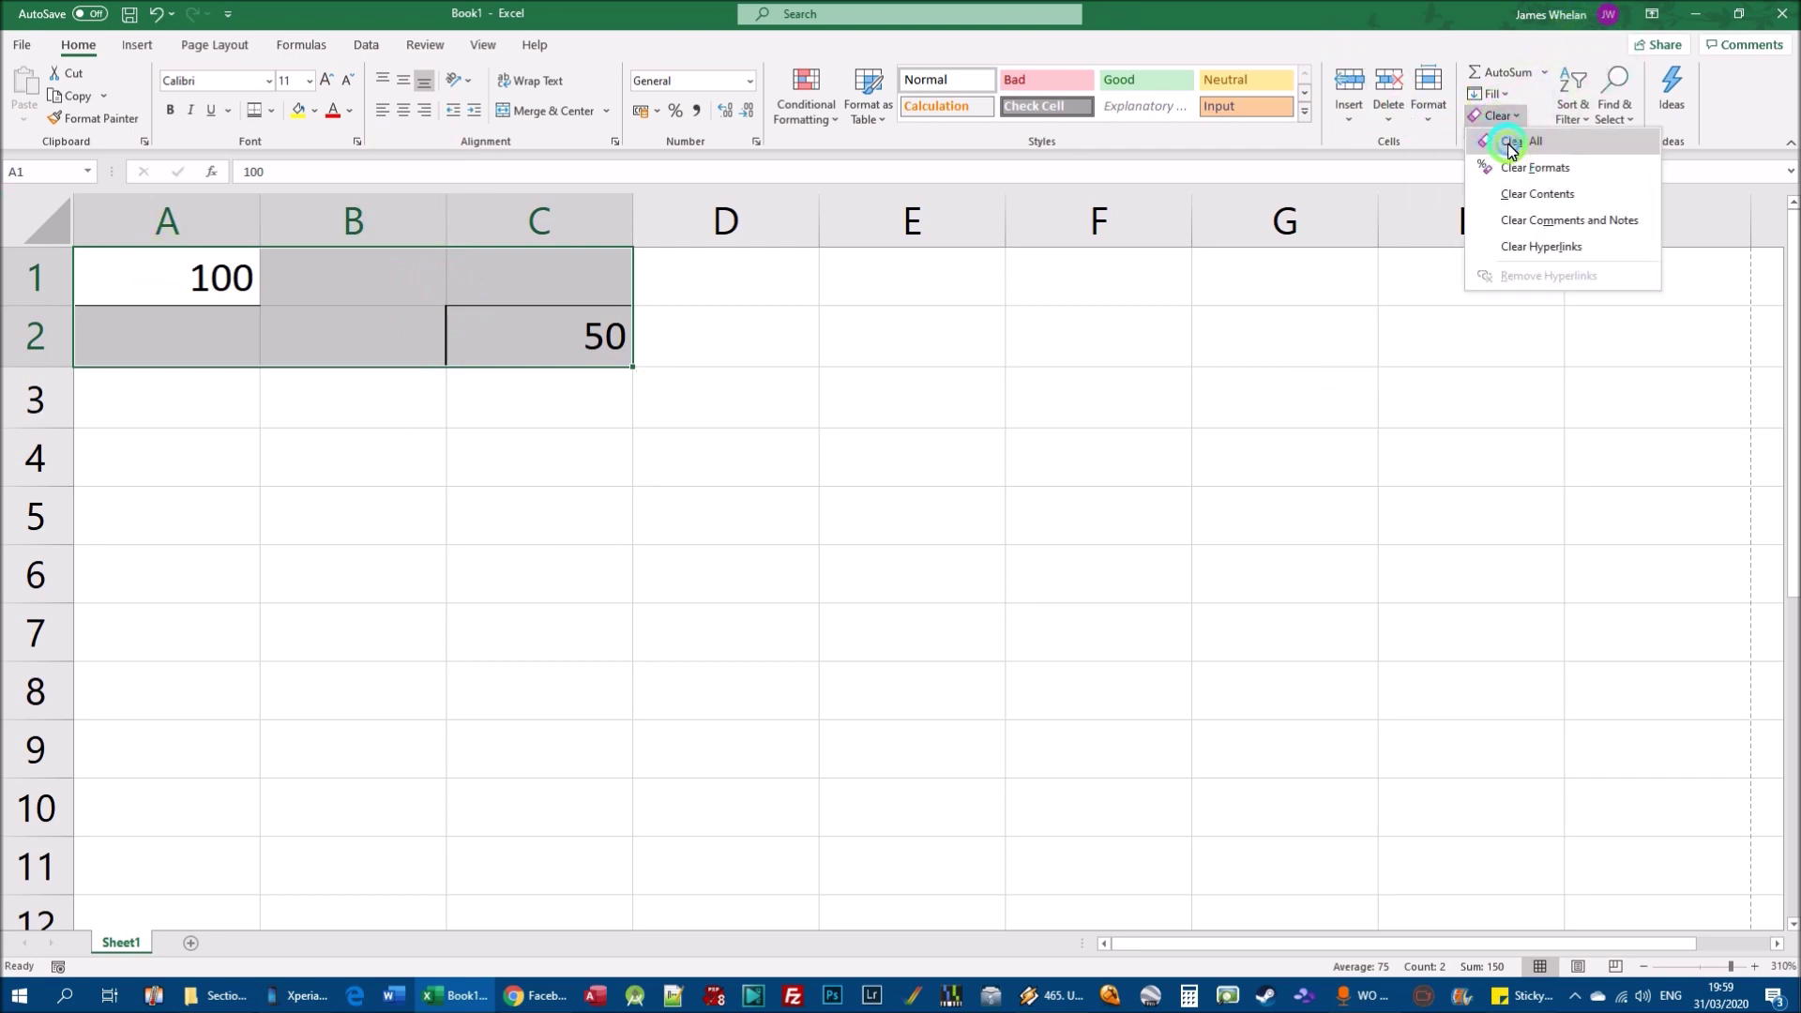
pyautogui.click(1511, 145)
# Step: Enter the sample values 100, 456, 54 and 878 in cells A1 to A4
pyautogui.click(246, 295)
pyautogui.write('100')
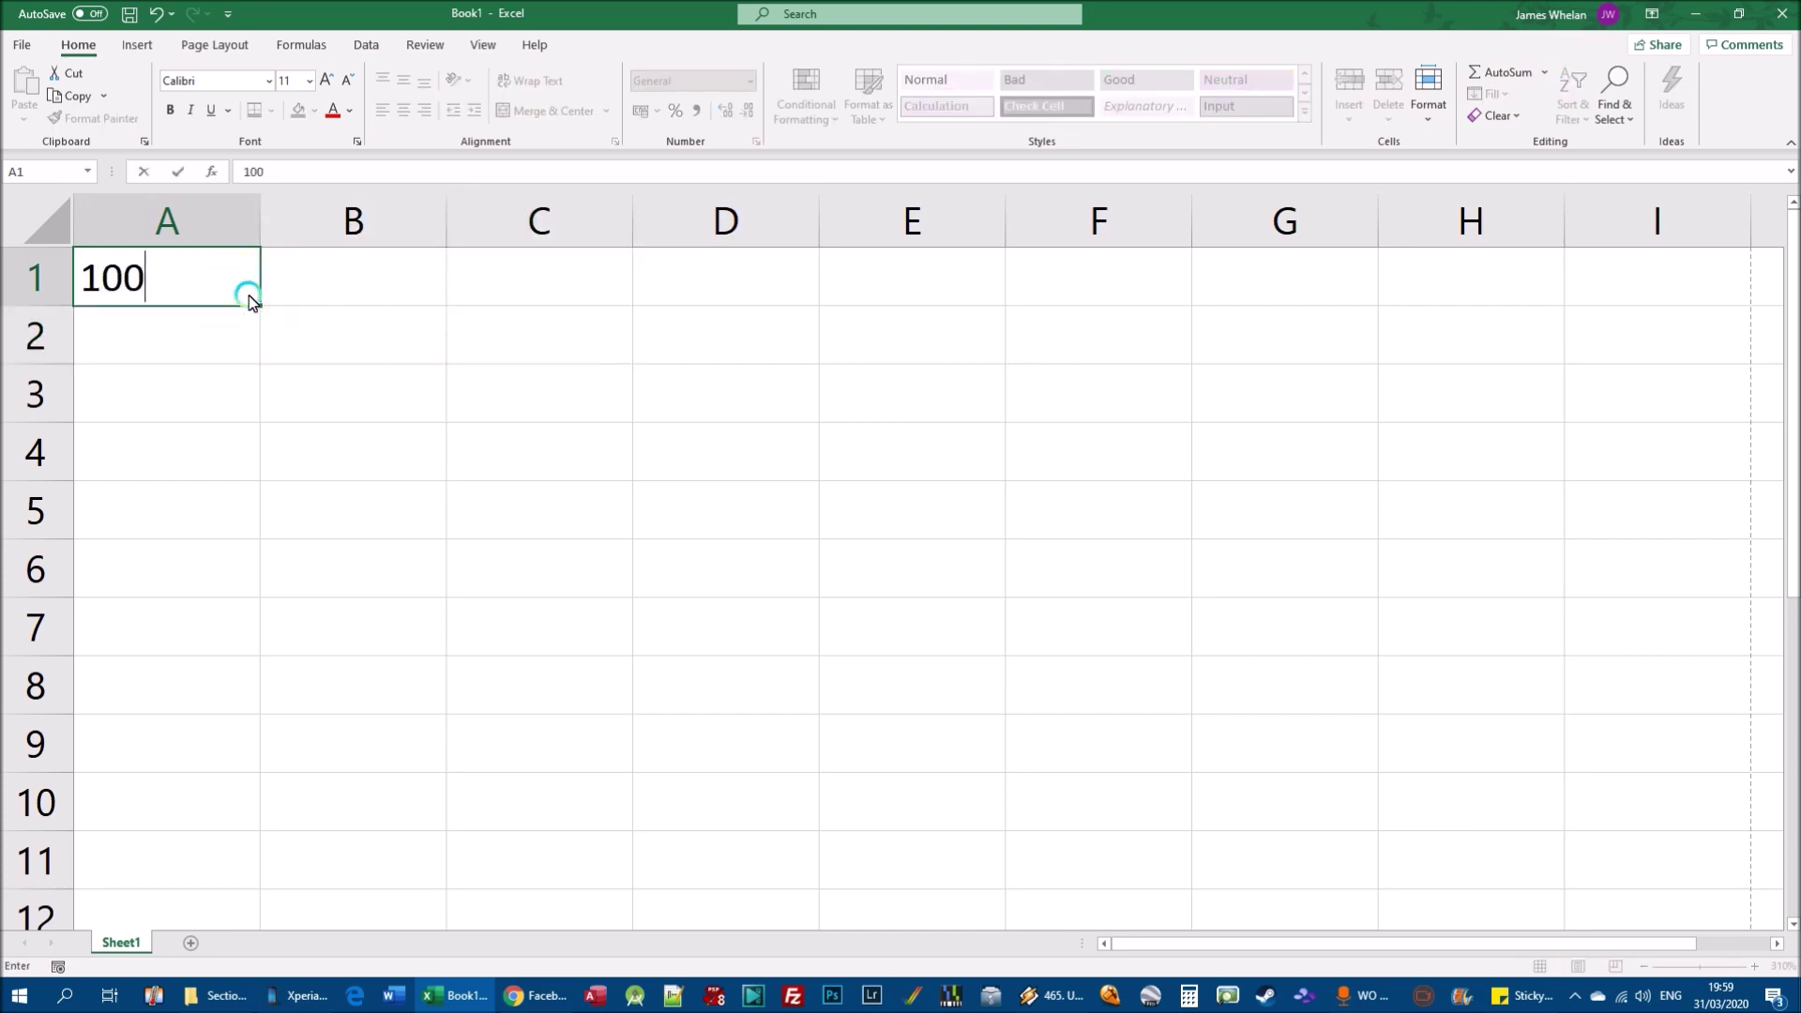
pyautogui.press('Return')
pyautogui.write('456')
pyautogui.press('Return')
pyautogui.write('54')
pyautogui.press('Return')
pyautogui.write('878')
pyautogui.press('Return')
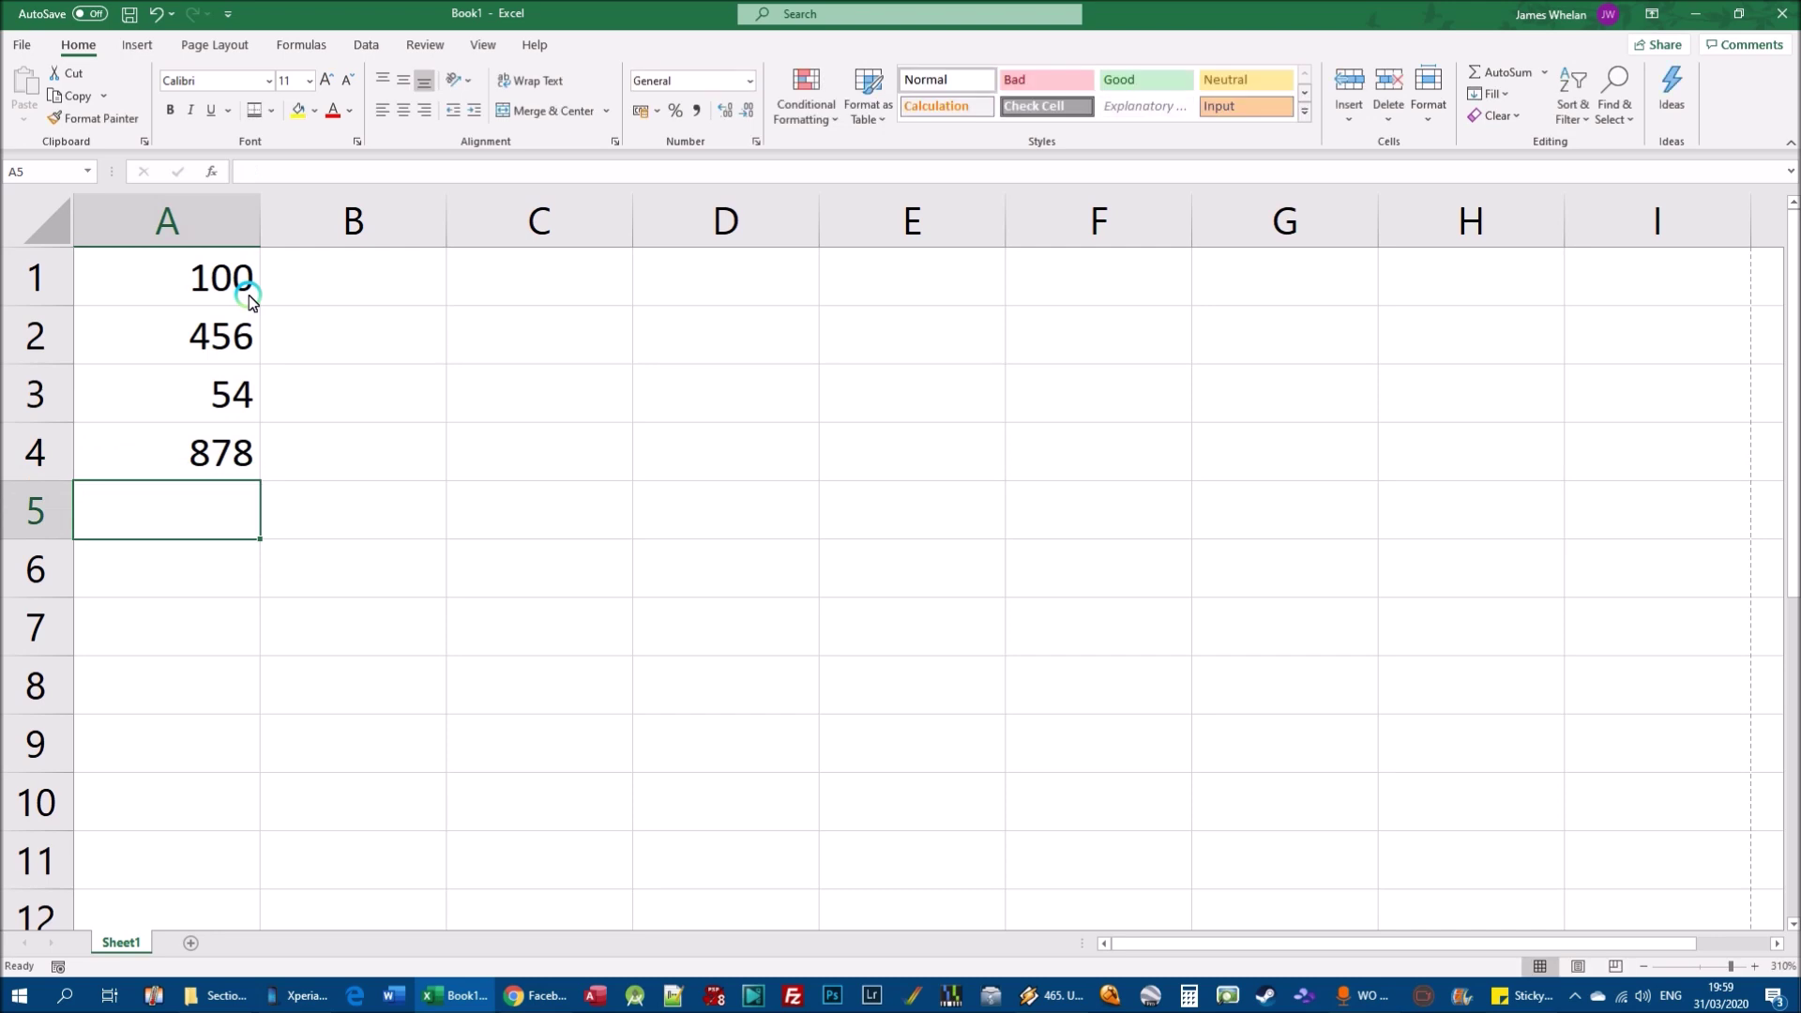
# Step: Fill column B upward from B4 to B1 with the values 654, 48568, 458 and 486
pyautogui.press('Up')
pyautogui.press('Right')
pyautogui.write('654')
pyautogui.press('Up')
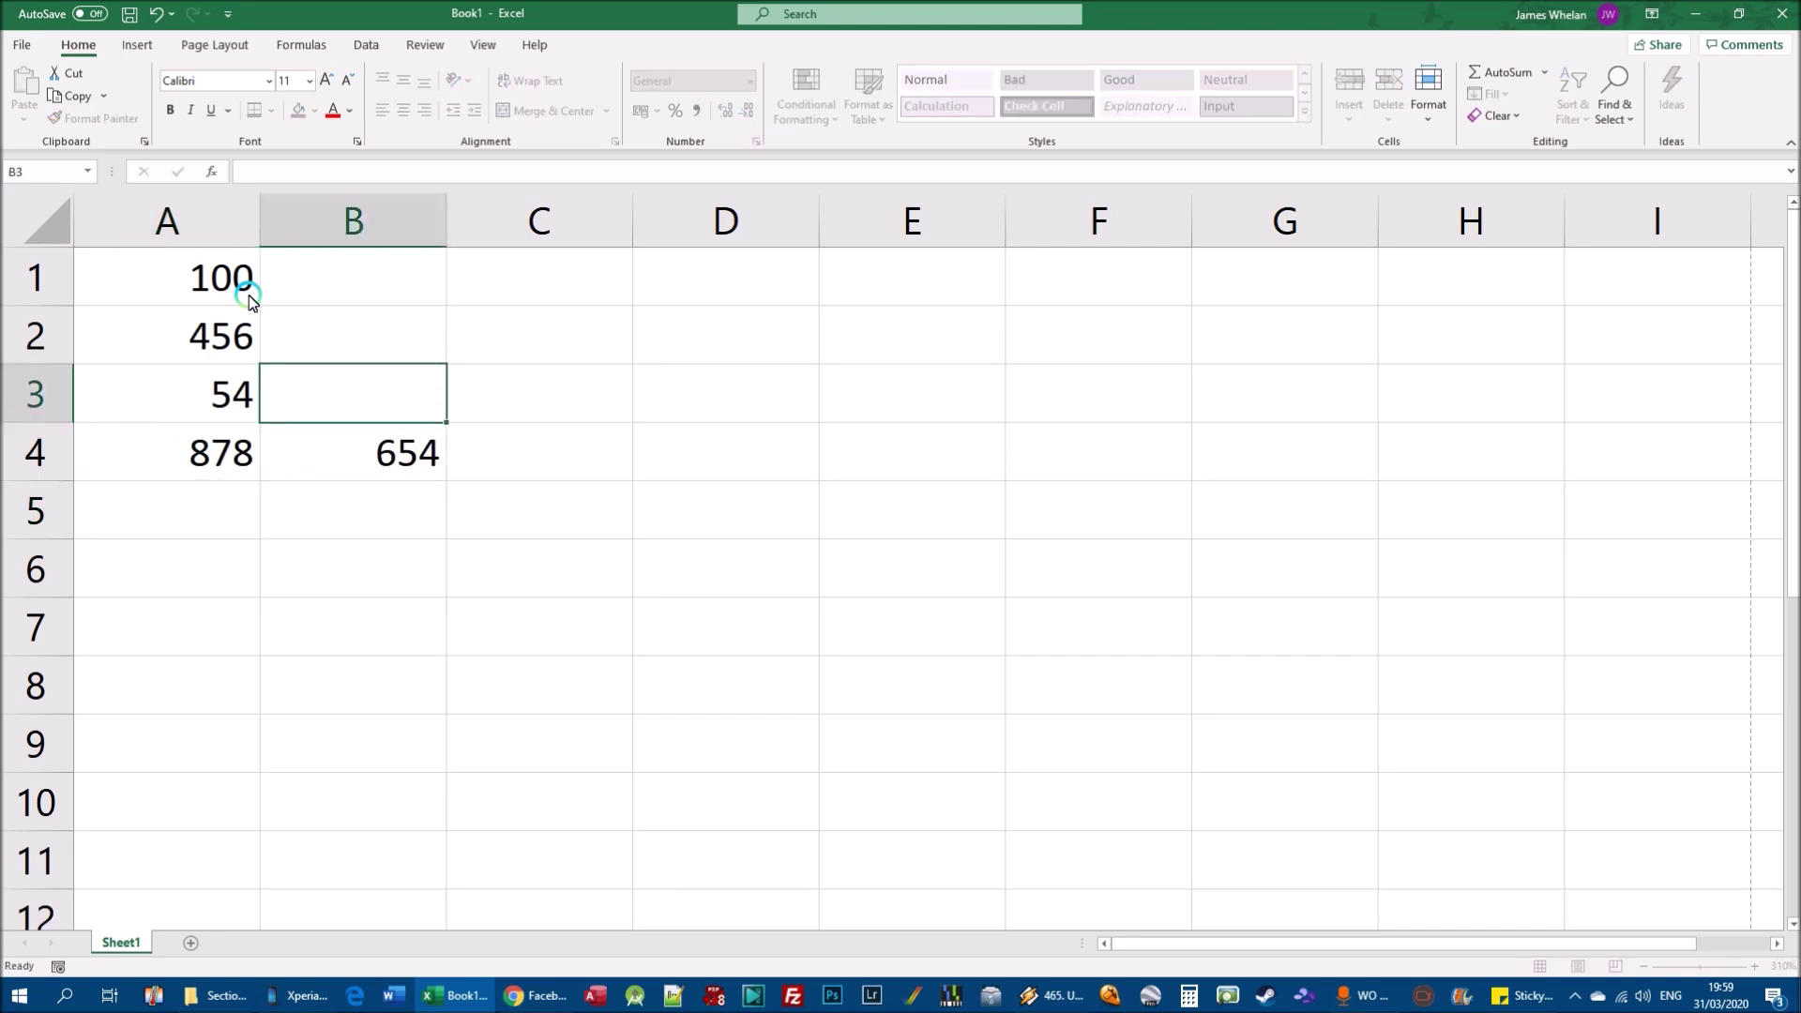
pyautogui.write('48568')
pyautogui.press('Up')
pyautogui.write('458')
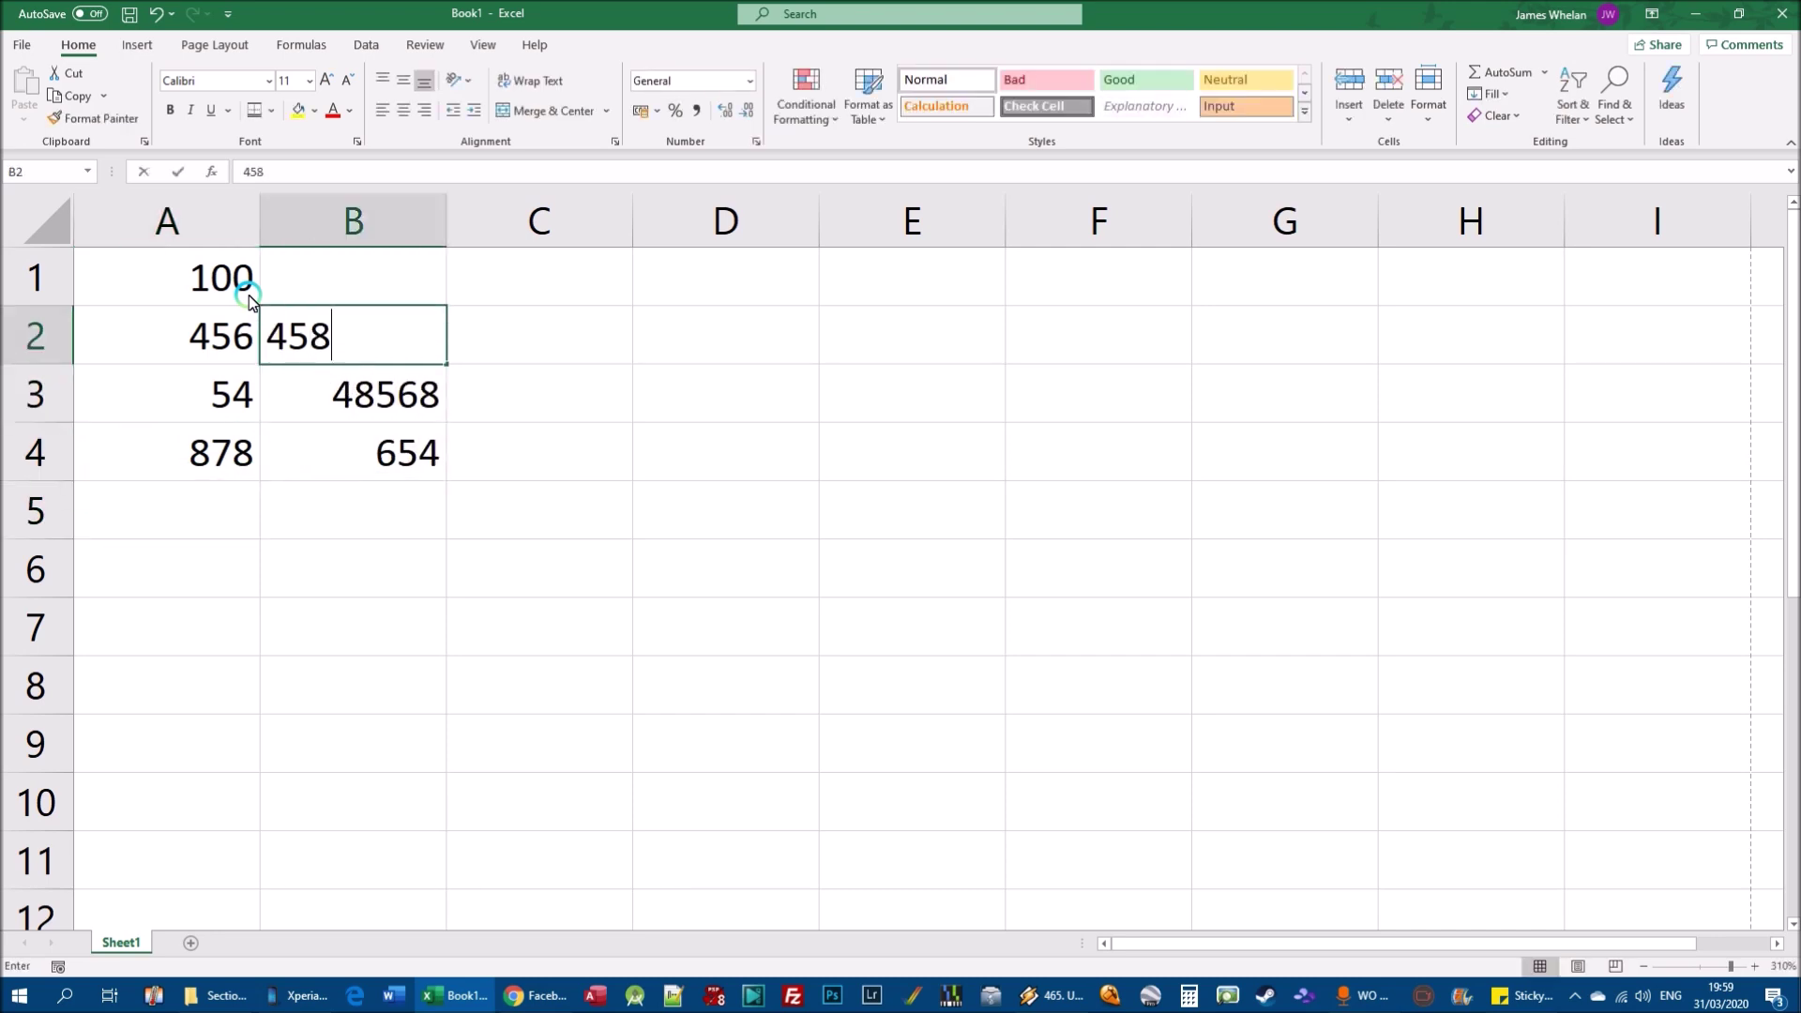
pyautogui.press('Up')
pyautogui.write('486')
pyautogui.press('Up')
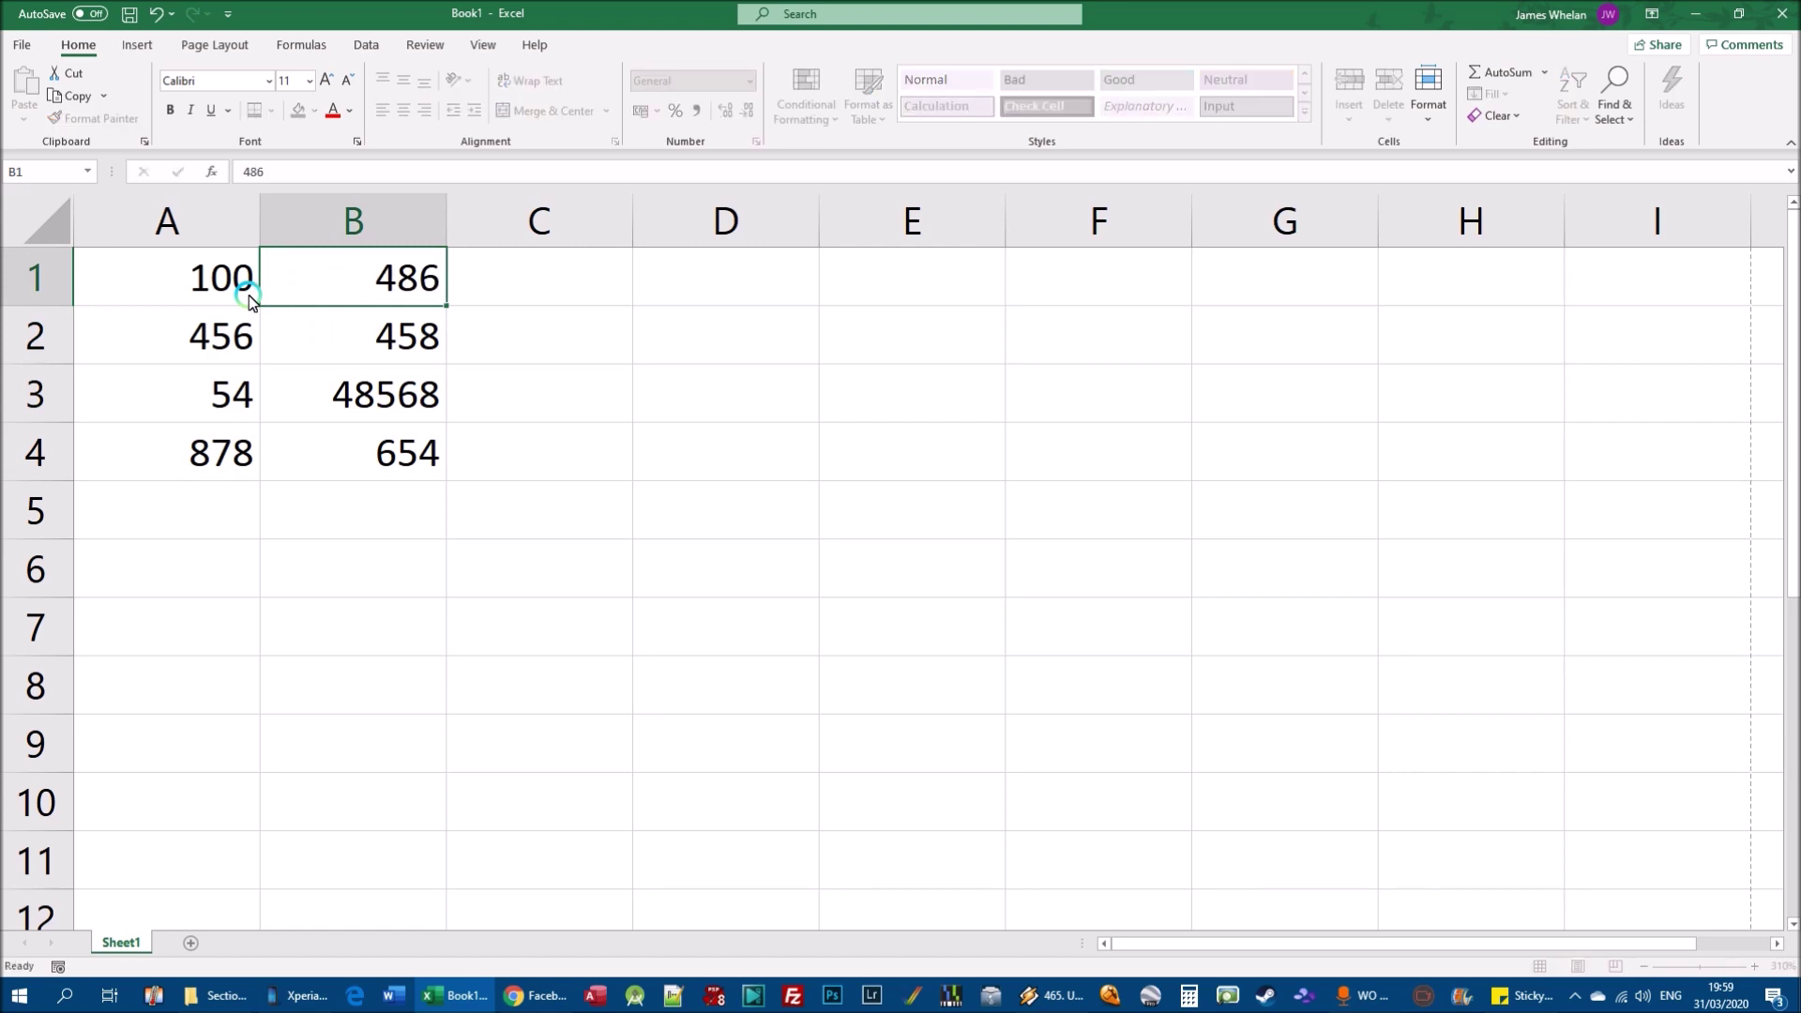
# Step: Enter the values 2, 546, 18 and 754 in cells C1 to C4 and select empty cell E2
pyautogui.press('Right')
pyautogui.write('2')
pyautogui.press('Return')
pyautogui.write('546')
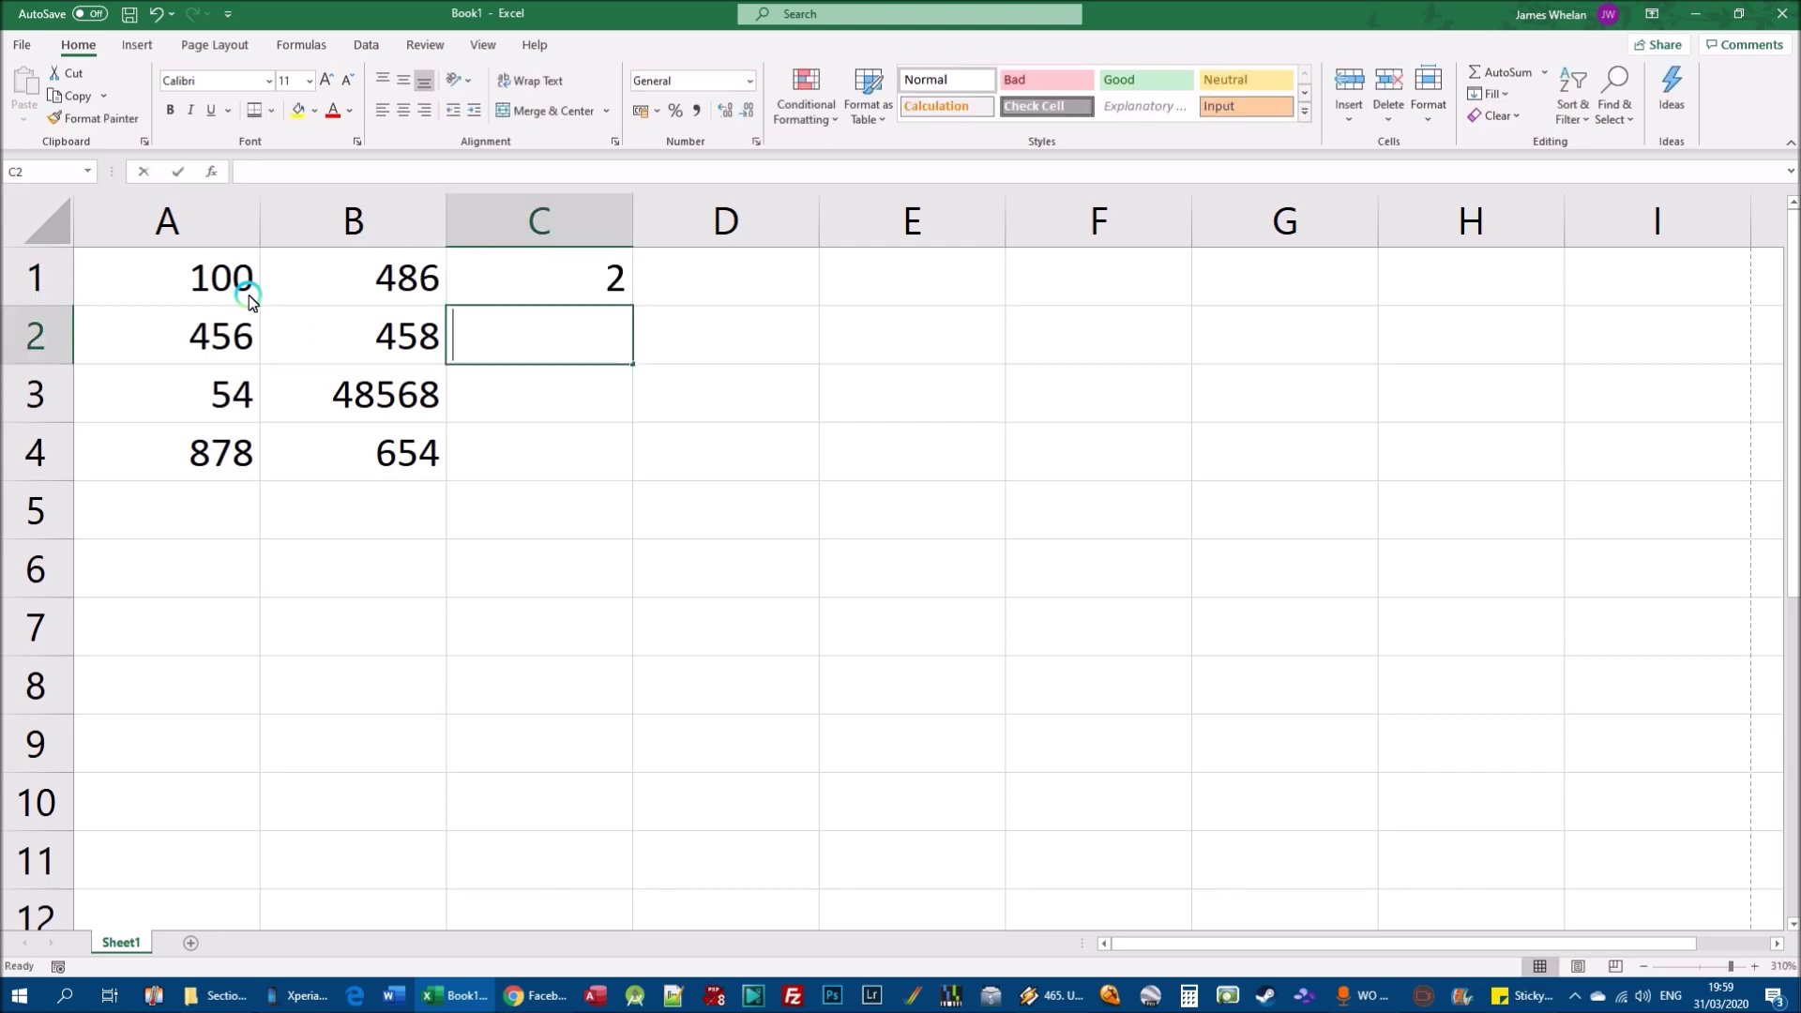
pyautogui.press('Return')
pyautogui.write('18')
pyautogui.press('Return')
pyautogui.press('Up')
pyautogui.write('754')
pyautogui.press('Return')
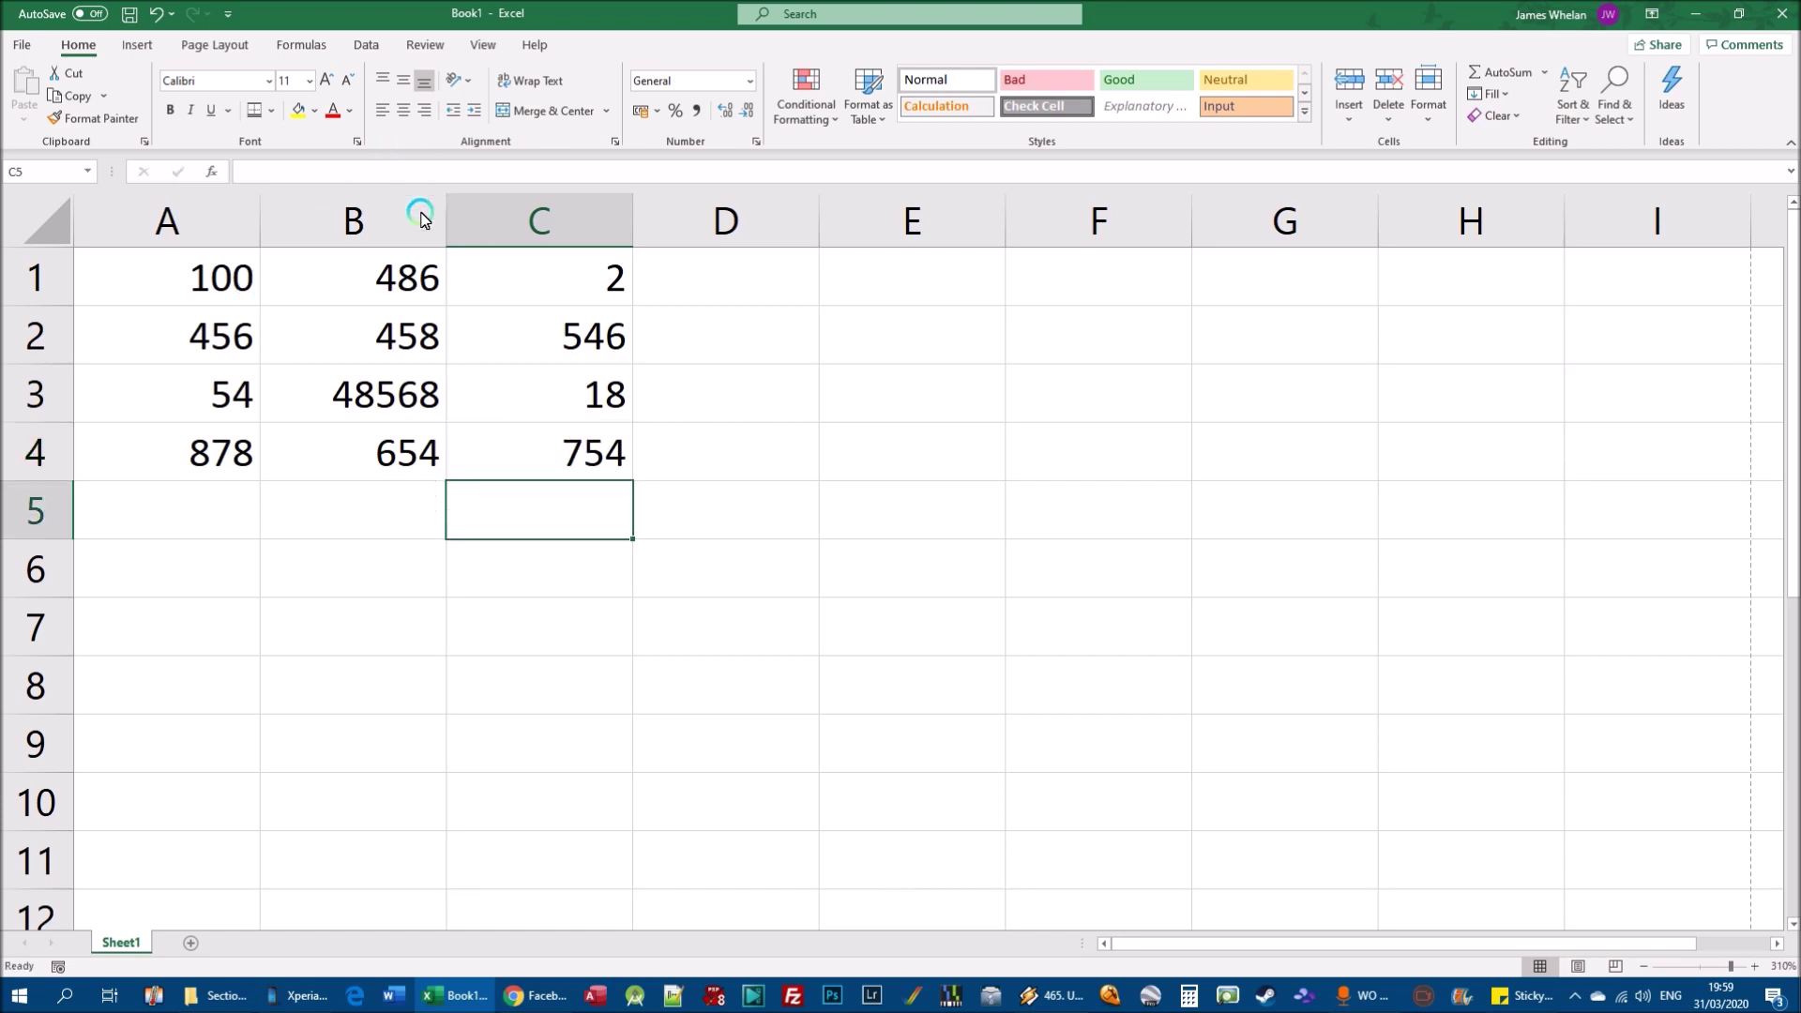
pyautogui.click(902, 324)
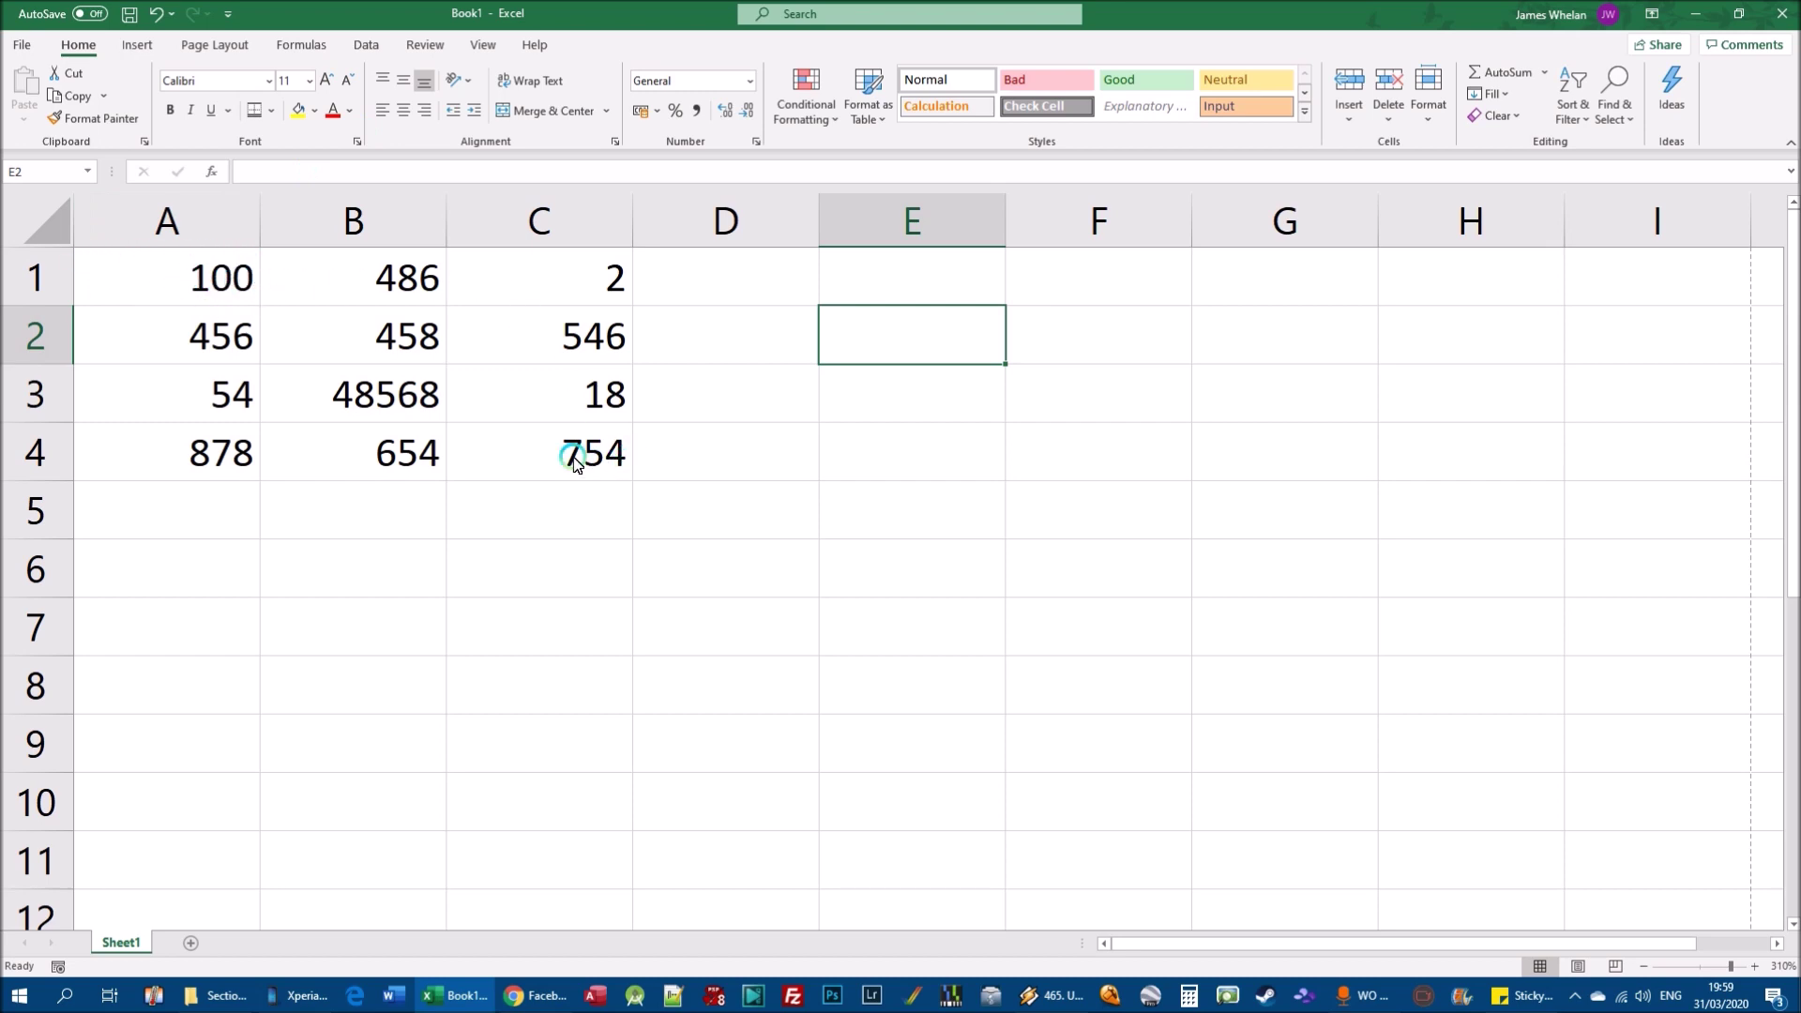
# Step: Apply Outside Borders to the data range A1:C4 and select empty cell F4
pyautogui.moveTo(157, 270); pyautogui.dragTo(571, 436)
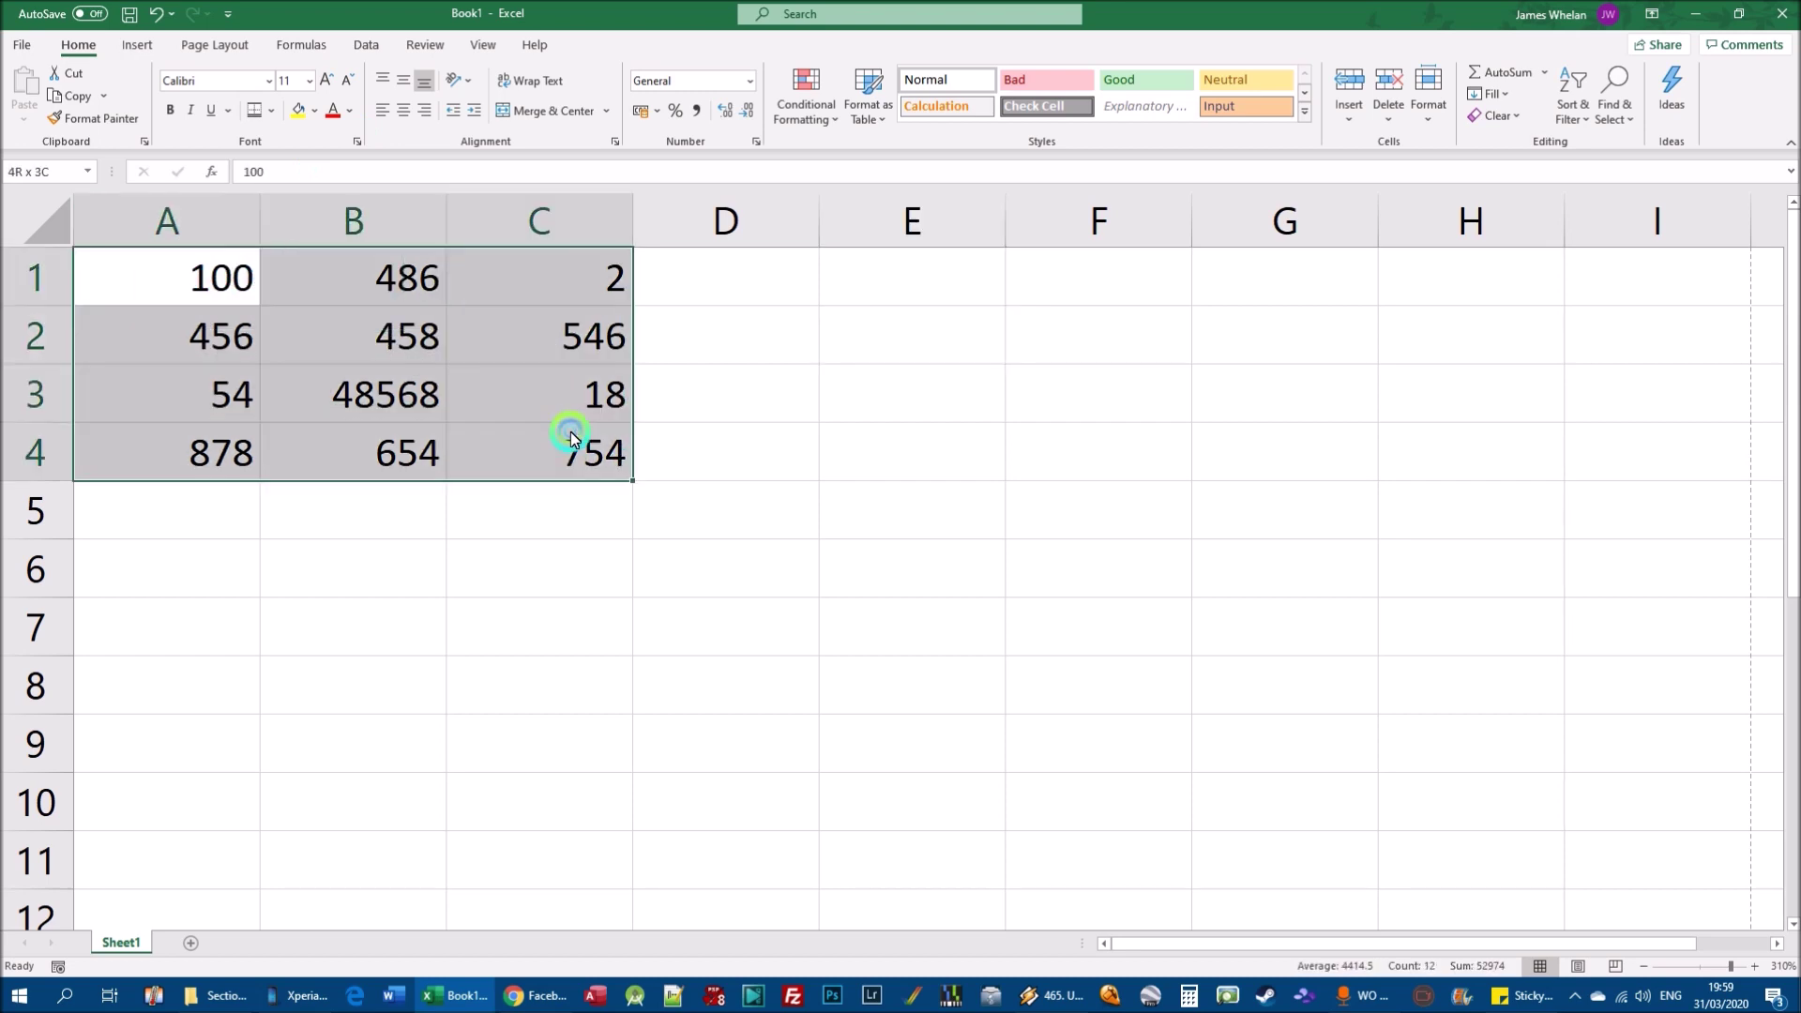
pyautogui.click(117, 355)
pyautogui.moveTo(114, 268); pyautogui.dragTo(595, 456)
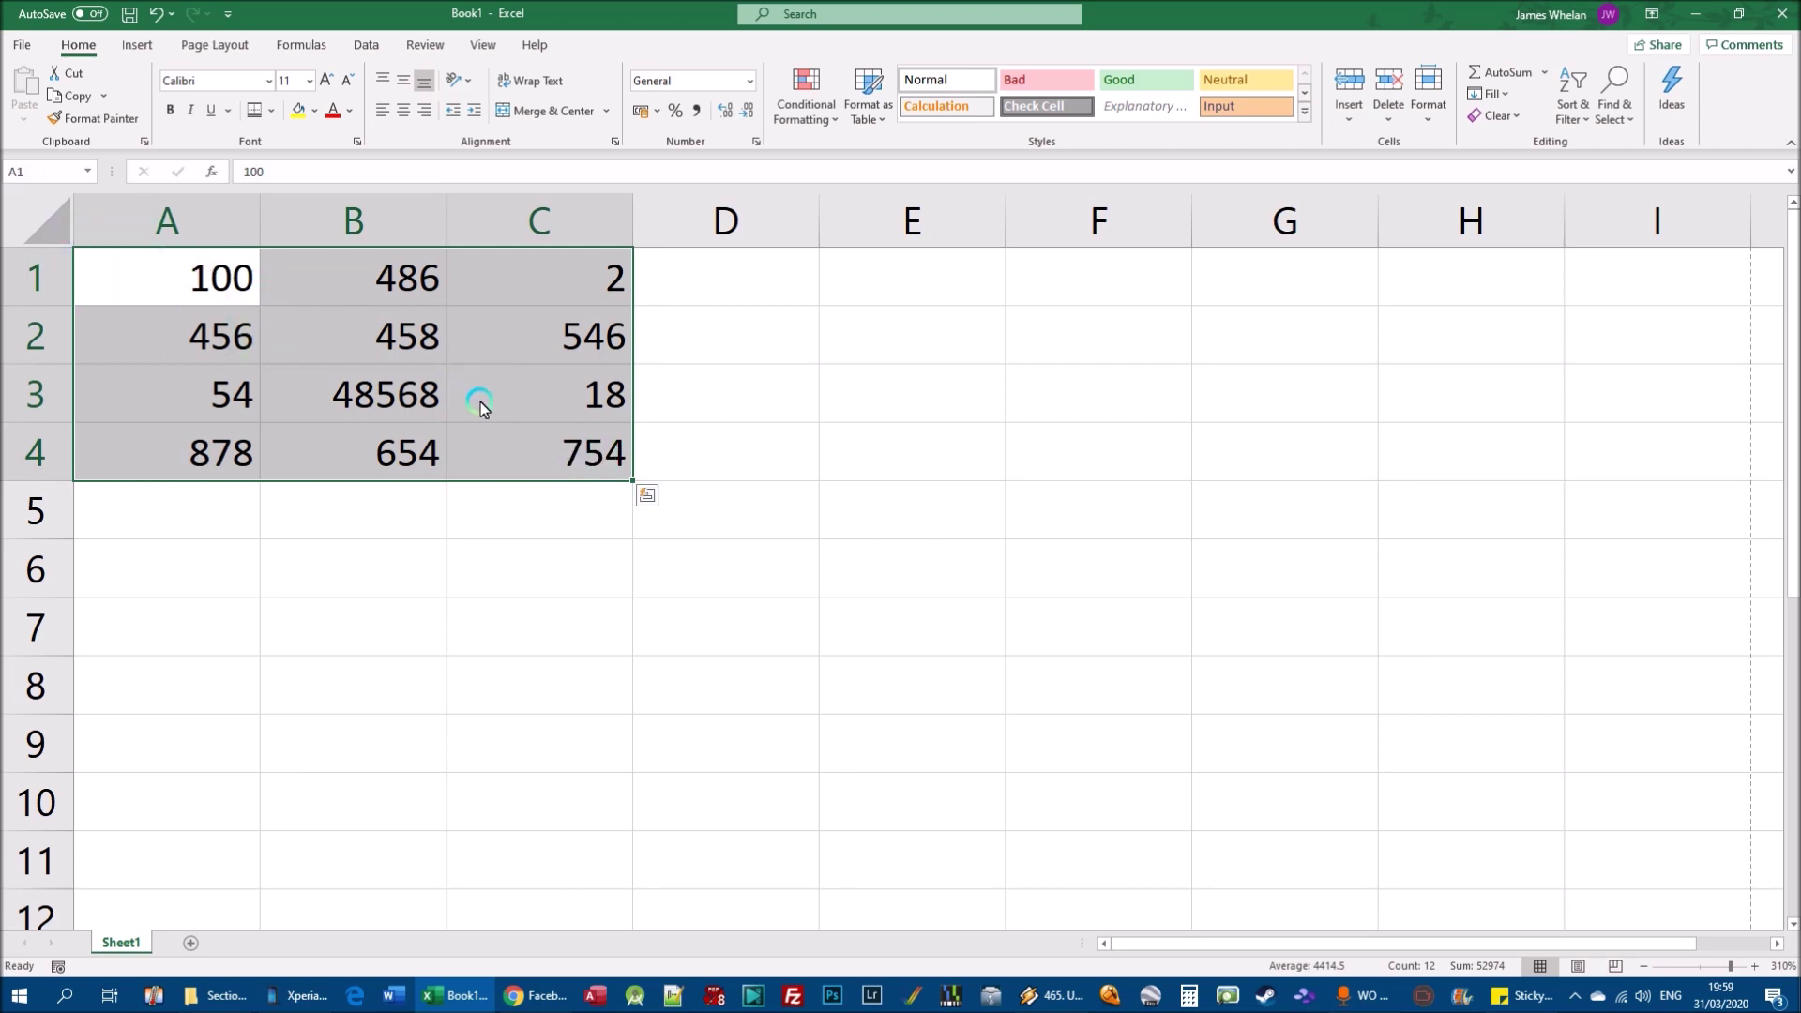
pyautogui.moveTo(654, 469)
pyautogui.click(150, 276)
pyautogui.moveTo(153, 278); pyautogui.dragTo(606, 474)
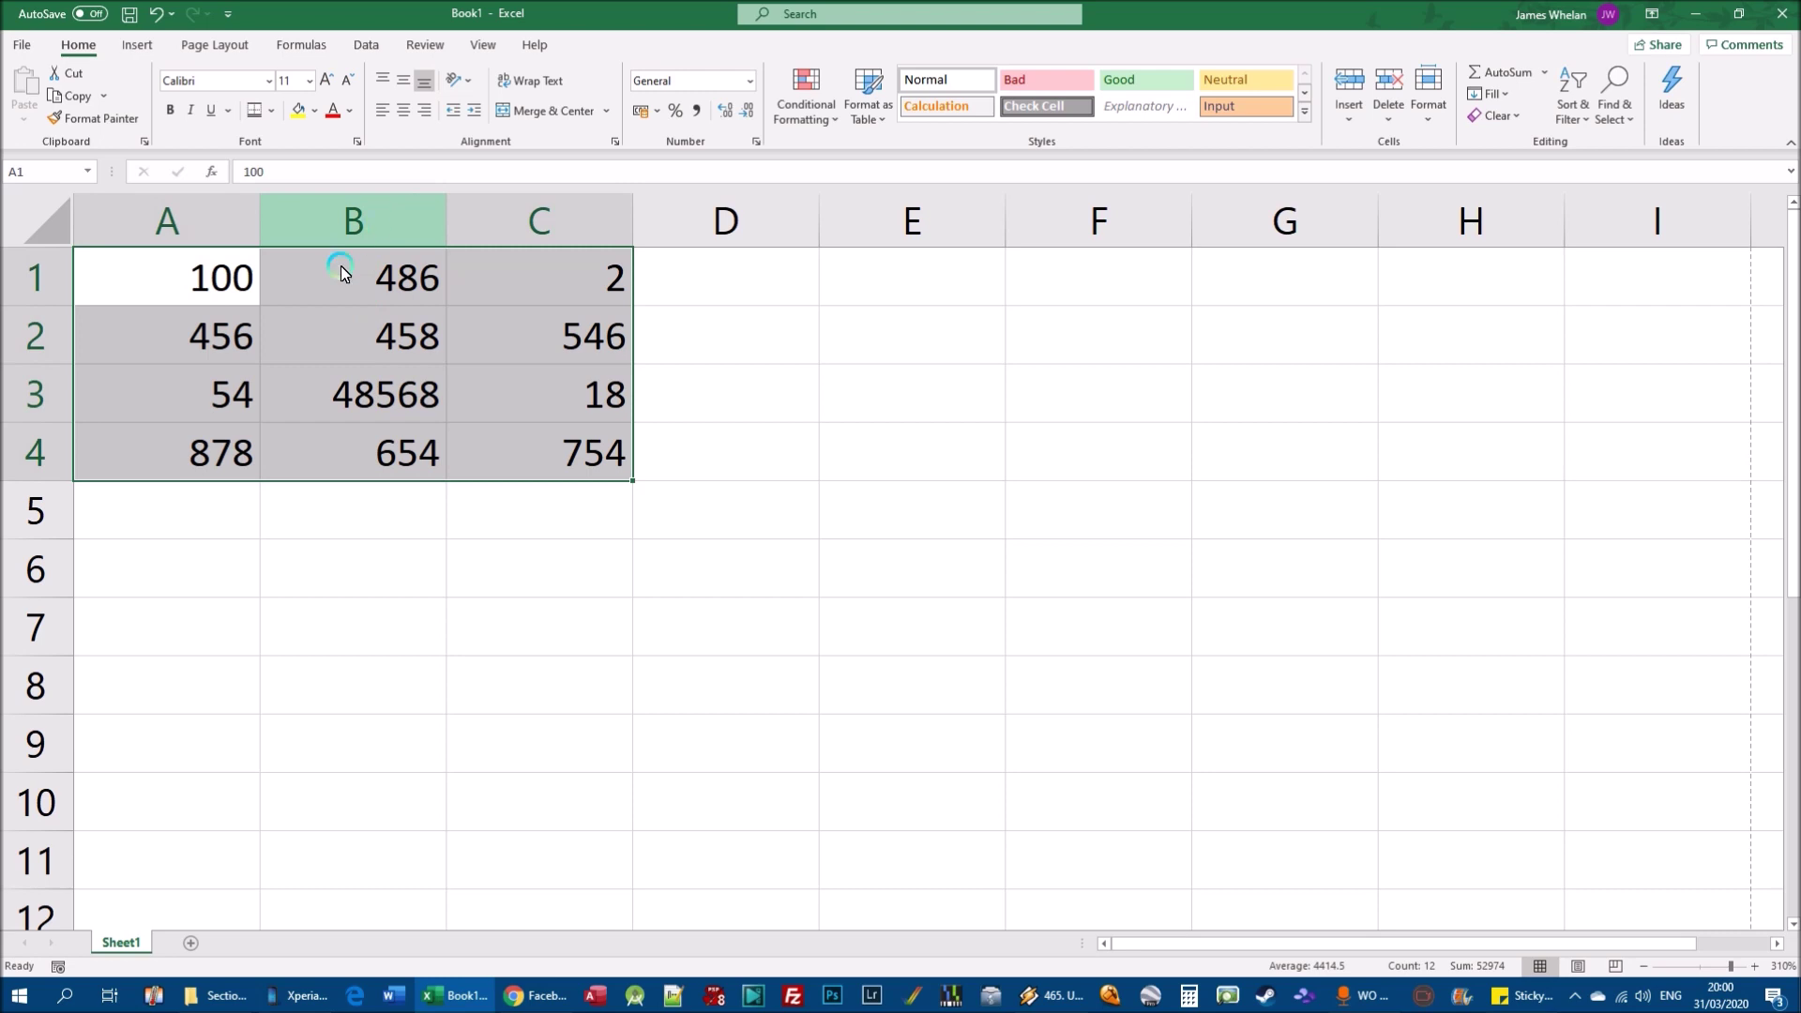
pyautogui.click(271, 110)
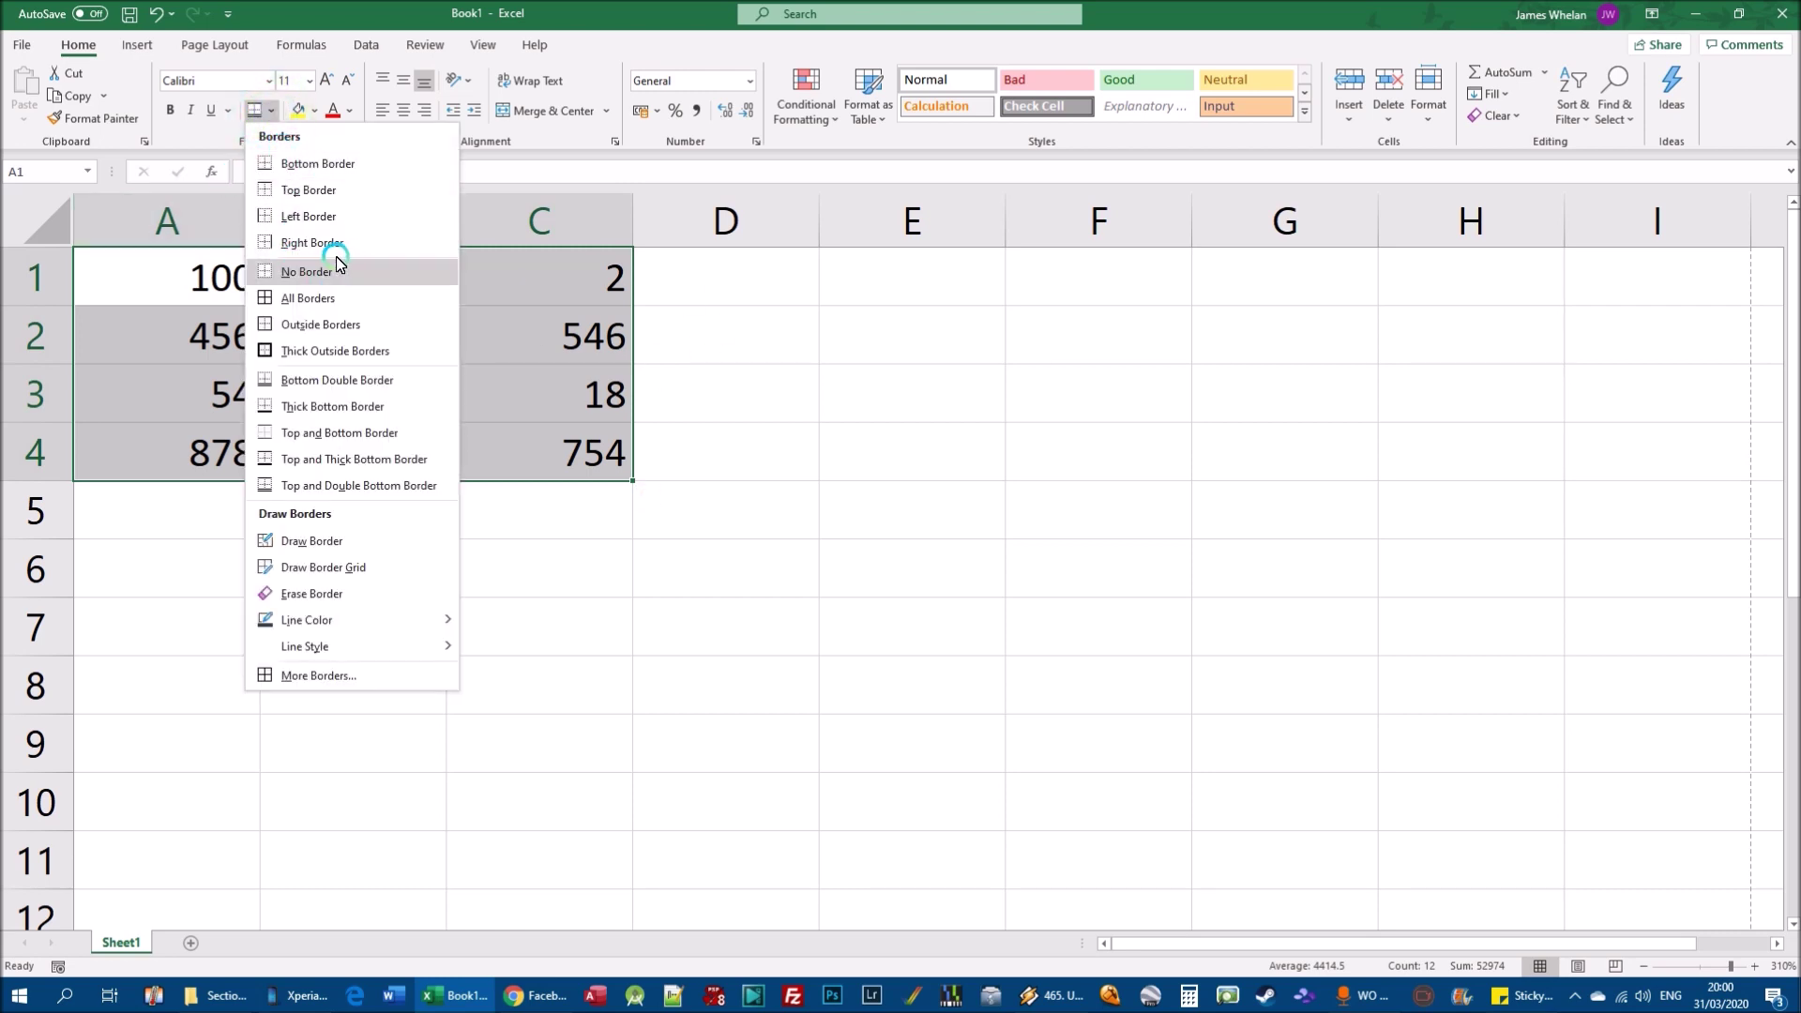
pyautogui.click(323, 326)
pyautogui.click(1129, 471)
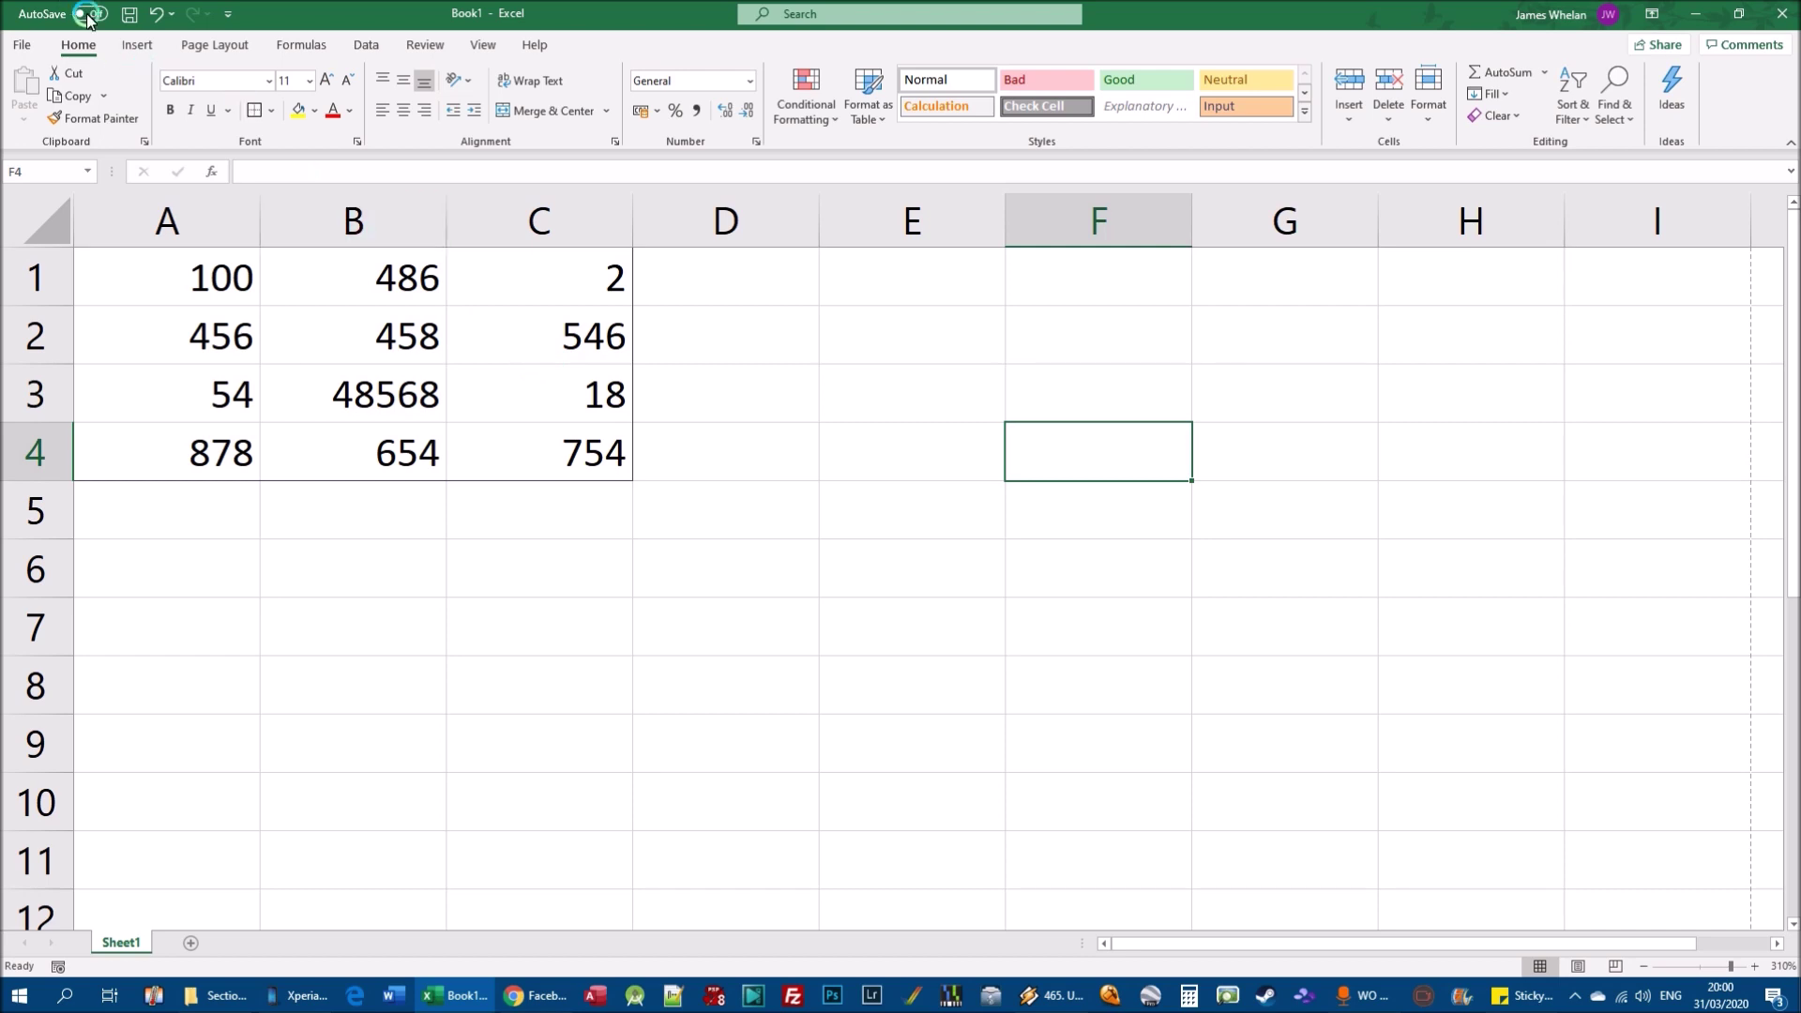
# Step: Undo the outside borders on A1:C4 and apply All Borders to the range instead
pyautogui.click(156, 13)
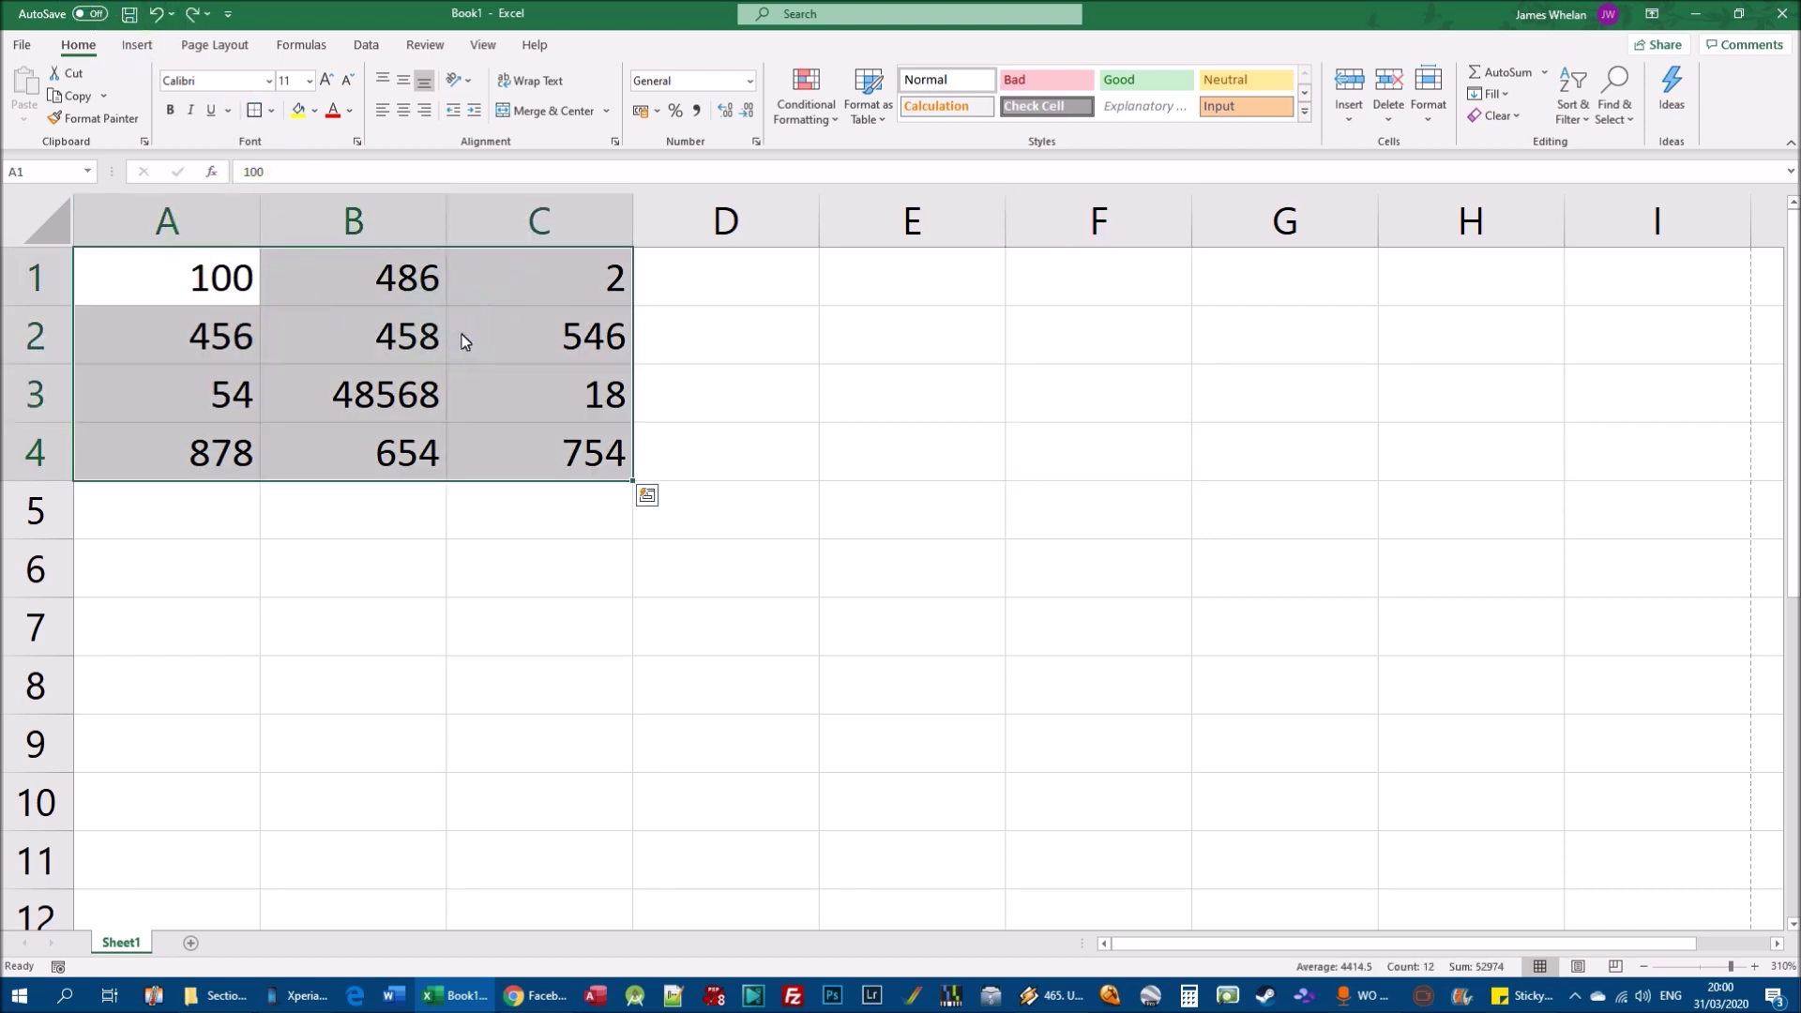
pyautogui.click(272, 110)
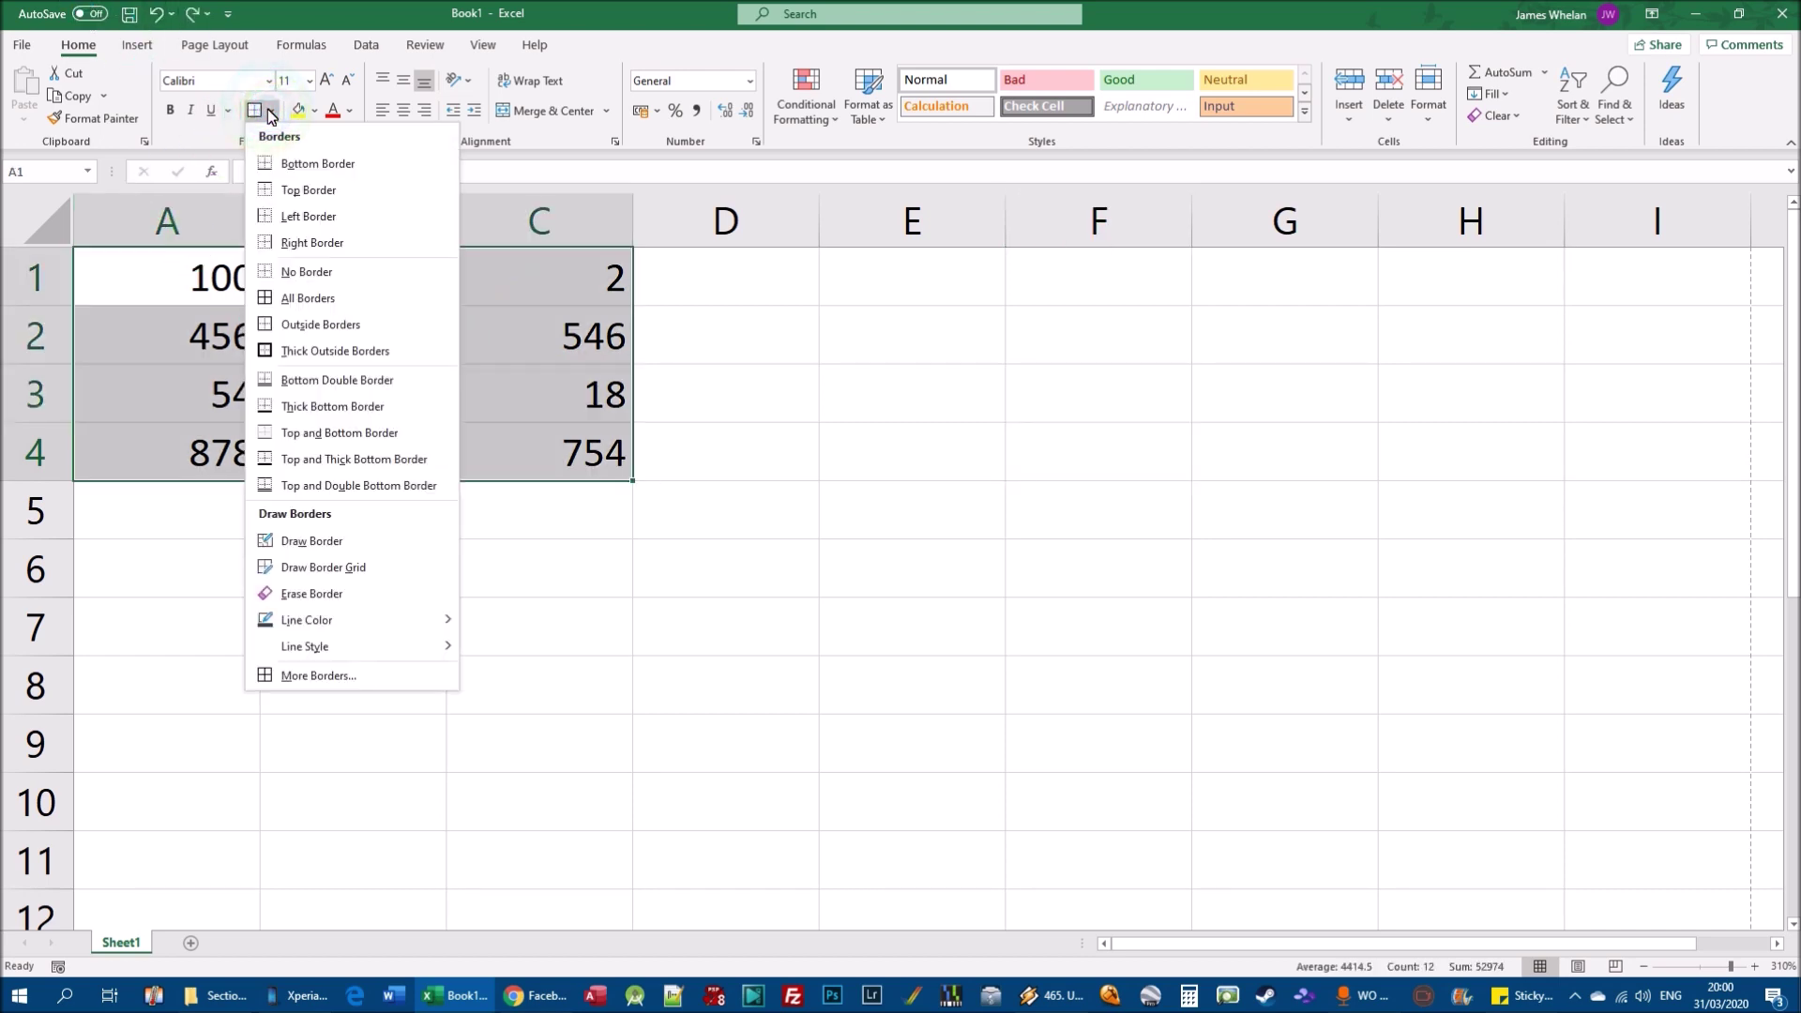
pyautogui.click(315, 300)
pyautogui.click(1123, 494)
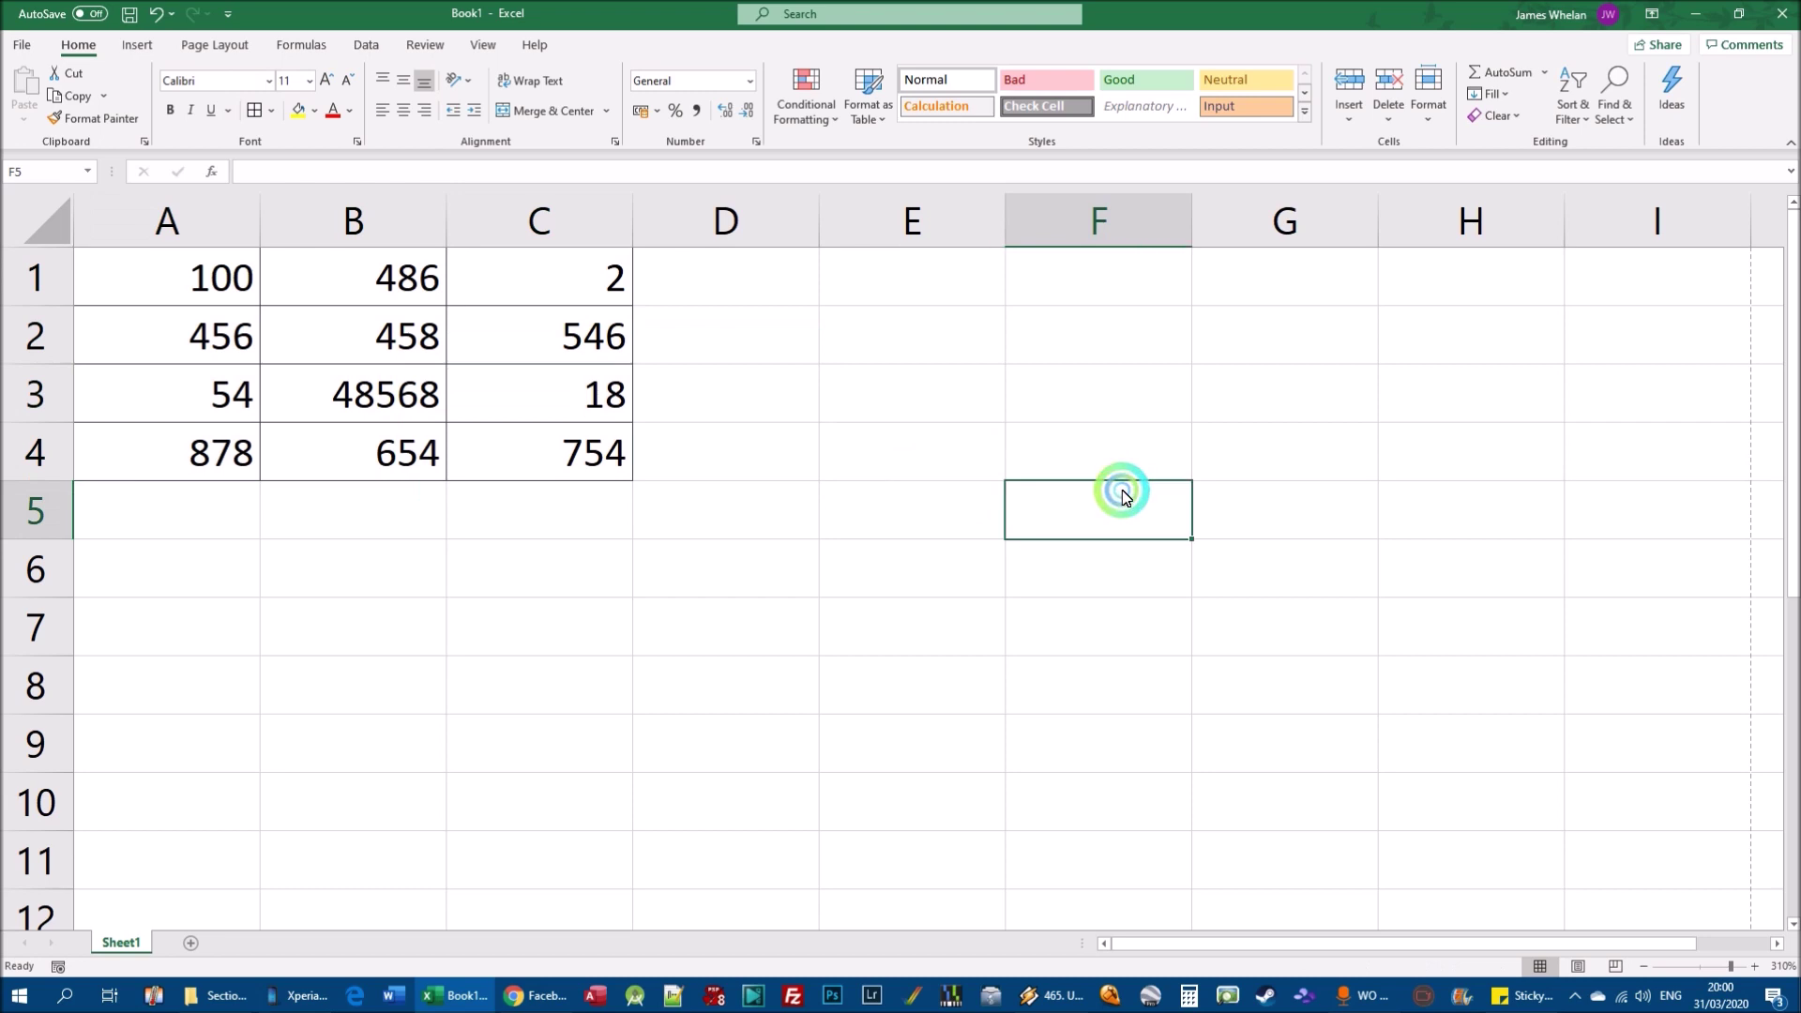
pyautogui.click(105, 357)
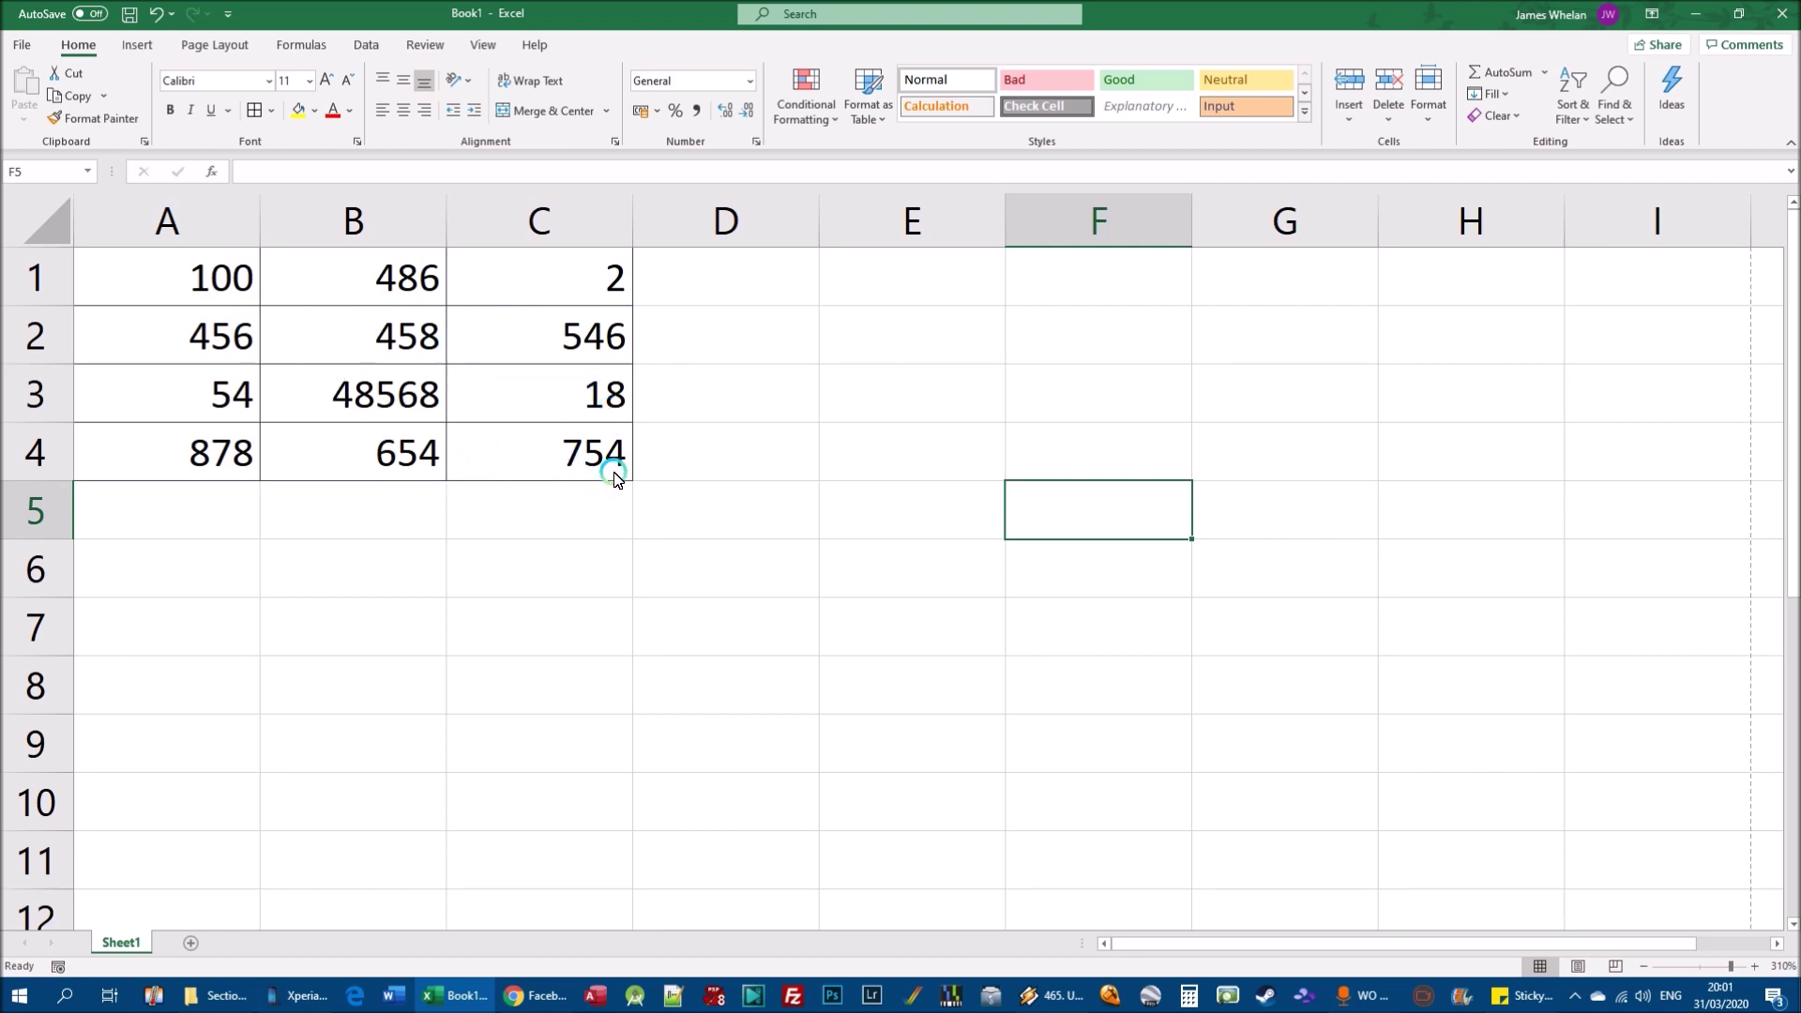
# Step: Undo the borders on A1:C4, then reapply All Borders to the range and select empty cell F5
pyautogui.hotkey('ctrl', 'Home')
pyautogui.hotkey('ctrl', 'shift', 'End')
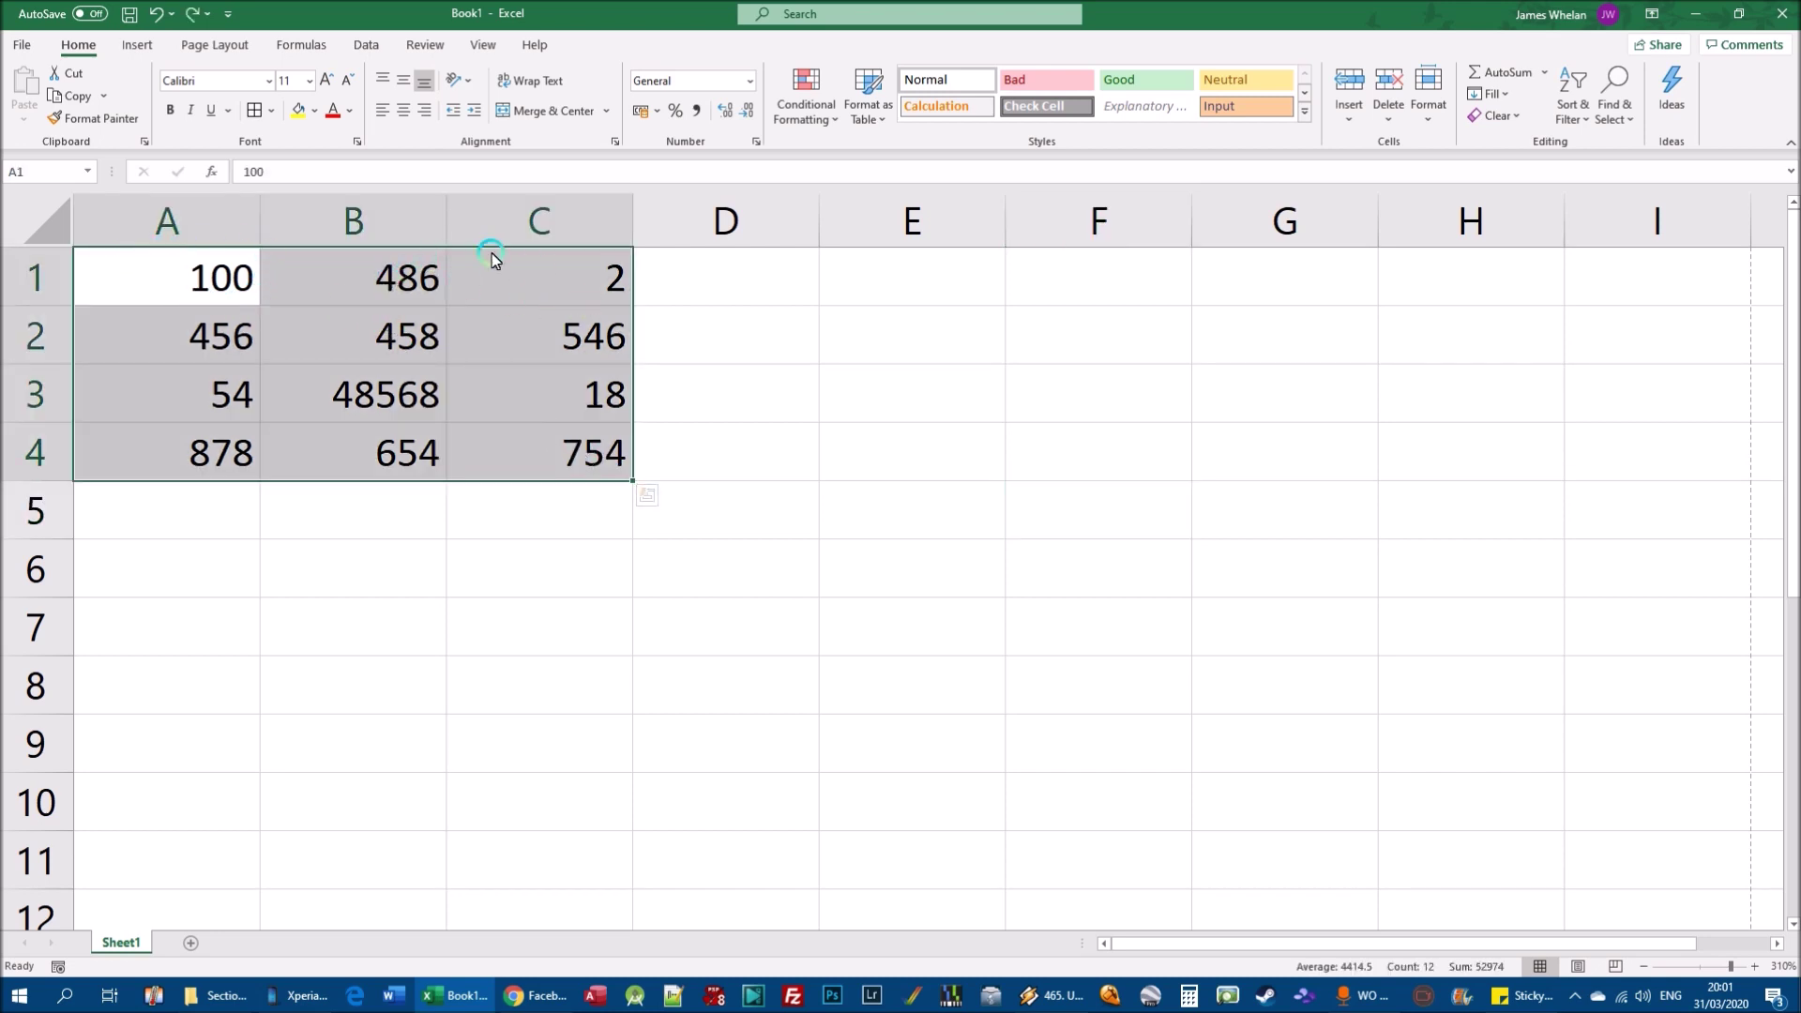
pyautogui.moveTo(149, 282); pyautogui.dragTo(548, 458)
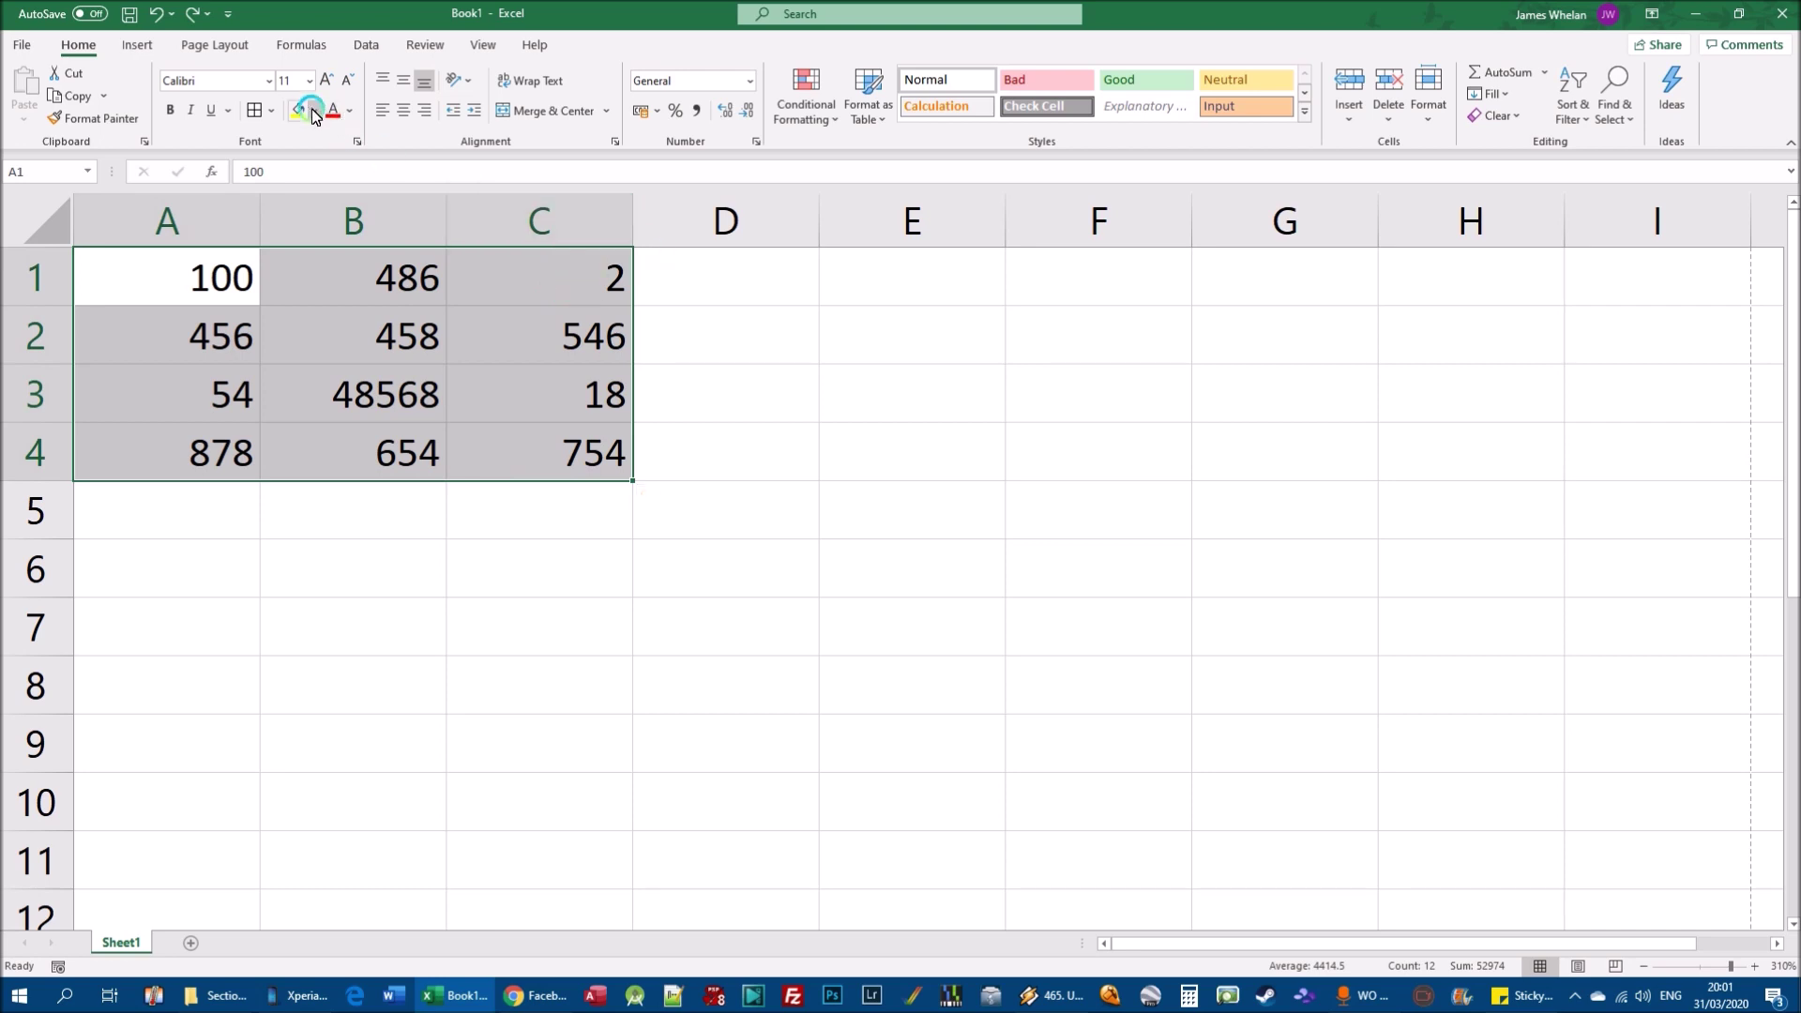
pyautogui.click(273, 112)
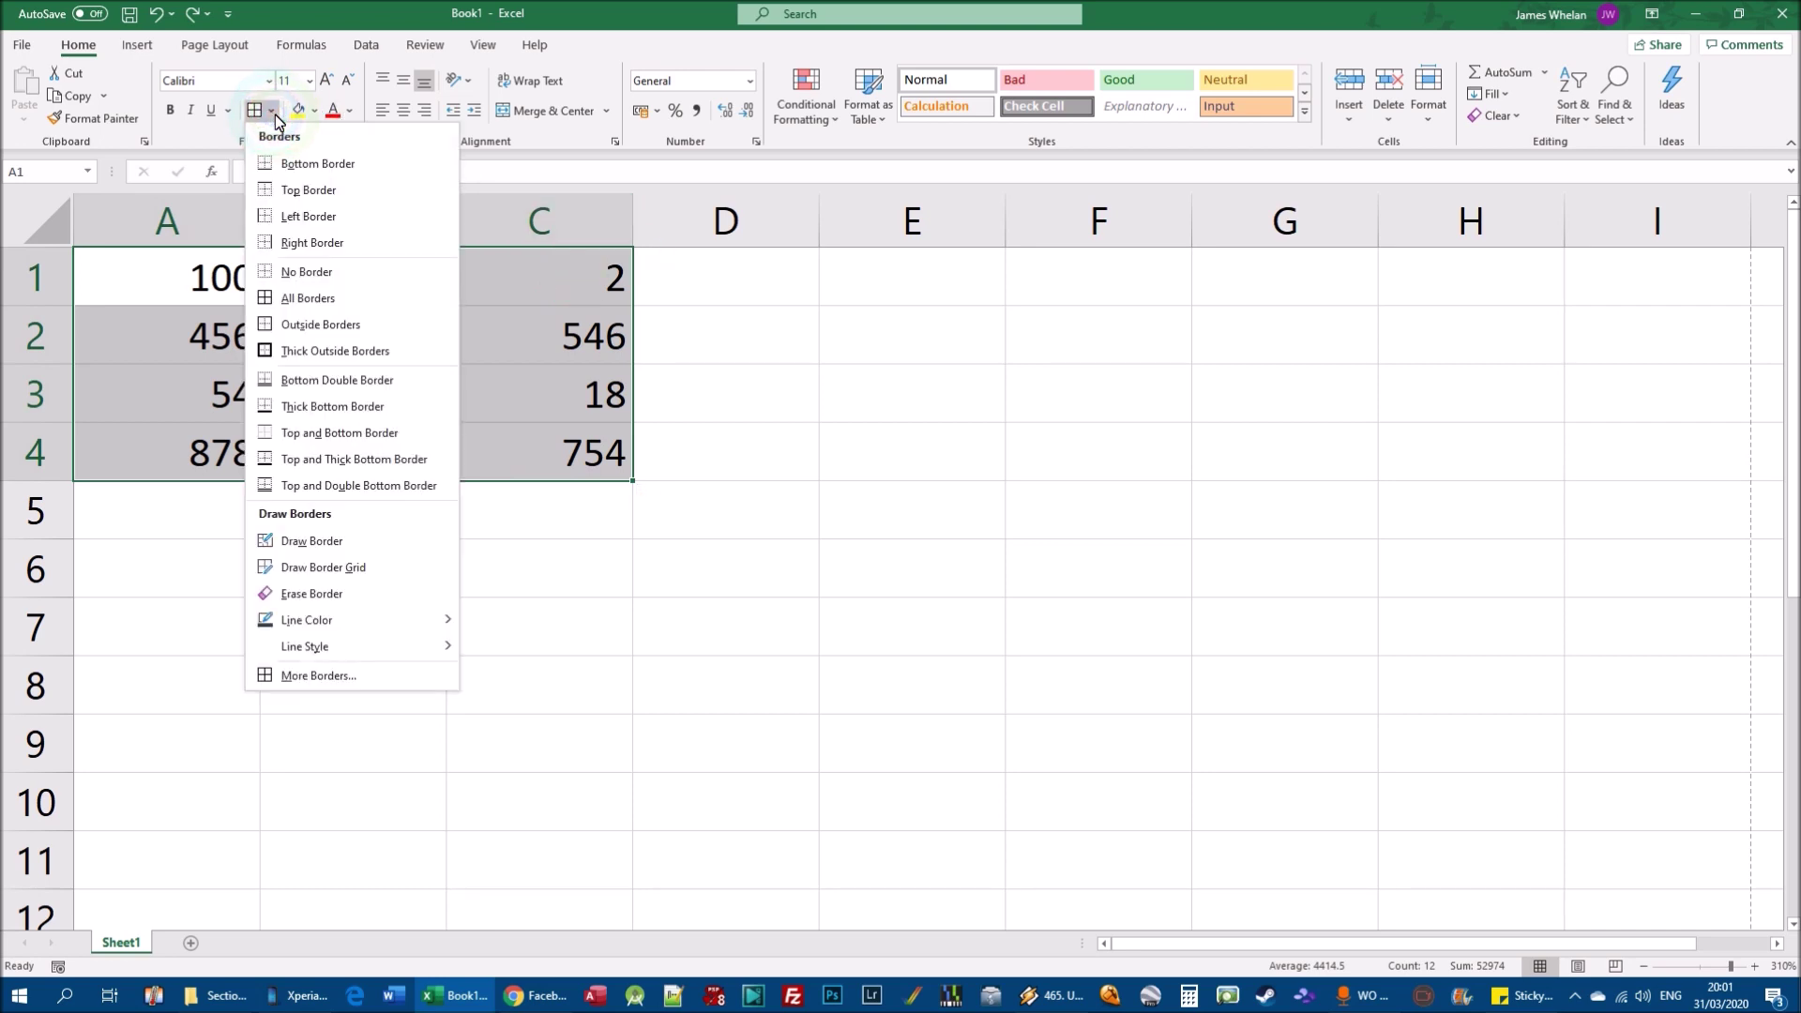
pyautogui.click(333, 302)
pyautogui.click(1078, 495)
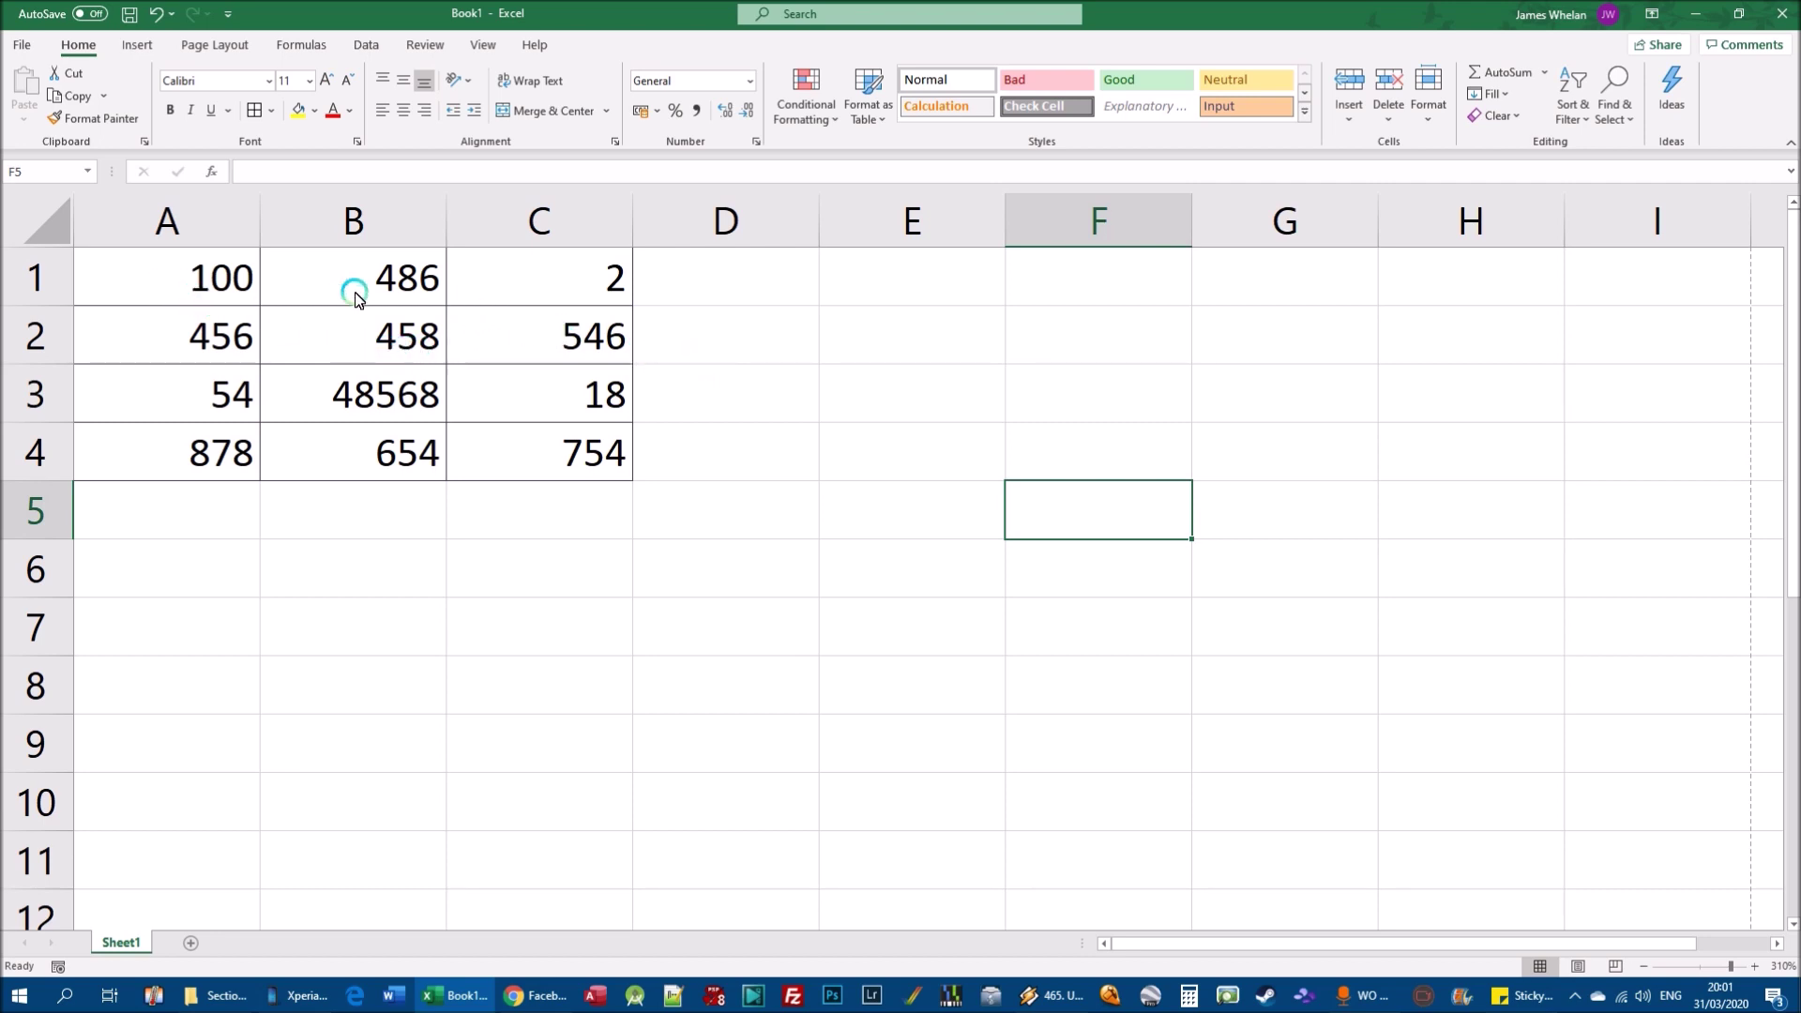
# Step: Clear all borders from the data range A1:C4 with No Border and select empty cell E4
pyautogui.moveTo(142, 277); pyautogui.dragTo(560, 464)
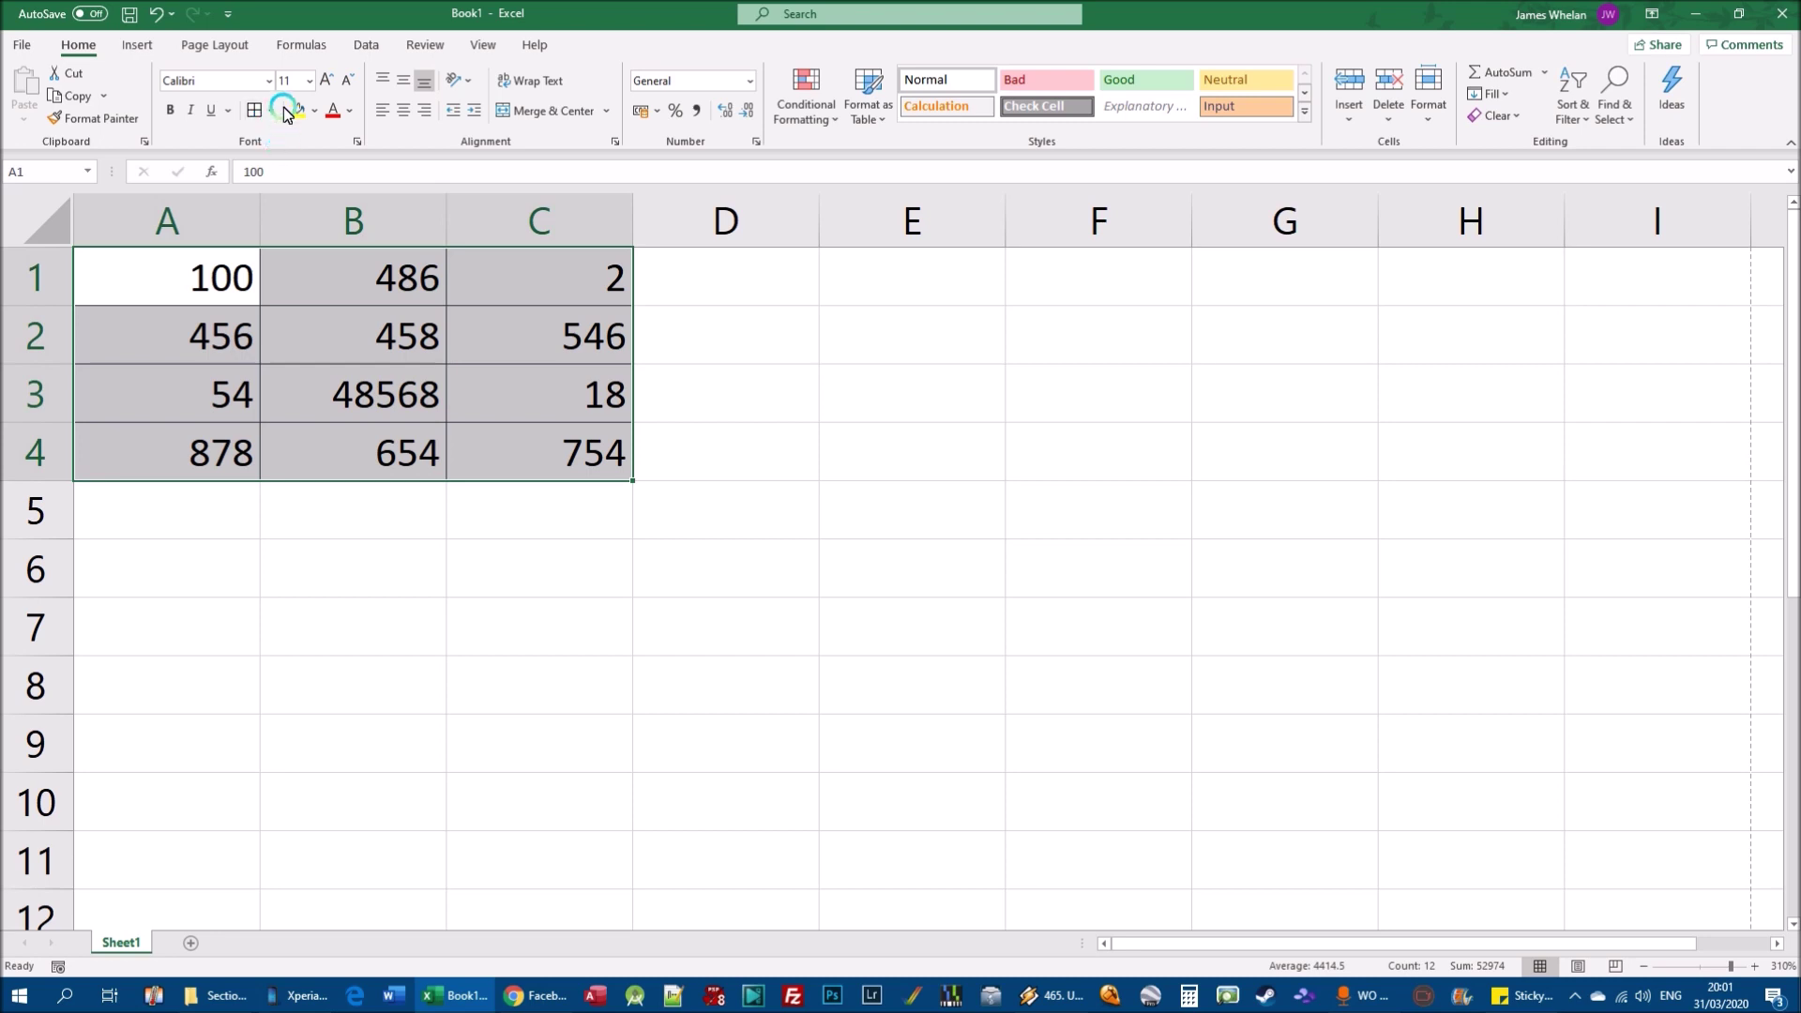
pyautogui.click(273, 111)
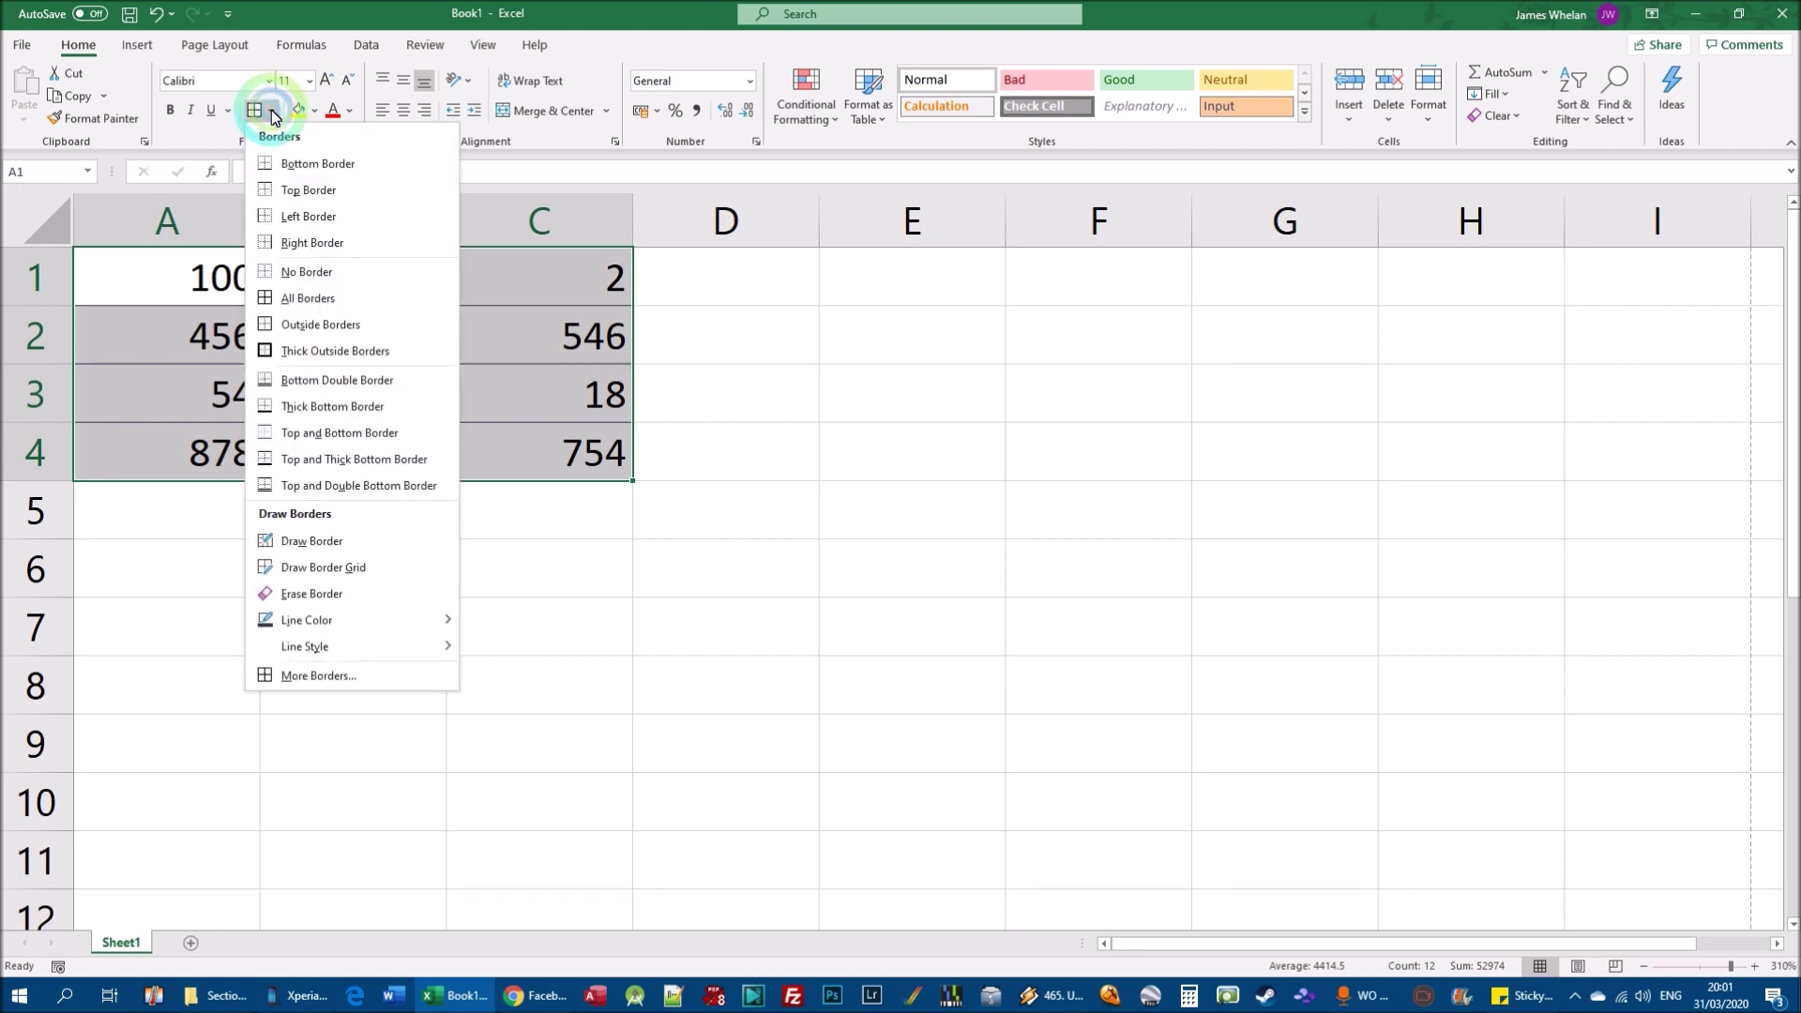
pyautogui.click(325, 274)
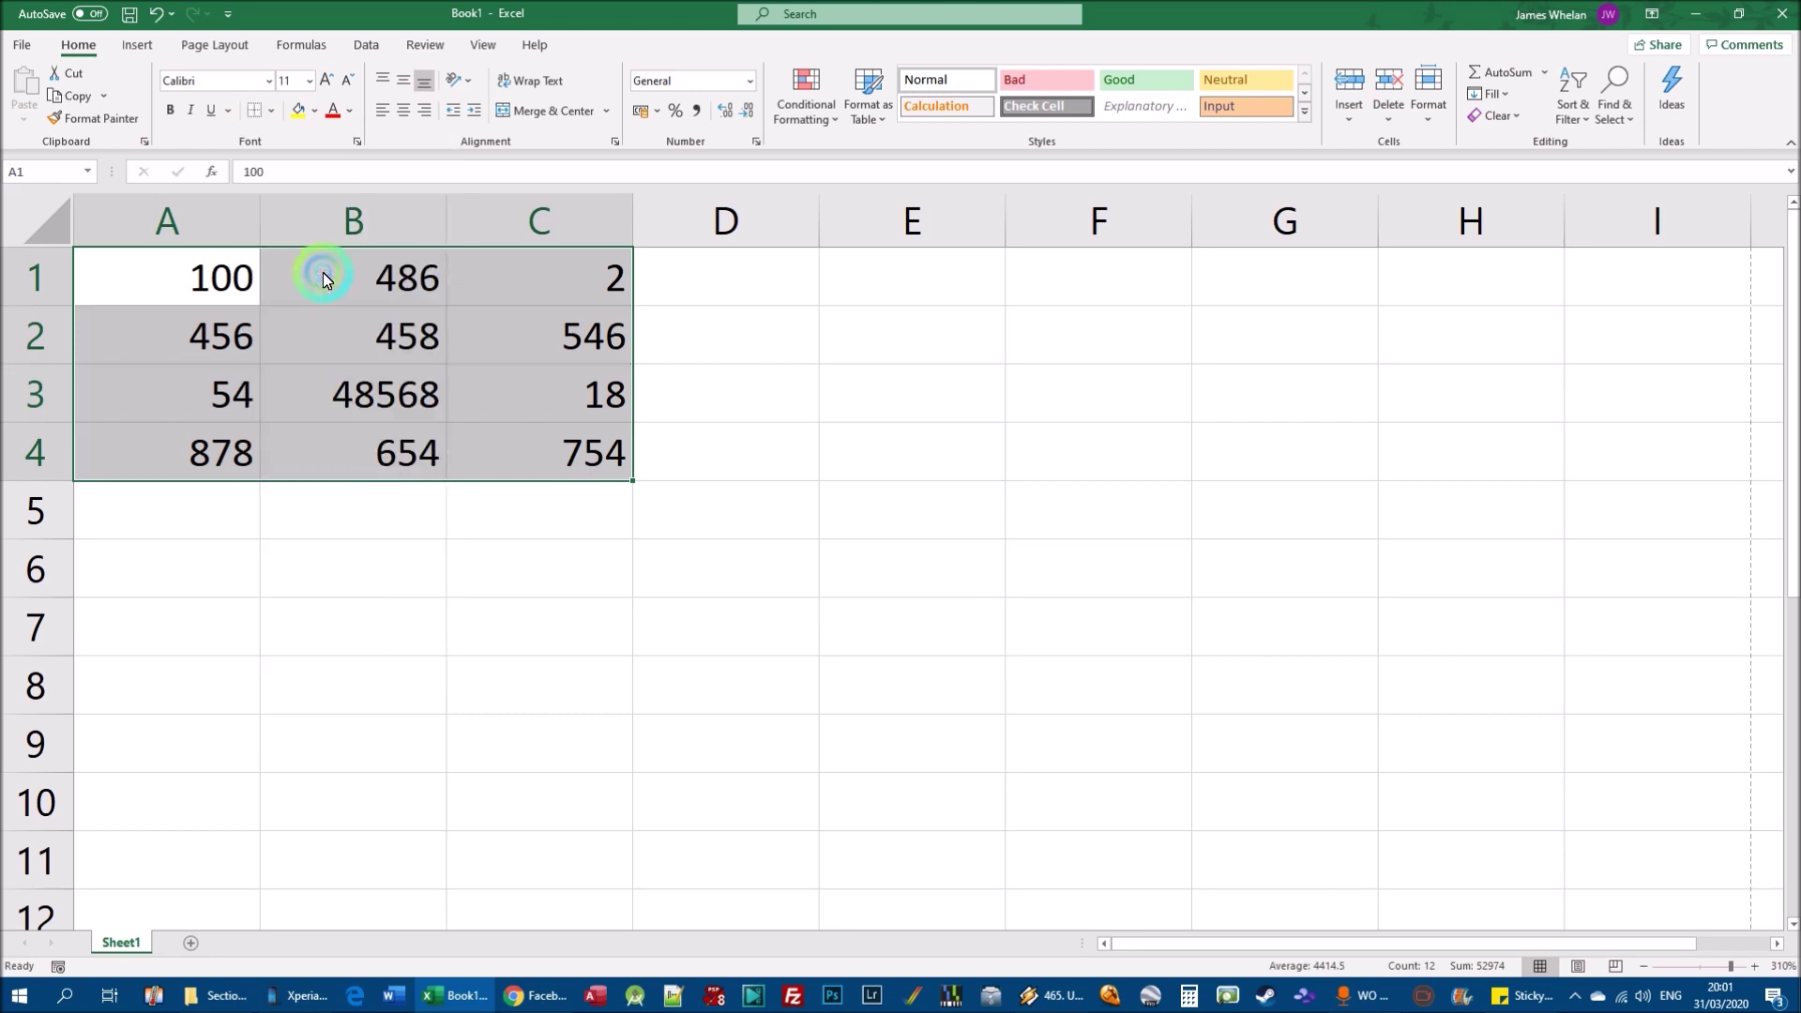
pyautogui.click(1001, 469)
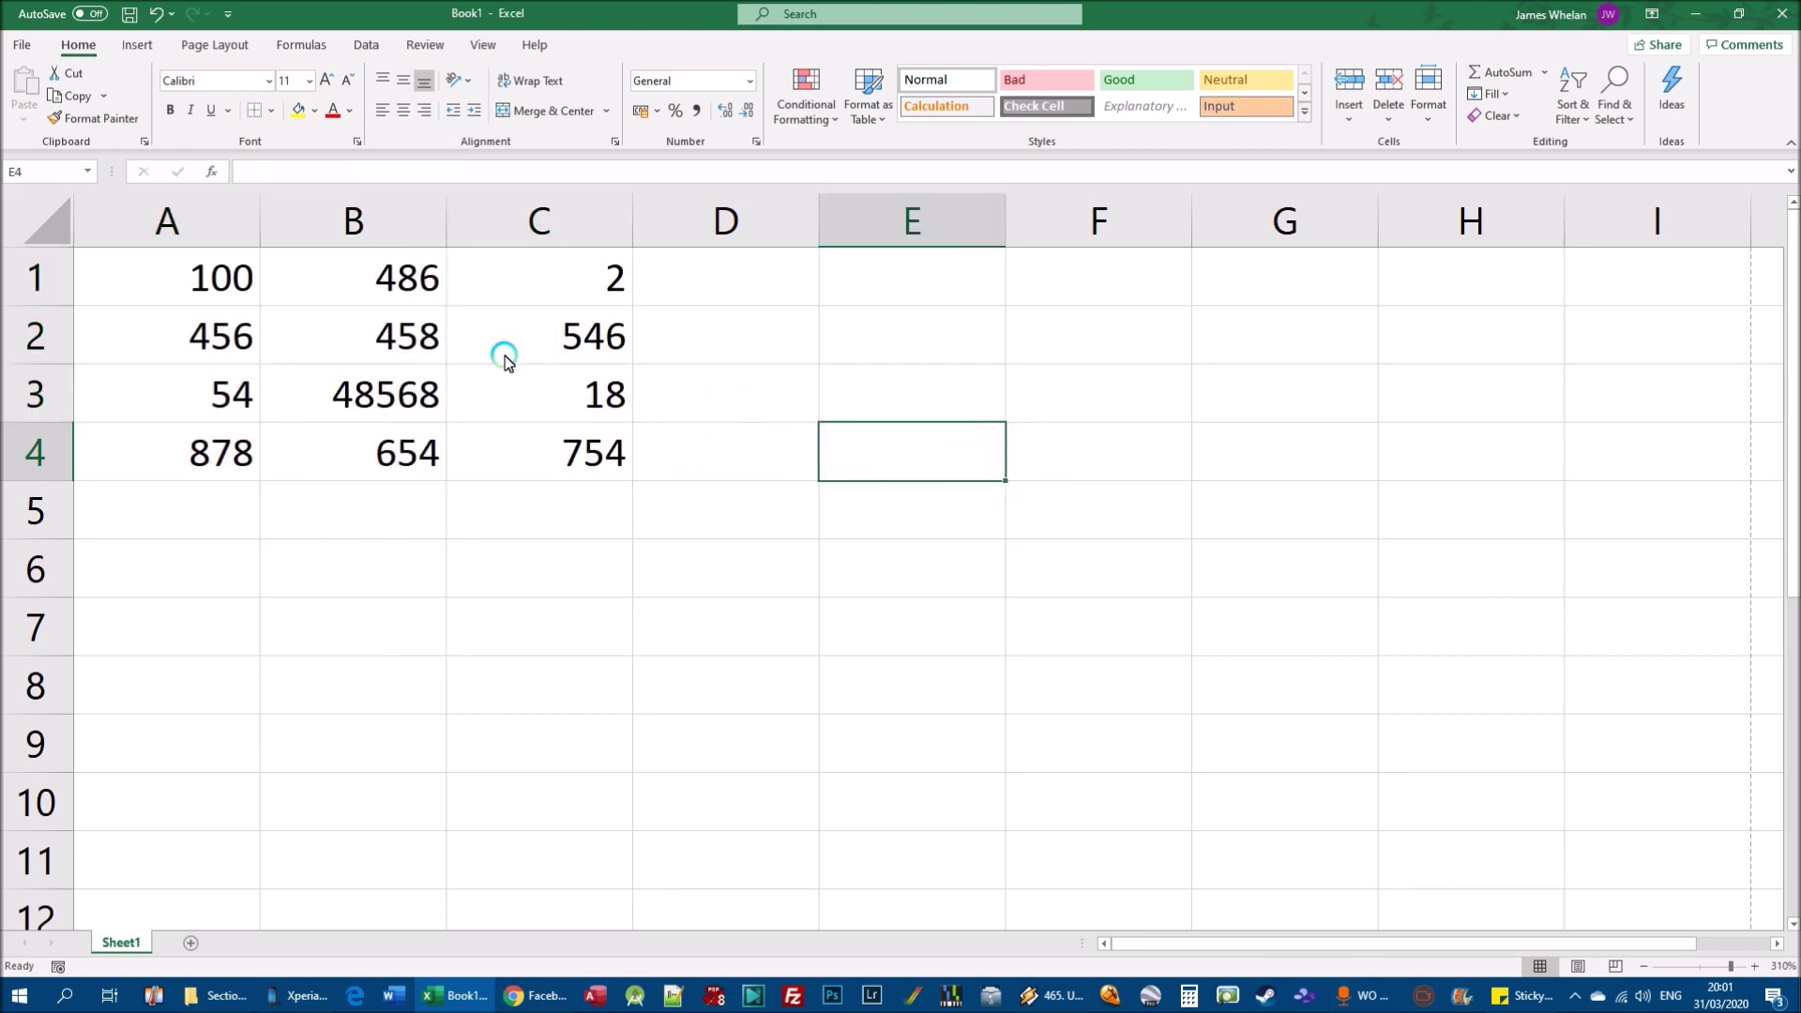